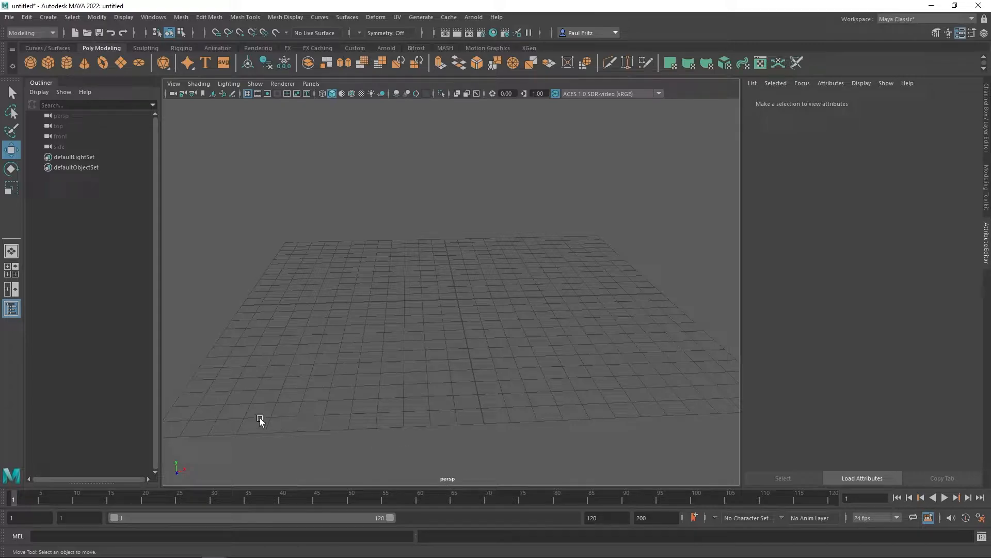
left_click_drag(404, 383, 406, 398, "alt")
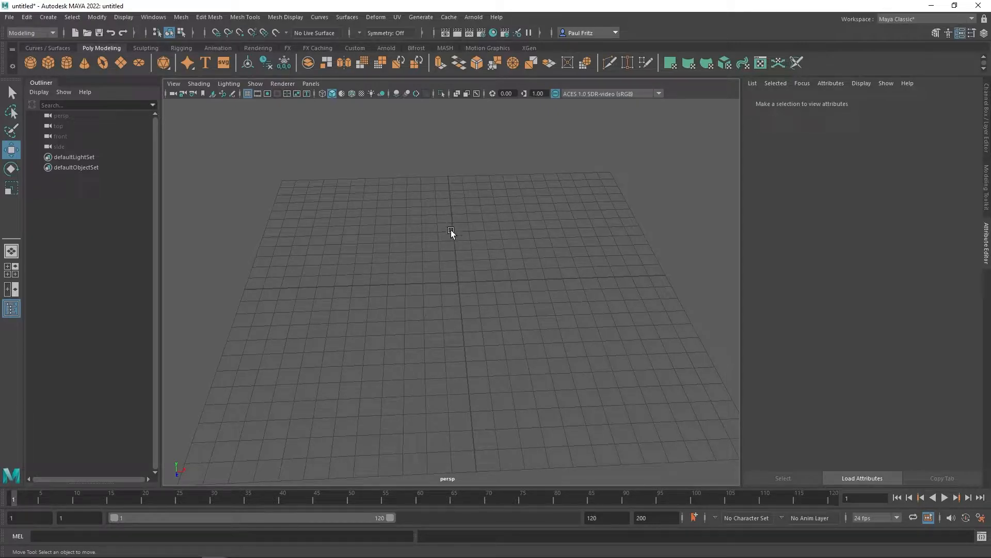
left_click_drag(427, 316, 427, 277, "alt")
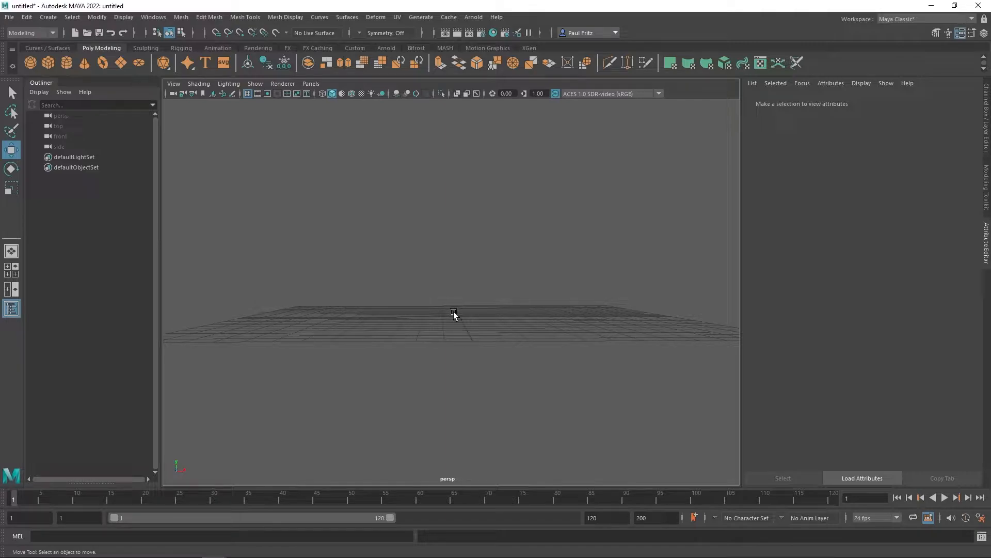
left_click_drag(393, 330, 386, 361, "alt")
middle_click_drag(402, 332, 389, 346, "alt")
scroll(389, 346, "down", 1)
mouse_move(411, 318)
left_mouse_down("alt")
mouse_move(398, 321)
mouse_move(399, 333)
left_mouse_up("alt")
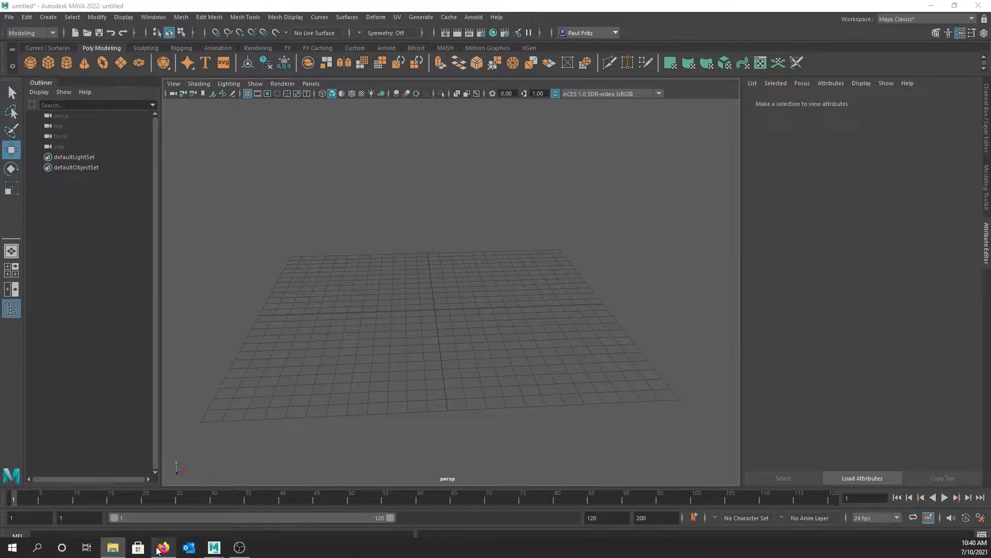
Switch to Firefox, search the web for "ant" in a new tab, and look over the image results
left_click(163, 547)
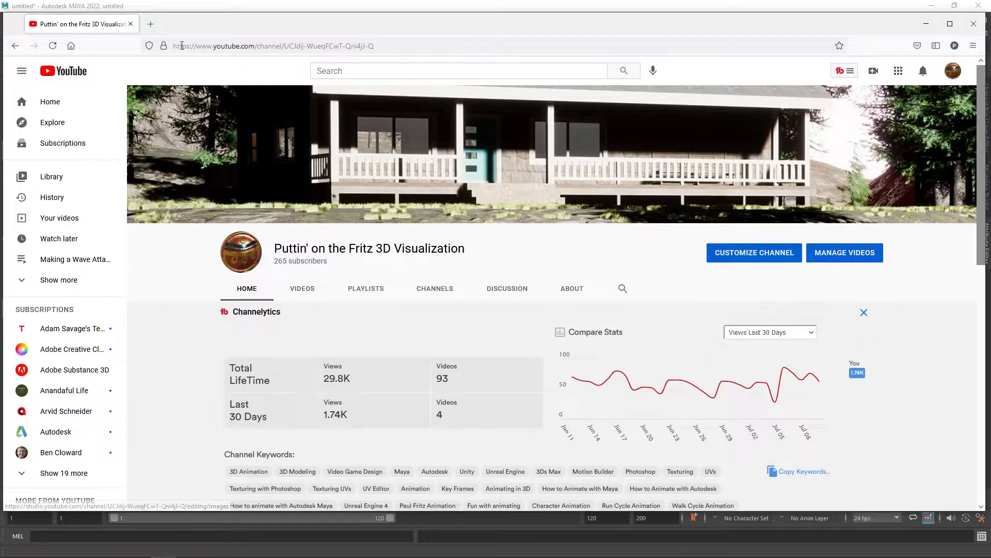
left_click(150, 24)
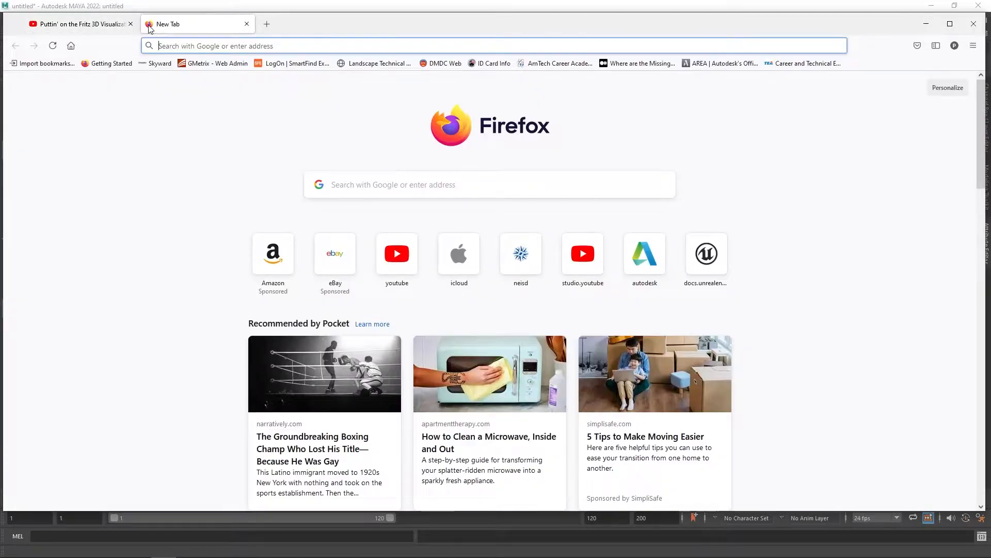
left_click(212, 46)
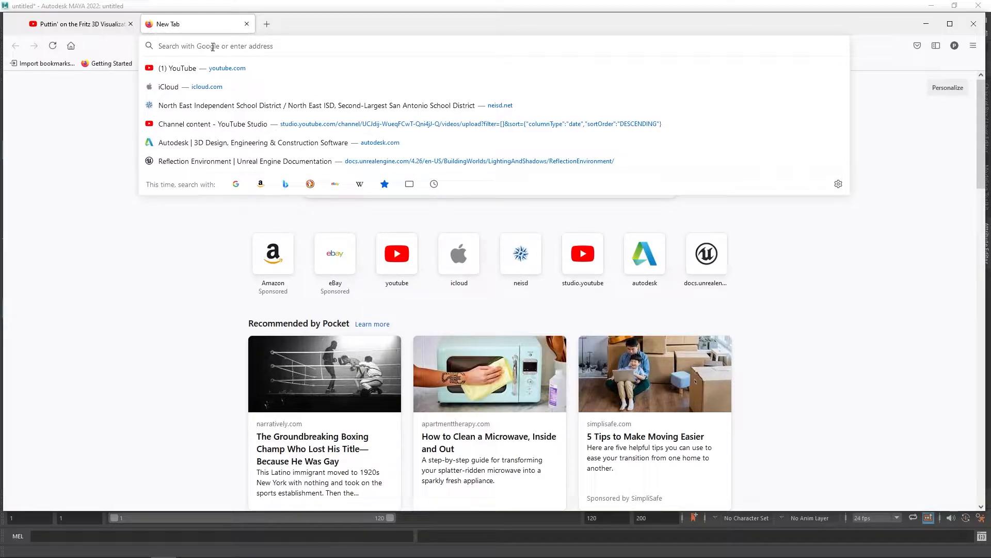
type("b")
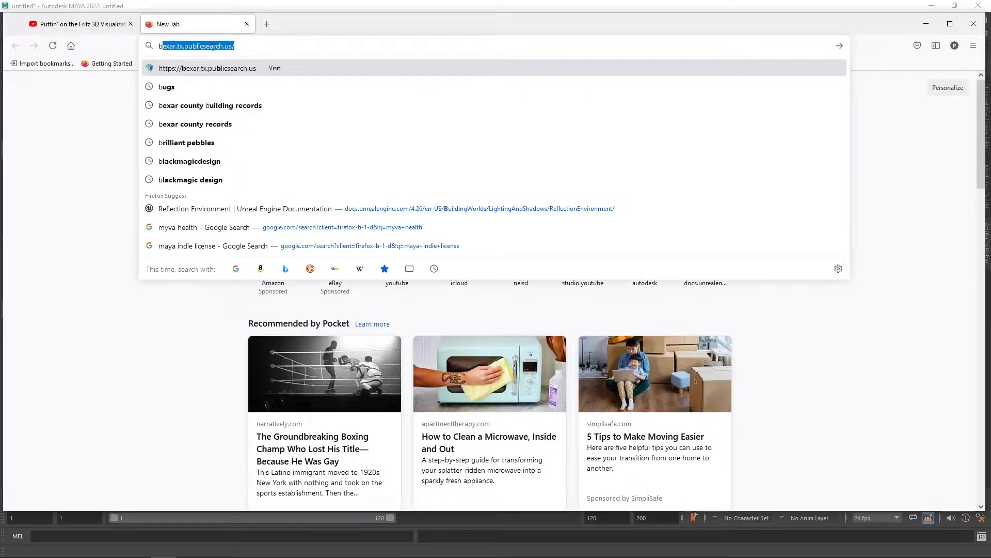
key("BackSpace")
key("BackSpace")
type("ant")
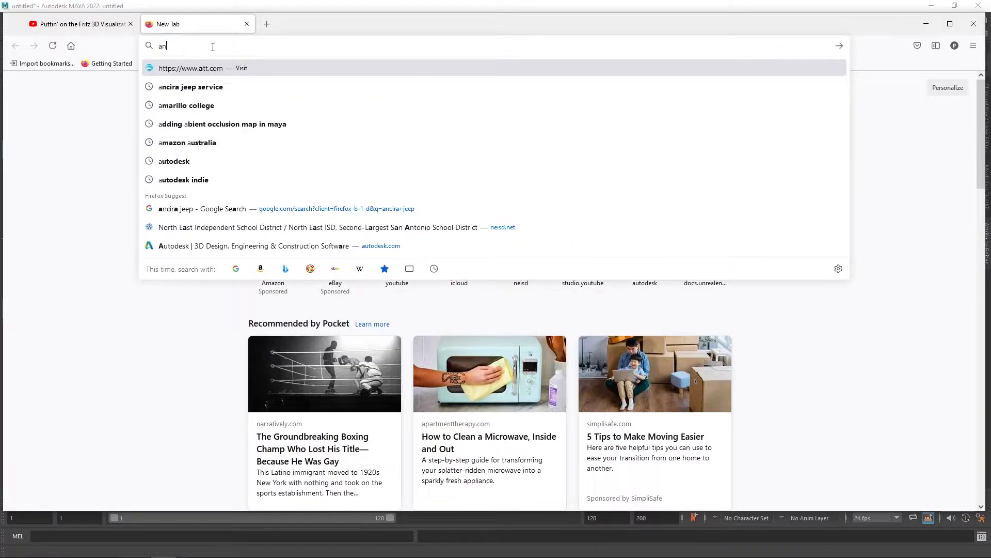
key("Return")
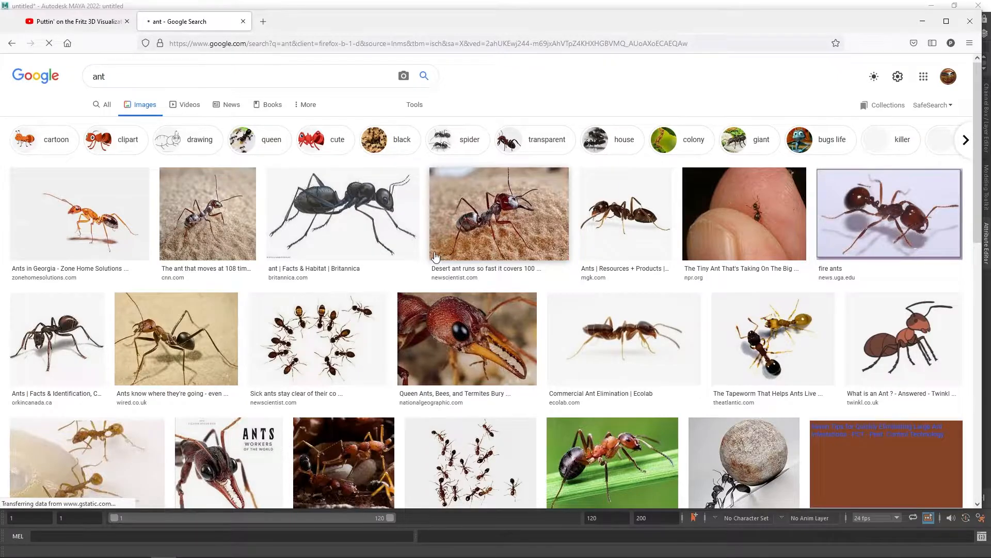
scroll(438, 253, "down", 2)
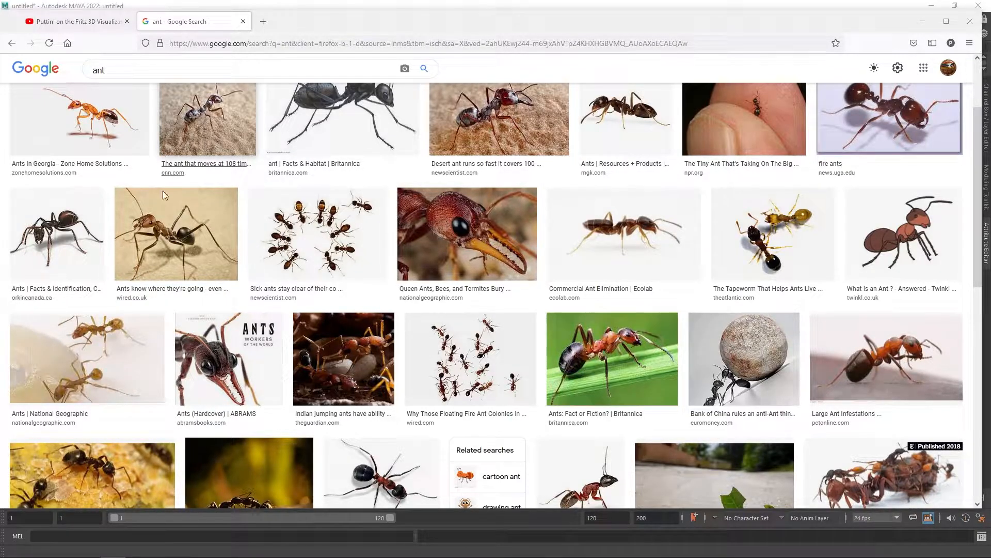
scroll(272, 226, "up", 2)
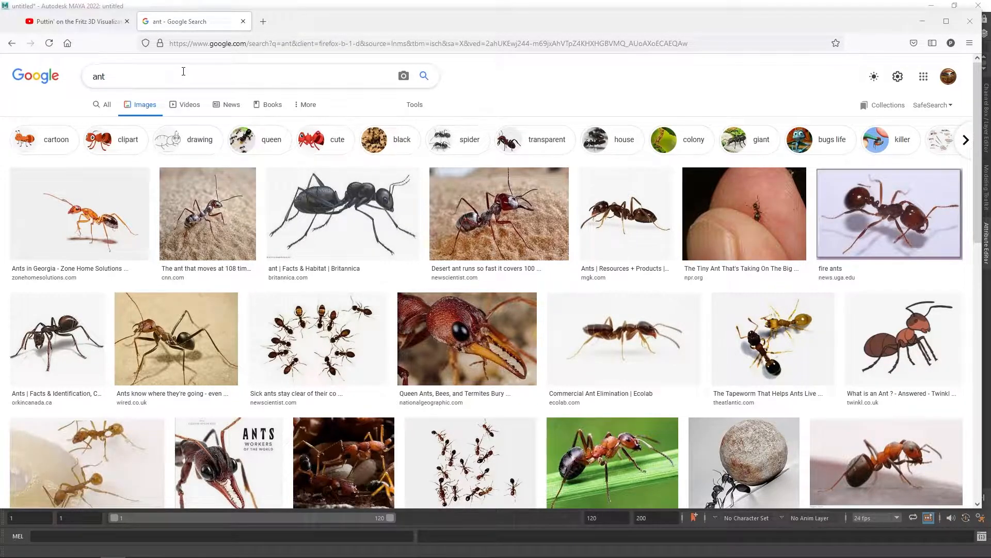
Search the web for "unsplash" and open the Unsplash free images website
left_click(232, 49)
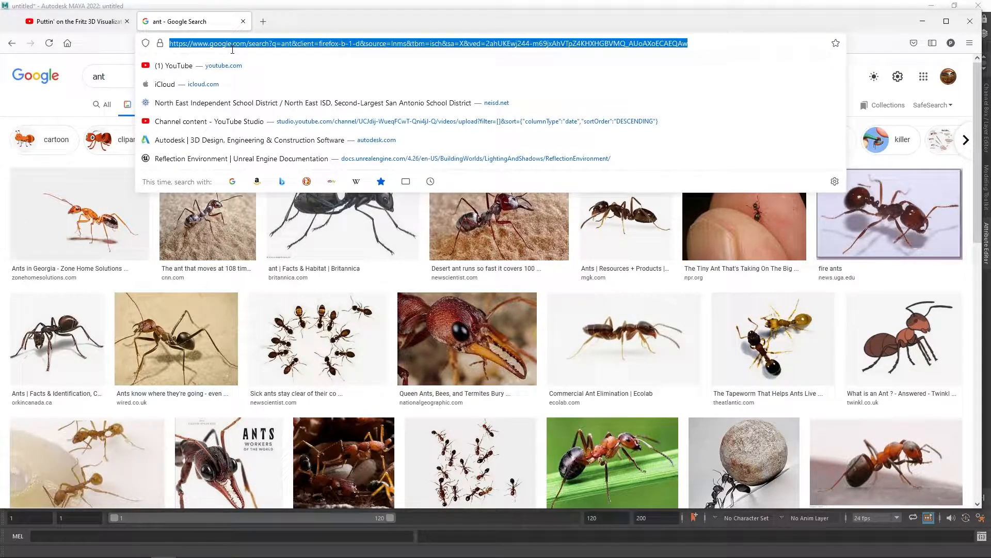
type("uns")
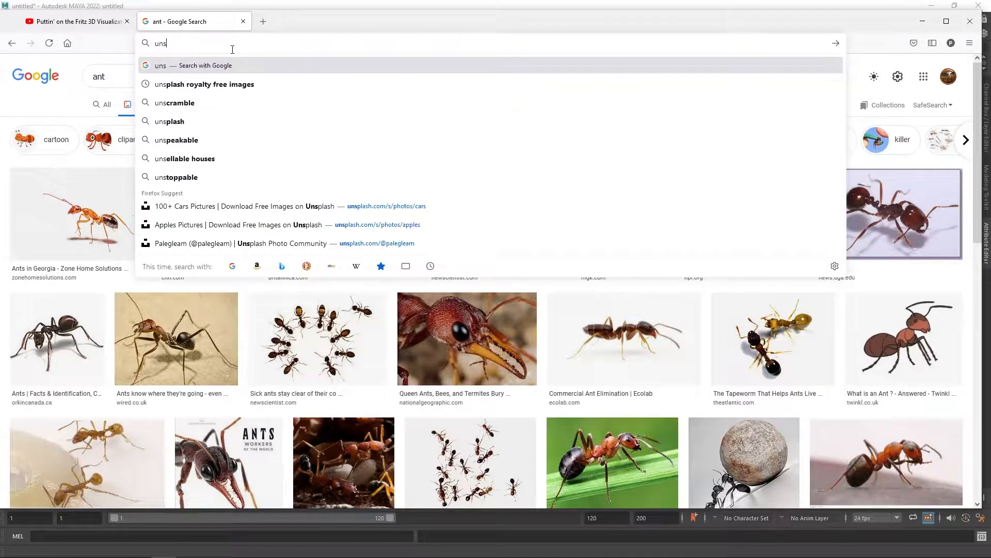
type("plash")
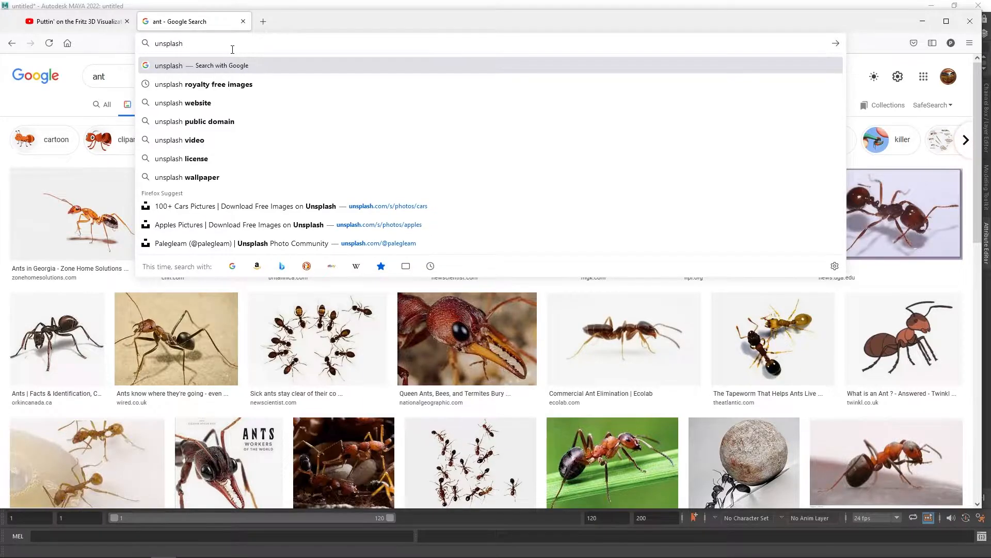
key("Return")
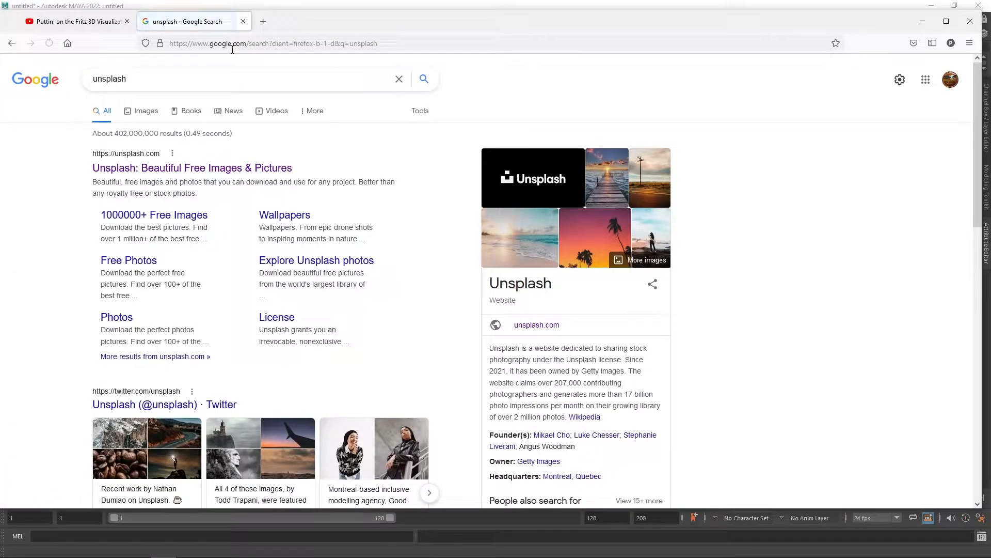
left_click(178, 169)
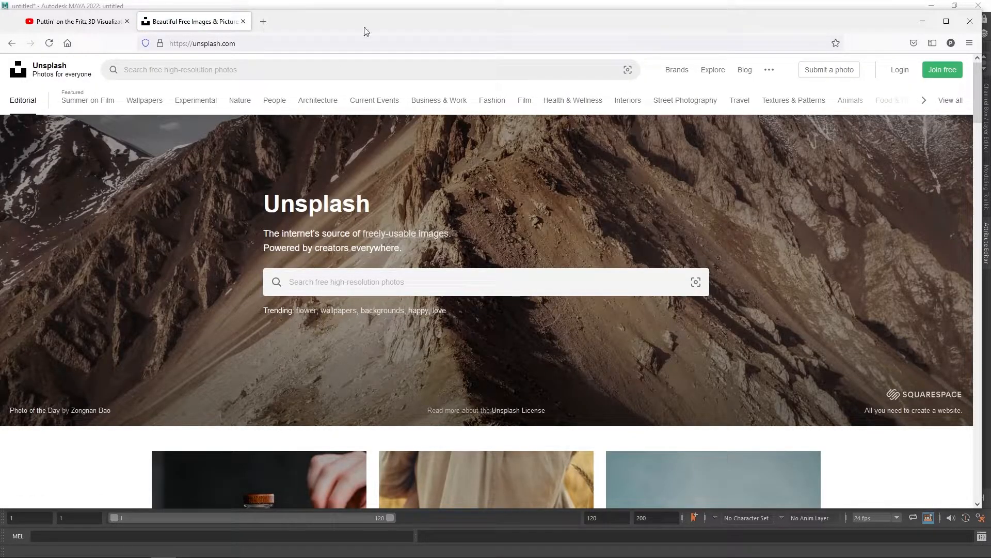
Browse the photo feed on the Unsplash home page and return to its beginning
scroll(459, 178, "down", 5)
scroll(460, 180, "down", 6)
scroll(460, 185, "down", 10)
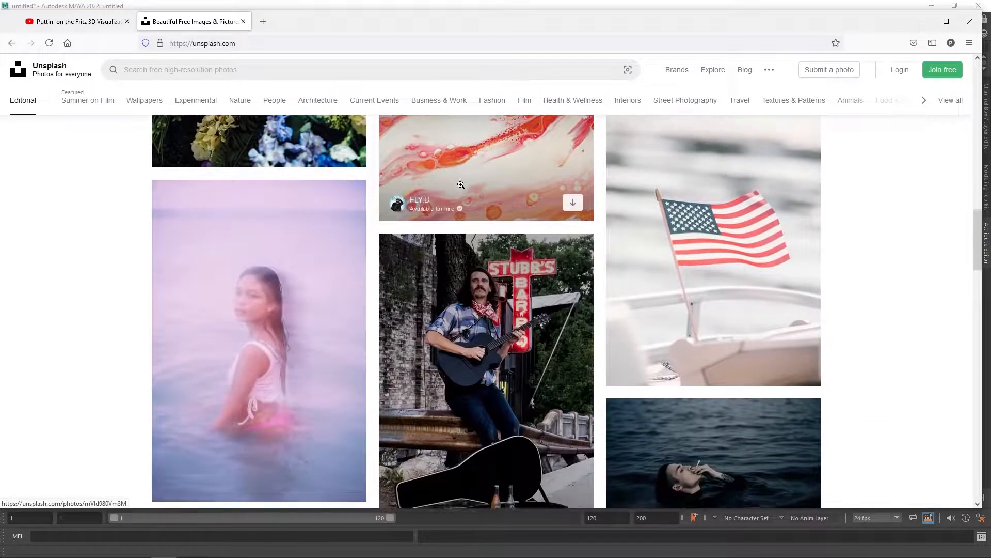
scroll(461, 183, "down", 3)
scroll(468, 252, "up", 4)
scroll(467, 252, "up", 12)
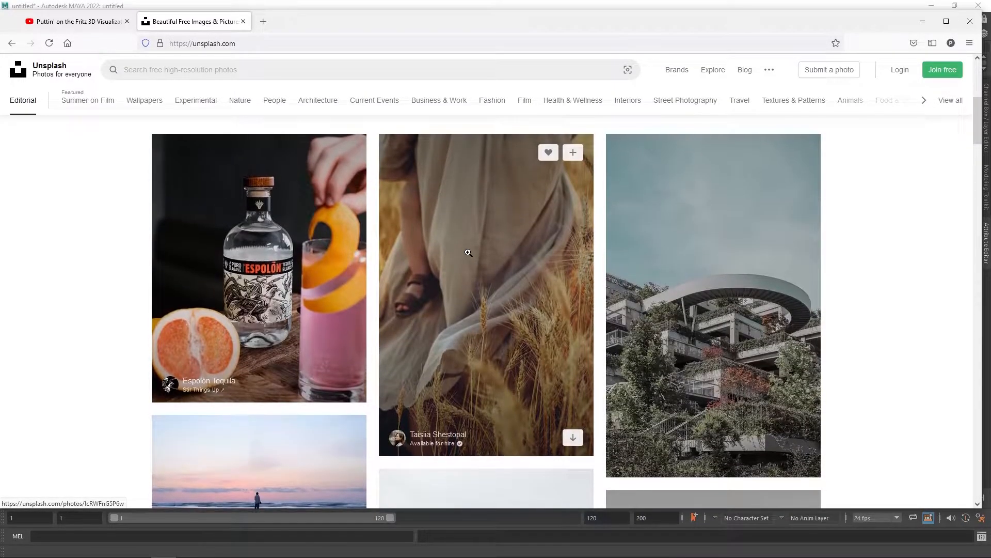
scroll(468, 252, "up", 6)
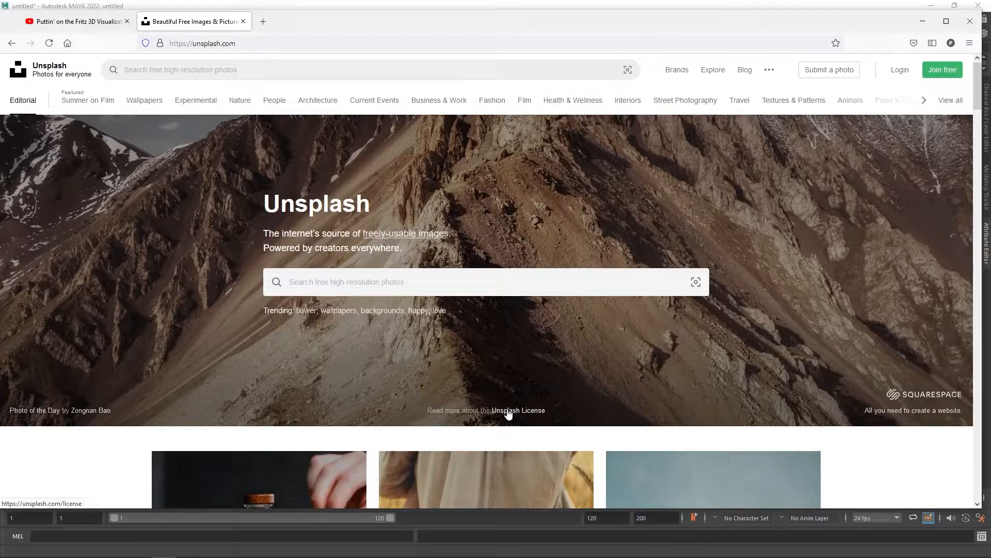
Search Unsplash for "ant" photos
left_click(221, 72)
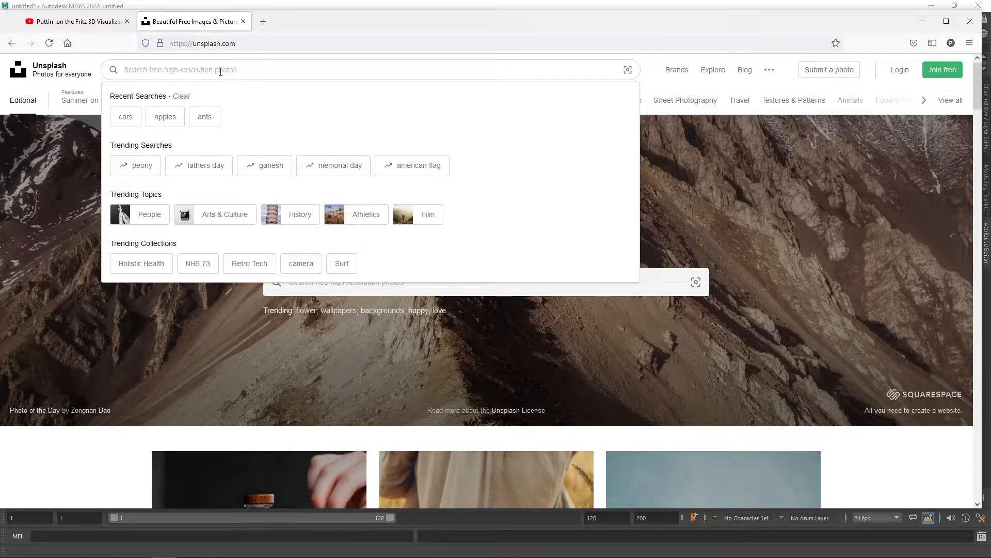
type("ant")
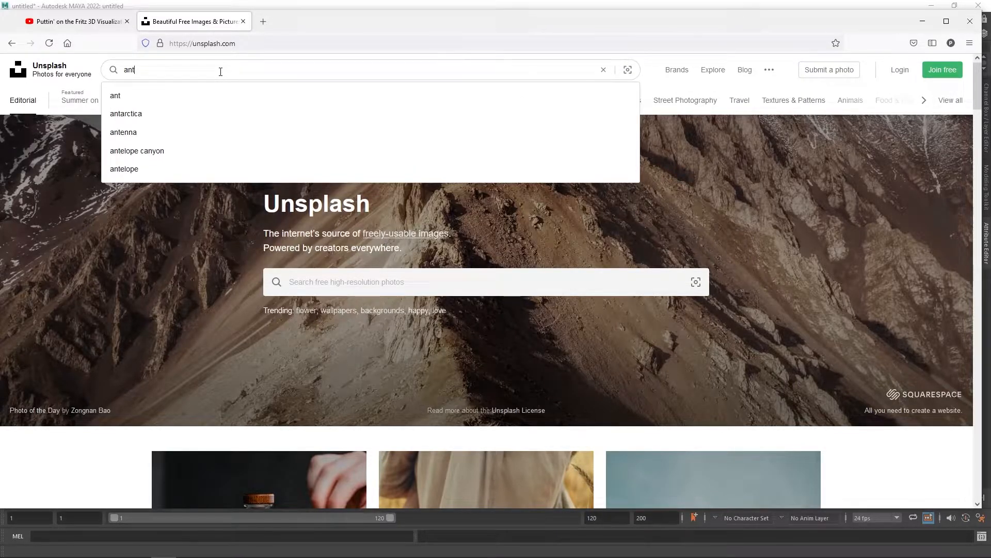
key("Return")
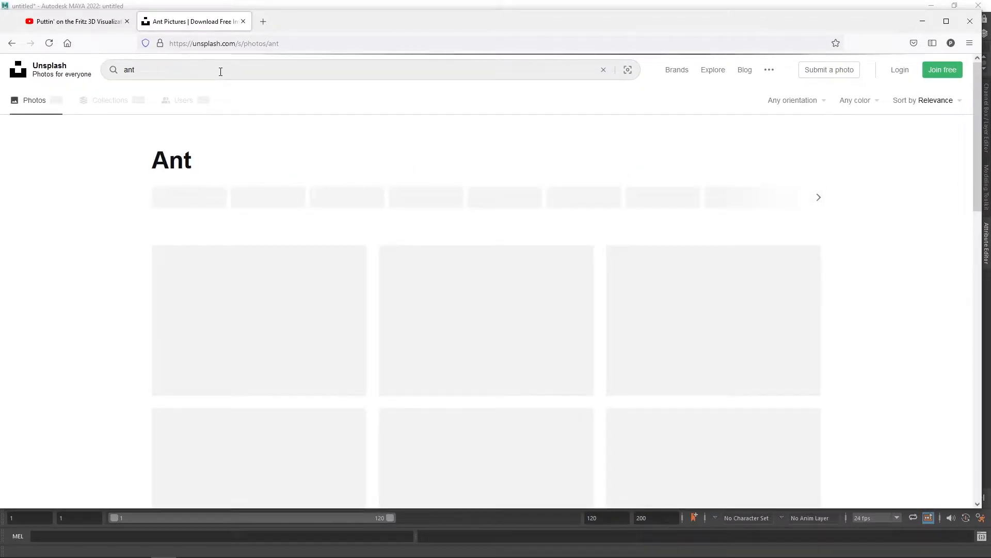
Examine the ant photo results for a clear side view that can serve as modeling reference
scroll(410, 203, "down", 3)
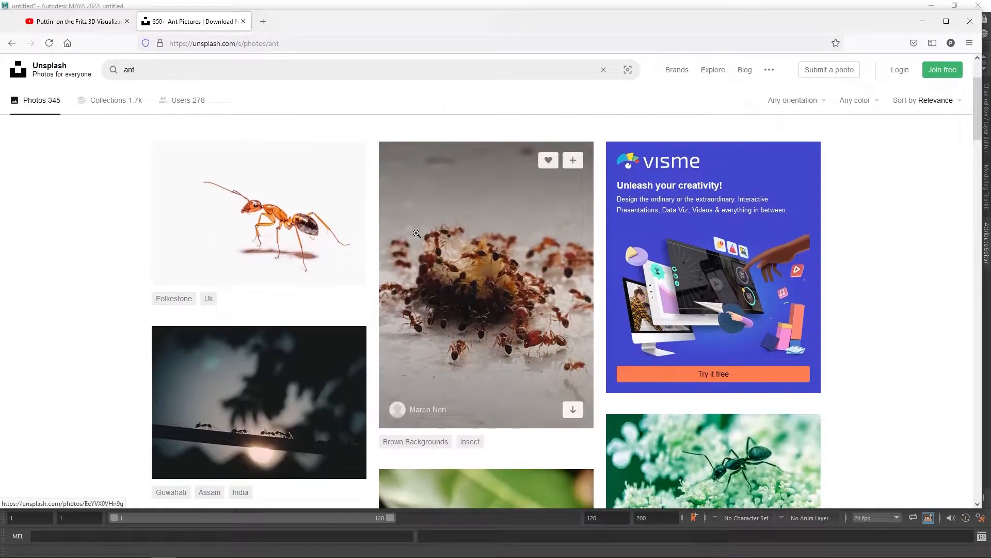
scroll(253, 248, "up", 2)
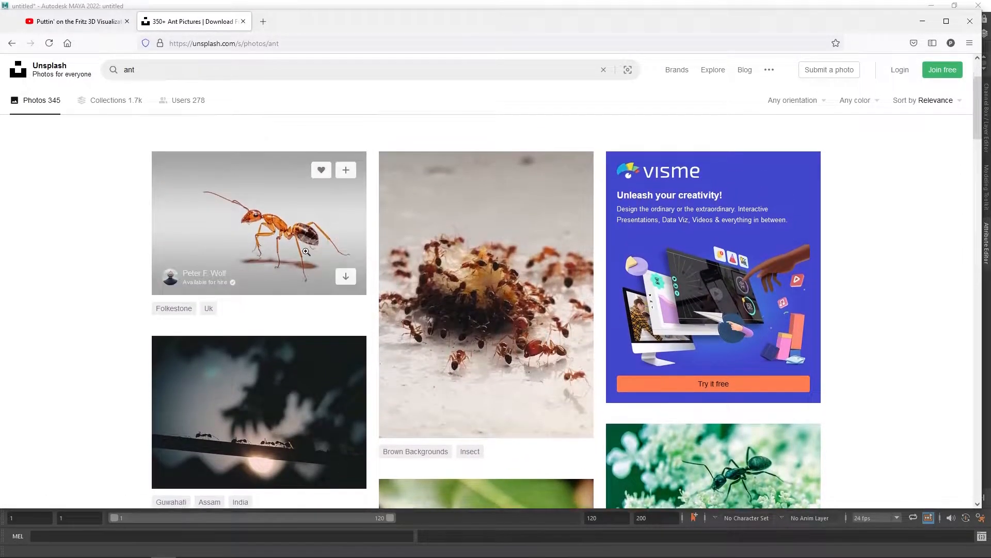
scroll(493, 284, "down", 3)
scroll(493, 284, "down", 4)
scroll(493, 281, "up", 1)
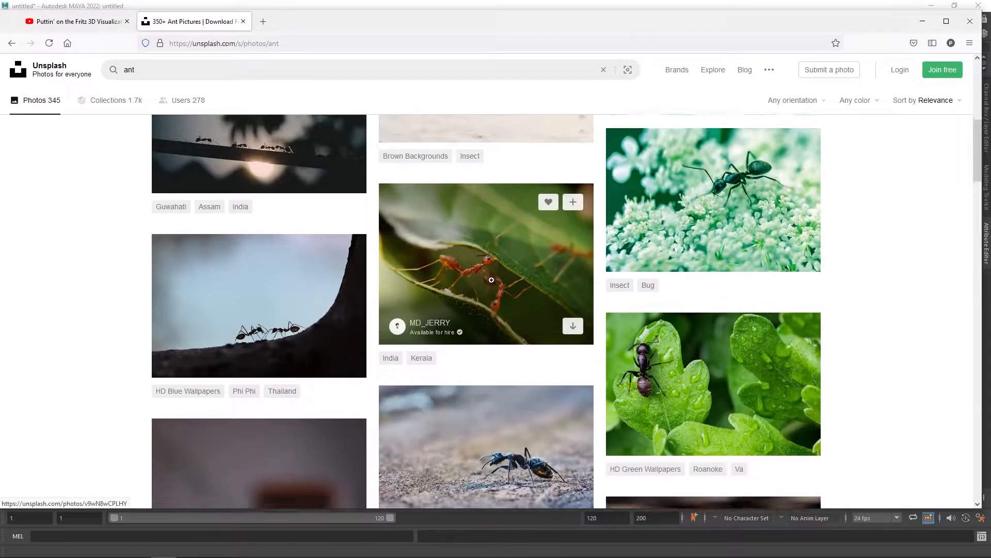
scroll(494, 279, "up", 5)
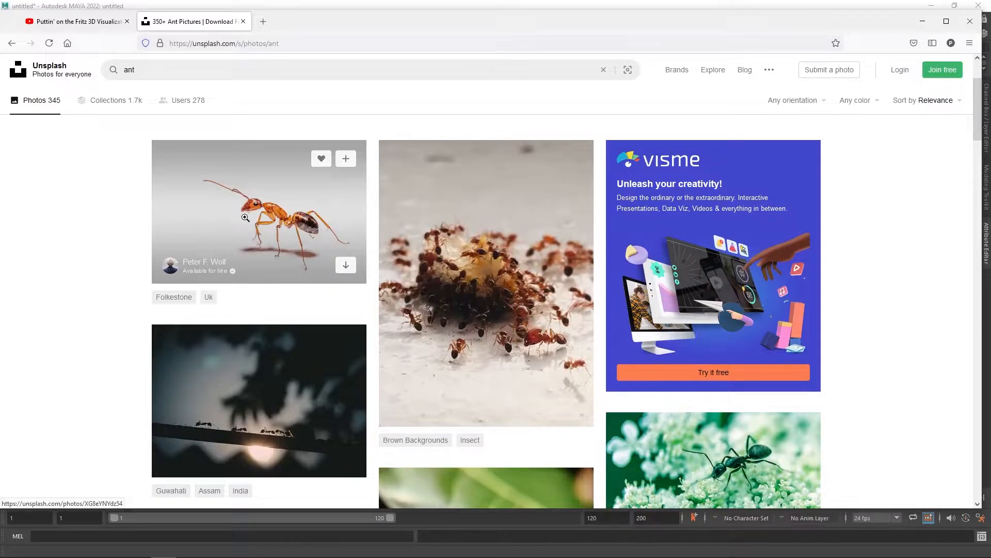
scroll(247, 218, "down", 2)
scroll(247, 217, "down", 10)
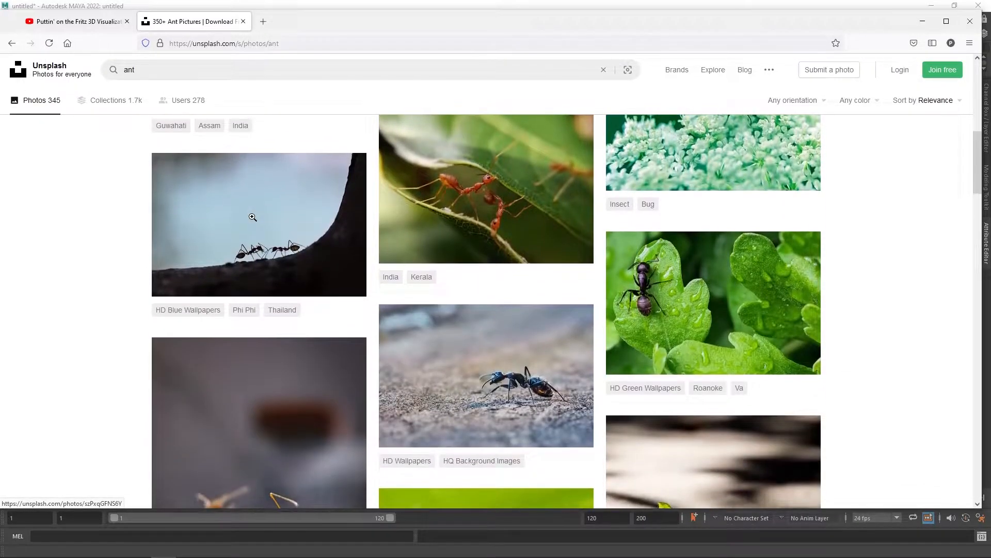
scroll(257, 220, "down", 10)
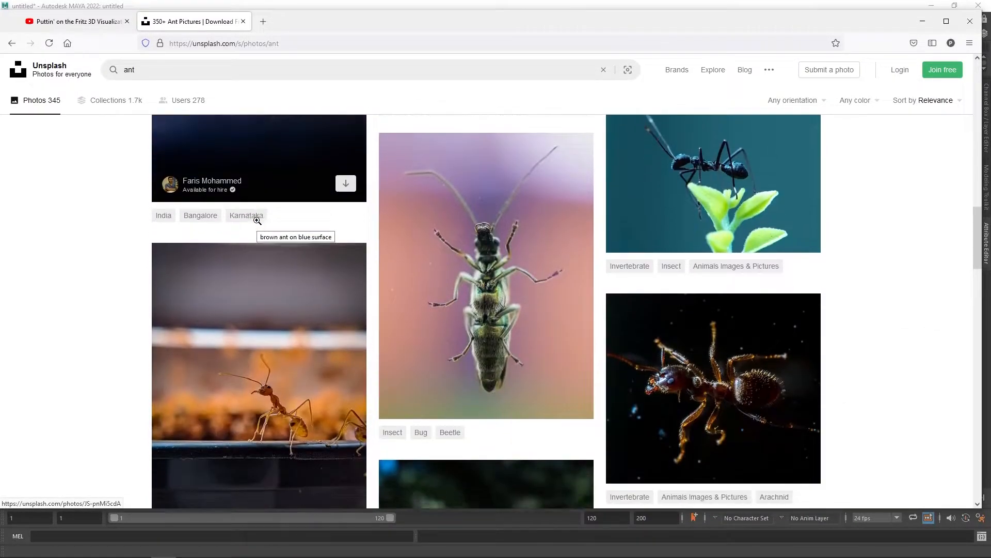
scroll(260, 220, "down", 1)
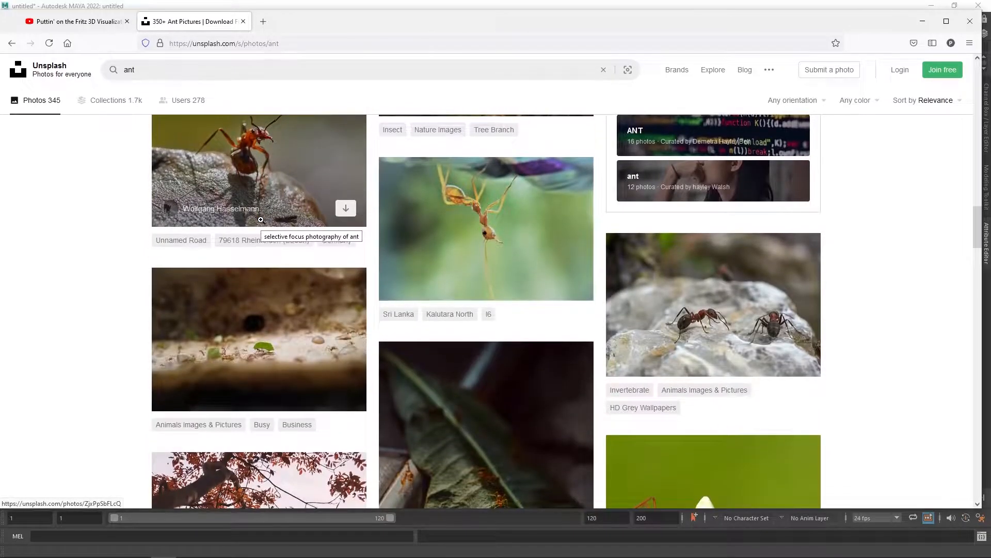
scroll(737, 279, "down", 1)
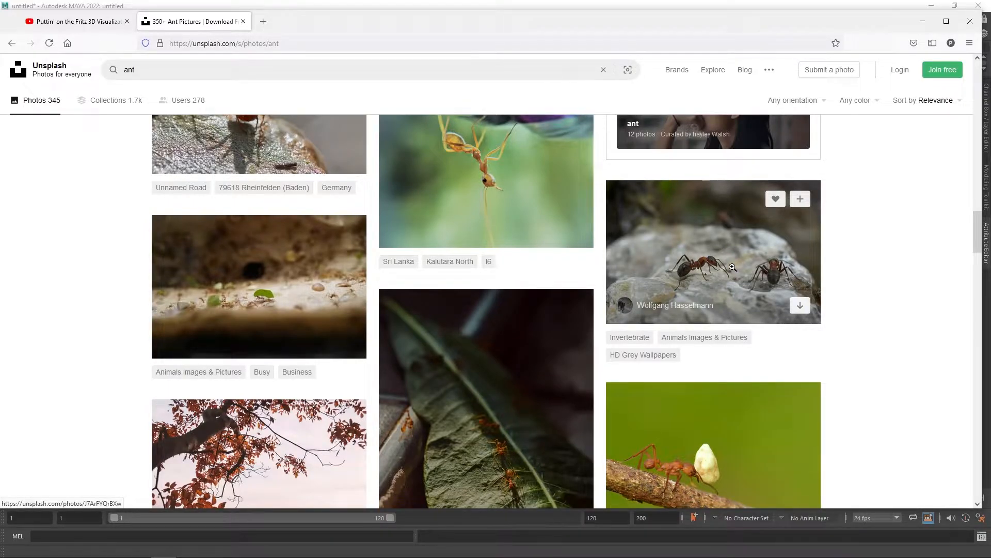
scroll(405, 280, "up", 7)
scroll(405, 280, "up", 15)
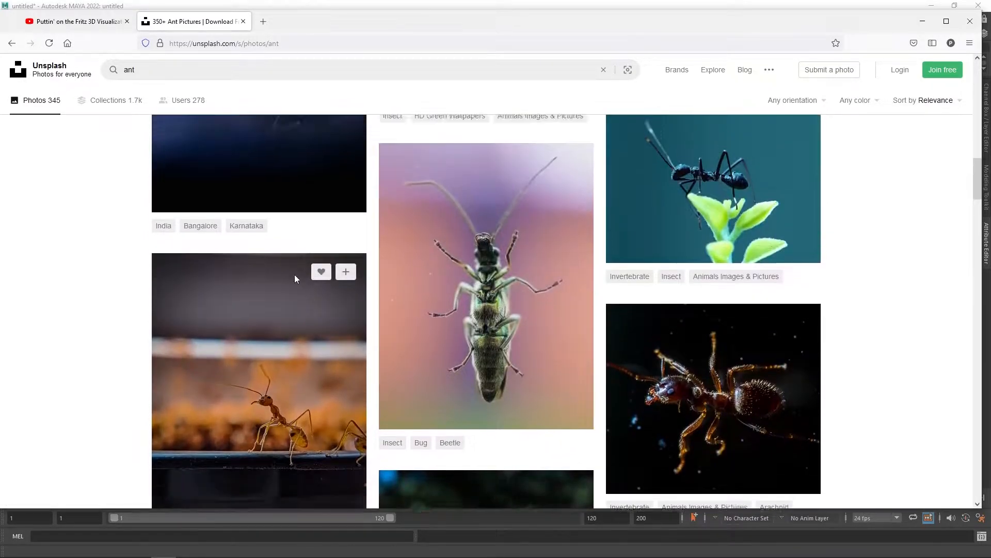
scroll(293, 280, "up", 4)
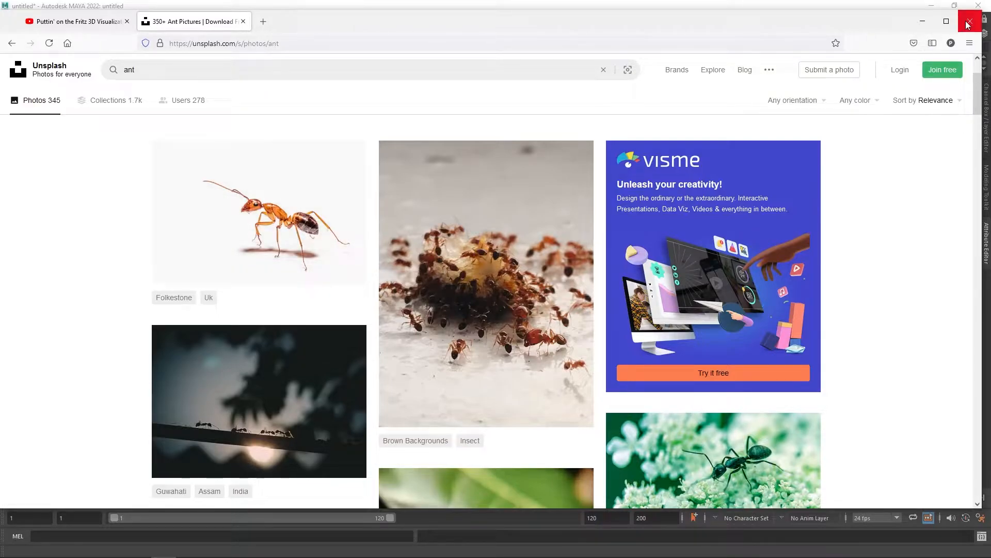
Clear the browser away and position the Photos window with the orange ant side view over the Maya viewport
left_click_drag(787, 26, 0, 31)
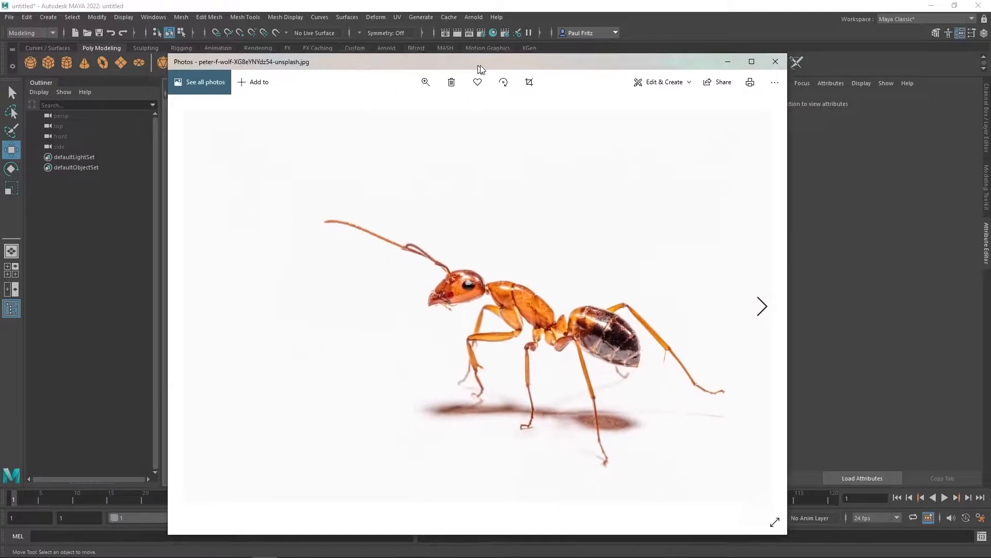
left_click_drag(475, 66, 496, 49)
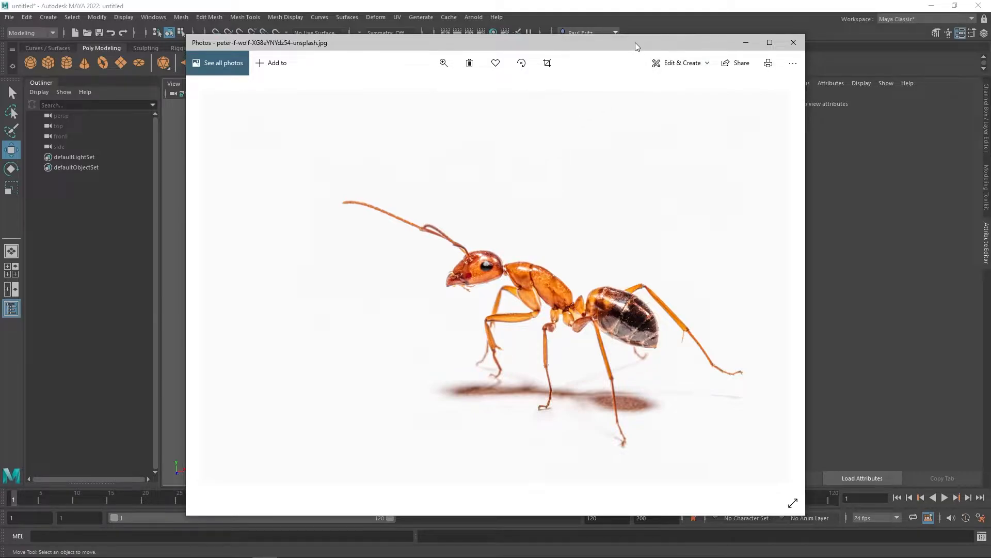
left_click_drag(634, 40, 562, 44)
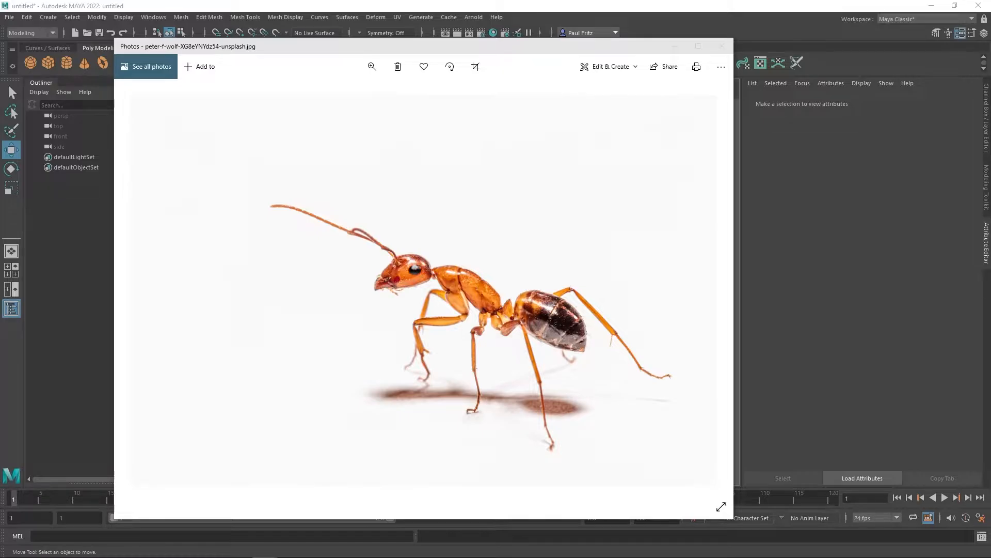
View the photo of two ants on a rock, and clear both reference photo windows off the Maya viewport
left_click_drag(0, 71, 405, 50)
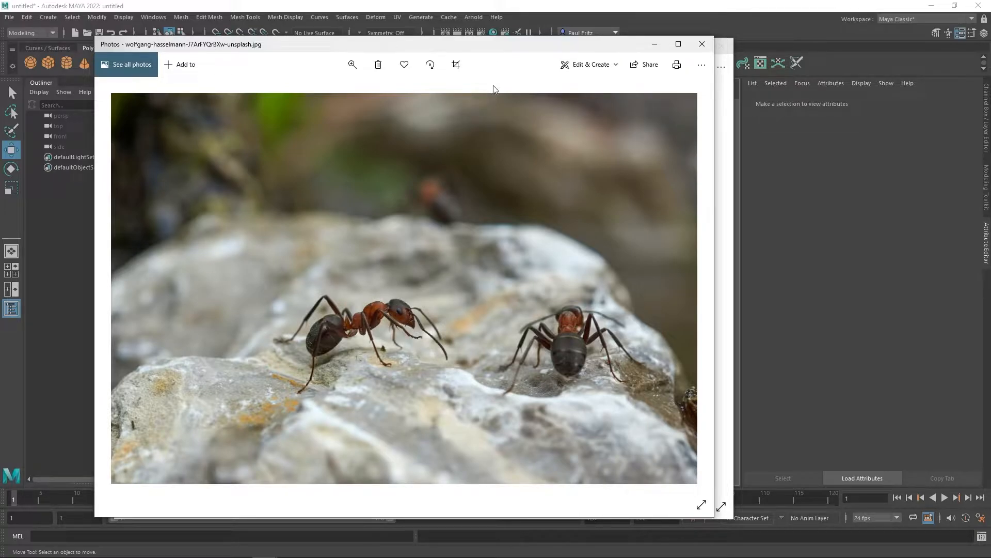
left_click_drag(516, 46, 0, 89)
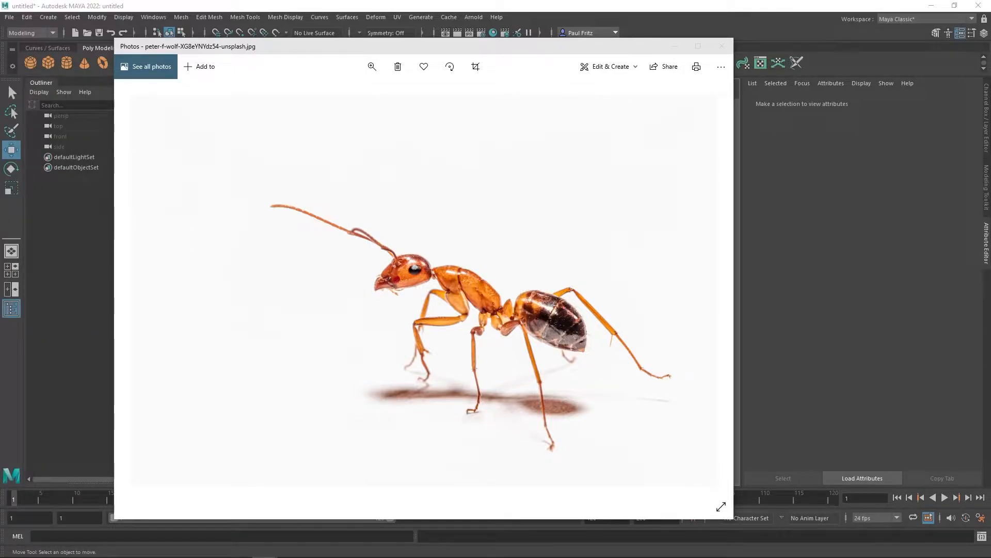
left_click_drag(527, 49, 0, 60)
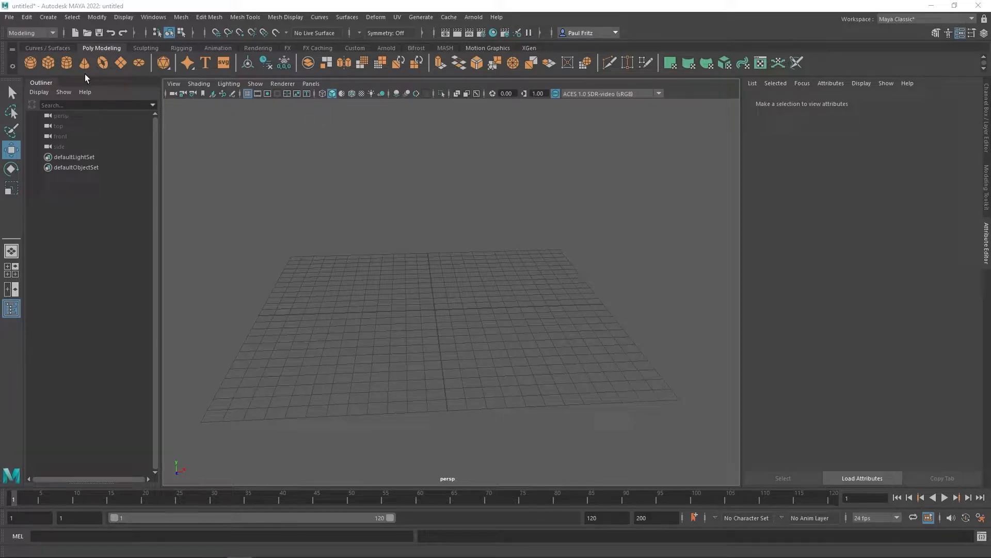
Create a polygon sphere at the grid origin and review its sphere creation settings and transform attributes
left_click(32, 64)
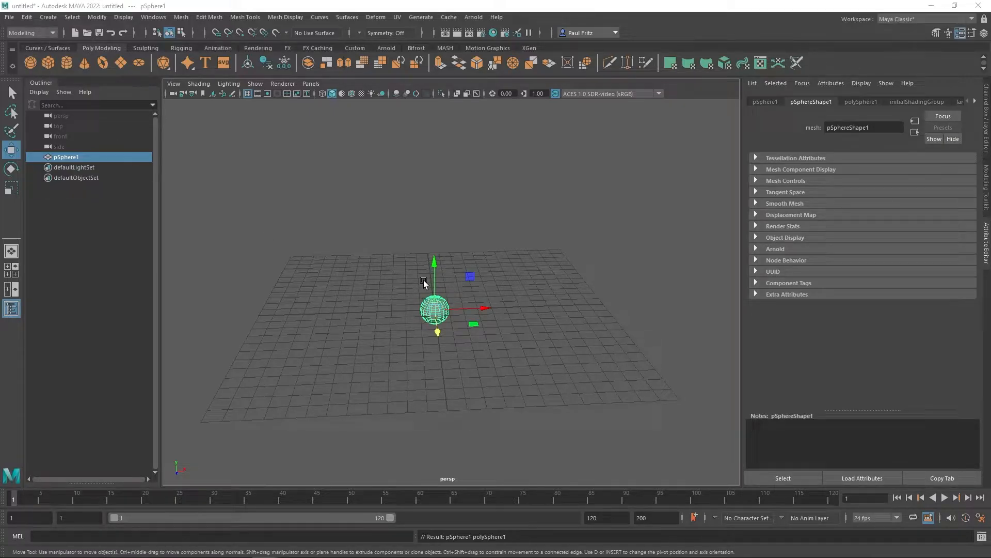
left_click_drag(420, 337, 339, 338, "alt")
scroll(424, 331, "up", 5)
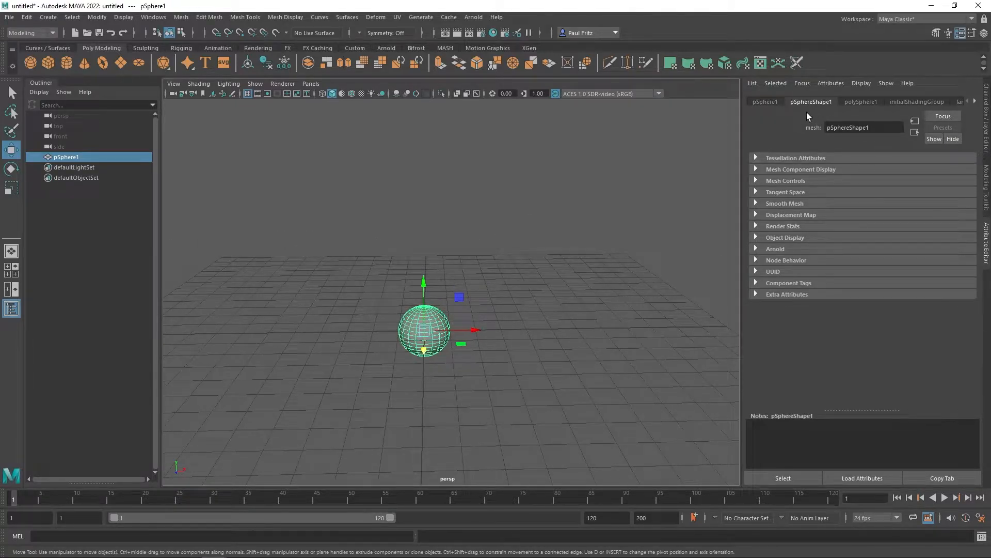
left_click(857, 101)
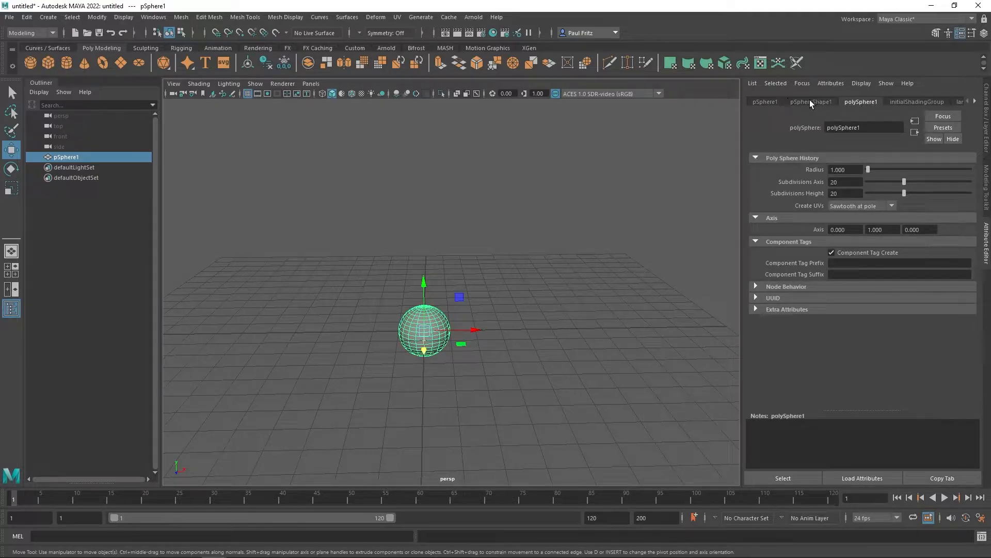
left_click(767, 102)
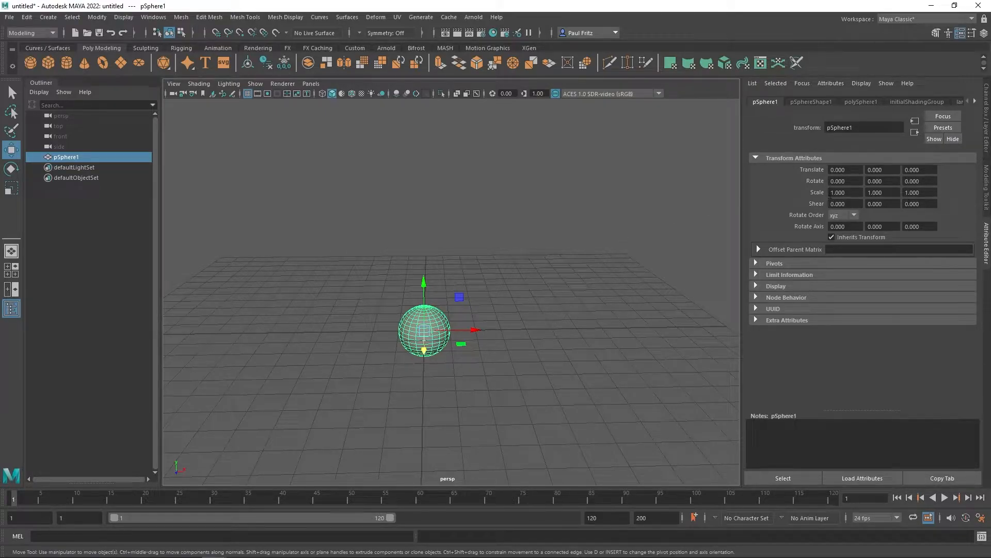
Move the sphere along each axis to about X -2.724, Y 1.523 and Z -1.524
mouse_move(517, 256)
left_mouse_down("alt")
mouse_move(496, 272)
mouse_move(505, 242)
left_mouse_up("alt")
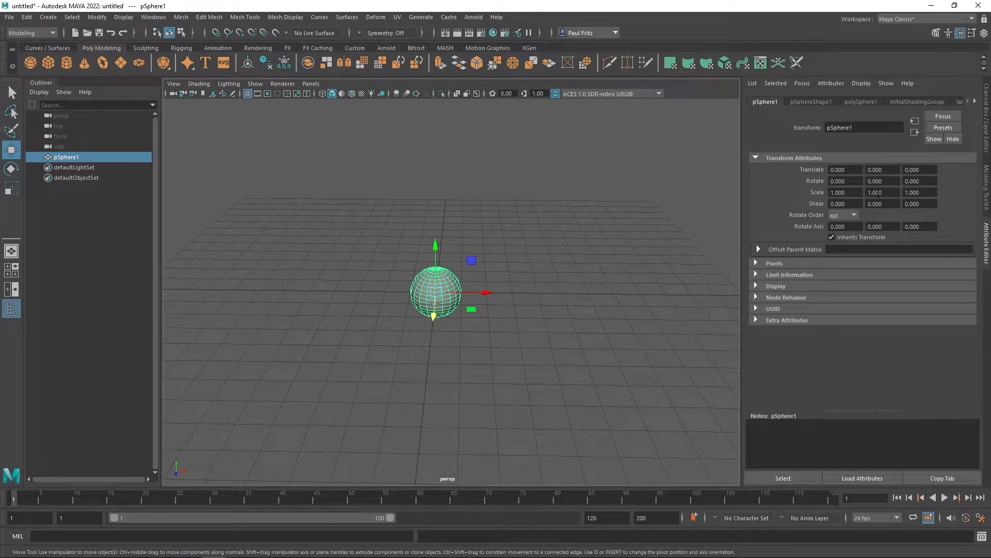
left_click_drag(550, 254, 532, 262, "alt")
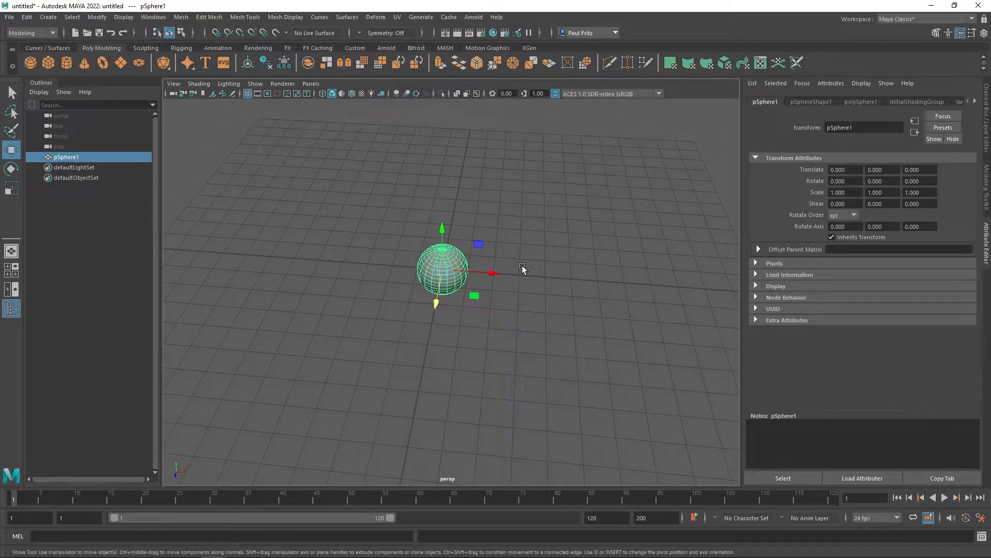
left_click_drag(529, 266, 537, 240, "alt")
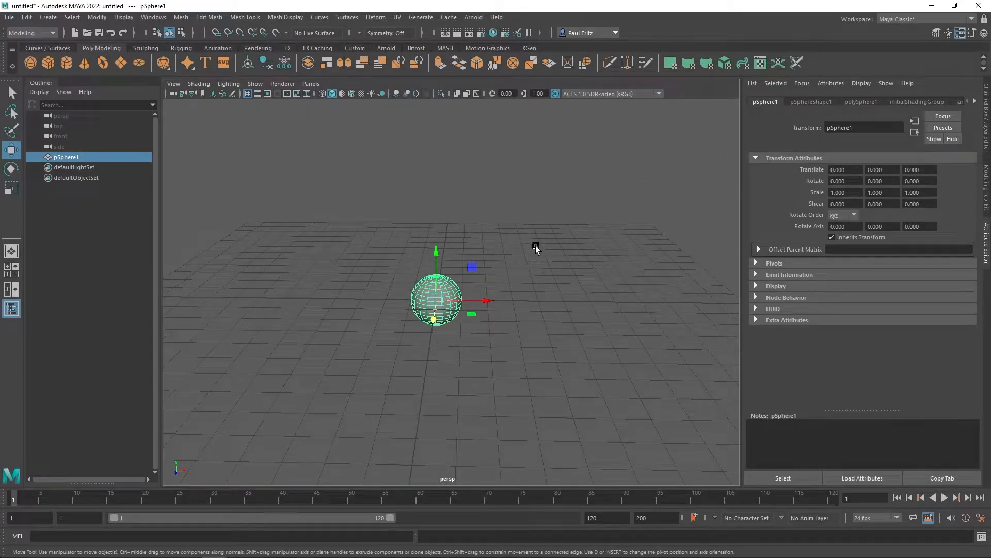
middle_click_drag(531, 257, 546, 246, "alt")
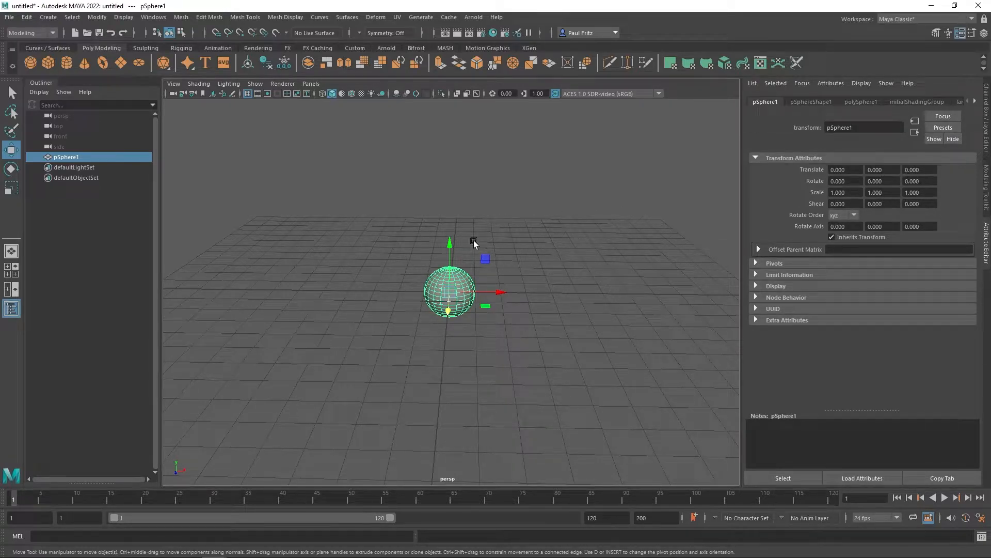
left_click_drag(500, 291, 431, 294)
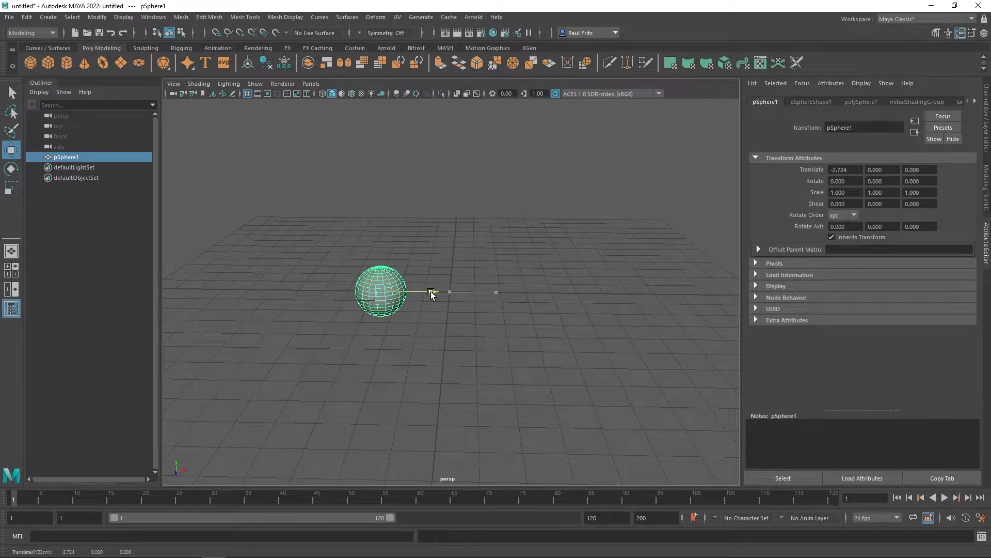
left_click_drag(378, 246, 379, 205)
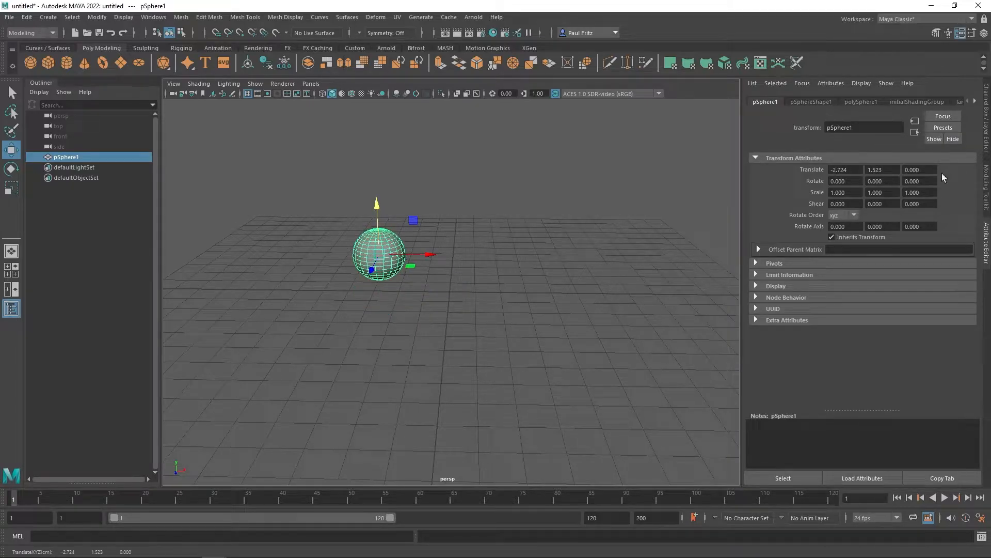
left_click_drag(532, 299, 420, 199, "alt")
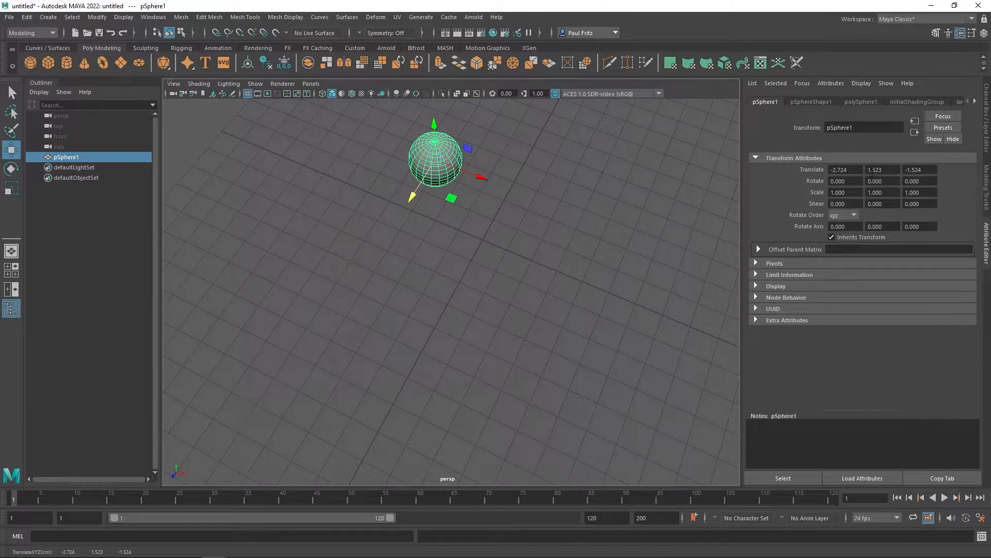
Move the sphere along the Z axis to about 0.231, checking its position from several angles
left_click_drag(531, 298, 515, 252, "alt")
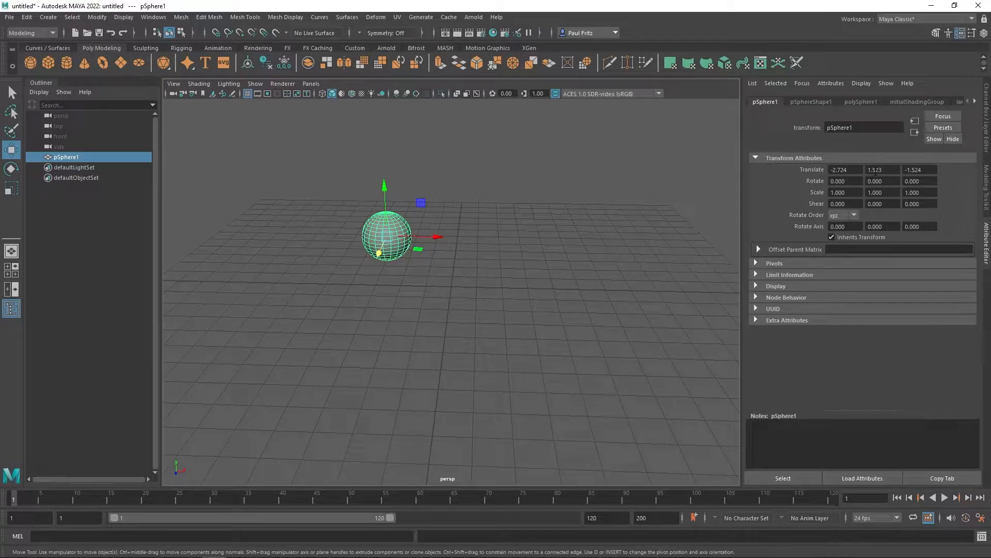
left_click_drag(476, 250, 473, 265, "alt")
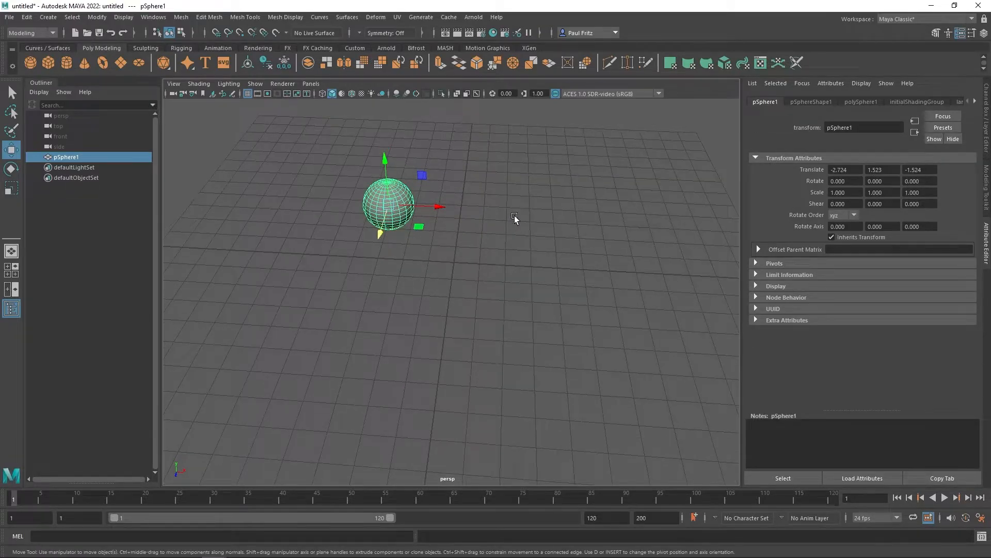
left_click_drag(511, 214, 458, 241, "alt")
left_click_drag(473, 194, 426, 327)
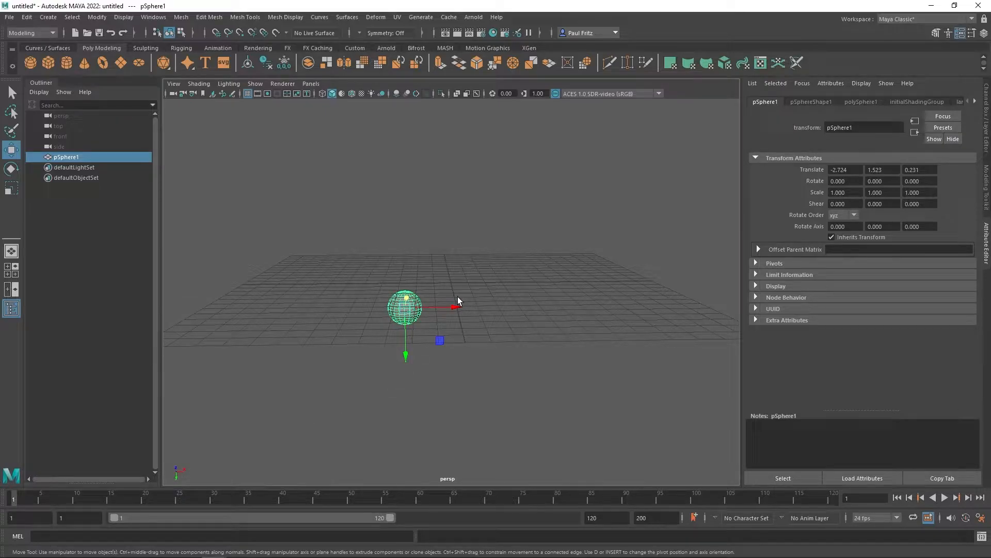
left_click_drag(469, 216, 500, 298, "alt")
scroll(507, 297, "up", 5)
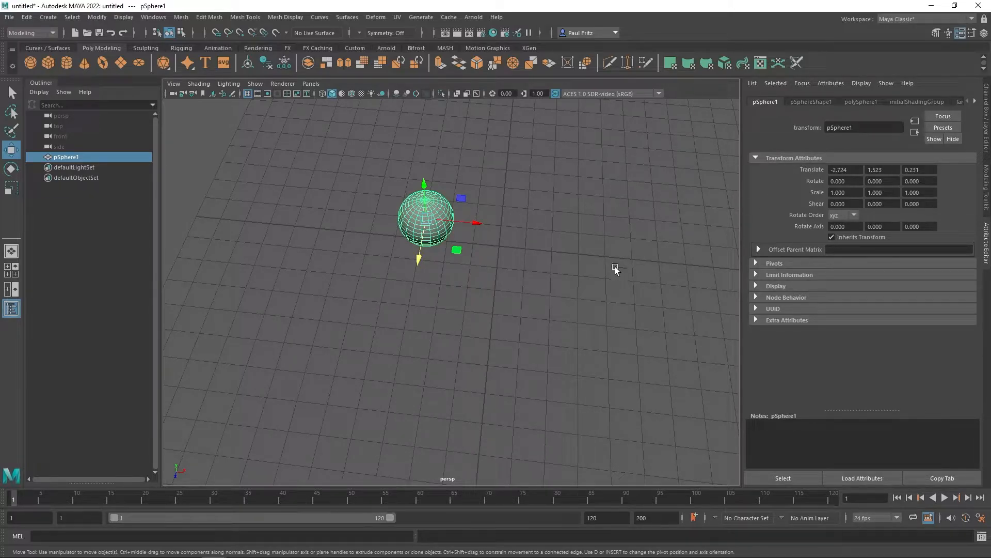
left_click_drag(510, 278, 484, 257, "alt")
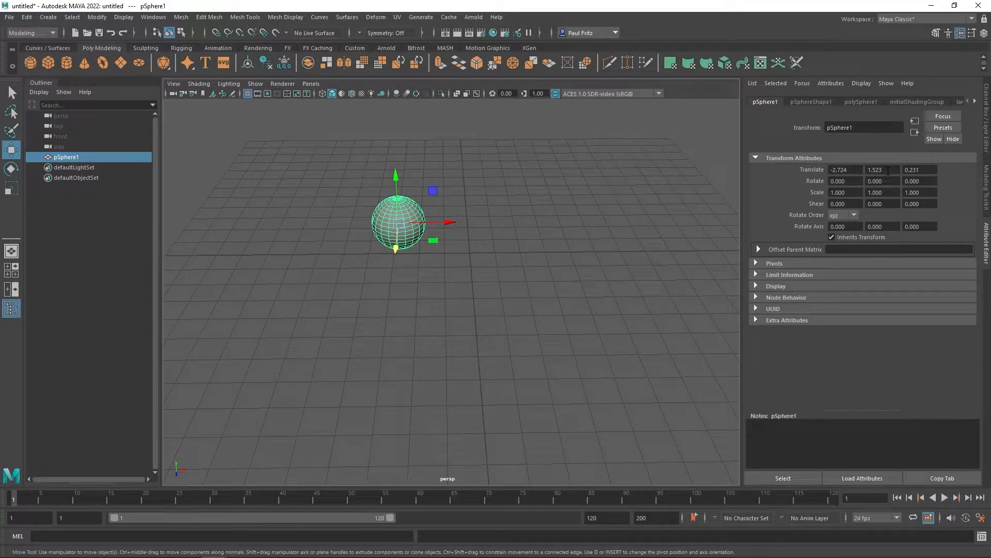
Set the sphere's Translate Z, Y and X values to 0 so it sits at the origin
left_click(919, 170)
key("BackSpace")
key("BackSpace")
key("BackSpace")
key("BackSpace")
key("Return")
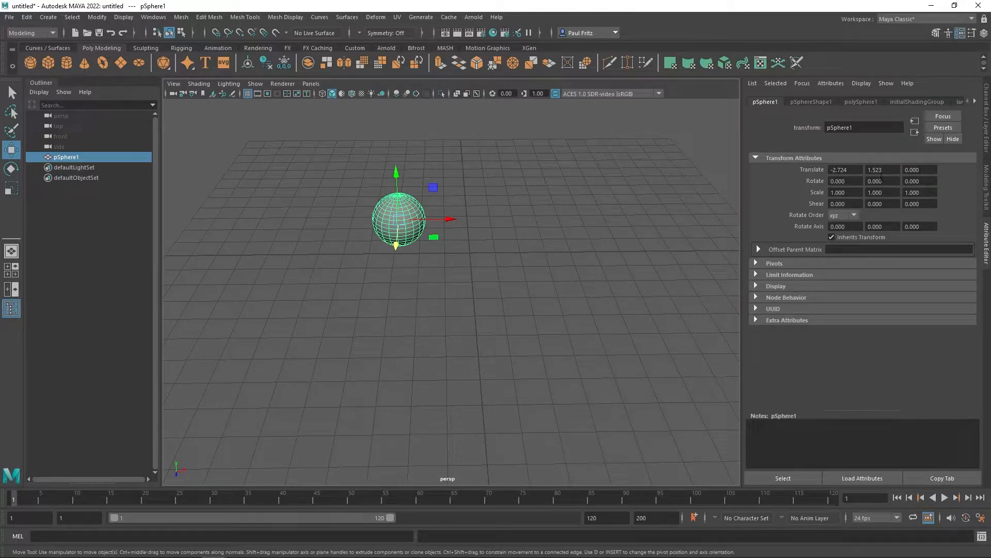
double_click(887, 170)
type("0")
key("Return")
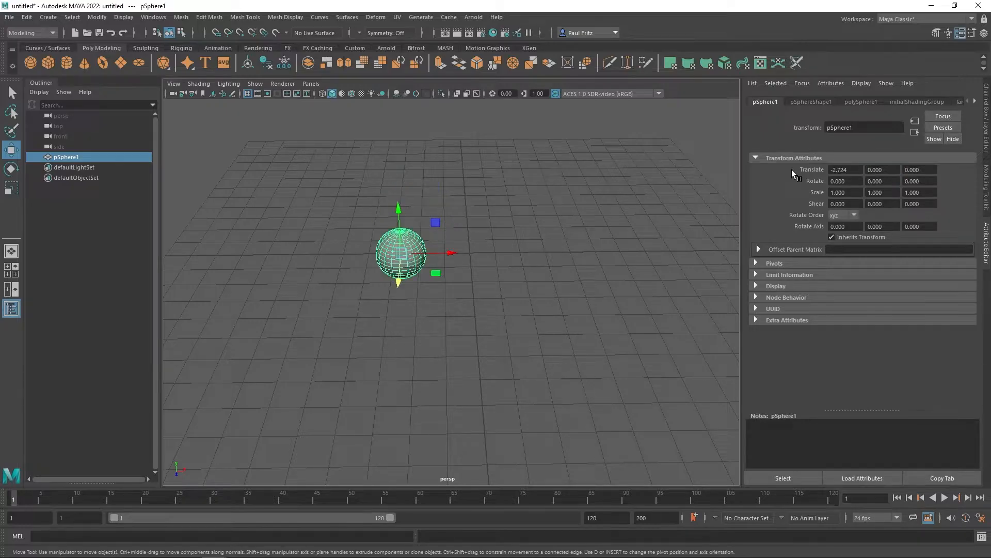
left_click_drag(849, 170, 828, 170)
type("0")
key("Return")
scroll(341, 327, "down", 5)
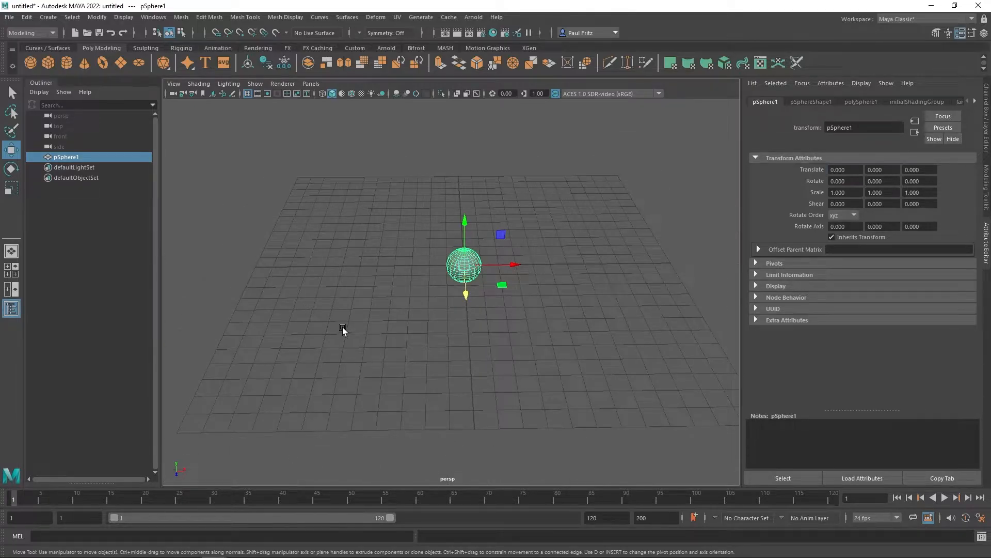
Move the sphere to about -3.117 on the X axis and raise it to about 0.769 on the Y axis
scroll(341, 321, "up", 3)
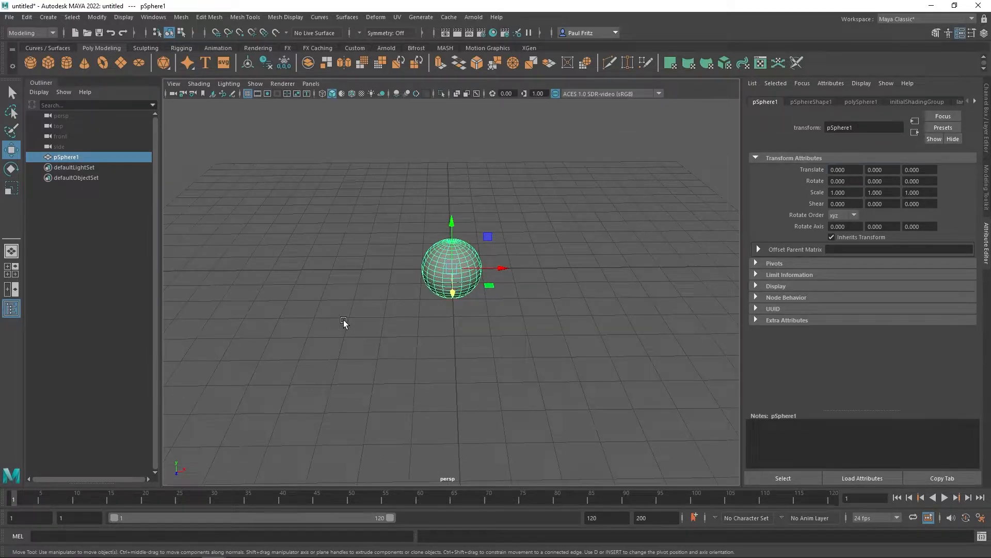
left_click_drag(342, 283, 336, 289, "alt")
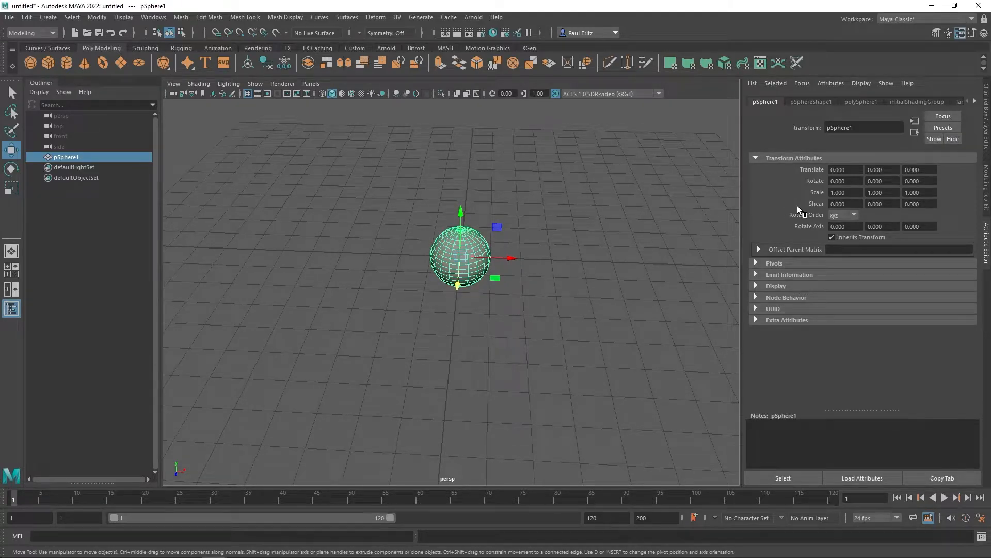
scroll(525, 329, "down", 2)
left_click_drag(525, 330, 530, 333, "alt")
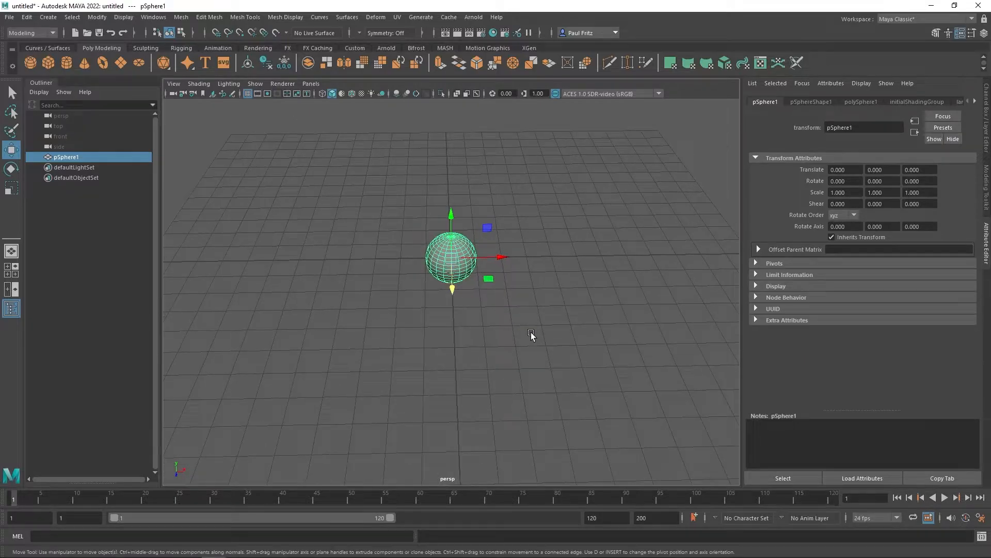
middle_click_drag(531, 331, 580, 326, "alt")
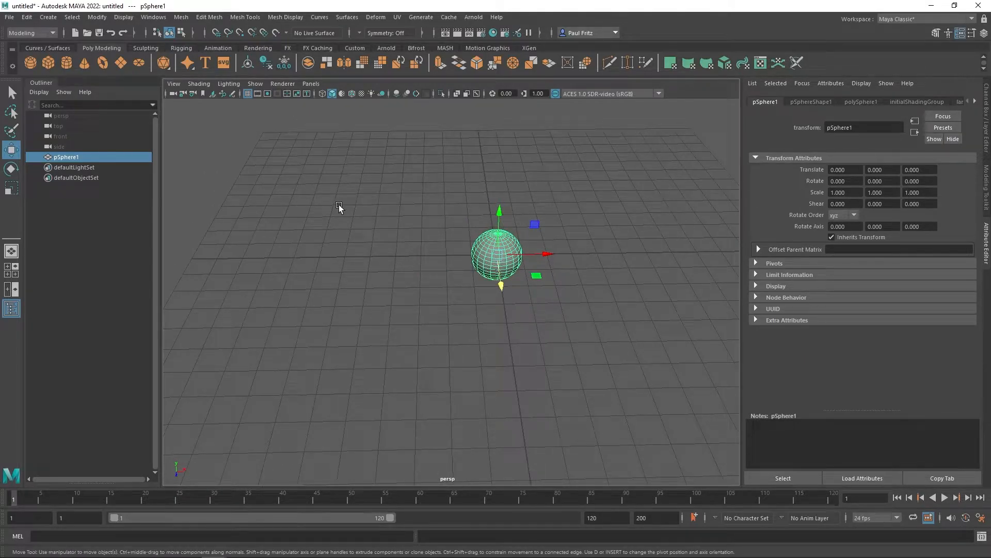
left_click_drag(339, 205, 479, 278, "alt")
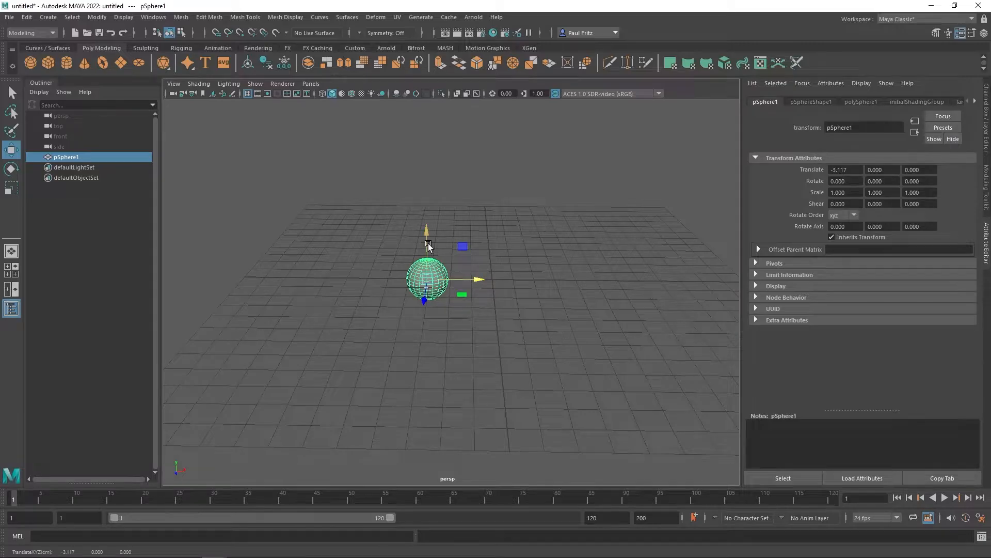
left_click_drag(425, 228, 426, 210)
Rotate the sphere about its Z axis to about -79.244 degrees with the Rotate tool
left_click_drag(444, 309, 389, 302, "alt")
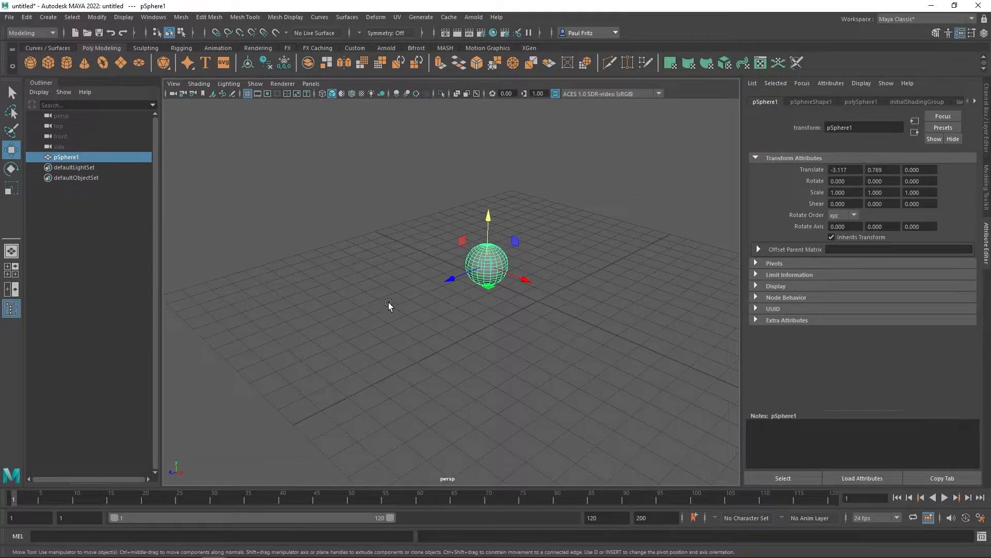
key("e")
left_click_drag(392, 254, 510, 270, "alt")
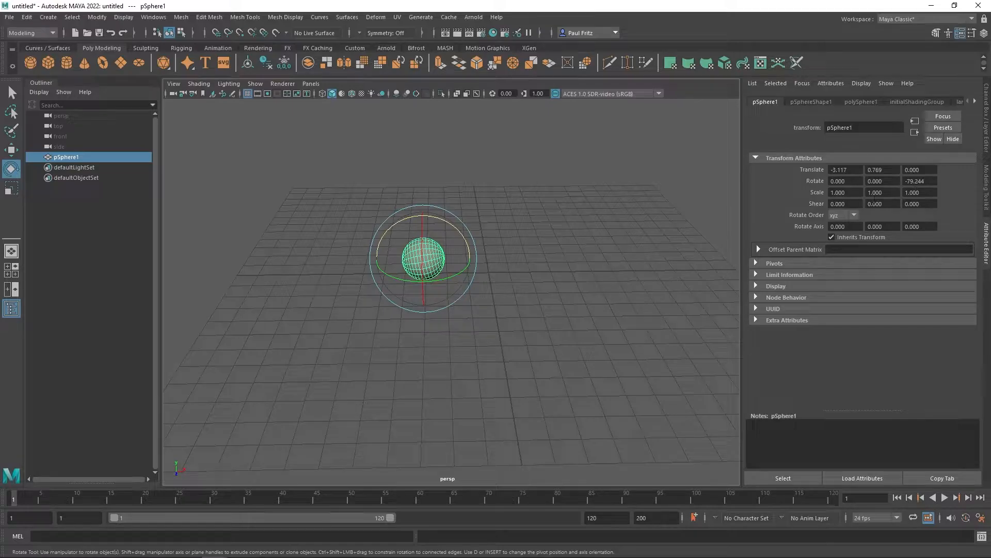
left_click_drag(571, 243, 708, 217, "alt")
scroll(475, 238, "up", 3)
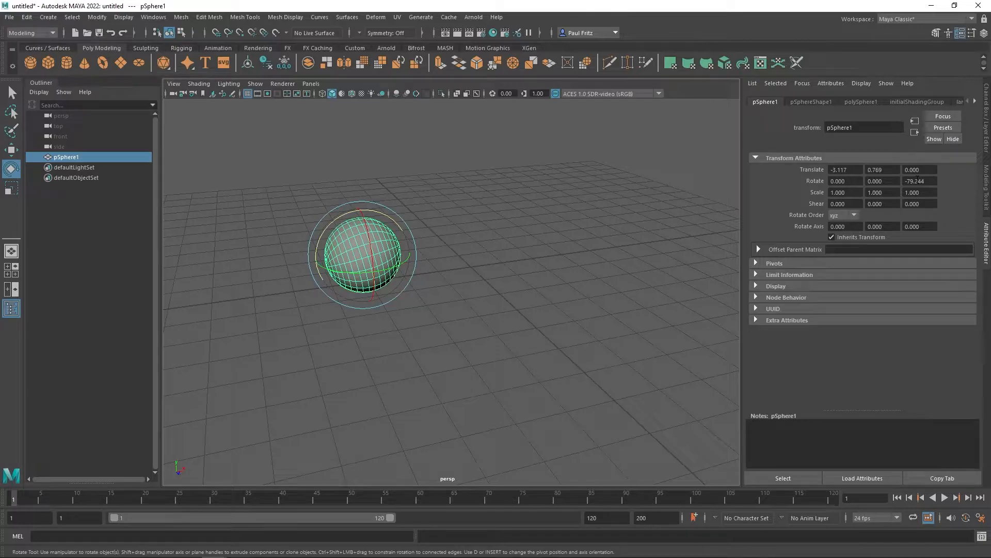
Set the sphere's Rotate Z value to exactly 90 degrees
left_click(932, 180)
type("90")
key("Return")
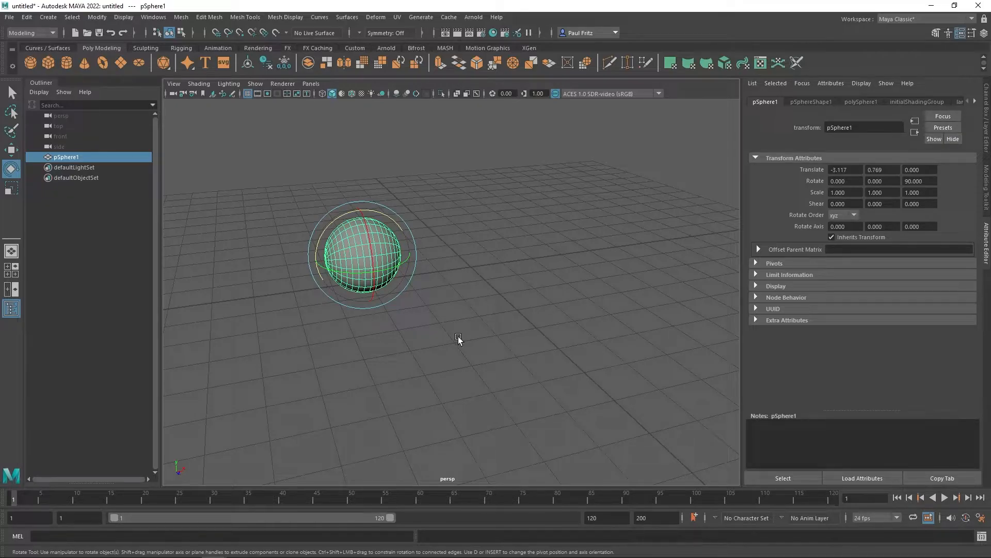
Inspect the sphere's pole orientation from several angles and rotate it about the Z axis to about 100.79 degrees
left_click_drag(316, 320, 591, 265, "alt")
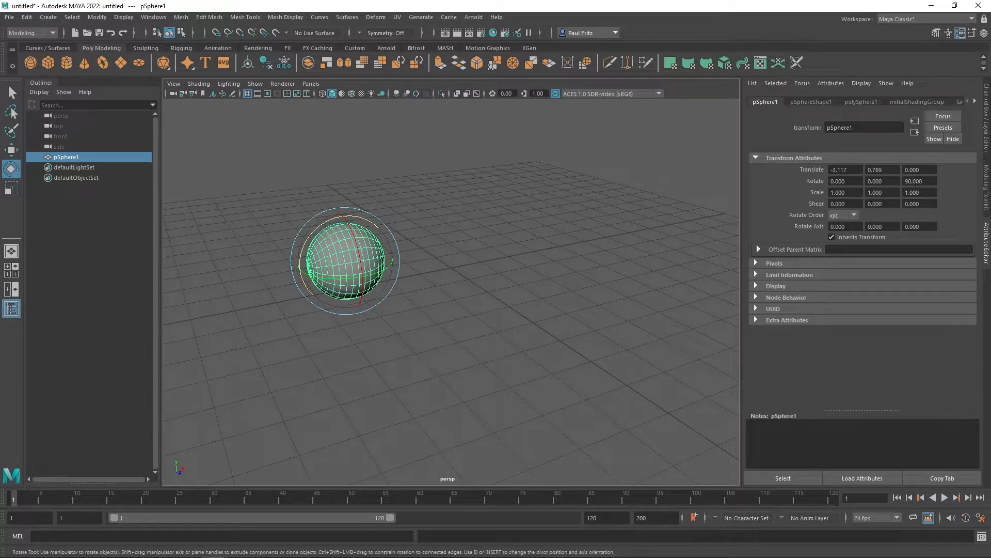
left_click_drag(423, 278, 436, 312, "alt")
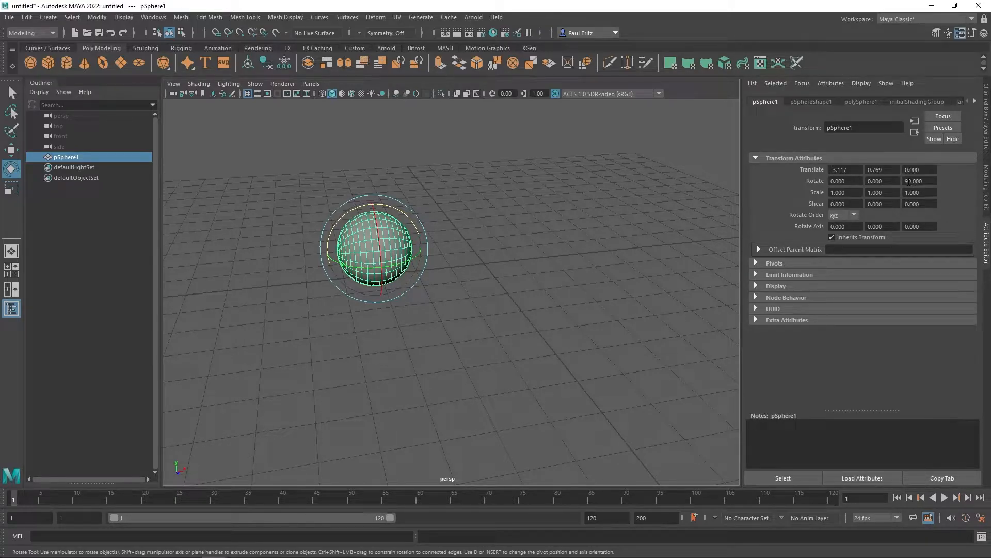
left_click_drag(490, 227, 429, 219, "alt")
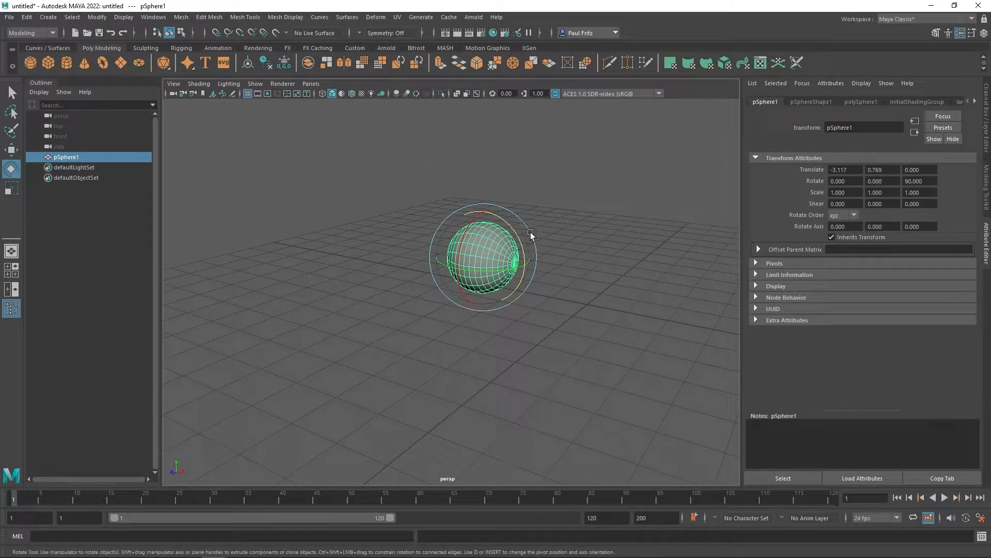
left_click_drag(520, 244, 469, 280)
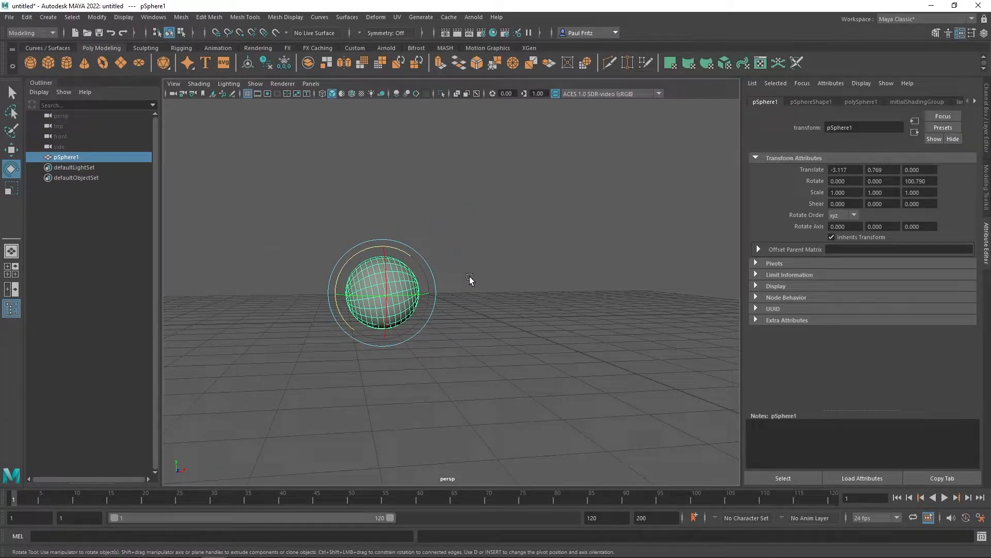
Stretch the sphere along its local Y axis to a scale of about 1.515 with the Scale tool
key("r")
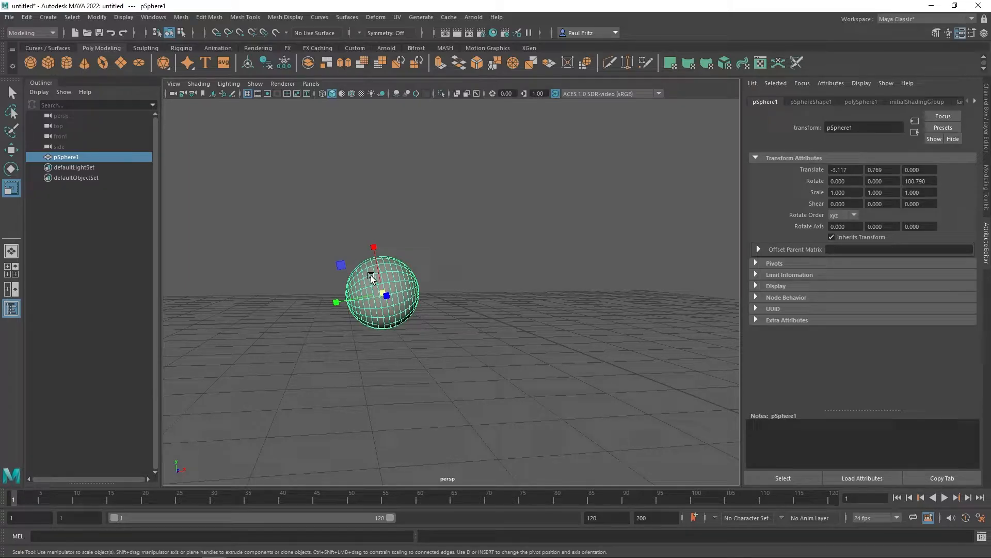
left_click(338, 302)
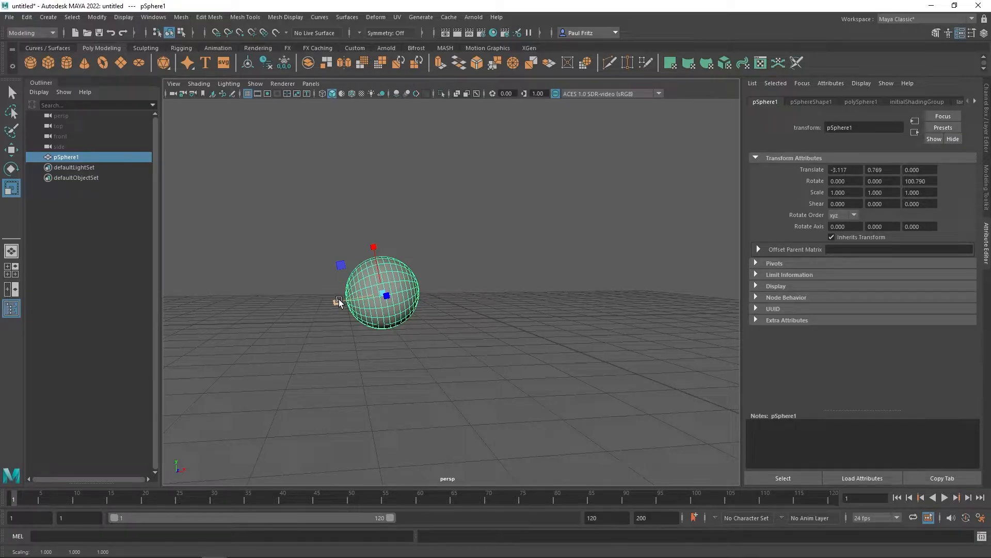
left_click_drag(339, 301, 311, 306)
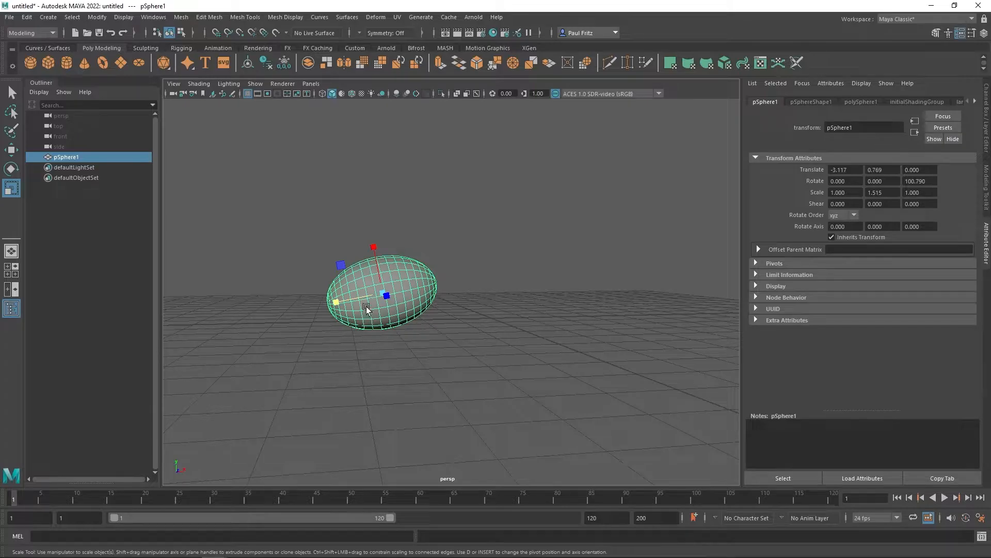
left_click(335, 306)
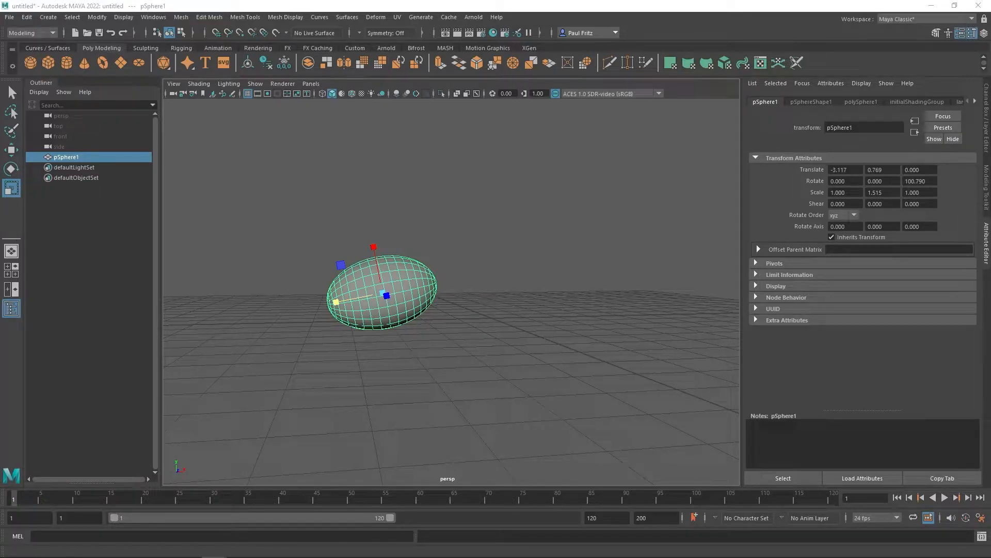
Reset the Scale tool's settings and create a second polygon sphere as an axis test, deleting it again and reselecting the stretched sphere
left_click_drag(0, 87, 96, 96)
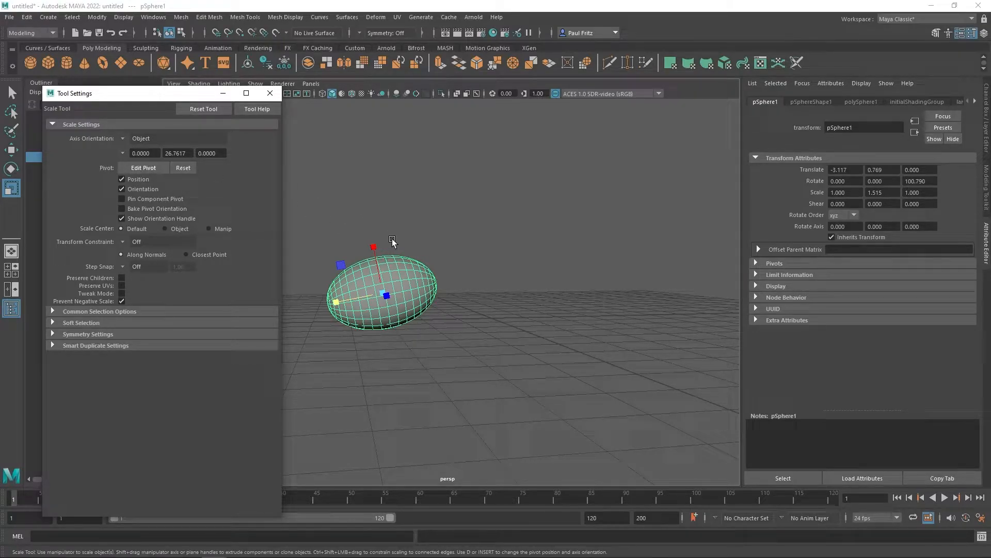
left_click(203, 110)
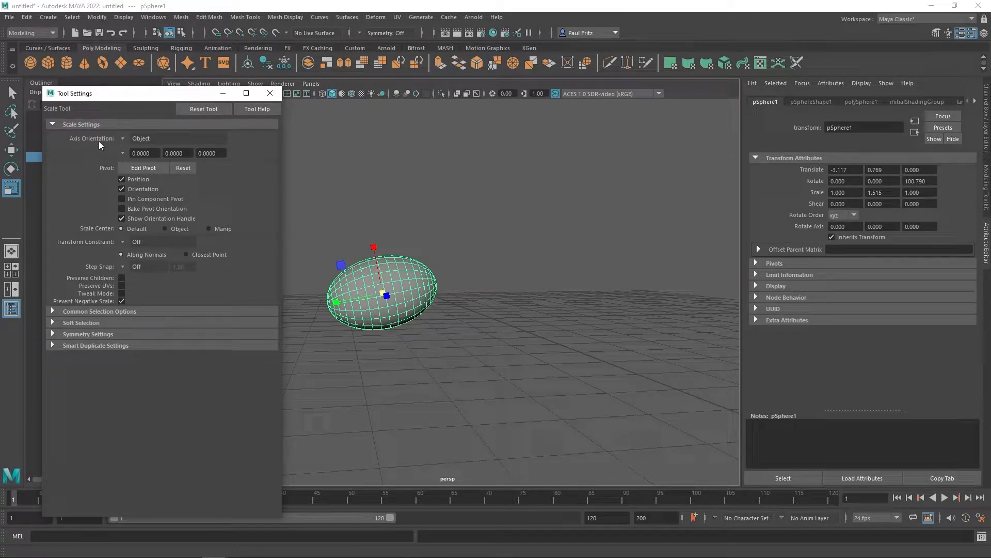
left_click(30, 62)
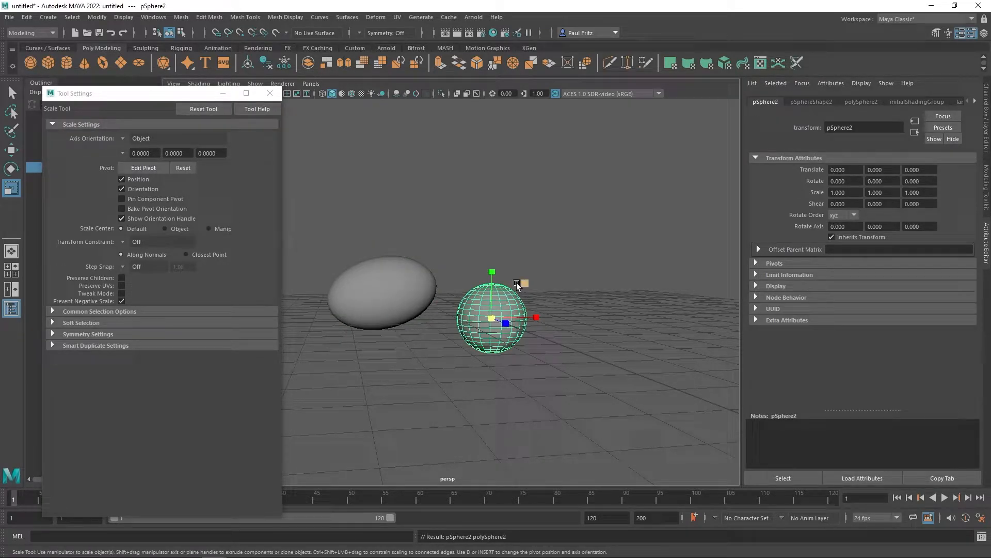
key("Delete")
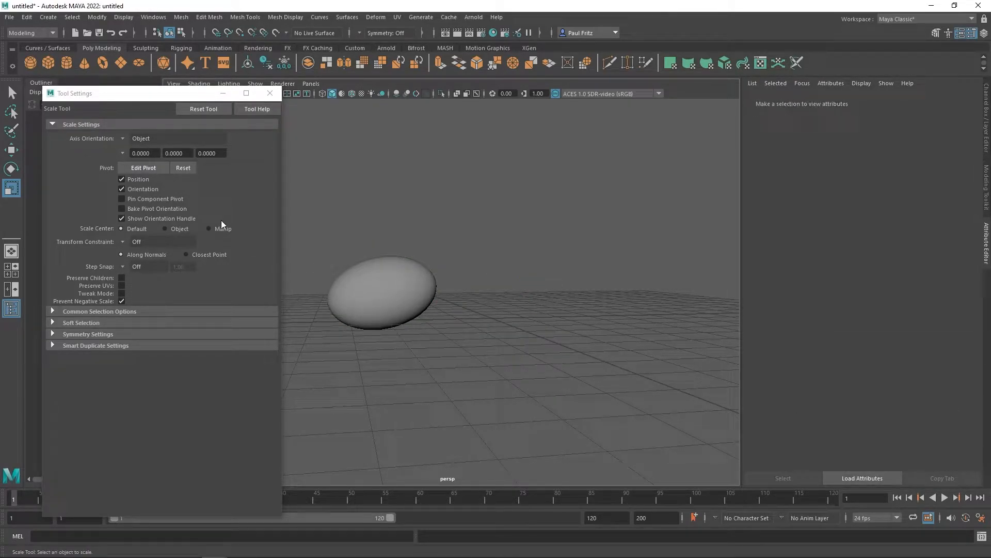
left_click(404, 295)
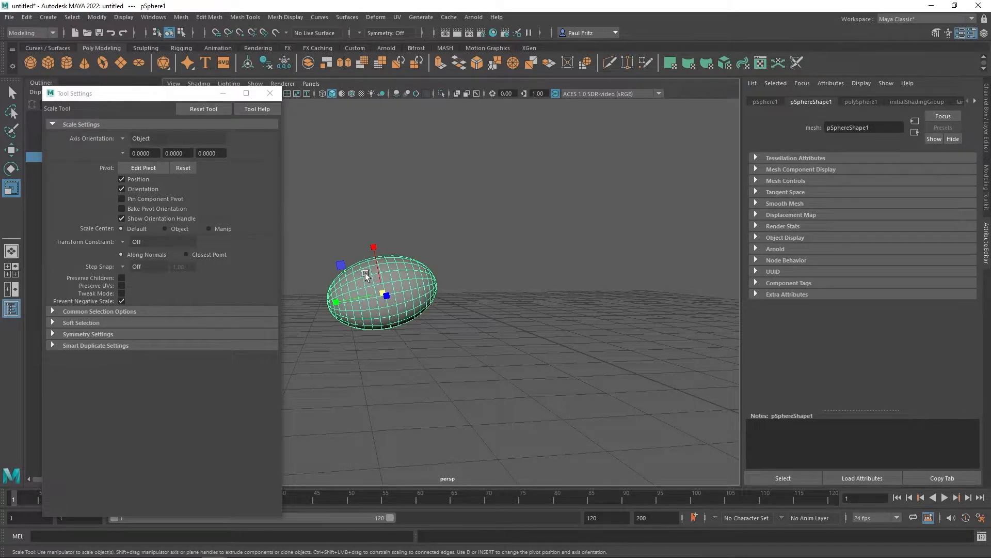
Switch the Scale tool's axis orientation to World and back to Object to compare the manipulator directions
left_click(123, 138)
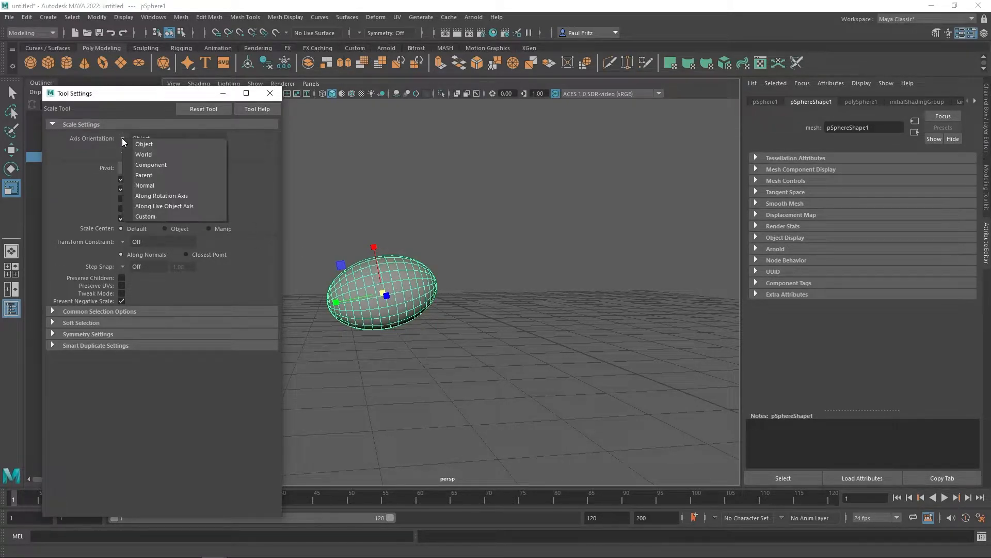
left_click(148, 154)
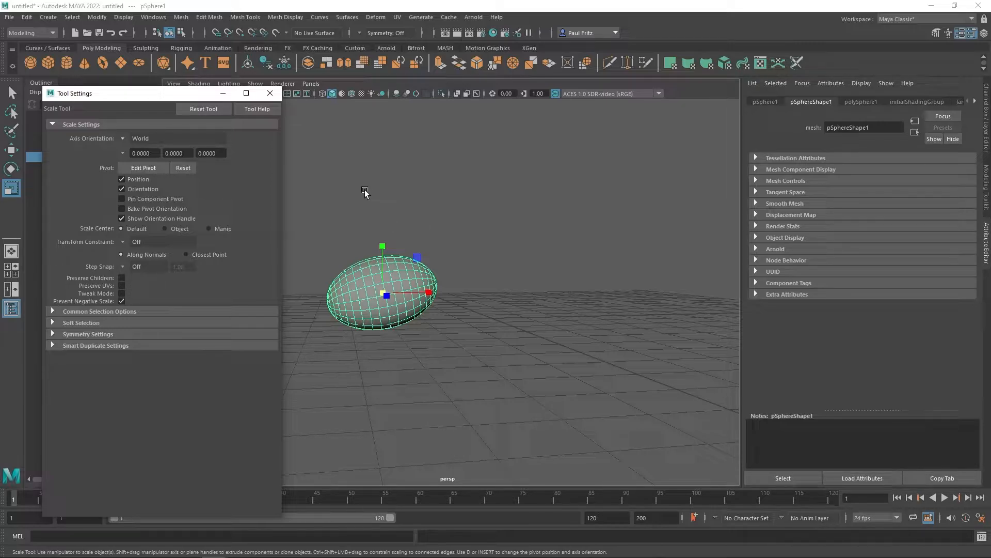
mouse_move(446, 211)
left_mouse_down("alt")
mouse_move(445, 227)
mouse_move(444, 214)
mouse_move(418, 231)
left_mouse_up("alt")
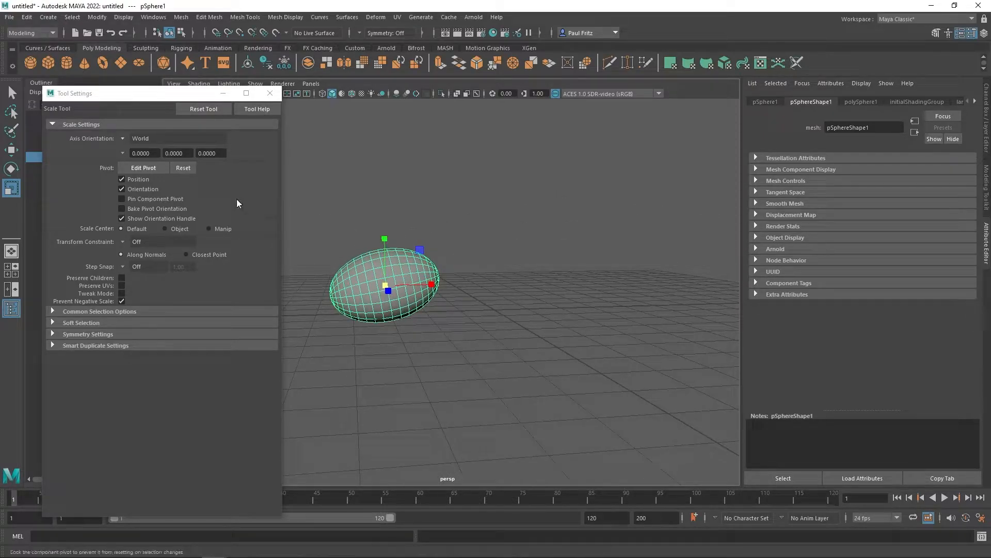
left_click(124, 138)
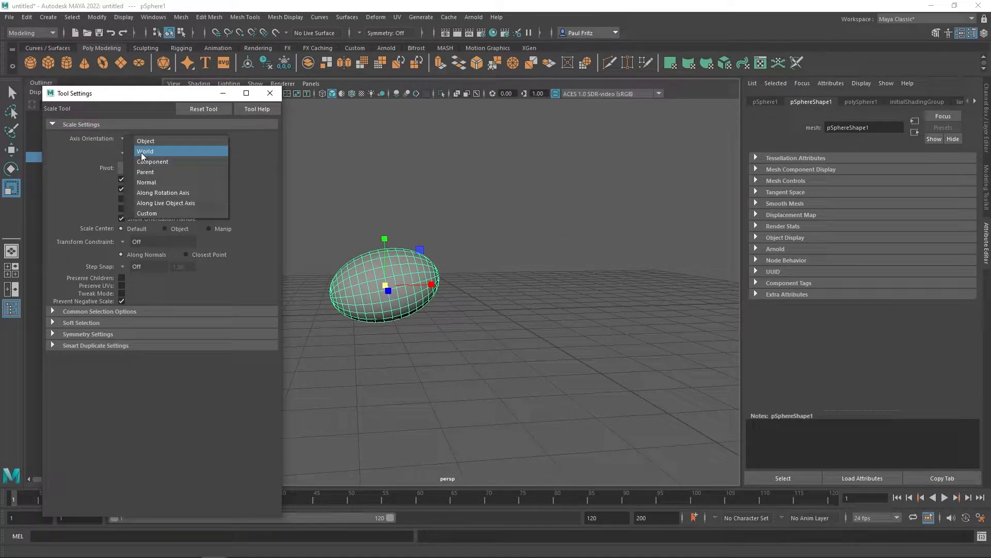
left_click(144, 142)
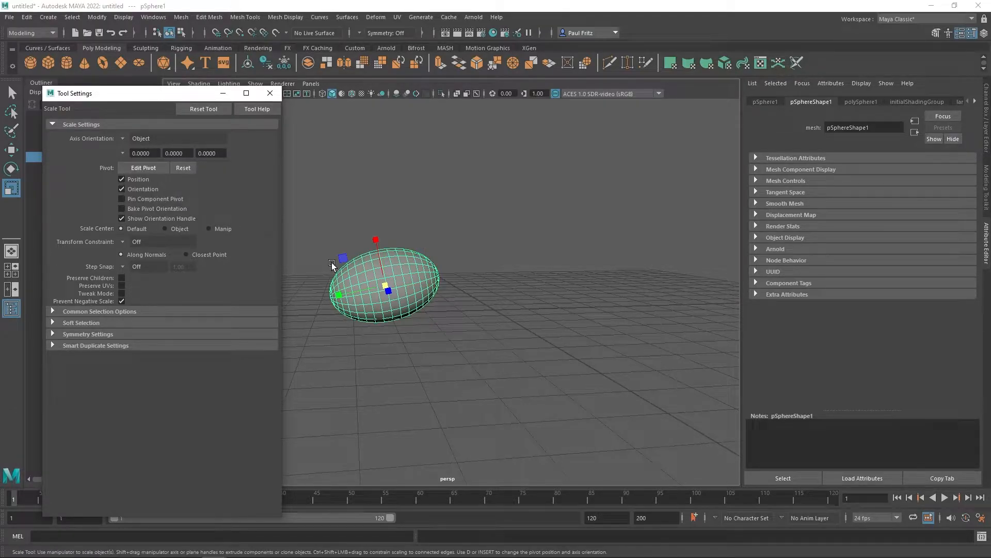
Check the Move tool's axis orientation options and keep the orientation on World
key("w")
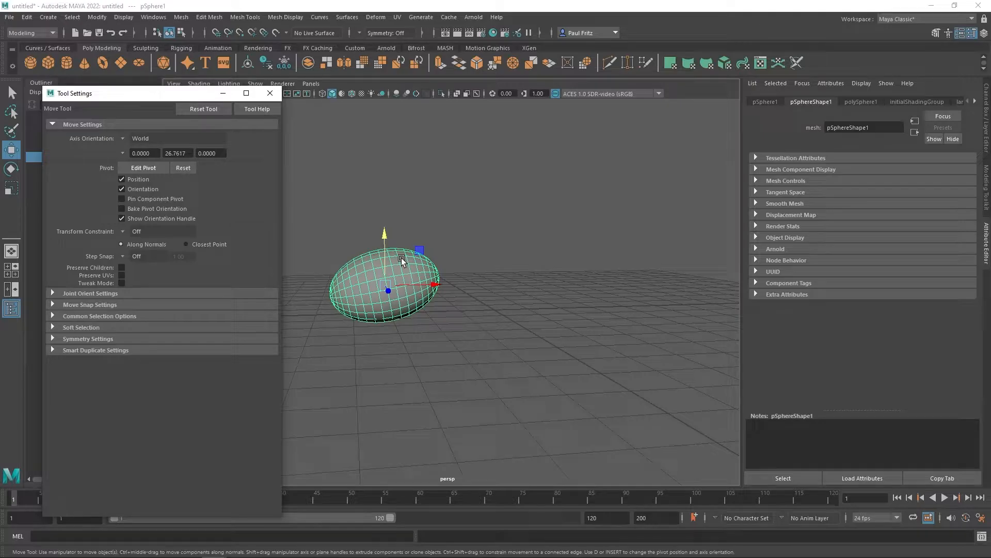
left_click(123, 140)
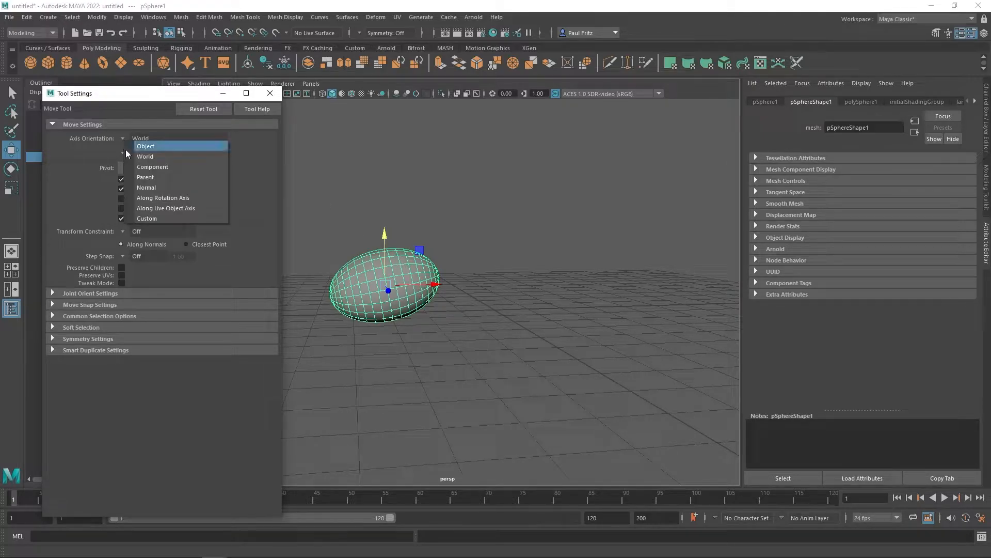
left_click(122, 136)
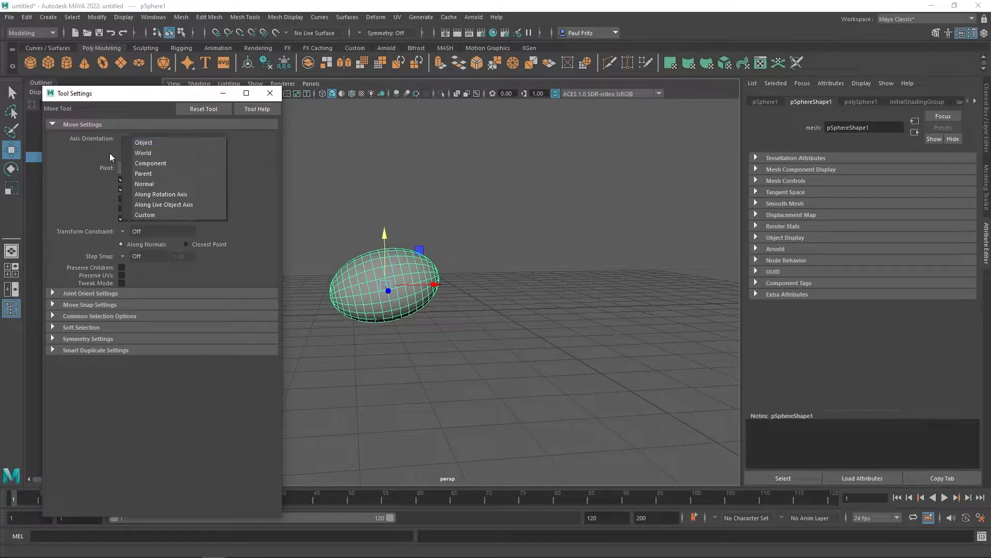
left_click(138, 153)
left_click(501, 226)
left_click(413, 278)
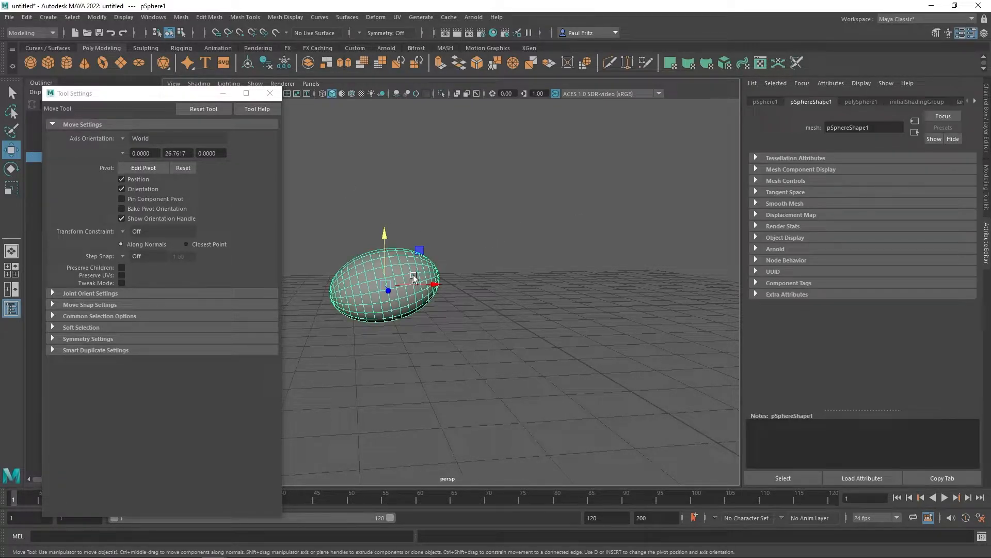
Reset the Scale tool's settings, set its axis orientation to Object and close the tool settings
key("r")
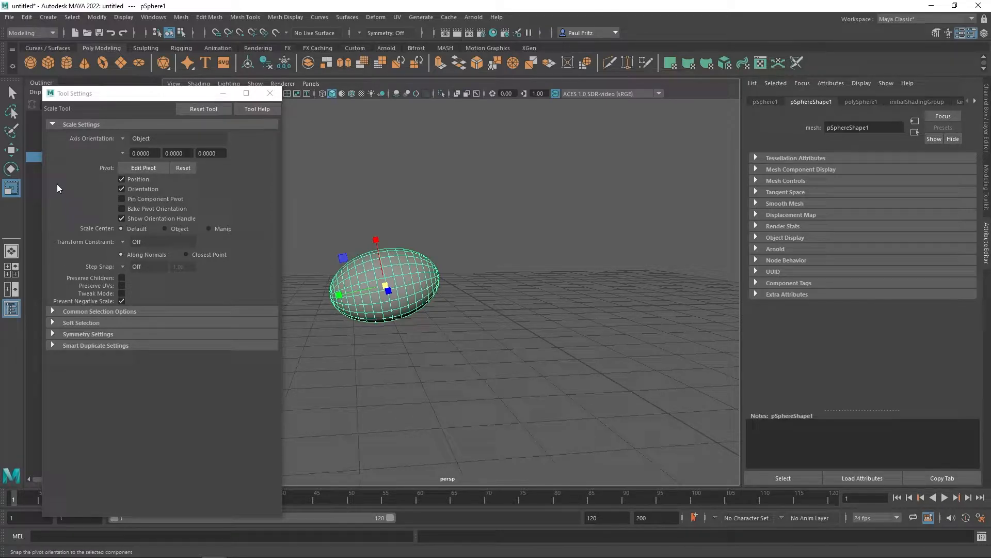
left_click(122, 138)
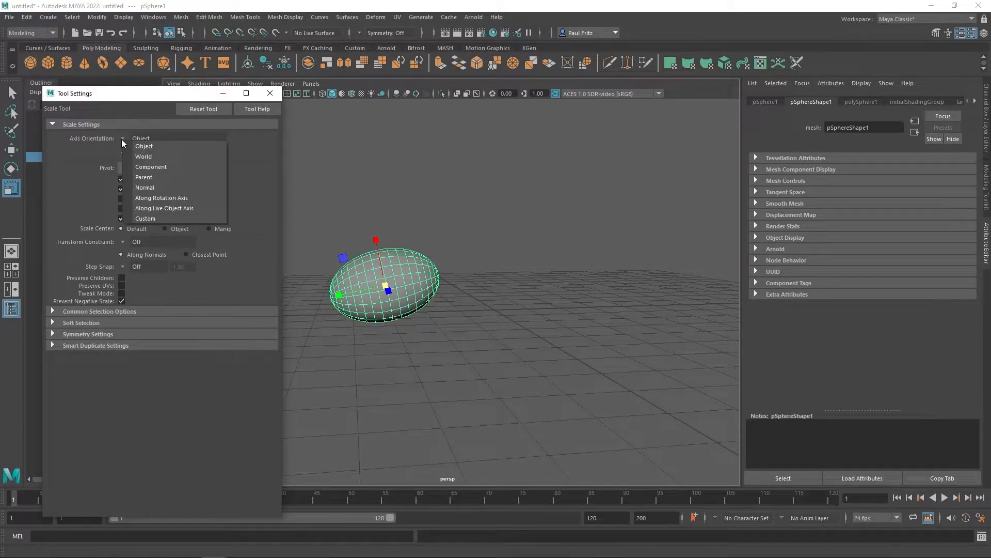
left_click(138, 126)
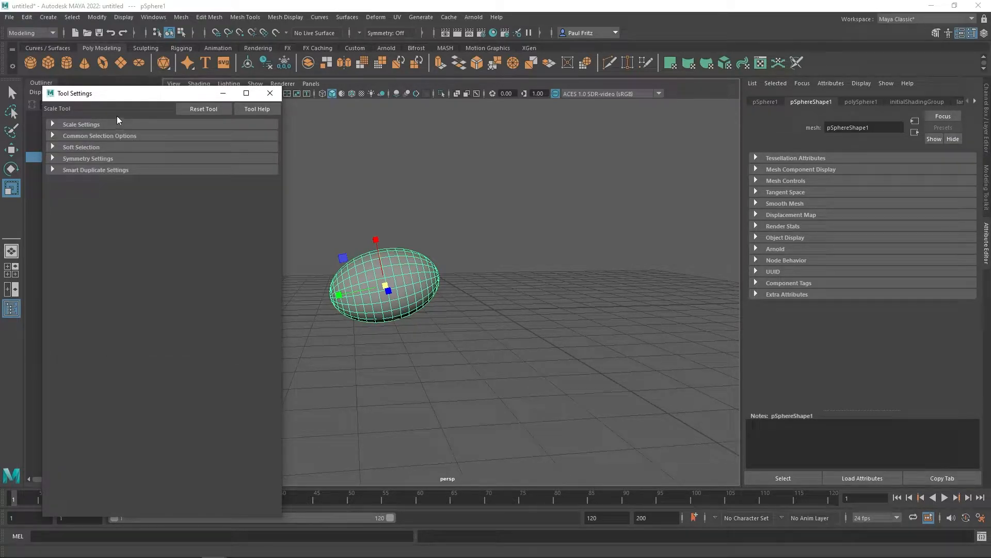
left_click(212, 107)
left_click(51, 123)
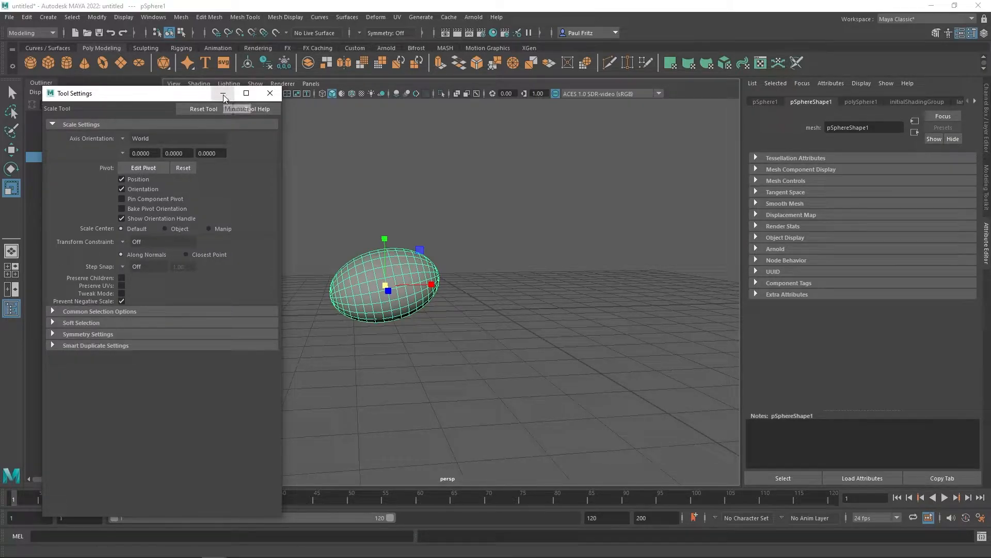
left_click(123, 140)
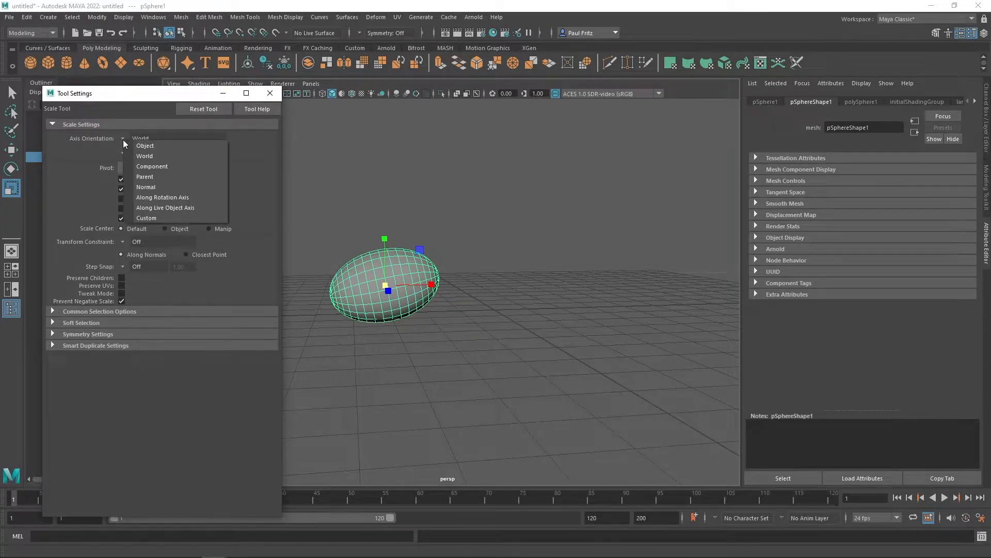
left_click(142, 145)
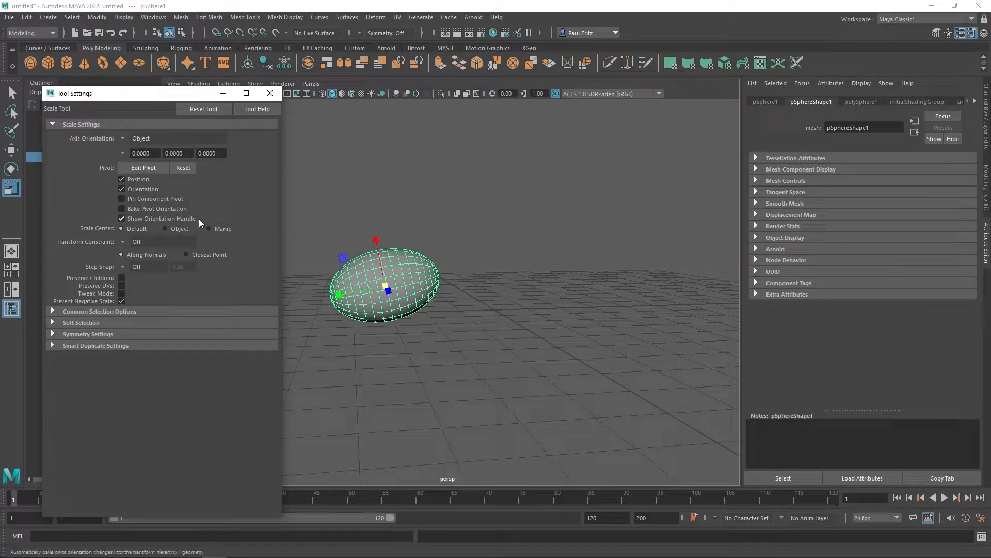
left_click(269, 93)
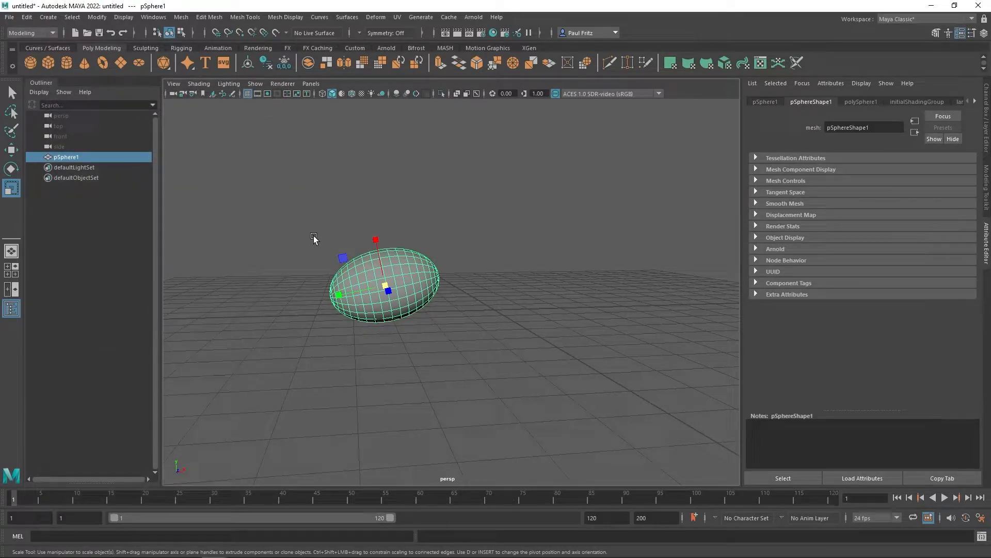
Inspect the stretched sphere from several angles and compare its shape with the ant reference photo
left_click_drag(485, 273, 522, 295, "alt")
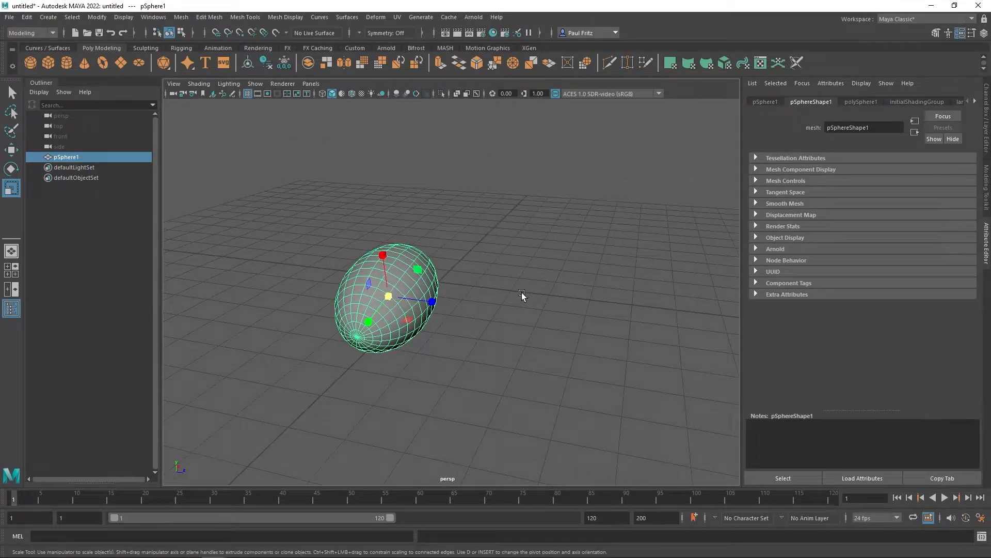
left_click_drag(461, 309, 396, 247, "alt")
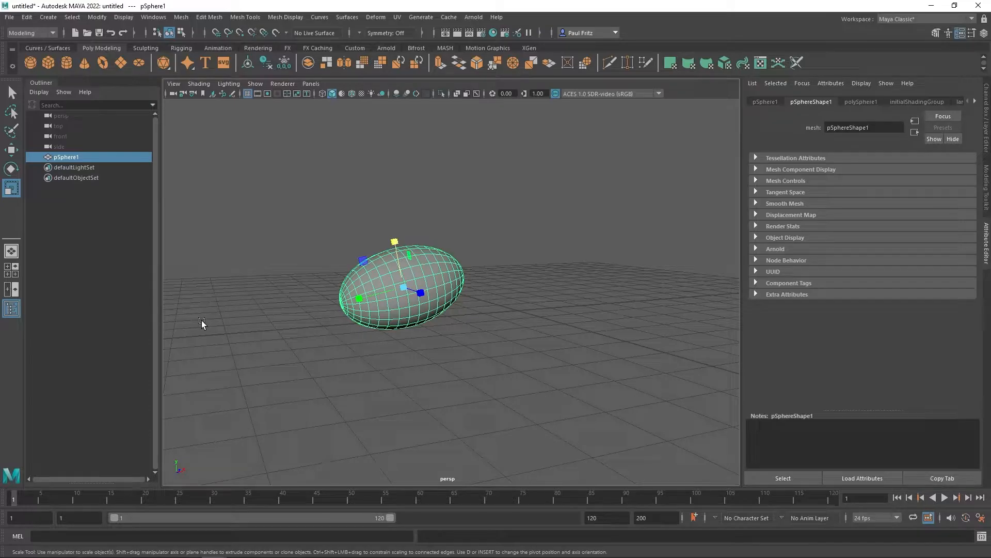
left_click_drag(0, 68, 754, 72)
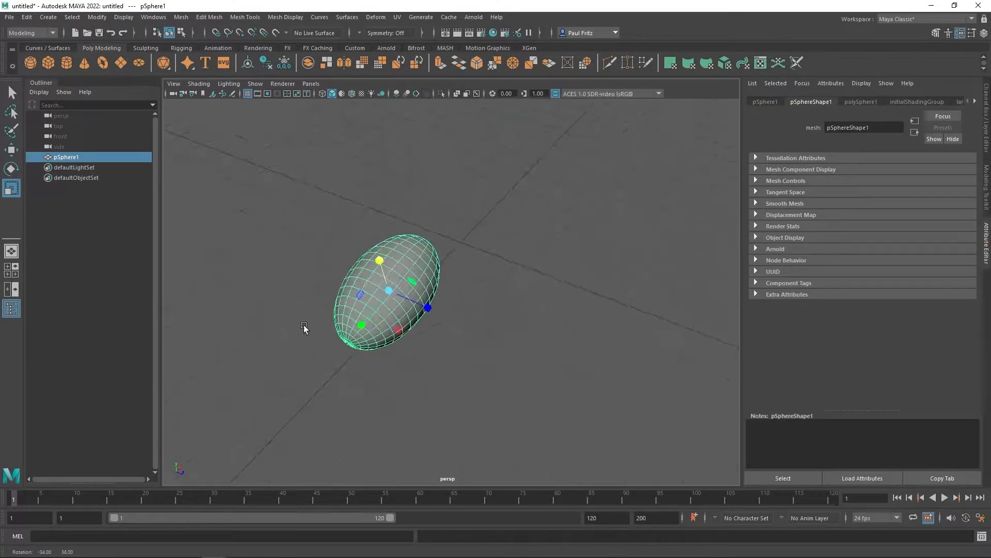
left_click_drag(305, 327, 356, 316, "alt")
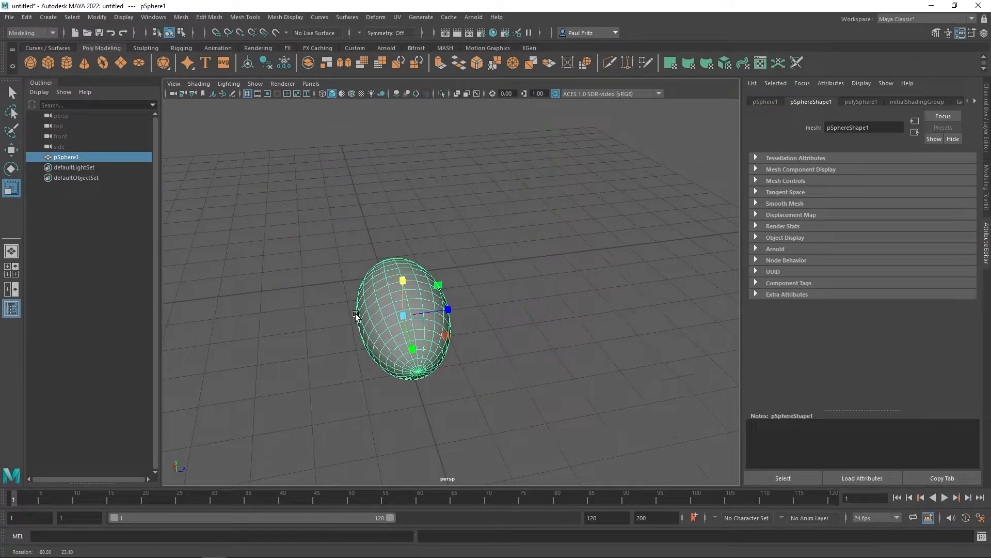
mouse_move(226, 556)
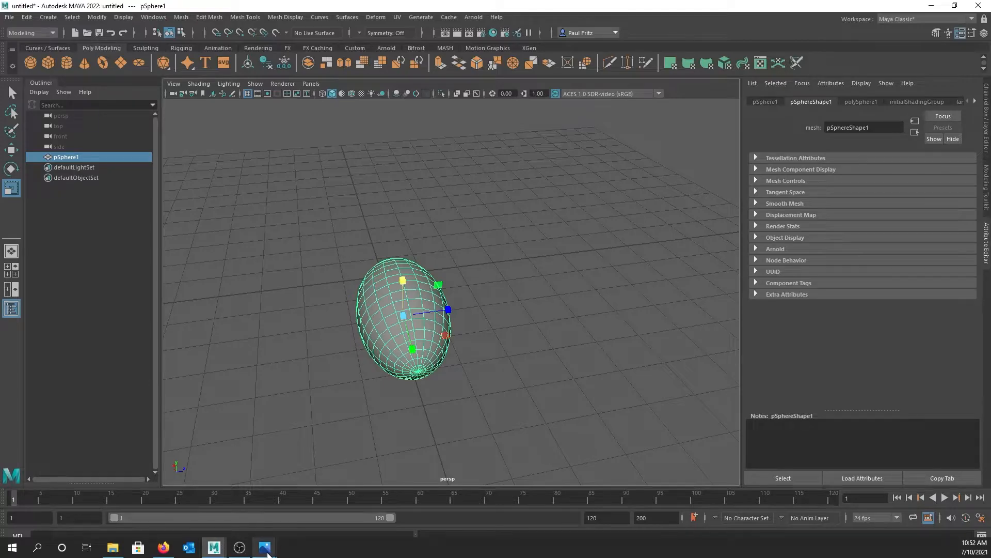
mouse_move(268, 555)
left_click(290, 501)
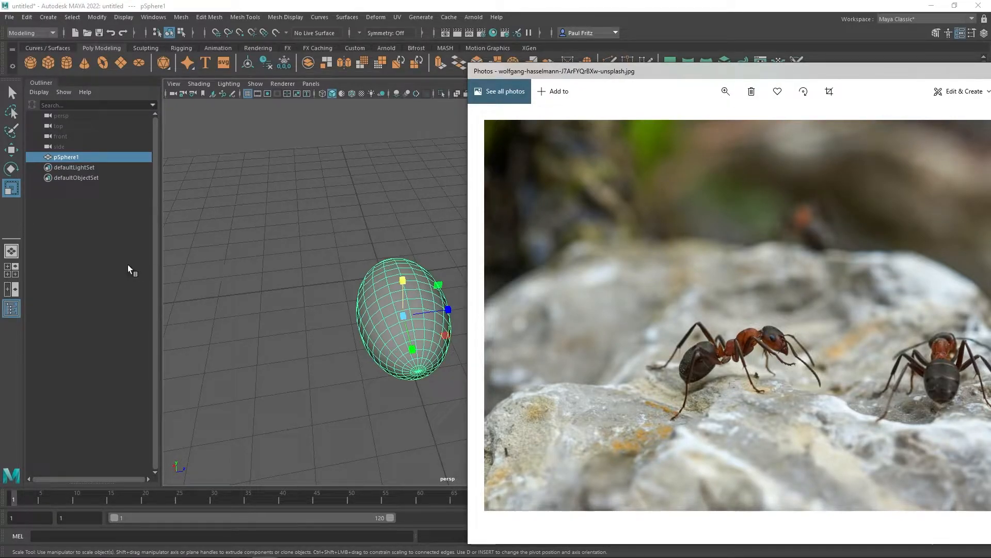
left_click_drag(778, 70, 0, 45)
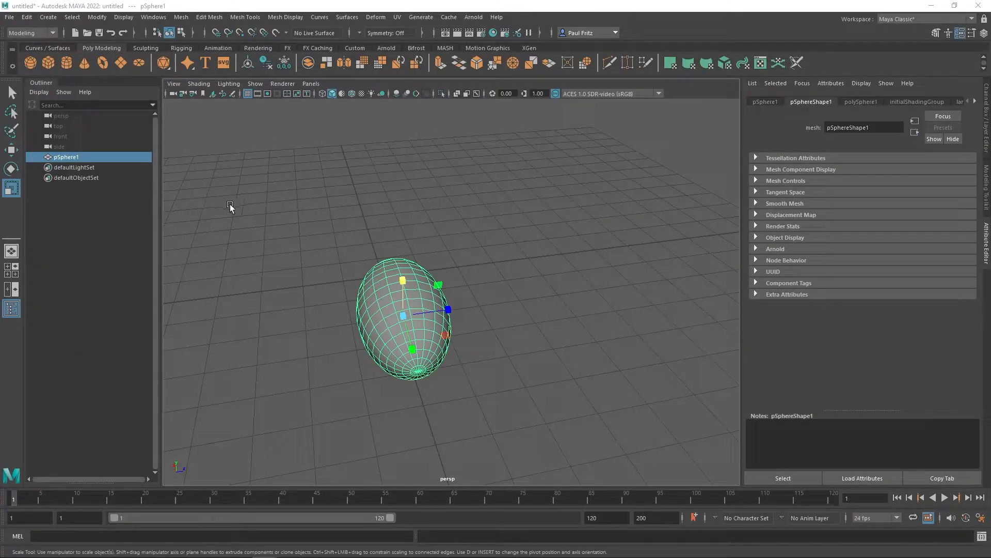
Open the Project Window for the ant scene
left_click_drag(267, 205, 294, 201, "alt")
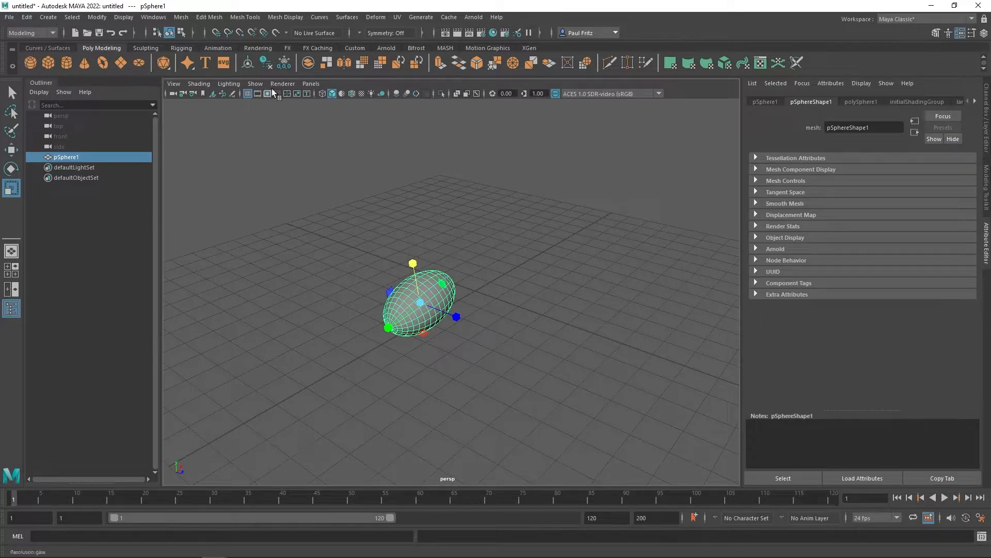
left_click(15, 18)
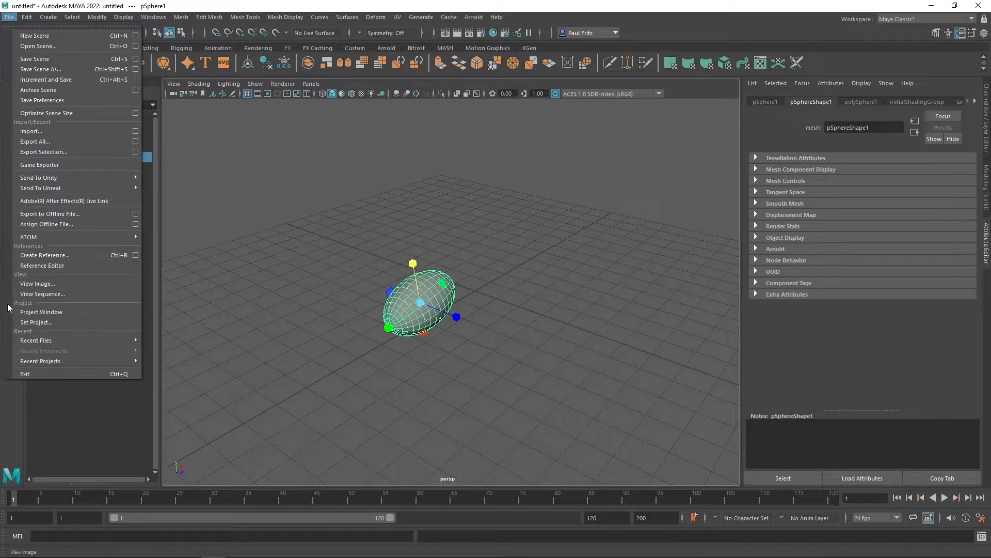
left_click(45, 311)
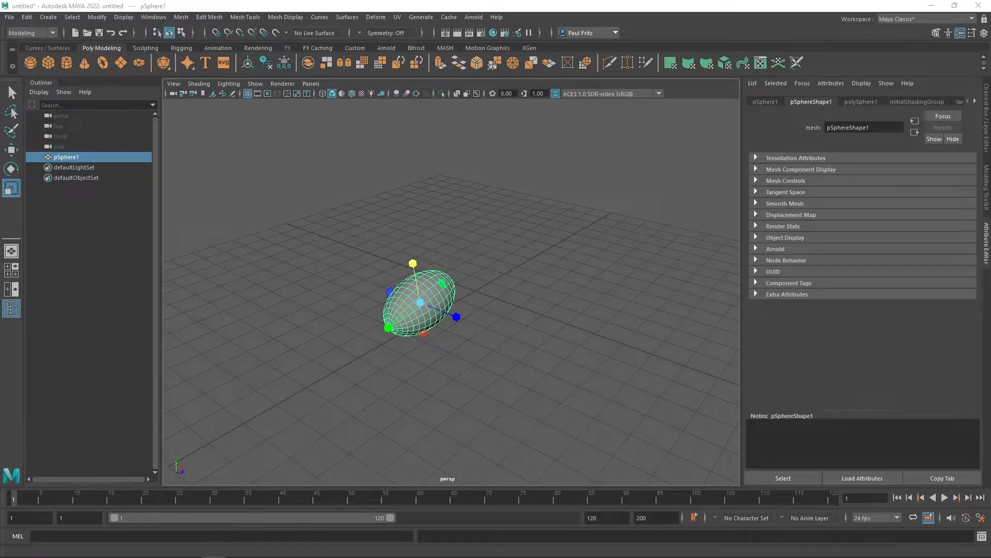
Start a new project in the Project Window and name it Ant_Class
left_click_drag(460, 154, 448, 154)
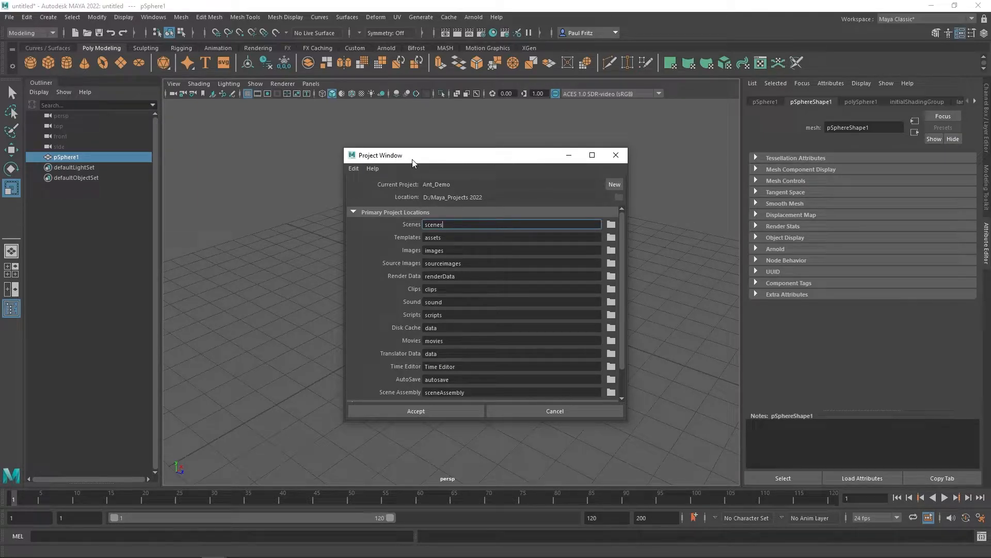
left_click(615, 184)
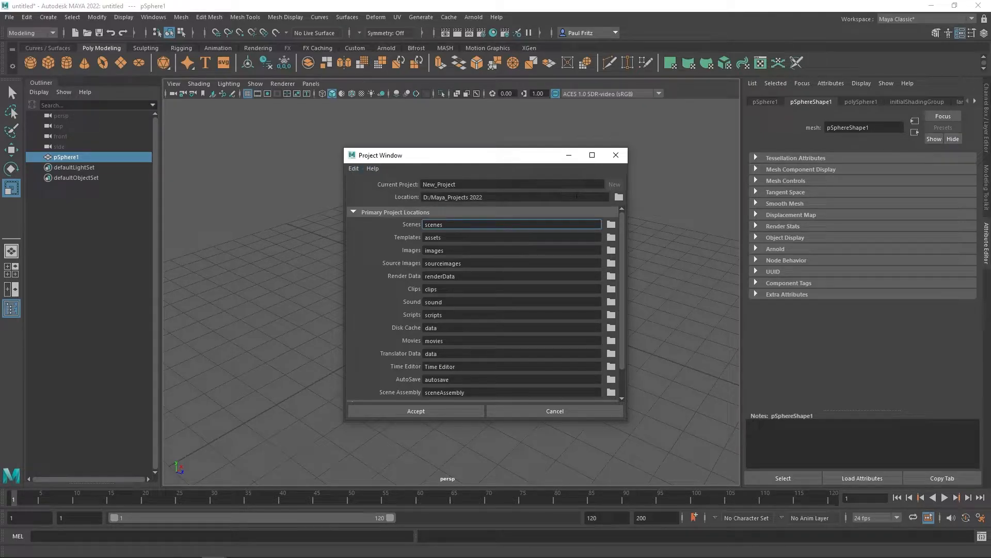
left_click(482, 183)
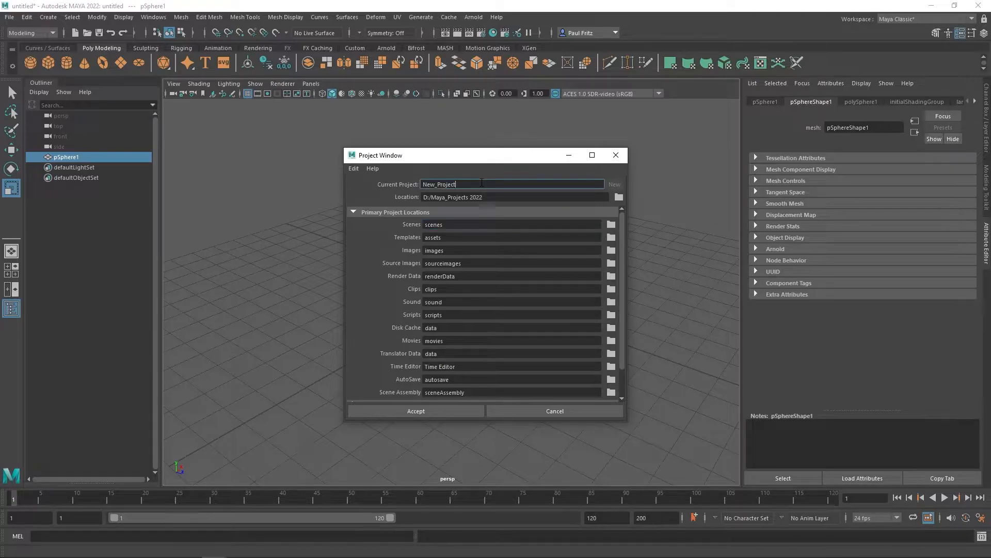
key("BackSpace")
key("BackSpace")
key("BackSpace")
key("BackSpace")
key("BackSpace")
key("BackSpace")
key("BackSpace")
key("BackSpace")
key("BackSpace")
type("Ant_Course")
key("BackSpace")
key("BackSpace")
key("BackSpace")
key("BackSpace")
key("BackSpace")
type("lass")
Set the new project's location to D:/Maya_Projects 2022 and create the project with the default folder names
left_click(619, 197)
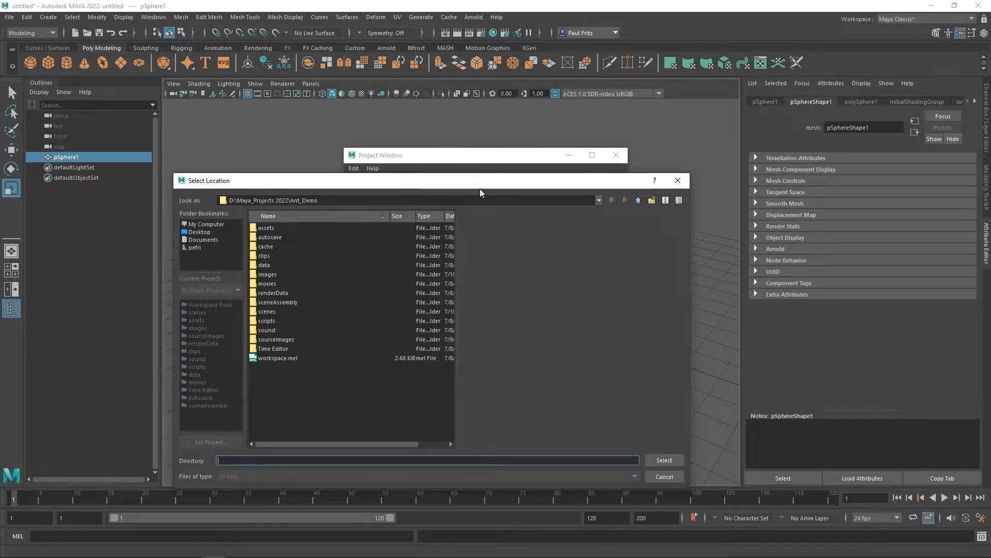
left_click(640, 201)
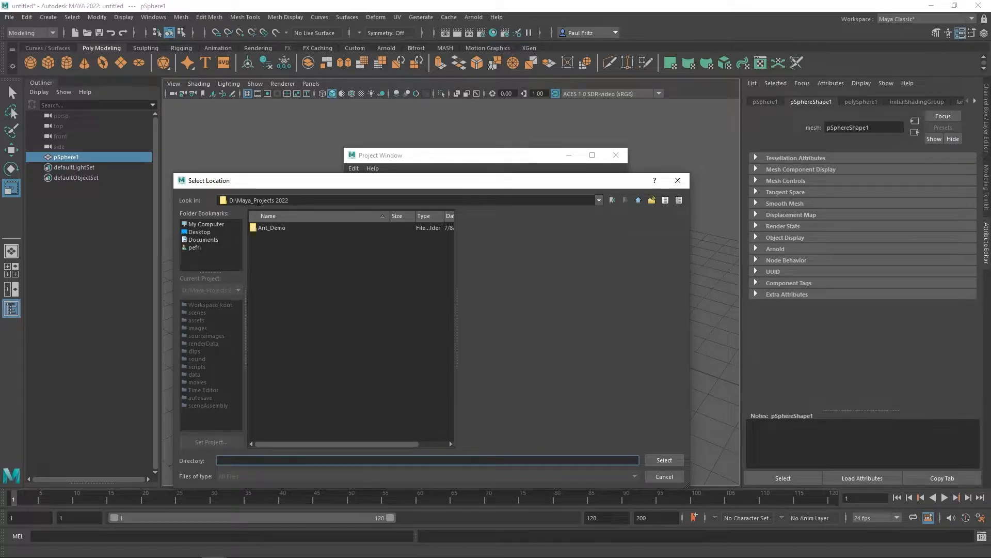
left_click(639, 202)
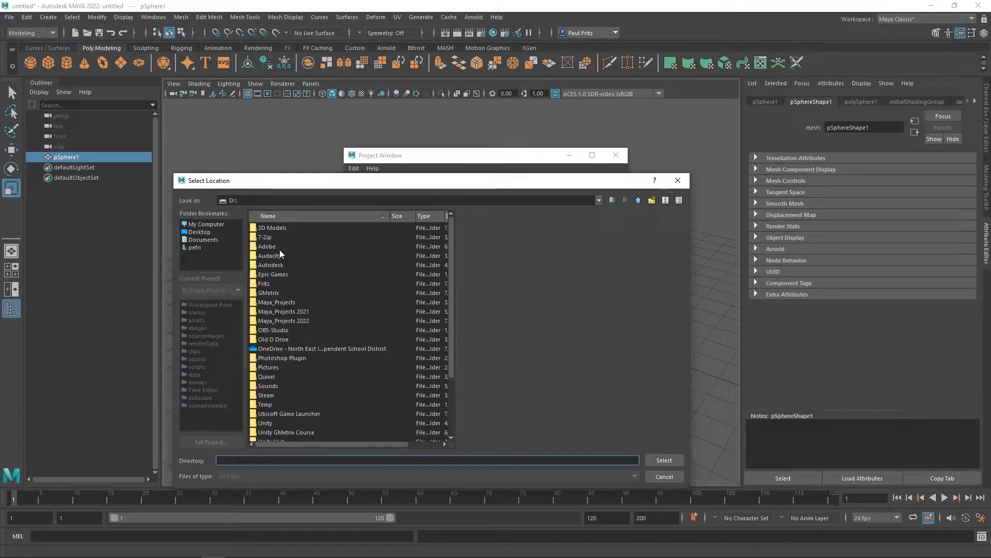
scroll(271, 305, "down", 2)
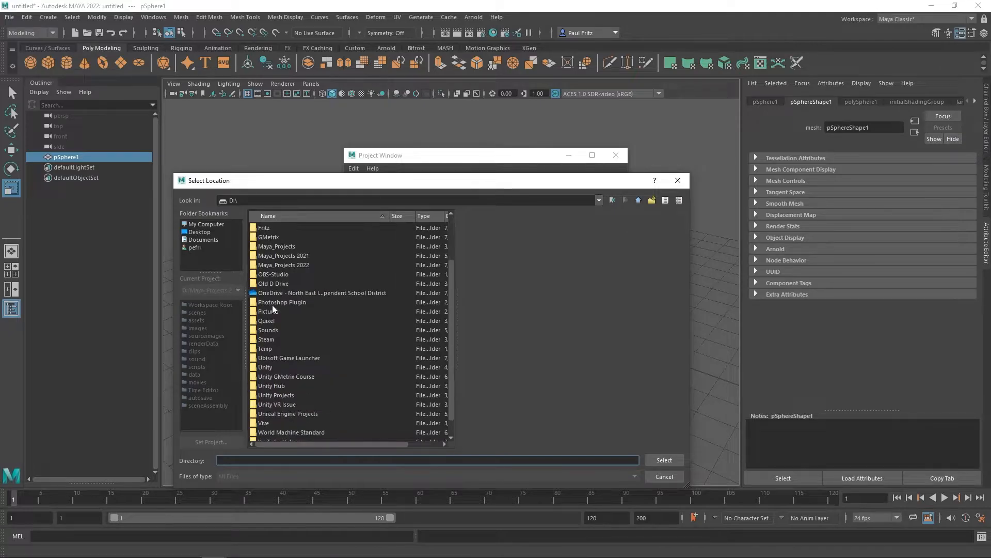
left_click(258, 265)
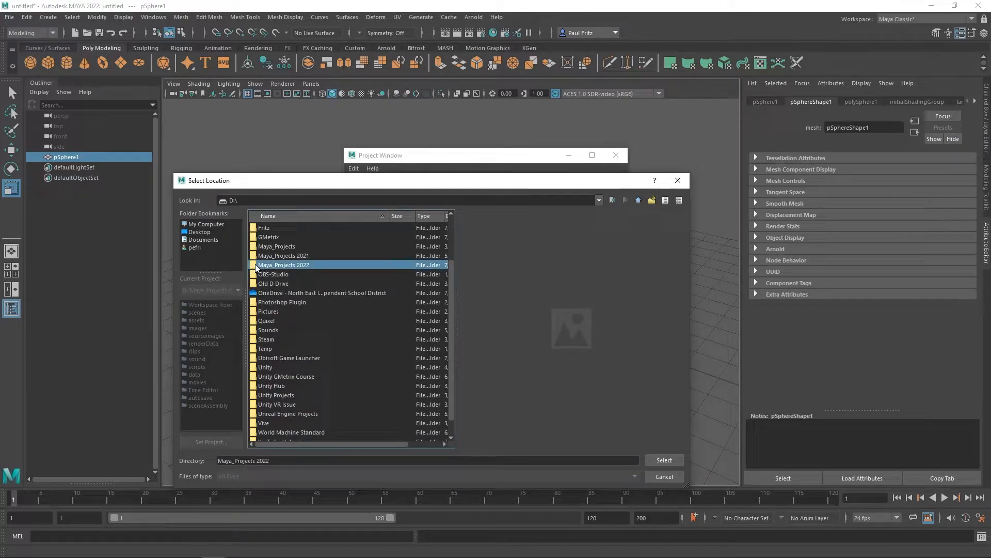
double_click(255, 265)
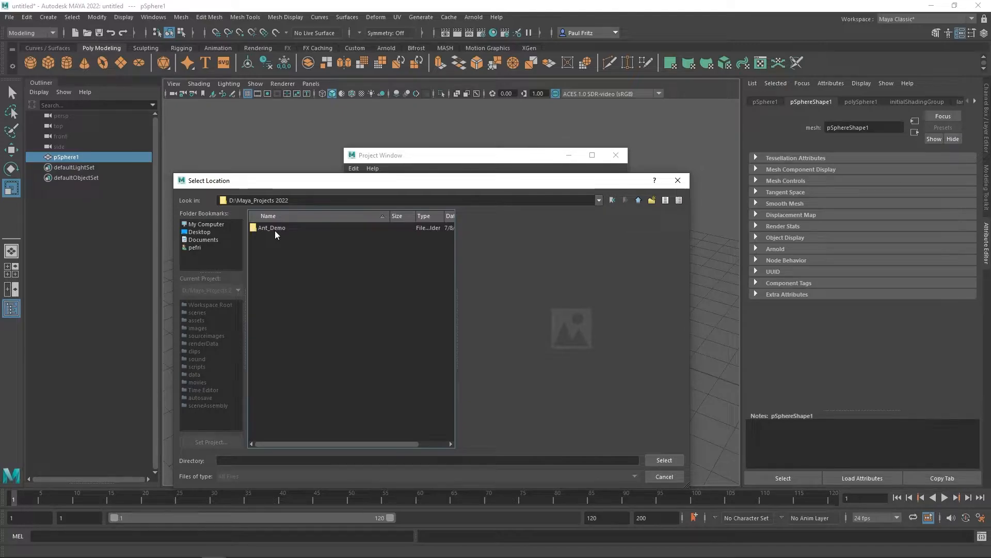
left_click(659, 460)
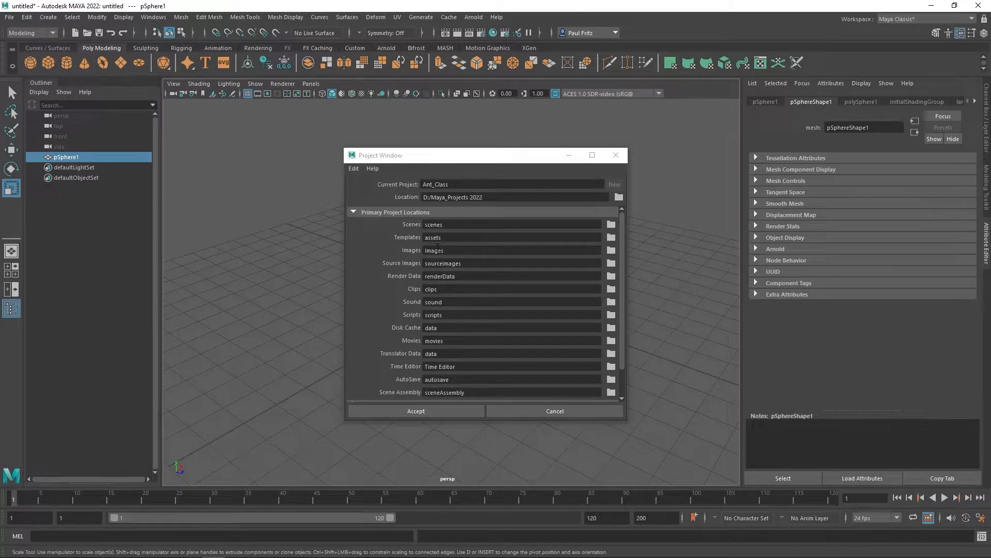
left_click(408, 411)
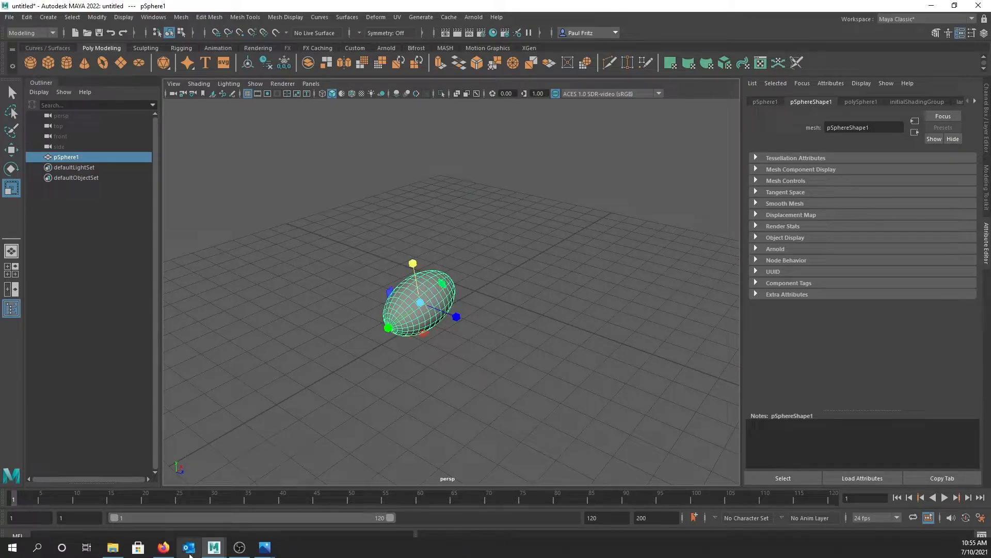
Switch to File Explorer and open the Ant_Class folder inside Maya_Projects 2022 on drive D to examine its project folders
left_click(114, 547)
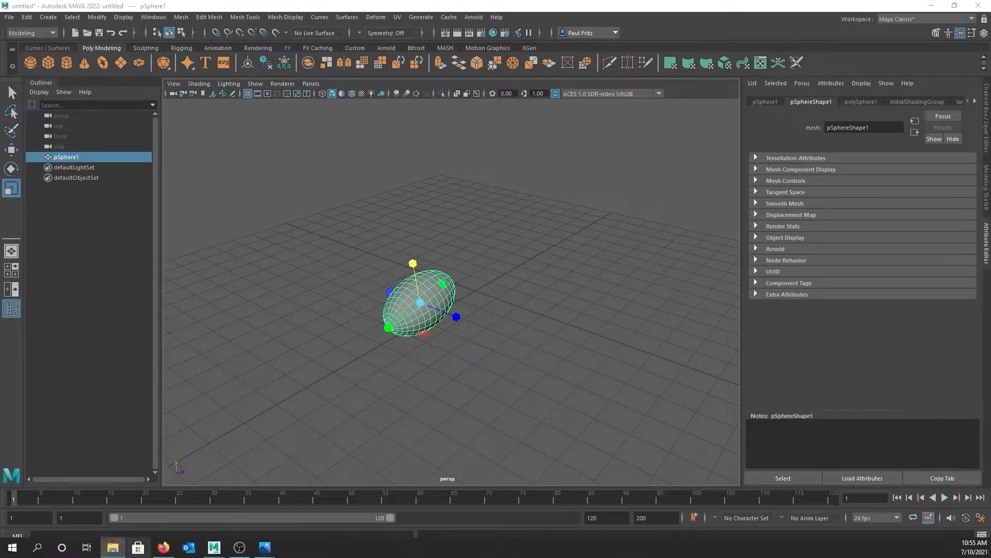
right_click(108, 545)
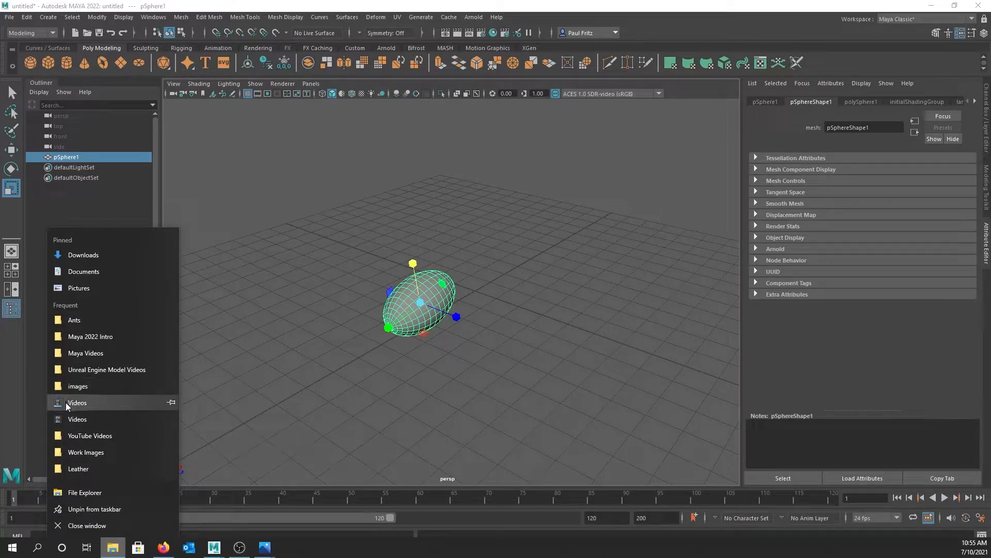
left_click(68, 320)
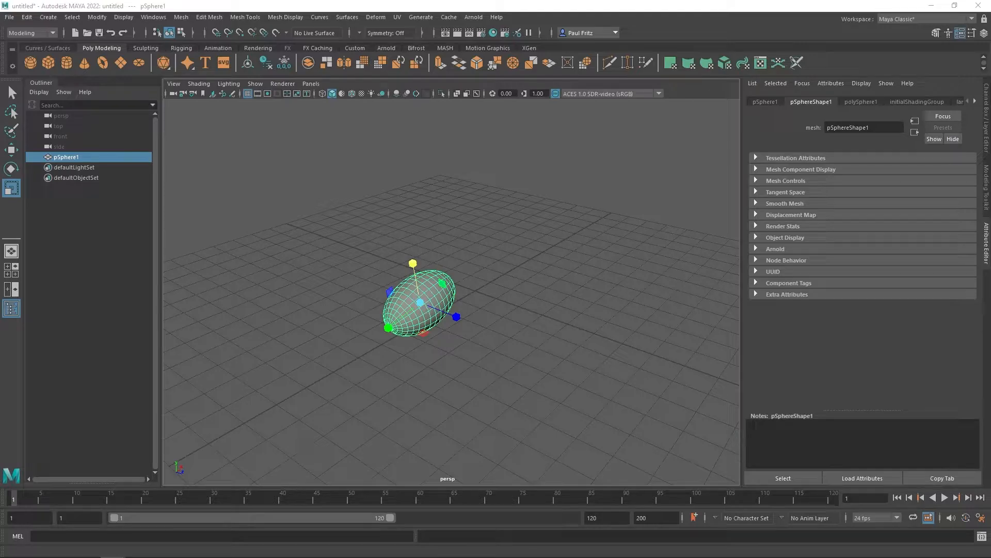
left_click_drag(0, 196, 350, 186)
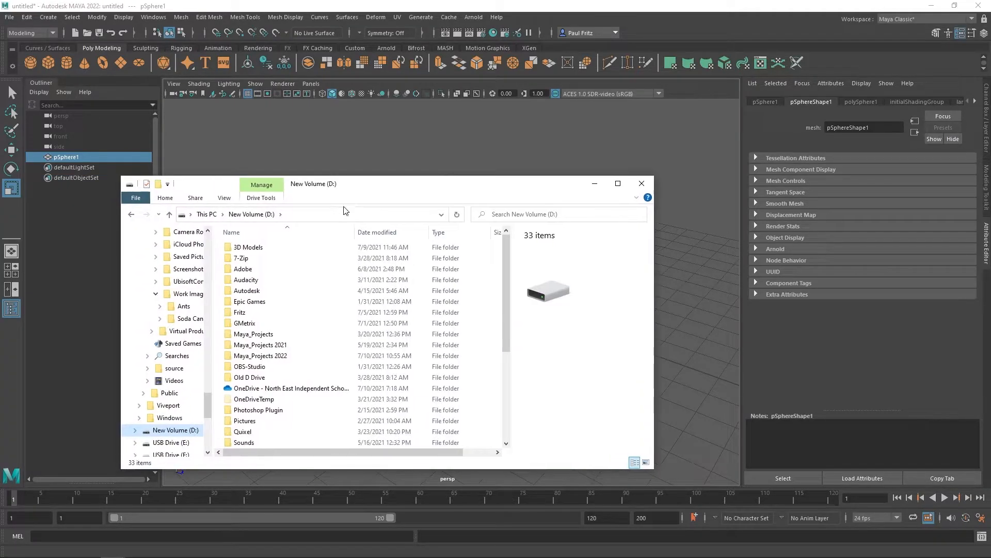
double_click(254, 356)
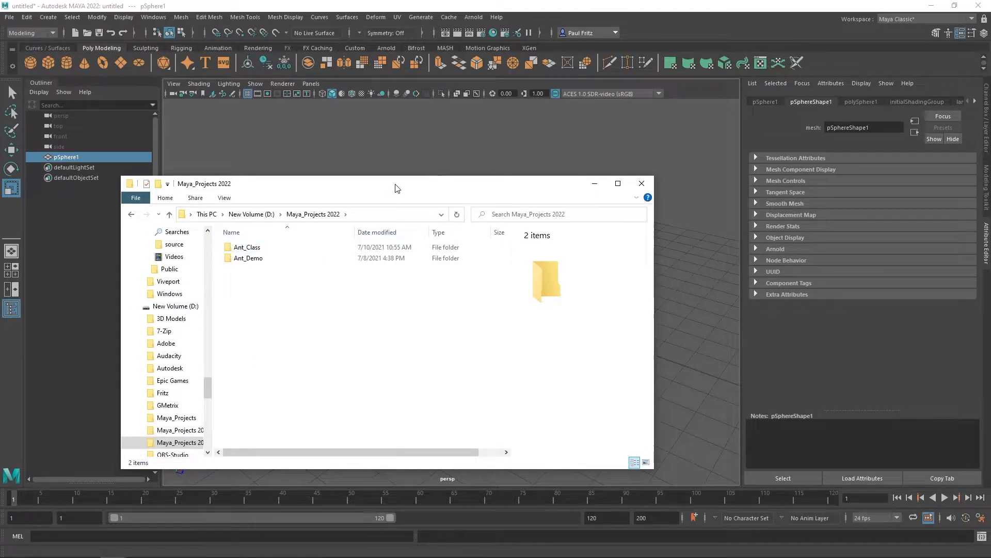
left_click_drag(399, 188, 454, 146)
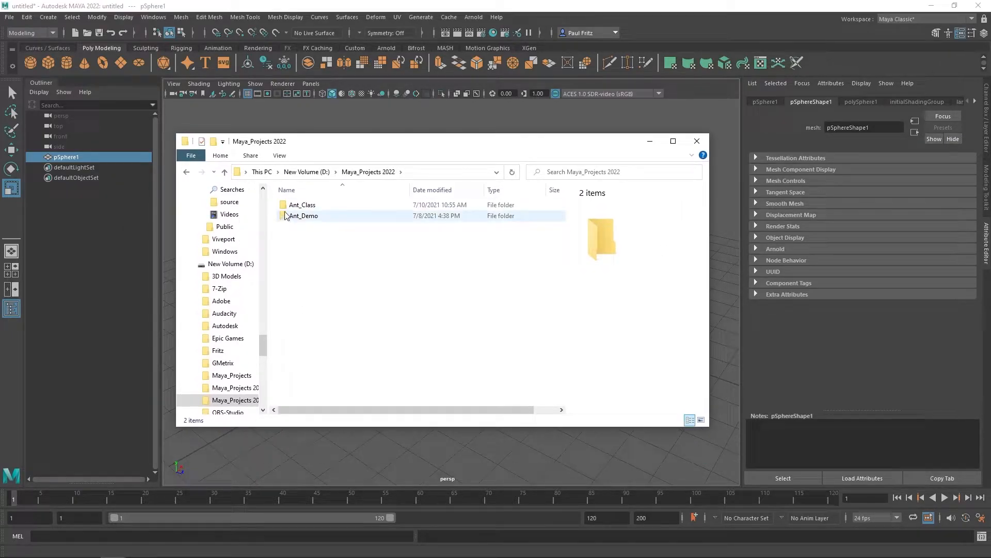
double_click(285, 205)
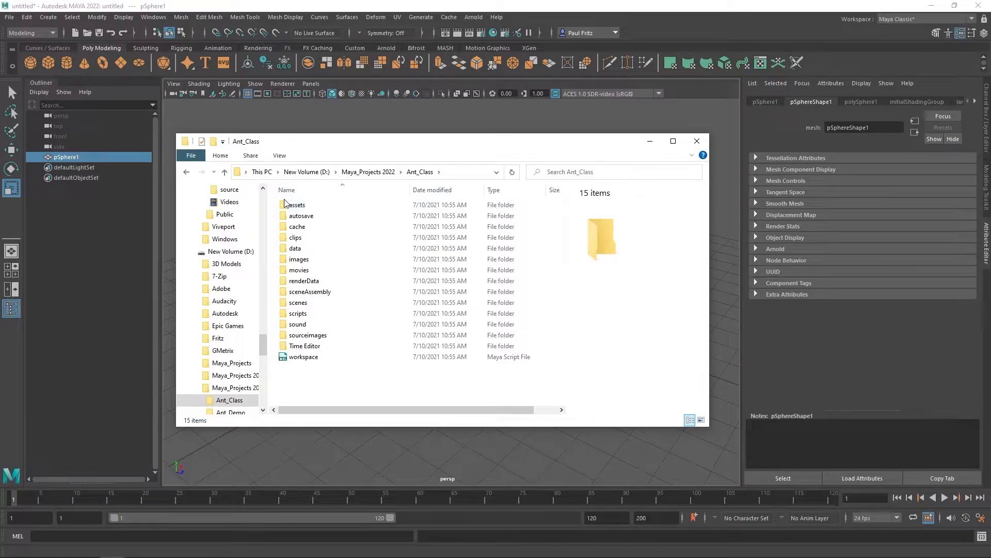
Delete the movies folder from the Ant_Class project folder and undo the deletion
left_click(284, 270)
key("Delete")
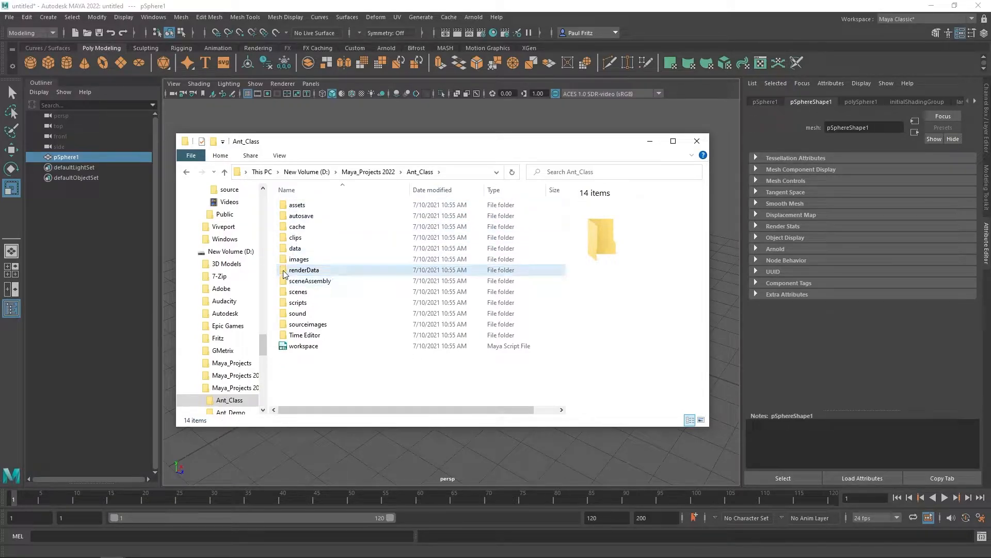
key("ctrl+z")
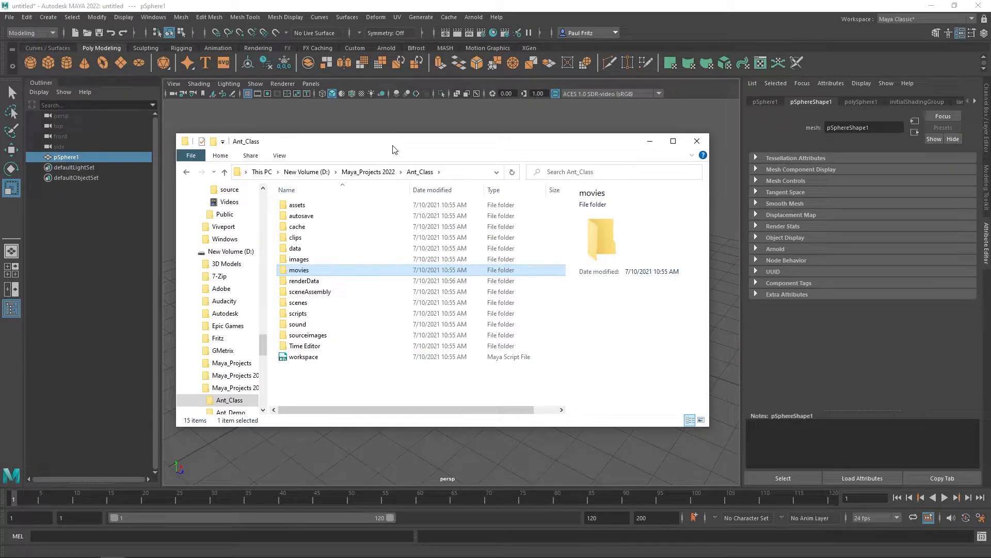
Switch back to Maya and set Ant_Class in D:\Maya_Projects 2022 as the current project
left_click_drag(393, 143, 484, 140)
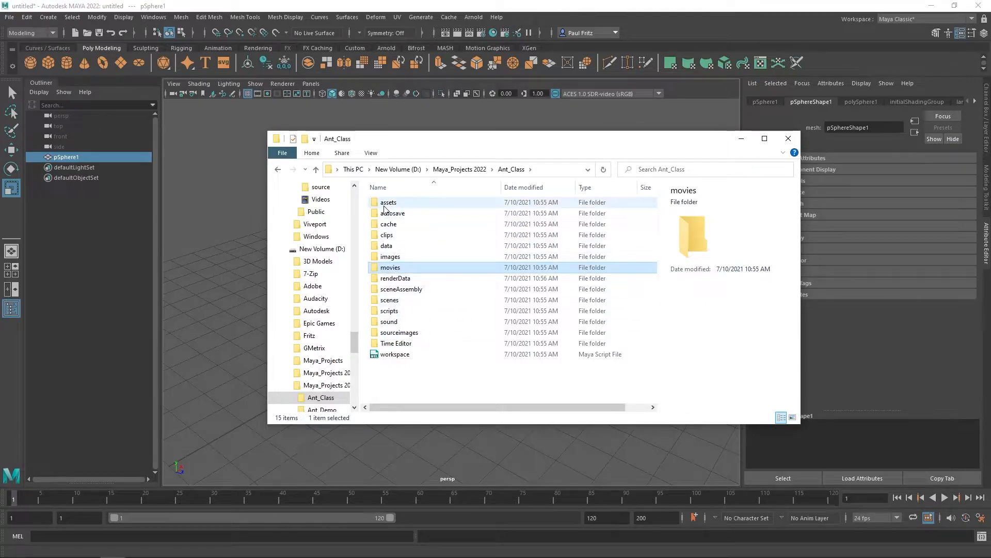
left_click_drag(552, 142, 0, 160)
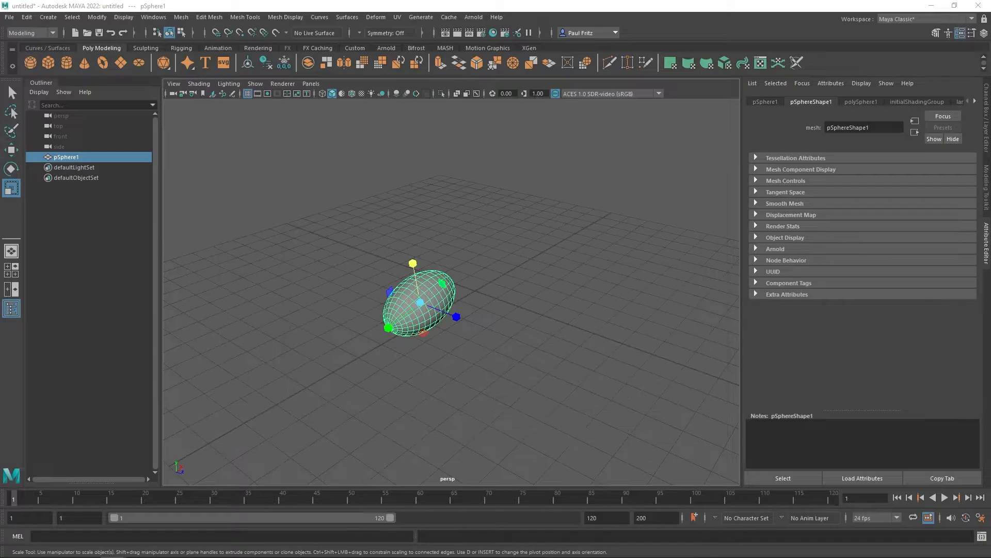
left_click(261, 6)
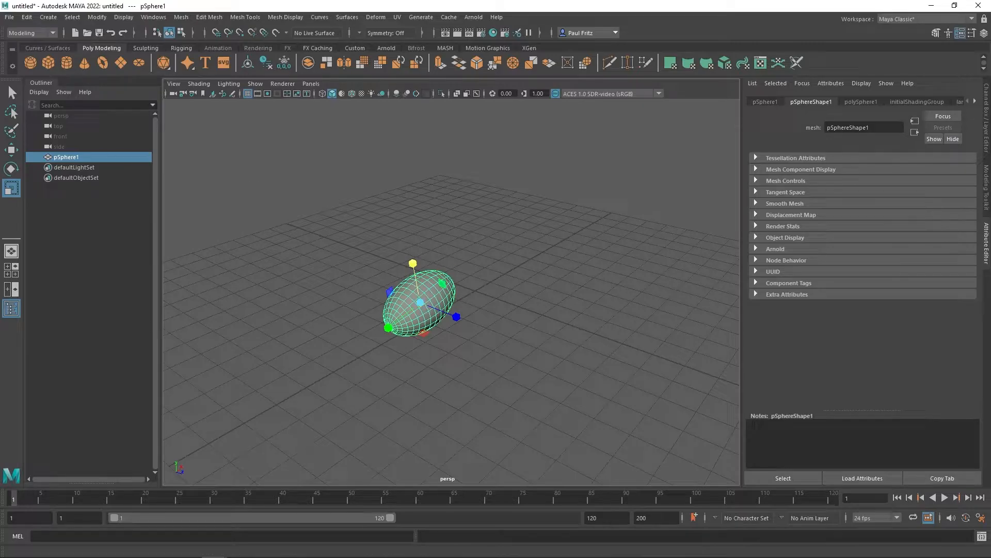
left_click(10, 18)
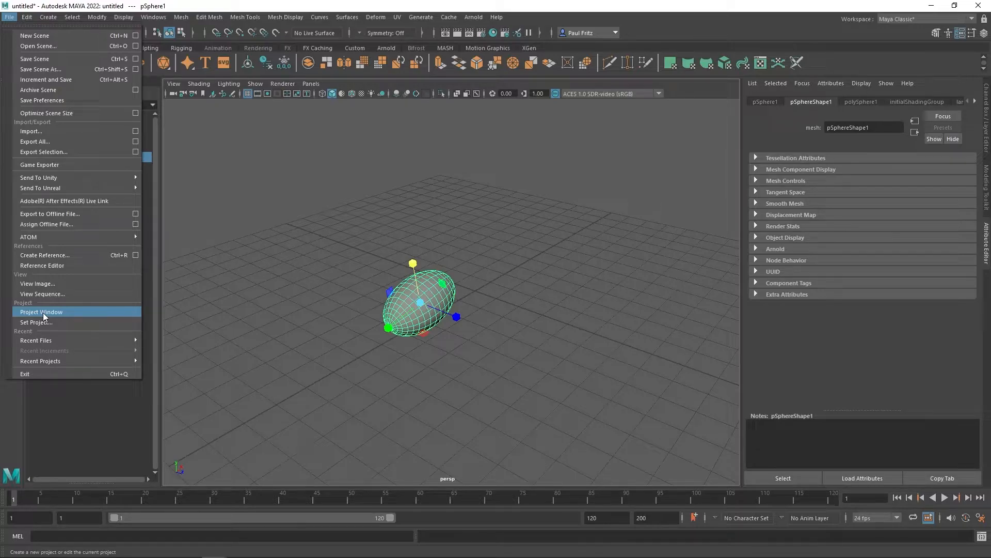
left_click(33, 322)
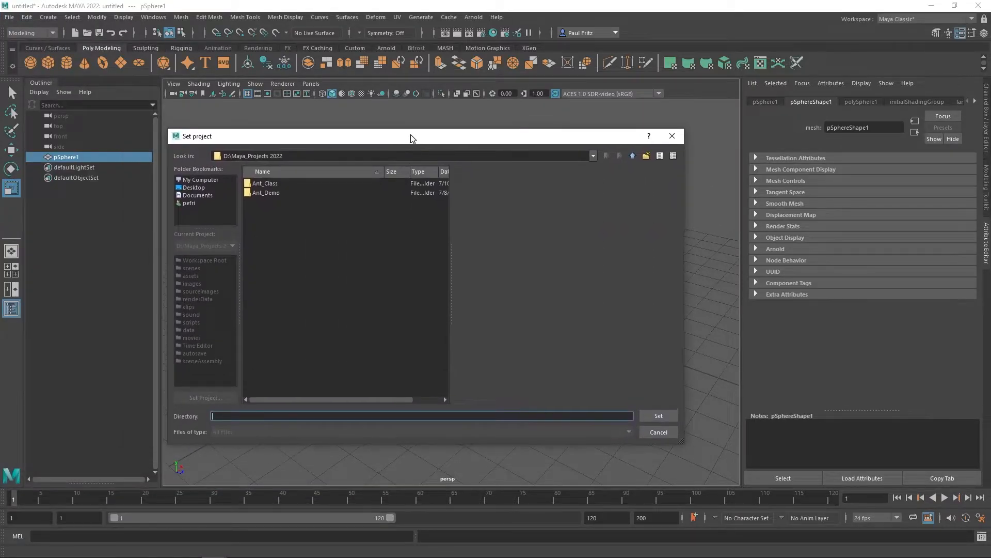
left_click(254, 184)
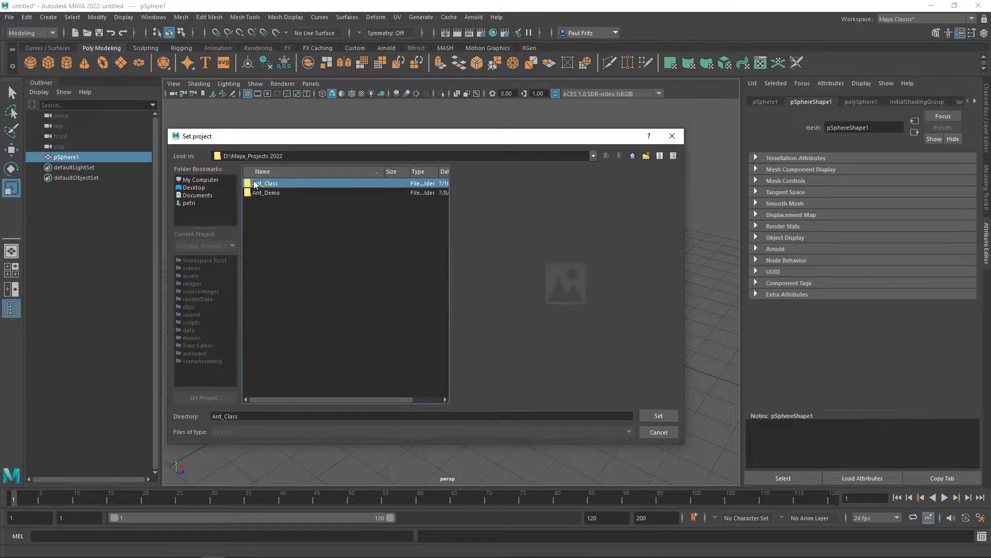
left_click(658, 416)
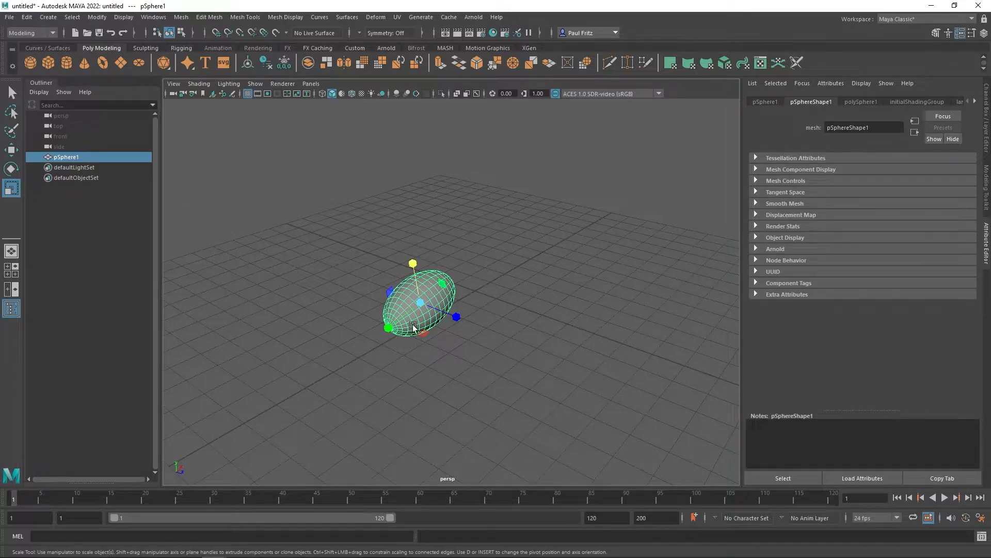
Save the scene as Ant_Basic in Maya Binary format in the Ant_Class project's scenes folder
left_click(9, 17)
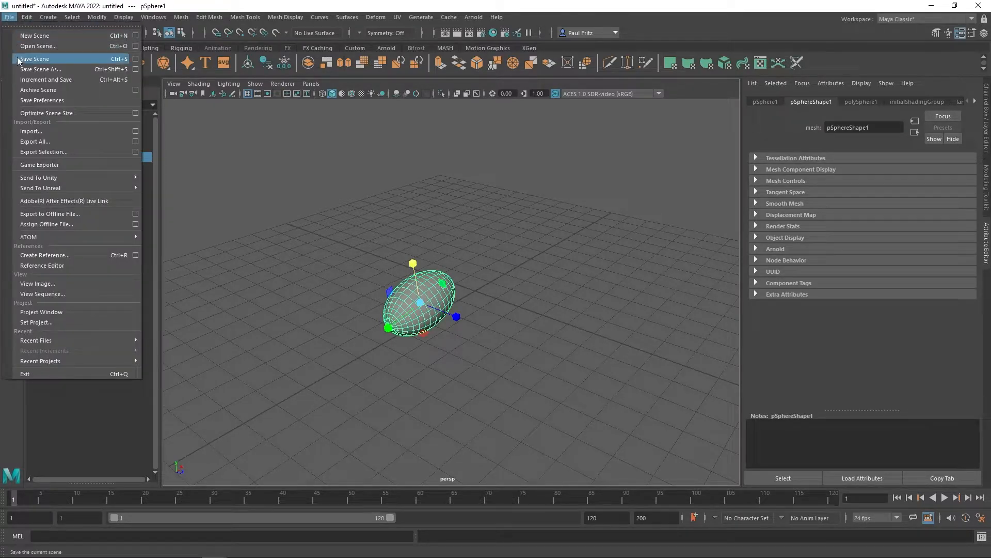
left_click(36, 68)
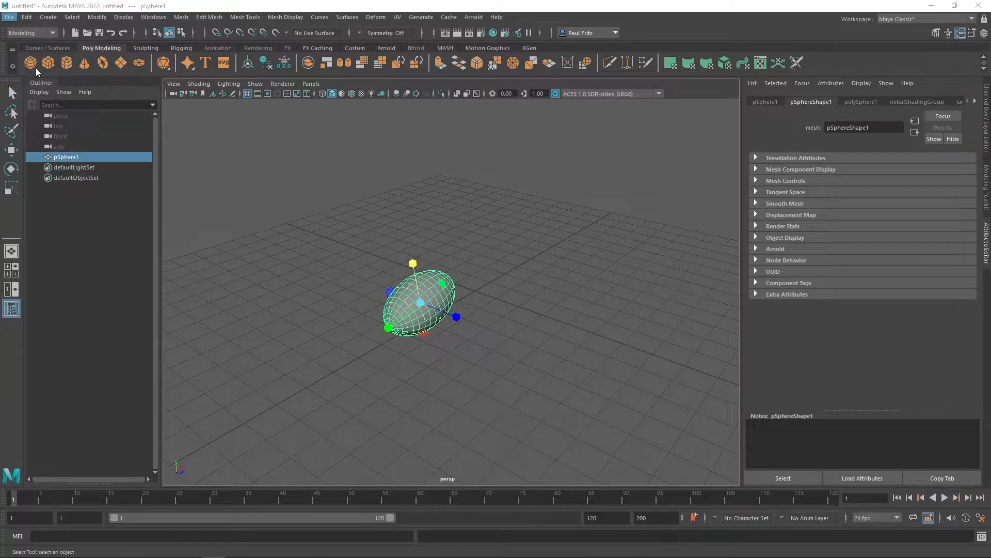
left_click_drag(380, 162, 504, 156)
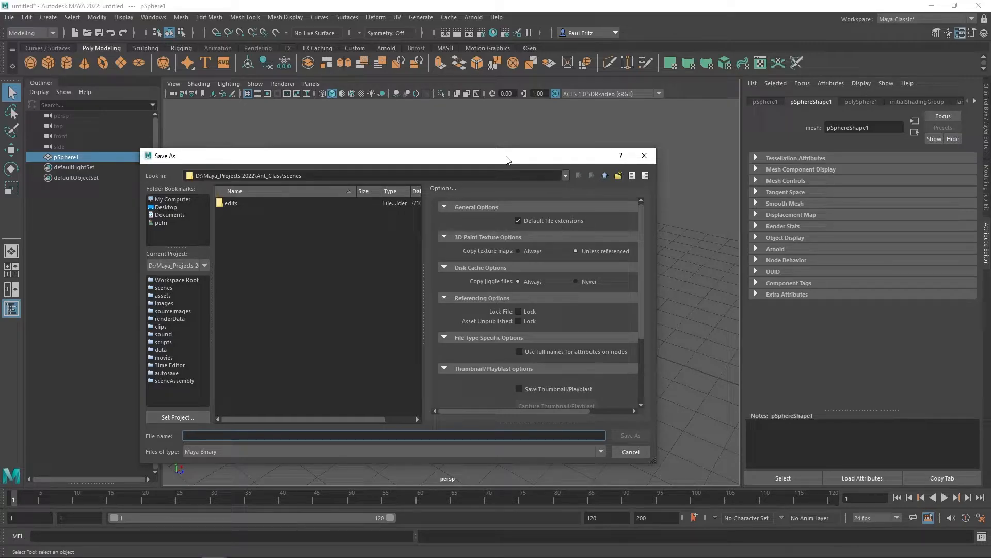
type("Ant_")
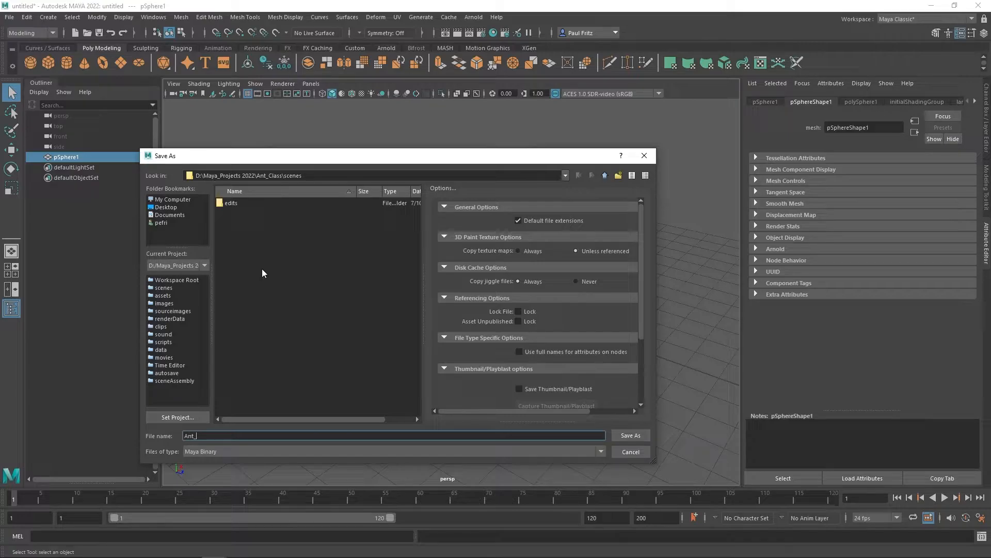
type("Basic")
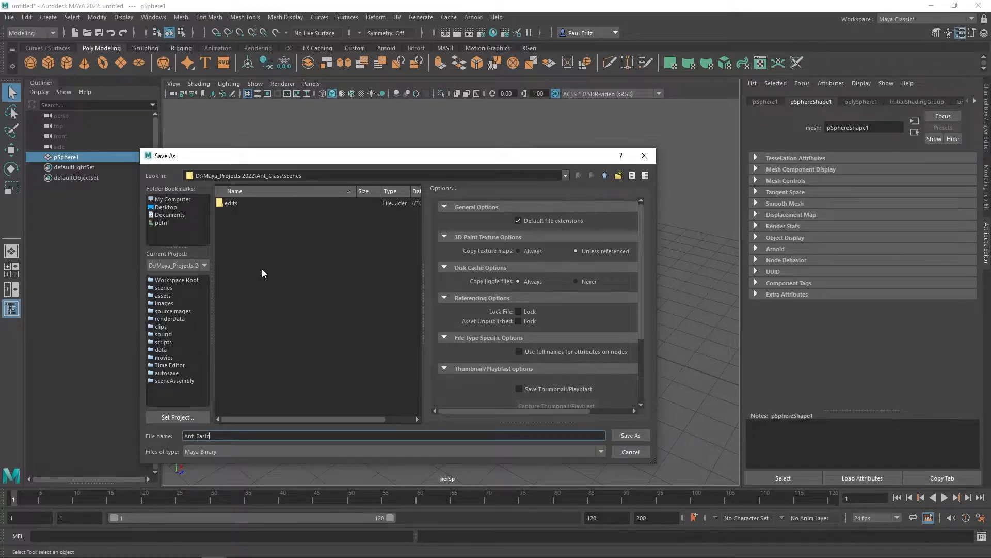
key("Return")
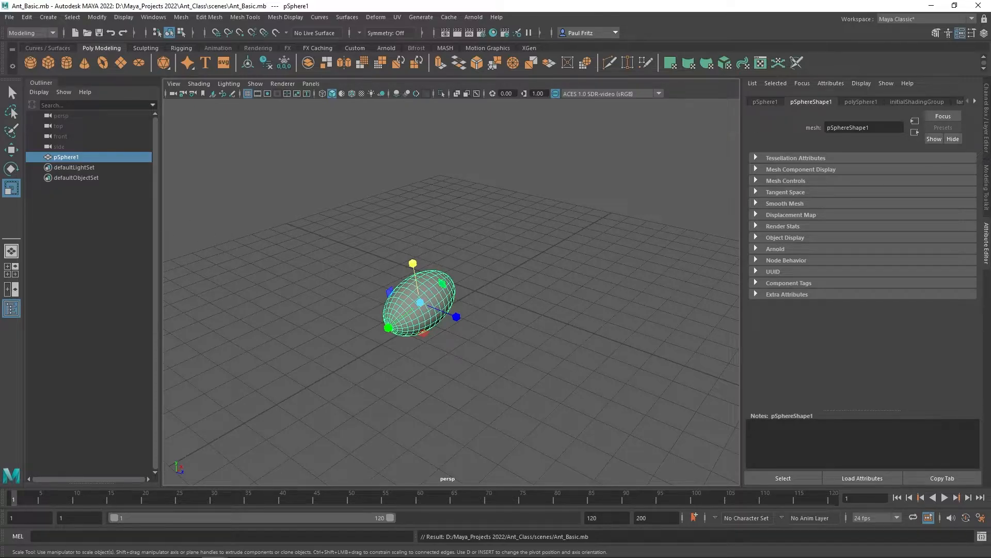
Switch to File Explorer and open the scenes folder of Ant_Class to check for the saved scene file
left_click_drag(0, 159, 461, 159)
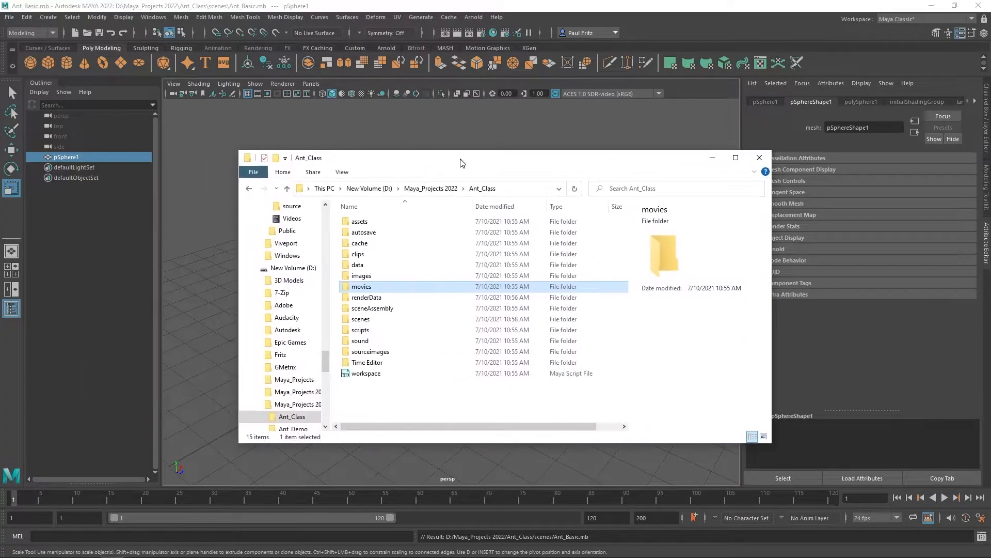
double_click(352, 322)
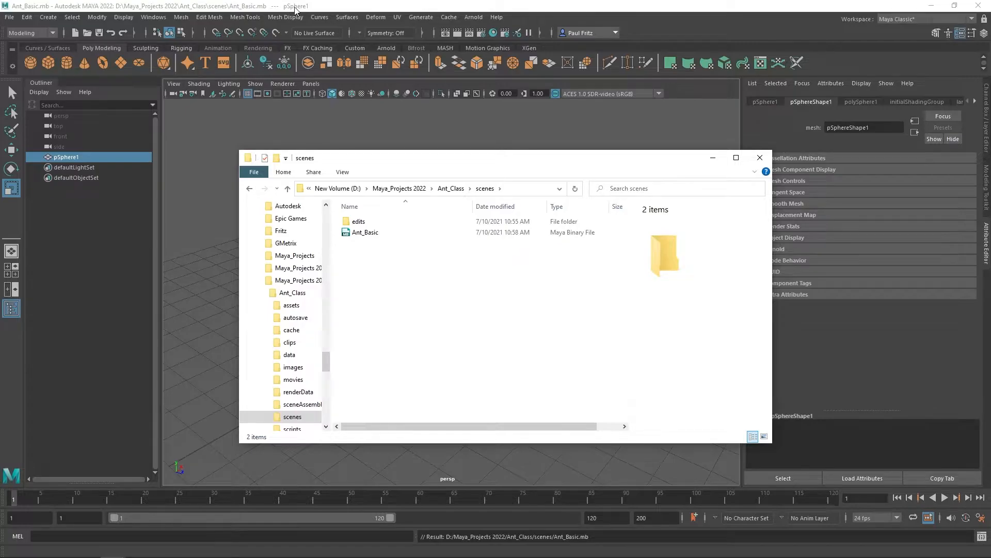
Copy the two ant photos from the Ants pictures folder into the Ant_Class project's sourceimages folder
left_click_drag(471, 166, 336, 167)
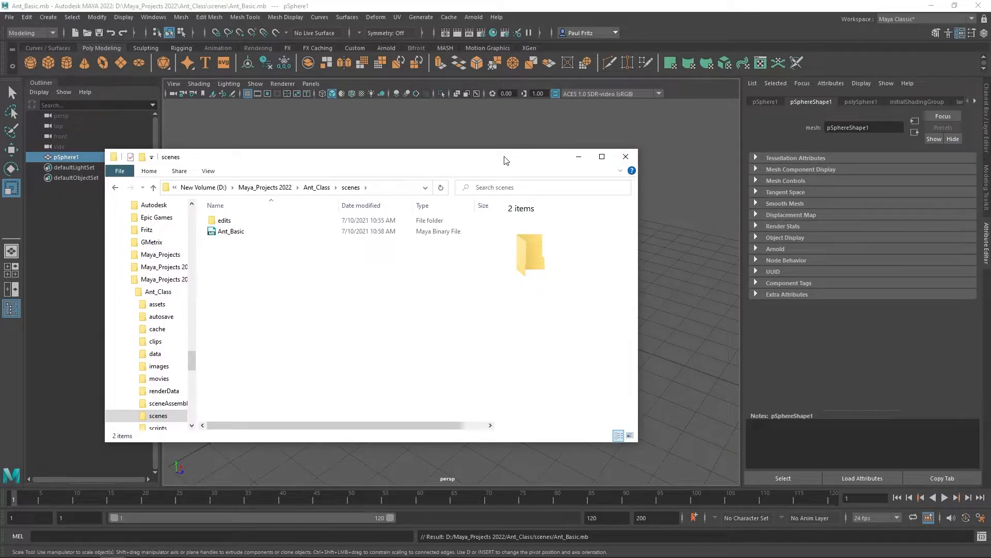
left_click_drag(506, 160, 547, 164)
left_click(195, 192)
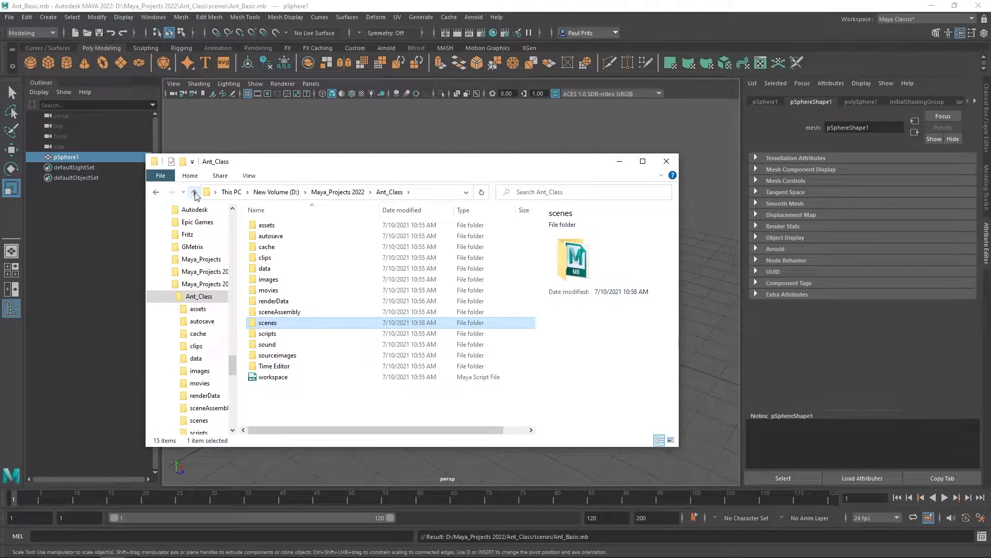
double_click(274, 357)
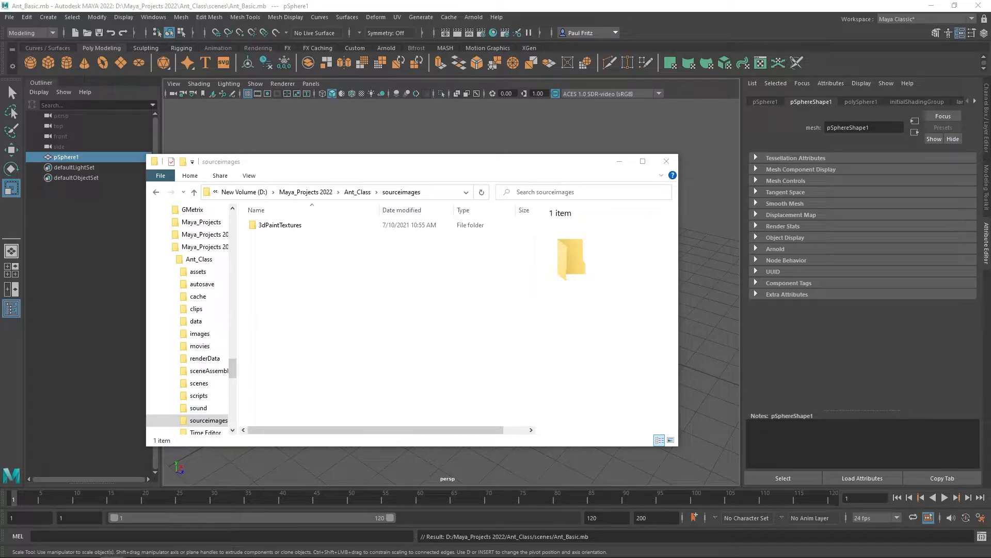
left_click_drag(0, 83, 606, 122)
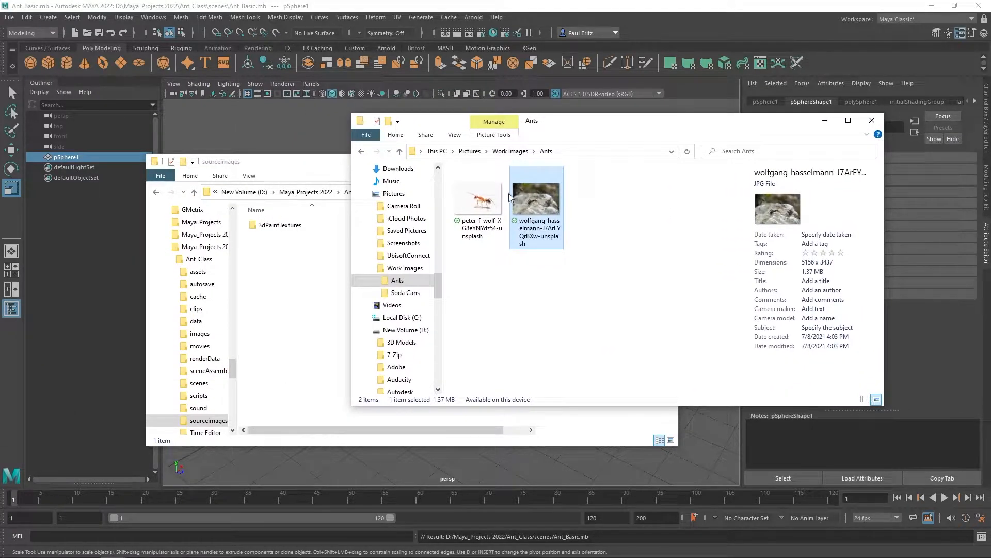
left_click(491, 205, "ctrl")
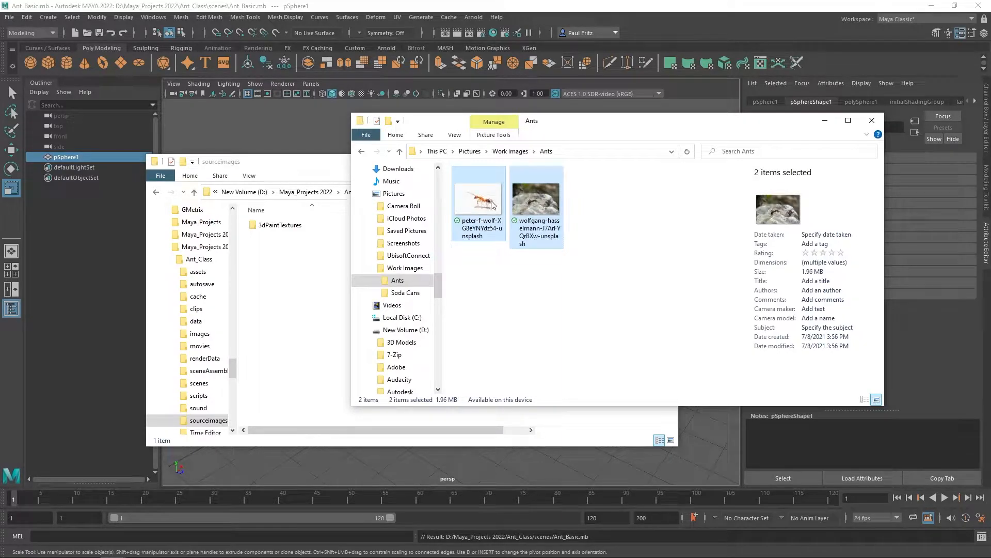
left_click_drag(491, 205, 303, 310)
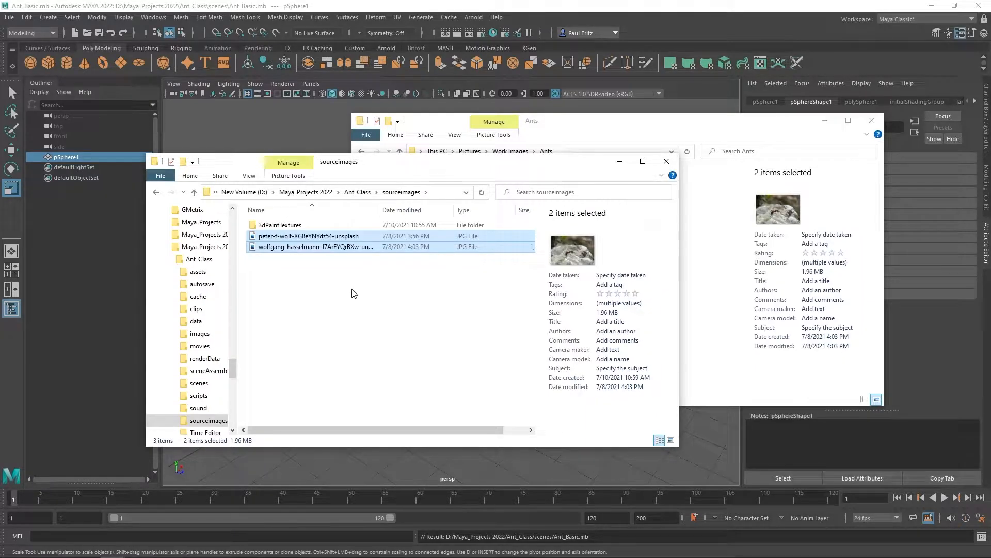
Put the sourceimages window aside, close the Ants folder window, and switch back to Maya in the four-view layout
left_click(264, 237)
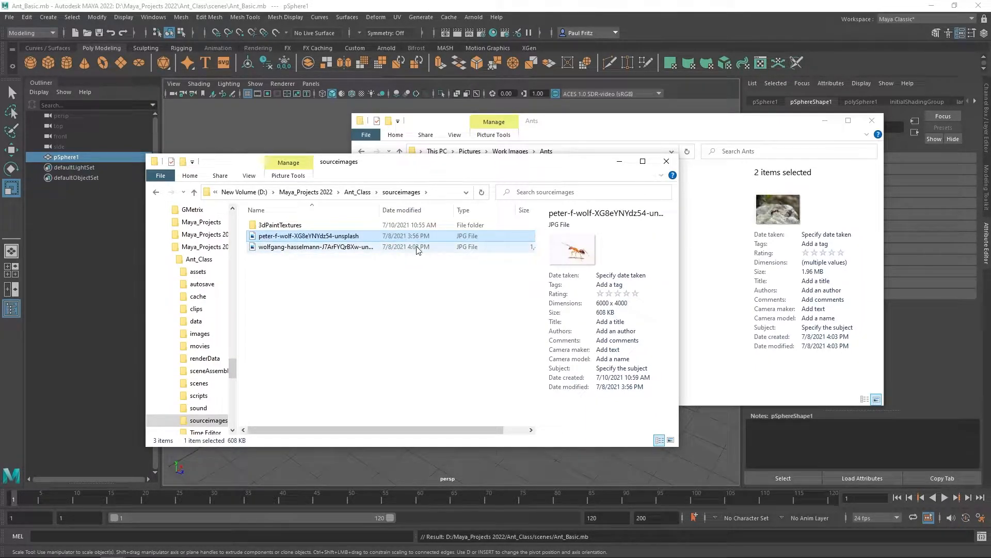
left_click_drag(512, 164, 0, 176)
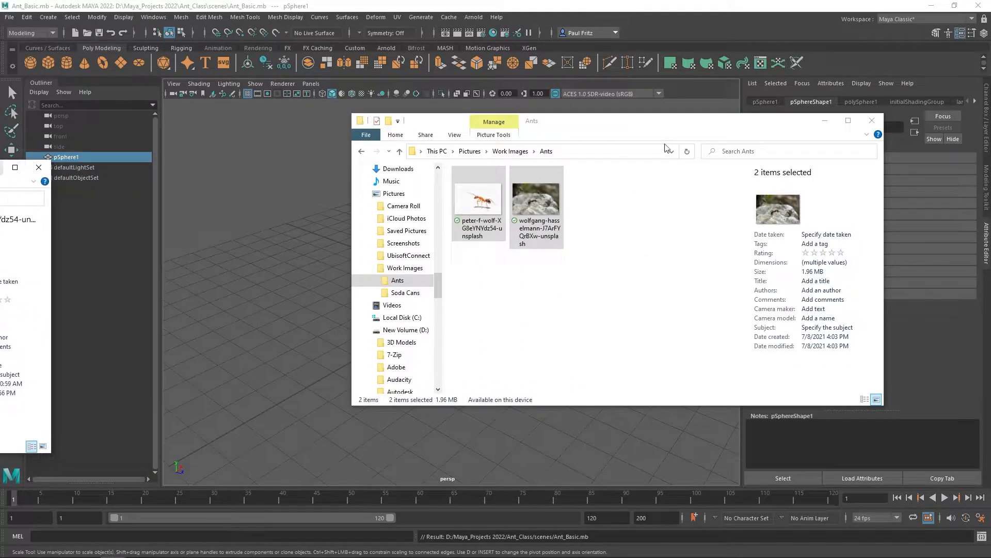
left_click(871, 122)
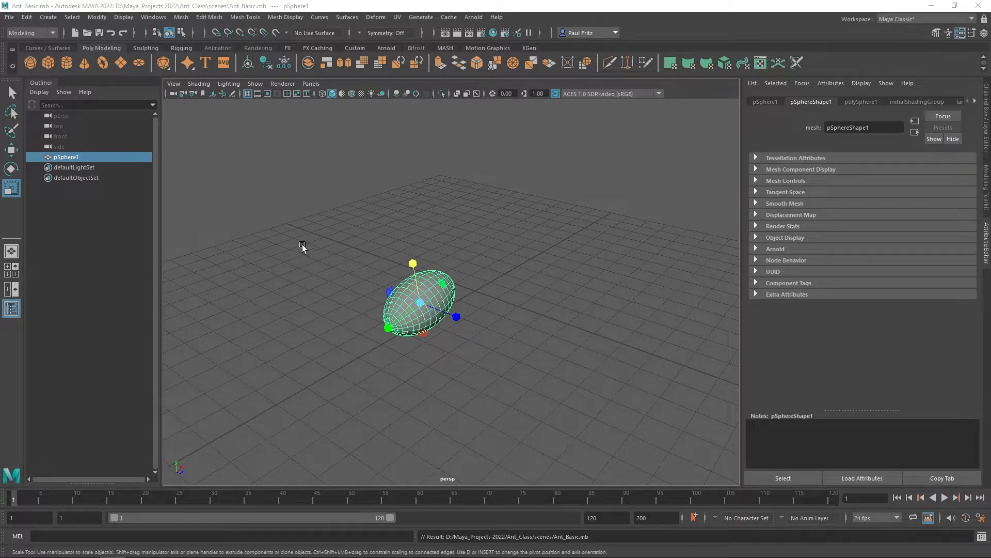
left_click(20, 270)
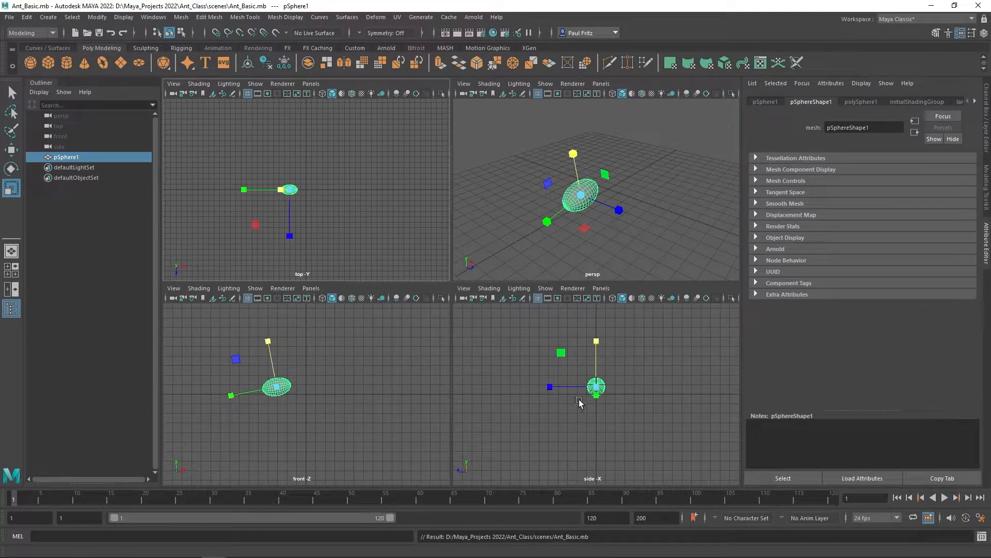
Import the photo of the orange ant on a white background from sourceimages as an image plane in the side view
left_click(602, 288)
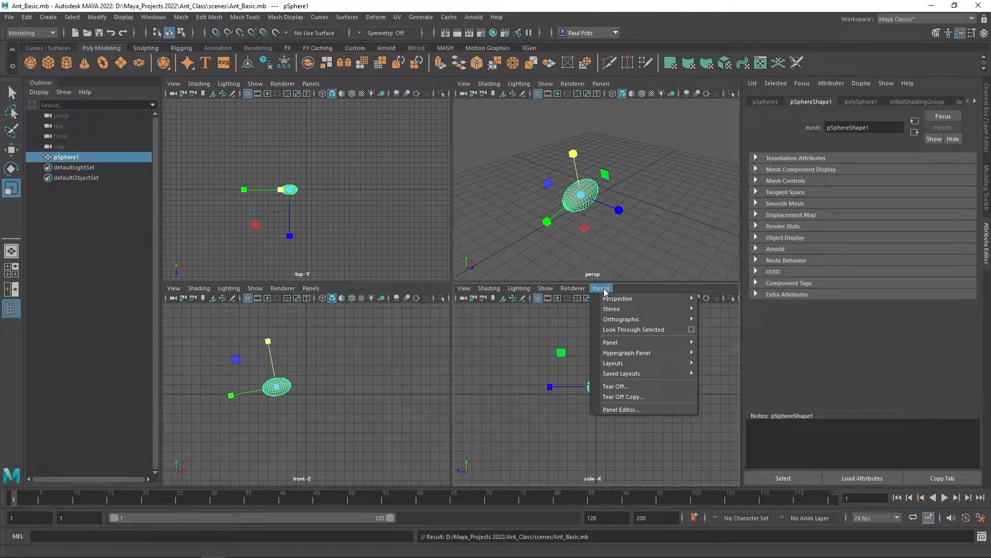
left_click(467, 291)
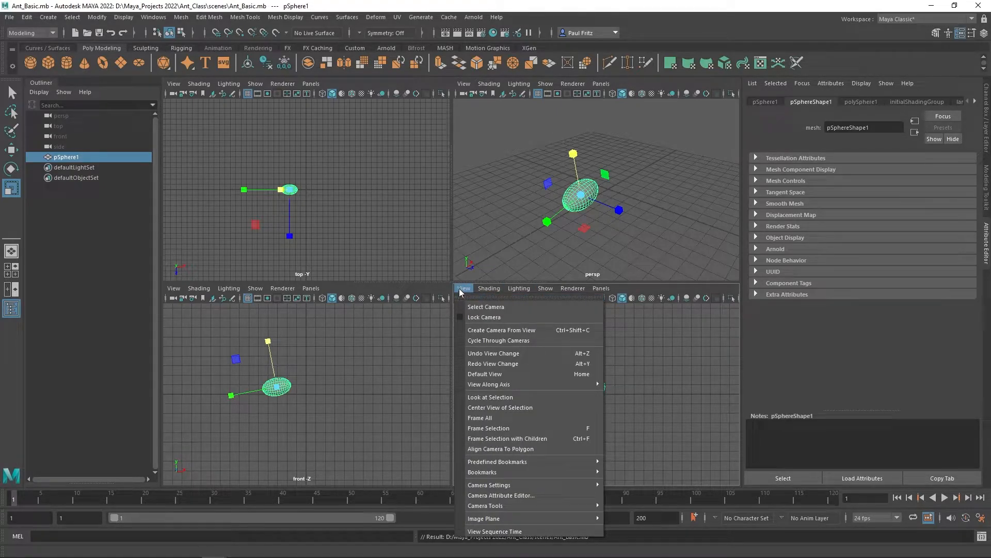
mouse_move(490, 519)
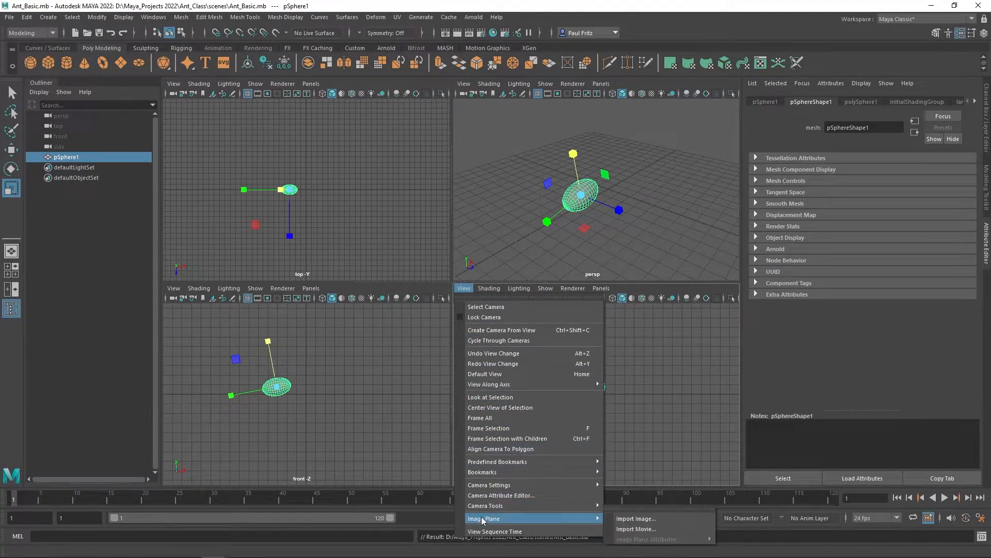
left_click(636, 519)
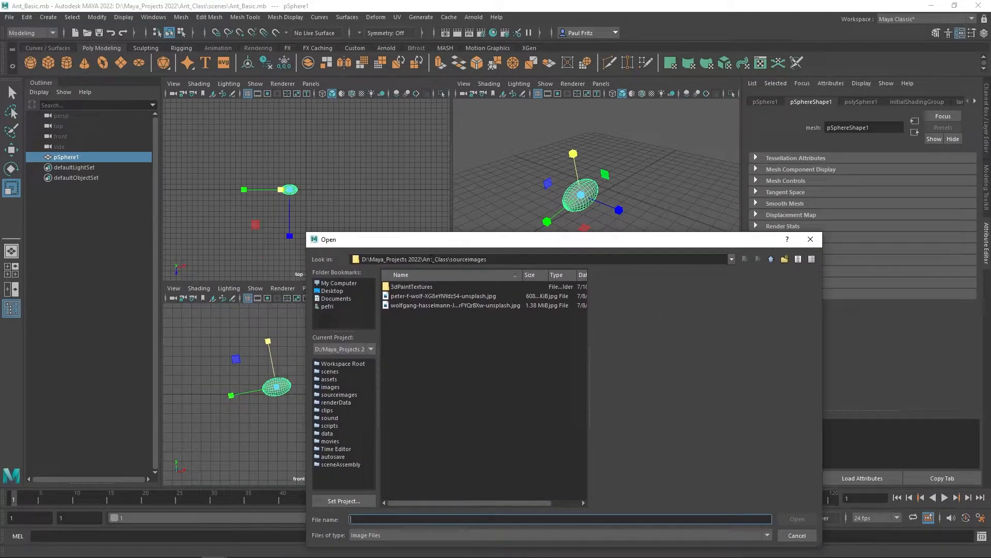
left_click(413, 296)
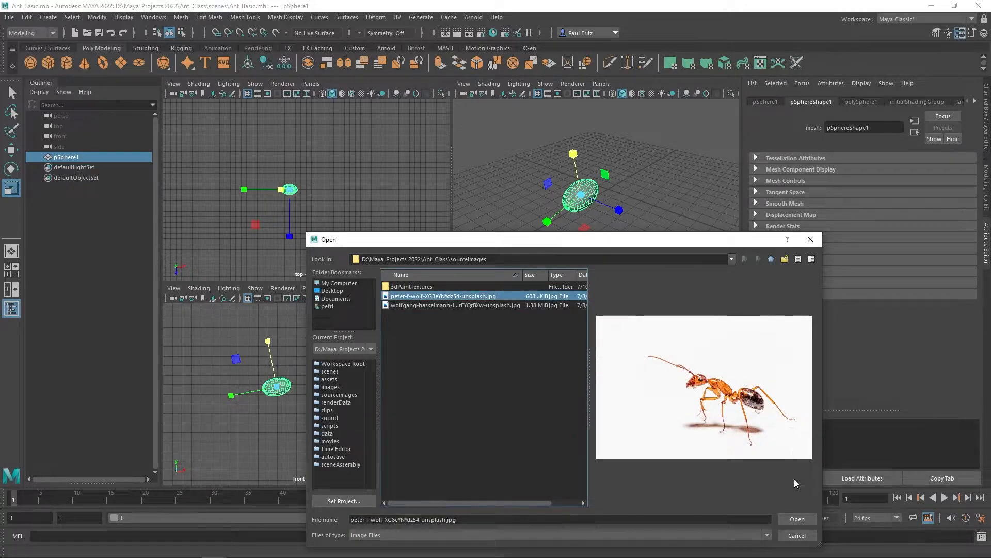
left_click(798, 519)
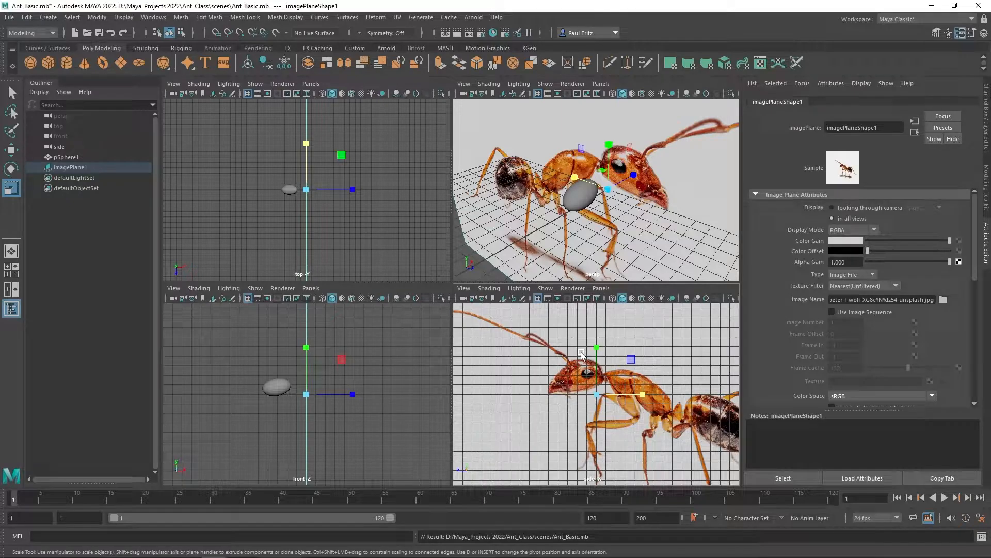
Move the side-view image plane about 25 units along X, away from the sphere
scroll(554, 159, "down", 5)
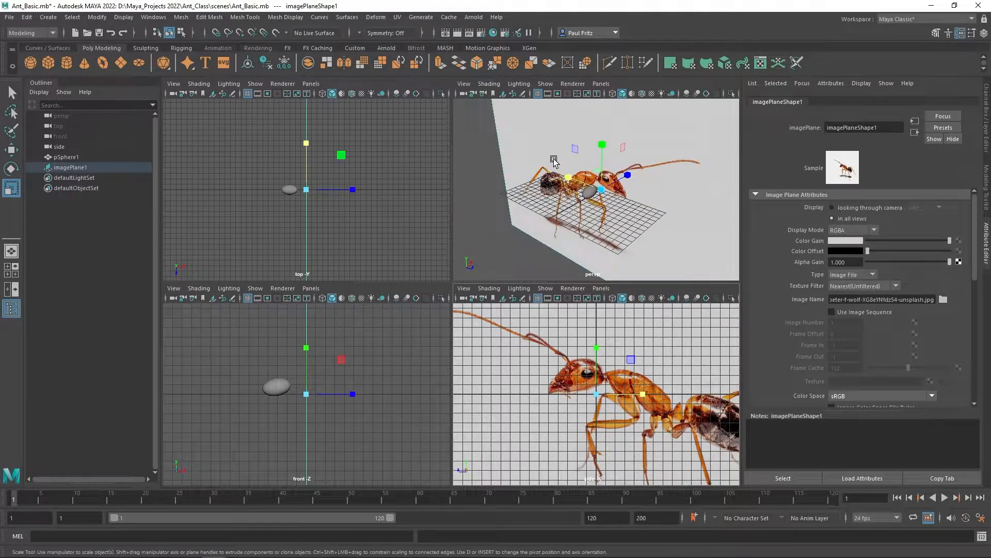
scroll(554, 158, "down", 5)
scroll(552, 163, "up", 3)
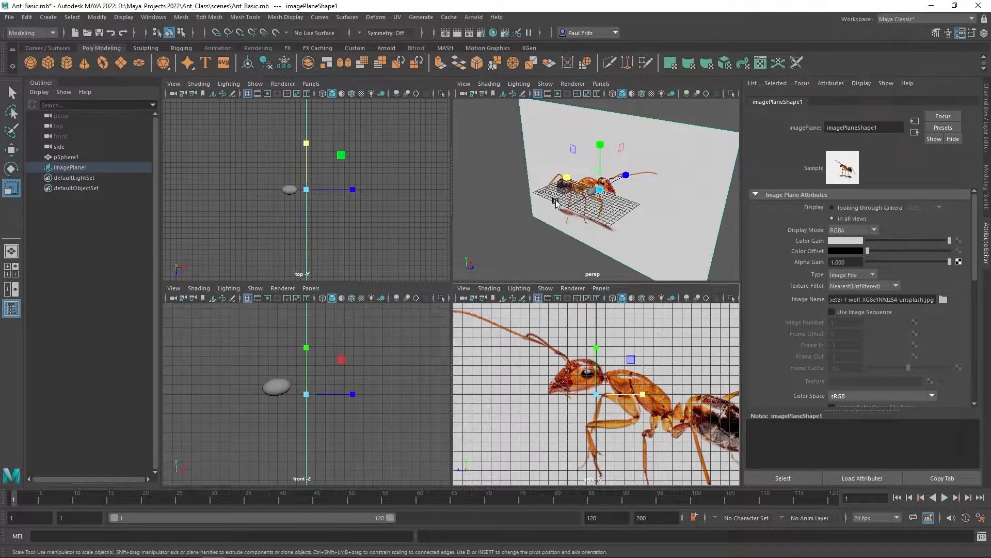
scroll(548, 375, "down", 2)
scroll(548, 376, "down", 3)
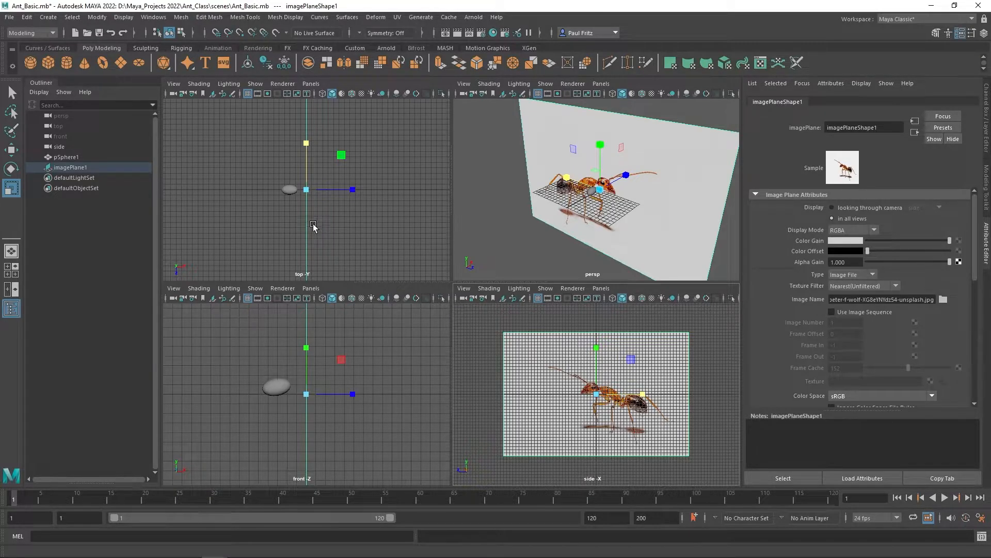
key("w")
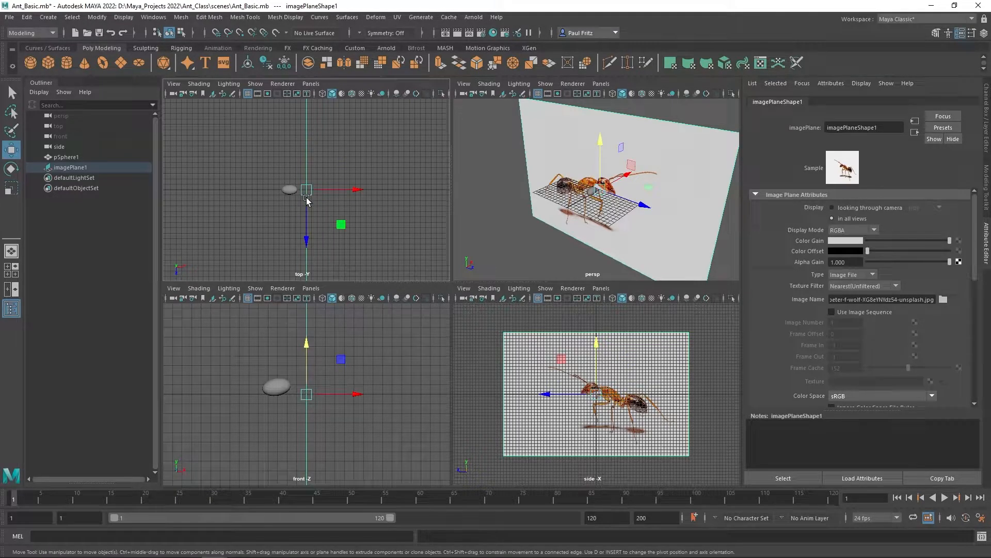
left_click_drag(361, 190, 391, 190)
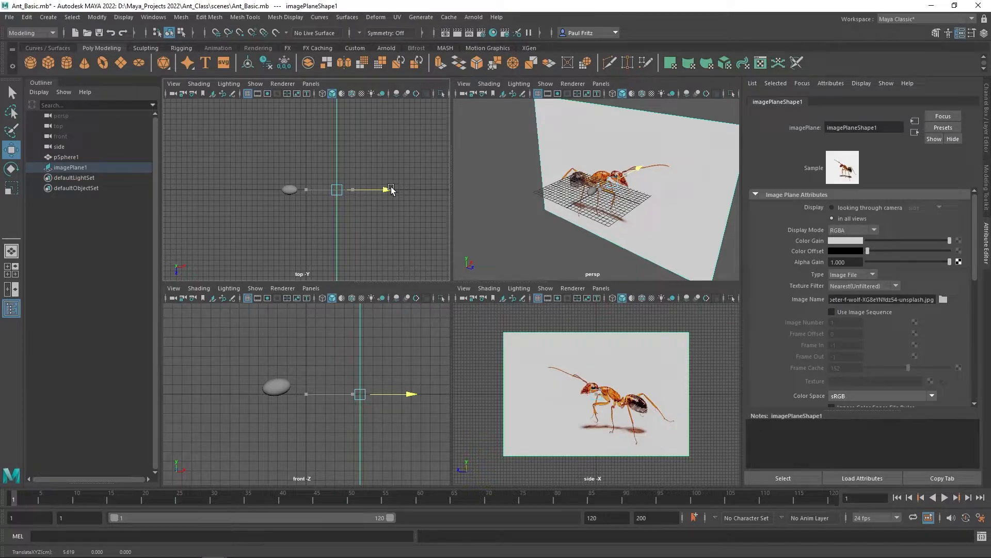
left_click_drag(391, 190, 498, 191)
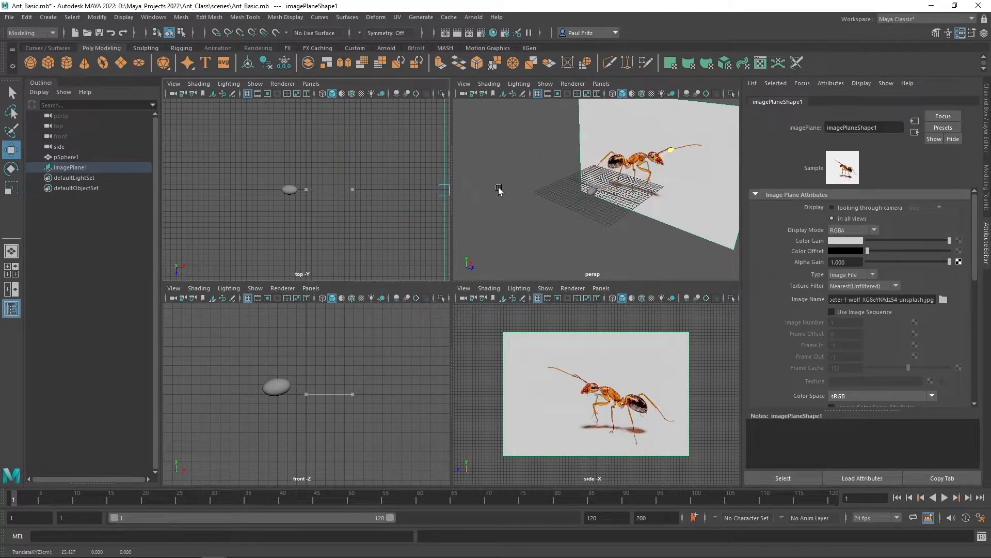
Check the image plane behind the sphere from several angles in the perspective view and delete the image plane
mouse_move(555, 238)
left_mouse_down("alt")
mouse_move(589, 223)
mouse_move(517, 218)
mouse_move(579, 212)
mouse_move(547, 230)
mouse_move(561, 230)
left_mouse_up("alt")
scroll(529, 216, "up", 5)
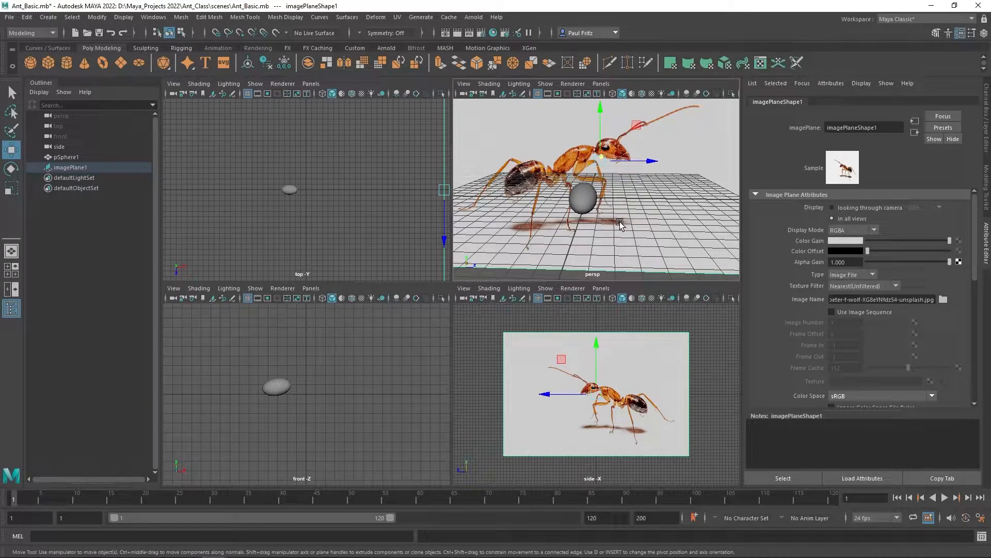
left_click_drag(606, 231, 526, 235, "alt")
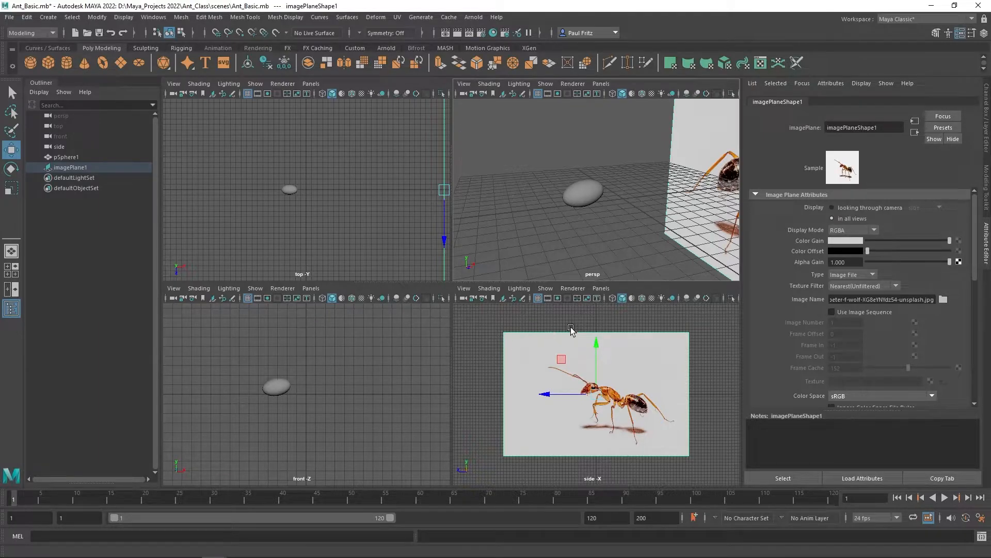
left_click_drag(521, 230, 607, 235, "alt")
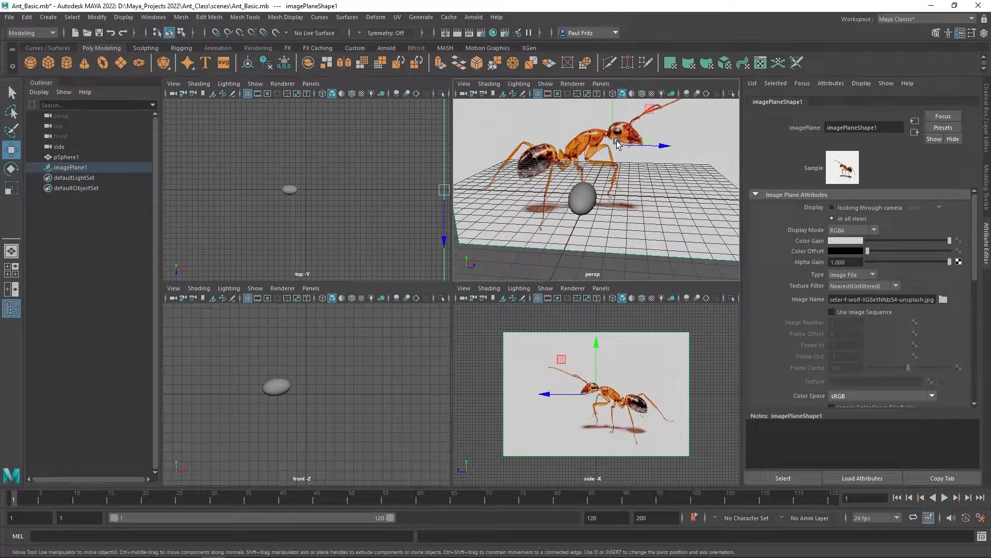
left_click(642, 359)
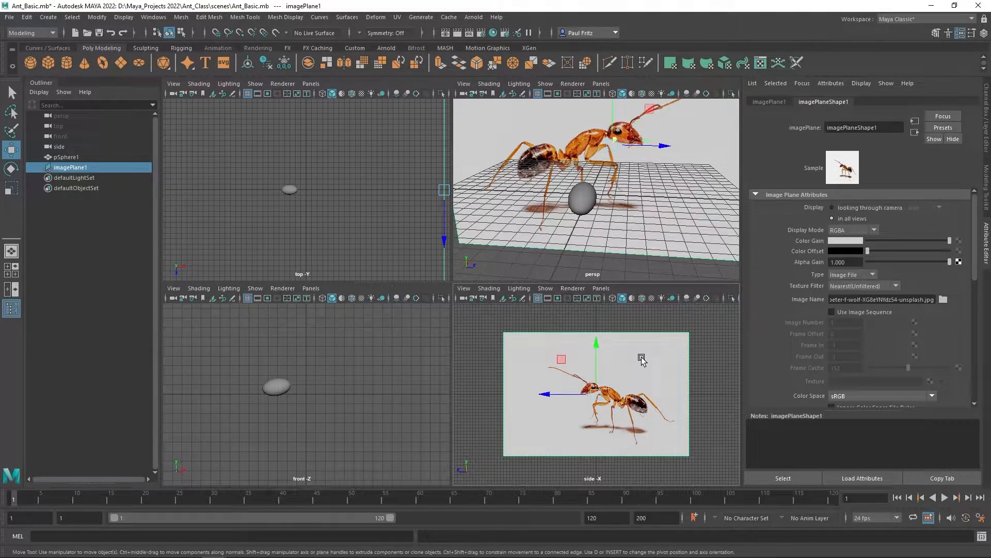
key("Delete")
Import the photo of the orange ant on a white background as an image plane in the front view
left_click(174, 288)
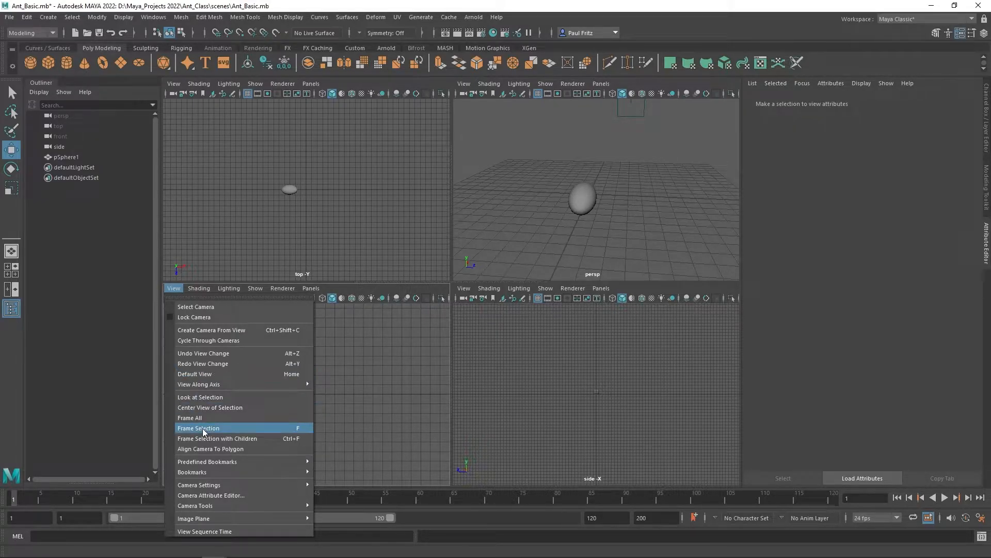
mouse_move(199, 519)
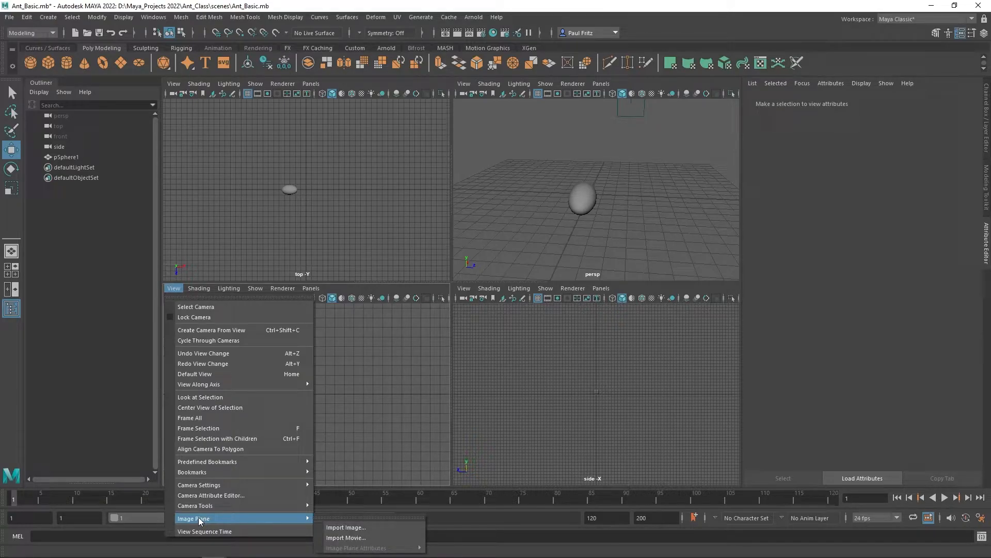
left_click(345, 527)
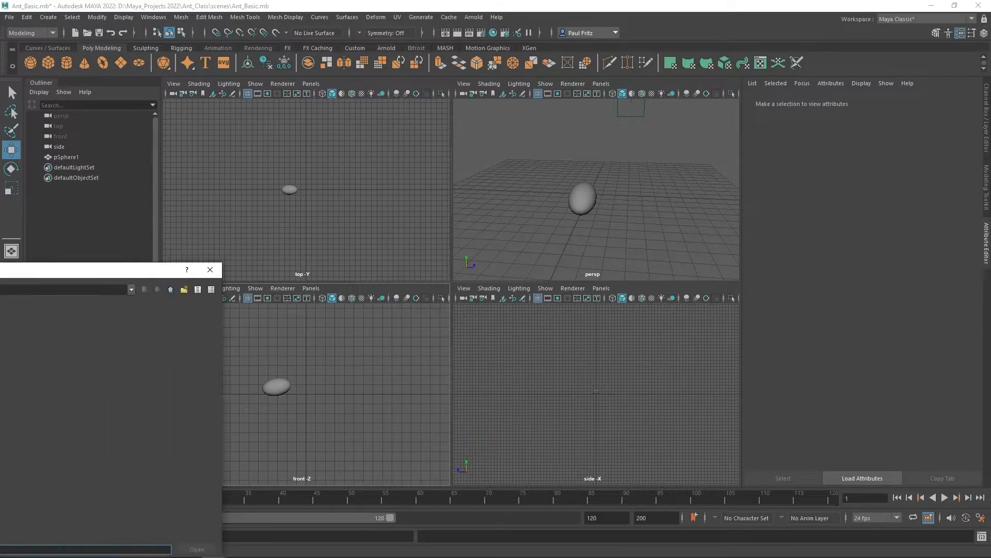
left_click(413, 289)
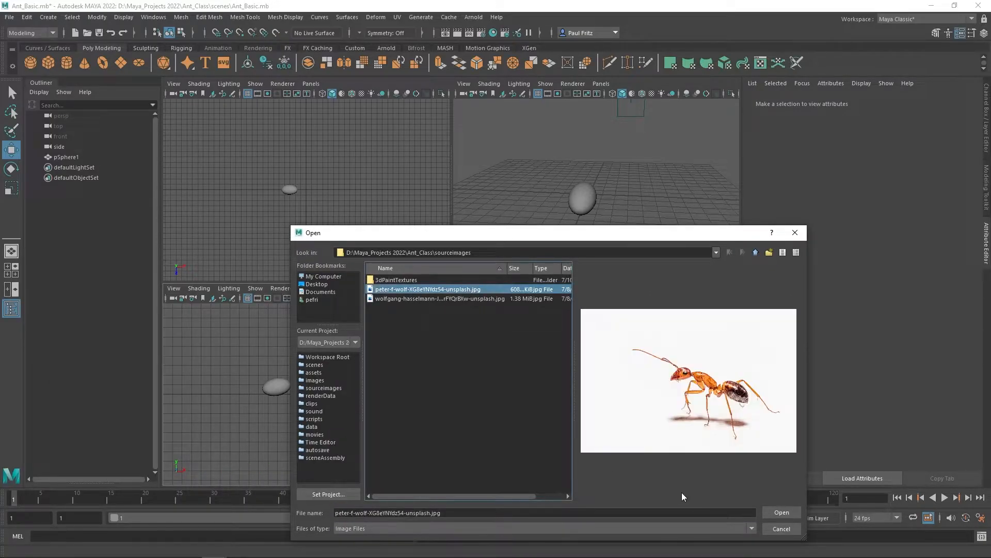
left_click(774, 513)
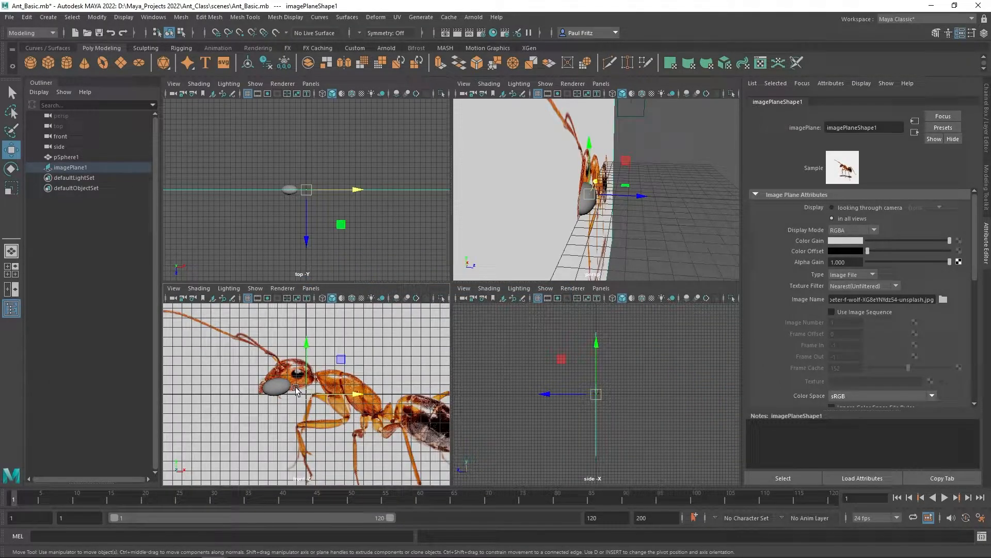
Move the front-view image plane along Z away from the sphere and check its placement in the perspective view
left_click_drag(646, 178, 658, 230, "alt")
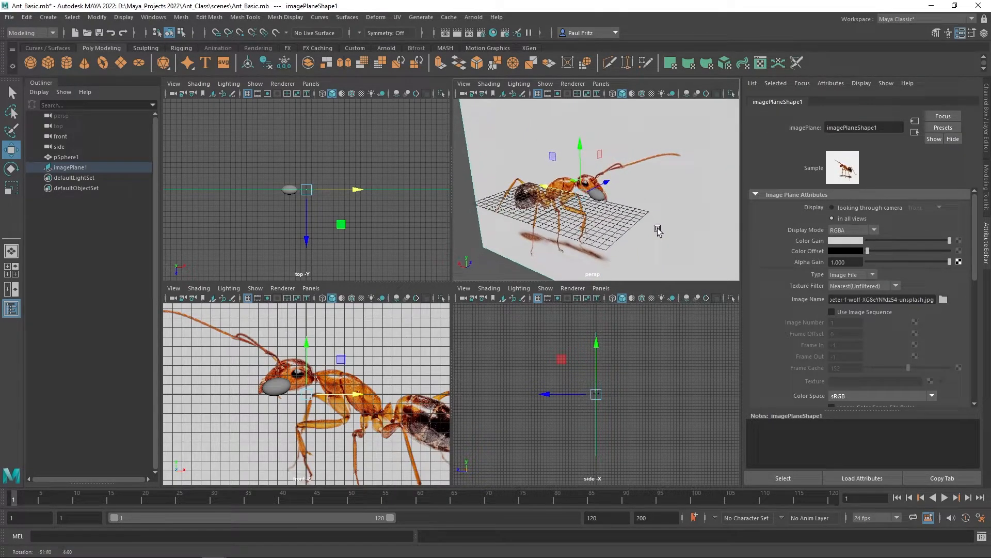
left_click_drag(607, 183, 635, 173)
left_click_drag(527, 238, 635, 191, "alt")
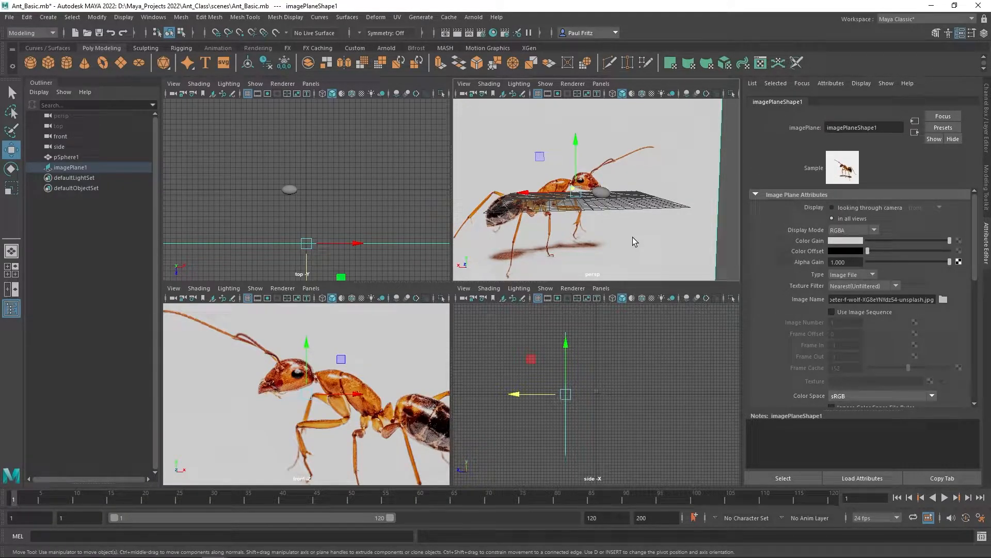
Rotate the ant image plane about the Y axis and set its Rotate Y to exactly -180
left_click(615, 125)
key("e")
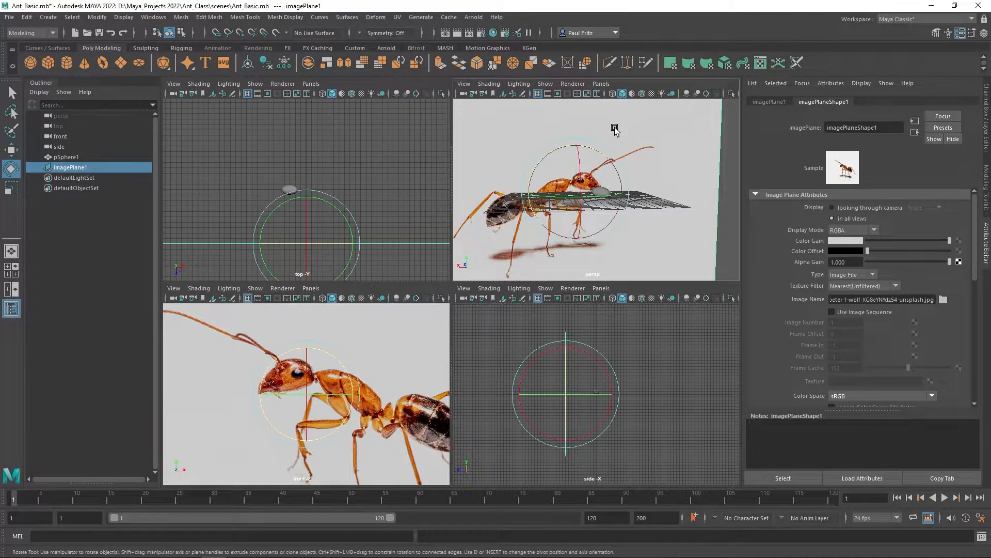
left_click_drag(603, 199, 523, 206)
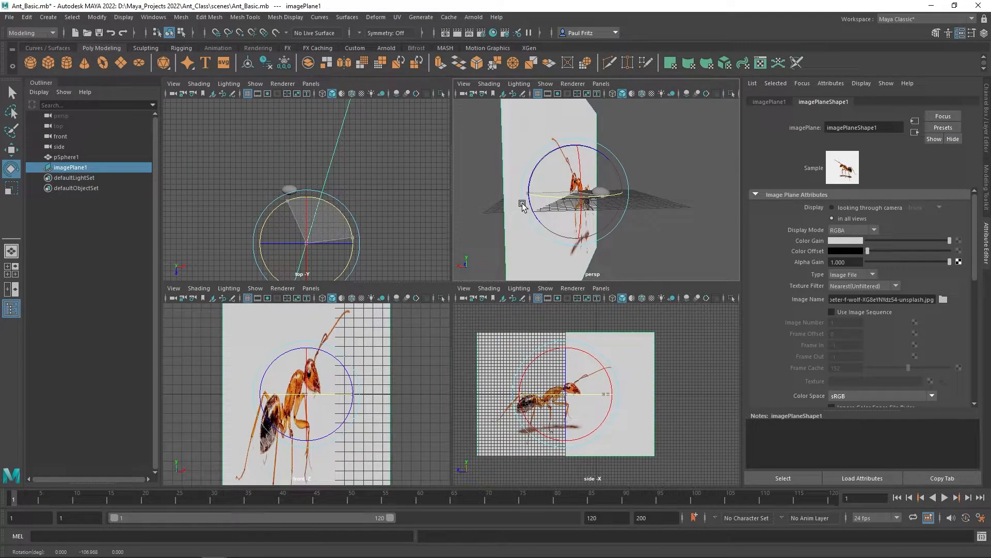
left_click_drag(601, 198, 539, 199)
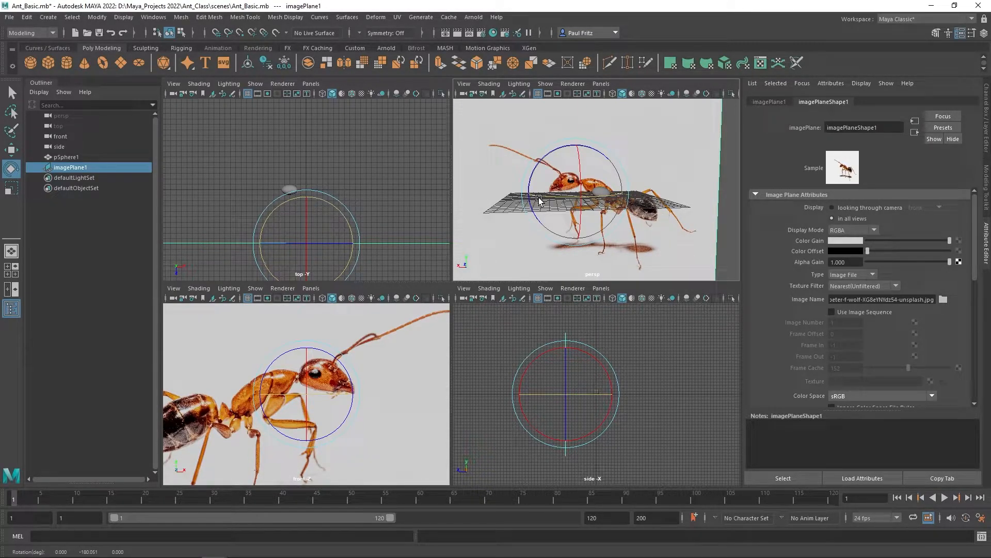
left_click(764, 101)
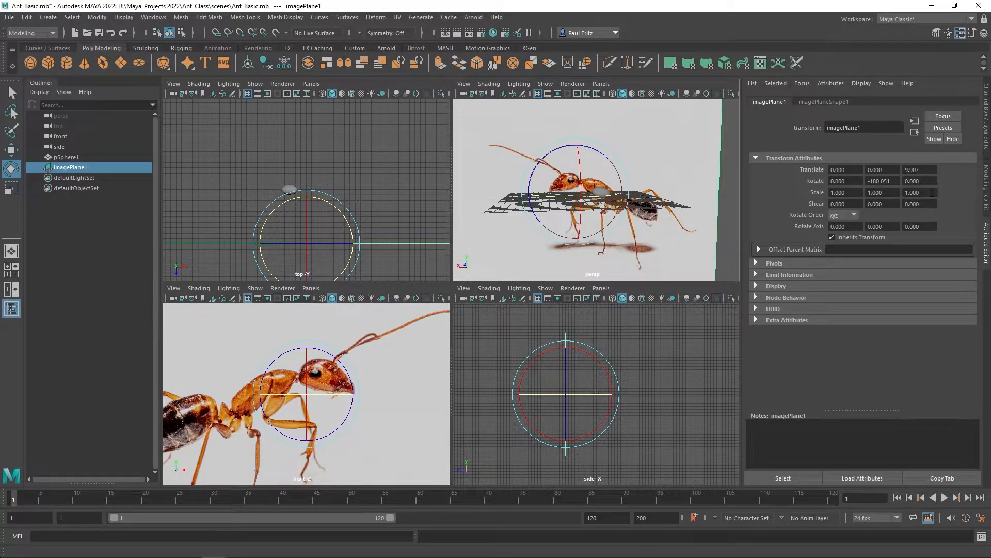
left_click(893, 182)
type("-180")
key("Return")
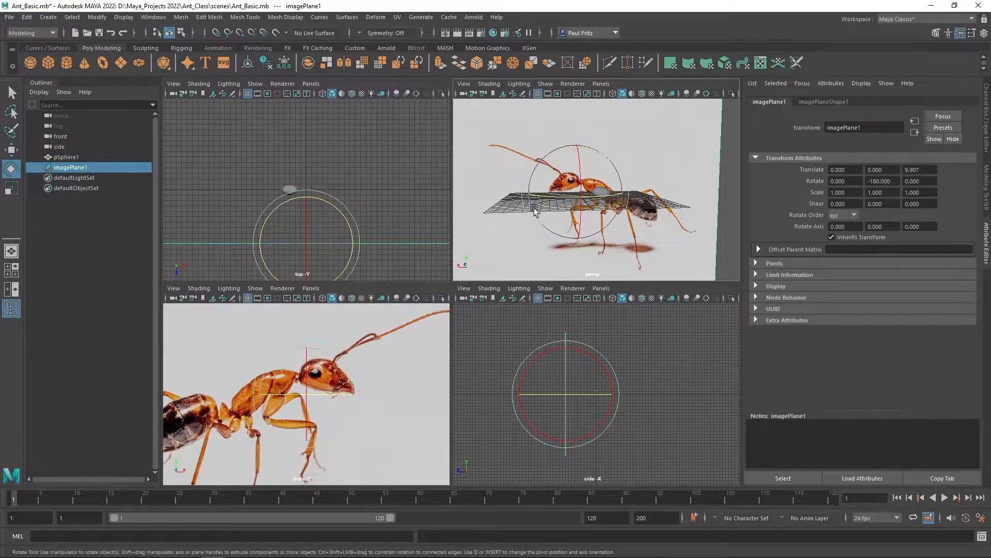
Scale the image plane down uniformly to about 0.79 and move it along Z to about 14.5, farther from the sphere
key("f")
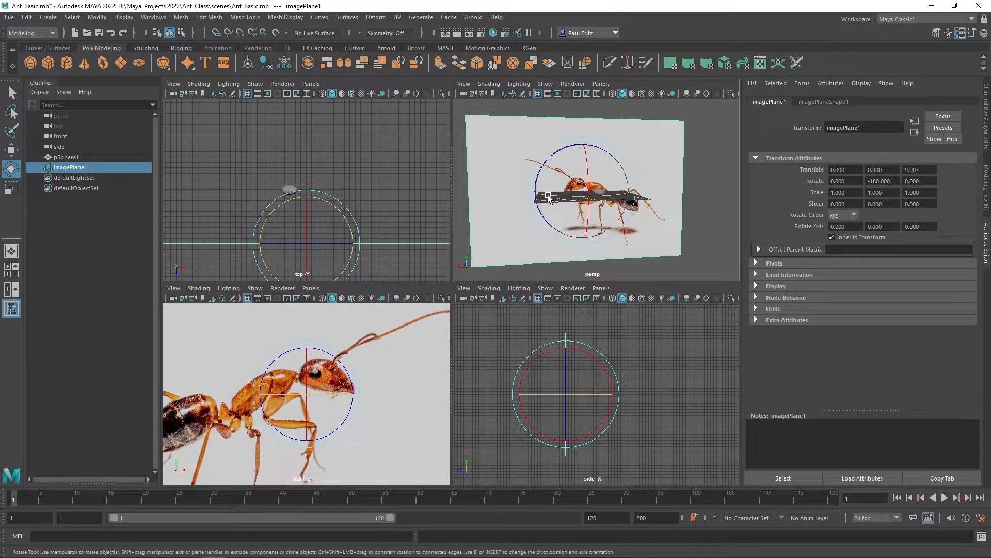
key("r")
left_click_drag(582, 192, 574, 243)
key("w")
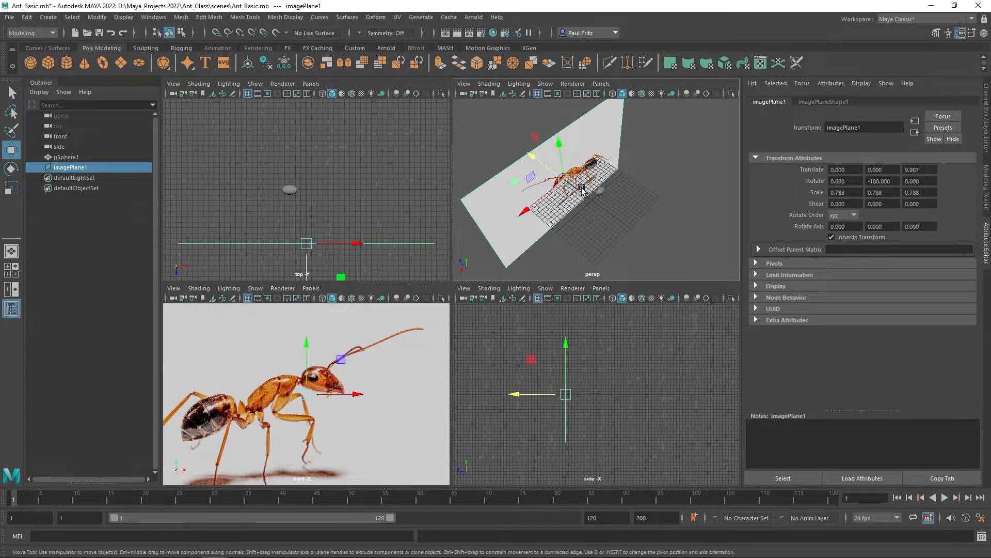
left_click_drag(546, 167, 532, 157)
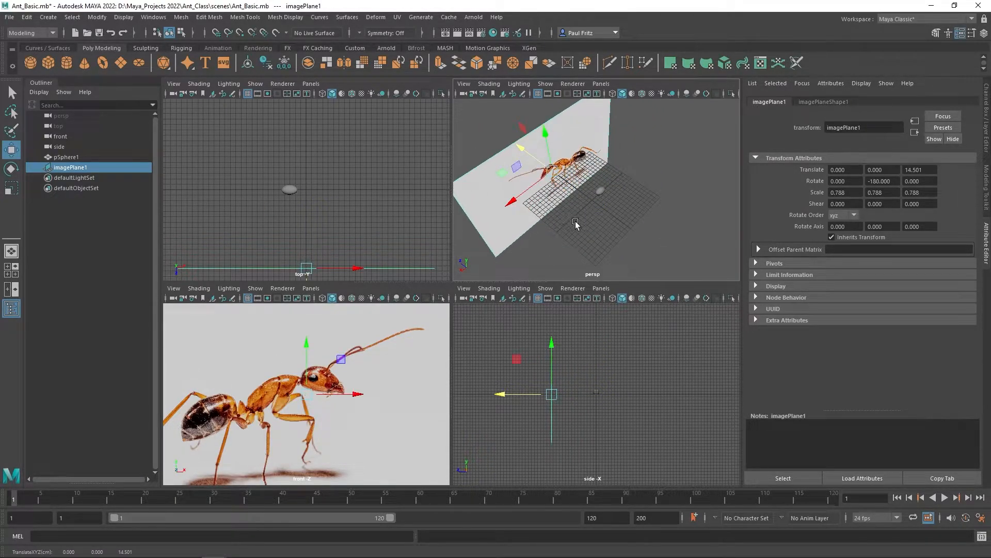
left_click_drag(584, 249, 529, 201, "alt")
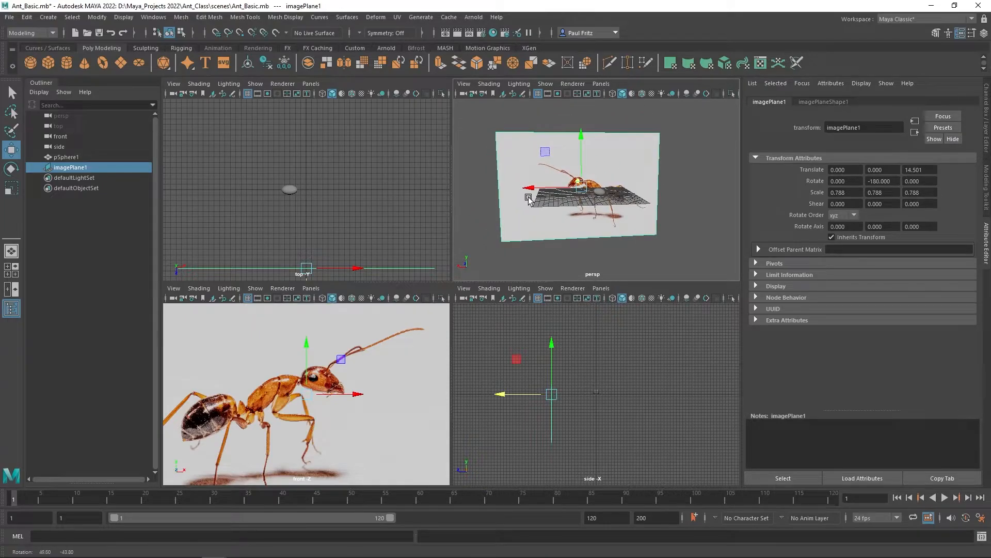
Scale the image plane down uniformly to about 0.57 and open its shape attributes
key("r")
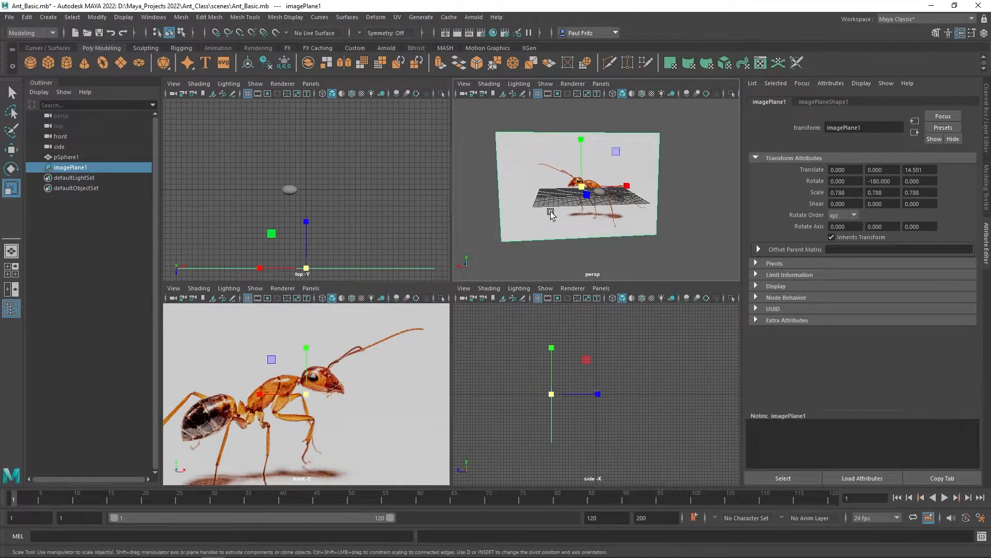
left_click_drag(578, 186, 557, 236)
scroll(512, 230, "up", 5)
scroll(553, 237, "down", 5)
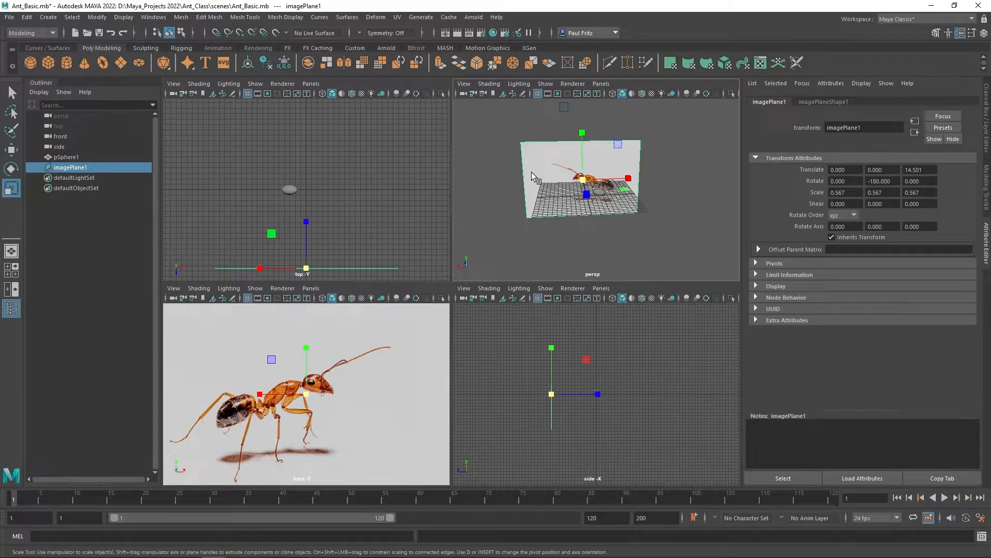
left_click(814, 101)
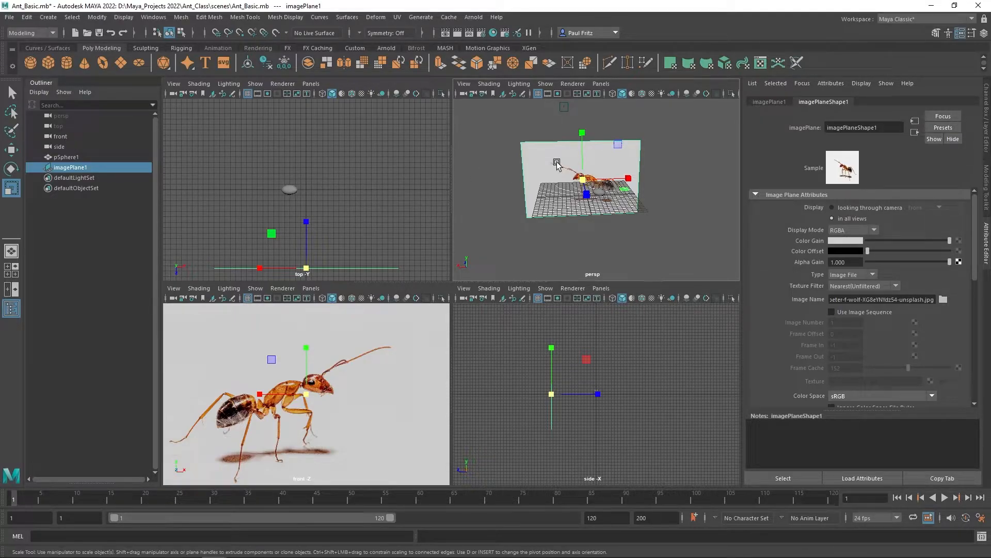
Hide the front and side cameras in the scene
left_click(61, 137)
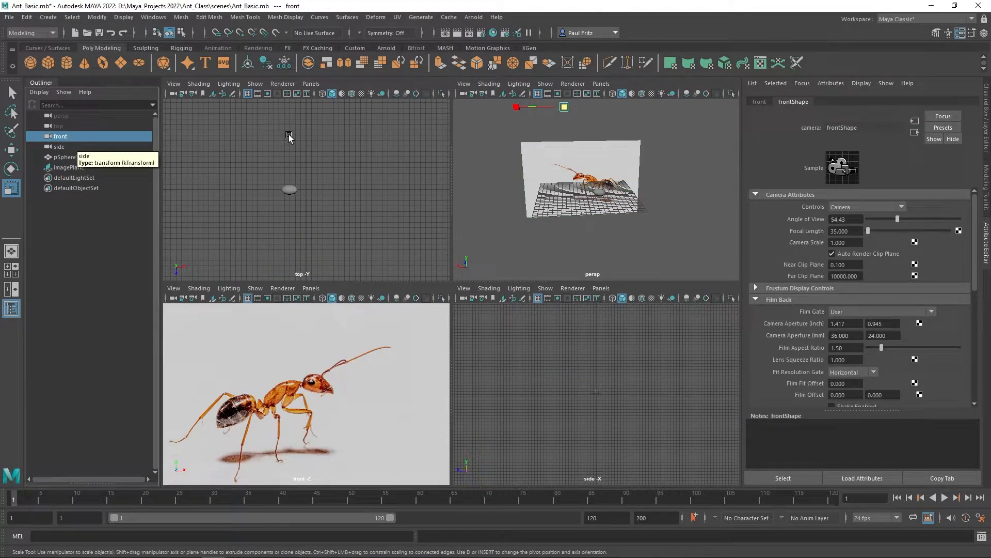
left_click(57, 147, "ctrl")
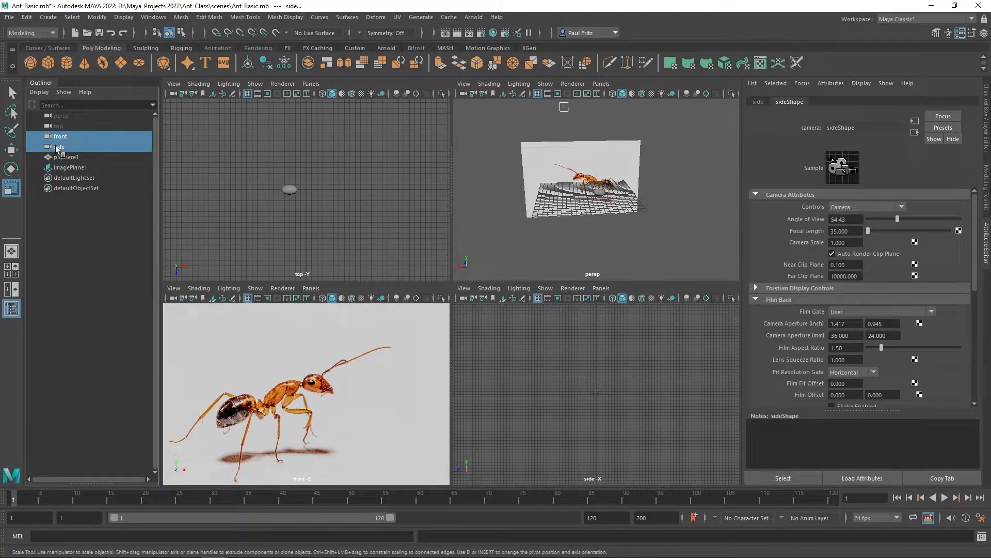
key("ctrl+h")
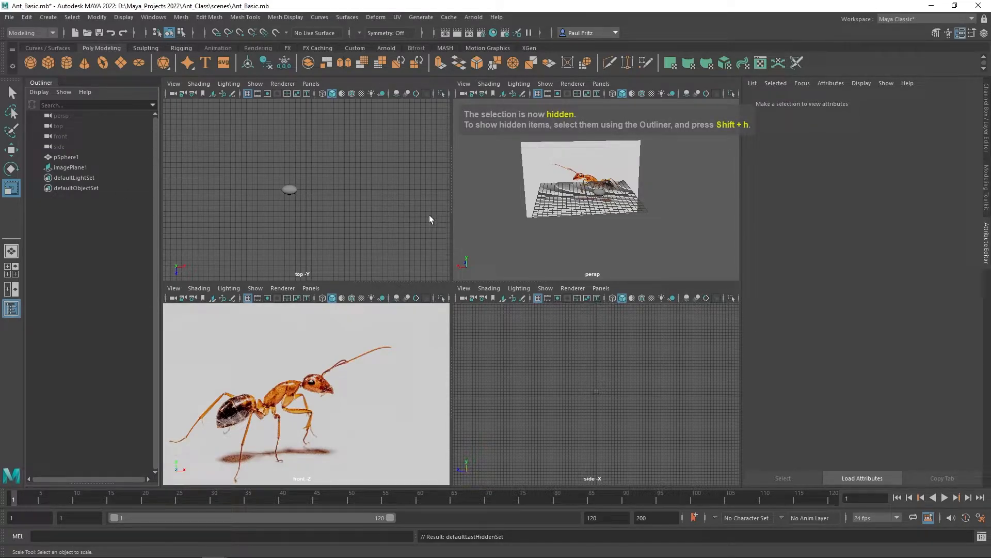
Create a display layer from the ant image plane and name it Ref_Image
left_click(539, 176)
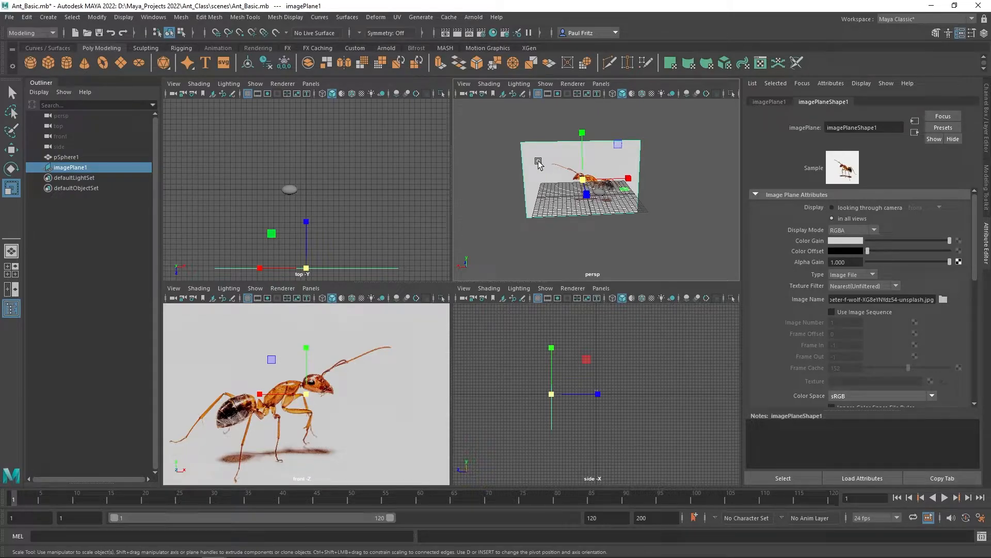
left_click(987, 125)
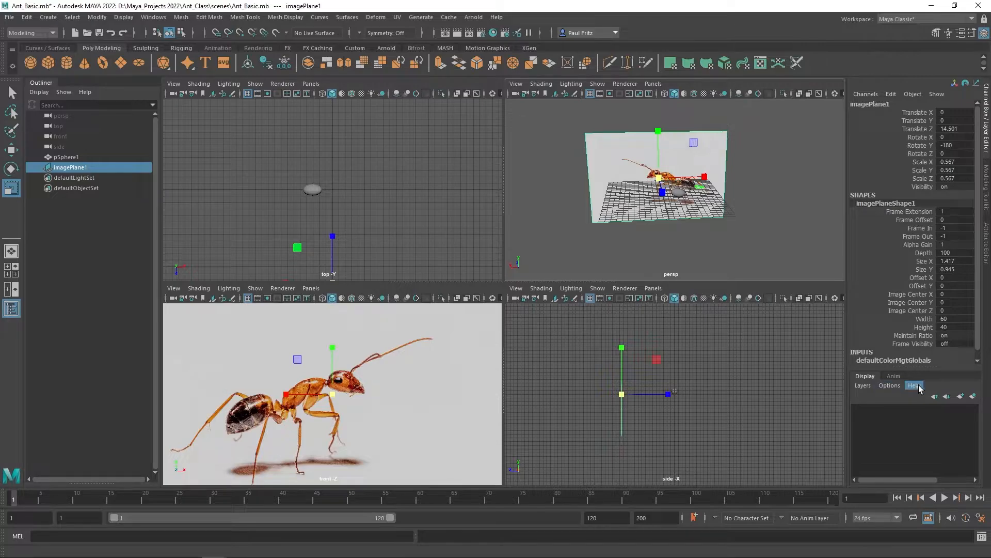
left_click(863, 386)
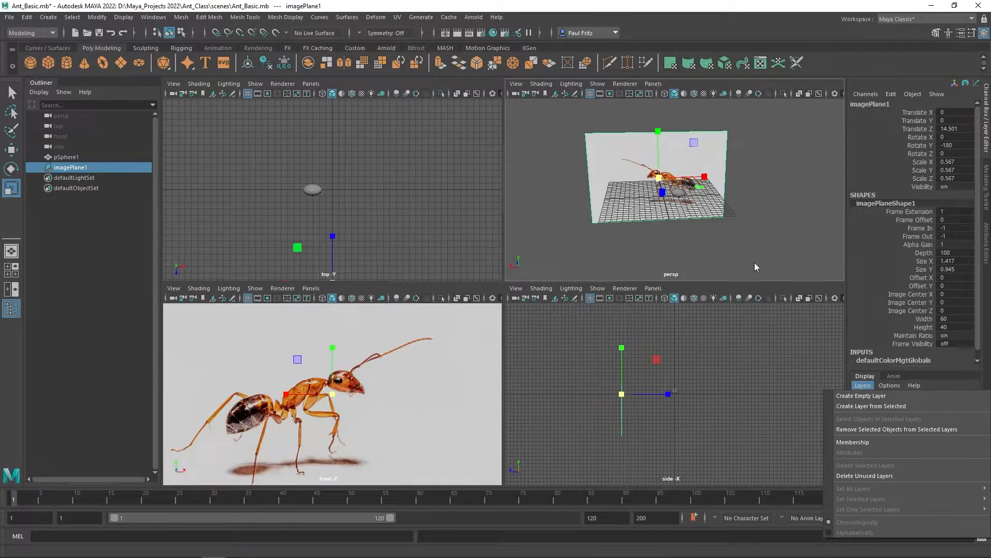
left_click(867, 407)
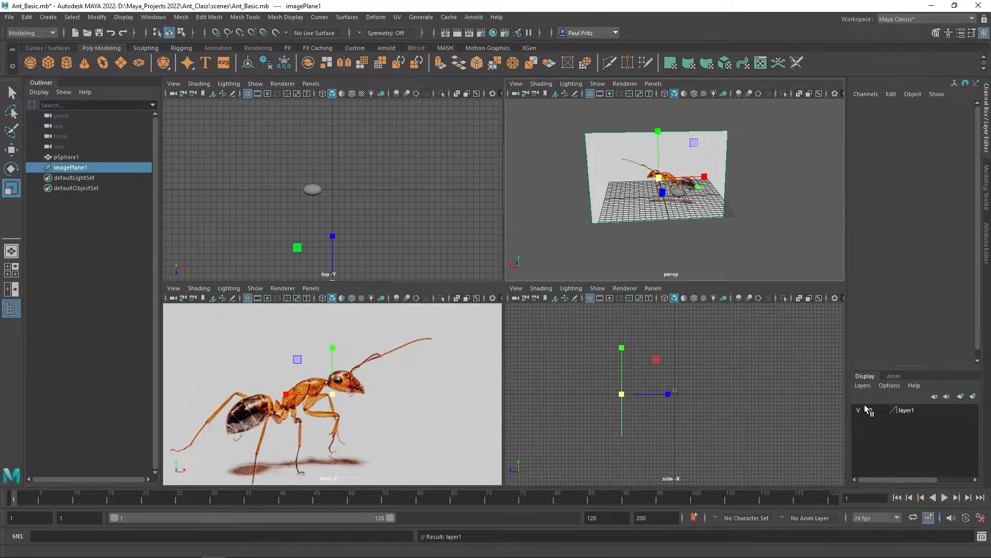
left_click(904, 410)
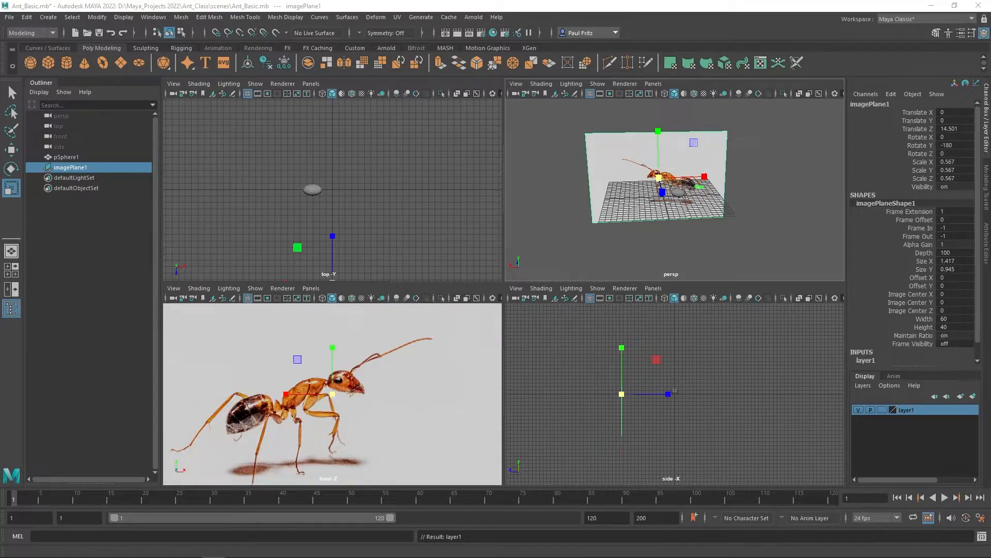
double_click(942, 411)
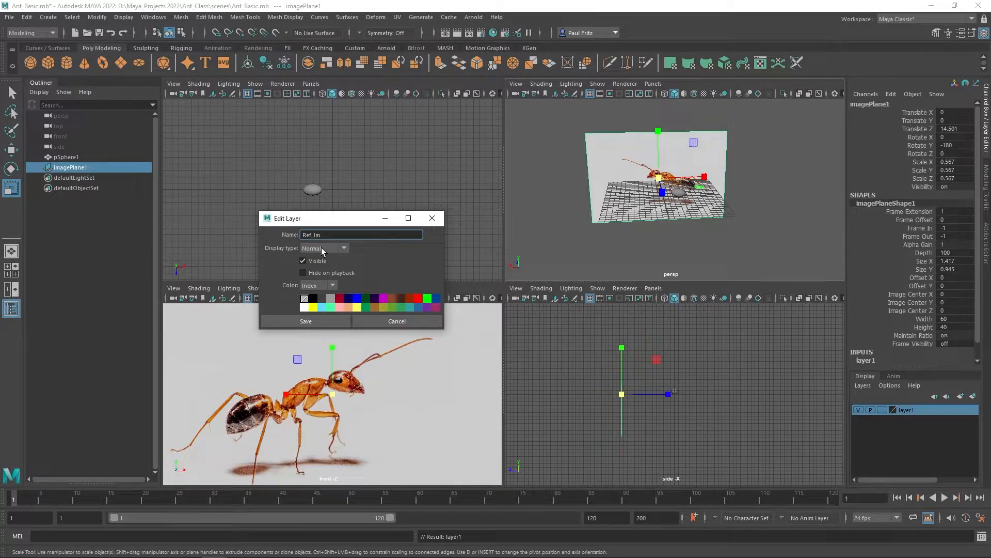
key("Return")
left_click(324, 320)
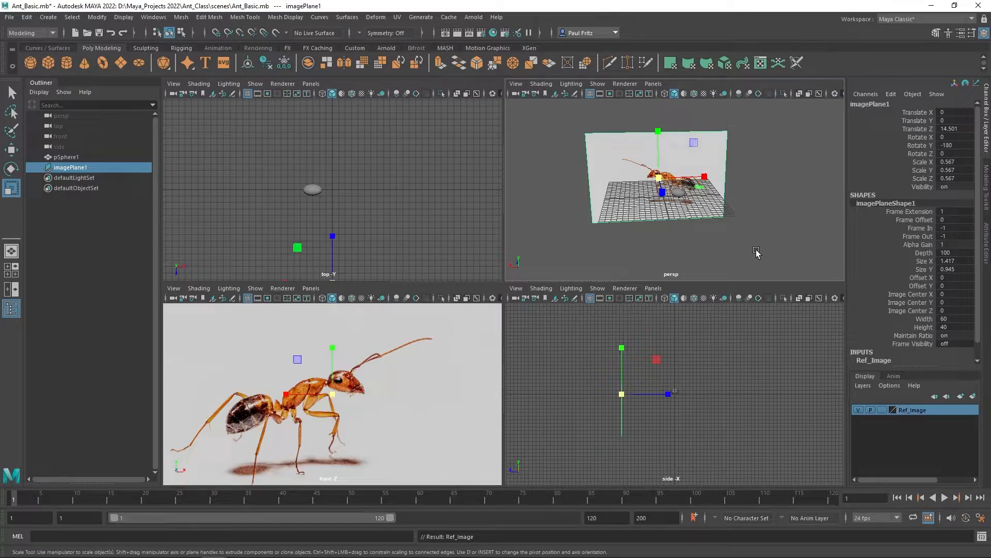
Set the Ref_Image layer's display type to Reference and test selecting the image plane in the viewport and the Outliner
left_click(882, 410)
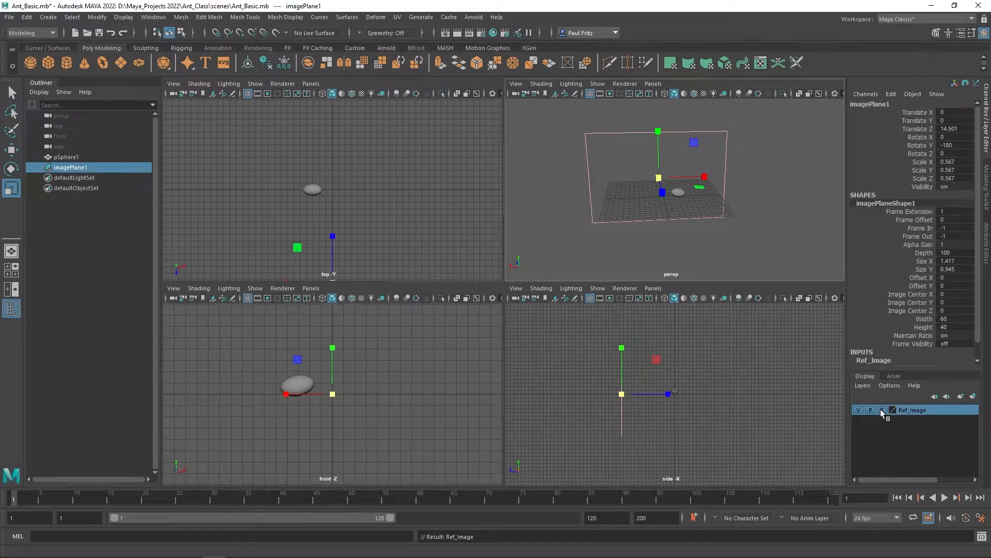
left_click(882, 410)
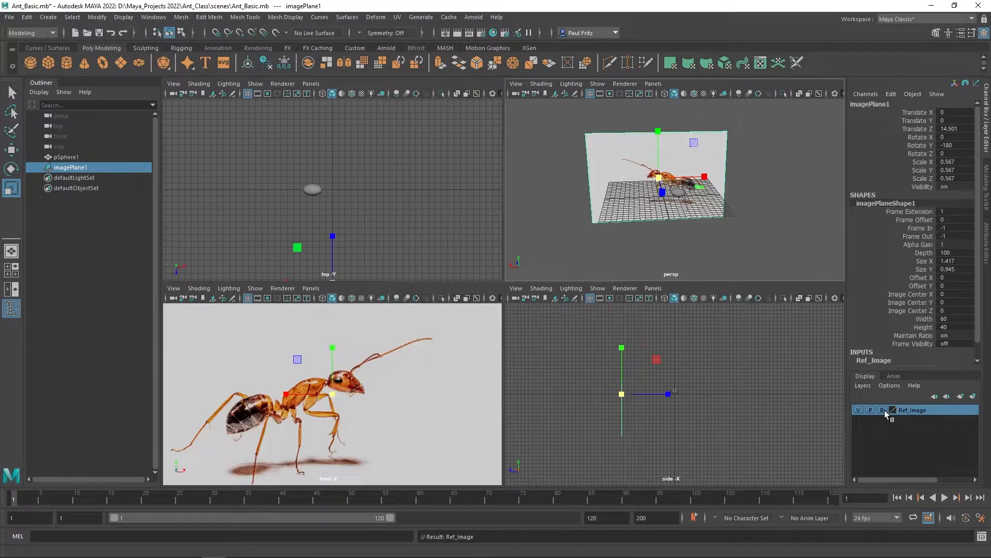
left_click(786, 210)
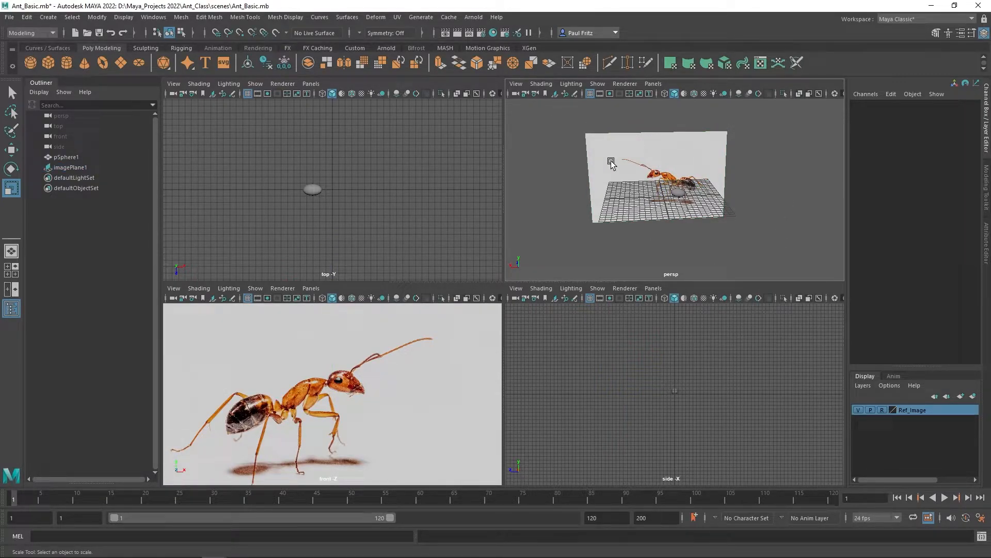
left_click(68, 166)
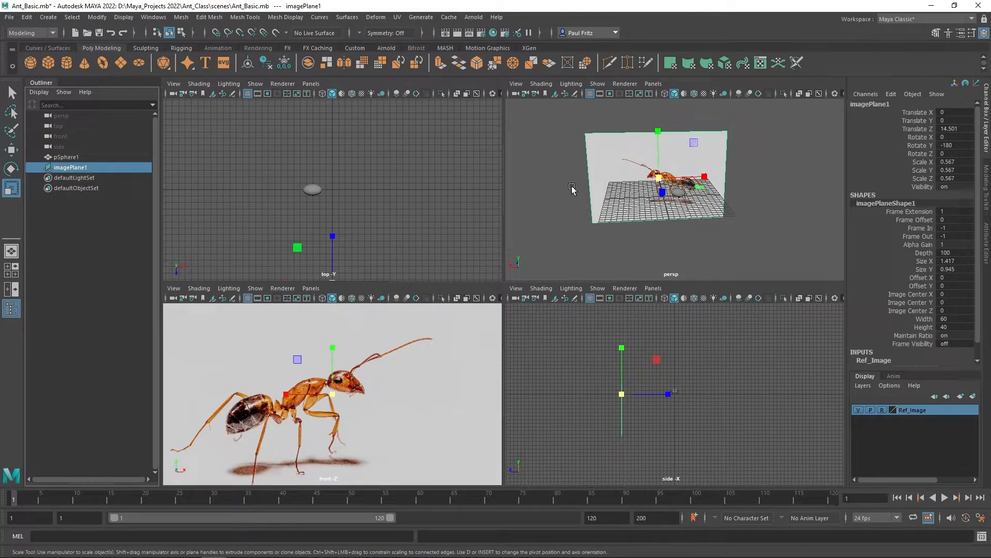
left_click(529, 188)
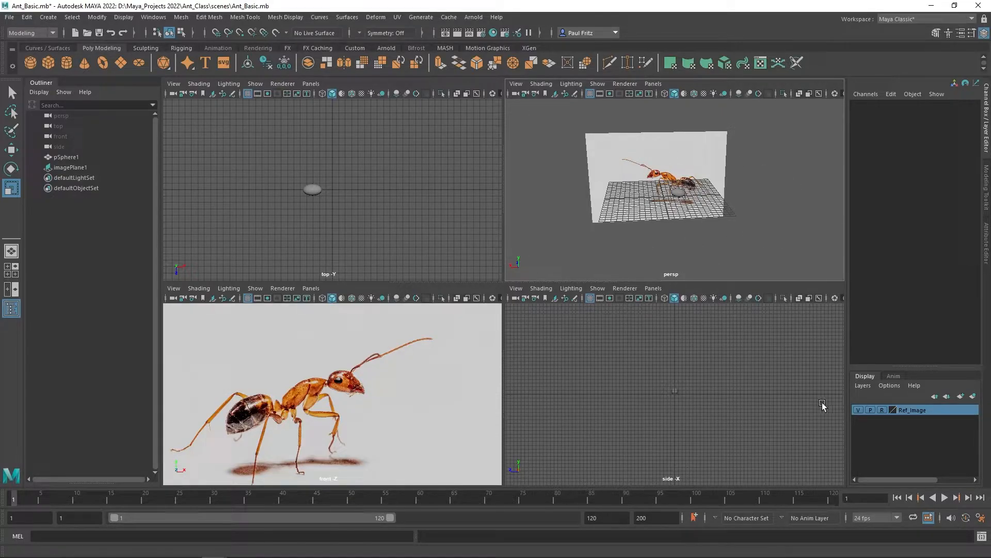
left_click(881, 410)
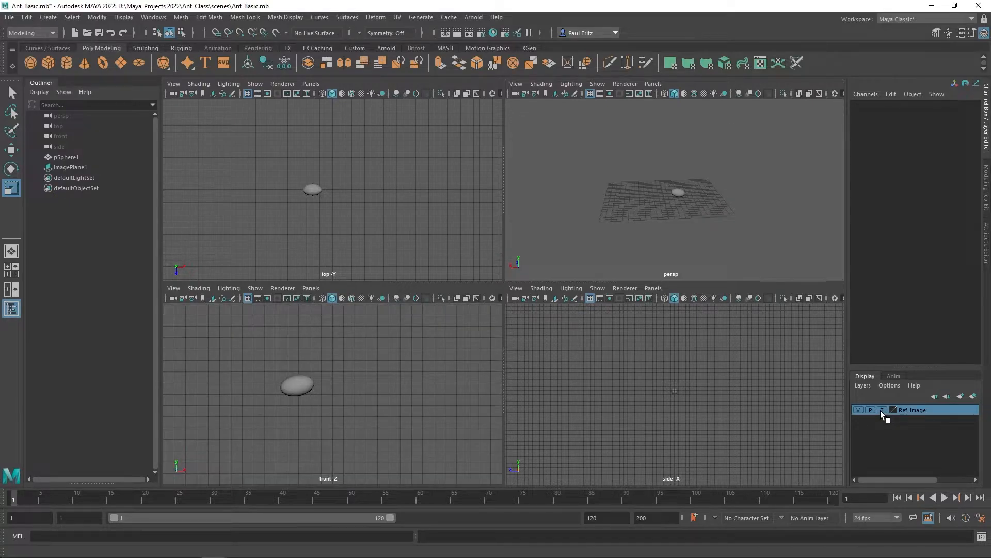
left_click(882, 410)
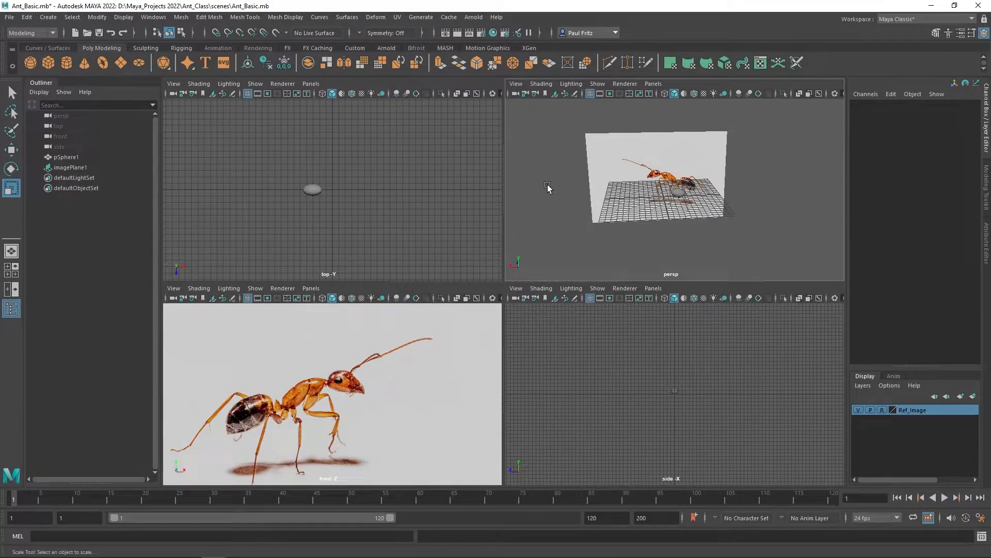
Raise the image plane along Y to about 10.8 in the enlarged perspective view and save the scene
key("space")
left_click_drag(465, 241, 425, 241, "alt")
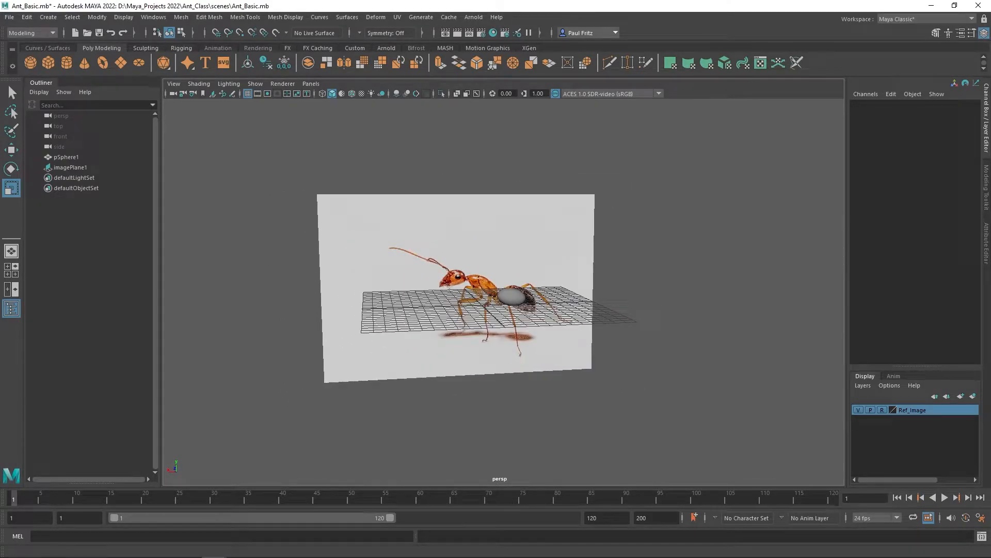
left_click(67, 167)
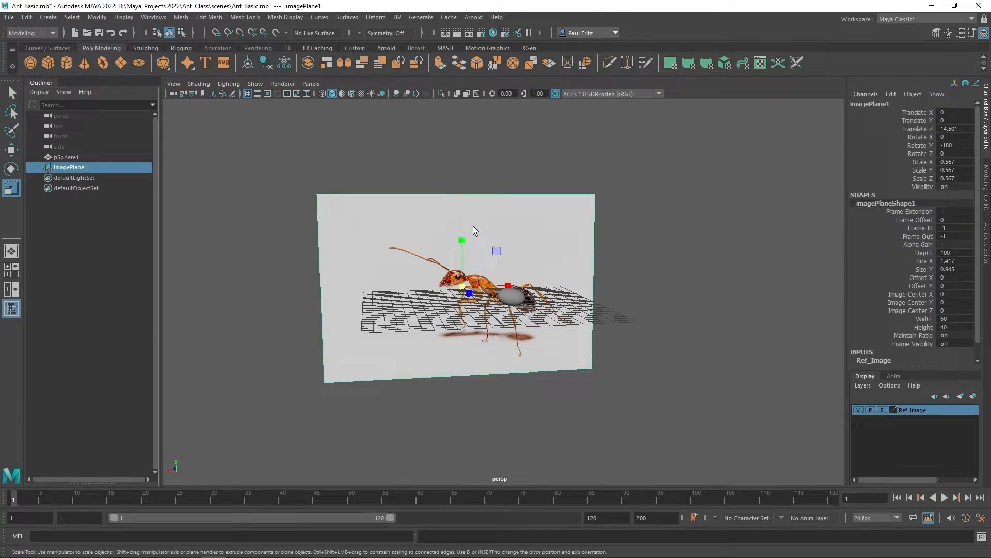
key("e")
key("w")
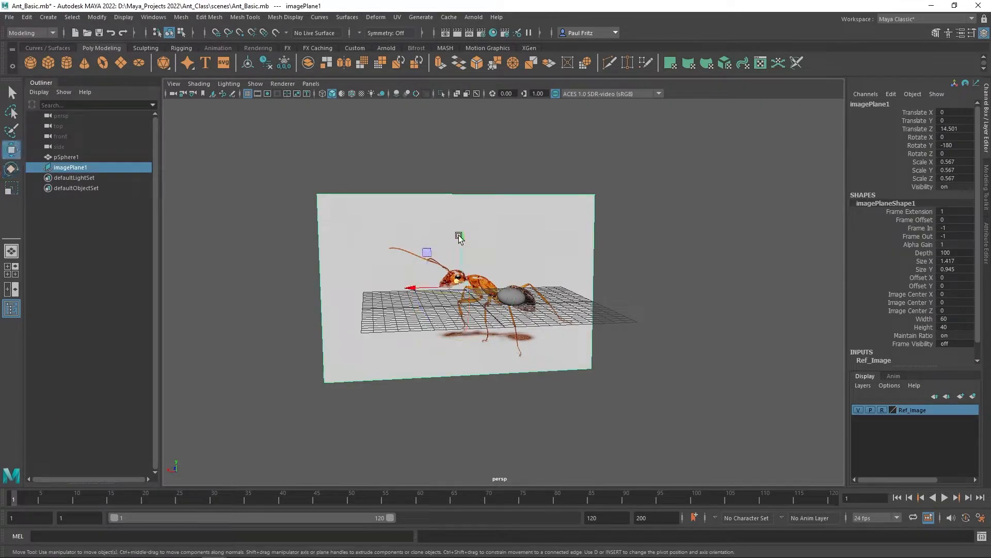
left_click_drag(461, 234, 456, 145)
left_click_drag(445, 308, 427, 279, "alt")
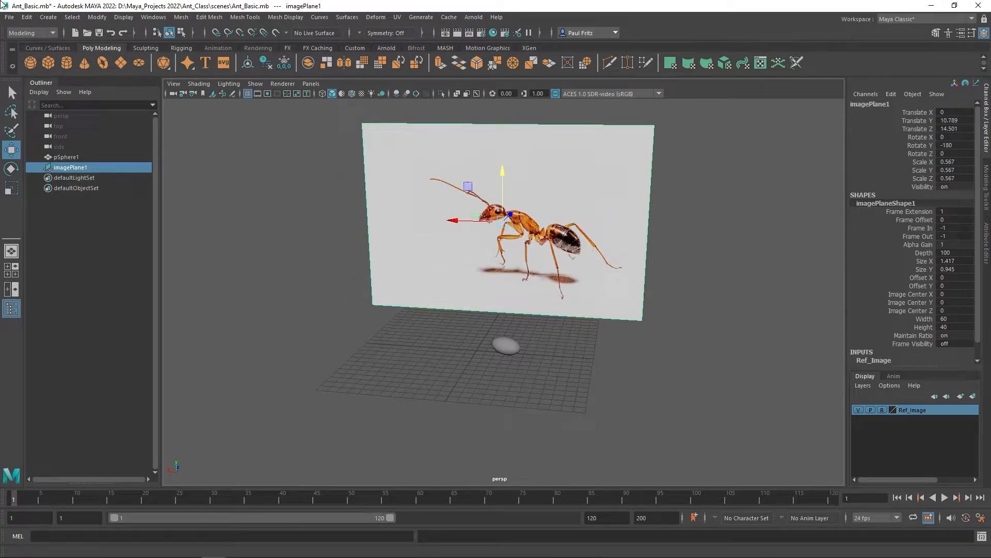
left_click(9, 17)
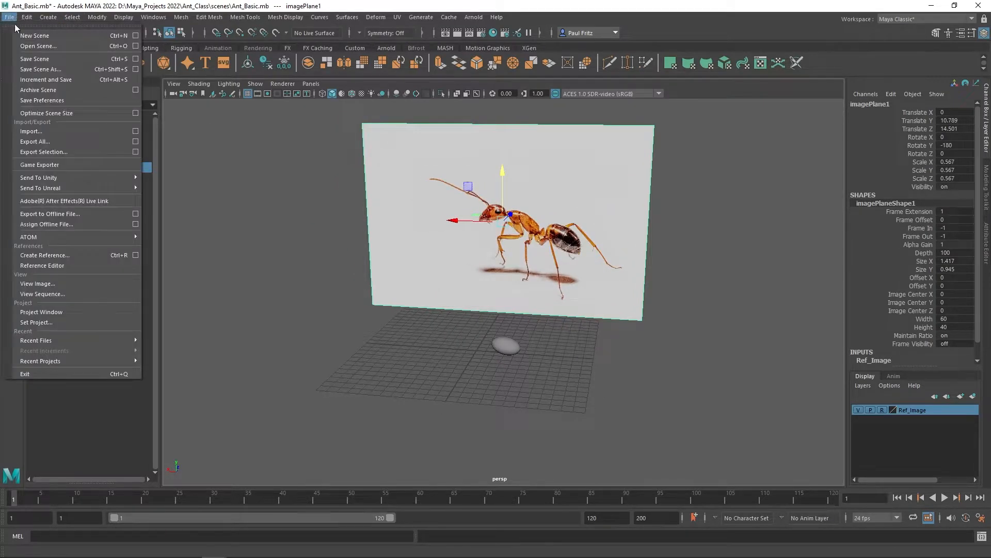
left_click(23, 56)
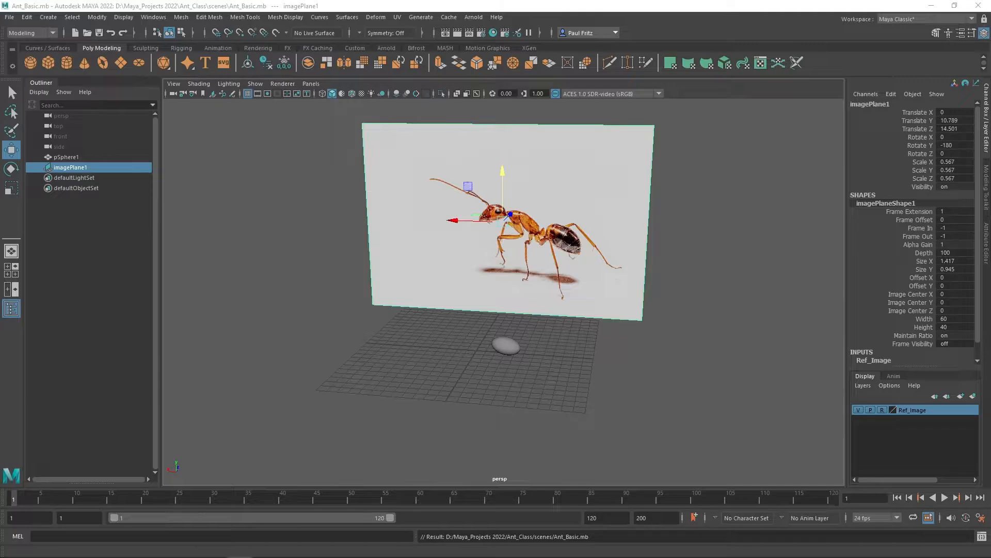
Select the body sphere and compare its shape with the ant's abdomen in the reference photo
left_click_drag(607, 334, 537, 336, "alt")
left_click_drag(385, 290, 394, 326, "alt")
left_click(499, 340)
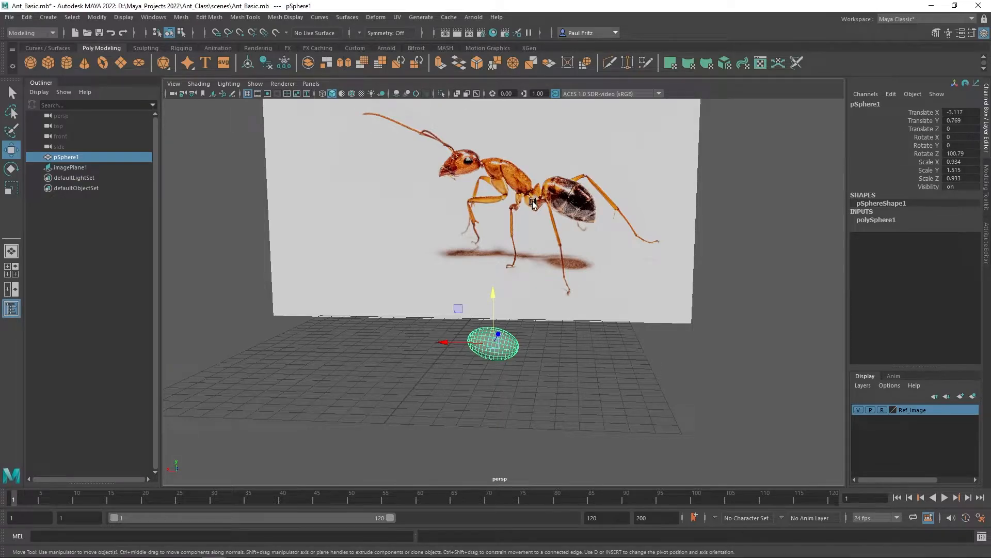
scroll(538, 200, "up", 2)
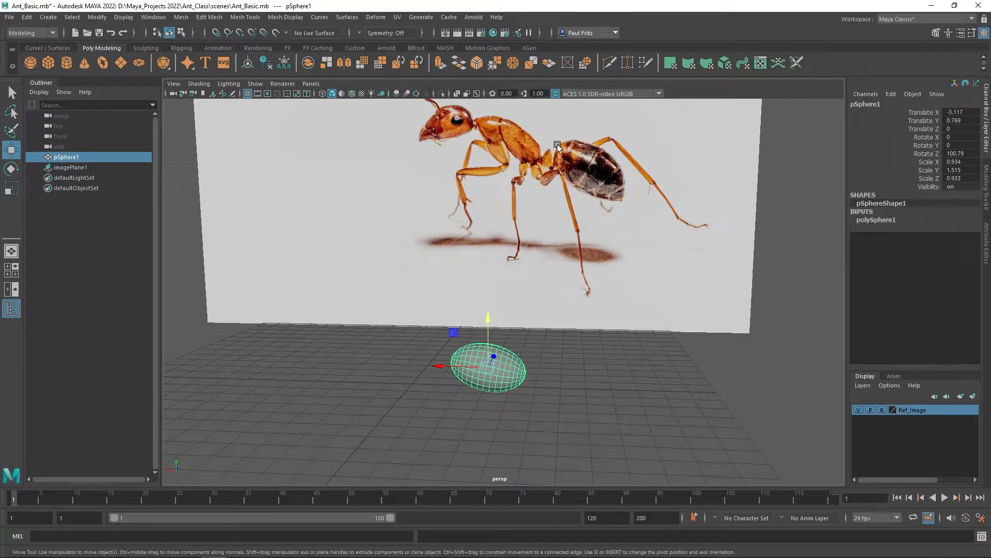
middle_click_drag(501, 234, 559, 249, "alt")
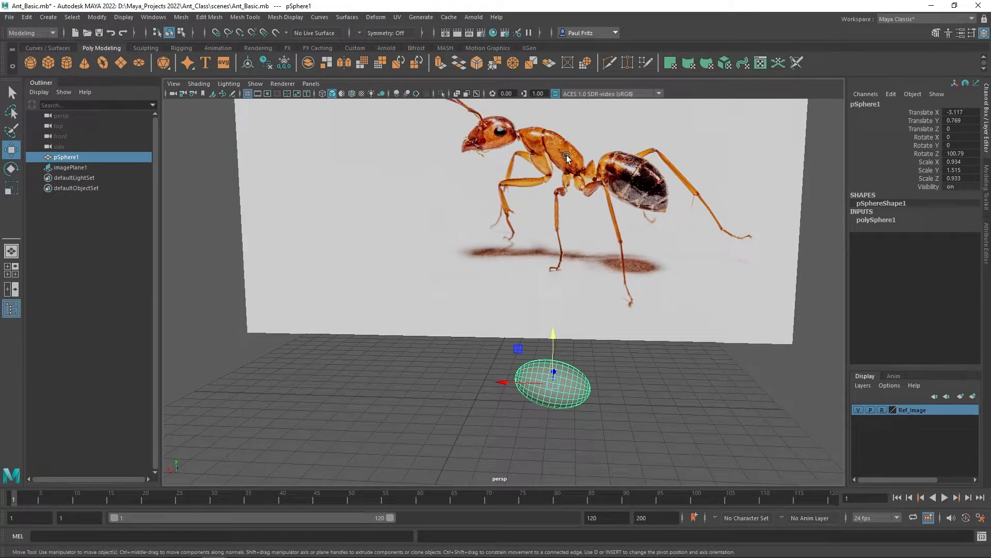
left_click_drag(659, 237, 492, 257, "alt")
right_click_drag(549, 283, 584, 281, "alt")
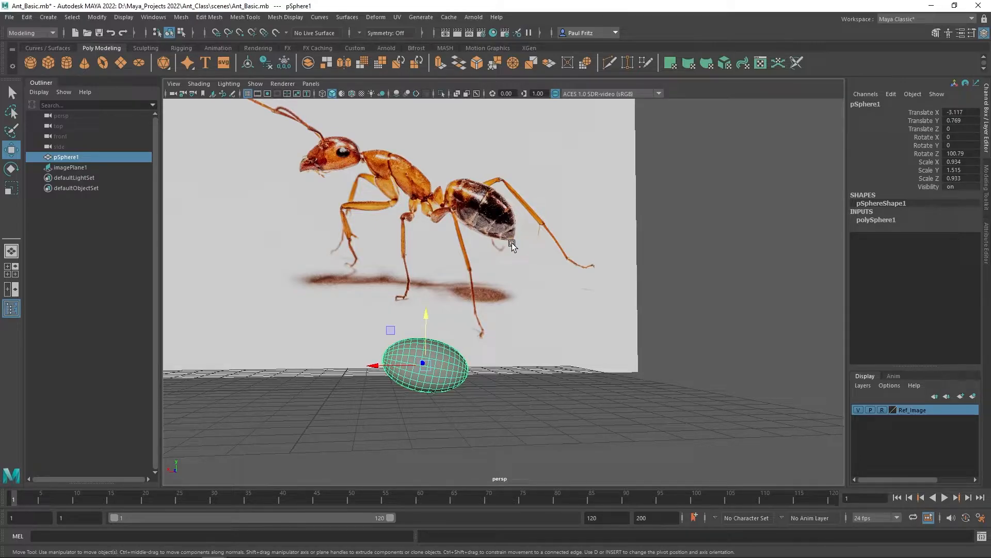
left_click_drag(506, 300, 468, 306, "alt")
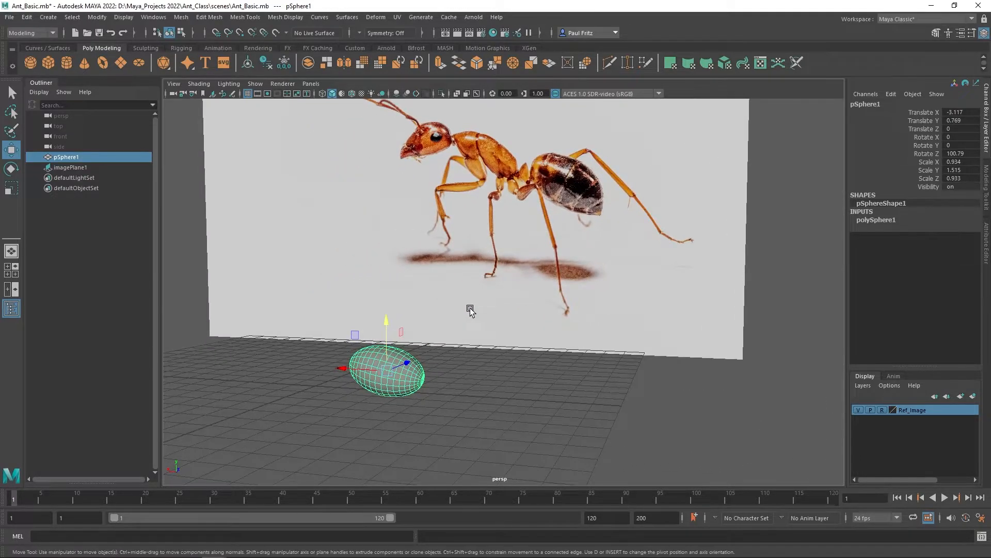
middle_click_drag(468, 306, 481, 265, "alt")
Switch the body sphere to vertex component mode at close range
scroll(480, 263, "up", 3)
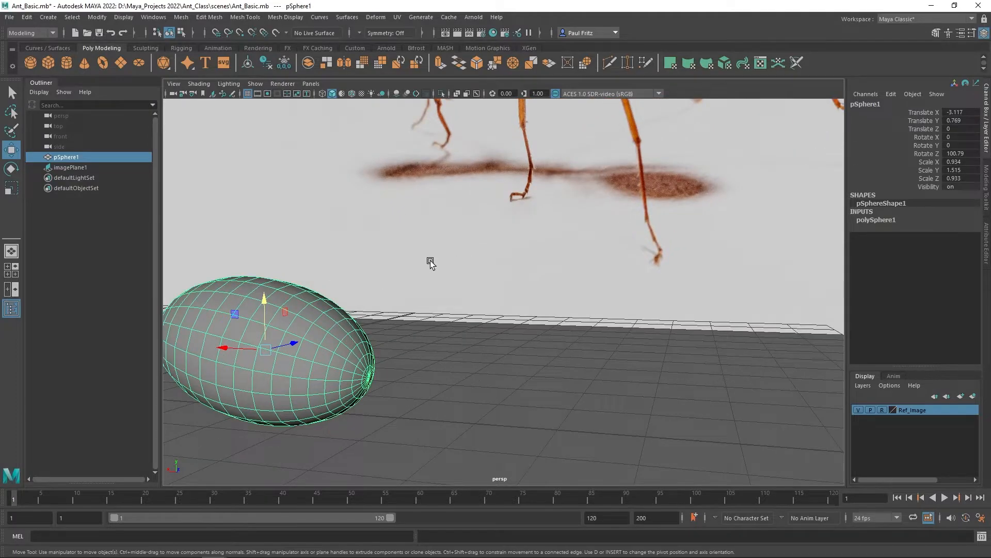
scroll(519, 211, "up", 1)
left_click_drag(519, 211, 500, 248, "alt")
right_click(506, 256)
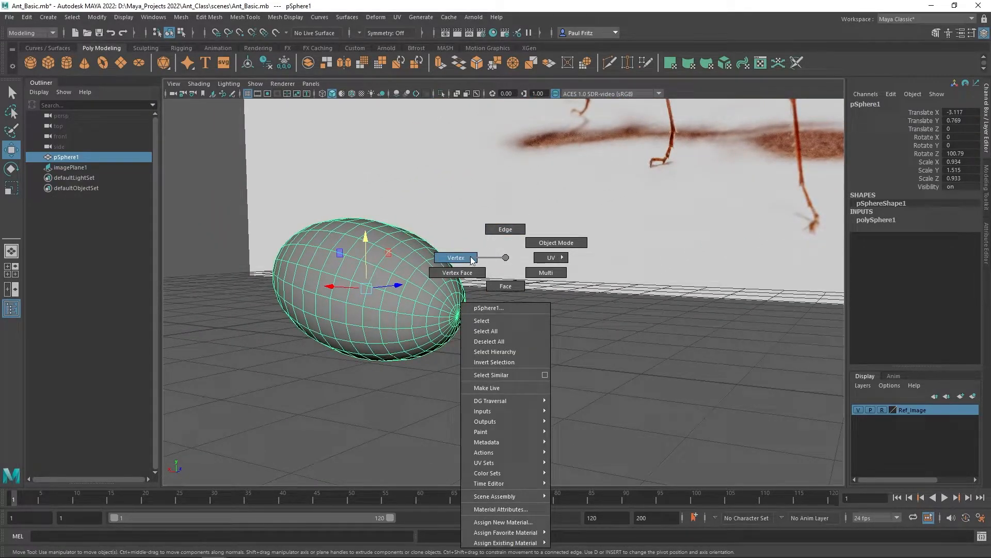
right_click_drag(513, 258, 506, 258)
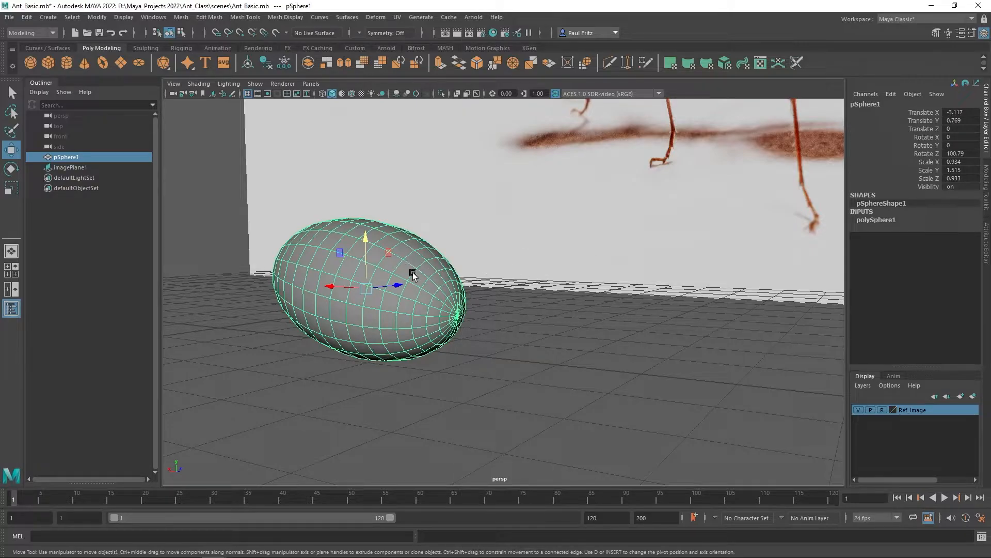
right_click_drag(474, 261, 423, 259)
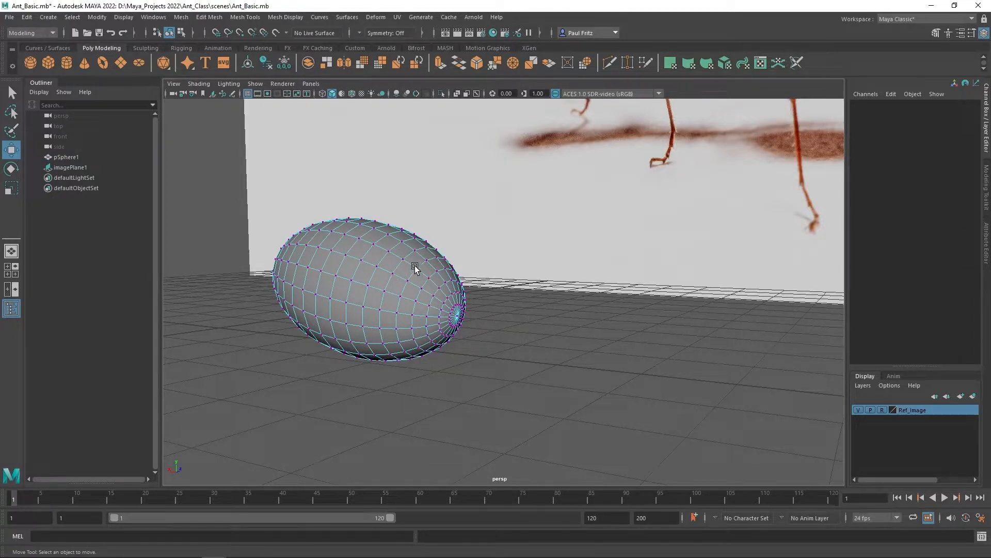
Shrink the Paint Selection brush and paint-select the ring of vertices around the sphere's rear pole
scroll(403, 280, "up", 3)
left_click_drag(401, 291, 375, 288, "alt")
scroll(348, 282, "up", 4)
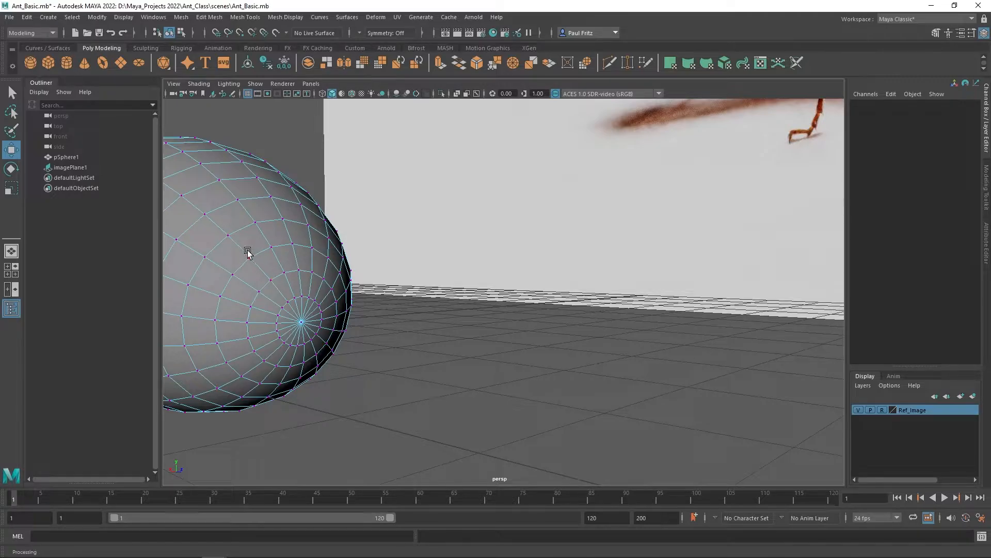
left_click_drag(234, 233, 355, 247, "alt")
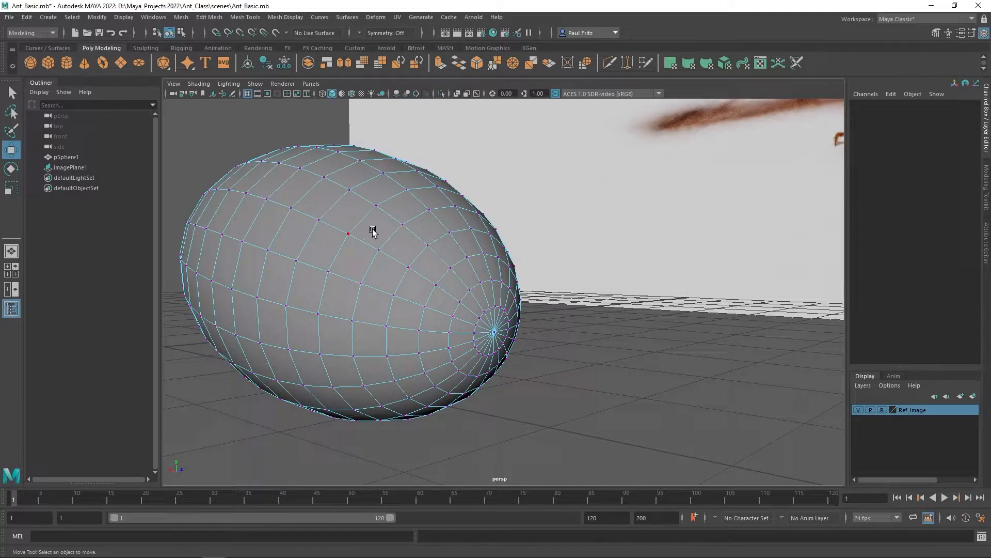
scroll(391, 245, "up", 3)
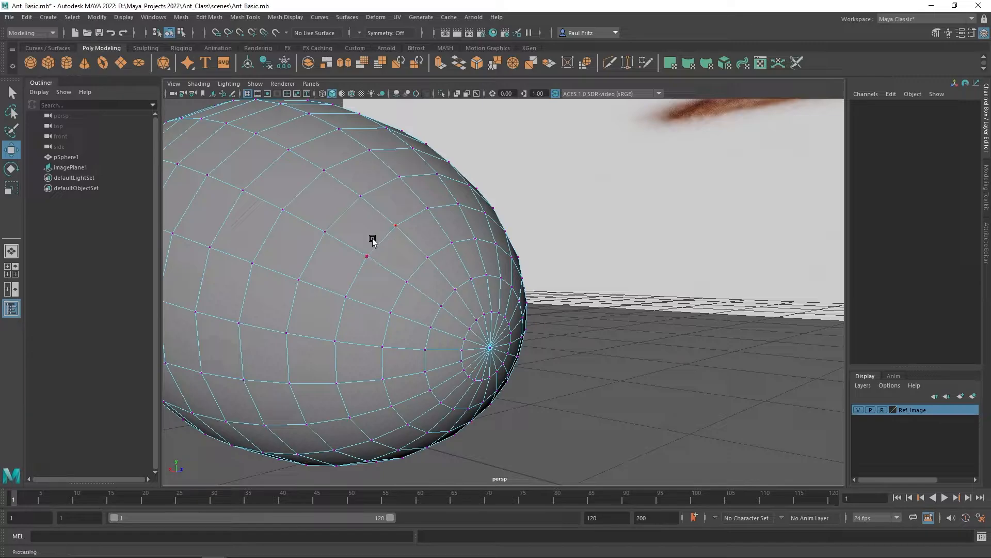
left_click_drag(376, 239, 398, 231, "alt")
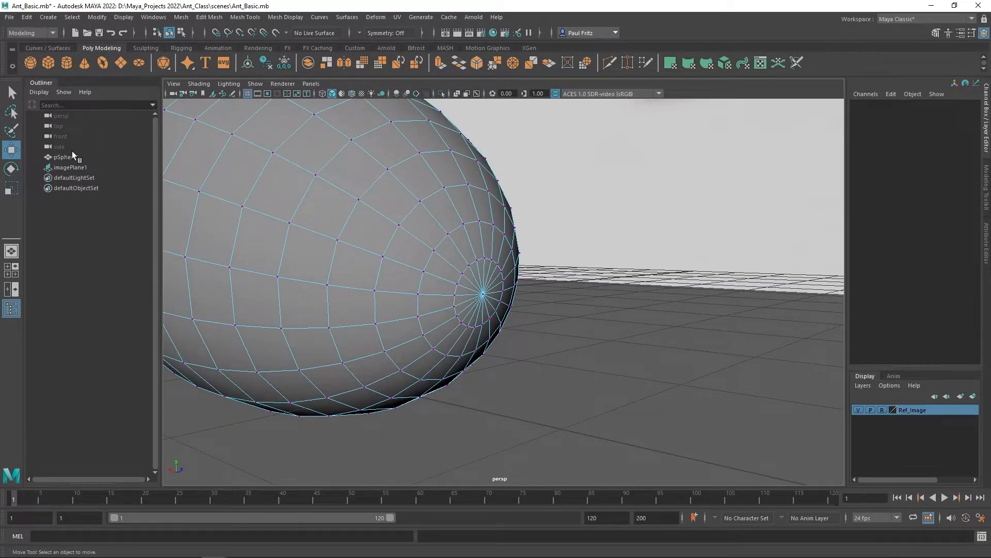
left_click(12, 131)
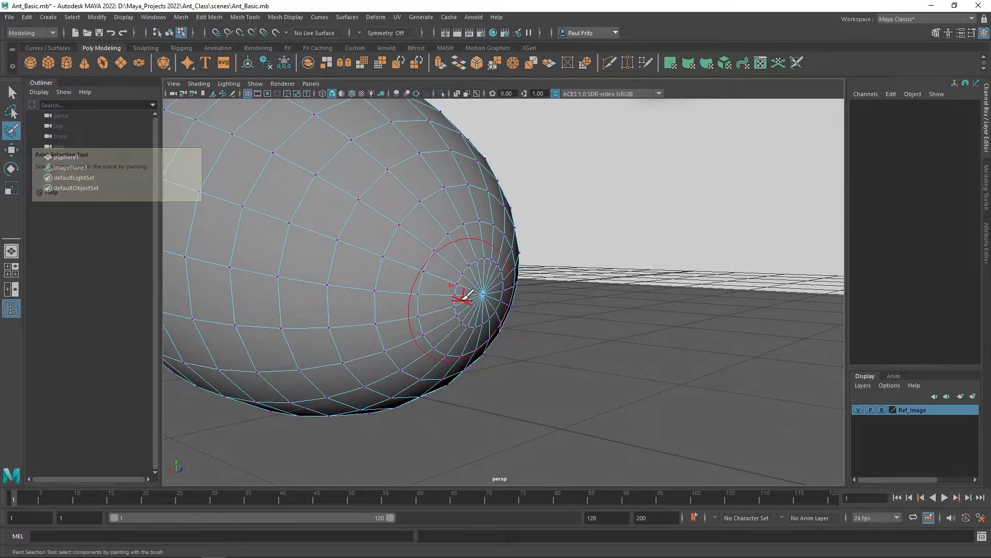
left_click_drag(469, 287, 457, 292)
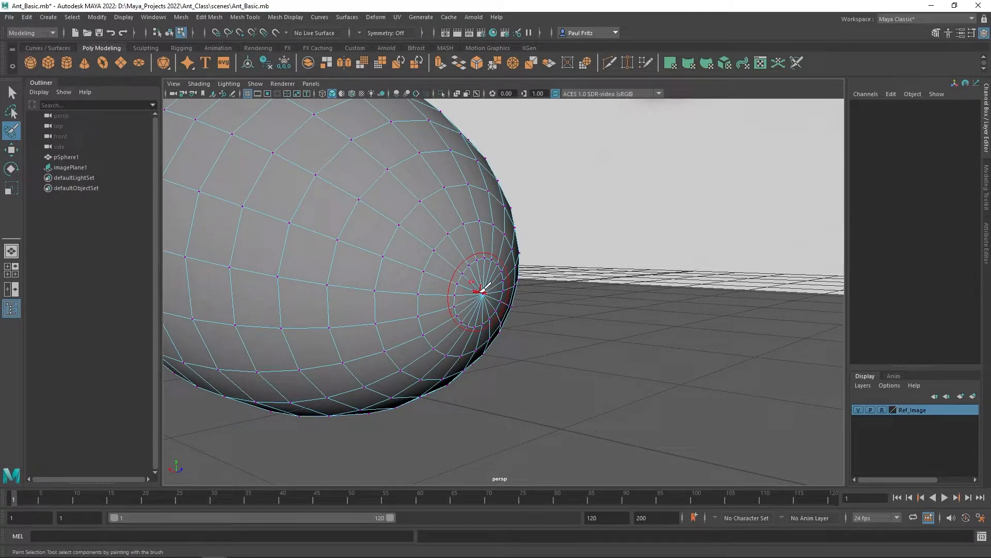
left_click(482, 291)
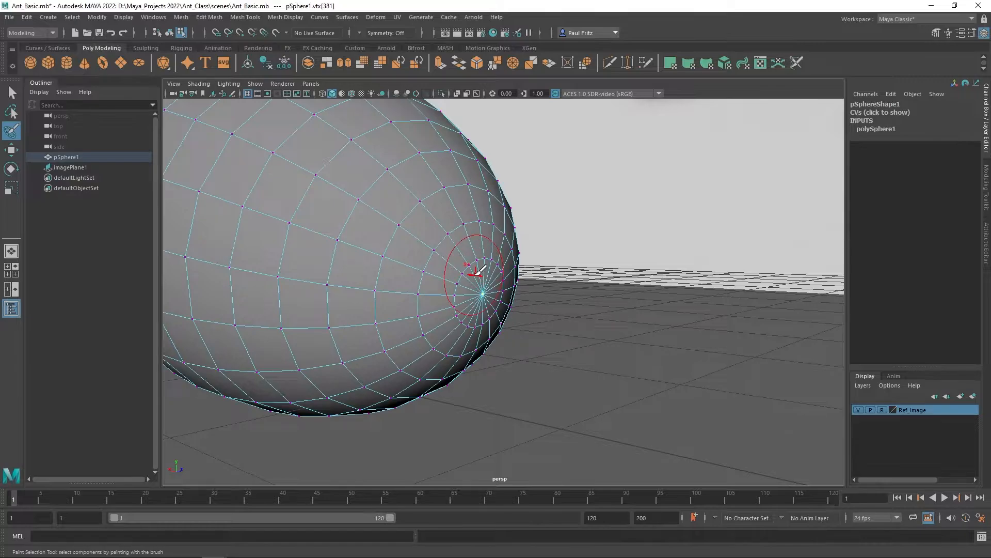
key("shift+period")
mouse_move(484, 313)
left_mouse_down()
mouse_move(496, 298)
mouse_move(490, 279)
left_mouse_up()
mouse_move(622, 263)
left_mouse_down("alt")
mouse_move(537, 276)
mouse_move(427, 254)
mouse_move(392, 284)
mouse_move(537, 287)
mouse_move(626, 268)
left_mouse_up("alt")
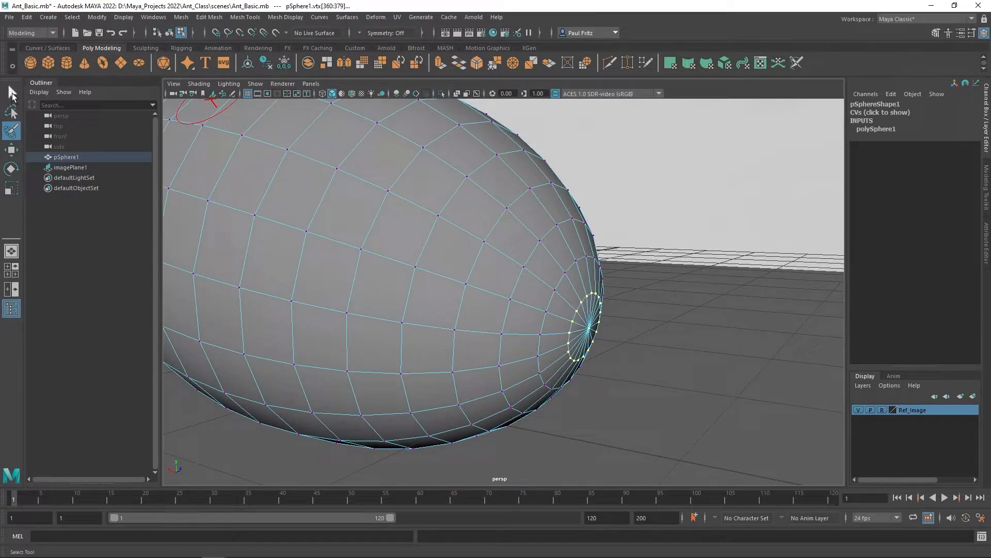
Box-select the vertices across the middle of the sphere with the Select tool and check which rows are included
left_click(12, 95)
scroll(683, 296, "down", 3)
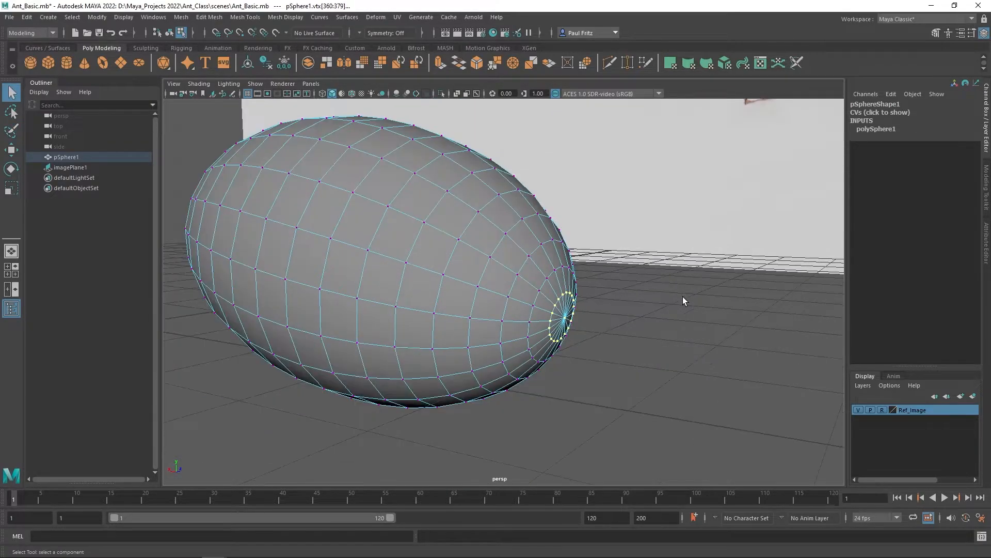
left_click_drag(663, 302, 725, 306, "alt")
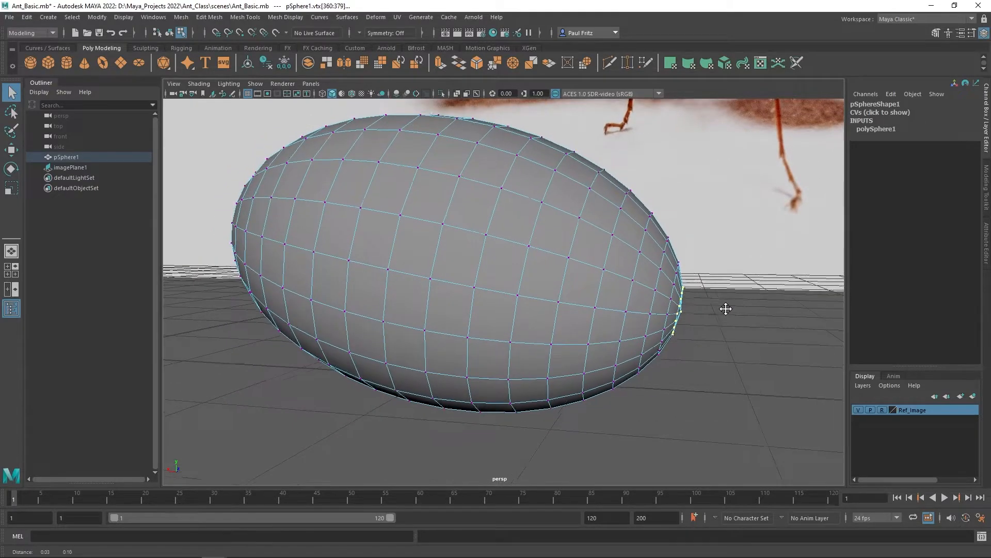
left_click_drag(436, 276, 448, 281, "alt")
scroll(448, 278, "down", 3)
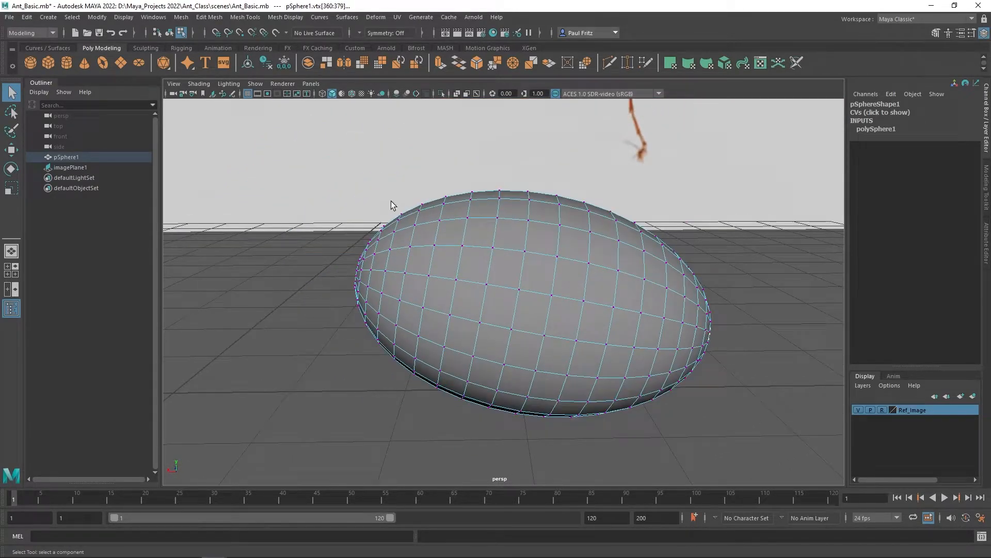
left_click_drag(383, 190, 658, 391)
left_click_drag(749, 364, 663, 357, "alt")
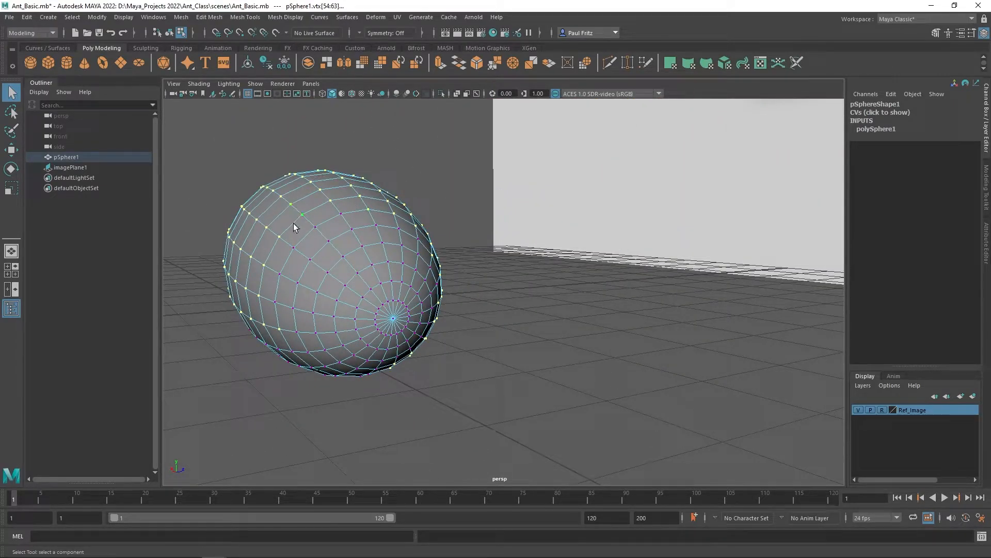
left_click_drag(289, 238, 363, 251, "alt")
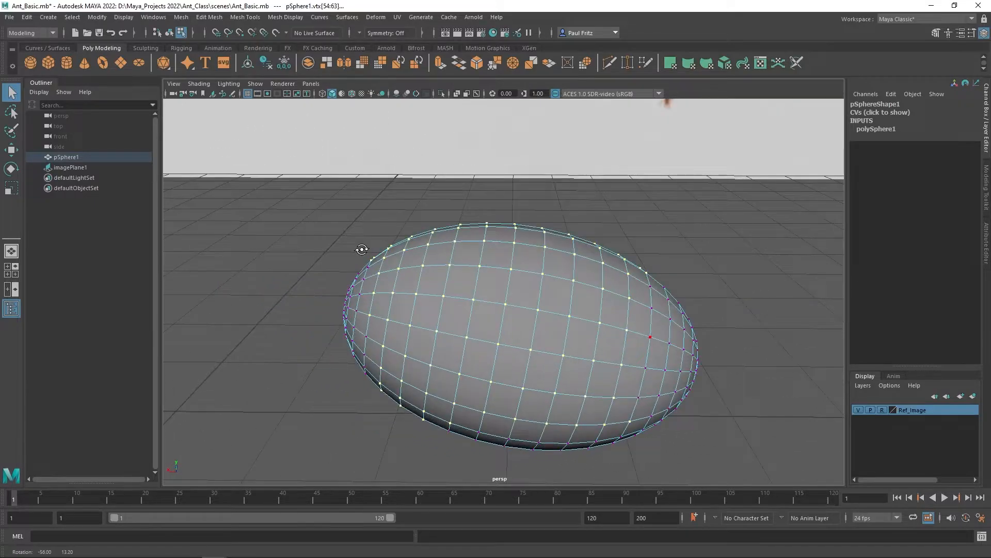
mouse_move(450, 259)
left_mouse_down("alt")
mouse_move(237, 261)
mouse_move(378, 271)
mouse_move(394, 258)
left_mouse_up("alt")
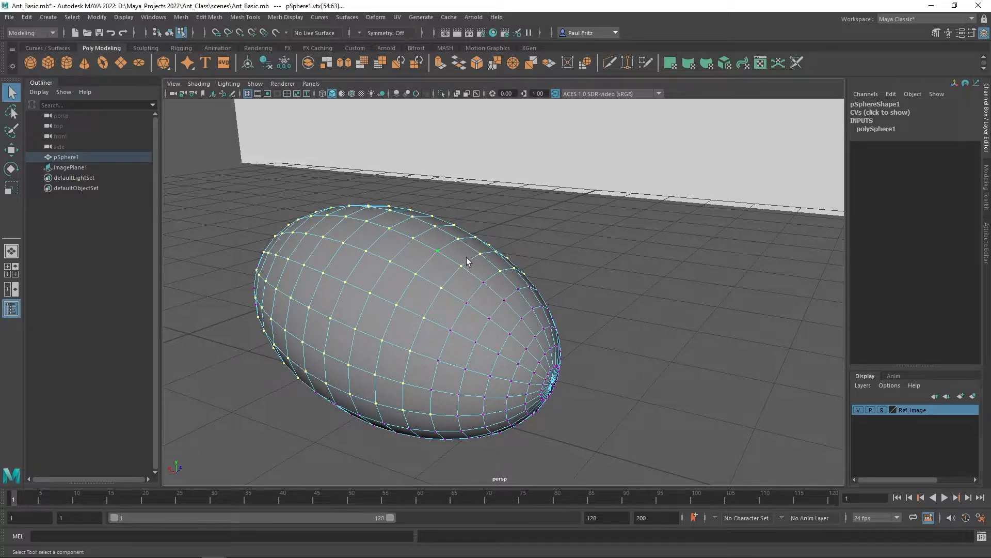
Select the ring of vertices around the sphere's rear pole and move it slightly outward along X
middle_click_drag(562, 237, 571, 157, "alt")
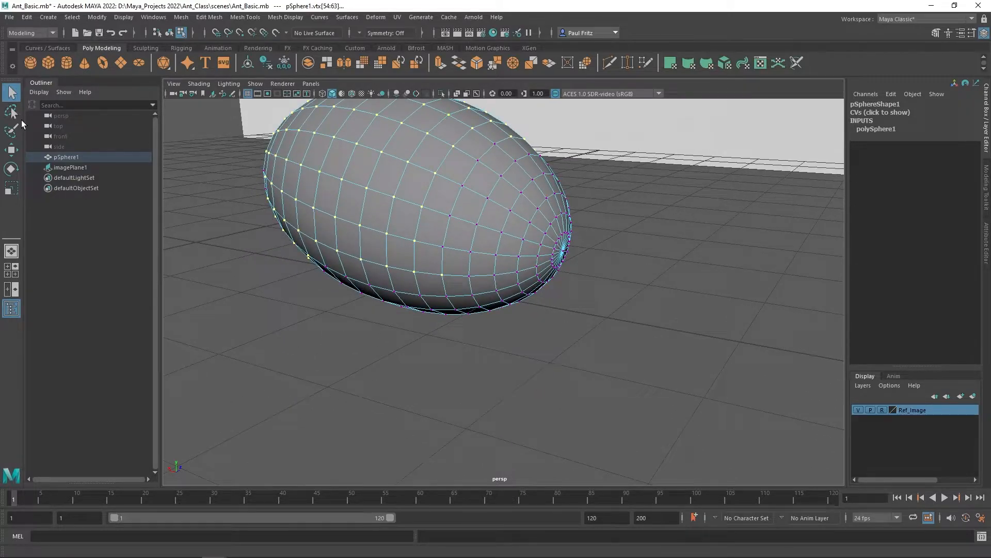
left_click(563, 253)
key("shift+period")
left_click_drag(639, 268, 553, 232, "alt")
left_click_drag(521, 185, 567, 236, "alt")
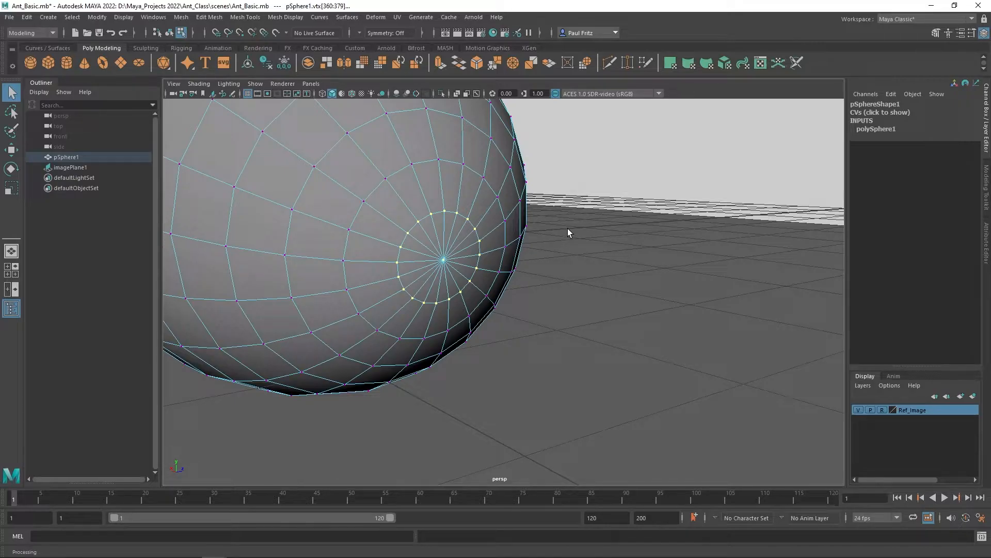
left_click_drag(544, 304, 593, 294, "alt")
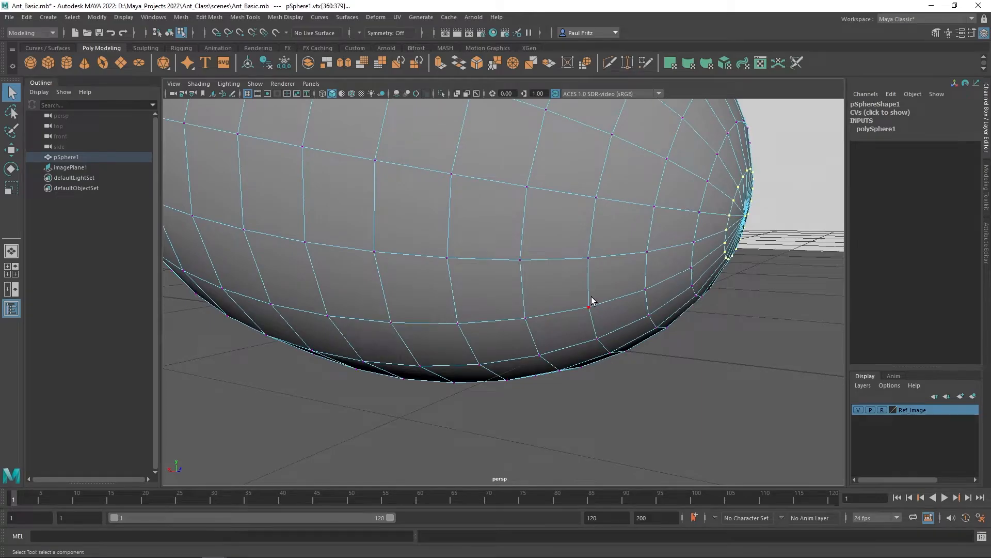
key("w")
left_click_drag(693, 215, 702, 215)
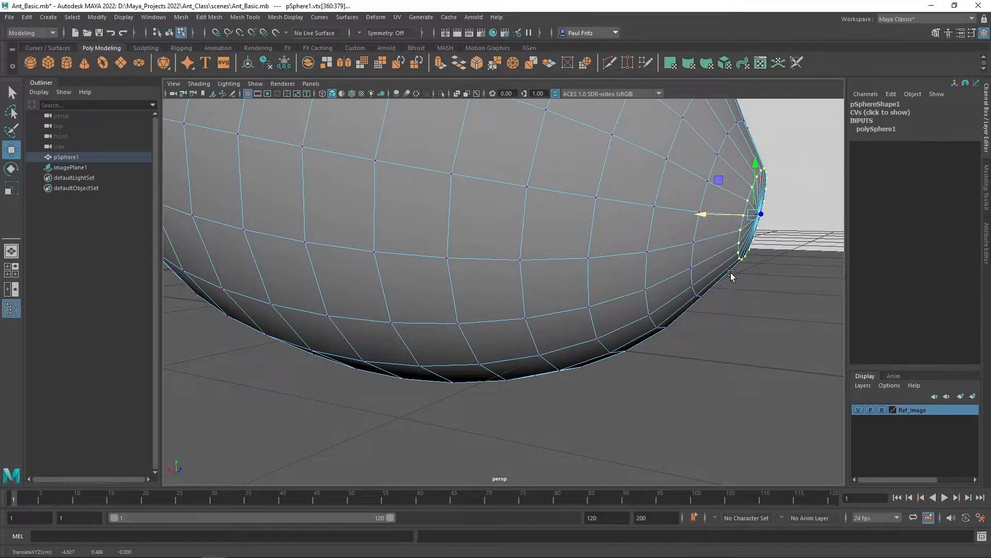
Select the single pole vertex at the sphere's rear end and pull it outward along X into a pointed tip
left_click_drag(726, 304, 700, 310, "alt")
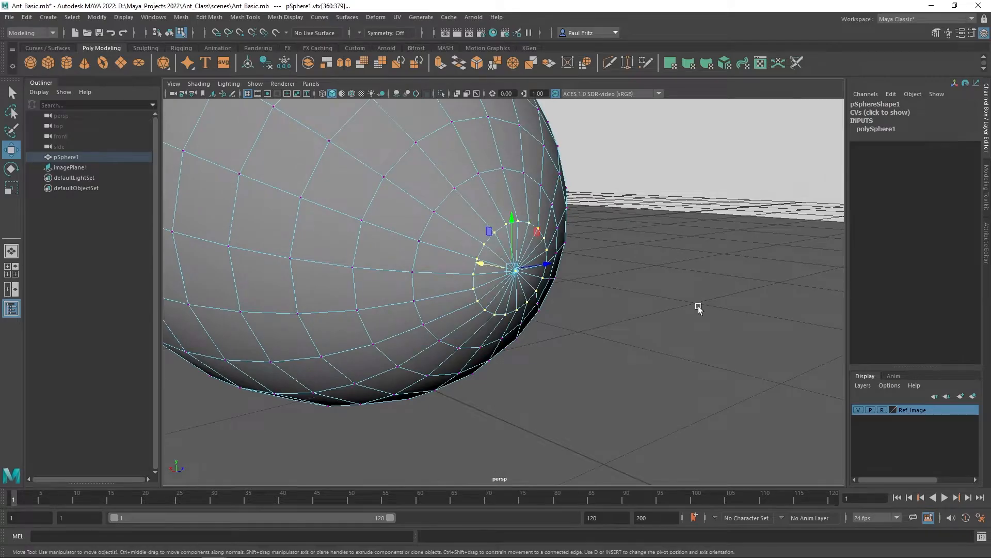
left_click(12, 93)
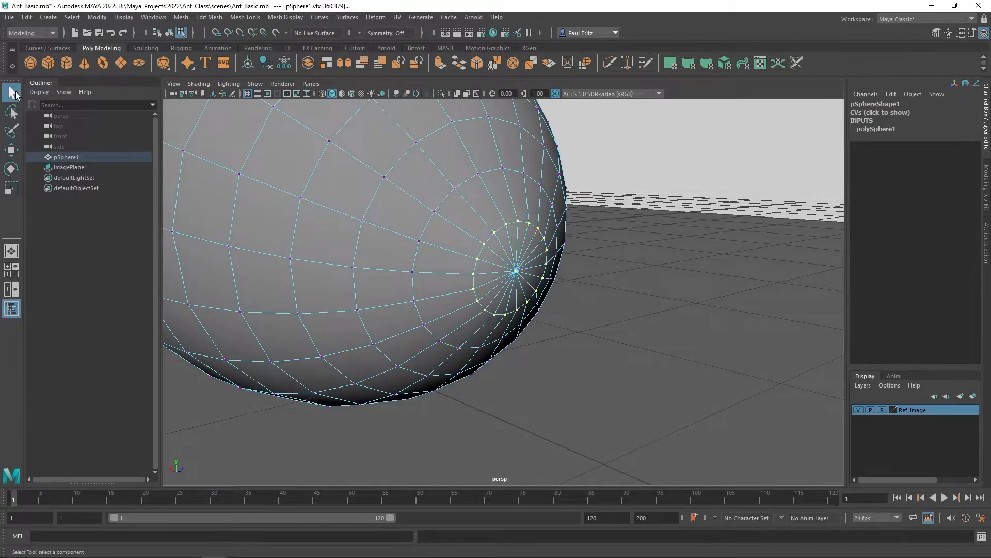
left_click(516, 271)
left_click_drag(555, 326, 576, 325, "alt")
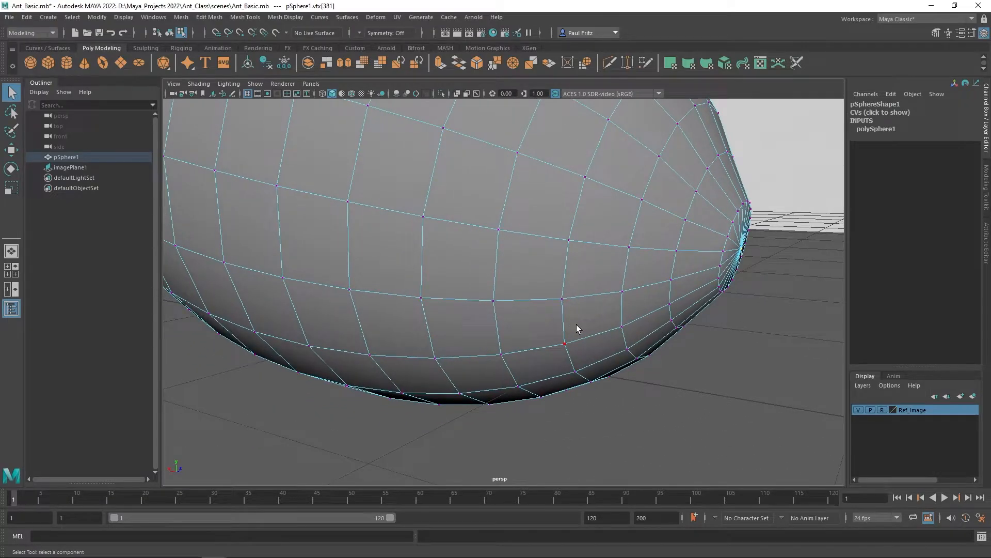
key("w")
left_click_drag(688, 243, 711, 247)
Compare the sphere's pointed rear end with the abdomen in the ant photo from several angles
scroll(744, 280, "down", 10)
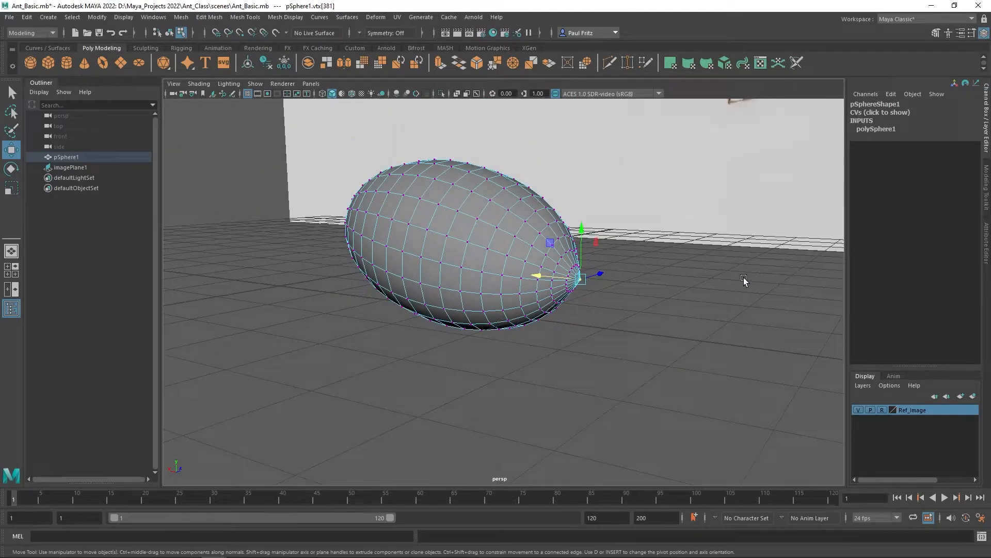
middle_click_drag(747, 201, 513, 371, "alt")
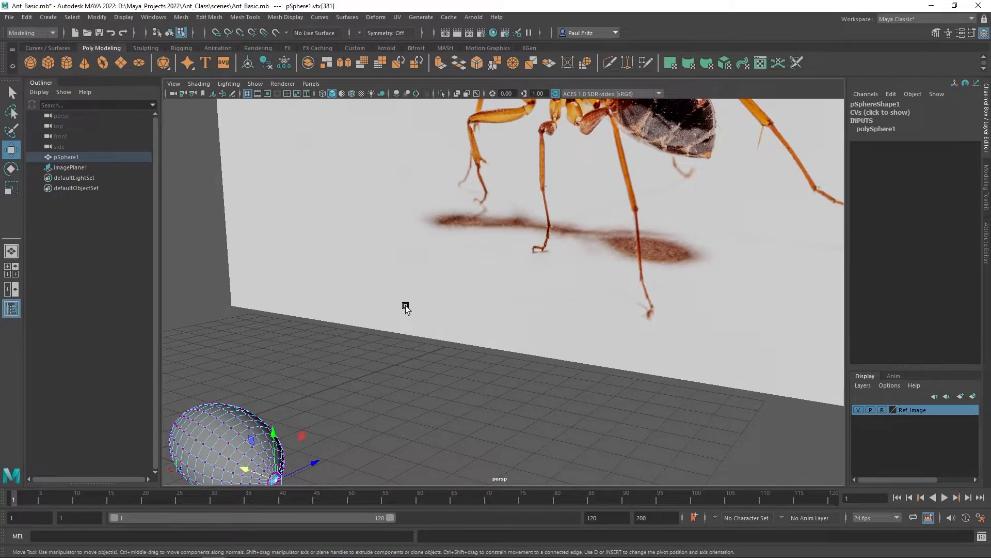
left_click_drag(407, 301, 417, 287, "alt")
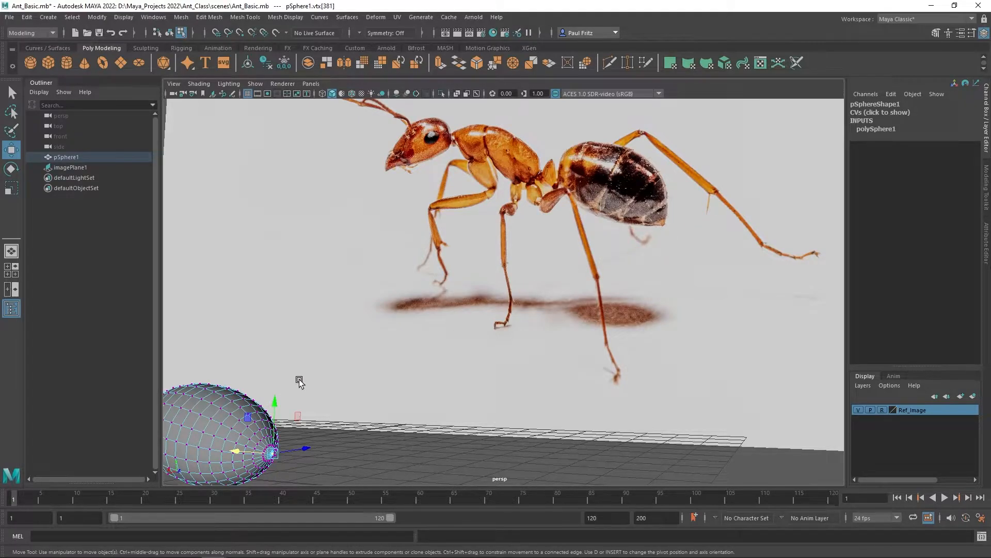
scroll(351, 348, "down", 2)
middle_click_drag(350, 342, 369, 291, "alt")
scroll(368, 291, "up", 2)
left_click_drag(330, 281, 380, 277, "alt")
middle_click_drag(380, 276, 400, 258, "alt")
left_click_drag(399, 257, 376, 272, "alt")
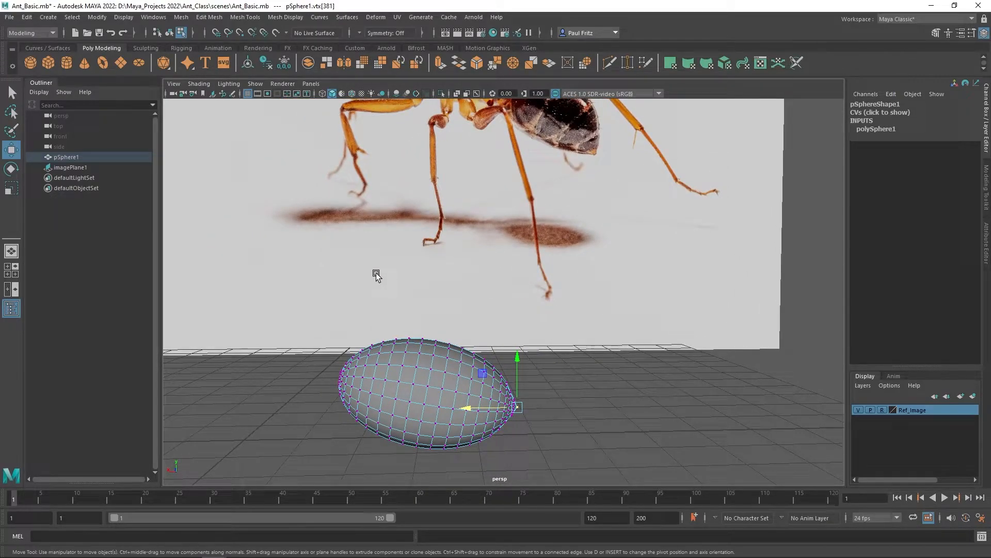
middle_click_drag(376, 292, 429, 237, "alt")
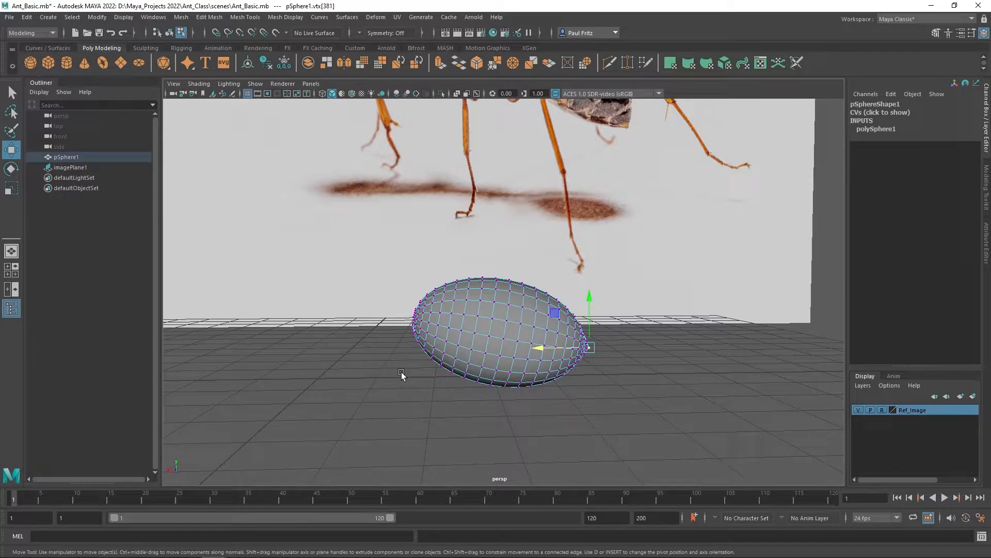
Return the pointed abdomen sphere to object mode and rename it Lower_Body
middle_click_drag(396, 368, 396, 335, "alt")
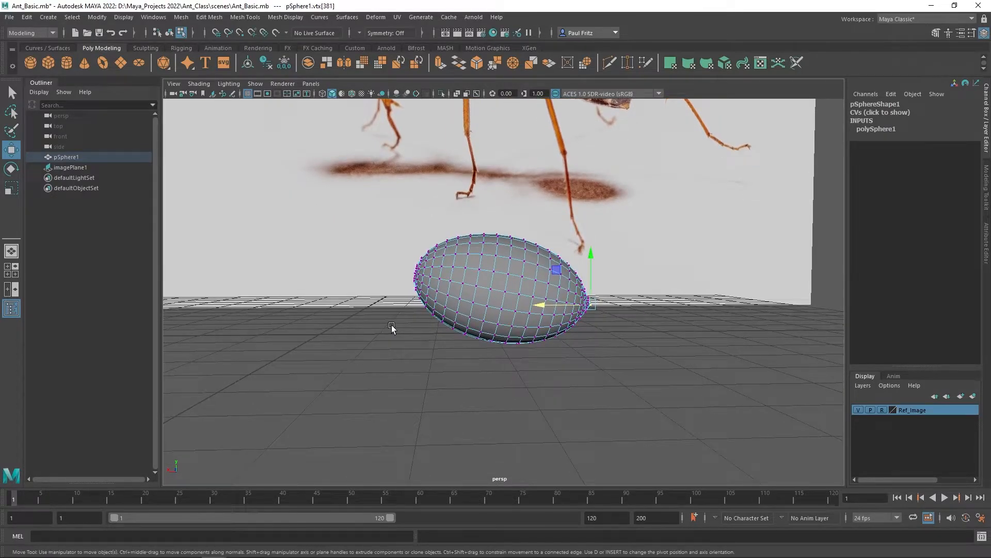
left_click_drag(391, 324, 386, 326, "alt")
scroll(385, 326, "down", 5)
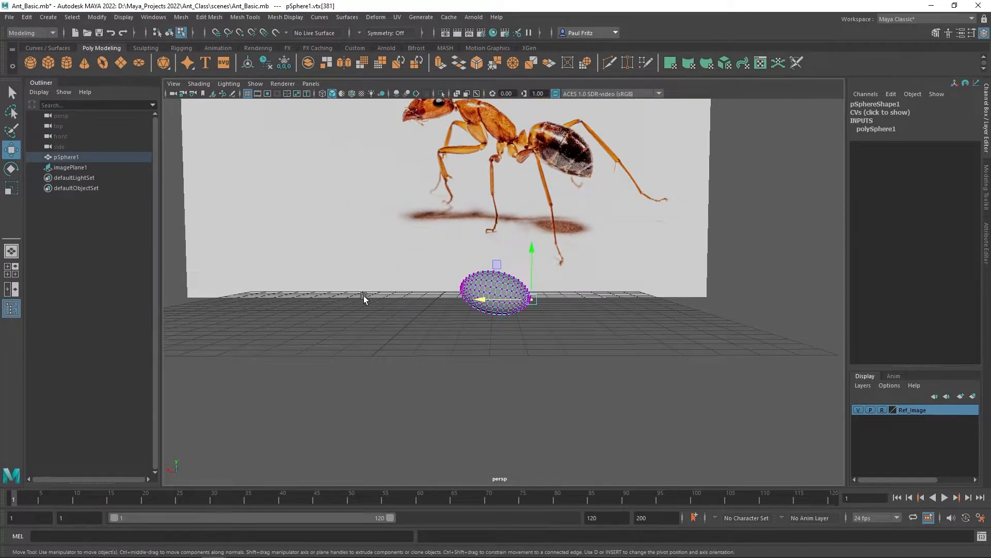
scroll(364, 296, "up", 3)
key("q")
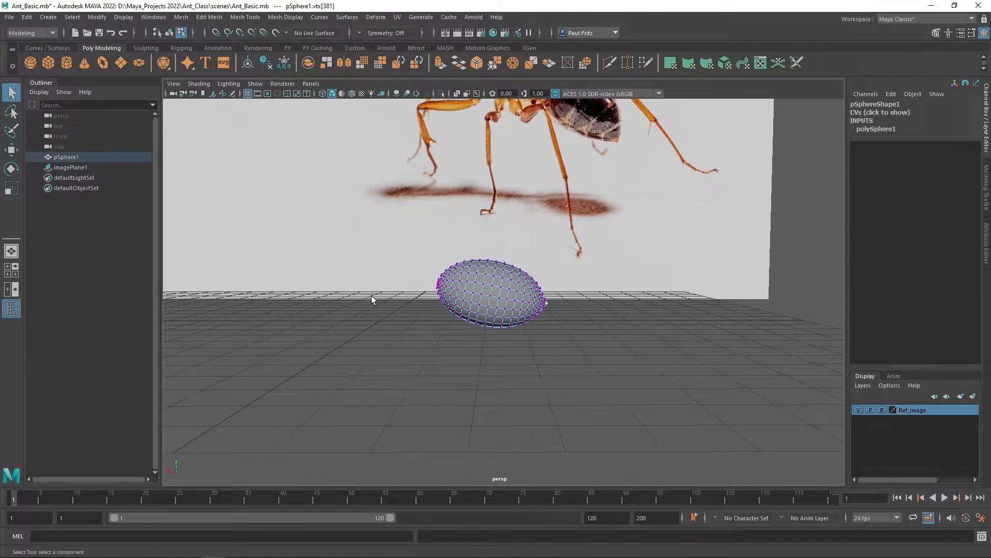
right_click_drag(360, 263, 392, 245)
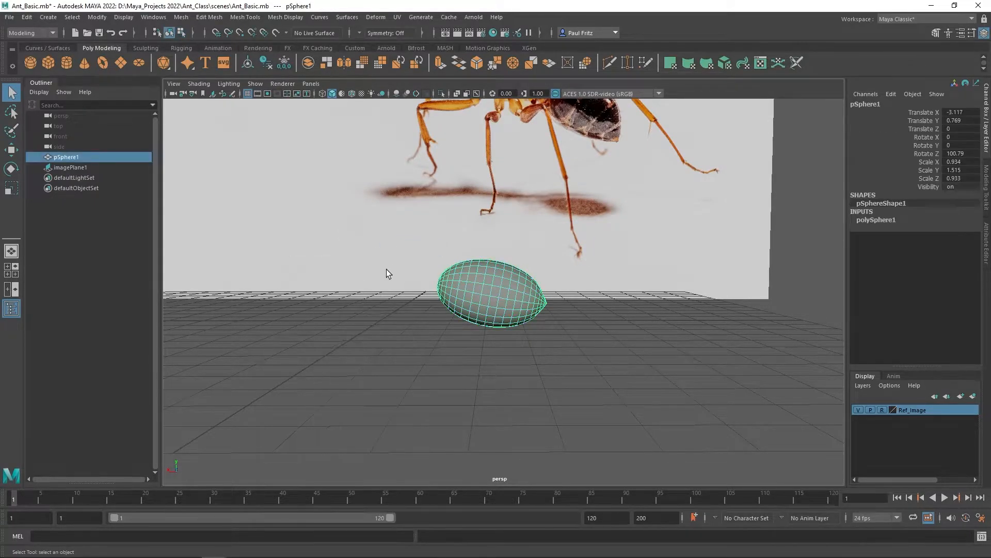
double_click(67, 156)
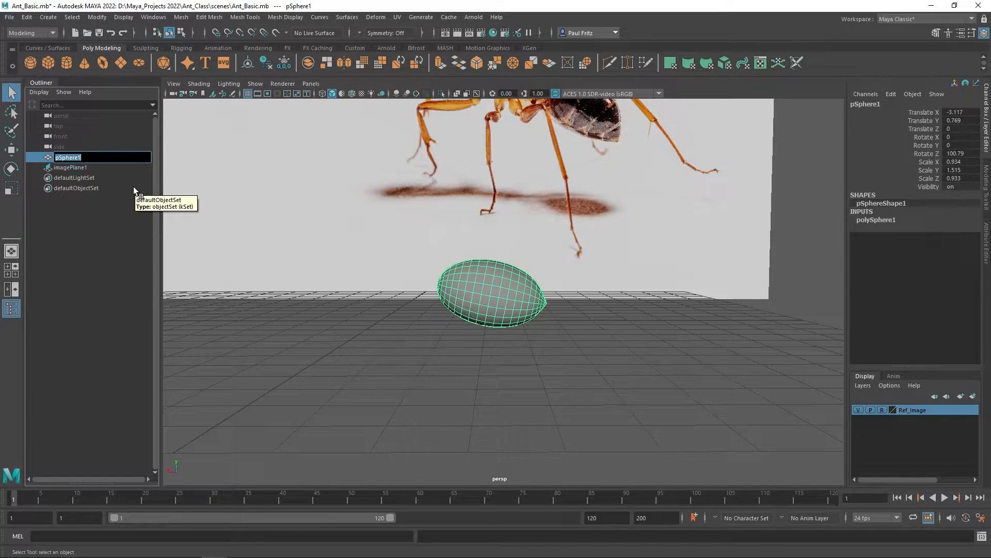
type("Lower_Body")
key("Return")
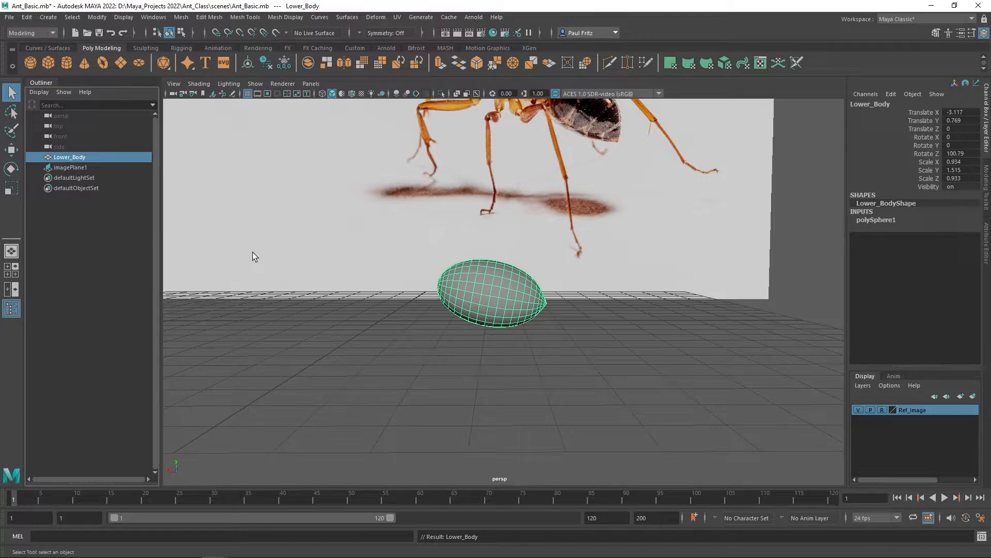
Create a second polygon sphere for the ant's mid-body and raise it to about 1.44 in Y
scroll(374, 253, "down", 5)
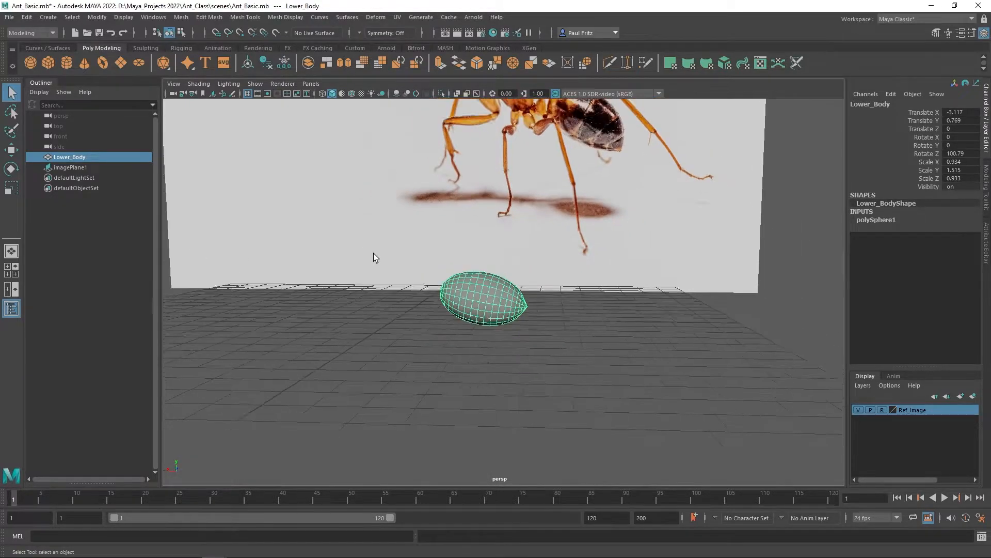
middle_click_drag(371, 248, 378, 258, "alt")
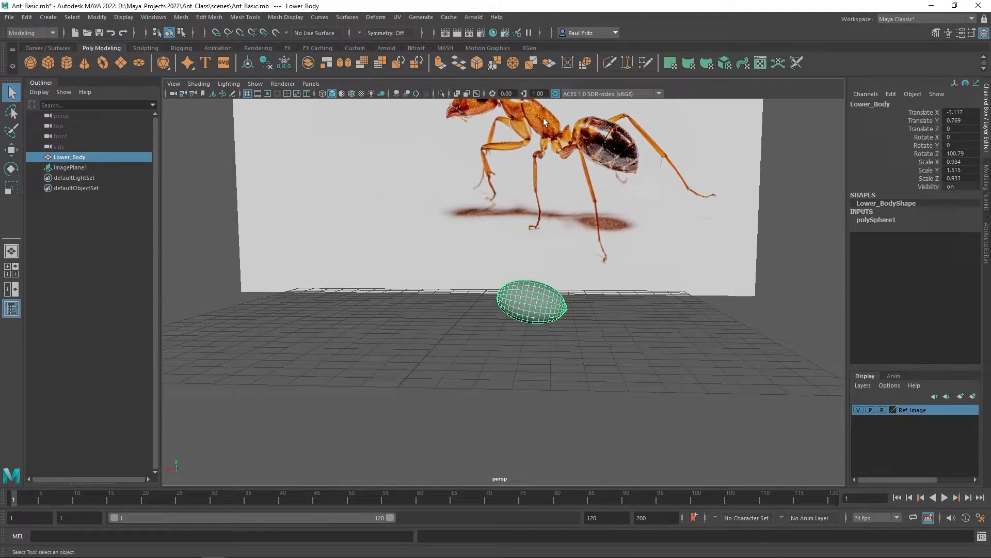
middle_click_drag(530, 135, 507, 145, "alt")
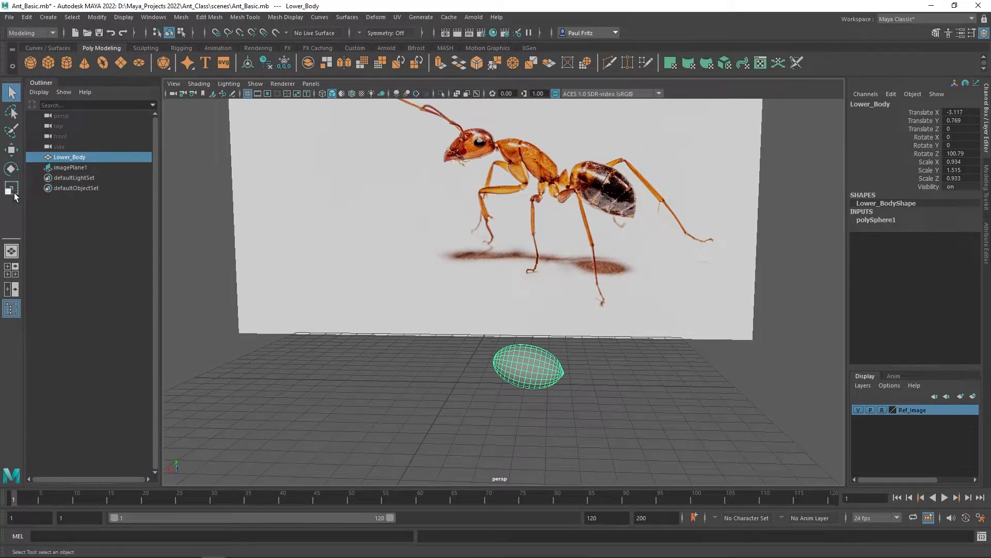
left_click(30, 64)
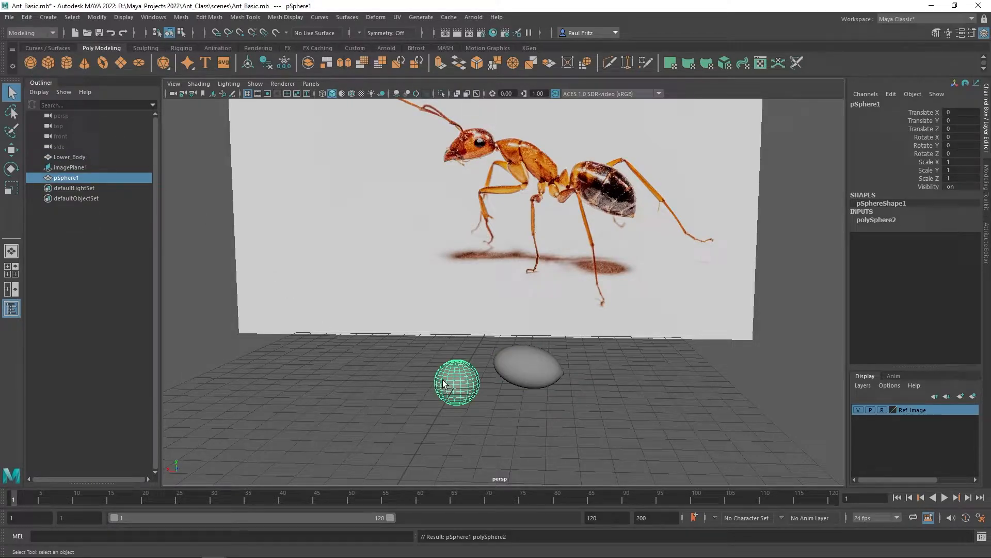
key("w")
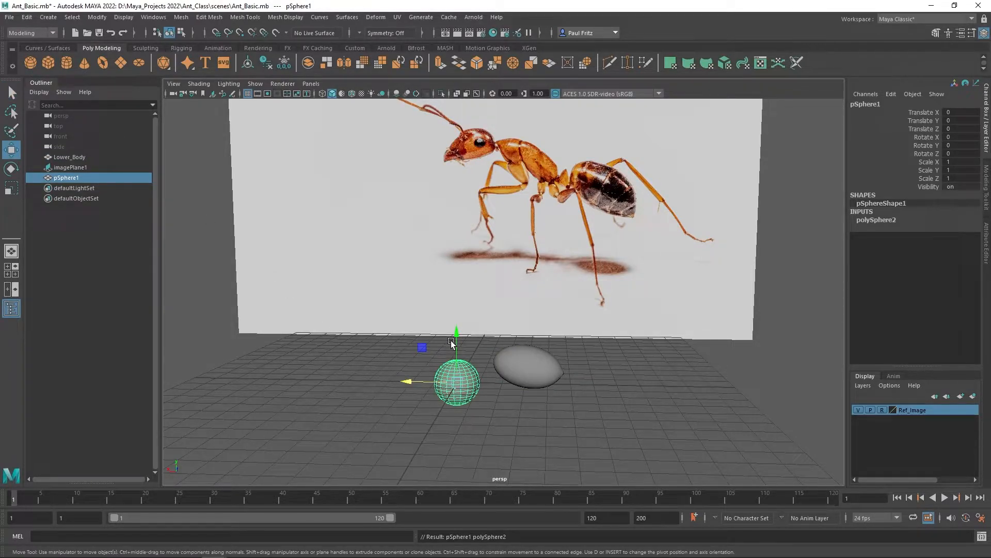
left_click_drag(456, 341, 455, 308)
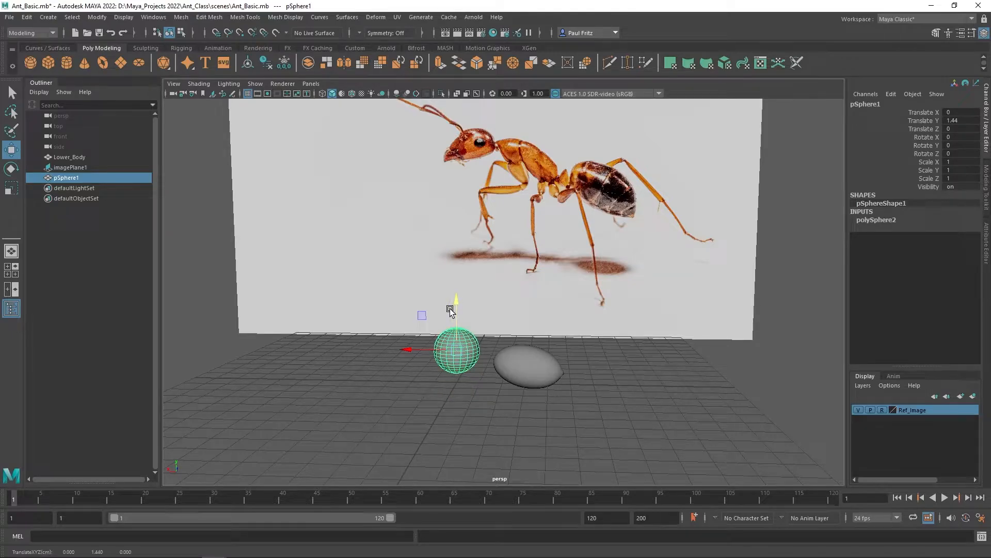
Rotate the new sphere to about -67 degrees around Z and stretch it to a Y scale of about 1.356
key("e")
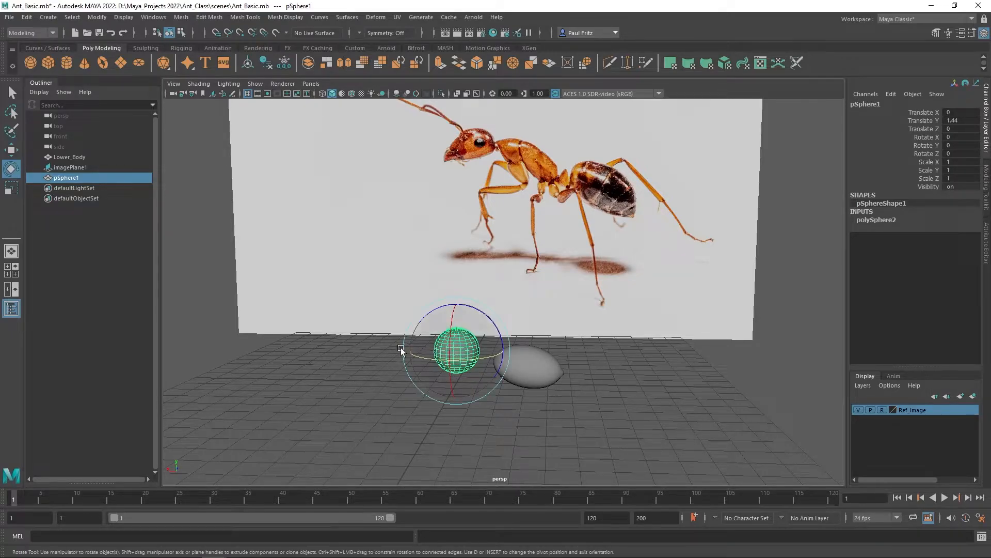
left_click_drag(342, 345, 402, 299, "alt")
left_click_drag(316, 331, 356, 338, "alt")
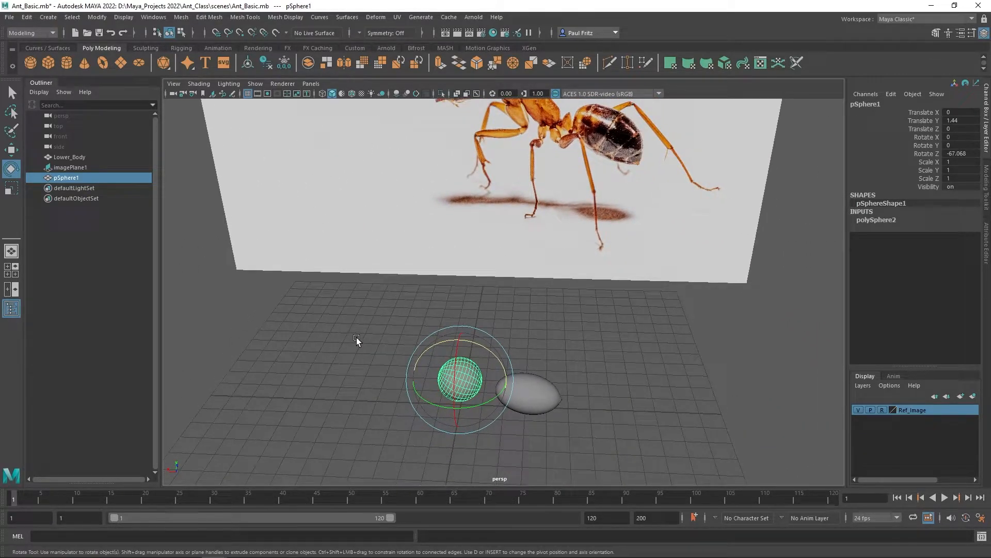
key("r")
middle_click_drag(417, 361, 401, 355)
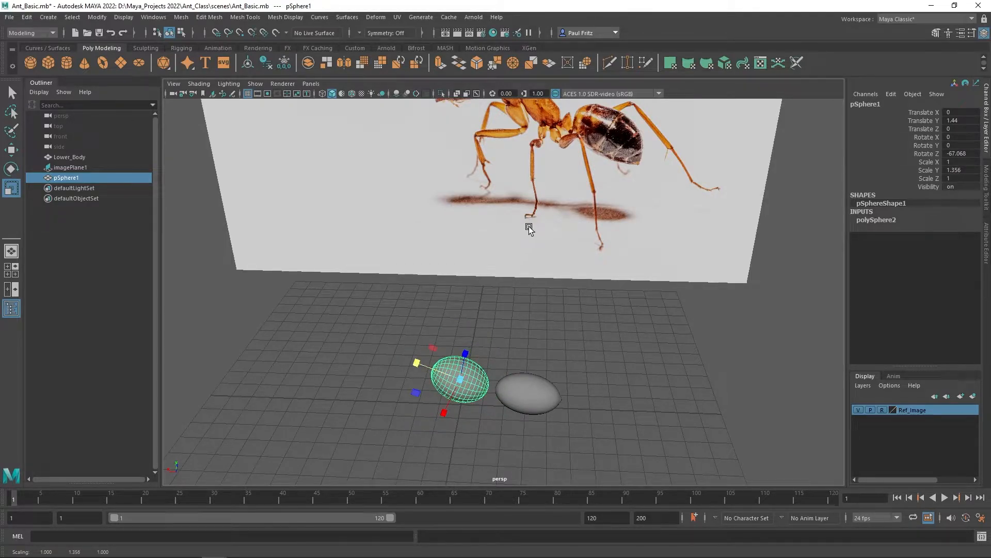
Narrow the new sphere to about 0.656 in Z scale and 0.699 in X scale, following the mid-body in the photo
middle_click_drag(528, 225, 526, 255, "alt")
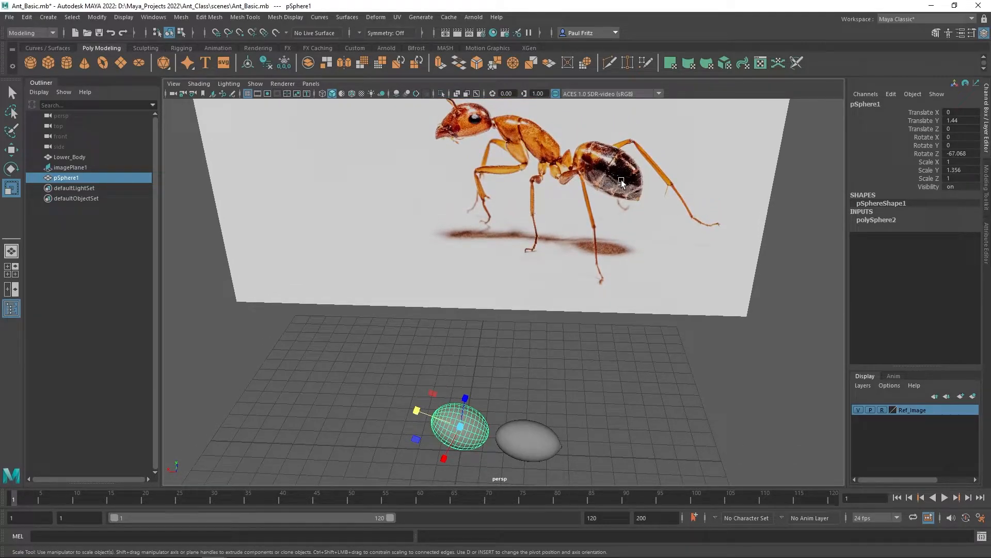
left_click_drag(582, 222, 708, 190, "alt")
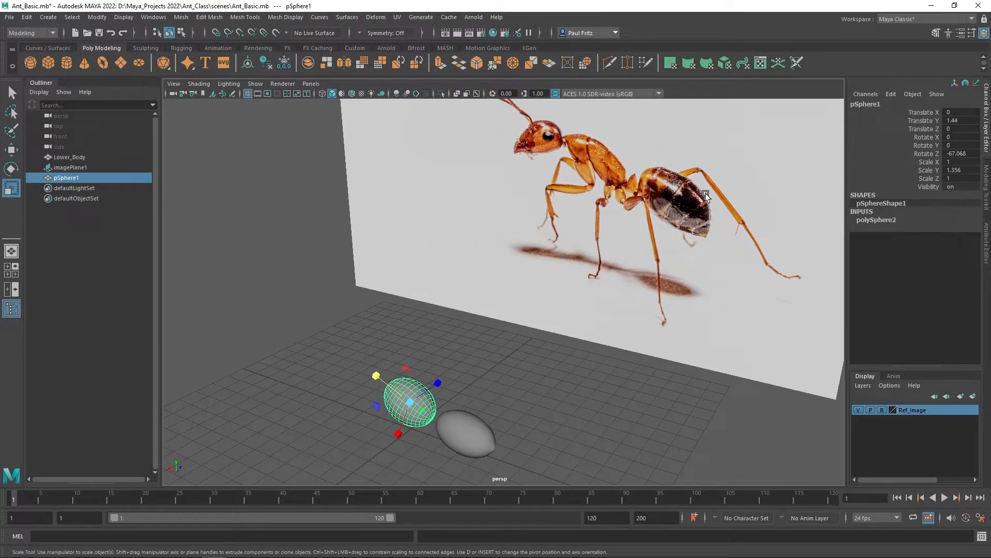
left_click_drag(495, 347, 381, 317, "alt")
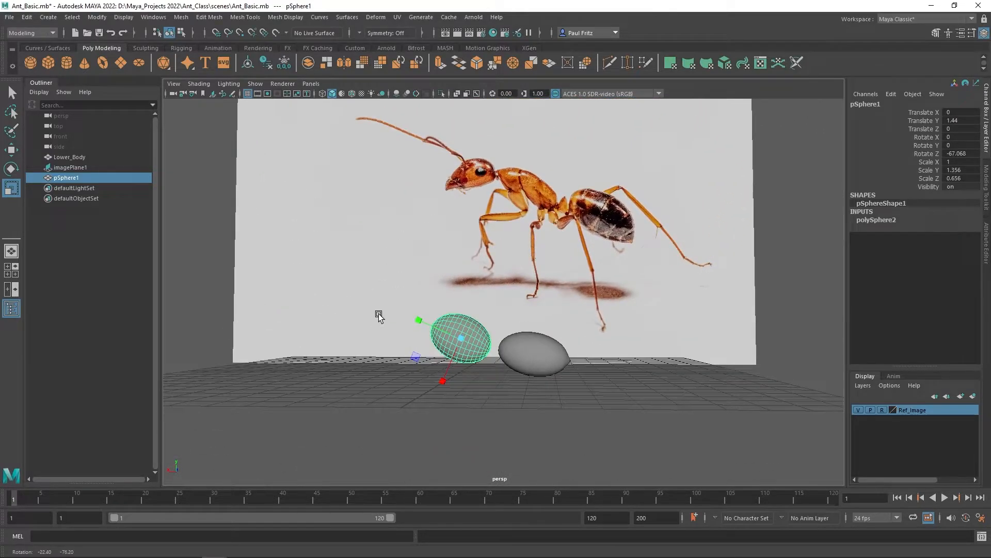
left_click_drag(439, 379, 445, 373)
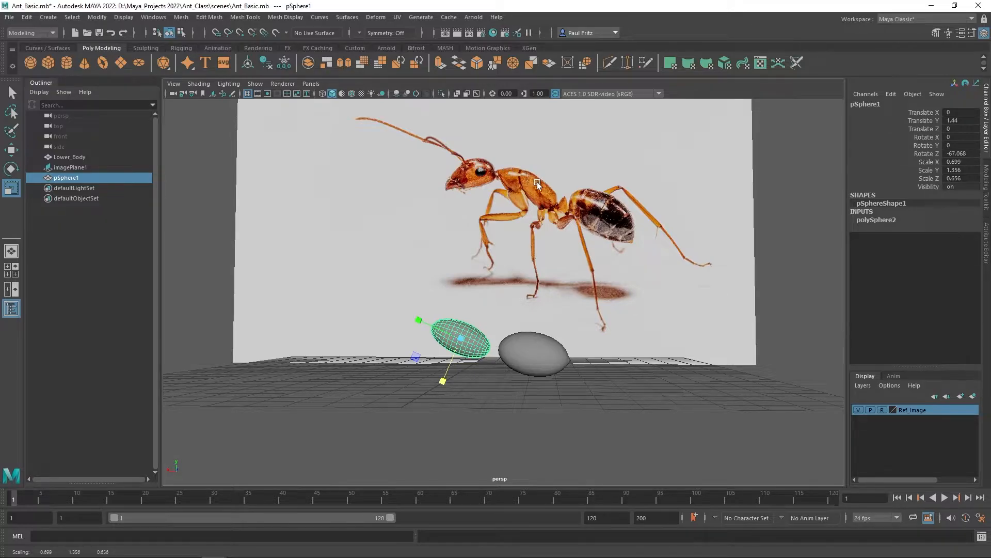
Switch the new mid-body sphere to vertex editing and activate the Paint Selection tool
mouse_move(466, 278)
left_mouse_down("alt")
mouse_move(475, 263)
mouse_move(480, 273)
left_mouse_up("alt")
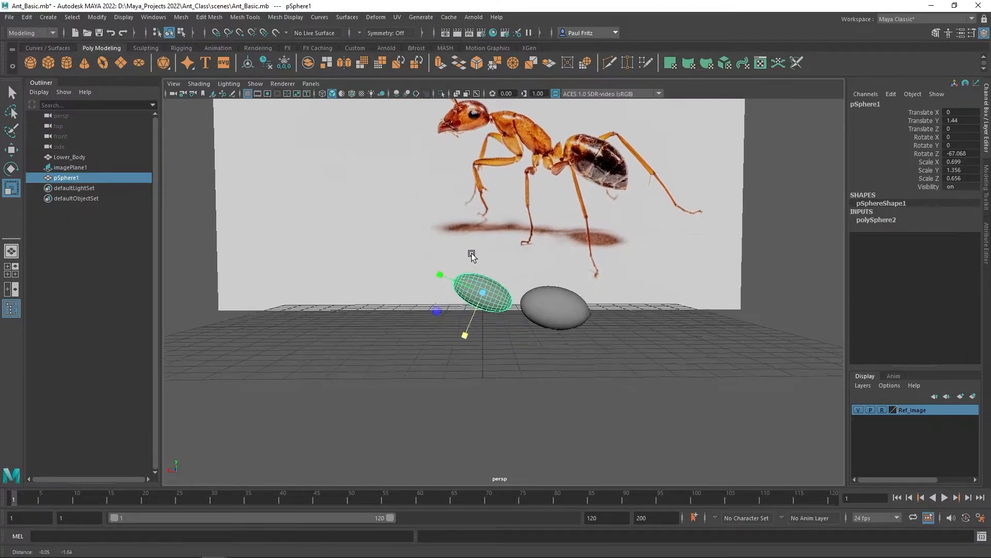
scroll(471, 255, "up", 5)
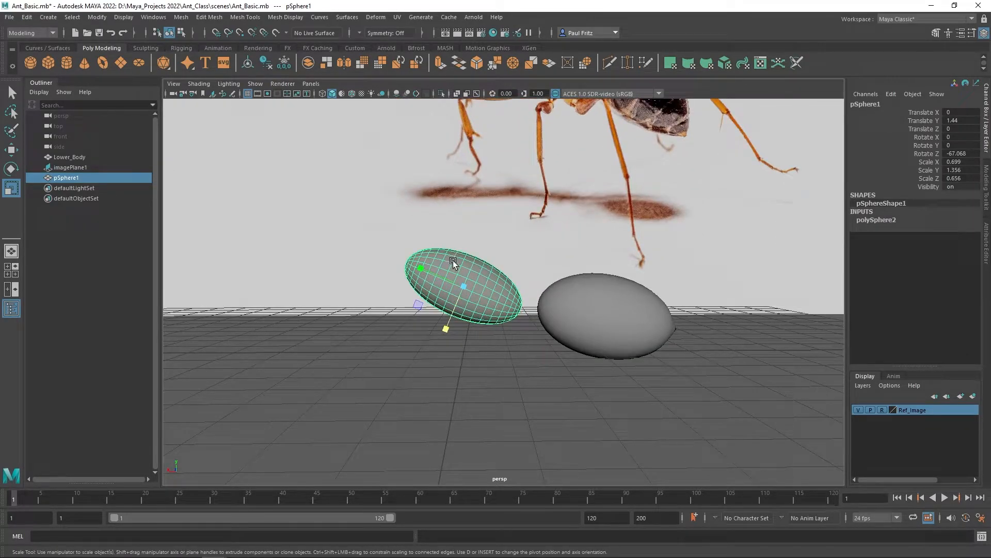
right_click(453, 262)
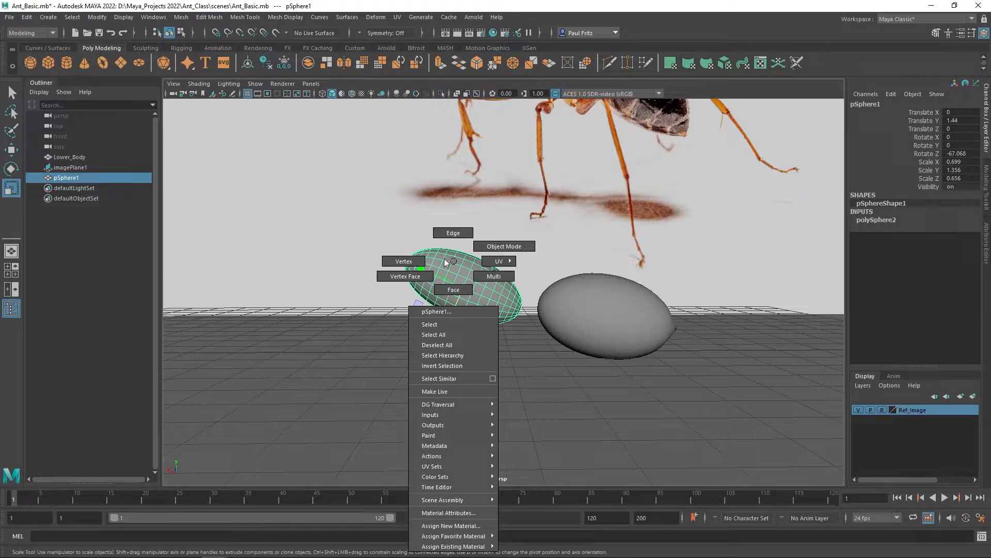
left_click(399, 262)
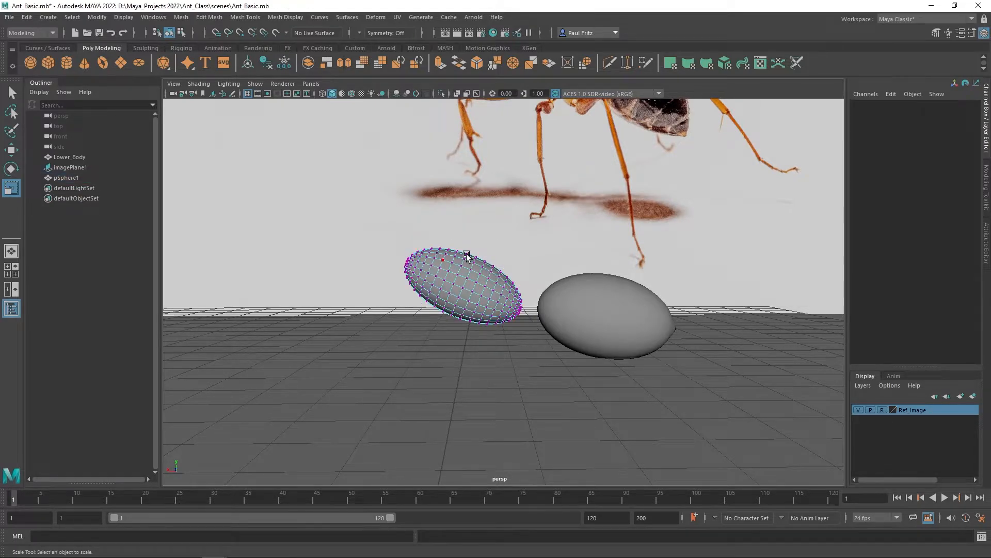
scroll(467, 253, "up", 3)
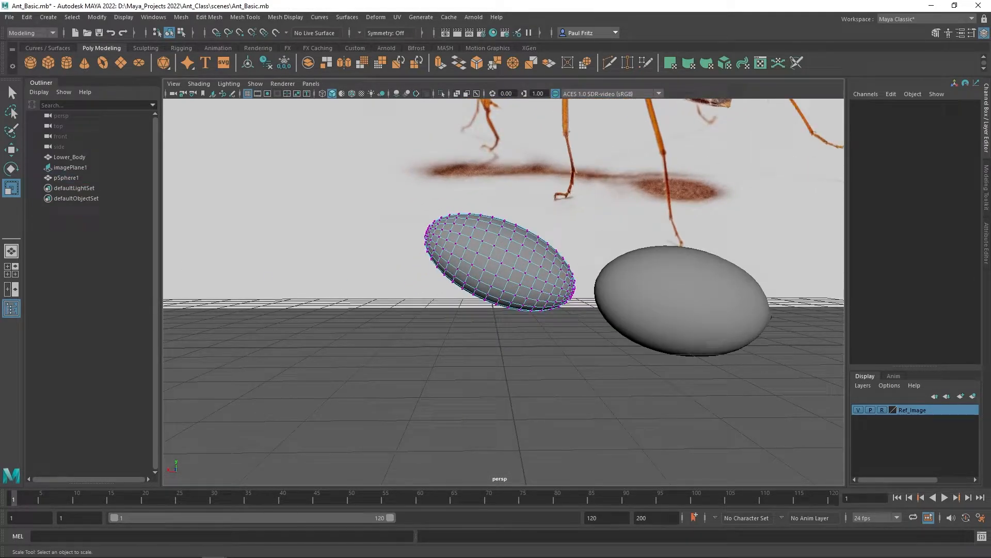
left_click(12, 130)
Paint-select rows of vertices lengthwise along the underside of the mid-body sphere
left_click_drag(403, 252, 432, 187, "alt")
middle_click_drag(433, 187, 468, 306, "alt")
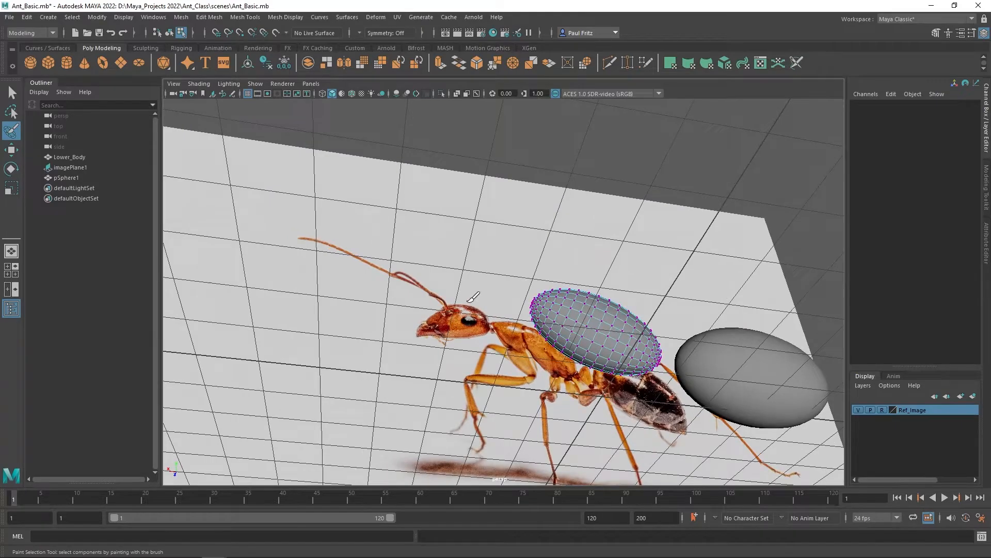
left_click_drag(474, 301, 469, 255, "alt")
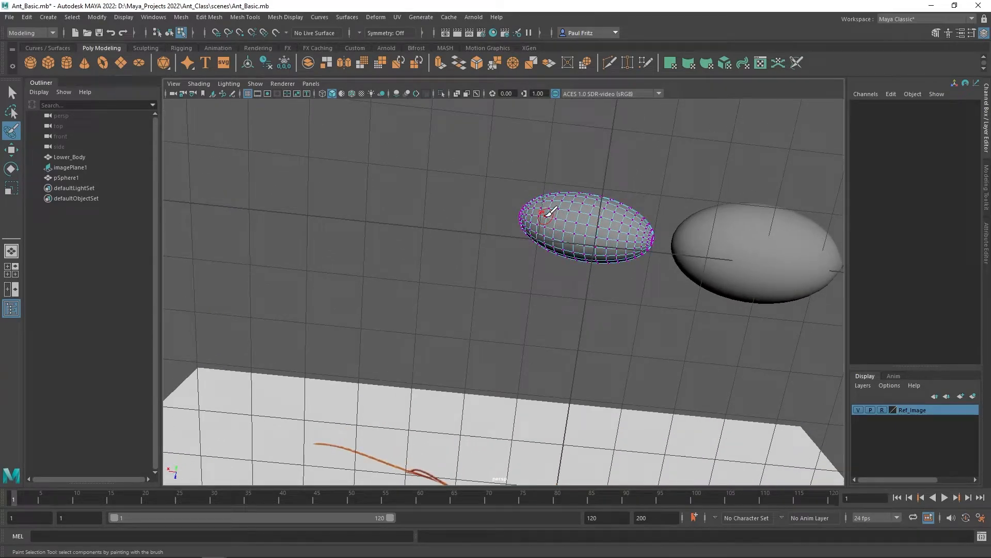
mouse_move(545, 212)
left_mouse_down()
mouse_move(622, 230)
mouse_move(610, 214)
mouse_move(556, 203)
left_mouse_up()
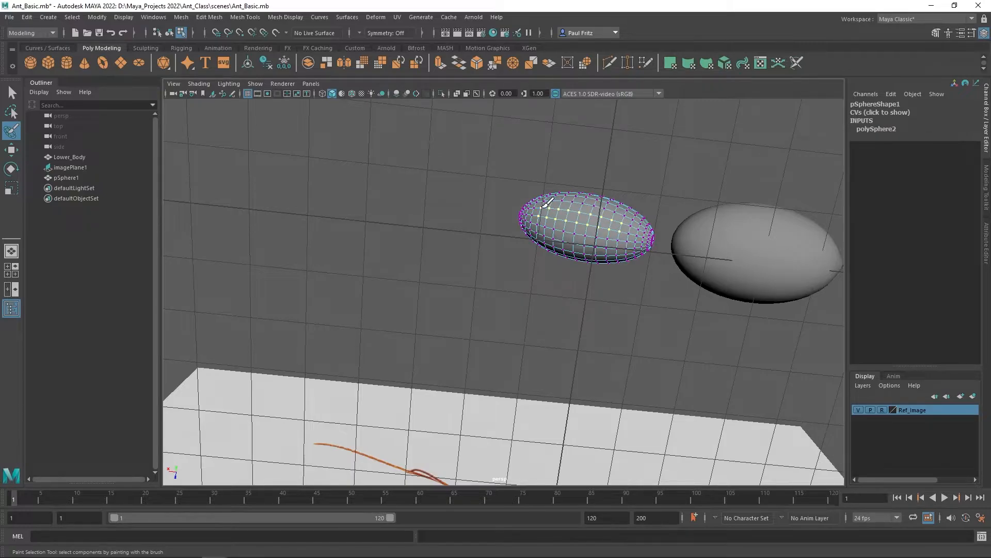
mouse_move(539, 230)
left_mouse_down()
mouse_move(616, 245)
mouse_move(548, 221)
left_mouse_up()
mouse_move(478, 217)
left_mouse_down("alt")
mouse_move(475, 237)
mouse_move(519, 260)
mouse_move(571, 261)
left_mouse_up("alt")
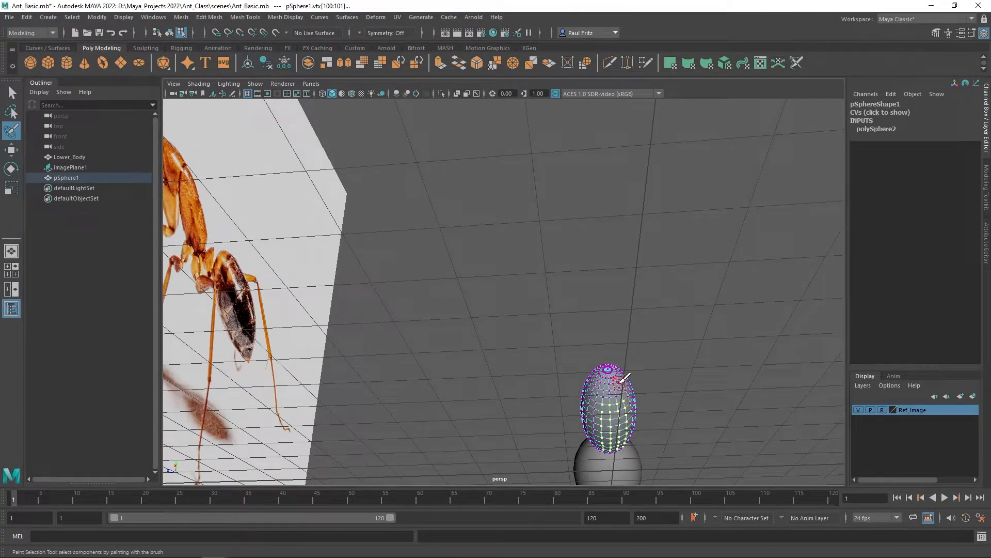
Even out the painted vertex selection on both sides of the mid-body sphere's underside, adding missing vertices and deselecting stray ones
mouse_move(605, 408)
left_mouse_down("alt")
mouse_move(589, 361)
mouse_move(599, 357)
mouse_move(620, 431)
mouse_move(612, 422)
left_mouse_up("alt")
mouse_move(571, 381)
left_mouse_down("alt")
mouse_move(537, 361)
mouse_move(448, 345)
left_mouse_up("alt")
middle_click_drag(525, 281, 445, 361, "alt")
left_click_drag(437, 339, 399, 333, "alt")
scroll(465, 328, "up", 2)
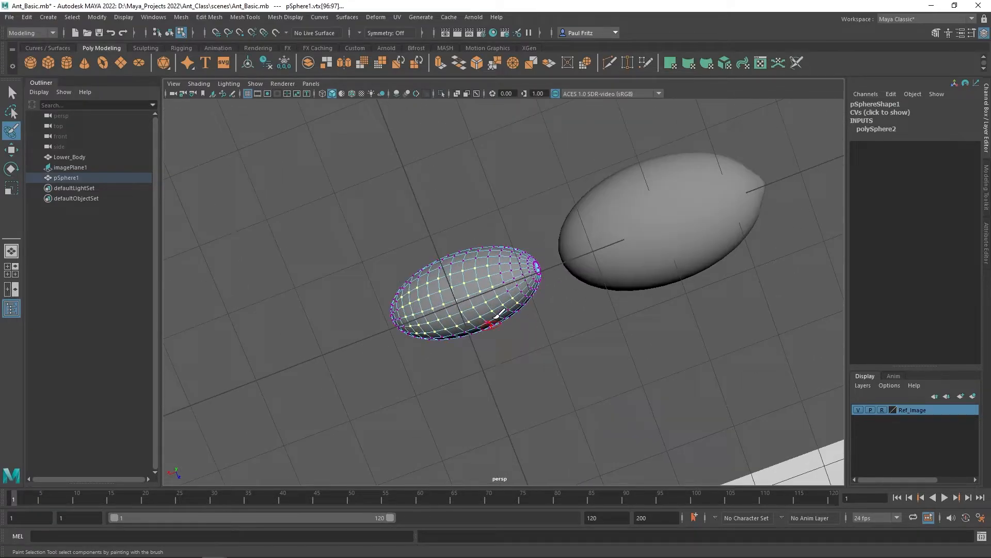
left_click_drag(495, 325, 458, 295, "alt")
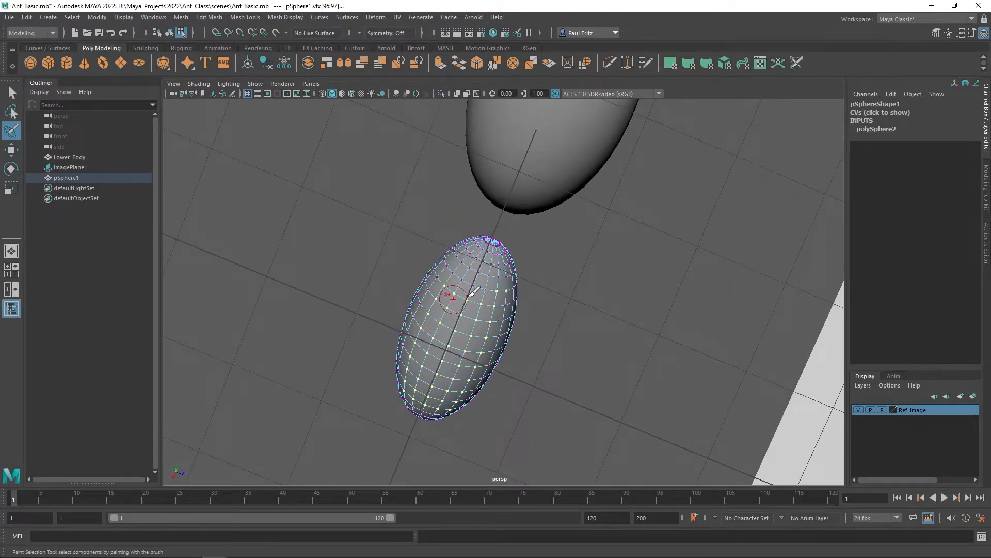
left_click(502, 293, "ctrl")
left_click(421, 330)
mouse_move(432, 287)
left_mouse_down("alt")
mouse_move(458, 315)
mouse_move(502, 317)
mouse_move(578, 316)
mouse_move(584, 294)
mouse_move(522, 277)
mouse_move(552, 286)
mouse_move(512, 184)
mouse_move(470, 211)
mouse_move(505, 166)
mouse_move(439, 156)
mouse_move(440, 171)
left_mouse_up("alt")
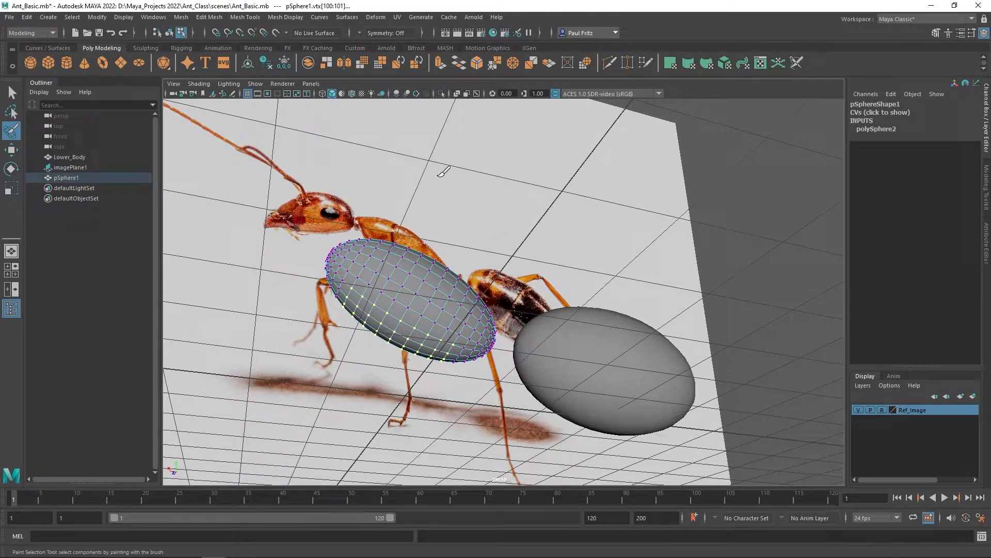
Scale the selected underside vertices to about 0.658 along X to flatten the bottom of the mid-body sphere
key("r")
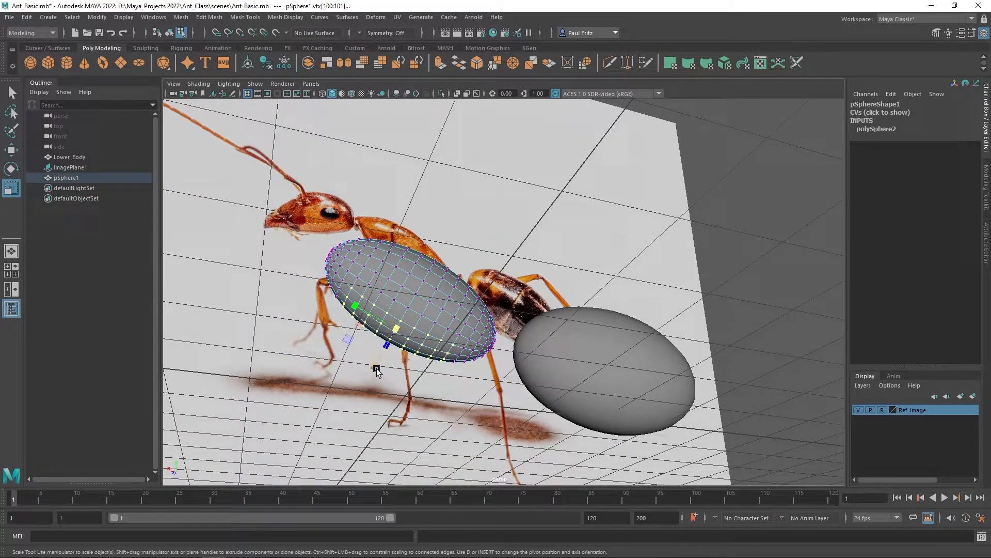
left_click_drag(347, 362, 461, 335, "alt")
left_click_drag(485, 377, 364, 384, "alt")
middle_click_drag(366, 380, 370, 372)
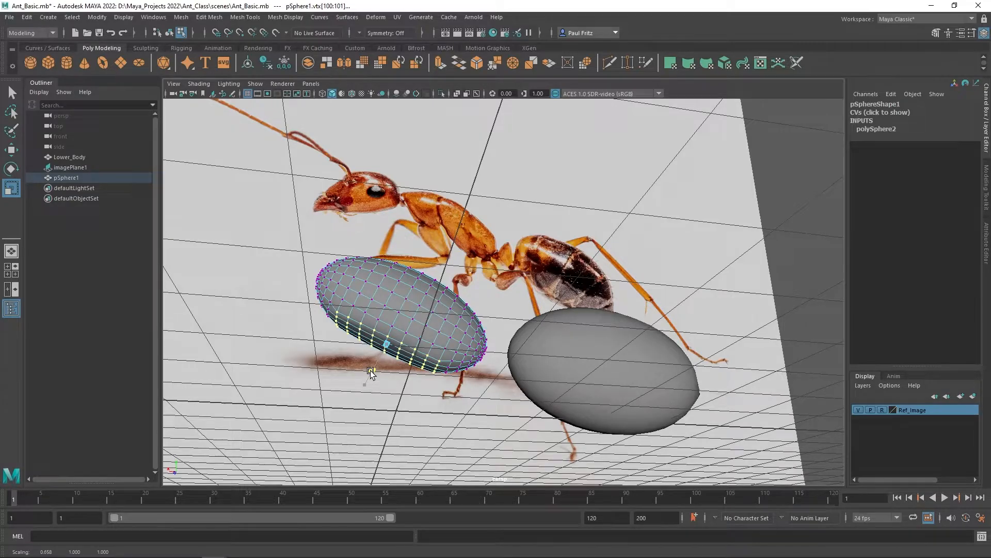
Set the Move tool's axis orientation to Object and nudge the selected underside vertices of the mid-body sphere along their local X axis
left_click_drag(371, 372, 323, 320, "alt")
middle_click_drag(376, 249, 396, 332, "alt")
left_click_drag(397, 333, 441, 299, "alt")
left_click_drag(454, 257, 562, 270, "alt")
left_click_drag(513, 317, 480, 401, "alt")
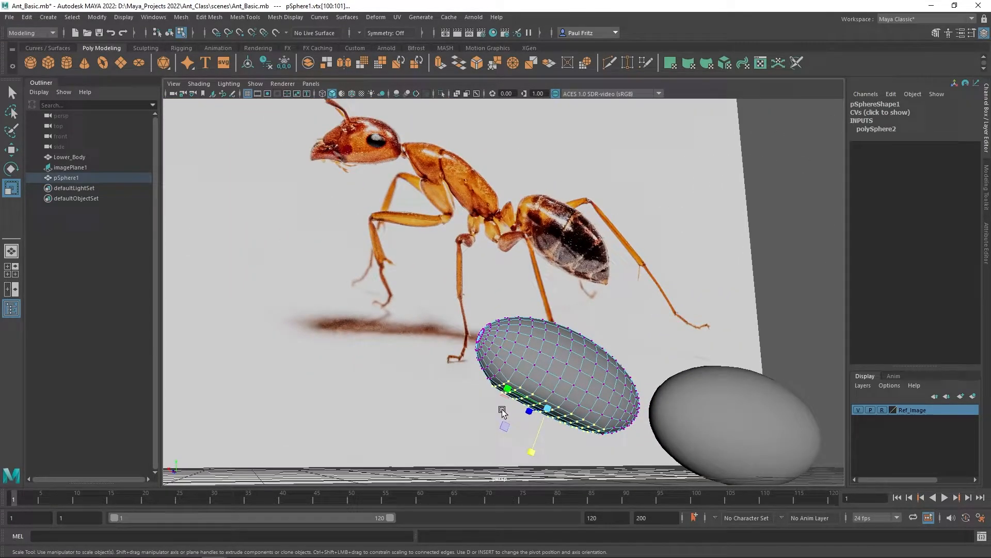
key("w")
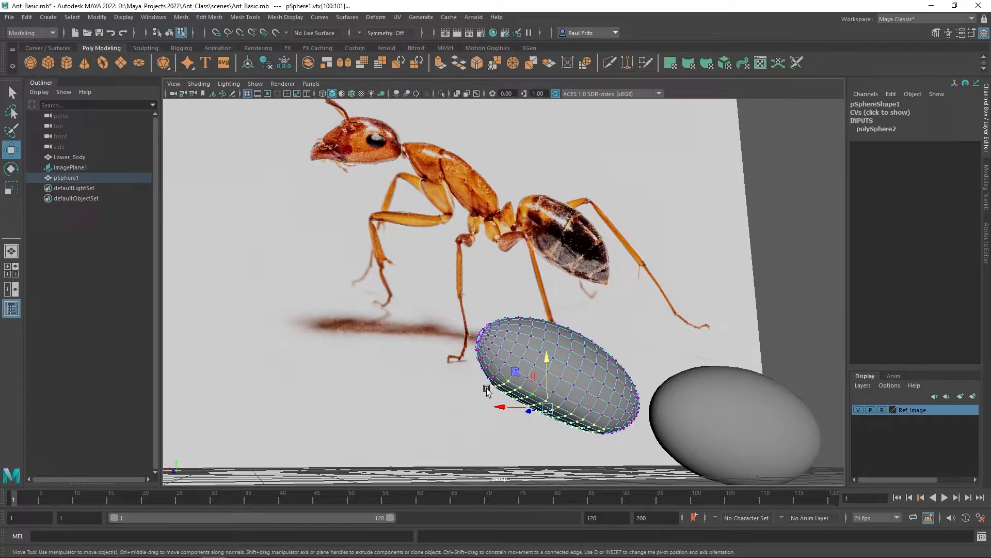
double_click(11, 149)
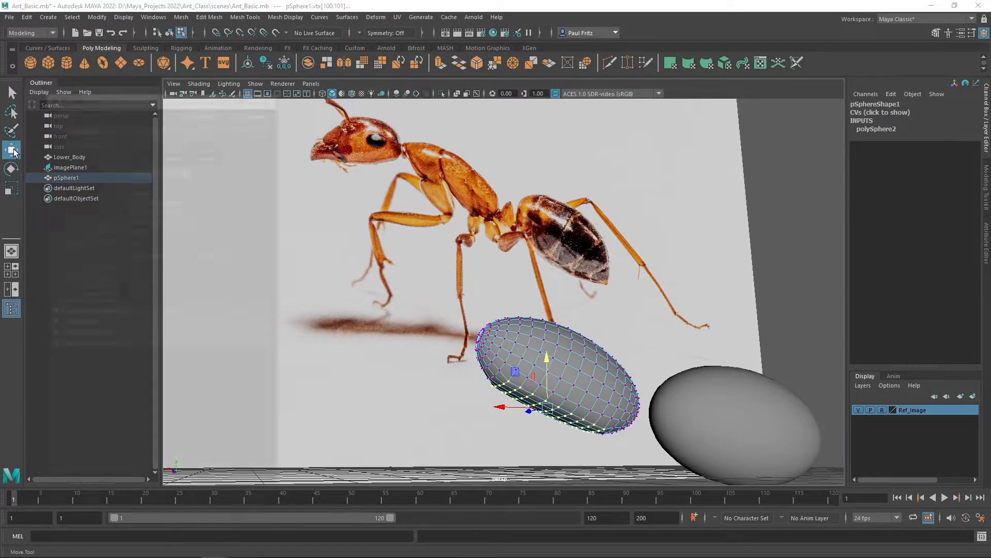
left_click(122, 138)
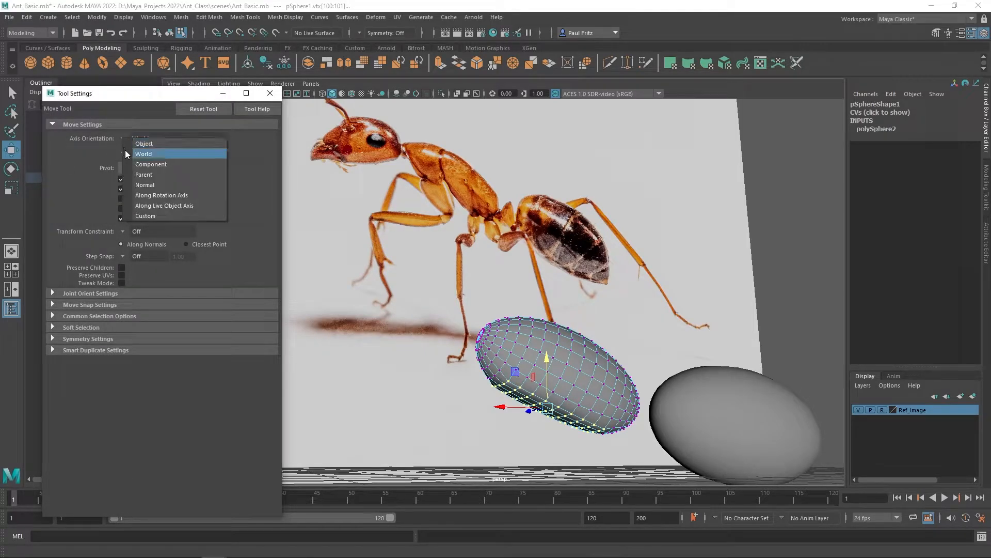
left_click(138, 150)
left_click_drag(527, 460, 530, 459)
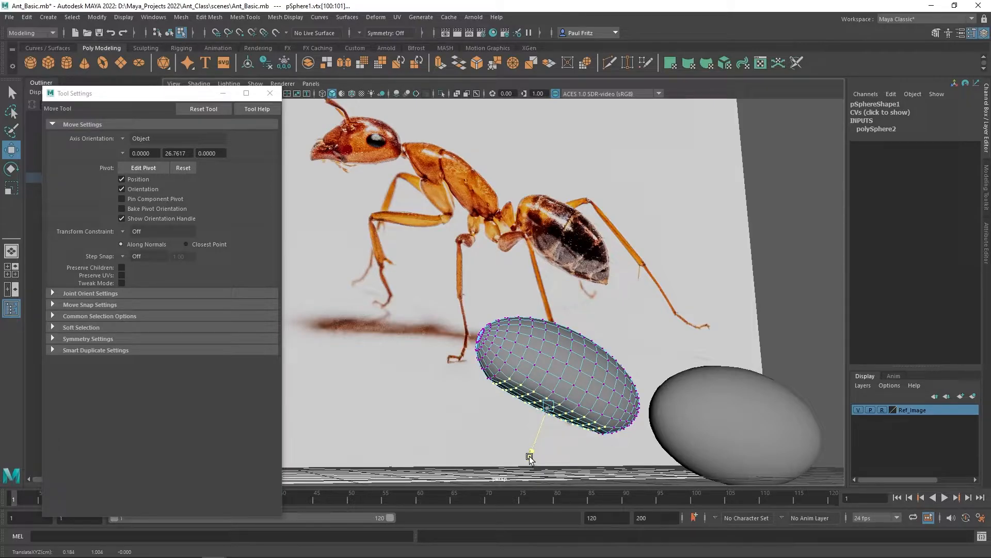
left_click_drag(529, 458, 529, 460)
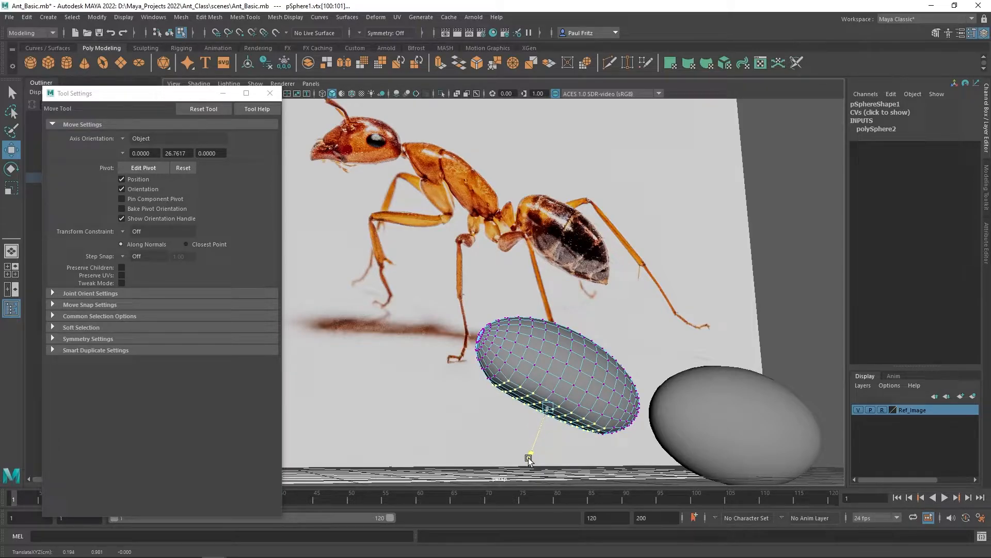
Scale the selected underside vertices of the mid-body sphere along the local Z axis, and close the tool settings
left_click_drag(435, 383, 498, 370, "alt")
key("r")
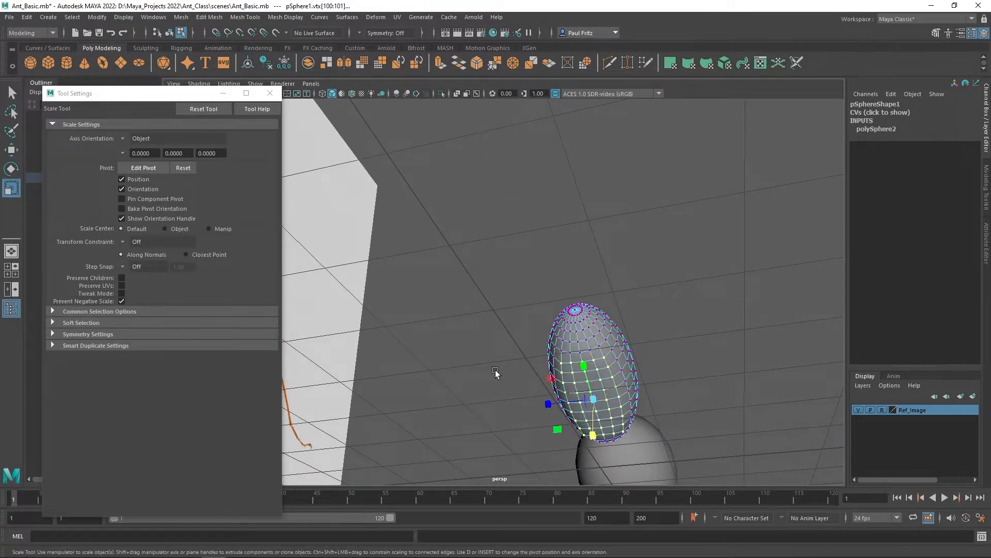
left_click_drag(550, 406, 458, 346)
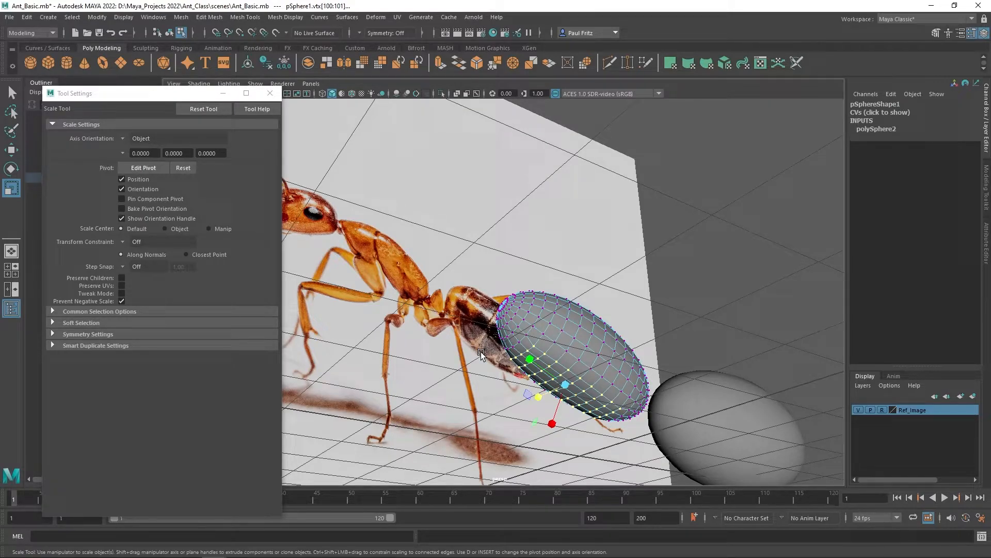
left_click_drag(486, 336, 535, 319, "alt")
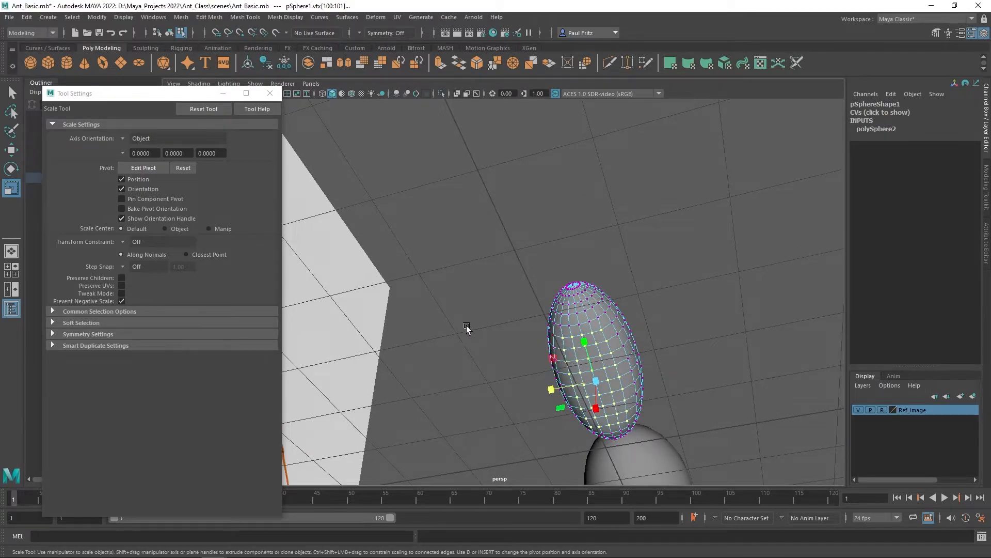
left_click_drag(466, 326, 419, 348, "alt")
left_click_drag(542, 346, 514, 352, "alt")
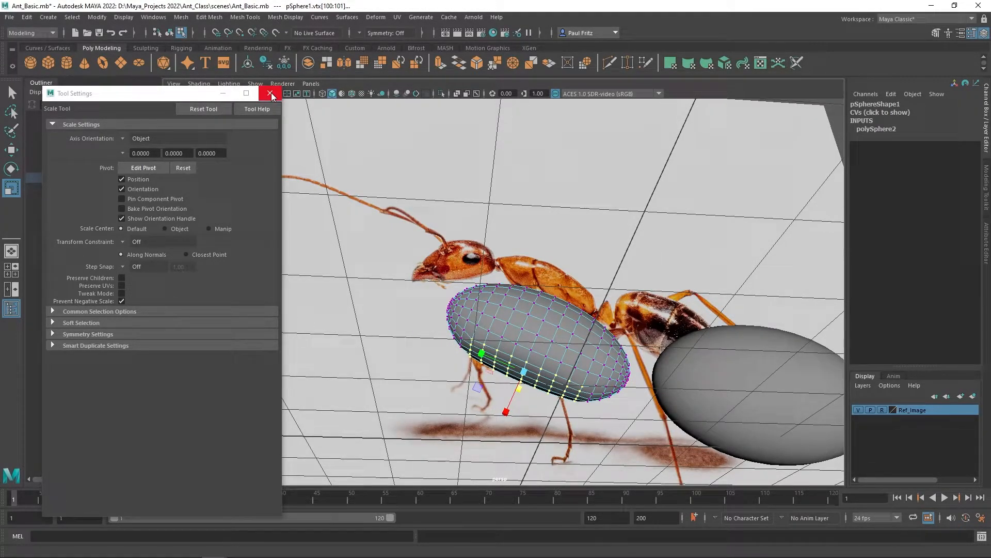
left_click_drag(507, 302, 476, 278, "alt")
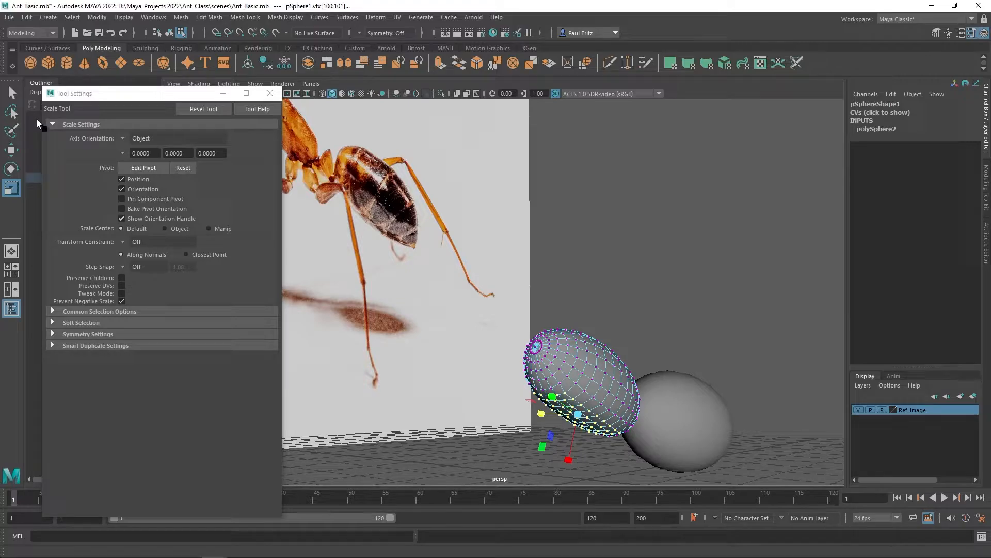
left_click(270, 95)
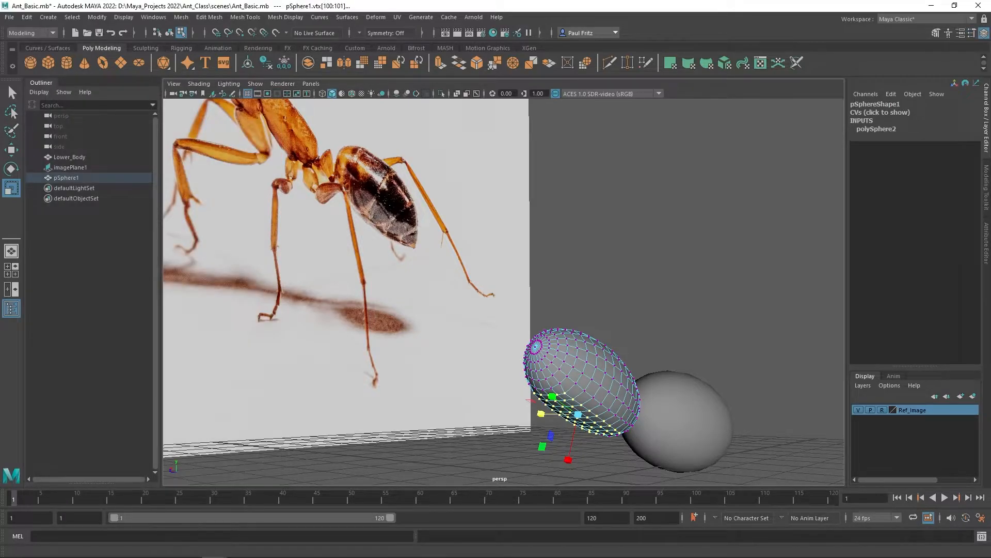
Paint-select additional vertices along both sides of the mid-body sphere's underside to widen the selection
left_click(11, 134)
key("f")
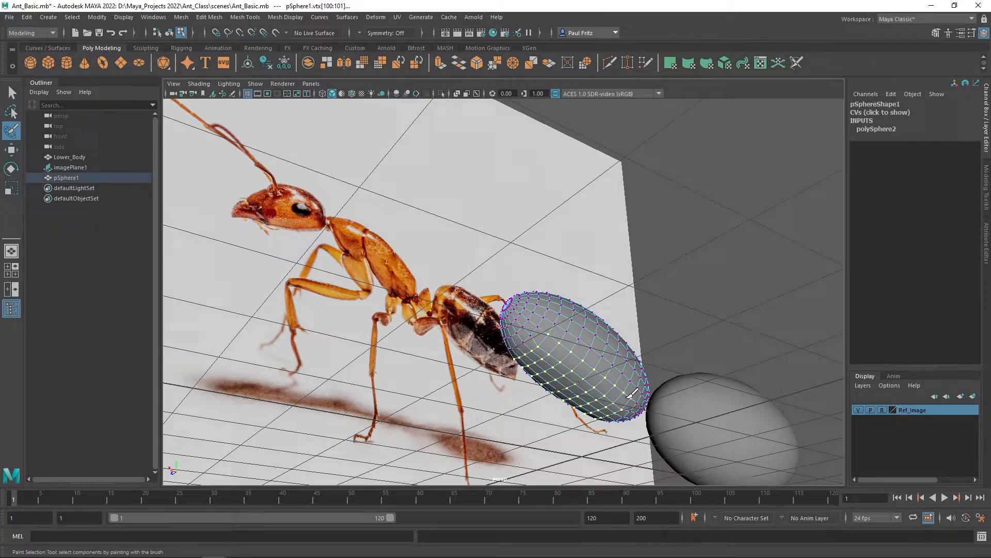
mouse_move(518, 335)
left_mouse_down("alt")
mouse_move(603, 359)
mouse_move(641, 316)
left_mouse_up("alt")
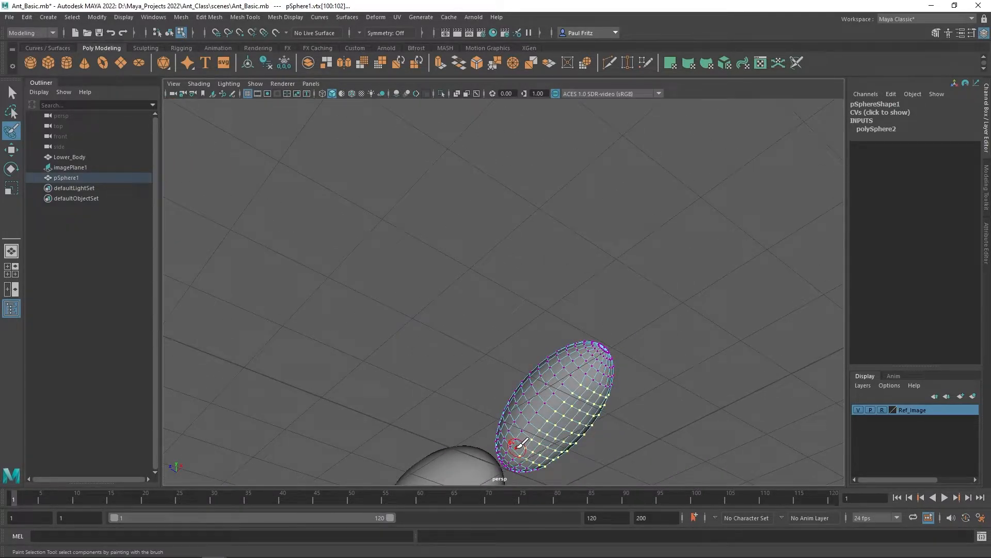
left_click_drag(510, 447, 549, 399)
left_click_drag(465, 317, 353, 344, "alt")
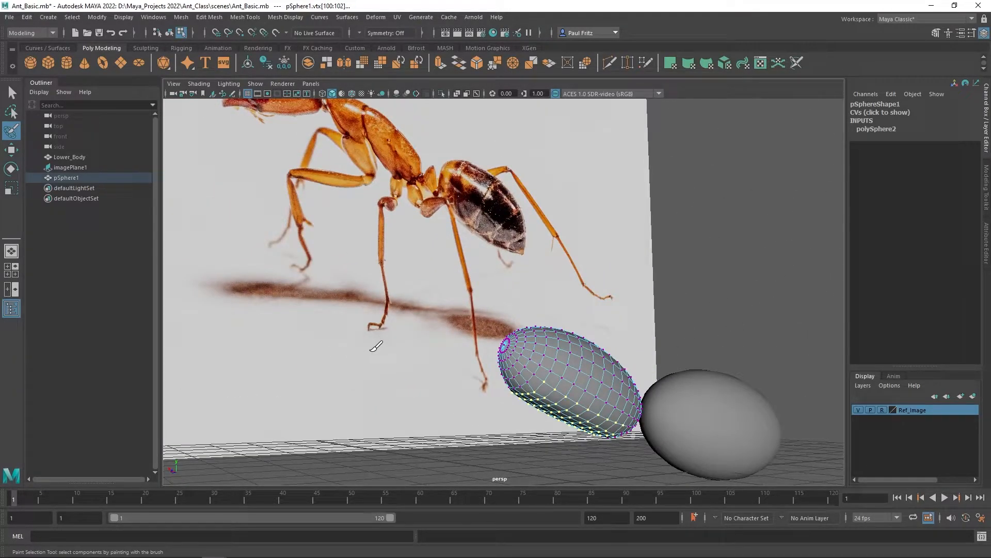
Scale the widened underside vertex selection to about 0.81 along Z to narrow the bottom of the mid-body sphere
key("r")
left_click_drag(439, 408, 543, 408, "alt")
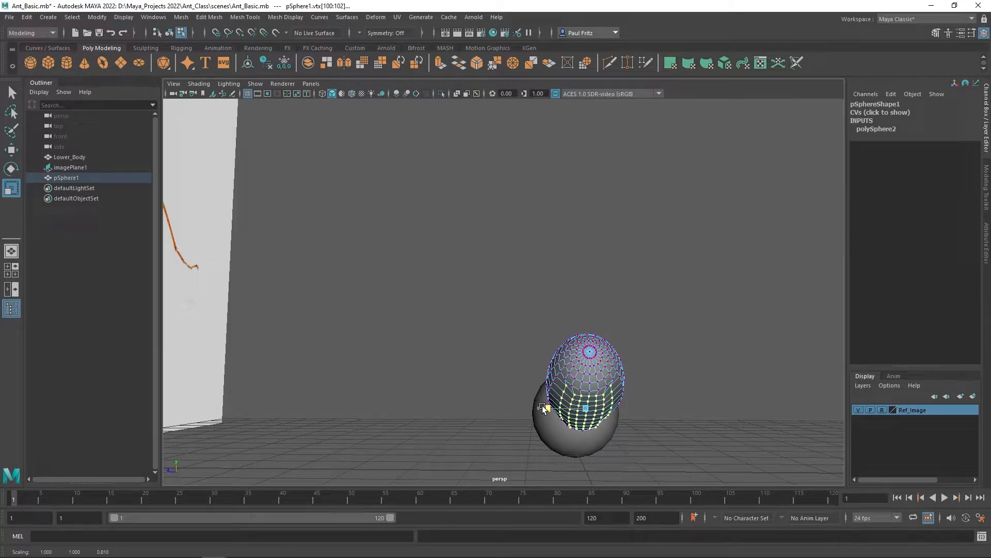
left_click_drag(480, 369, 337, 328, "alt")
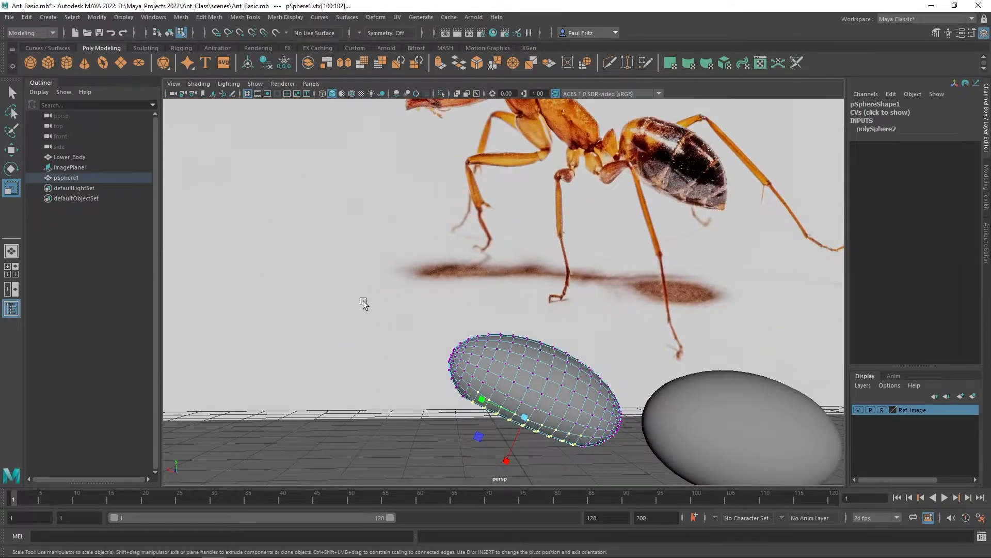
Compare the mid-body with the reference ant's thorax and narrow the selected underside vertices further along Z
left_click_drag(511, 170, 528, 161, "alt")
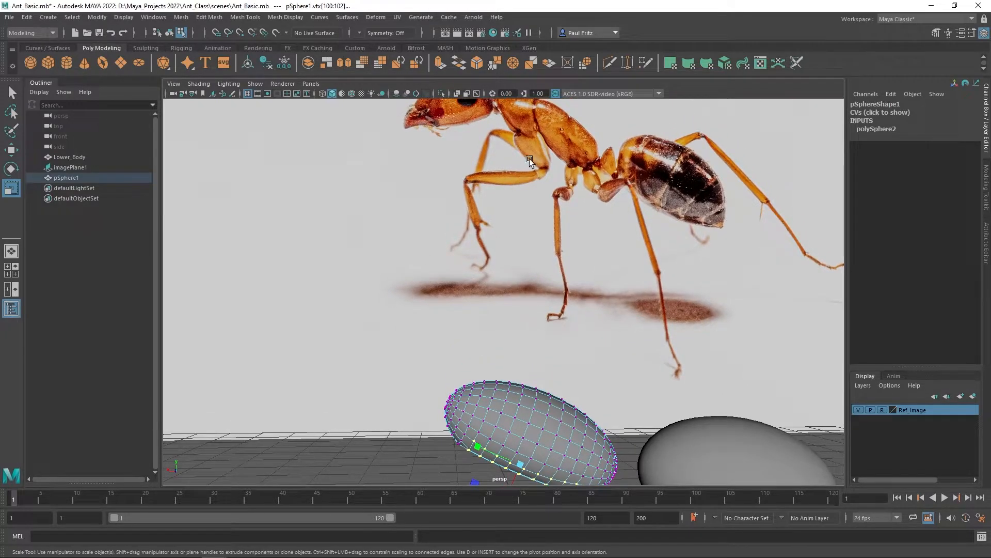
left_click_drag(556, 125, 525, 153, "alt")
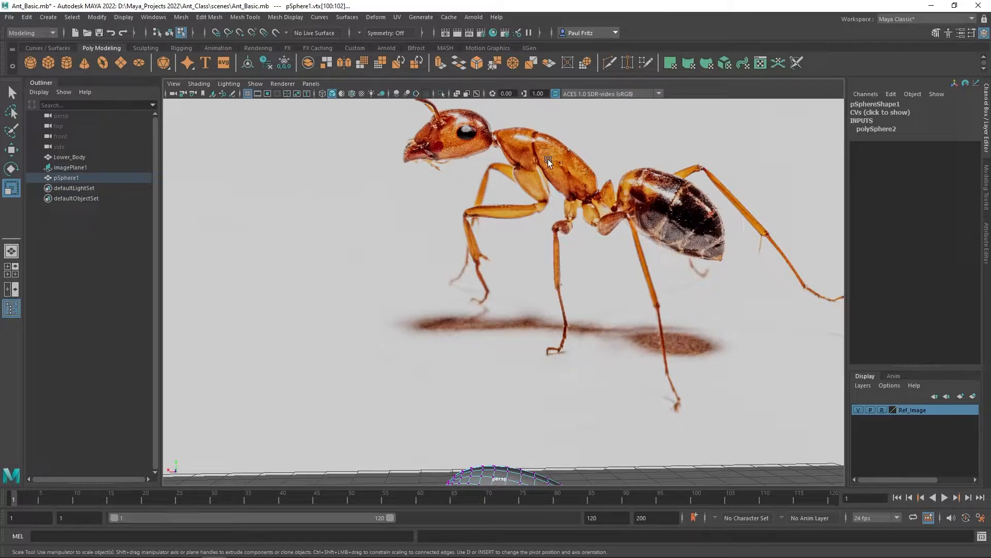
left_click_drag(519, 222, 549, 259, "alt")
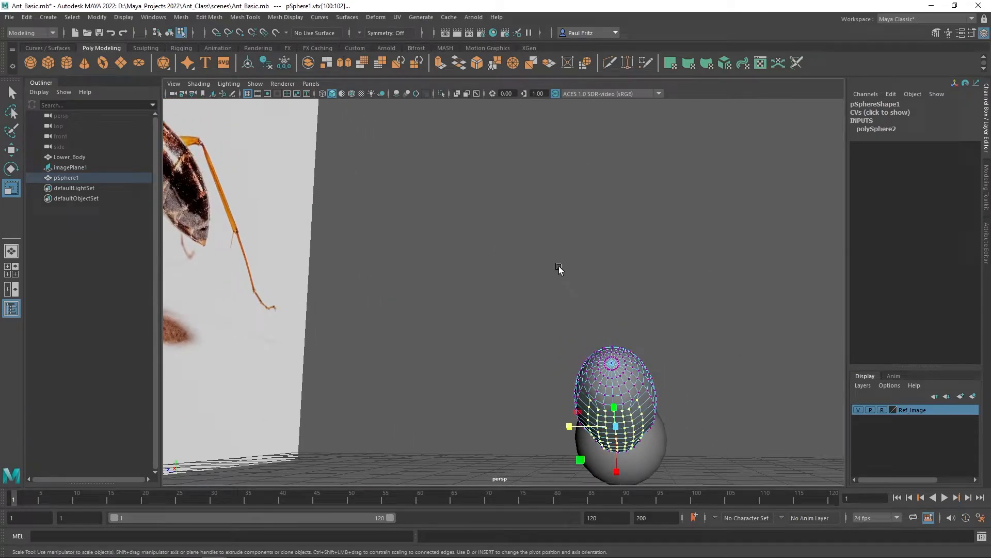
left_click_drag(553, 302, 568, 357, "alt")
left_click_drag(570, 426, 500, 364)
scroll(480, 345, "down", 2)
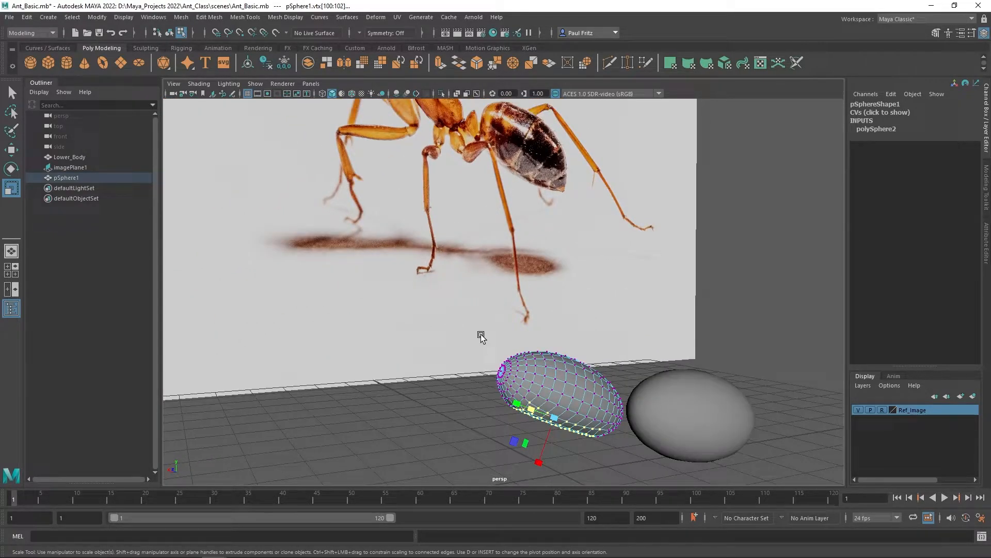
middle_click_drag(452, 282, 453, 361, "alt")
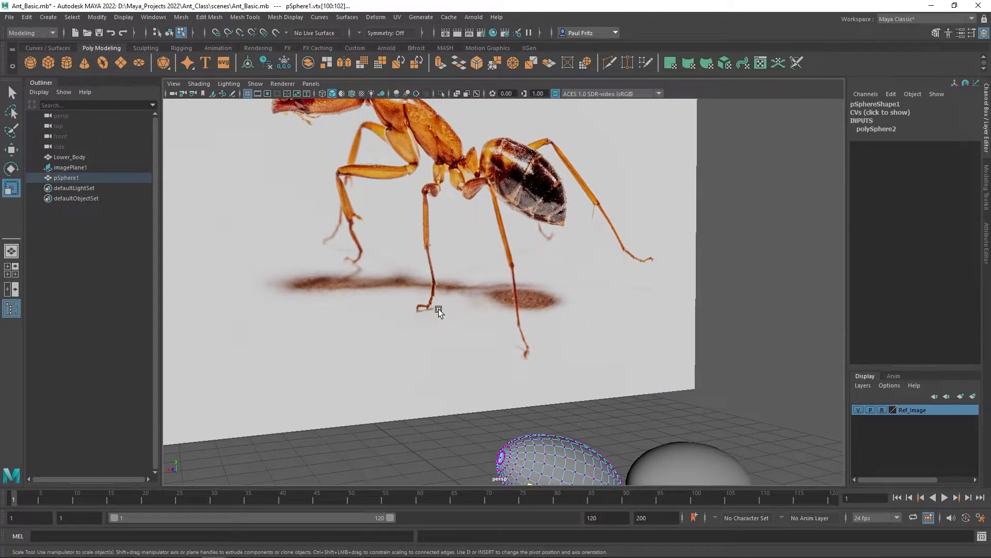
scroll(439, 309, "down", 5)
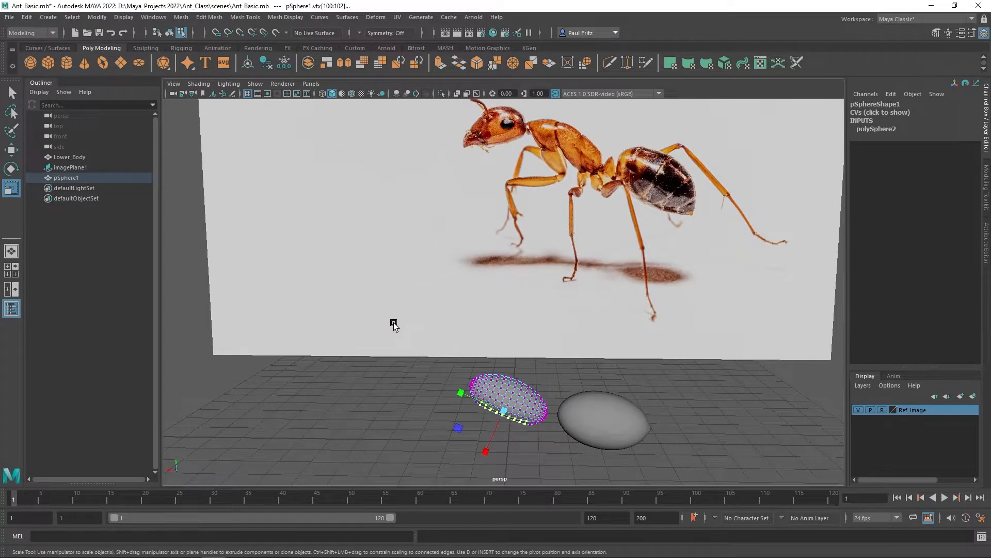
Return the mid-body sphere to object mode and move it against the abdomen at about X -0.701, Y 1.431
key("q")
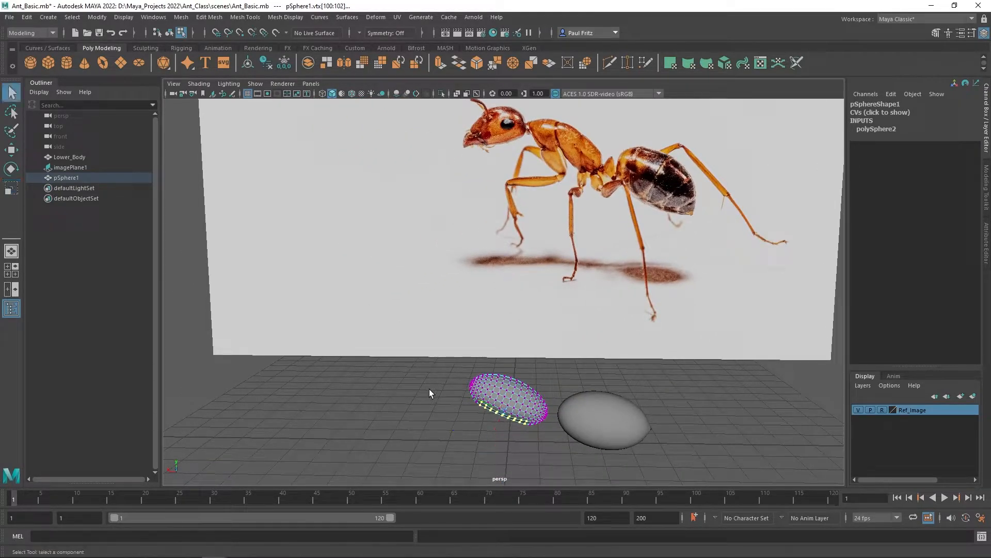
right_click_drag(429, 379, 468, 249)
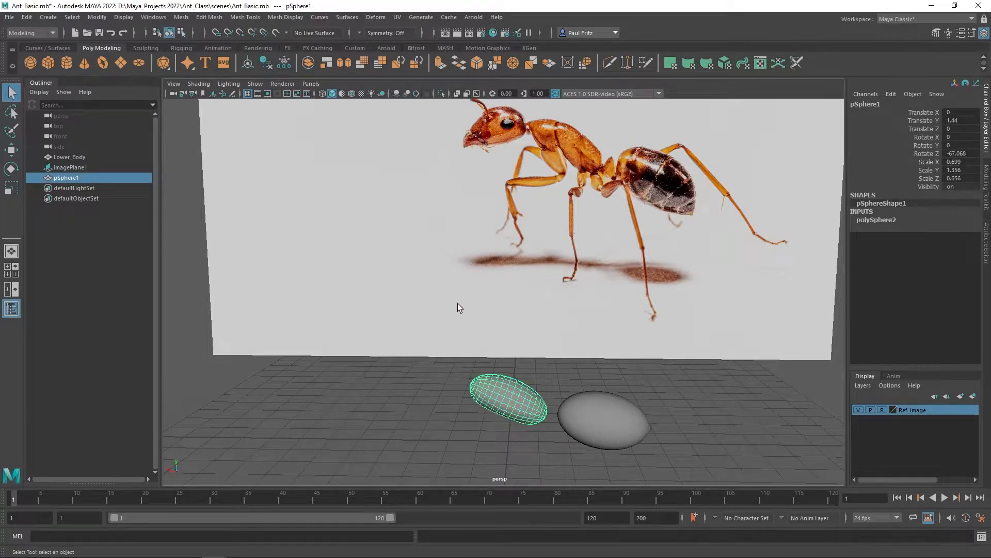
left_click_drag(431, 321, 493, 389, "alt")
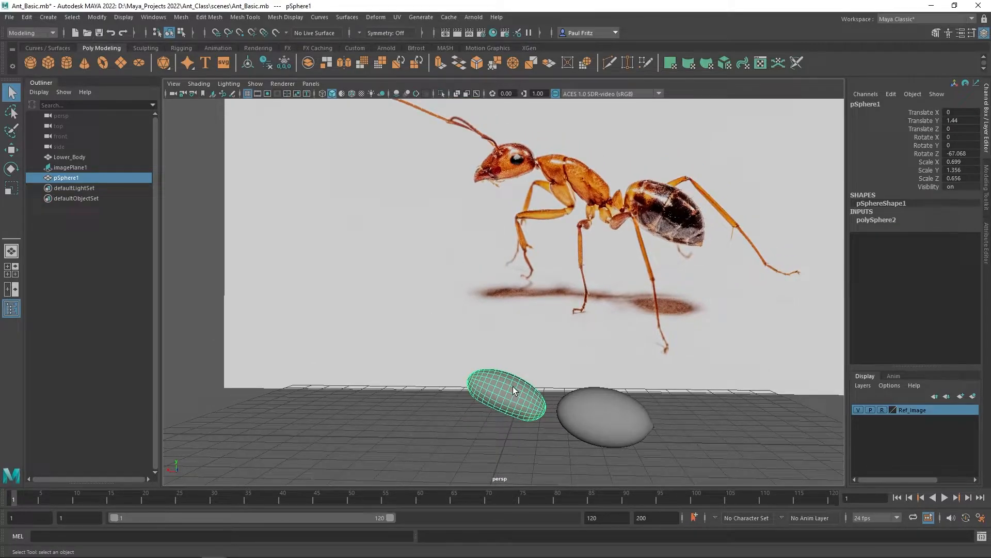
key("w")
middle_click_drag(465, 378, 486, 390)
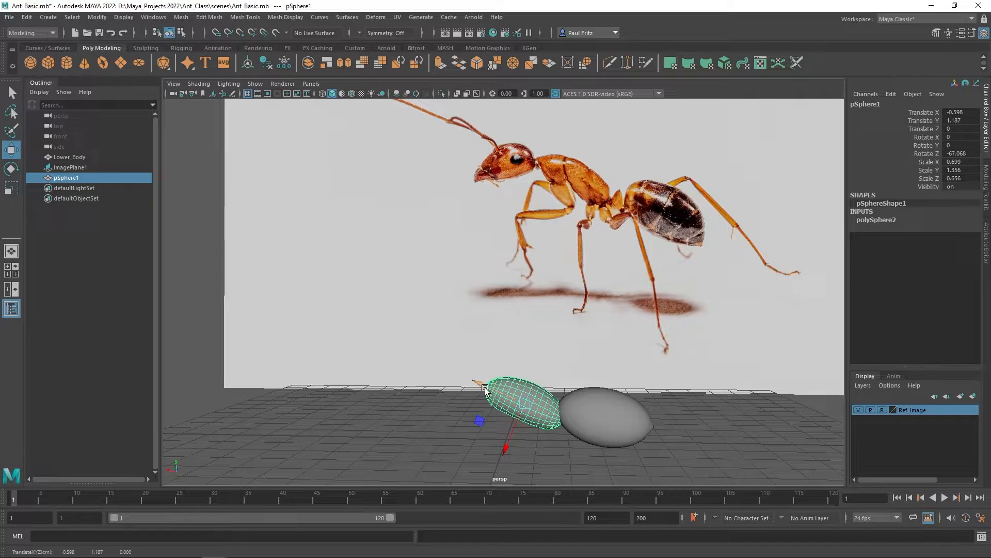
left_click_drag(506, 441, 511, 432)
Slim the whole mid-body sphere by scaling it to about 0.475 along Z
left_click_drag(414, 394, 436, 399, "alt")
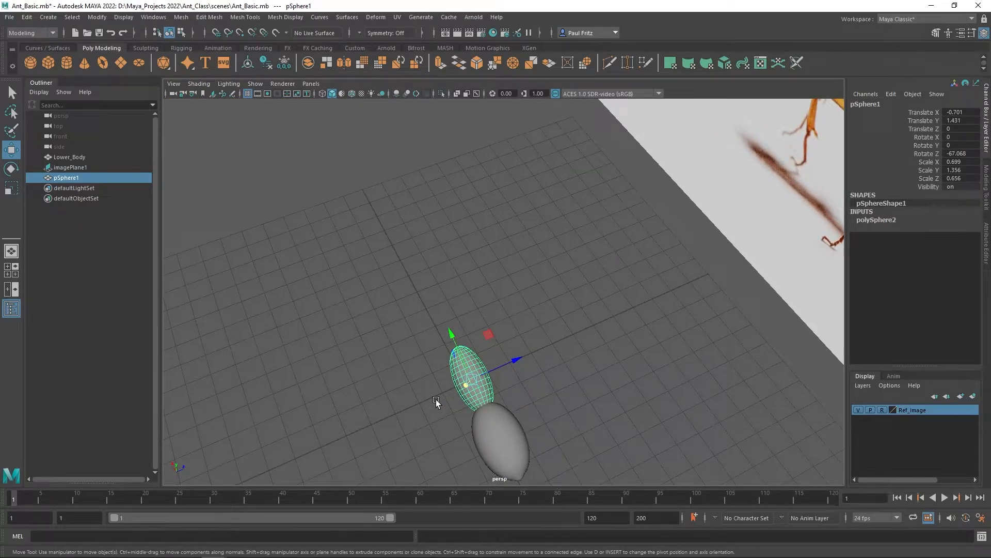
key("r")
left_click_drag(513, 363, 501, 369)
left_click_drag(382, 375, 460, 327, "alt")
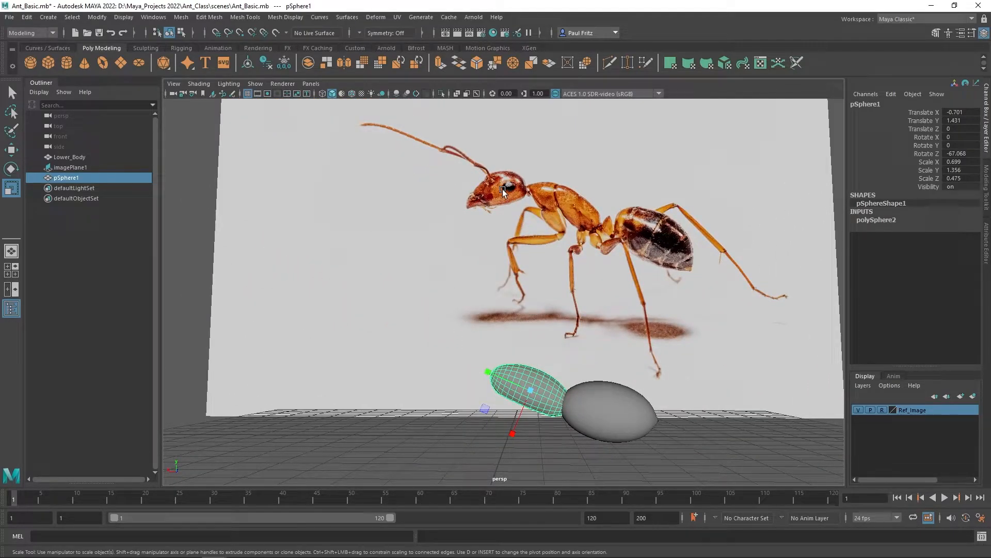
Create a polygon sphere for the head and move it to the front end of the mid-body at X 1.161, Y 2.109
left_click_drag(487, 287, 464, 311, "alt")
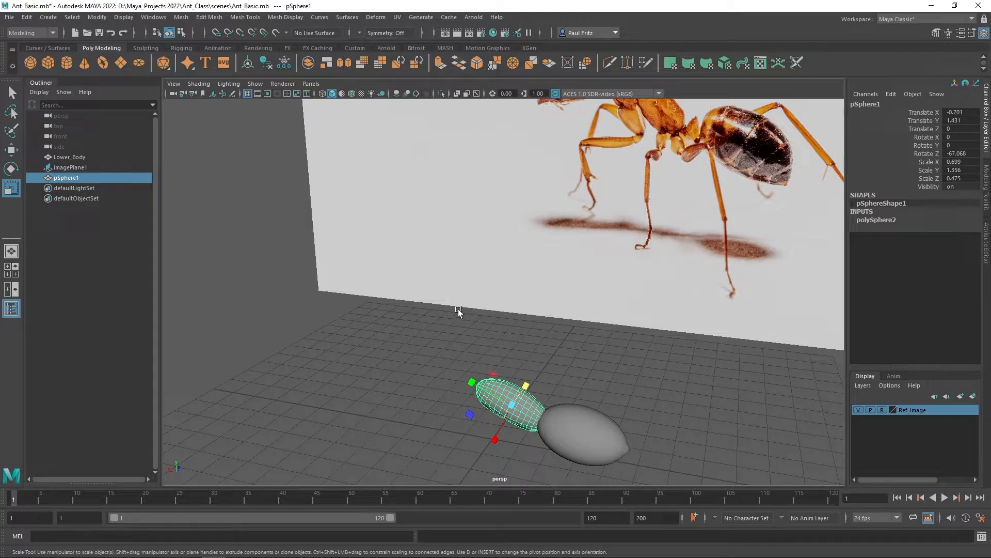
left_click_drag(398, 290, 460, 257, "alt")
scroll(491, 250, "up", 2)
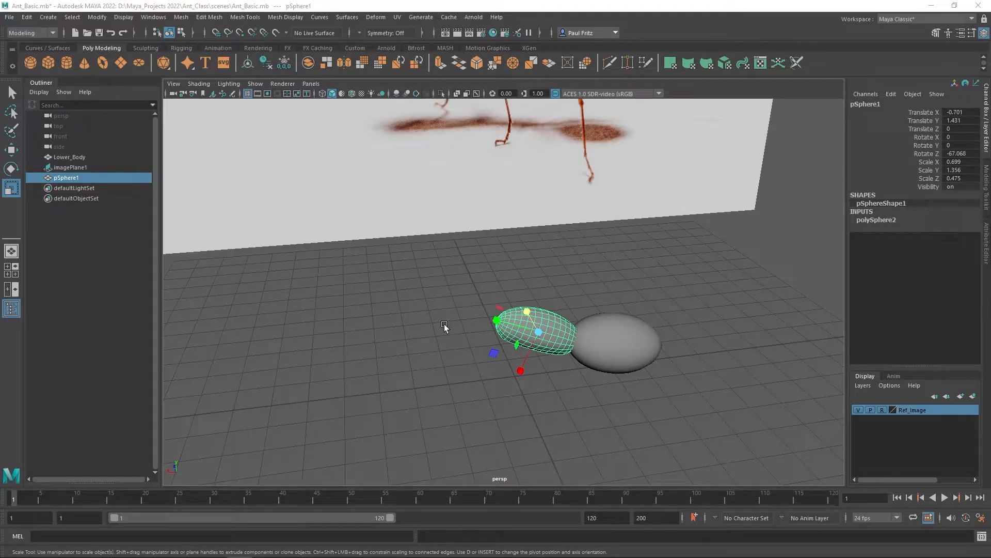
scroll(450, 272, "up", 10)
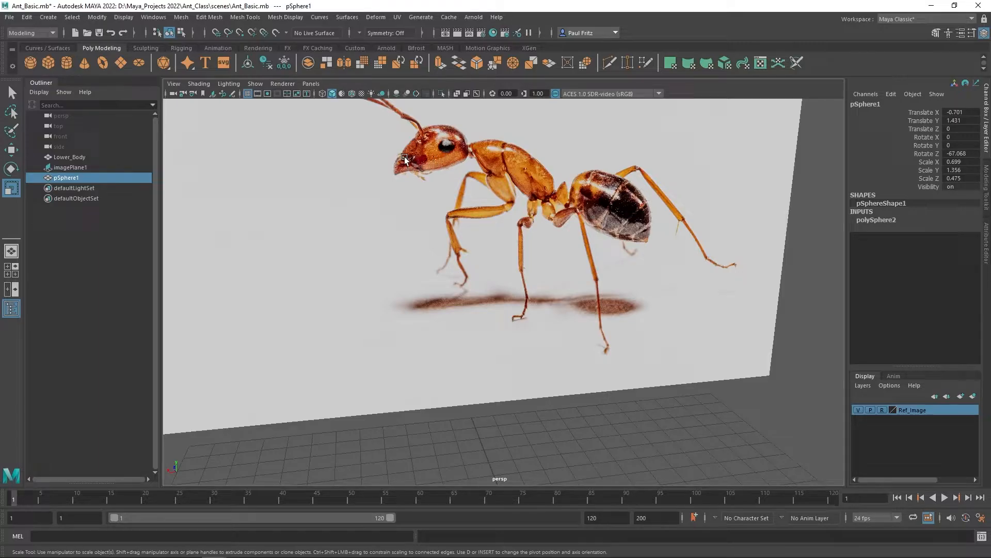
scroll(423, 222, "down", 8)
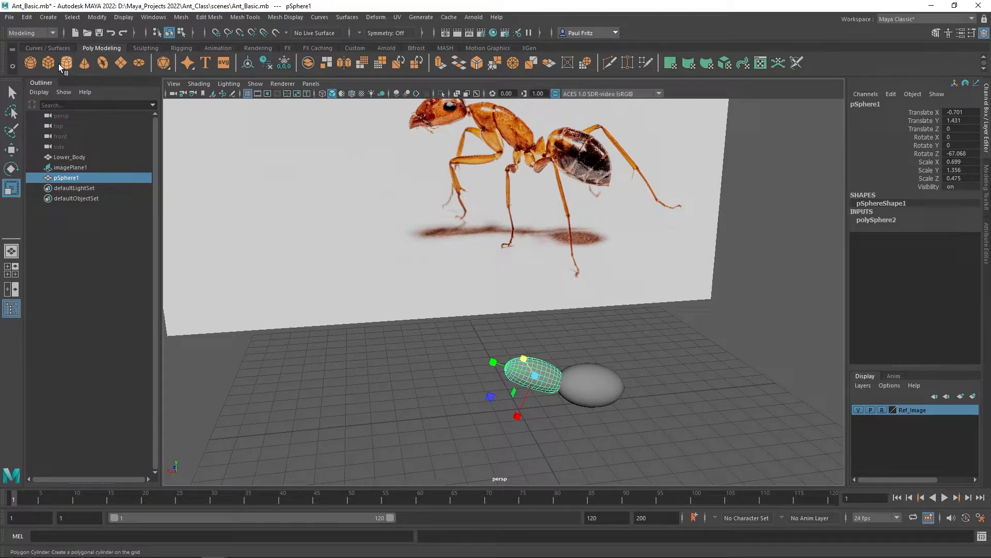
left_click(30, 63)
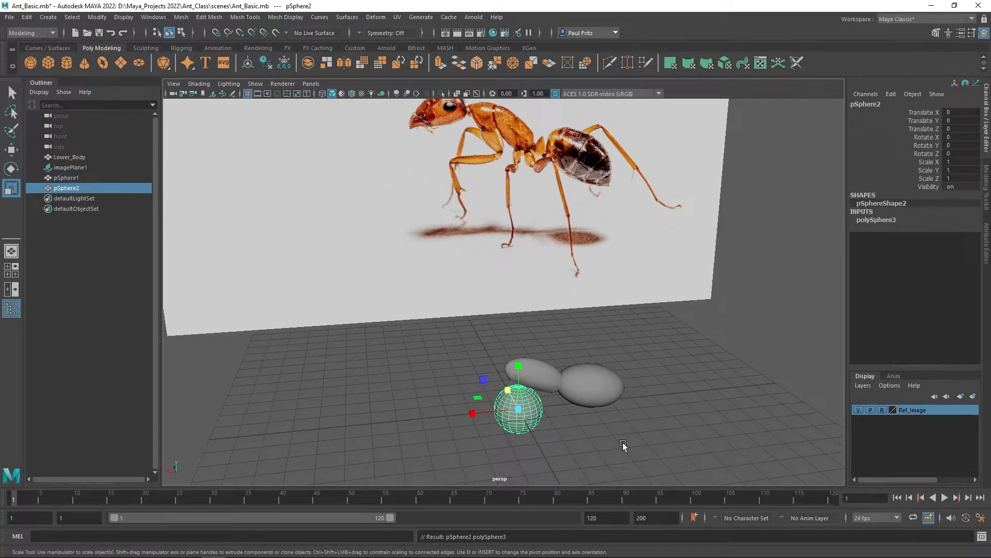
key("w")
left_click_drag(475, 418, 439, 408)
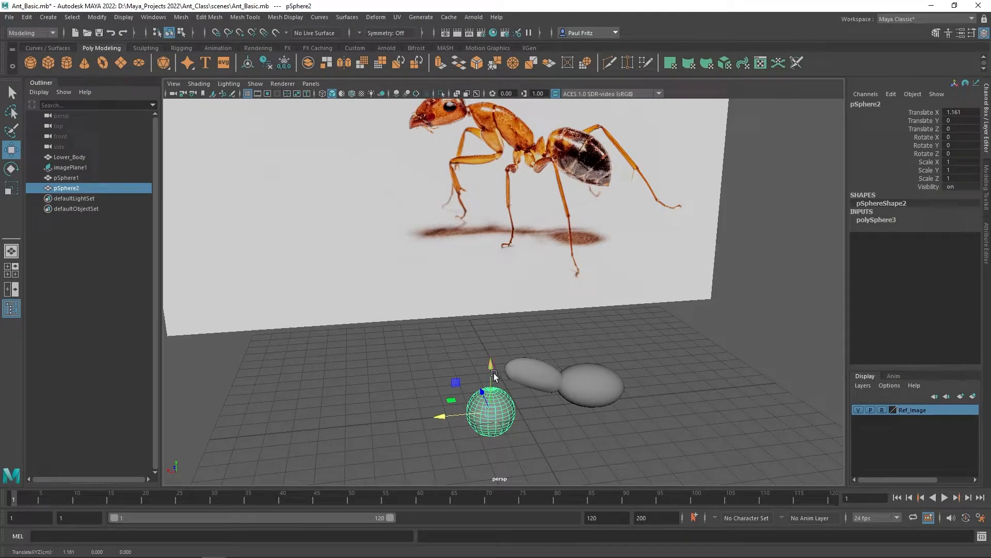
left_click_drag(490, 373, 493, 339)
left_click_drag(535, 406, 526, 396, "alt")
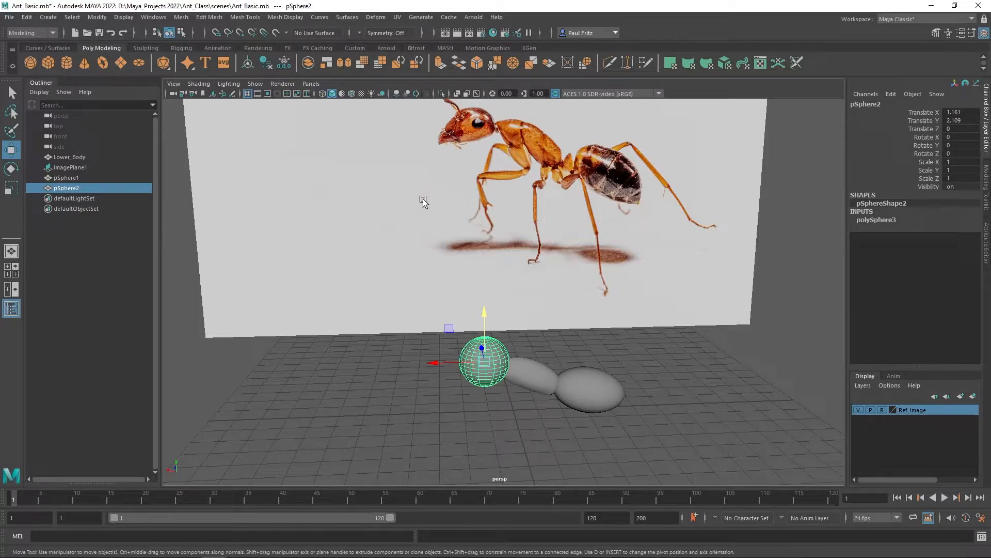
Switch to the Photos window and examine the ants' heads in the reference photo before returning to Maya
mouse_move(189, 555)
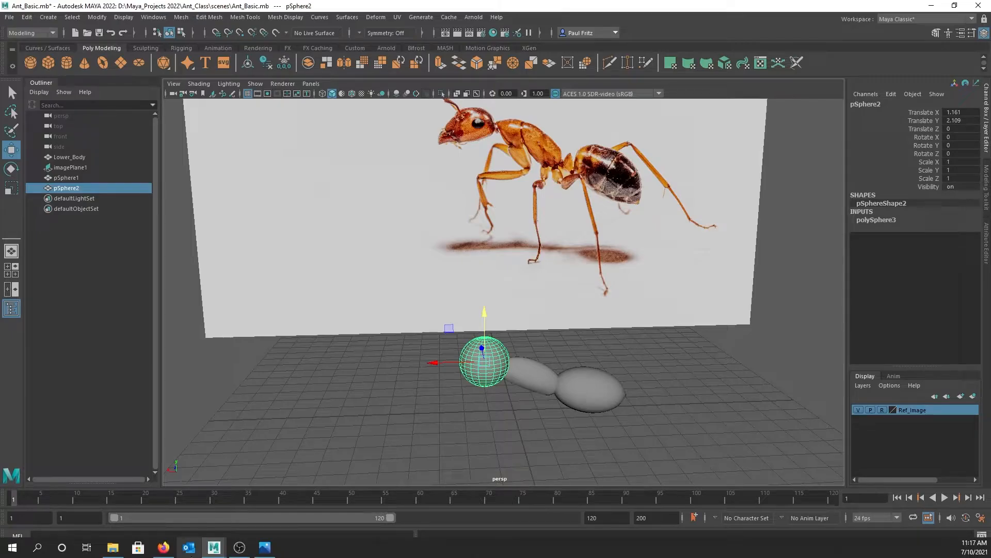
left_click(262, 552)
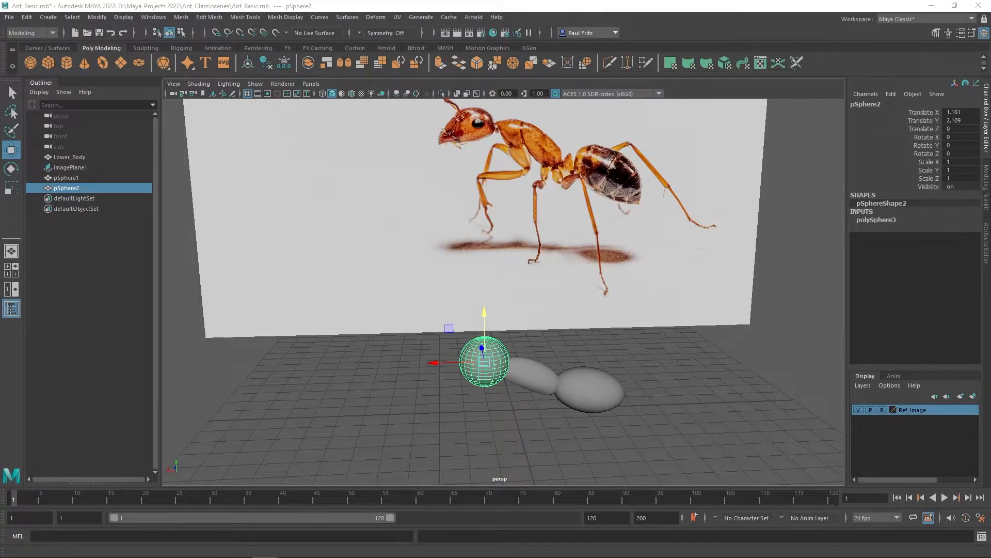
left_click_drag(0, 51, 389, 59)
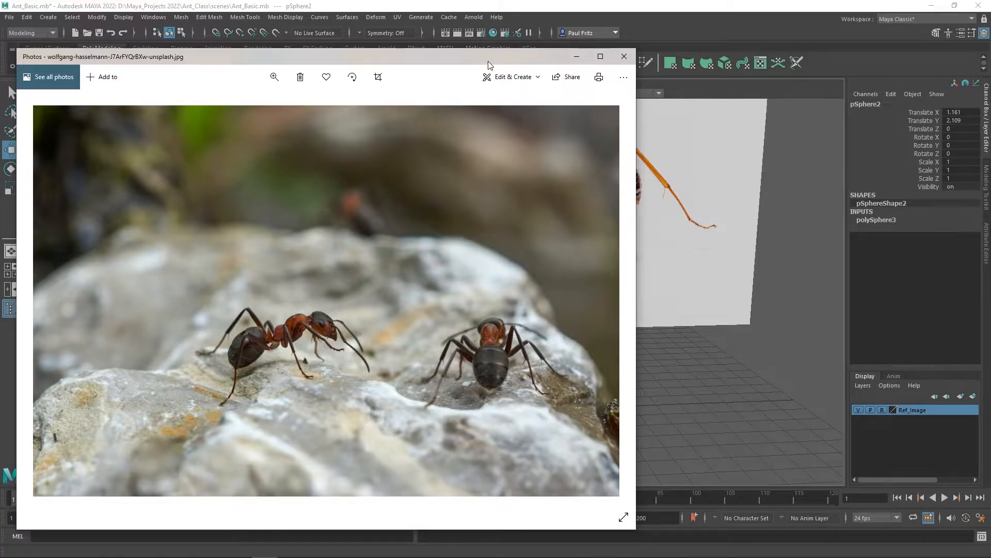
left_click_drag(488, 59, 0, 98)
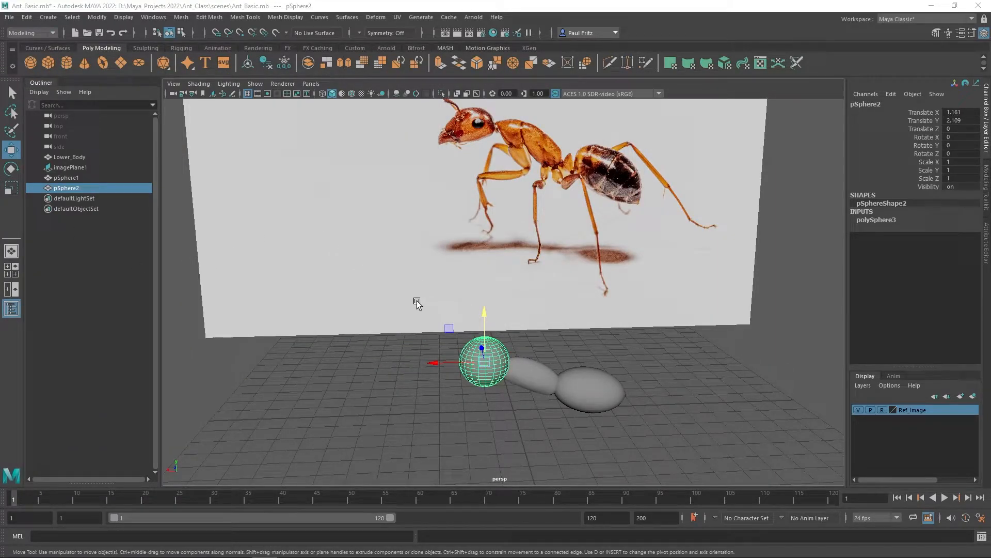
Try rotating the head sphere about Z to about 64.2 degrees so its pole points forward
left_click_drag(400, 333, 341, 348, "alt")
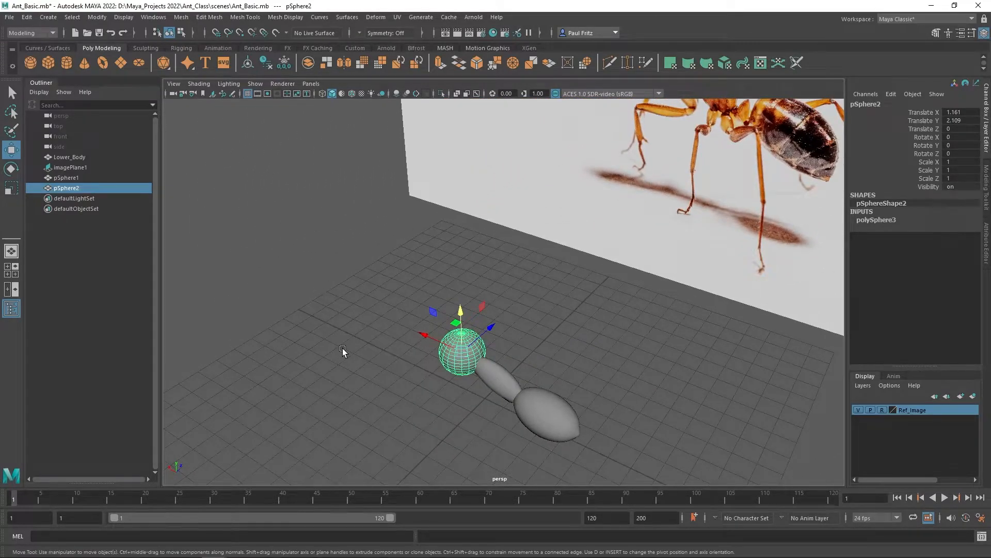
key("e")
left_click_drag(479, 323, 510, 353)
left_click_drag(303, 334, 469, 288, "alt")
scroll(393, 307, "up", 2)
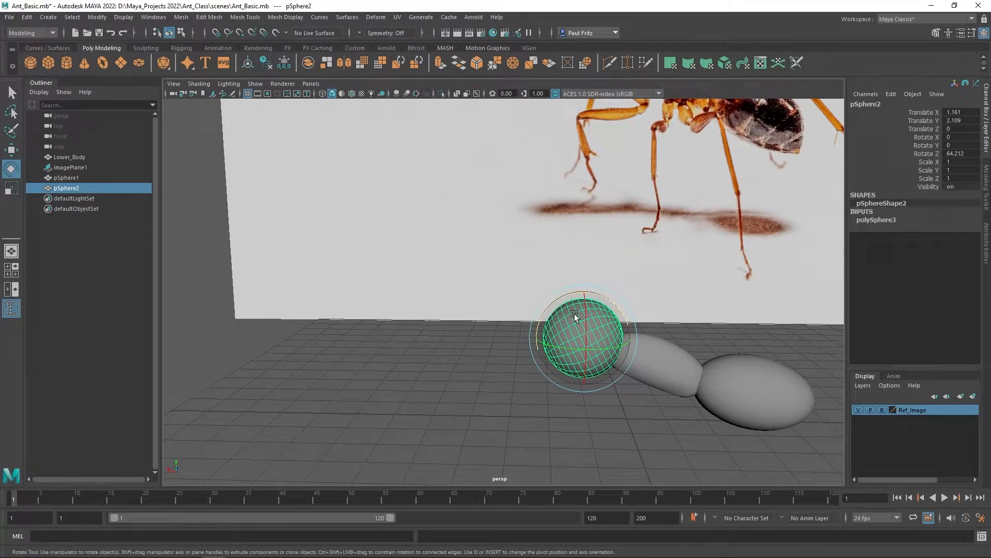
Compare the head sphere with the reference ant's head and set its Z rotation to 90
right_click_drag(509, 221, 485, 333, "alt")
left_click_drag(485, 333, 509, 272, "alt")
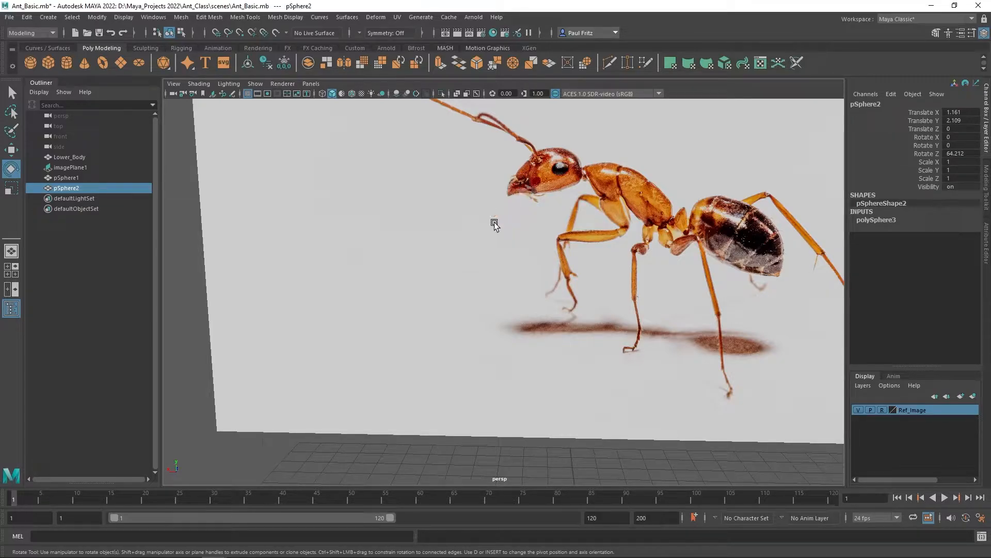
left_click_drag(463, 394, 462, 318, "alt")
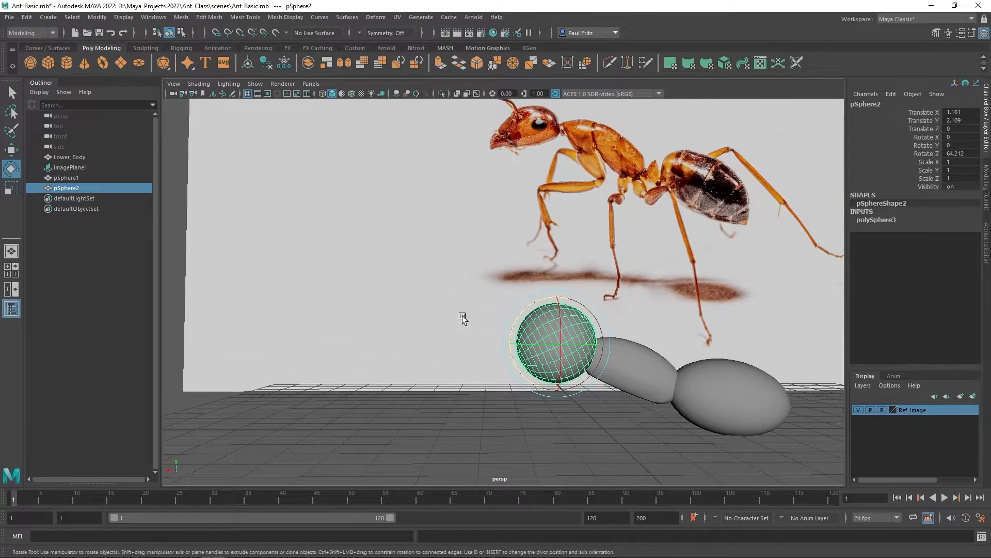
scroll(463, 319, "up", 3)
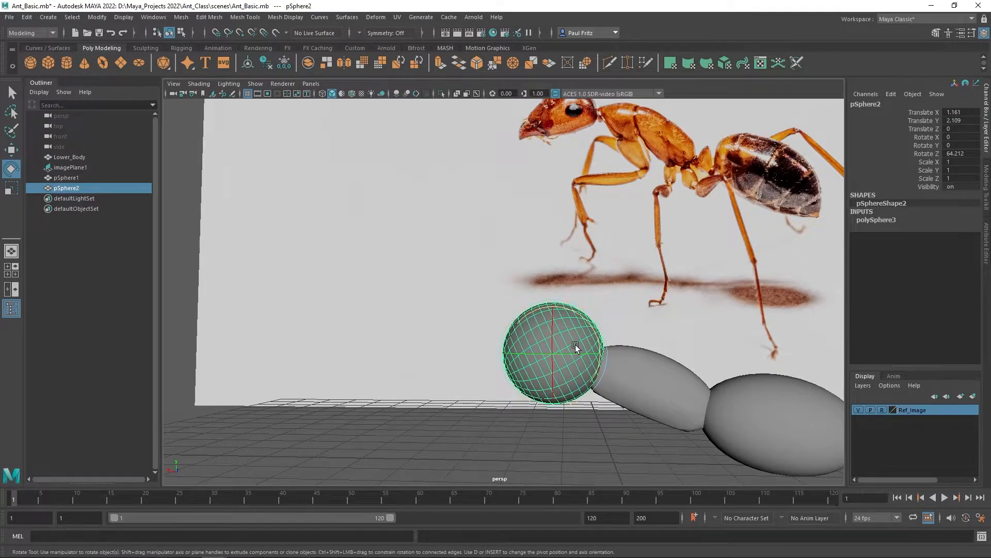
left_click_drag(575, 345, 534, 346, "alt")
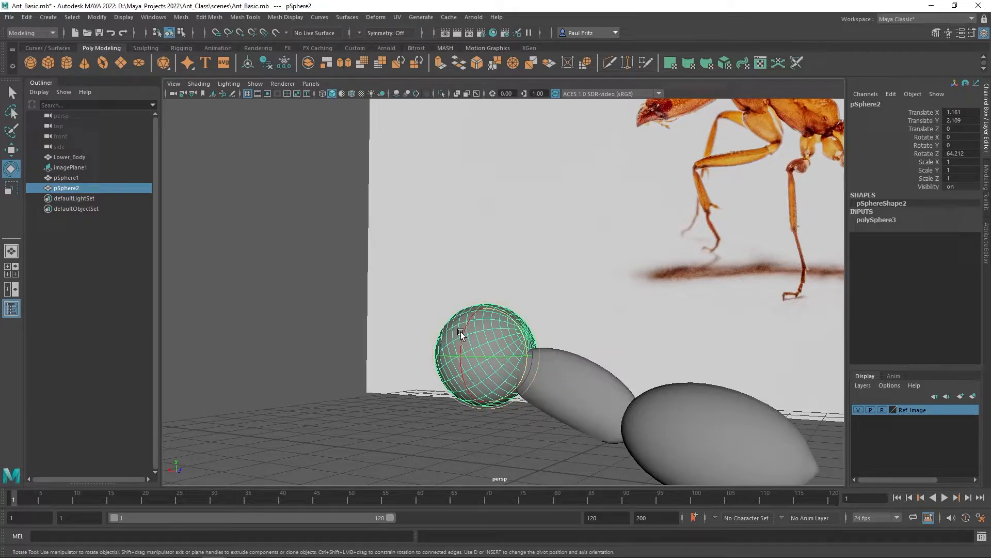
left_click_drag(461, 332, 594, 289, "alt")
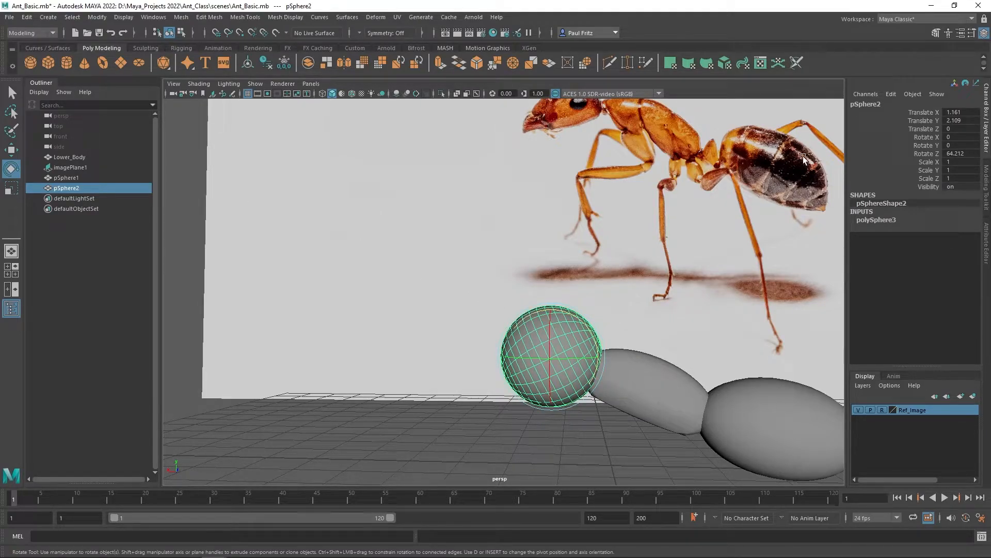
double_click(968, 154)
type("90")
key("Return")
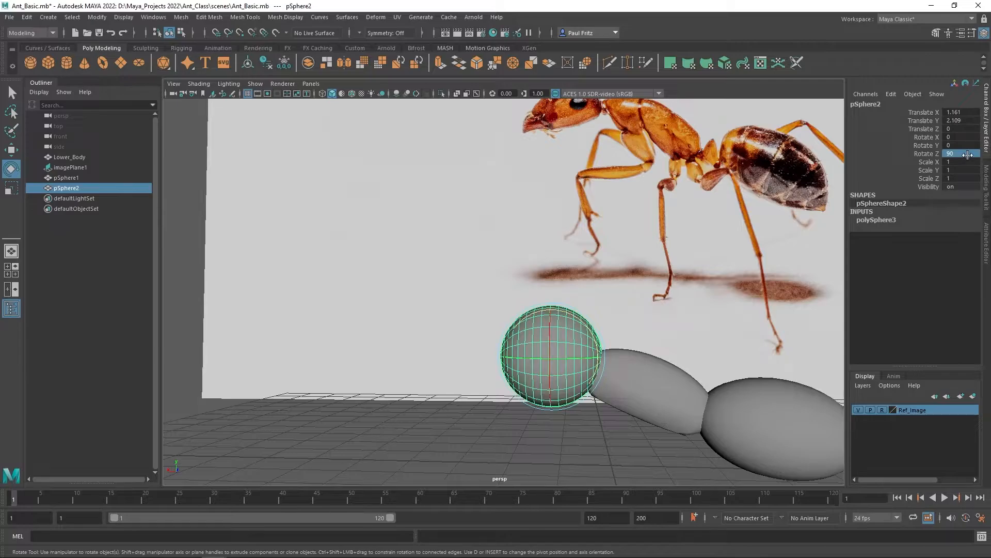
Switch the head sphere to vertex editing, select the vertices of its front half and try shifting them along the sphere's axis
left_click_drag(427, 303, 491, 317, "alt")
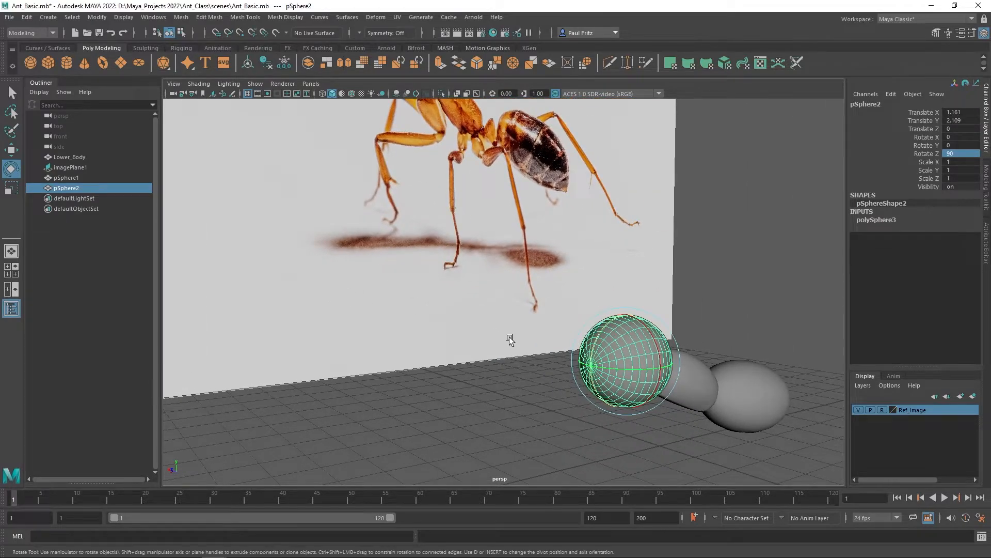
left_click_drag(590, 368, 464, 377, "alt")
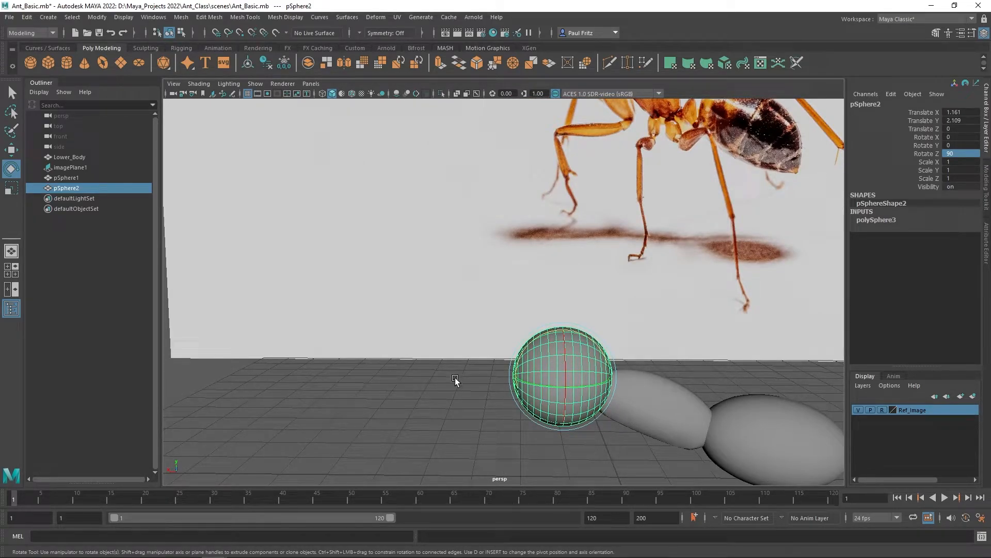
right_click_drag(470, 372, 419, 264)
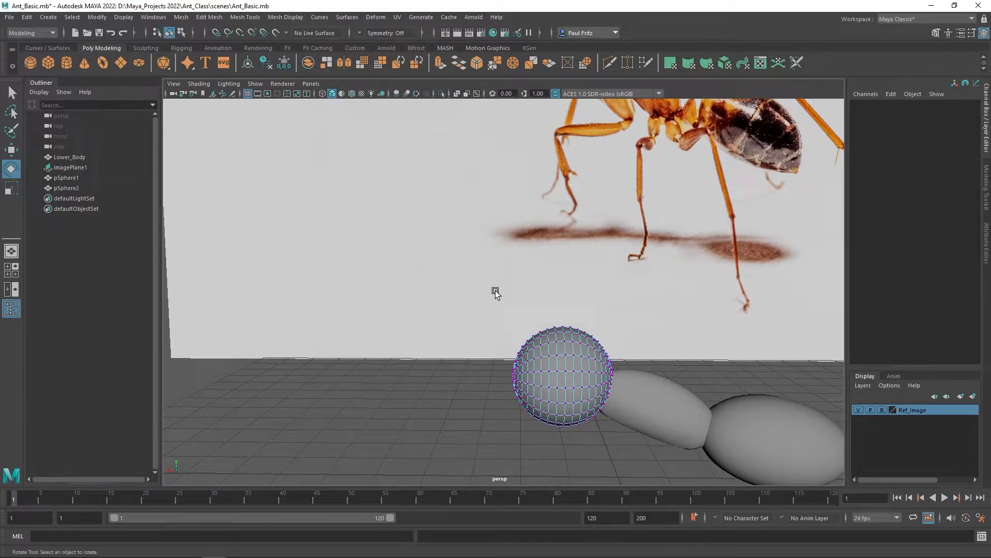
left_click_drag(489, 287, 561, 453)
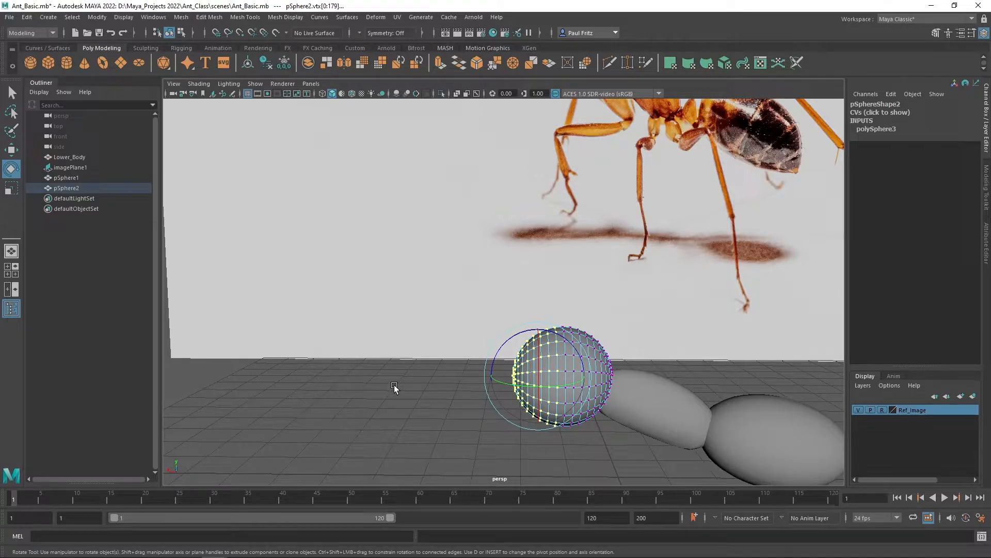
key("r")
left_click_drag(402, 374, 469, 335, "alt")
left_click(573, 349)
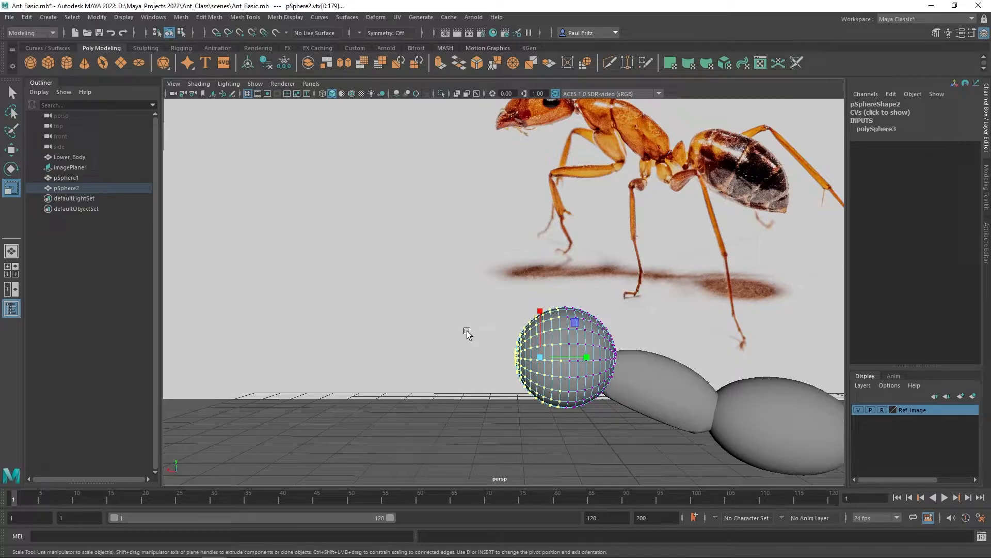
key("w")
left_click(596, 358)
left_click_drag(597, 357, 596, 355)
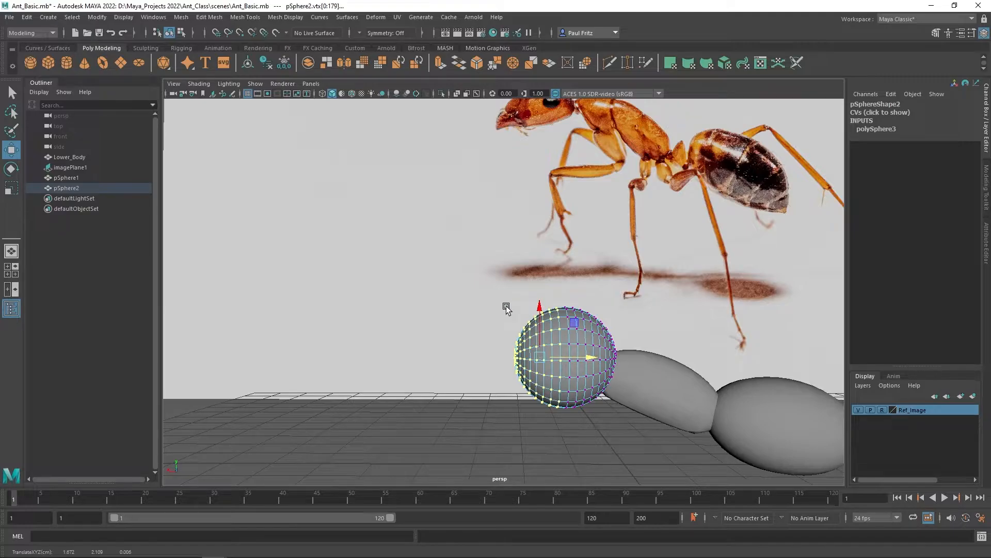
Reselect a smaller group of vertices at the front of the head sphere and prepare to scale them
left_click_drag(490, 279, 555, 434)
key("r")
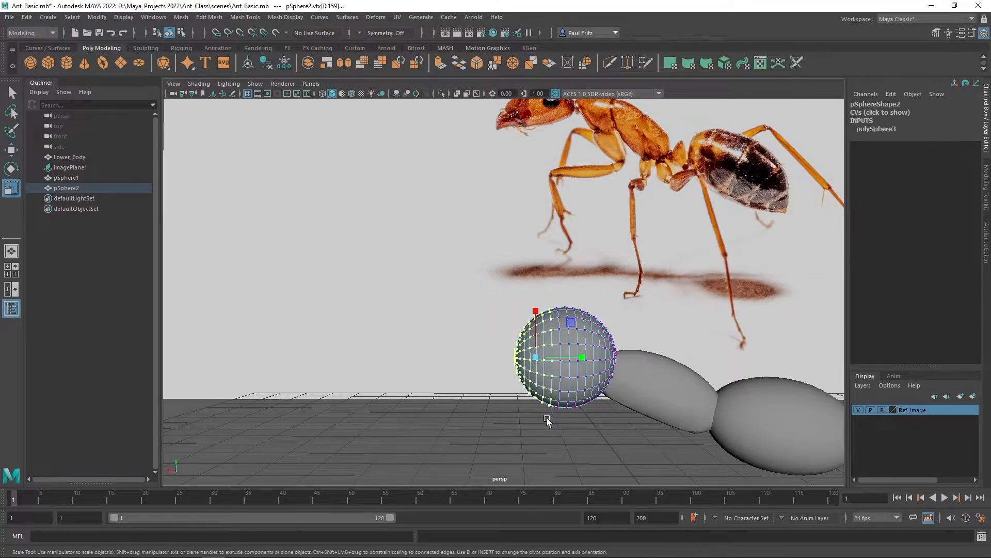
left_click_drag(447, 372, 540, 383, "alt")
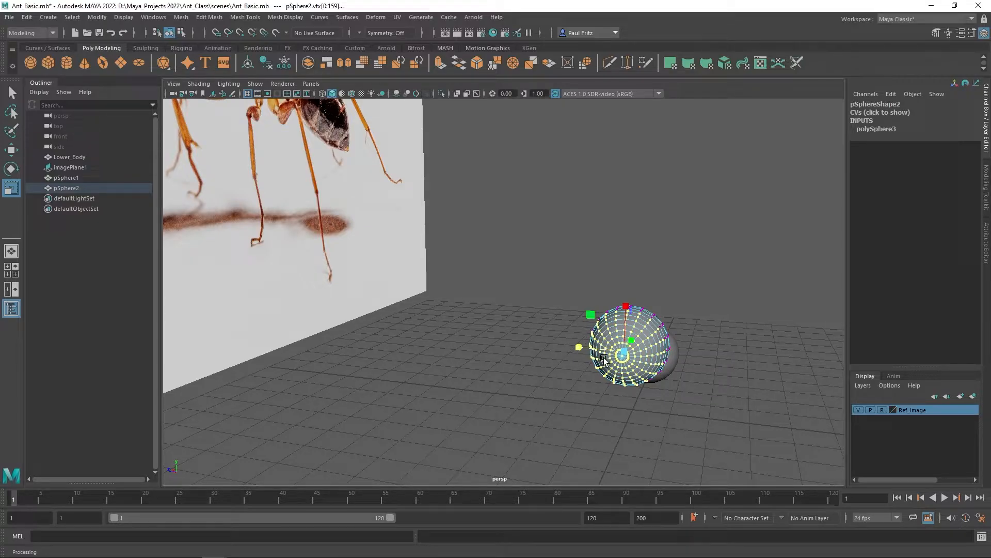
left_click_drag(605, 377, 605, 338, "alt")
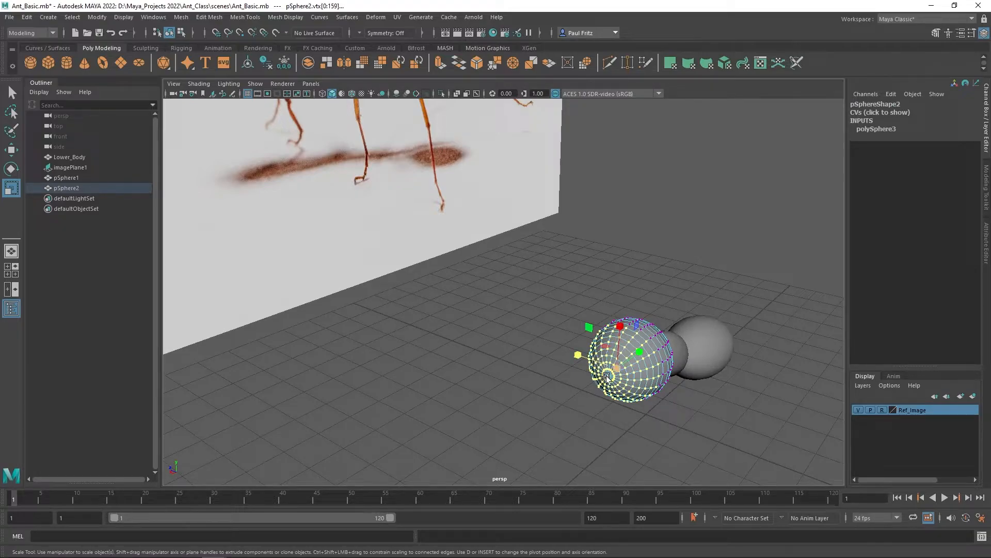
left_click_drag(581, 387, 576, 343, "alt")
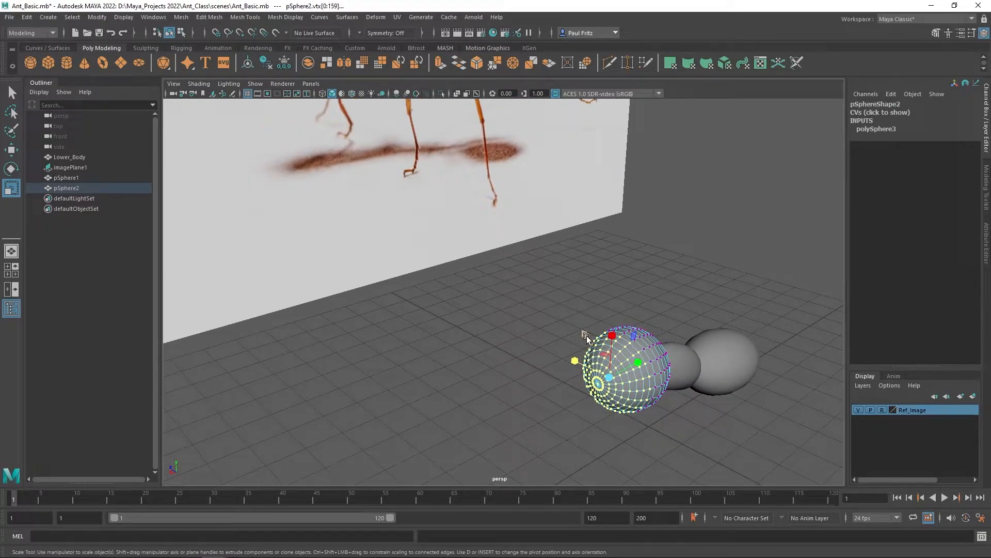
mouse_move(586, 385)
left_mouse_down("alt")
mouse_move(516, 405)
mouse_move(592, 377)
left_mouse_up("alt")
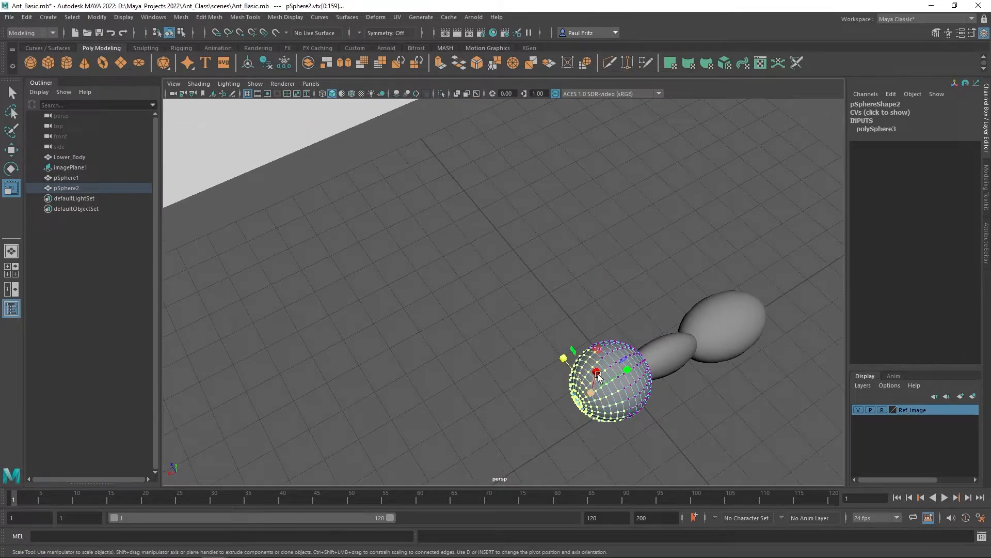
Scale down the selected front vertices of the head sphere pSphere2 and pull them slightly outward to taper its front
left_click_drag(540, 394, 588, 353, "alt")
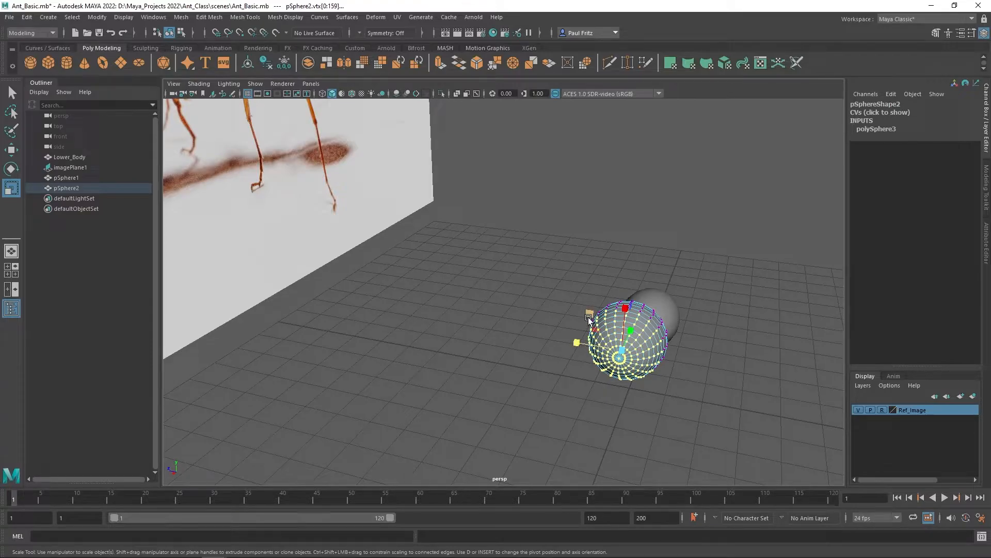
left_click_drag(625, 386, 571, 353, "alt")
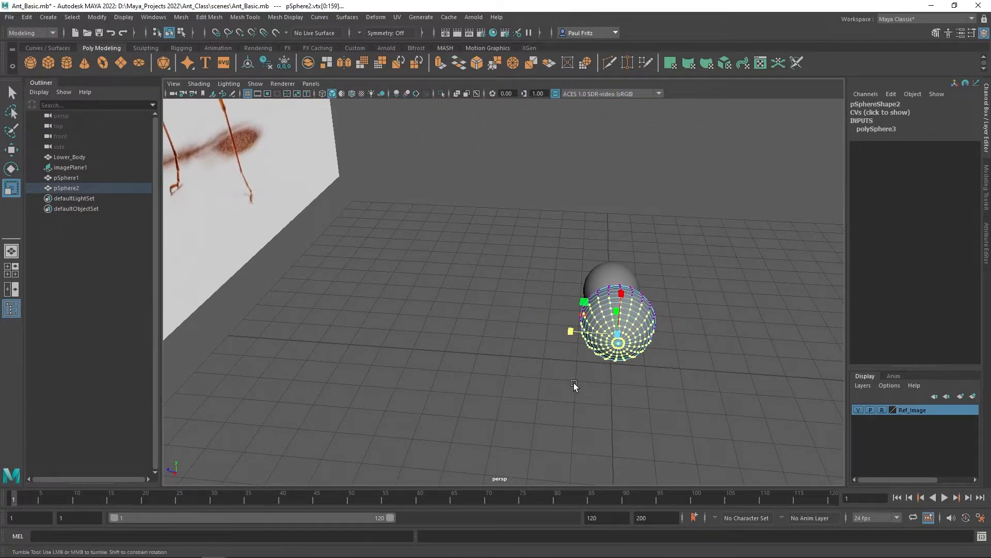
left_click_drag(576, 390, 573, 368, "alt")
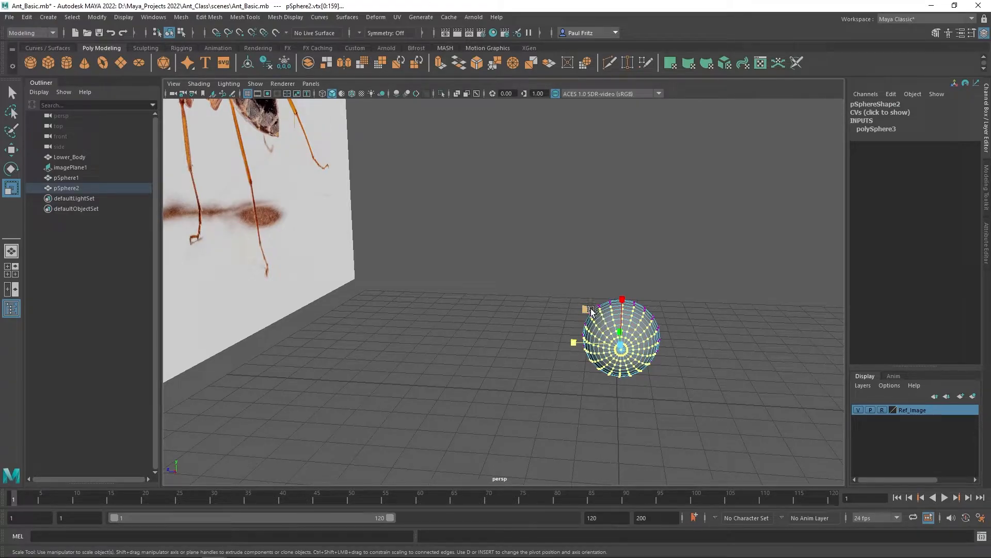
left_click_drag(589, 310, 475, 338)
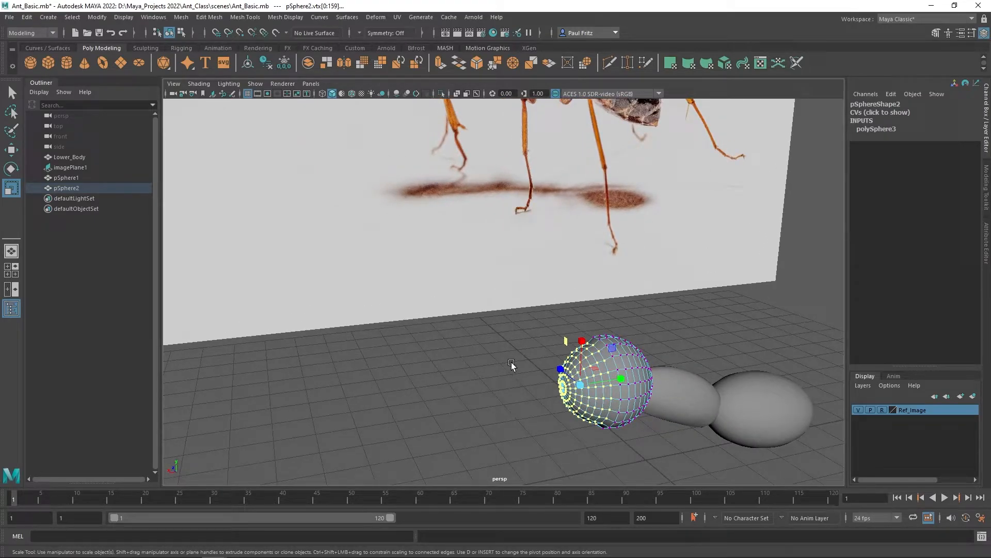
left_click_drag(507, 368, 476, 364, "alt")
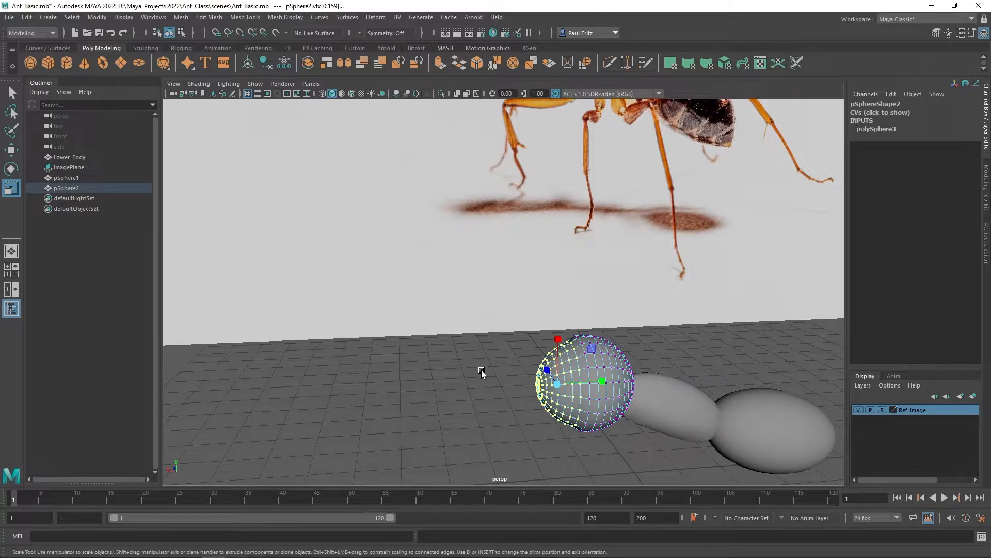
key("w")
middle_click_drag(606, 380, 608, 383)
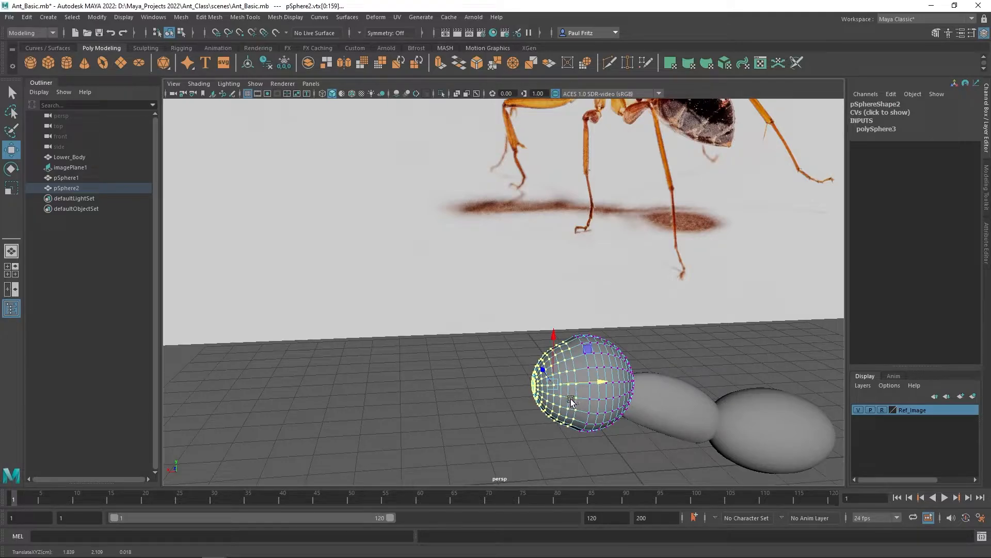
left_click_drag(485, 372, 471, 367, "alt")
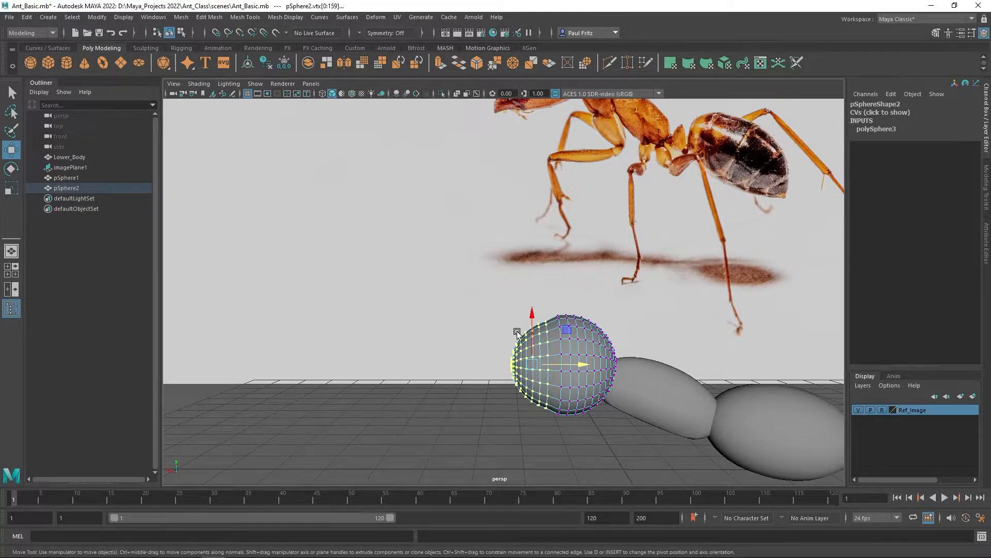
Arrange the workspace as two side-by-side views, front and perspective, with the whole ant reference framed in the front view
key("space")
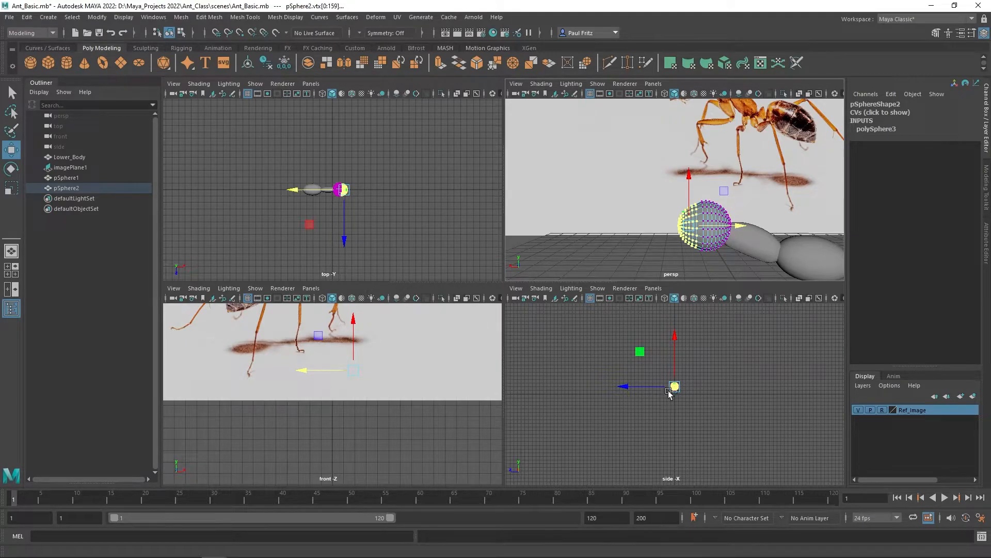
left_click(11, 289)
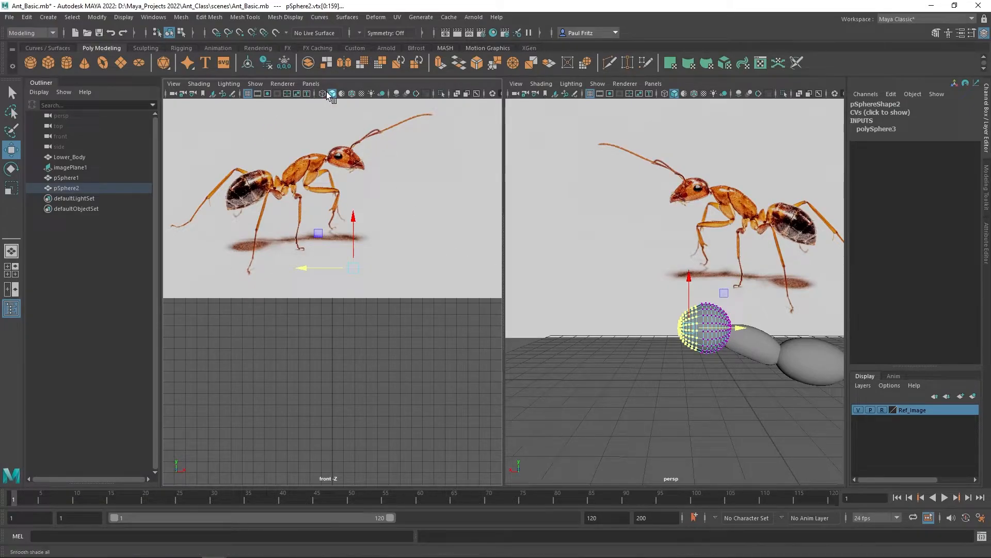
scroll(343, 288, "down", 2)
scroll(342, 294, "up", 4)
scroll(343, 295, "down", 3)
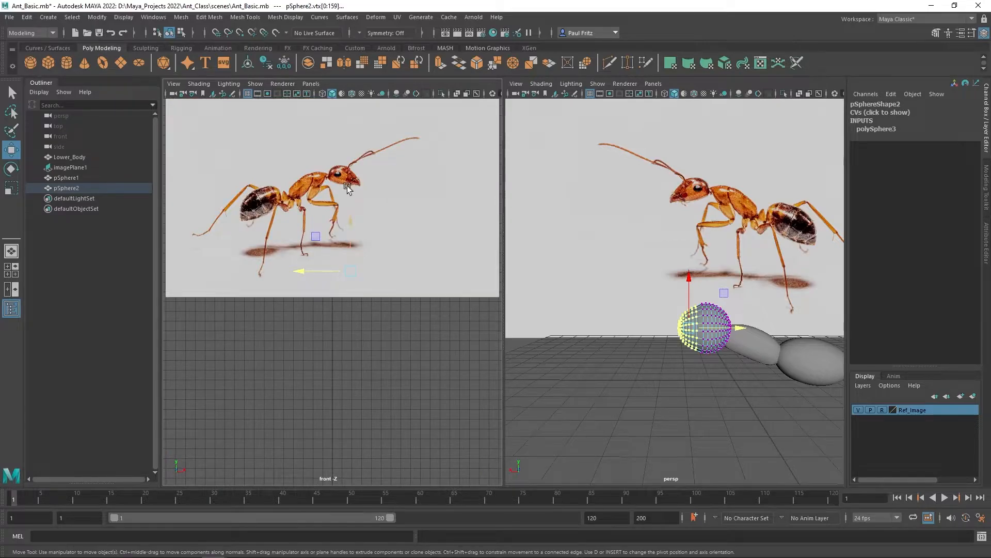
Create a new Left orthographic camera and show it in place of the front view
left_click(310, 83)
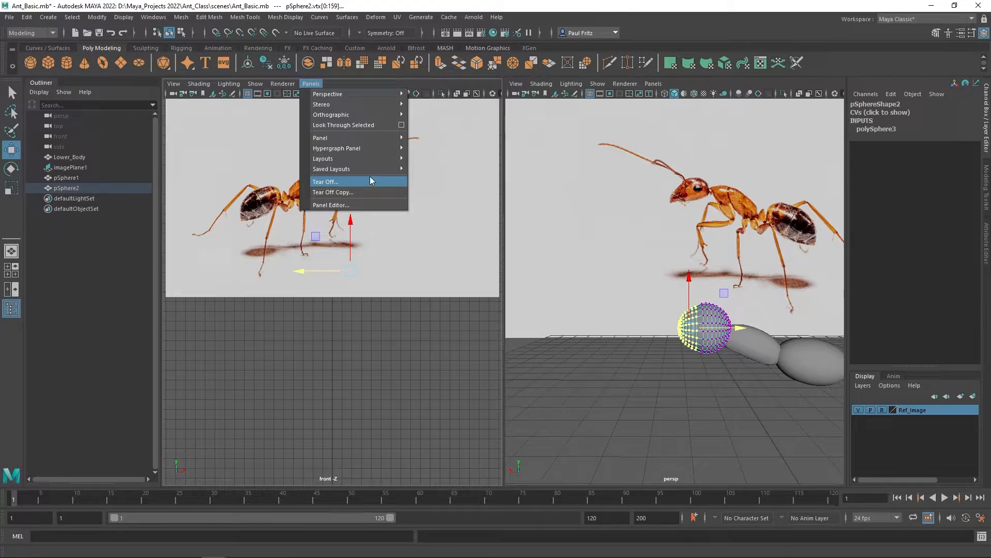
mouse_move(370, 173)
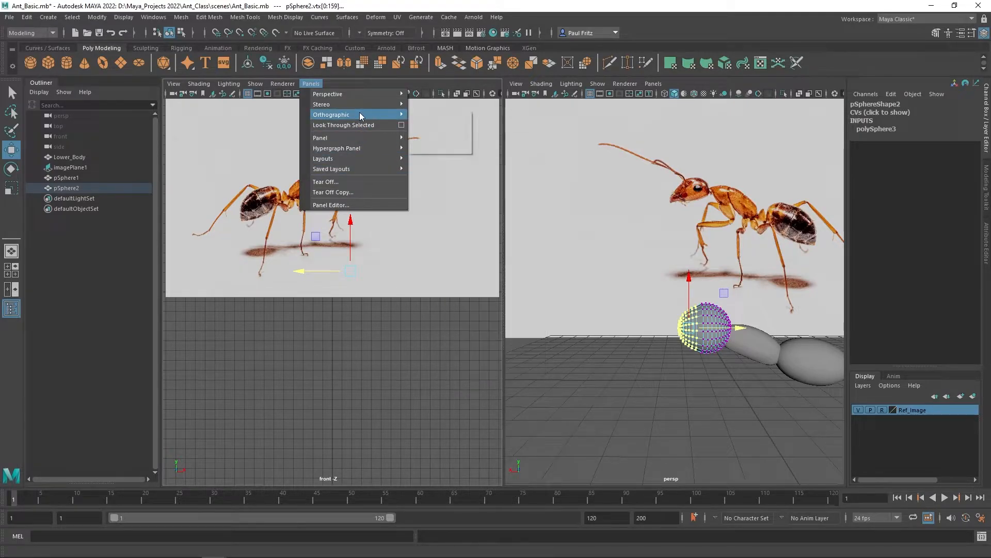
mouse_move(360, 114)
mouse_move(435, 149)
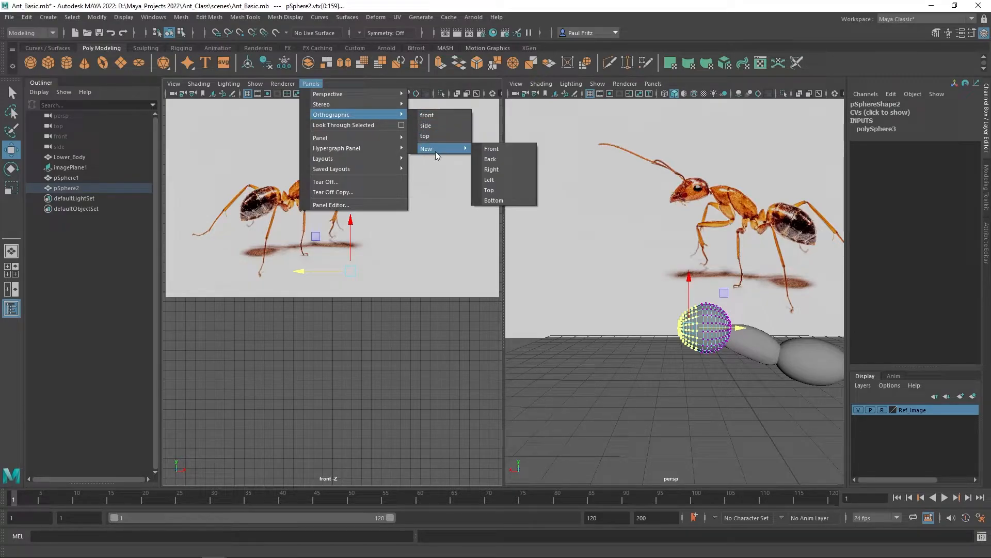
left_click(488, 181)
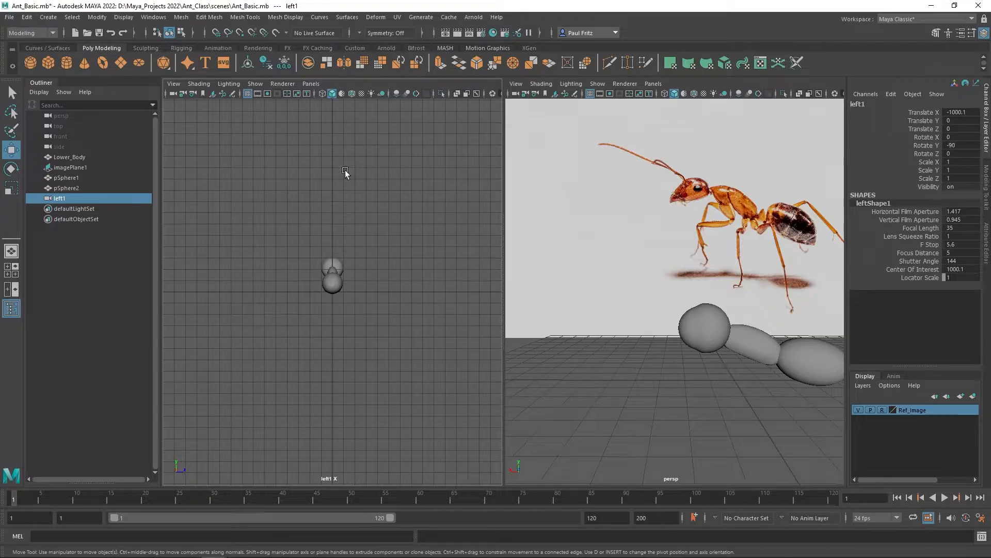
Try the existing front and side orthographic cameras in the orthographic viewport
left_click(308, 83)
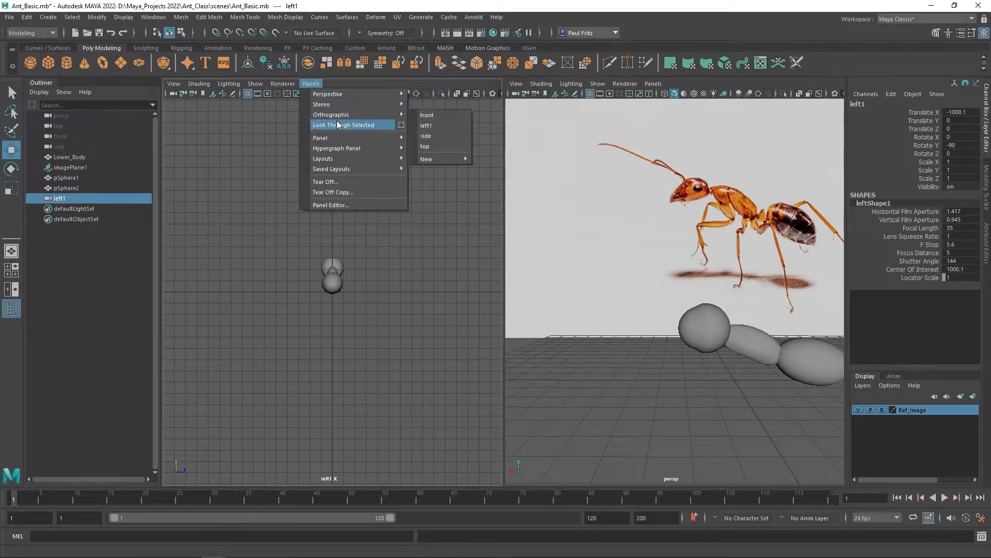
left_click(428, 115)
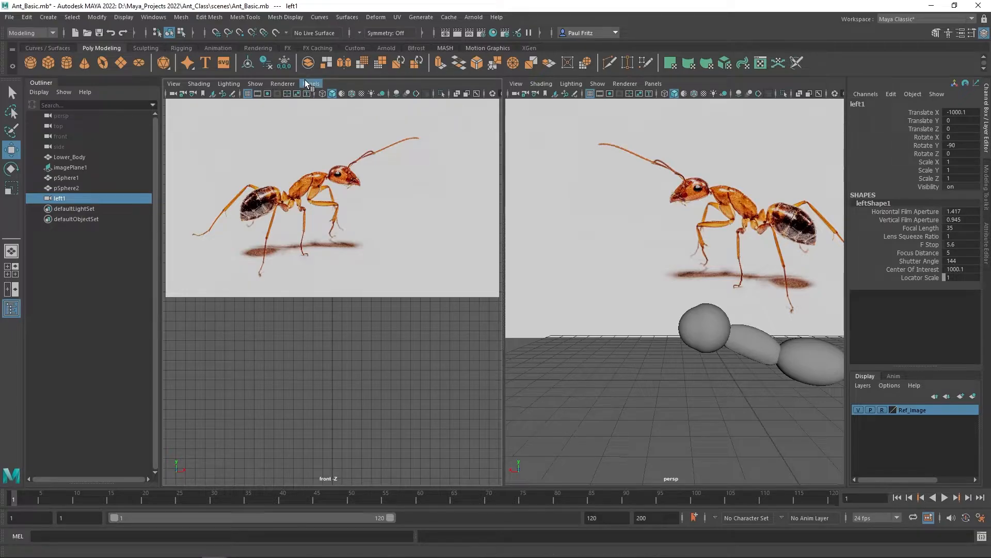
left_click(308, 83)
mouse_move(314, 91)
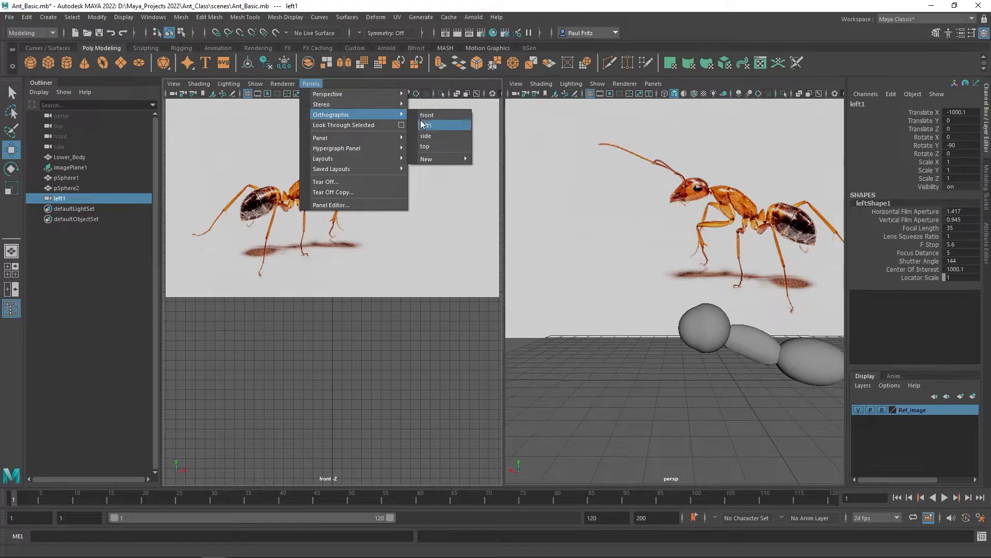
left_click(431, 137)
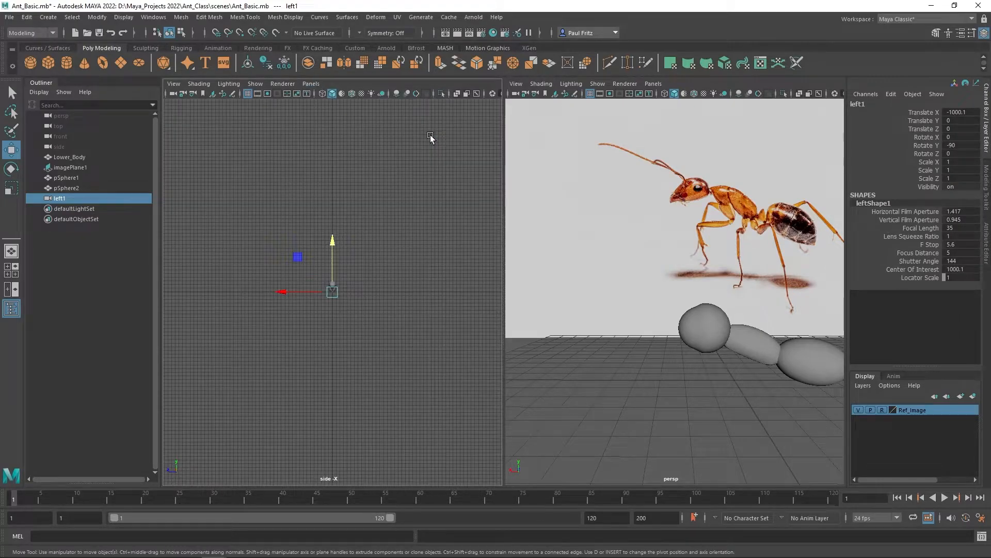
Create a new Back orthographic camera and show it in place of the side view
left_click(312, 83)
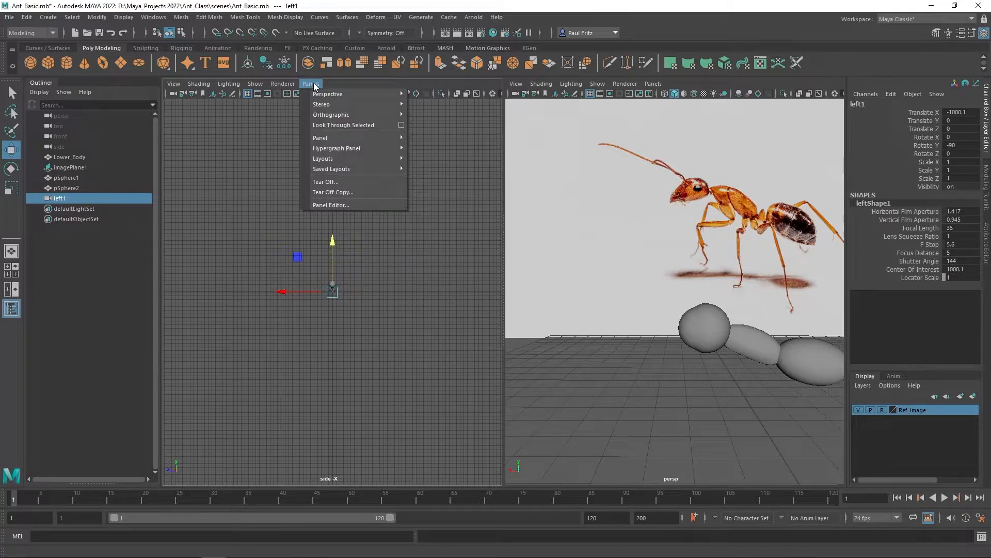
mouse_move(315, 103)
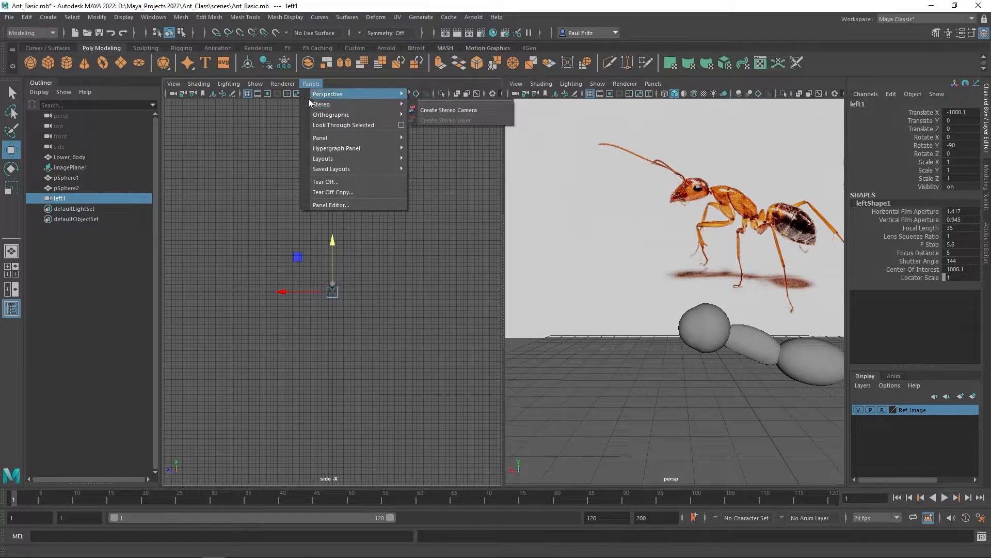
mouse_move(397, 116)
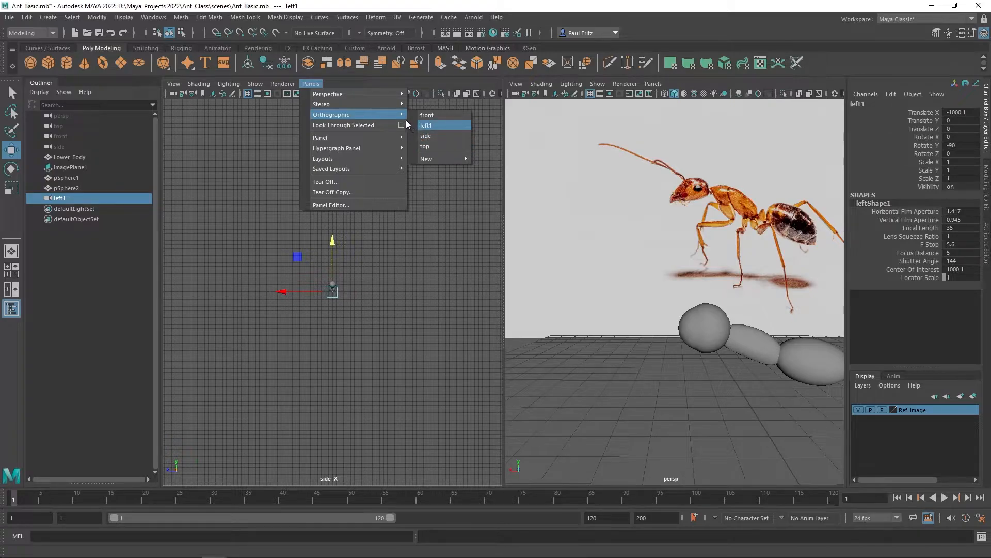
mouse_move(431, 159)
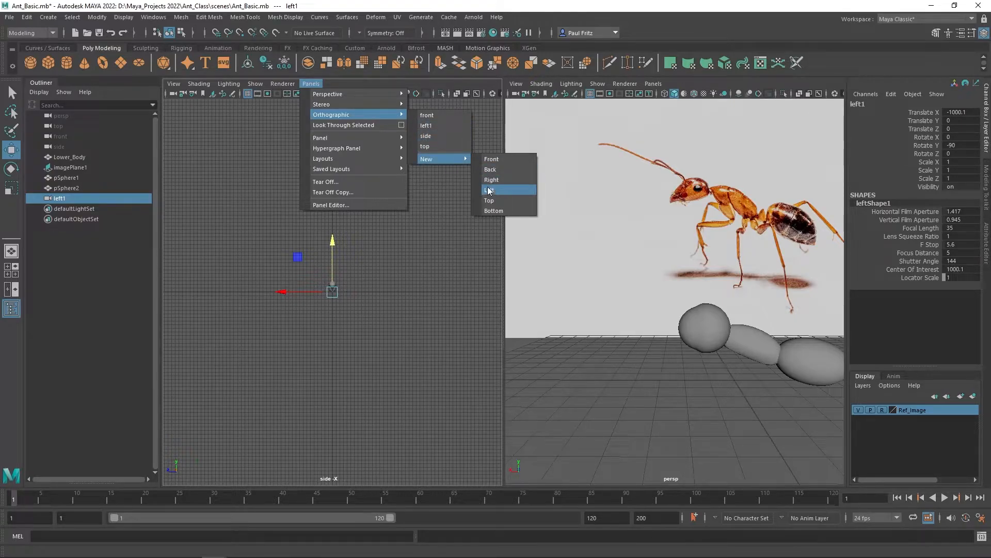
left_click(489, 170)
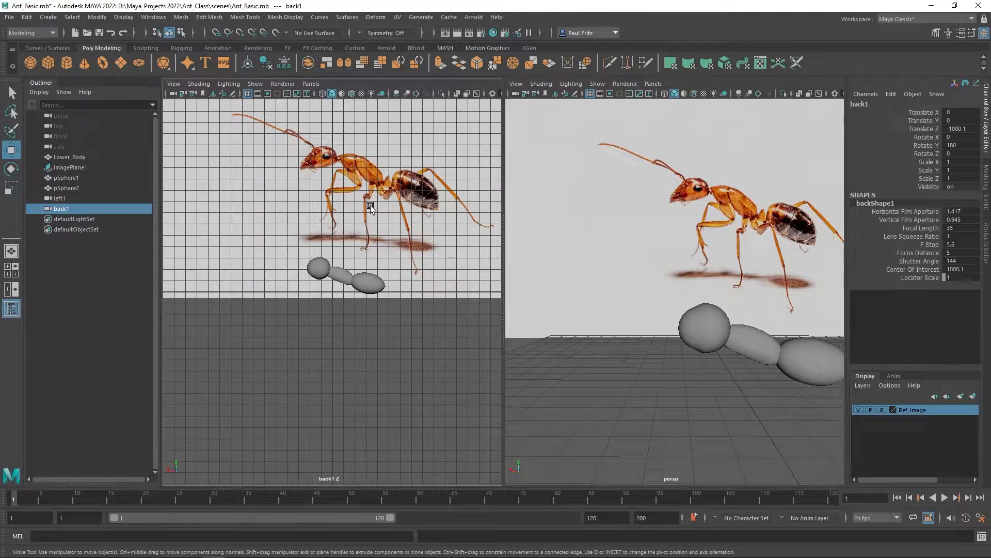
Select the front vertices of the head sphere pSphere2 in the back view and nudge them slightly
left_click(316, 269)
scroll(316, 269, "up", 6)
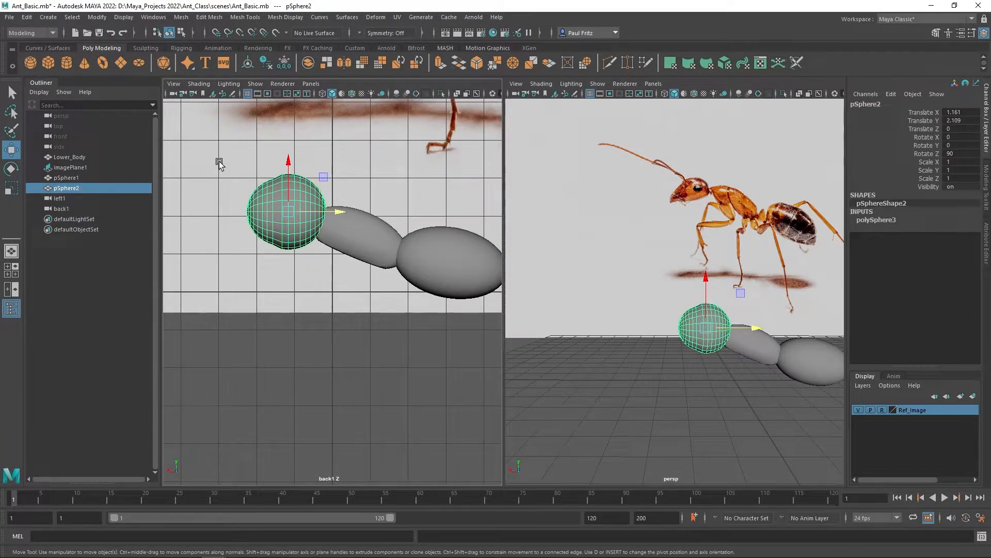
right_click_drag(266, 197, 207, 196)
left_click_drag(222, 150, 269, 273)
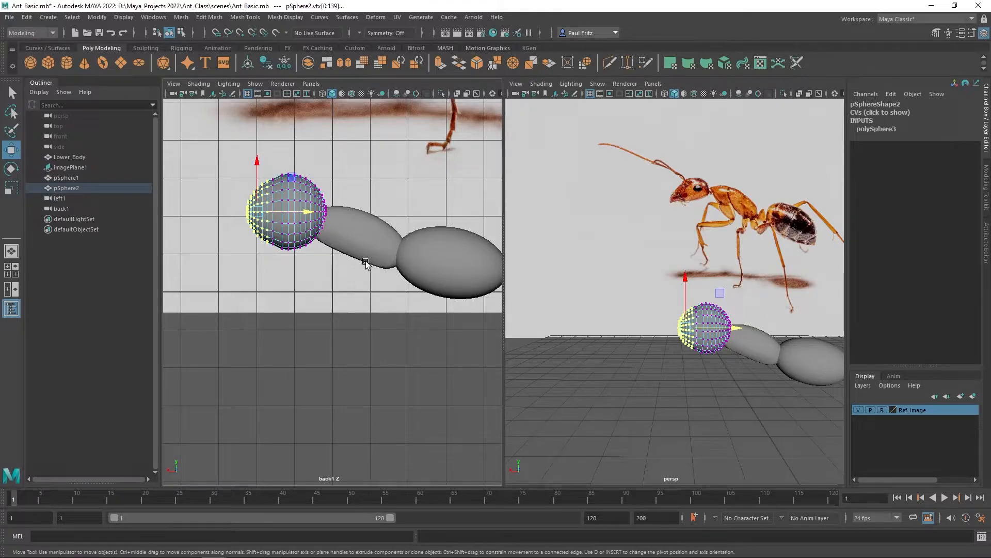
left_click_drag(652, 356, 627, 357, "alt")
left_click_drag(640, 308, 640, 308)
left_click_drag(640, 393, 555, 388, "alt")
left_click_drag(699, 341, 699, 343)
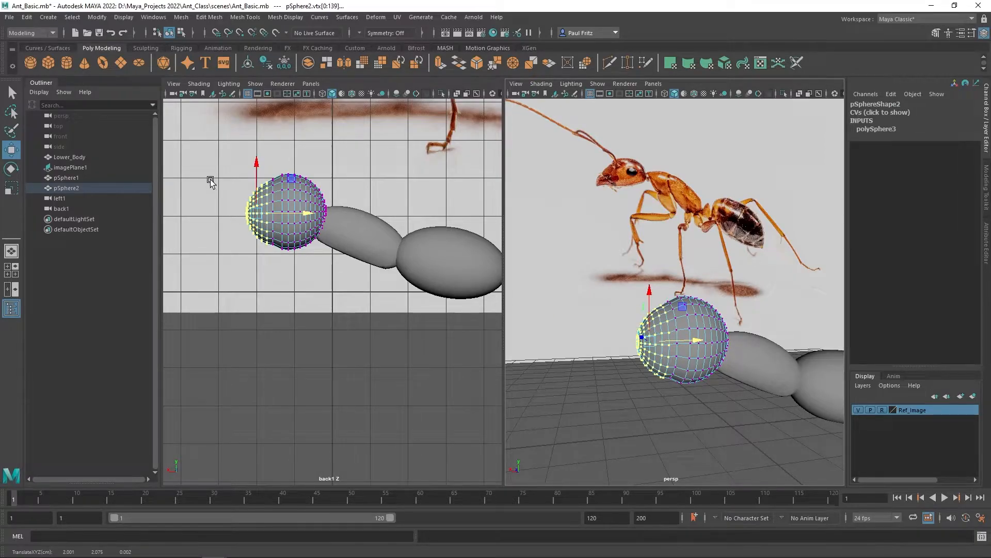
Try nudging a narrower group of vertices at the head sphere's tip, and undo the recent selection and moves
scroll(210, 190, "up", 2)
left_click_drag(209, 139, 248, 253)
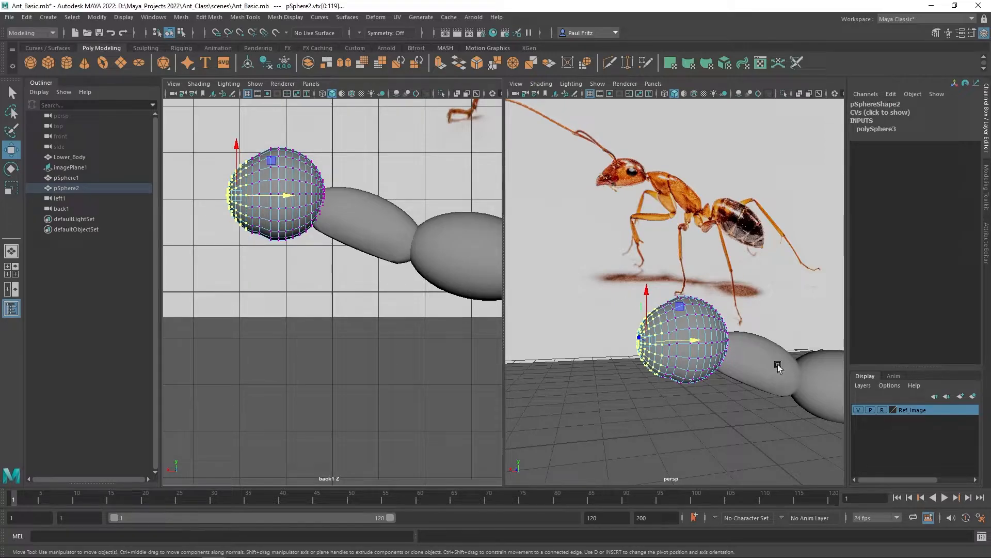
left_click_drag(580, 395, 628, 401, "alt")
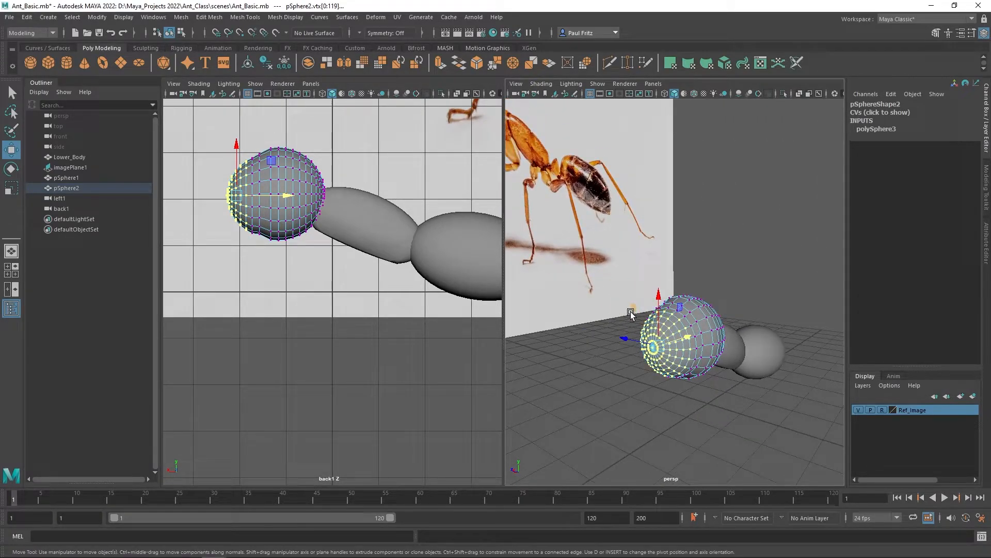
left_click_drag(632, 311, 631, 313)
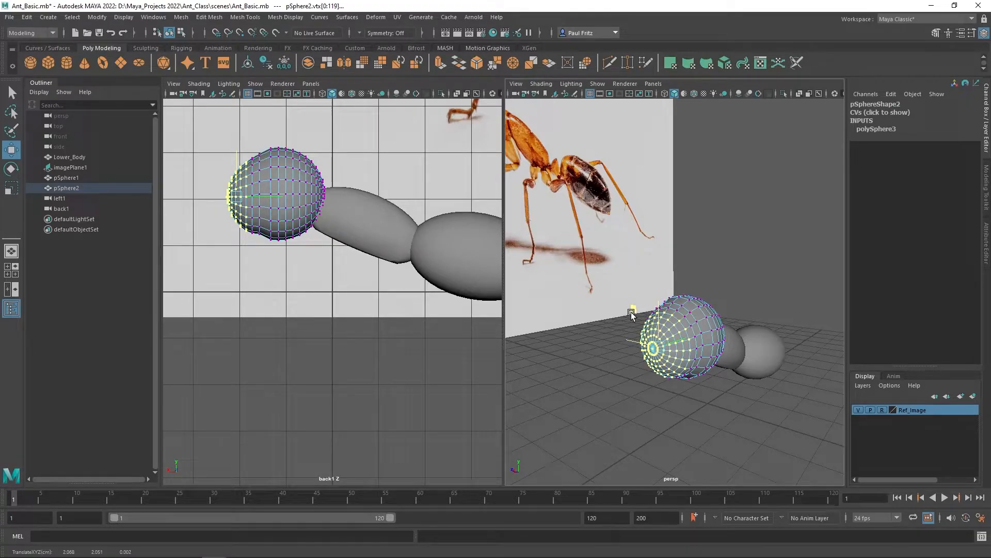
key("ctrl+z")
key("ctrl+z")
key("ctrl+z")
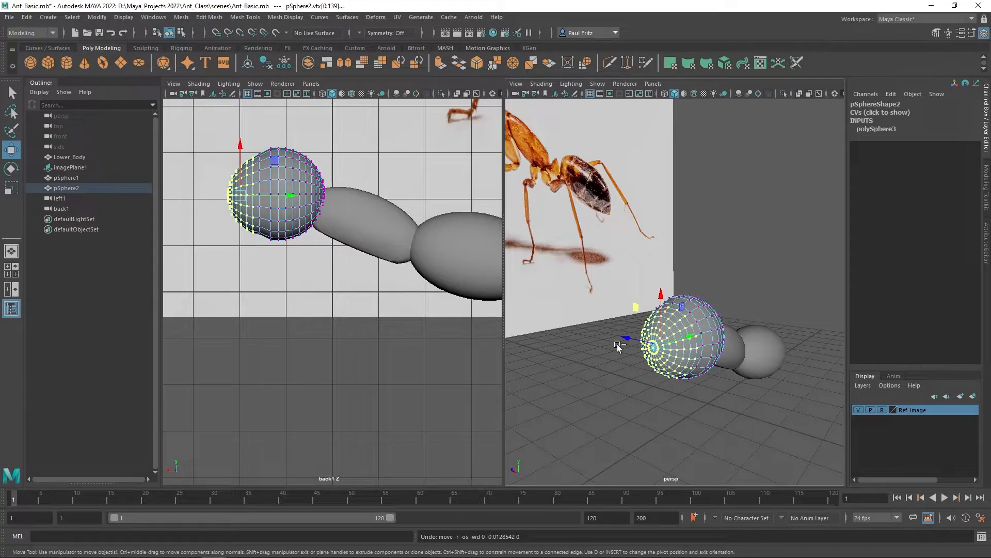
Scale down the head sphere's selected front vertices and move them slightly outward to taper the front
key("r")
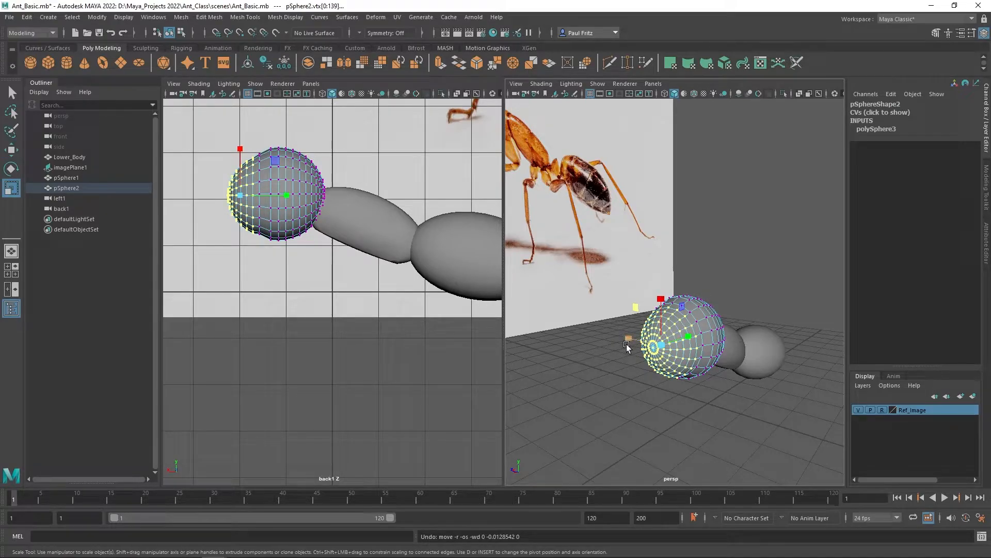
left_click_drag(623, 360, 639, 310, "alt")
left_click_drag(643, 368, 580, 370, "alt")
key("w")
left_click_drag(697, 342, 700, 341)
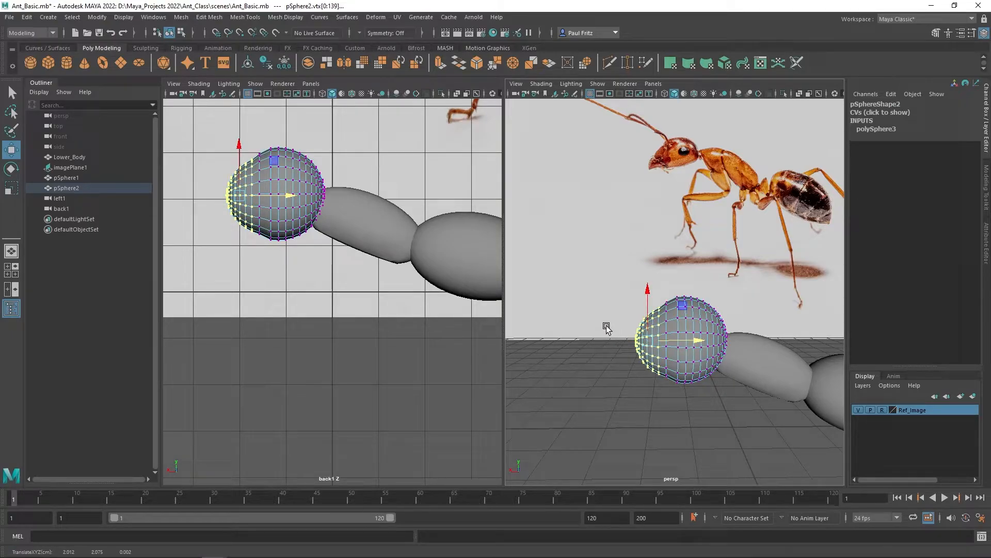
Select only the foremost vertices of the head sphere and pull them slightly outward to refine the tapered tip
left_click_drag(217, 145, 249, 251)
key("r")
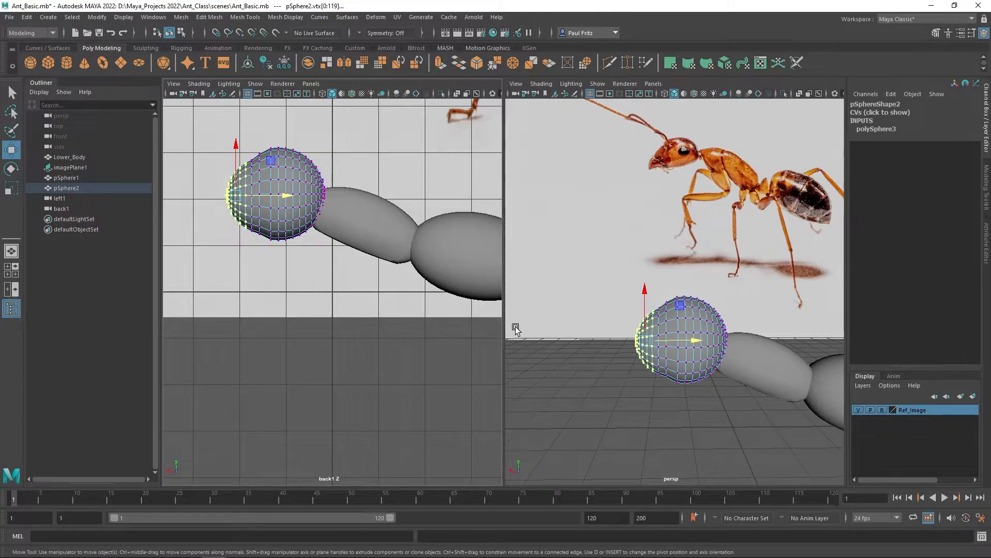
left_click_drag(569, 338, 621, 360, "alt")
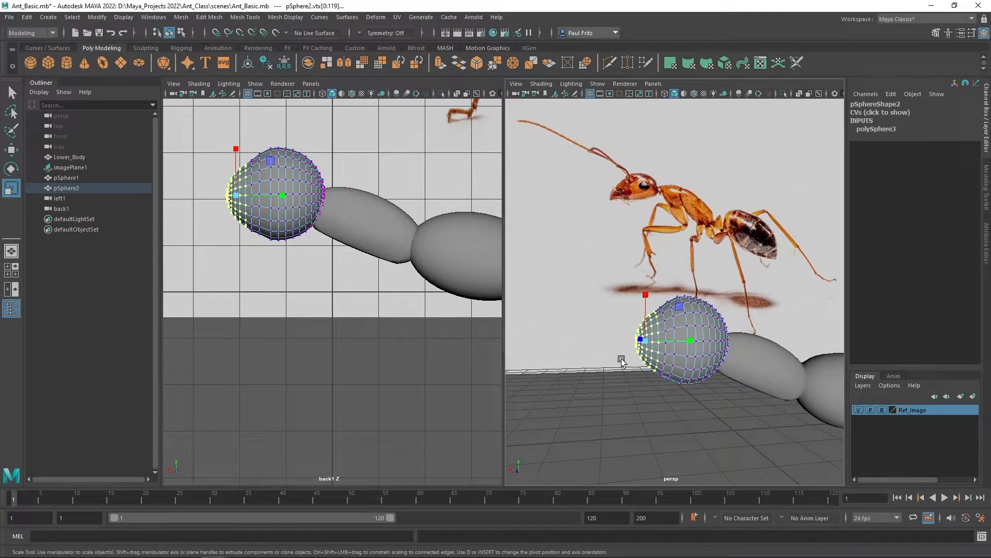
key("w")
left_click_drag(695, 340, 693, 340)
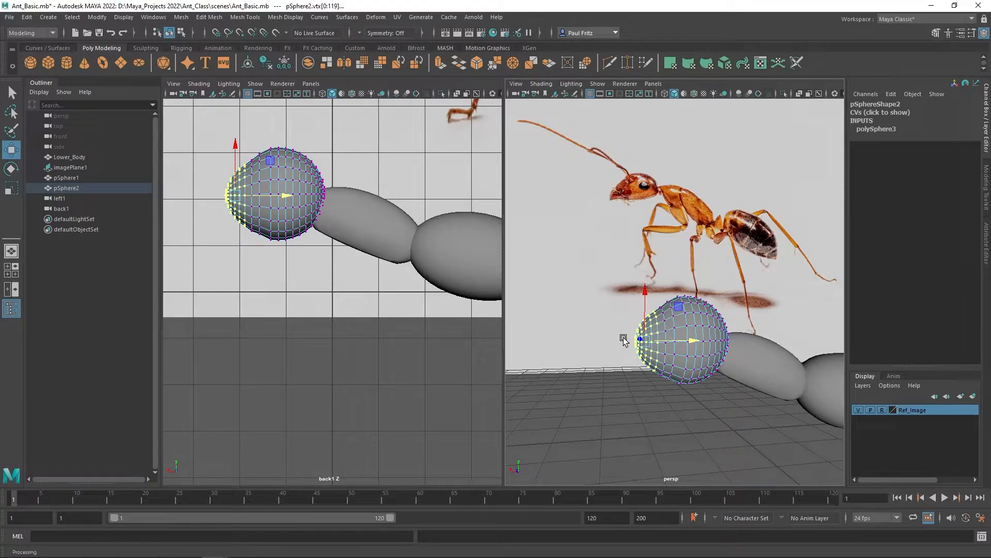
Select the front five vertex rings of the head sphere pSphere2, scale them down slightly and move them outward
left_click_drag(204, 145, 241, 230)
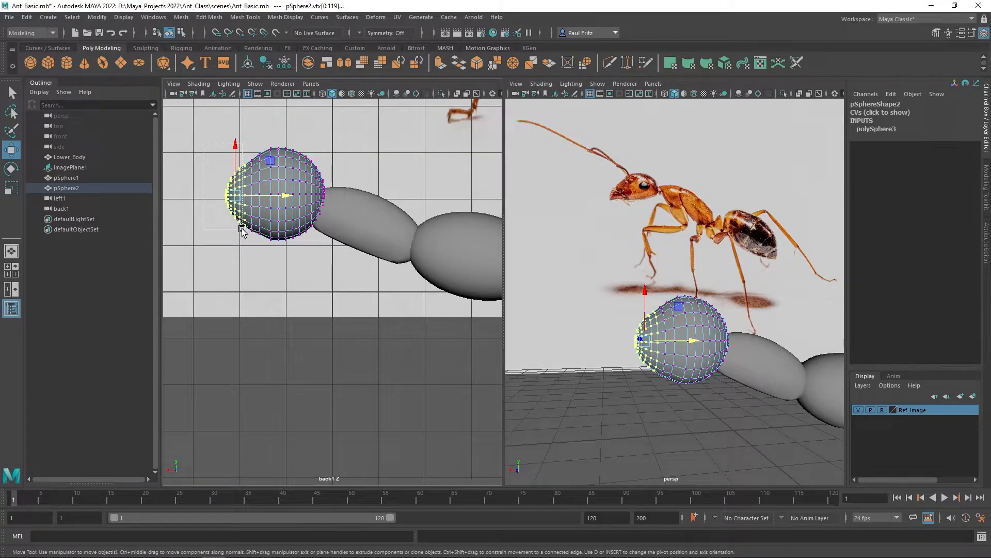
mouse_move(242, 231)
left_mouse_down()
mouse_move(195, 150)
mouse_move(243, 231)
left_mouse_up()
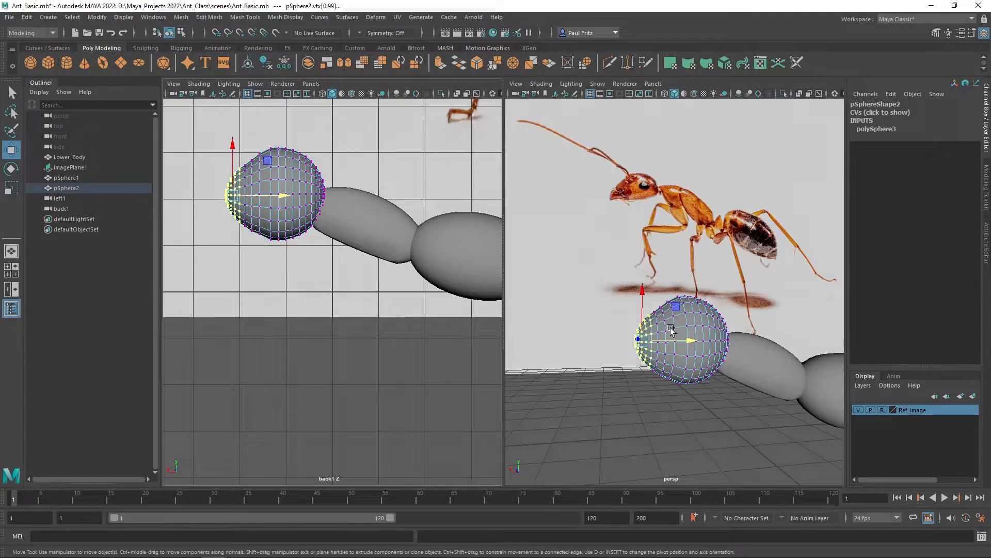
key("r")
left_click_drag(632, 380, 683, 357, "alt")
left_click_drag(636, 310, 636, 313)
left_click_drag(659, 390, 581, 390, "alt")
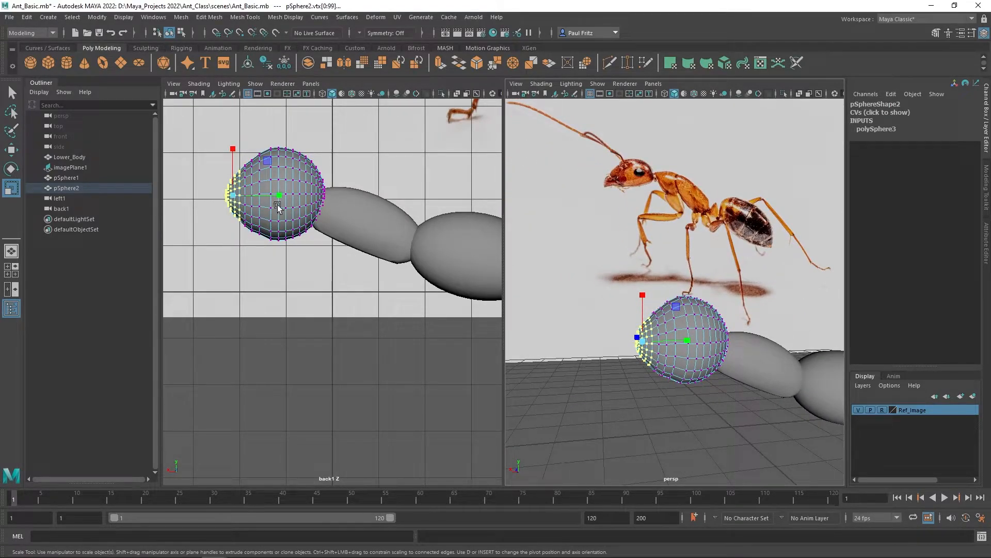
key("w")
left_click_drag(693, 342, 692, 344)
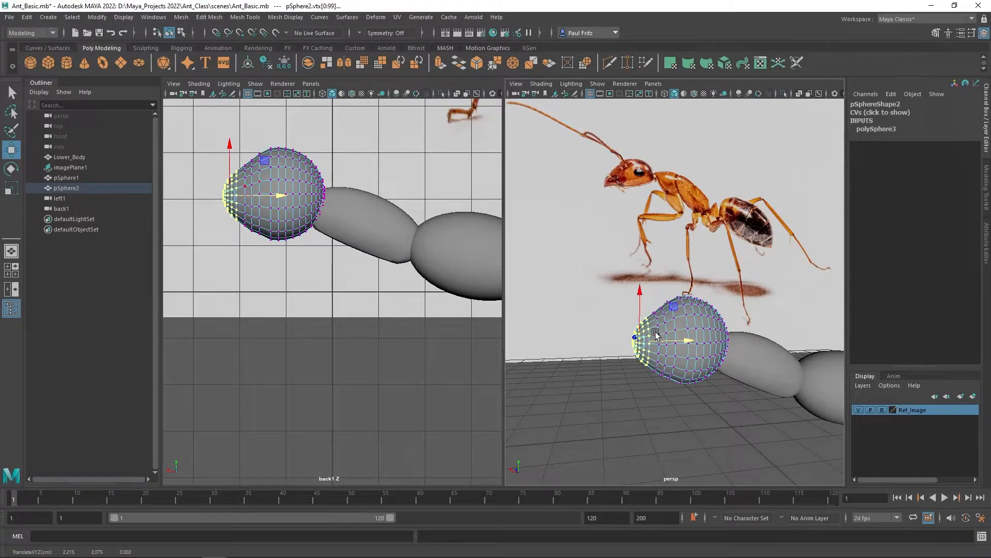
Narrow the selection to the front four vertex rings of the head, scale them down and nudge them outward
left_click_drag(194, 159, 234, 231)
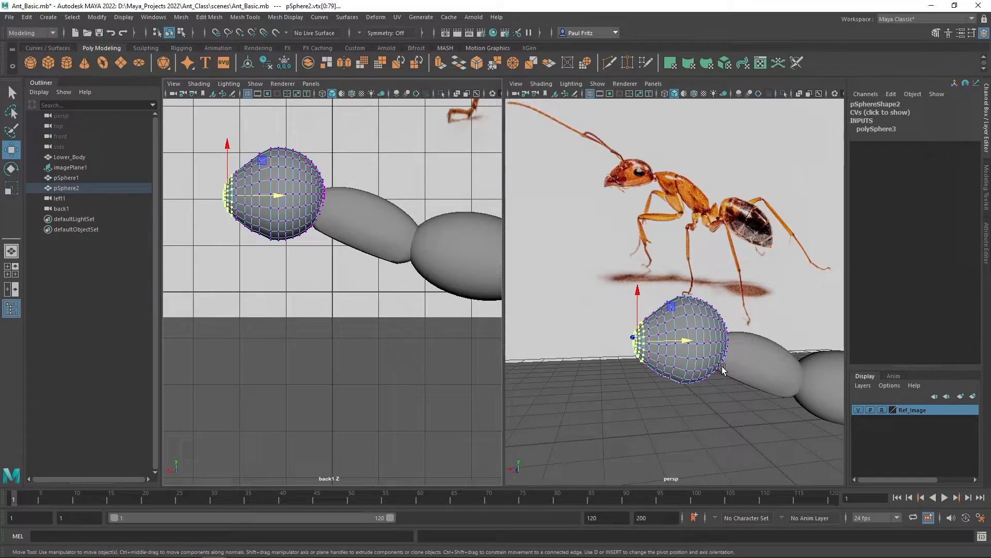
key("r")
left_click_drag(616, 381, 684, 364, "alt")
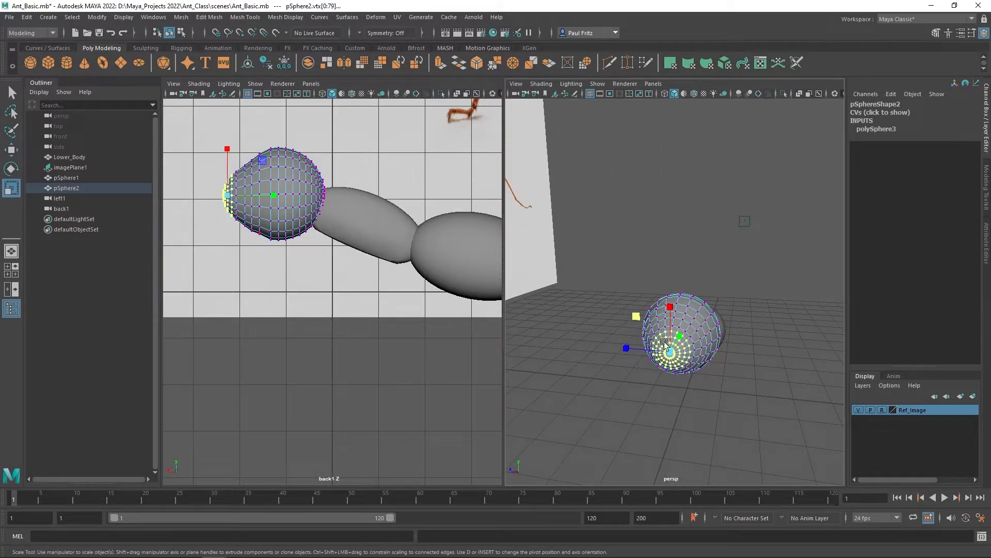
left_click_drag(636, 316, 634, 313)
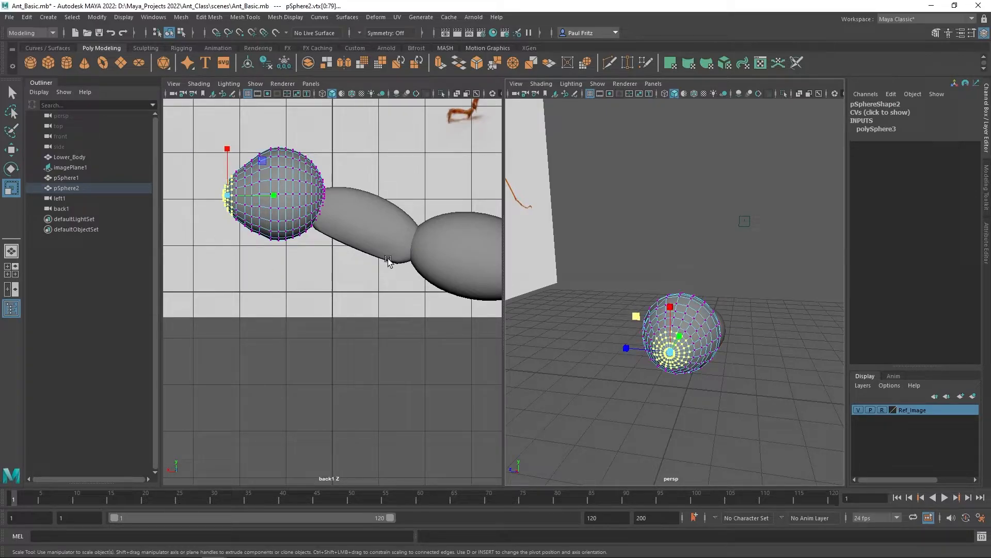
key("w")
middle_click_drag(278, 197, 278, 197)
Select the front three vertex rings of the head, scale them down and pull them slightly outward
left_click_drag(209, 172, 228, 227)
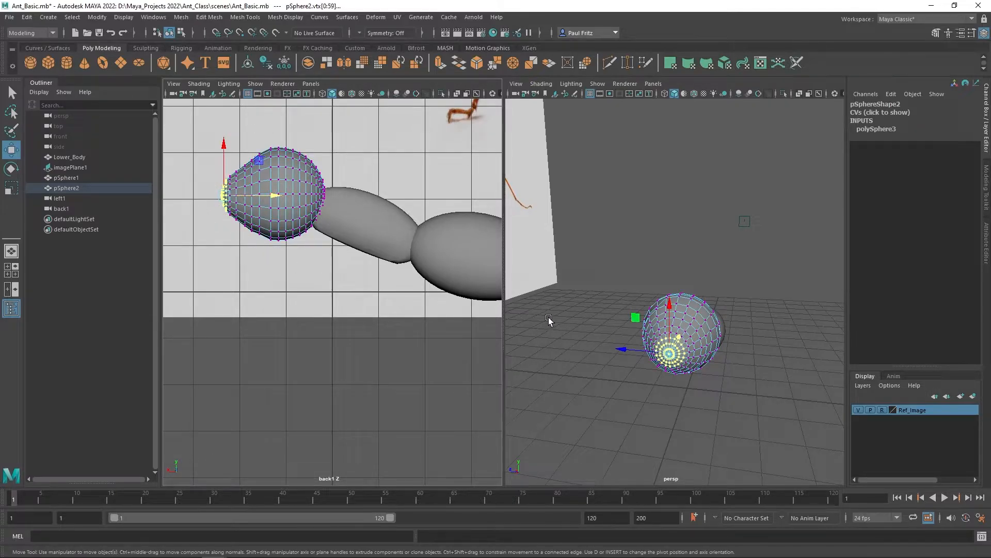
key("r")
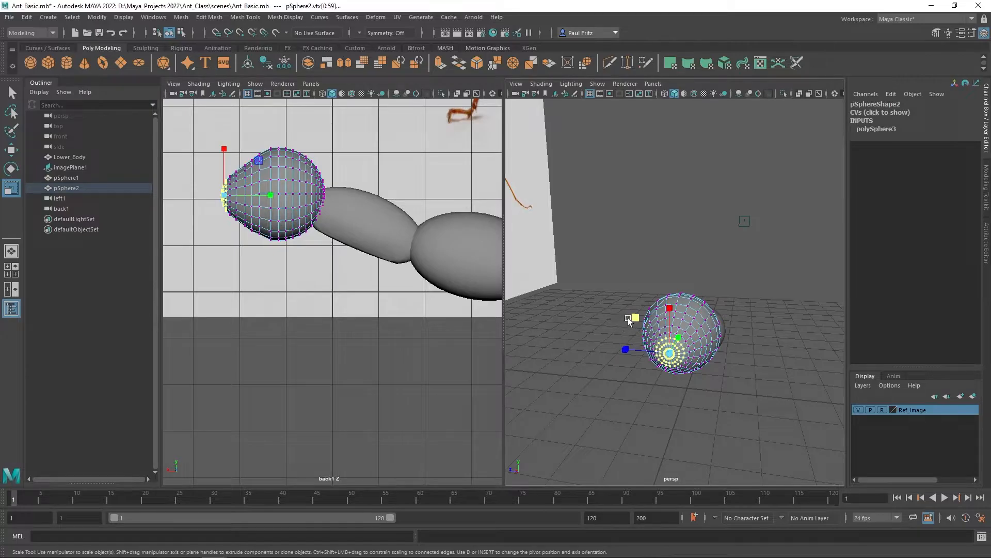
left_click(636, 319)
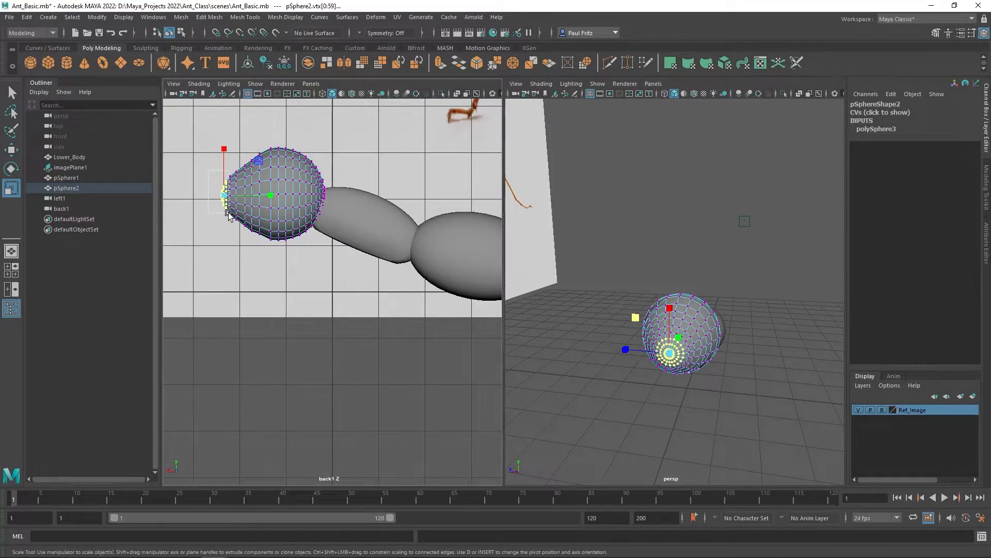
left_click(222, 174)
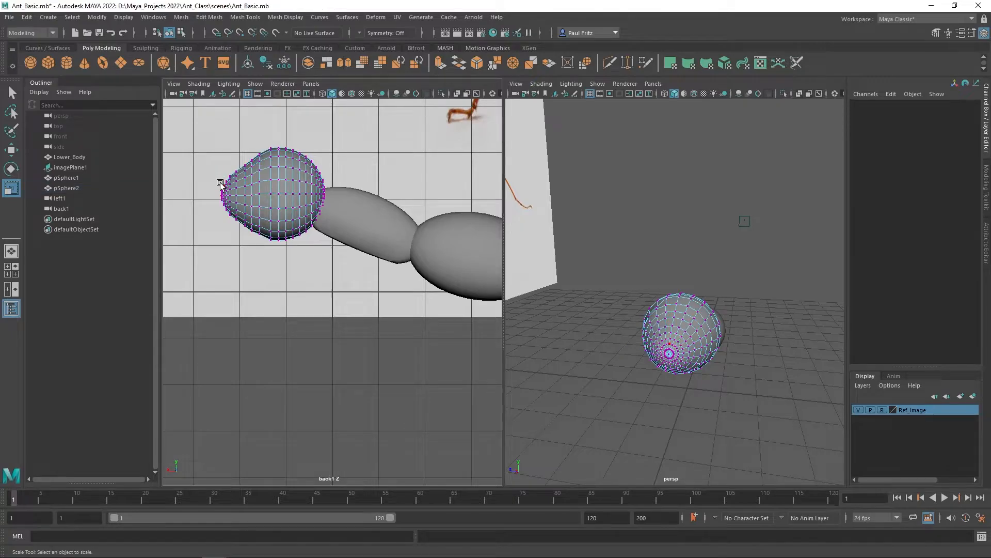
key("ctrl+z")
key("w")
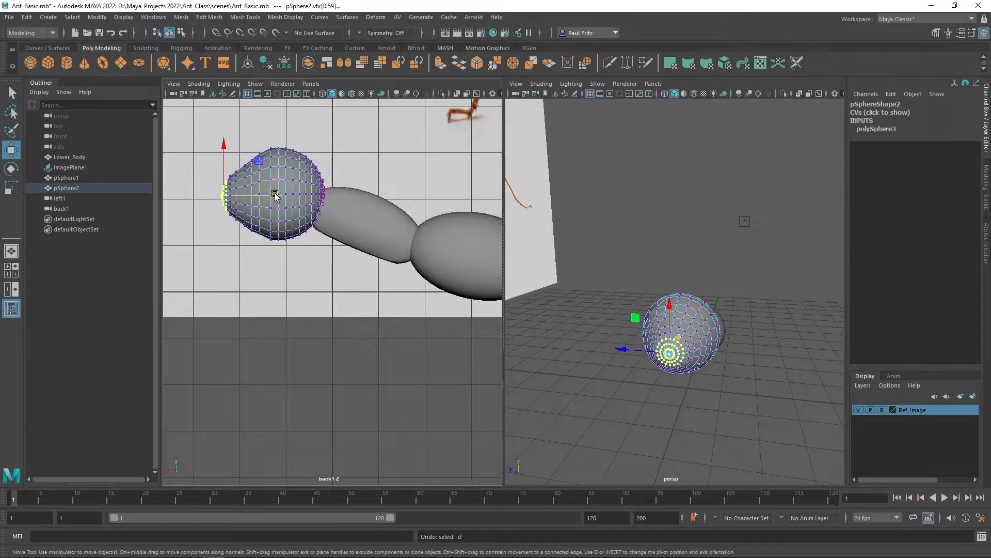
left_click_drag(274, 194, 271, 194)
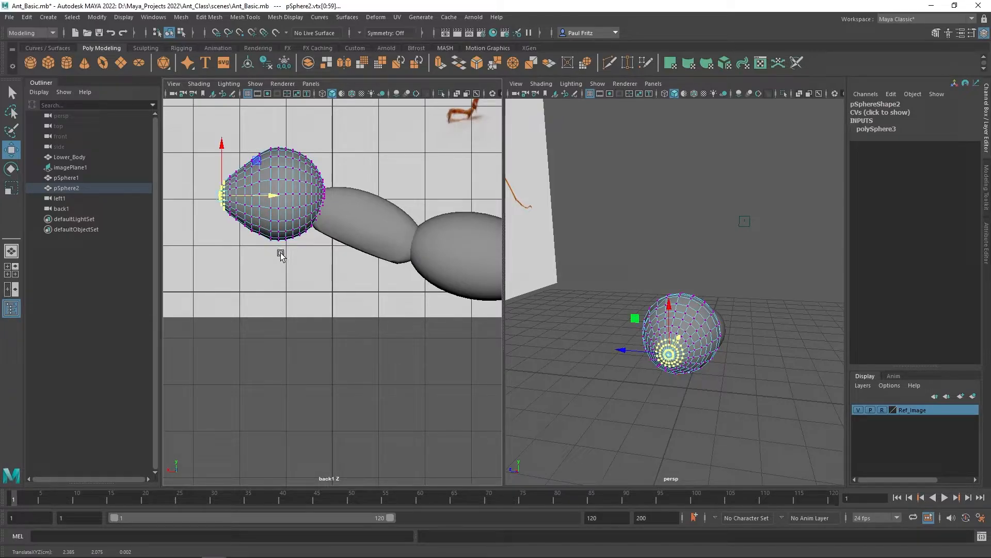
Select the front two vertex rings of the head, pull them clearly outward and scale them down toward a point
left_click_drag(202, 171, 222, 215)
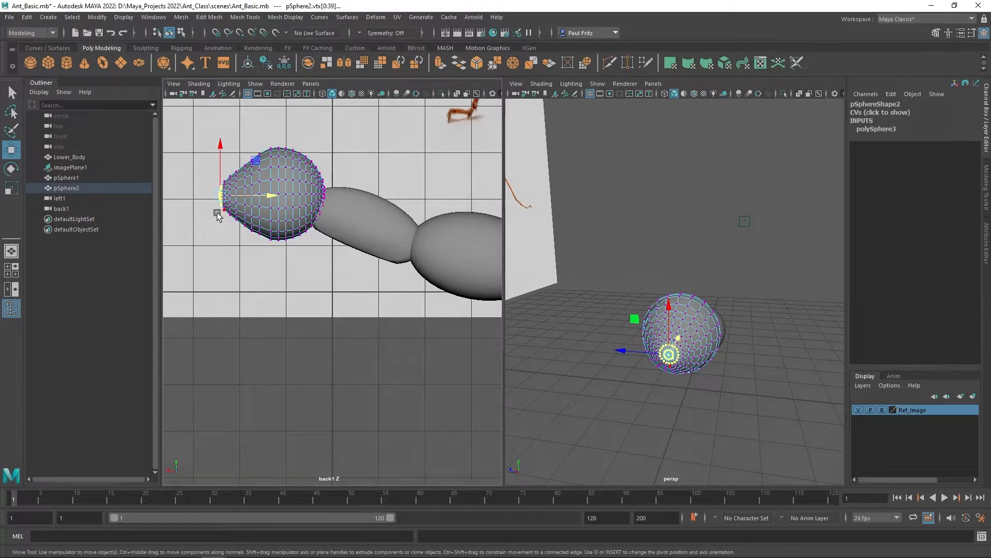
scroll(221, 213, "up", 3)
middle_click_drag(221, 226, 369, 339, "alt")
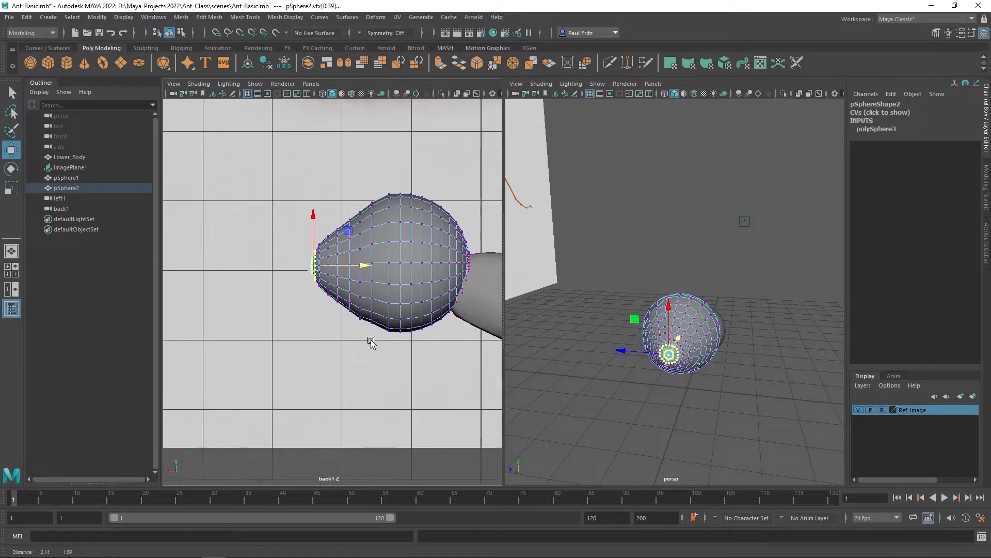
scroll(336, 310, "up", 5)
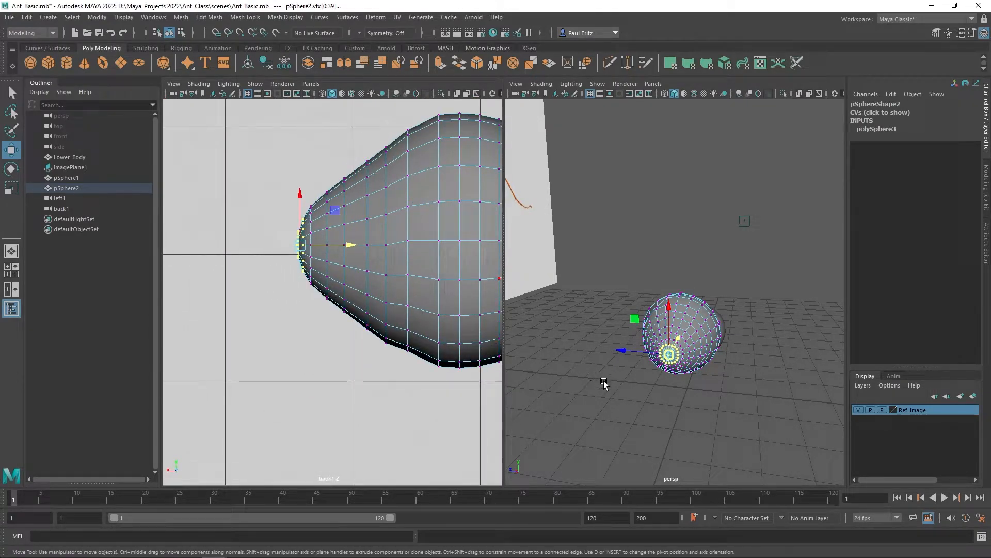
key("e")
key("r")
left_click_drag(633, 318, 634, 319)
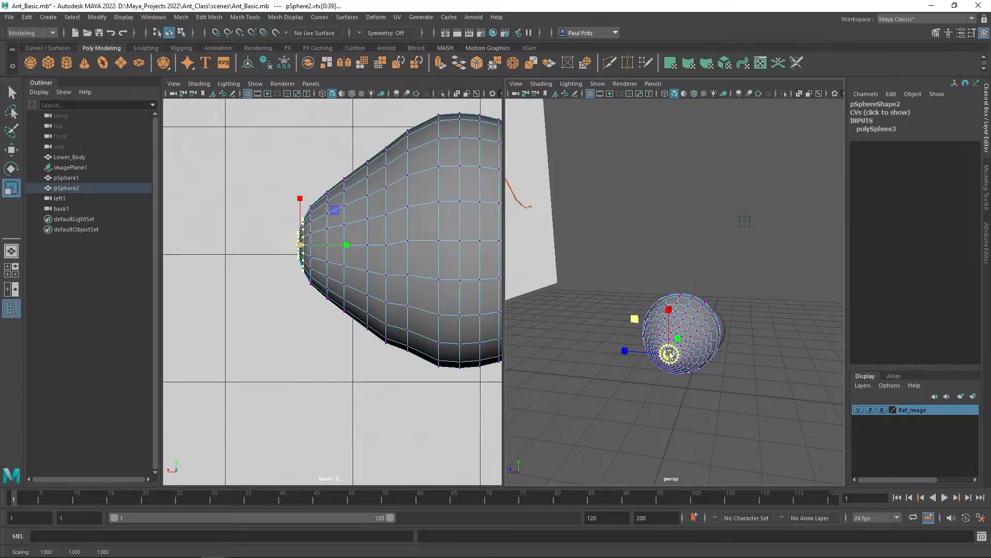
key("w")
left_click_drag(348, 249, 325, 250)
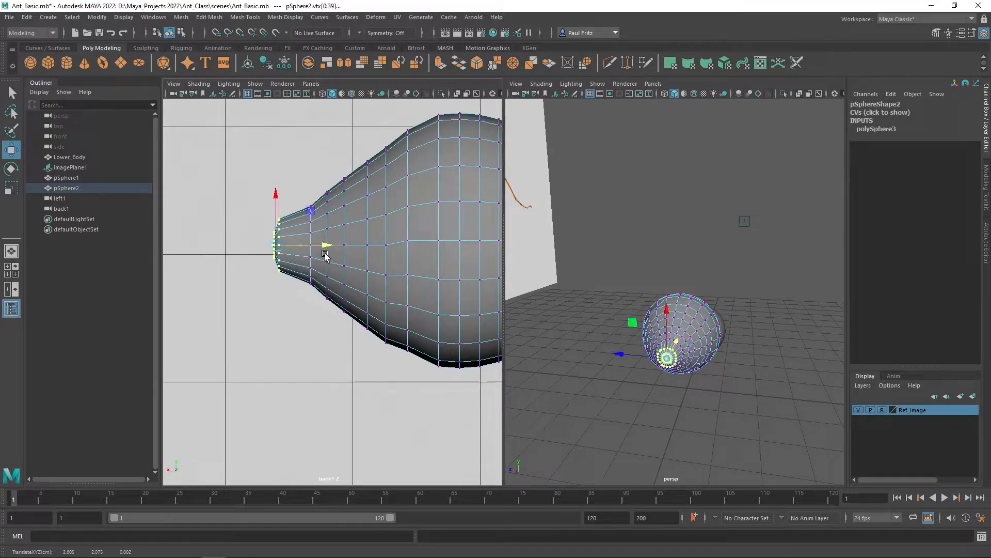
key("r")
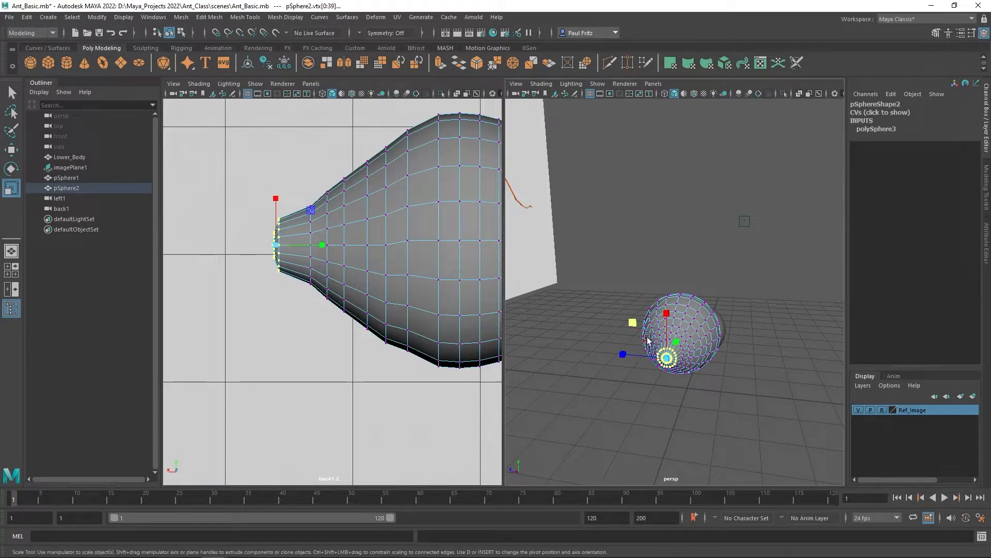
middle_click_drag(631, 320, 637, 333)
Select only the foremost vertex ring and tip of the head, shrink it and pull it outward into a small pointed nose
left_click_drag(248, 218, 277, 270)
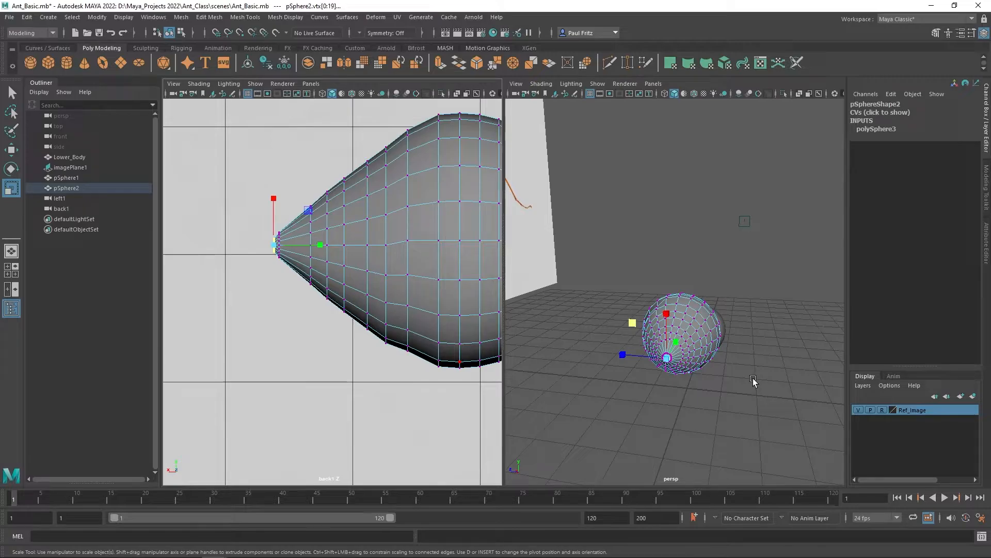
left_click(632, 323)
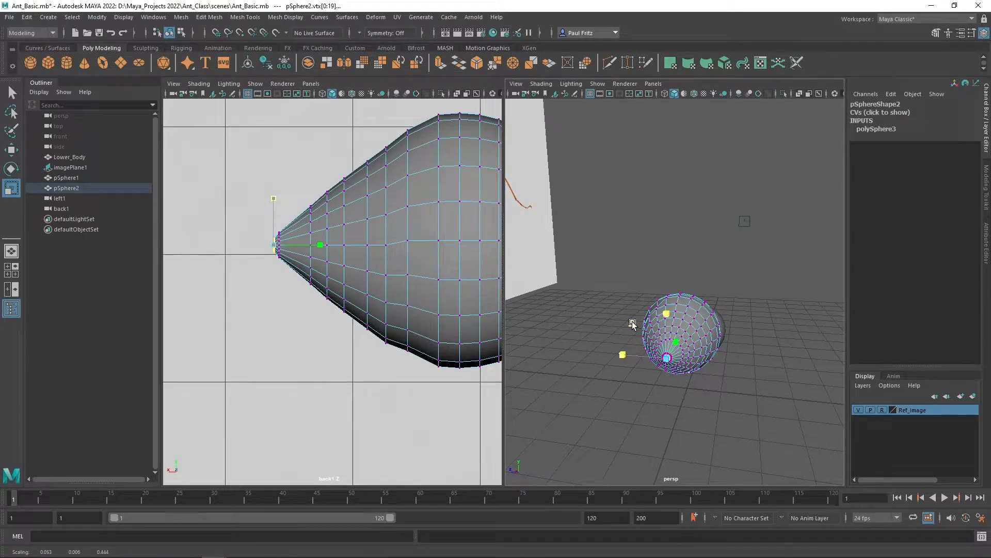
key("w")
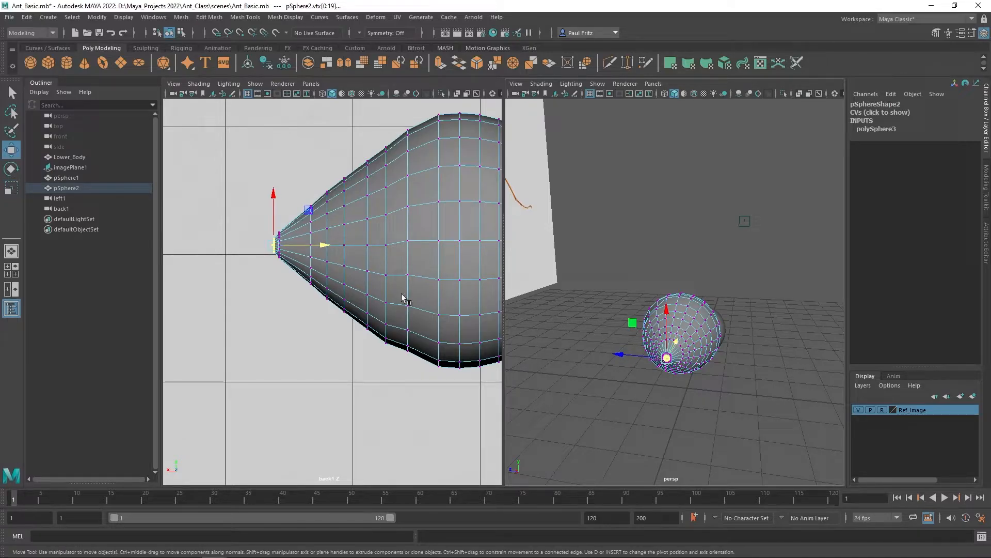
left_click_drag(324, 244, 309, 250)
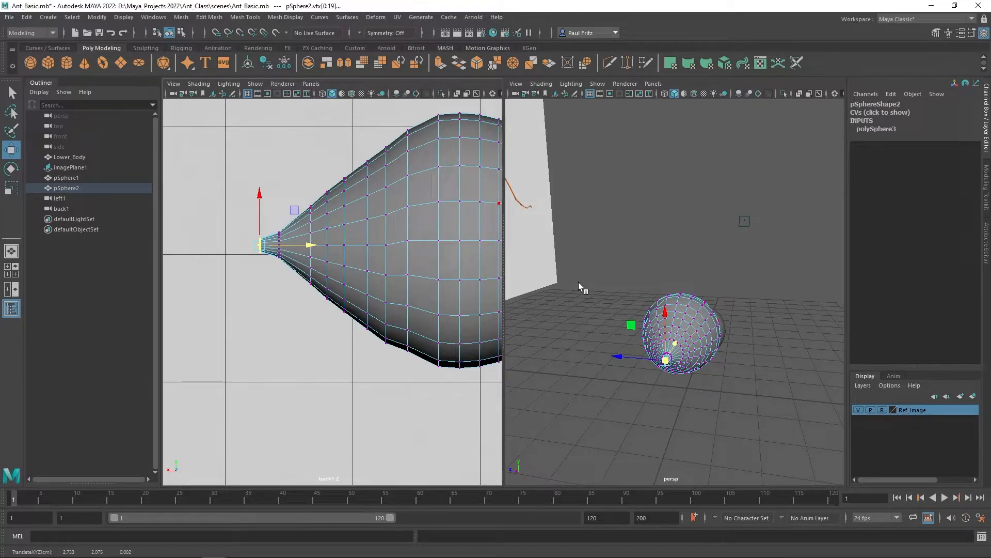
key("r")
left_click_drag(633, 323, 635, 337)
Select the vertices along the underside of the head, adding those near the tip and the back, and return to object selection
scroll(382, 286, "down", 5)
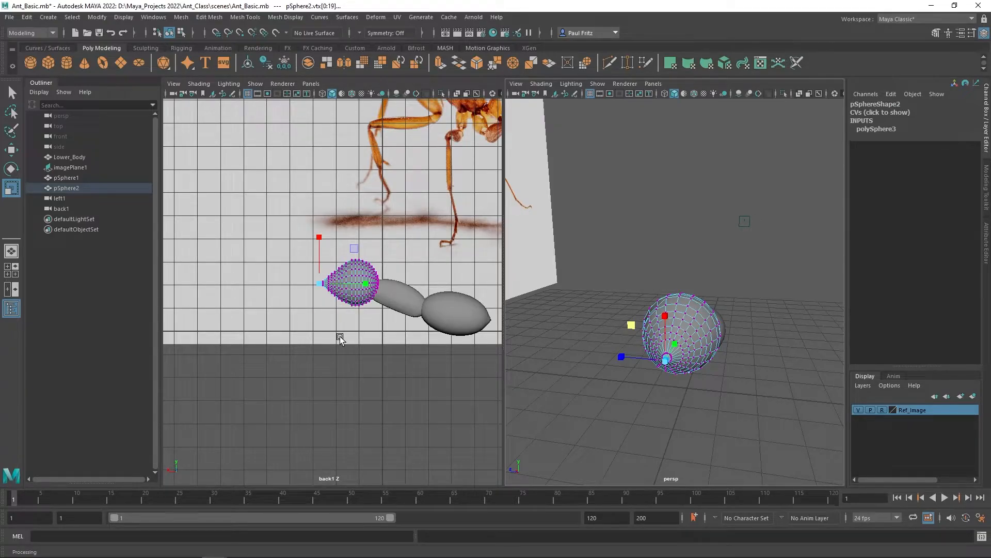
scroll(359, 315, "up", 5)
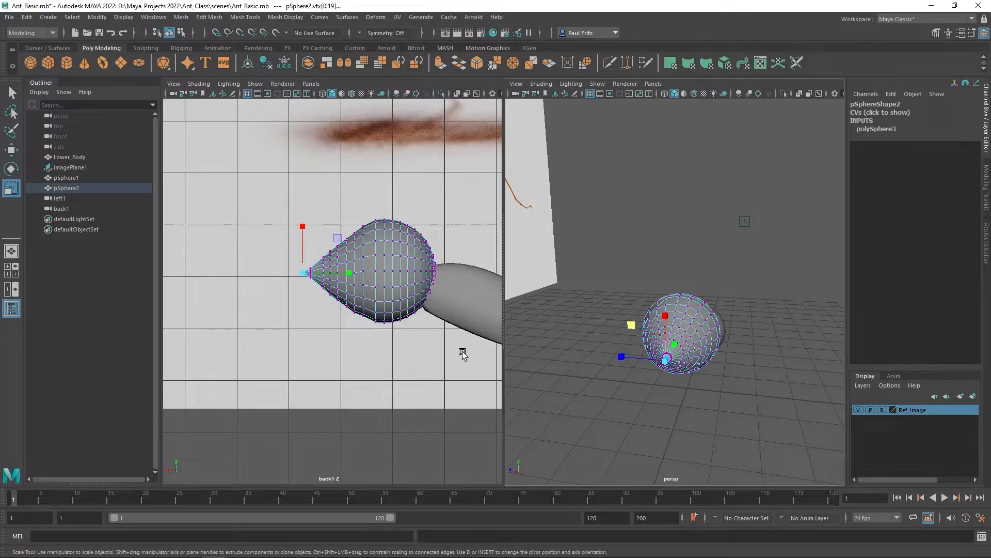
left_click_drag(463, 352, 273, 290)
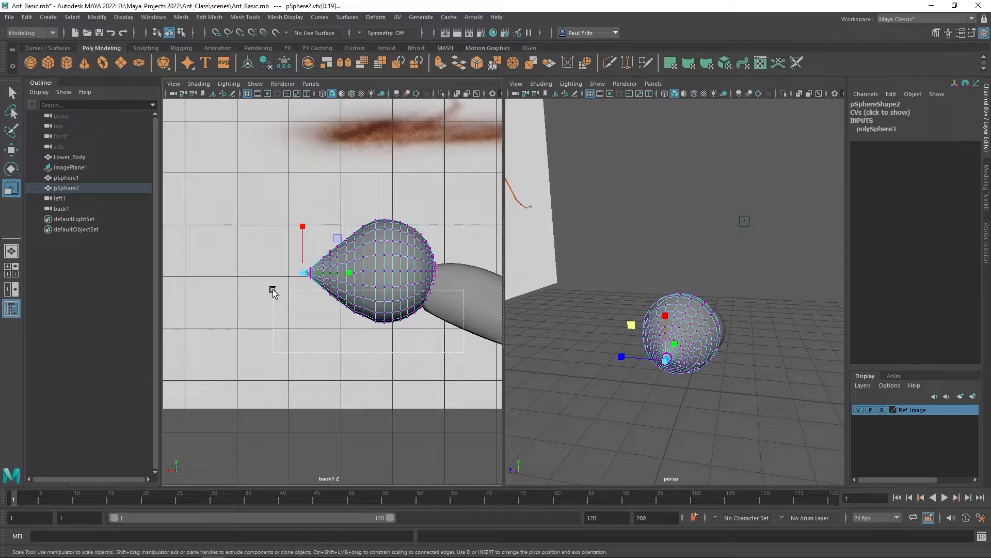
left_click_drag(273, 290, 283, 305)
scroll(284, 308, "up", 5)
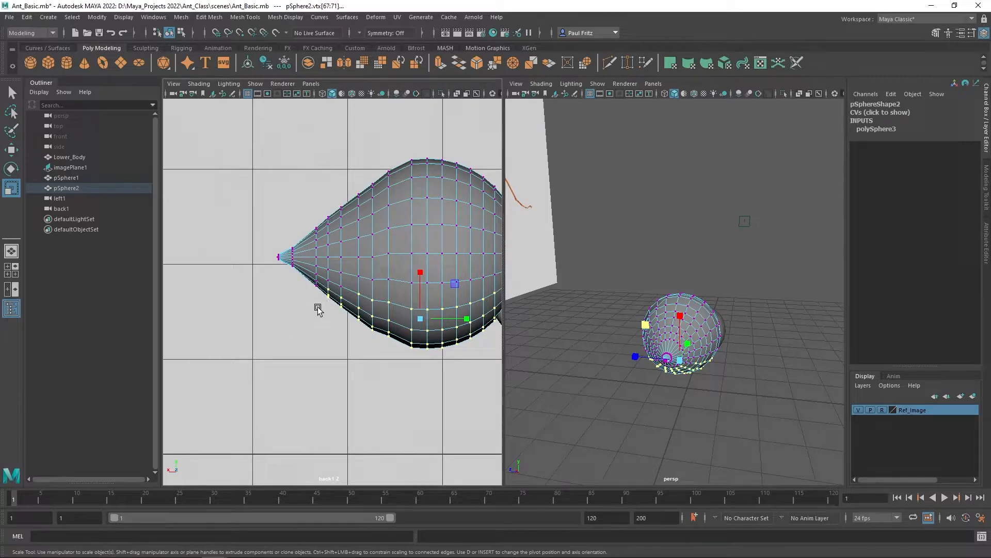
left_click_drag(306, 269, 316, 294, "shift")
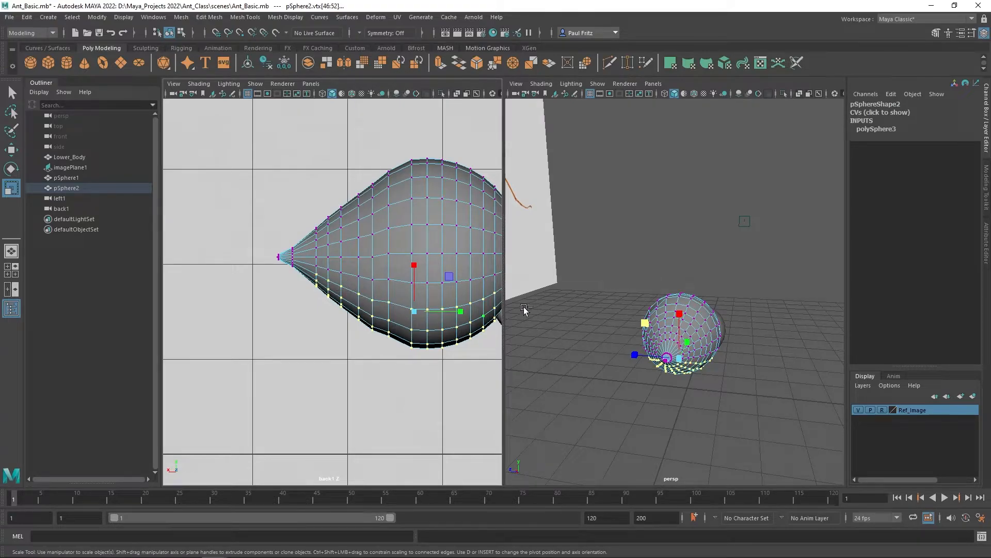
middle_click_drag(425, 358, 203, 361, "alt")
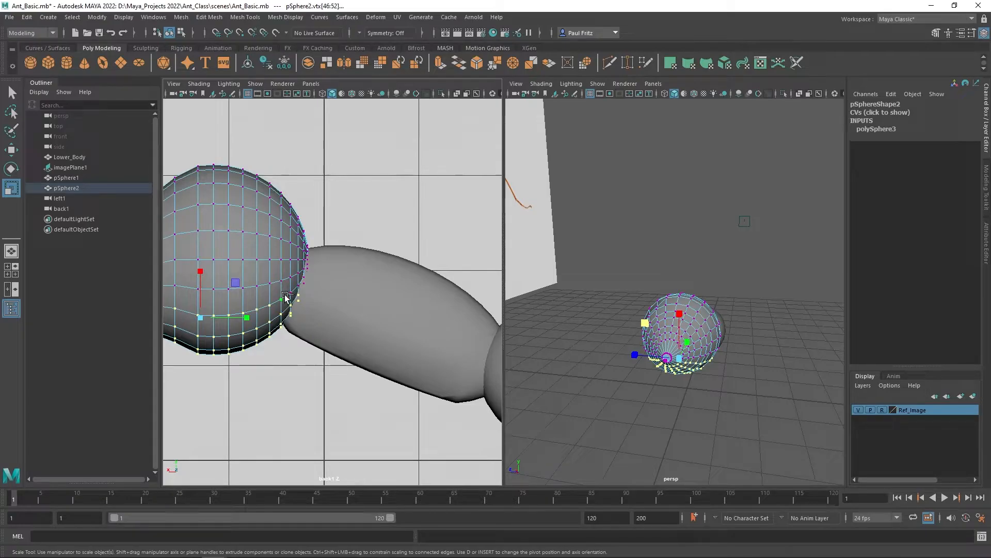
left_click_drag(287, 288, 293, 297, "shift")
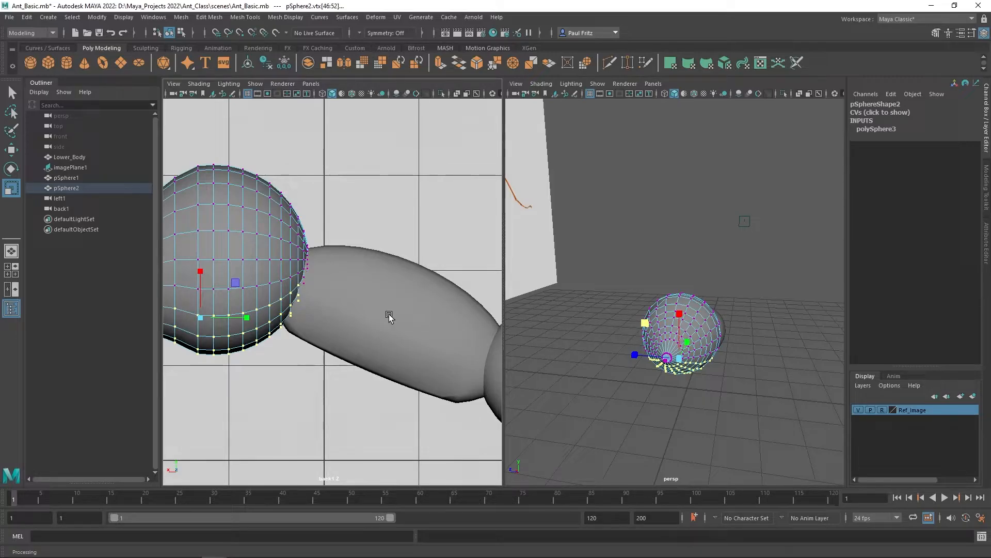
right_click_drag(379, 302, 418, 249)
left_click(362, 306)
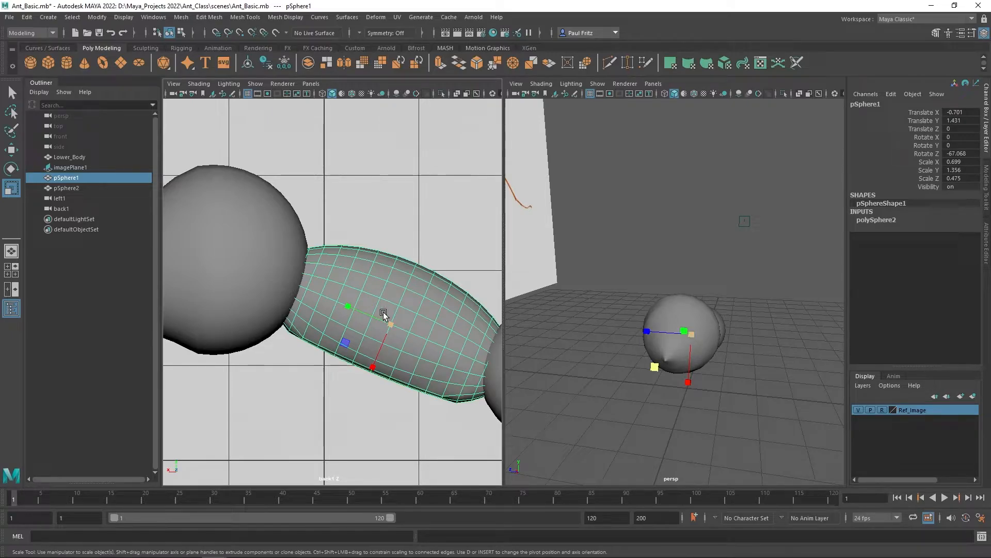
key("ctrl+1")
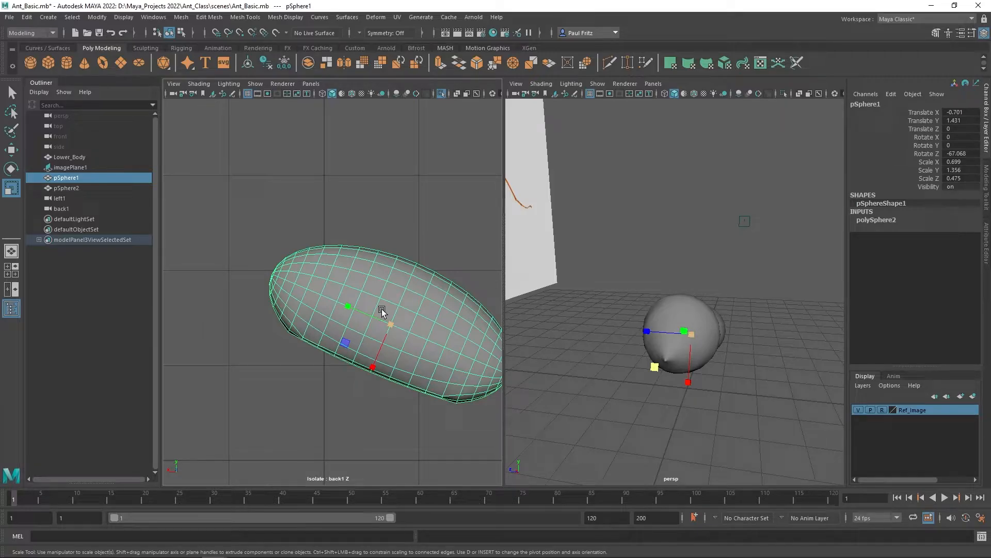
key("ctrl+1")
Isolate the head sphere pSphere2 in the back view and return to editing its vertices
left_click(260, 249)
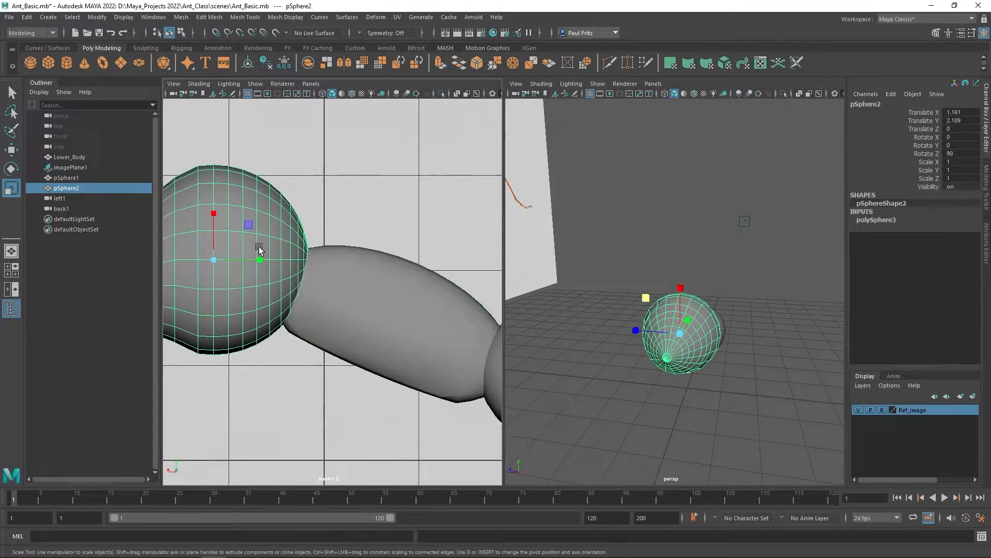
key("ctrl+1")
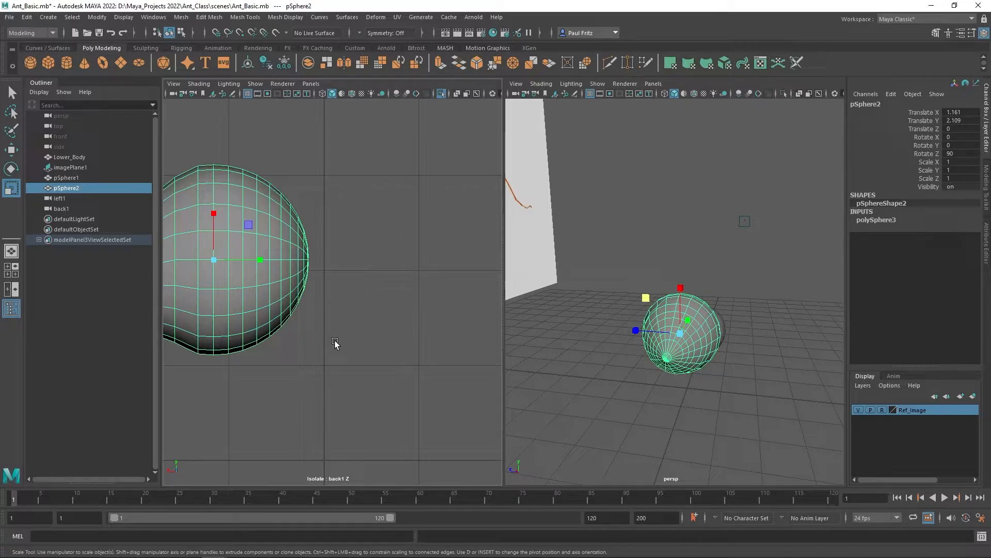
right_click_drag(261, 299, 210, 262)
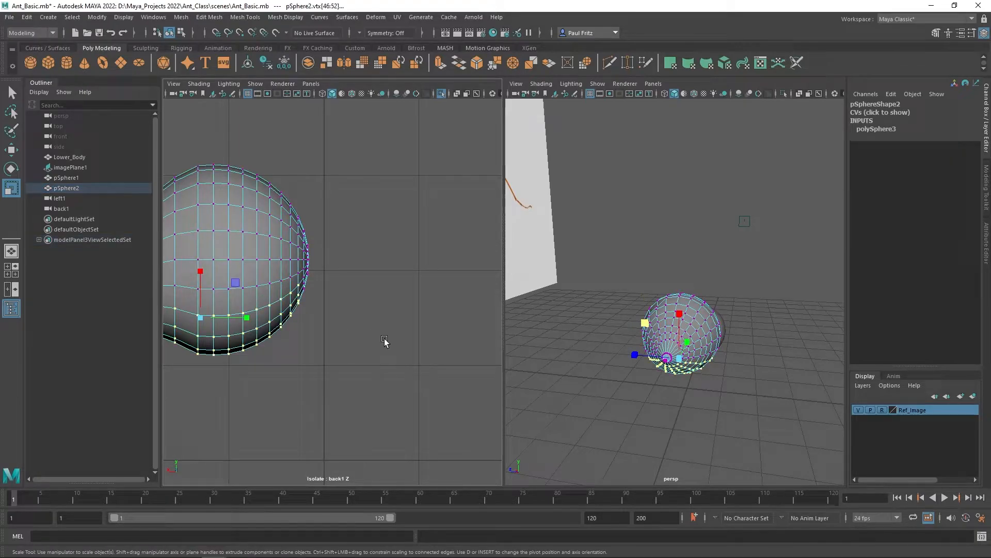
Isolate the head sphere in the perspective view as well and return to editing its vertices
left_click_drag(371, 345, 321, 336, "alt")
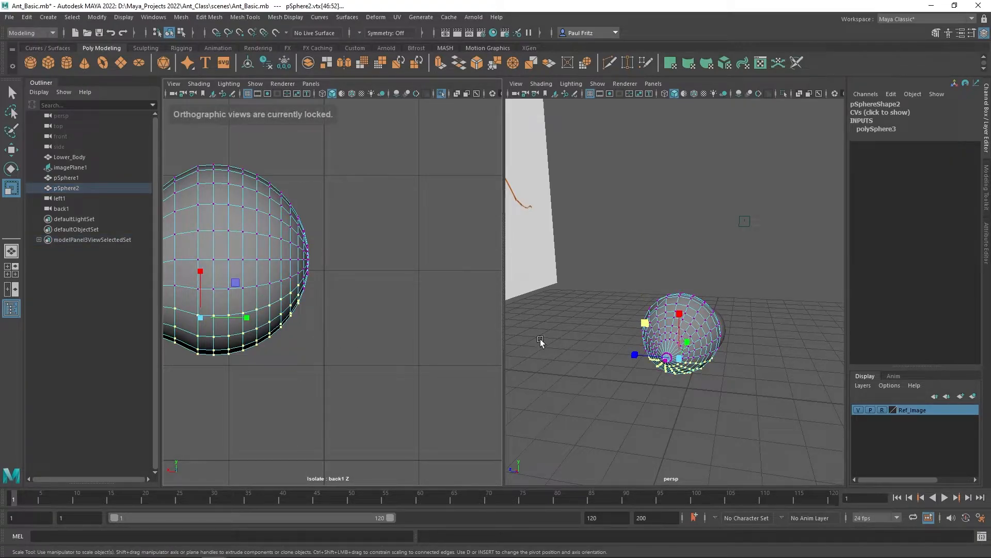
left_click_drag(661, 400, 574, 380, "alt")
left_click_drag(695, 398, 602, 396, "alt")
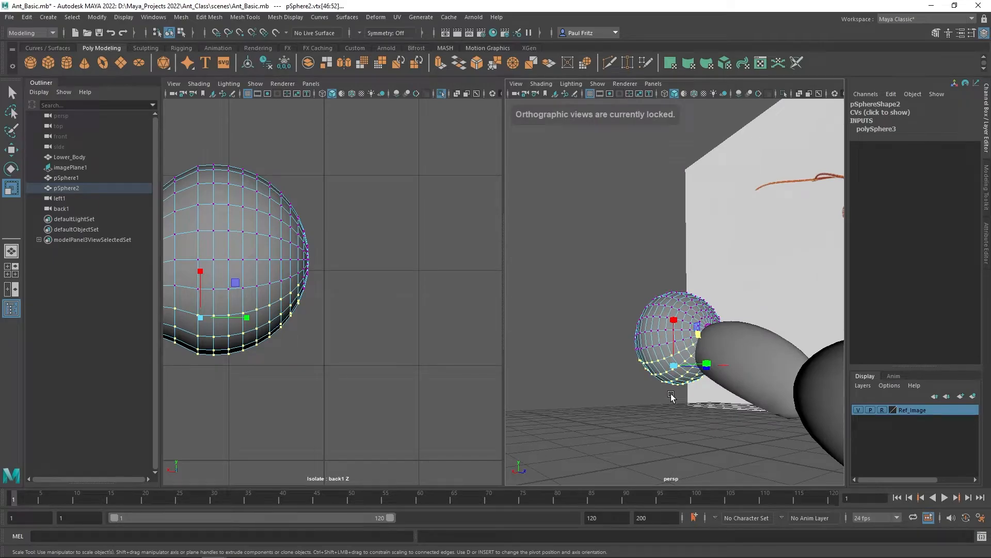
scroll(671, 395, "up", 5)
scroll(744, 270, "up", 4)
middle_click_drag(732, 263, 667, 177, "alt")
scroll(668, 177, "down", 5)
right_click_drag(621, 263, 650, 250)
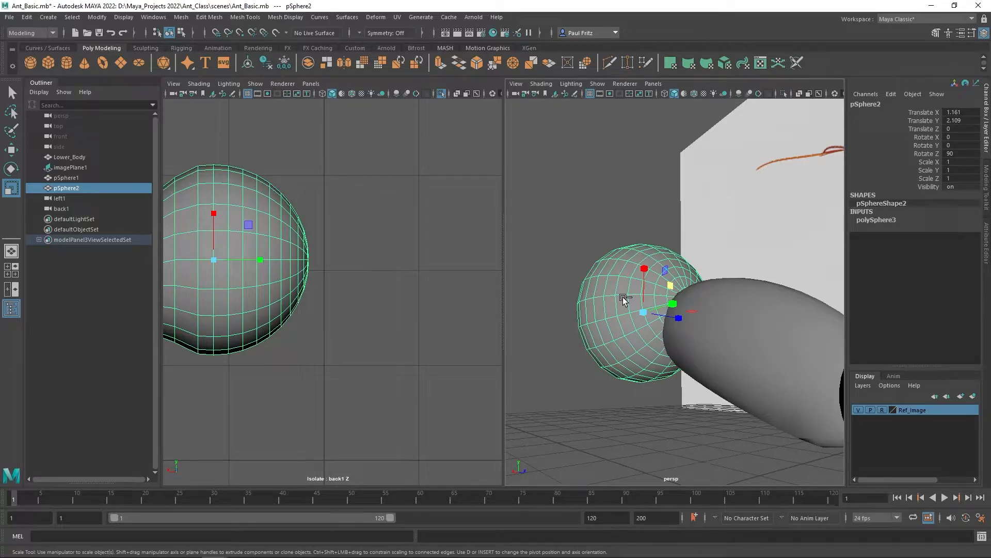
key("ctrl+1")
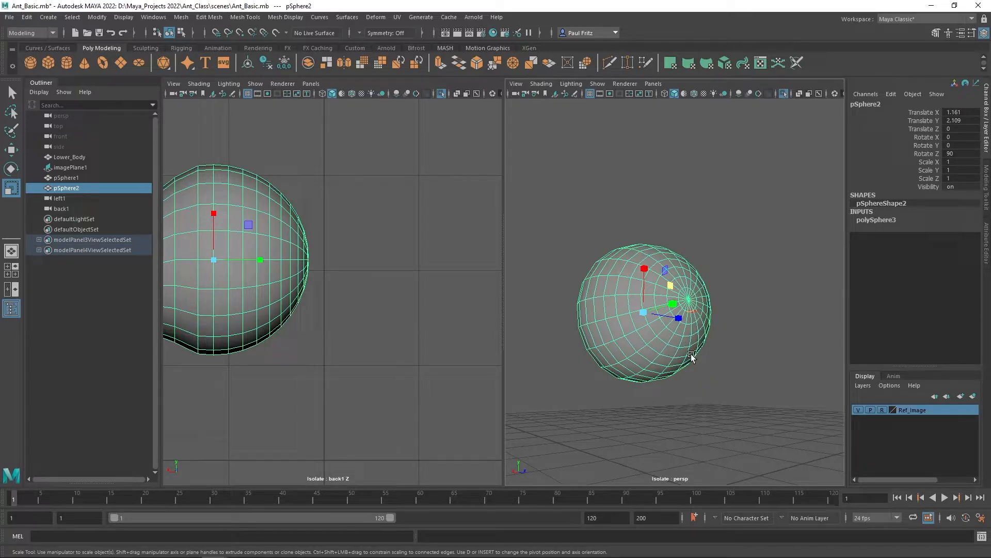
left_click_drag(657, 380, 688, 395, "alt")
right_click_drag(641, 315, 604, 265)
scroll(735, 370, "up", 3)
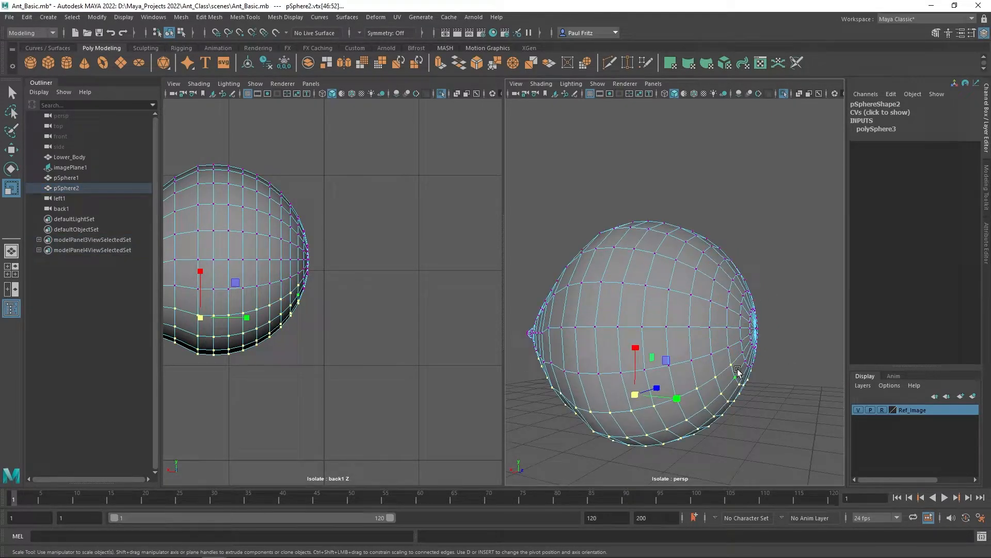
Add the missing vertices on the lower back of the head to the underside selection with the Paint Selection tool
middle_click_drag(795, 371, 735, 323, "alt")
scroll(673, 308, "up", 2)
scroll(673, 309, "down", 2)
scroll(735, 323, "up", 3)
left_click_drag(732, 270, 682, 321, "alt")
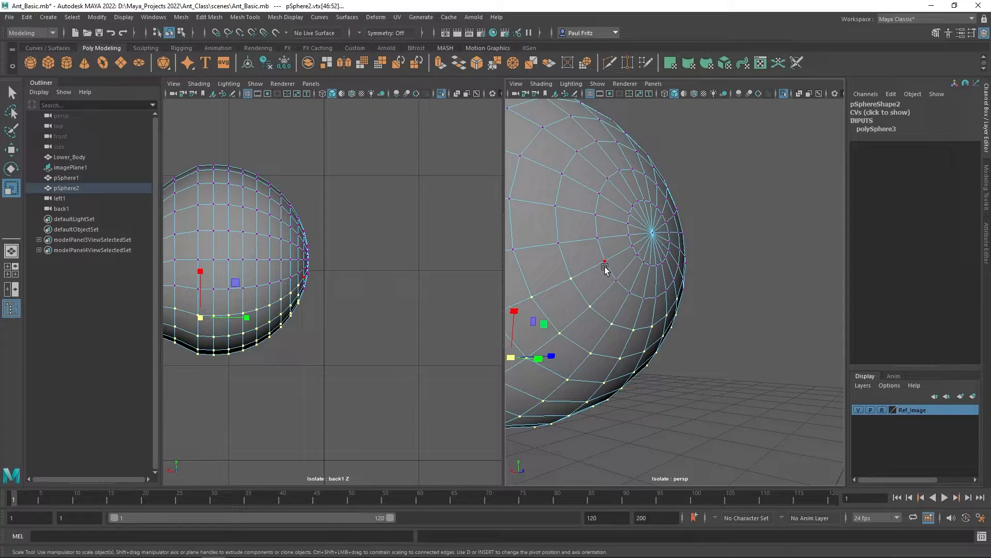
left_click(12, 133)
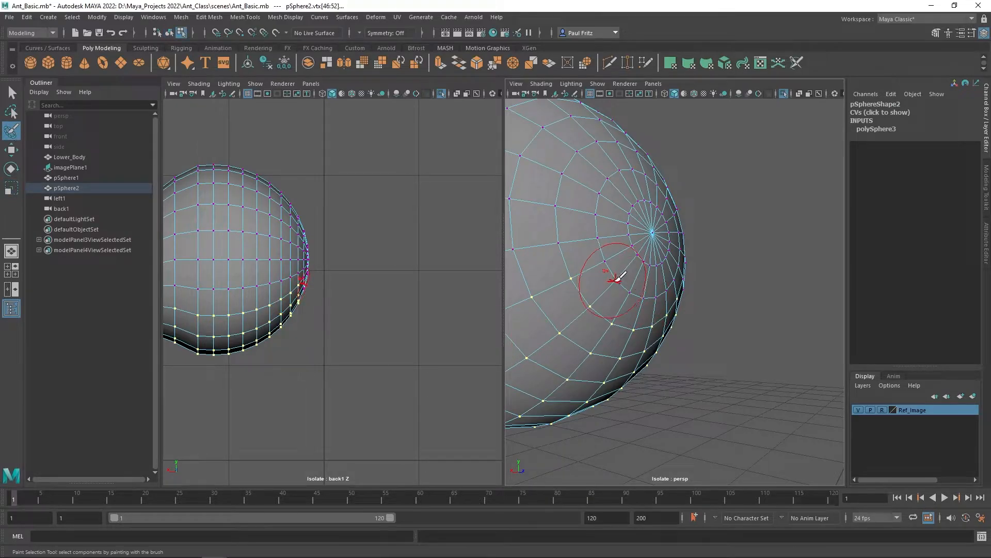
mouse_move(613, 290)
left_mouse_down()
mouse_move(601, 290)
mouse_move(613, 275)
mouse_move(670, 290)
left_mouse_up()
left_click_drag(754, 334, 704, 274, "alt")
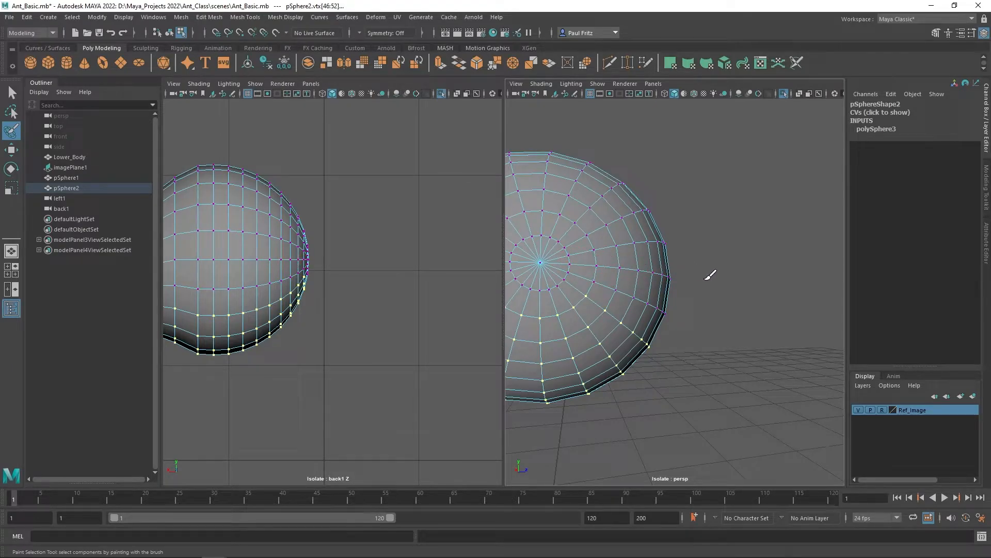
middle_click_drag(715, 280, 720, 285, "alt")
mouse_move(720, 286)
left_mouse_down("alt")
mouse_move(839, 284)
mouse_move(763, 295)
left_mouse_up("alt")
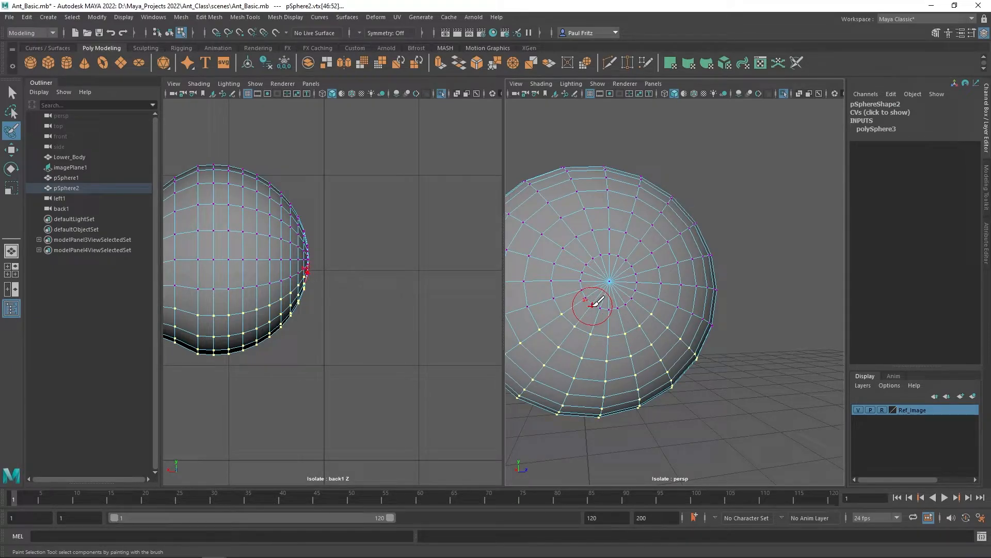
Scale the selected underside vertices down vertically in two passes to flatten the bottom of the head
scroll(599, 299, "down", 5)
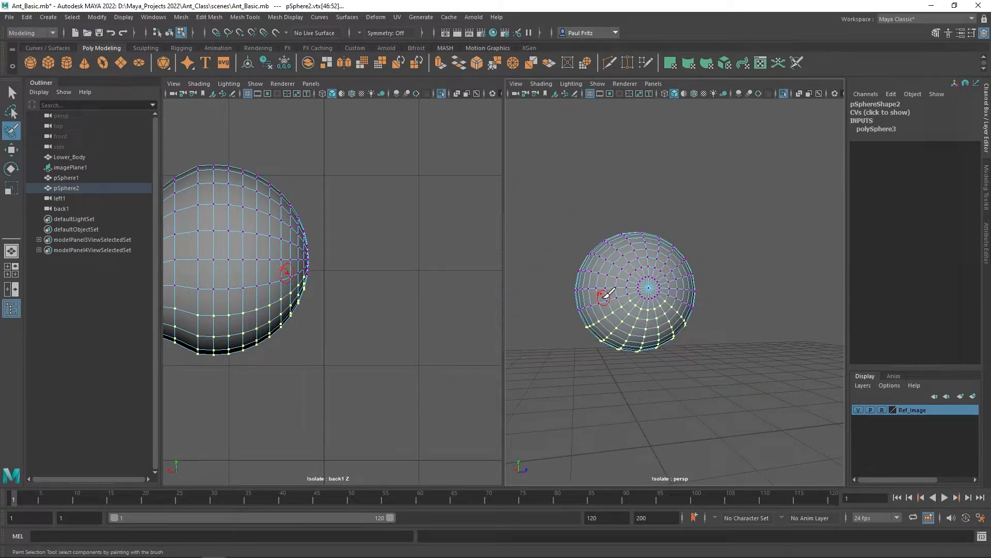
key("r")
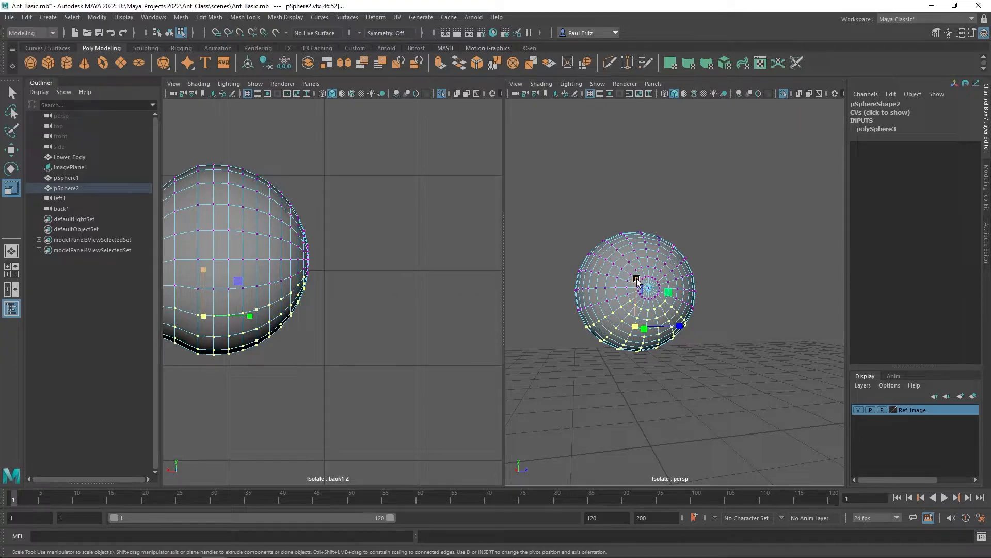
middle_click_drag(637, 277, 636, 299)
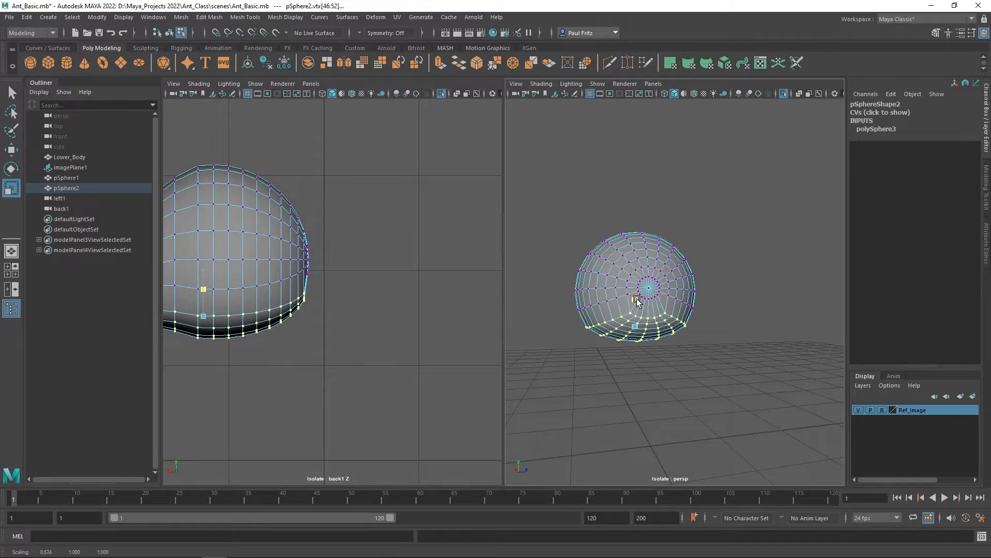
scroll(360, 329, "down", 5)
middle_click_drag(305, 353, 369, 346, "alt")
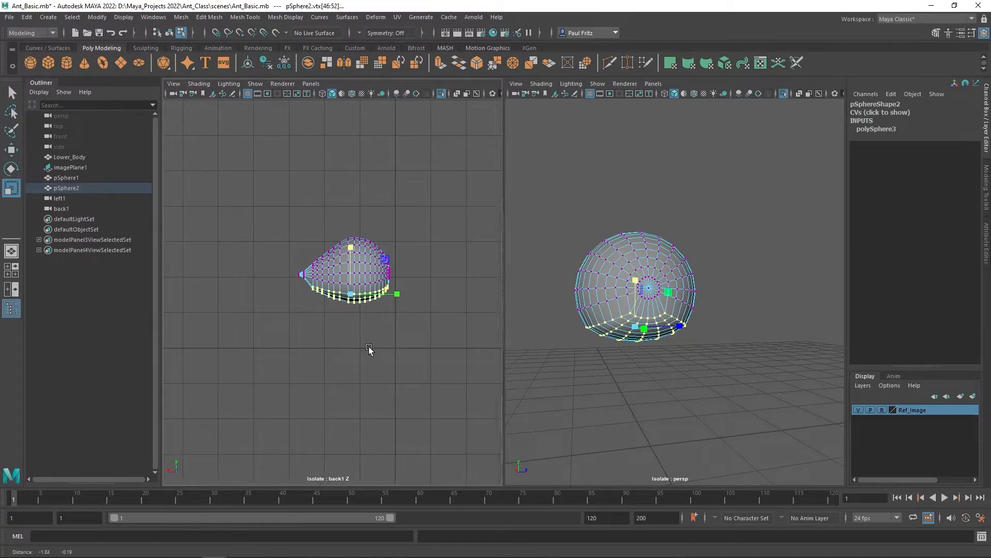
scroll(368, 346, "up", 2)
left_click_drag(634, 280, 635, 289)
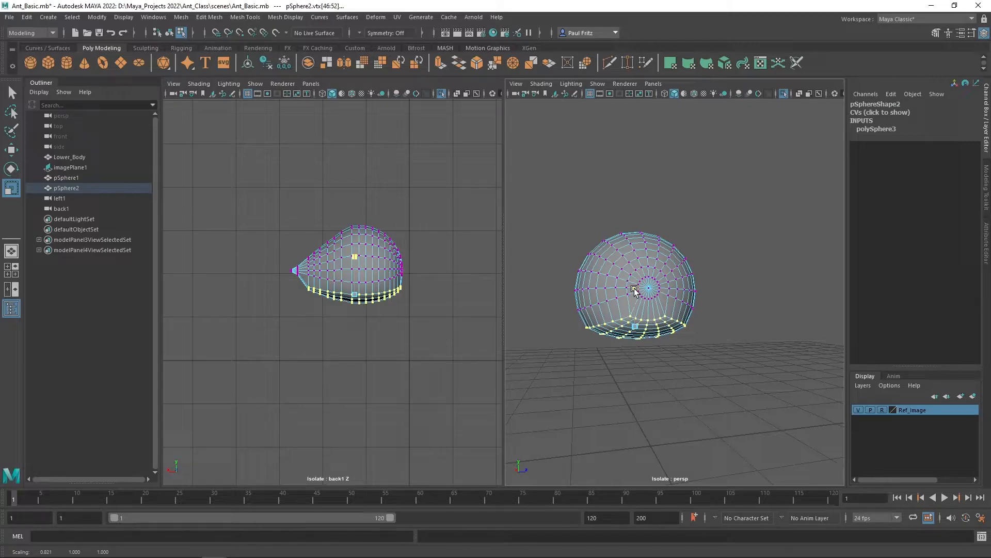
Raise the flattened underside vertices slightly to make the lower half of the head shallower
key("w")
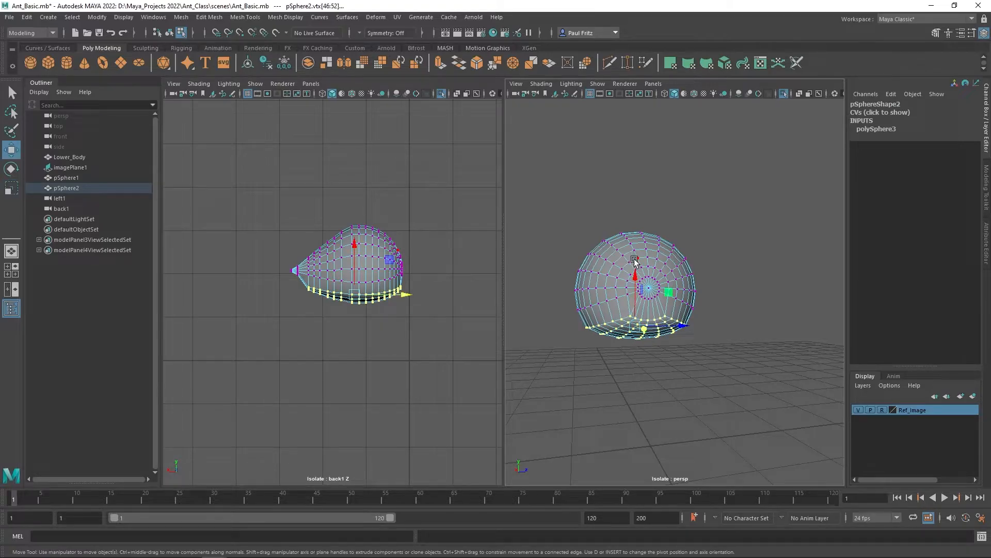
left_click_drag(634, 271, 636, 276)
key("r")
key("w")
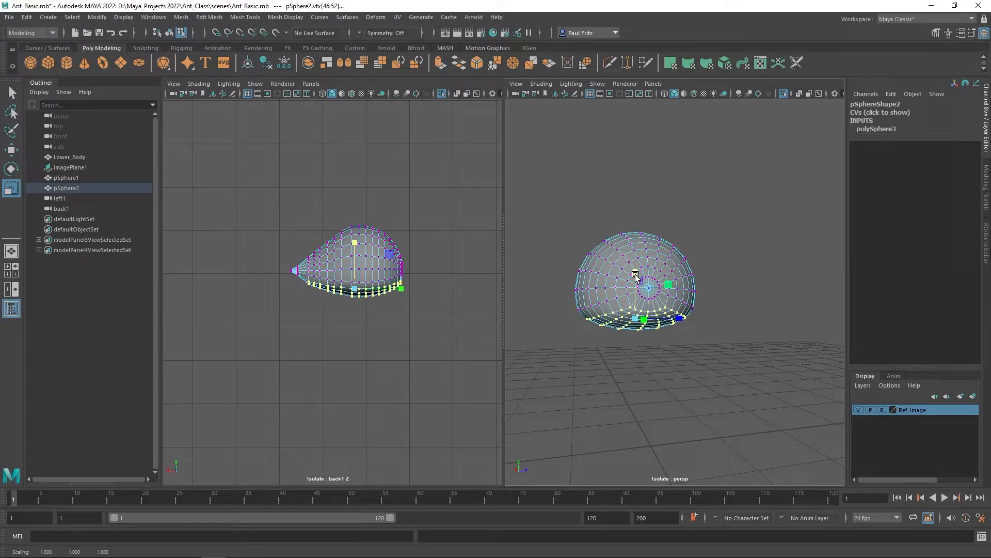
left_click_drag(636, 271, 636, 268)
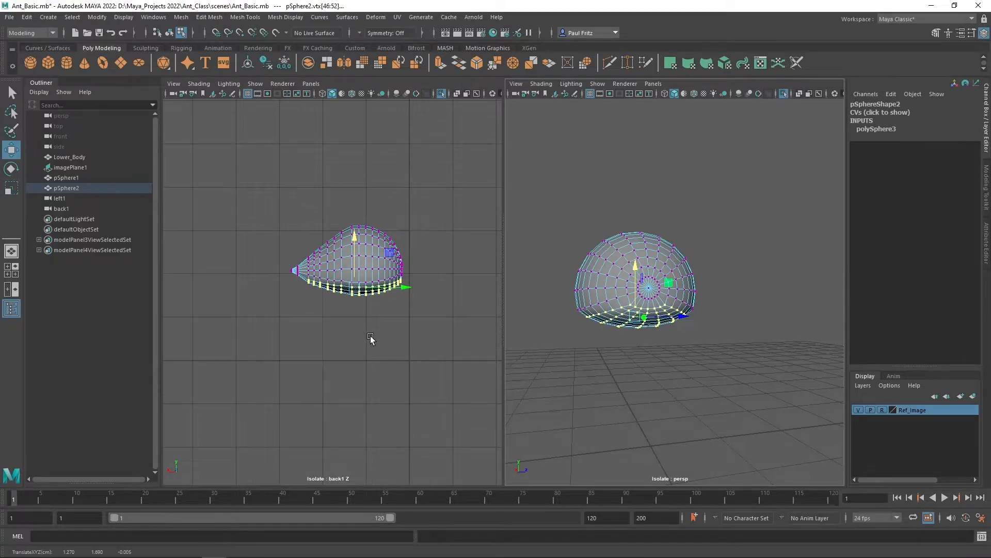
scroll(371, 340, "up", 3)
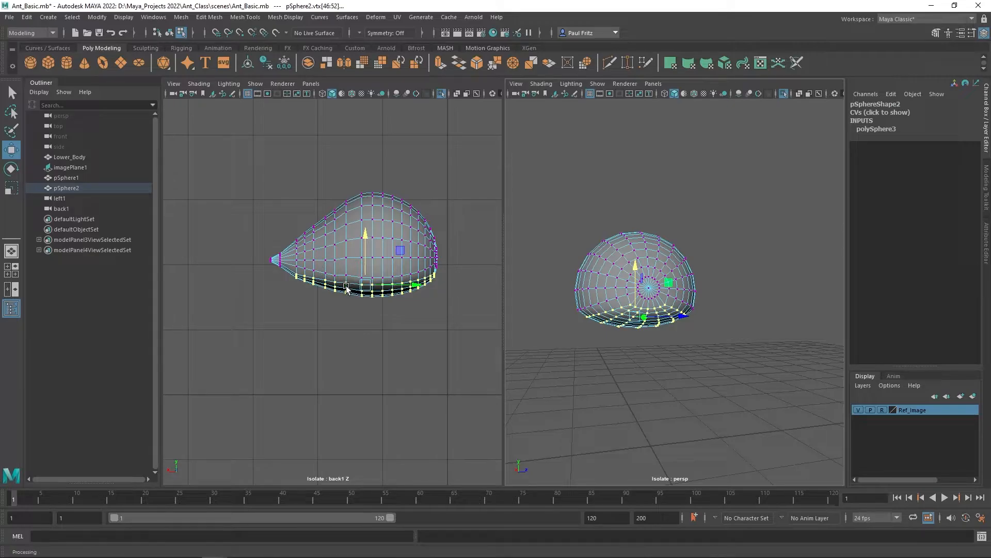
End the isolation in both views to bring back the other body parts, and return the head to object selection
left_click_drag(575, 339, 715, 358, "alt")
mouse_move(650, 368)
left_mouse_down("alt")
mouse_move(692, 365)
mouse_move(646, 361)
left_mouse_up("alt")
scroll(647, 361, "down", 3)
scroll(648, 360, "up", 2)
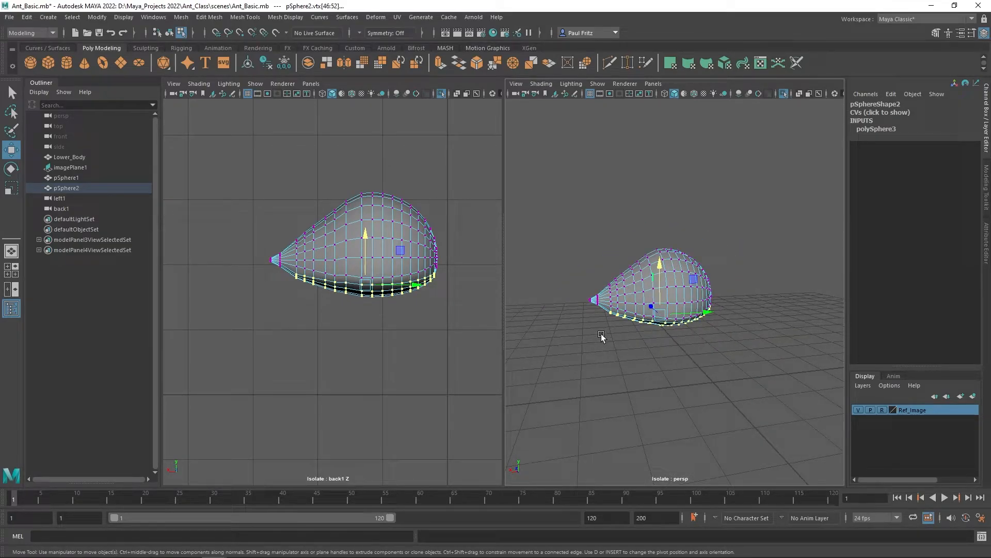
key("ctrl+1")
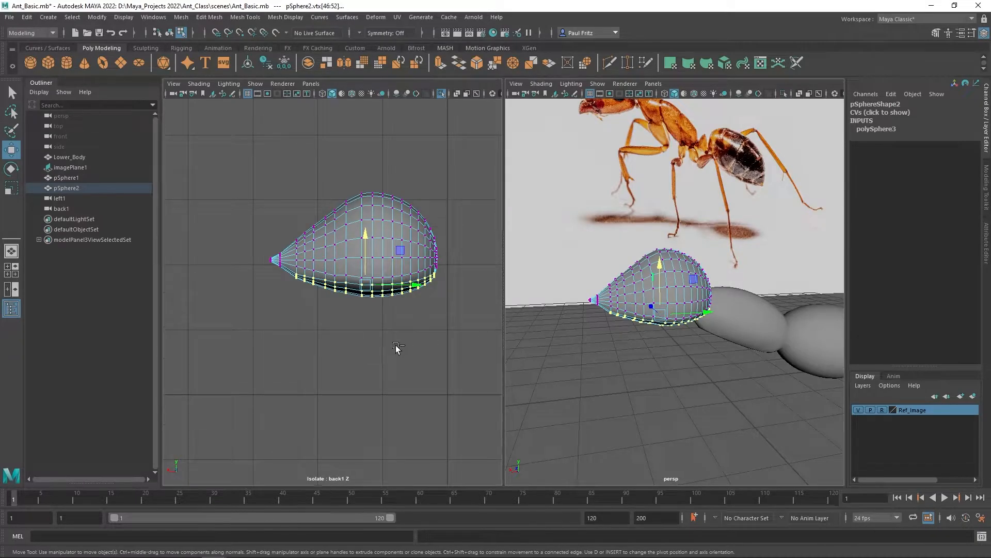
key("ctrl+1")
scroll(631, 360, "down", 5)
scroll(634, 358, "up", 3)
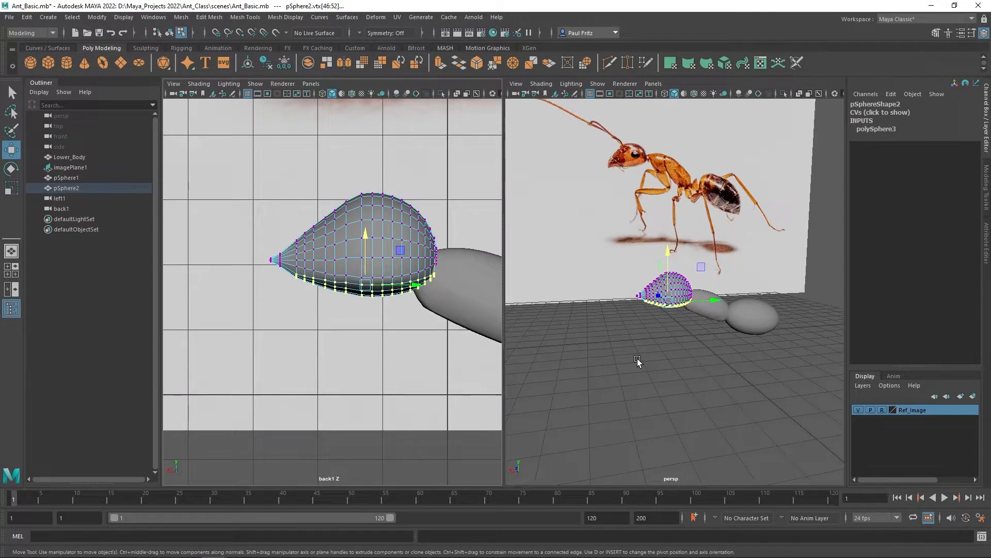
left_click_drag(672, 361, 668, 345, "alt")
right_click_drag(670, 339, 721, 248)
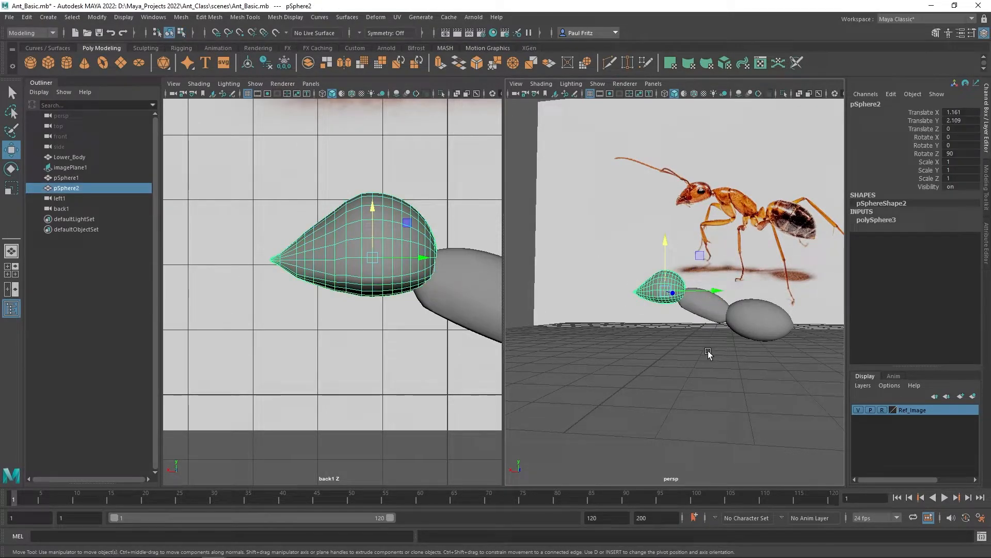
Examine the body from several sides in an enlarged perspective view and compare its proportions with the ant reference photo
key("q")
mouse_move(683, 342)
left_mouse_down("alt")
mouse_move(684, 351)
mouse_move(719, 355)
mouse_move(682, 359)
left_mouse_up("alt")
mouse_move(739, 370)
left_mouse_down("alt")
mouse_move(659, 372)
mouse_move(693, 381)
mouse_move(704, 356)
mouse_move(741, 369)
left_mouse_up("alt")
scroll(697, 369, "up", 5)
scroll(709, 373, "down", 5)
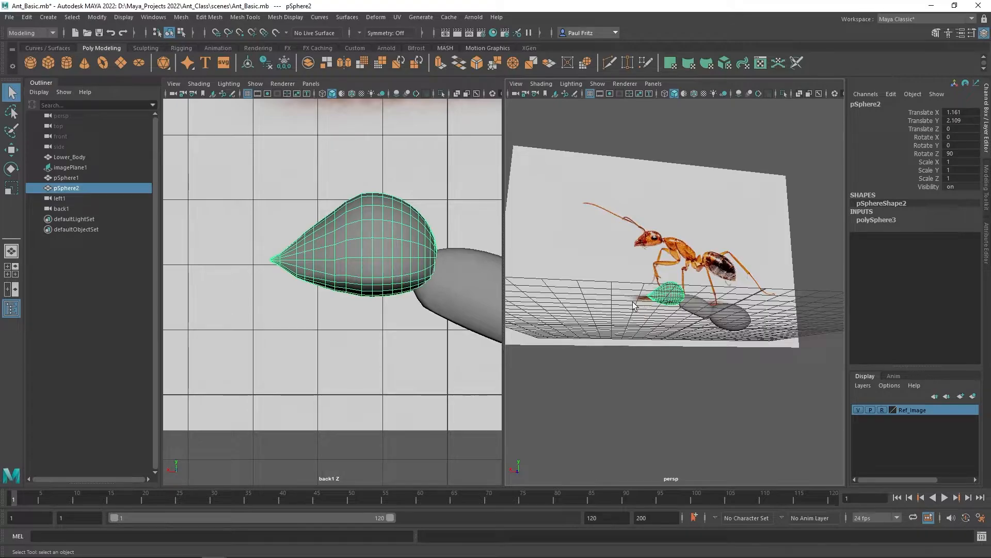
left_click_drag(698, 335, 627, 323, "alt")
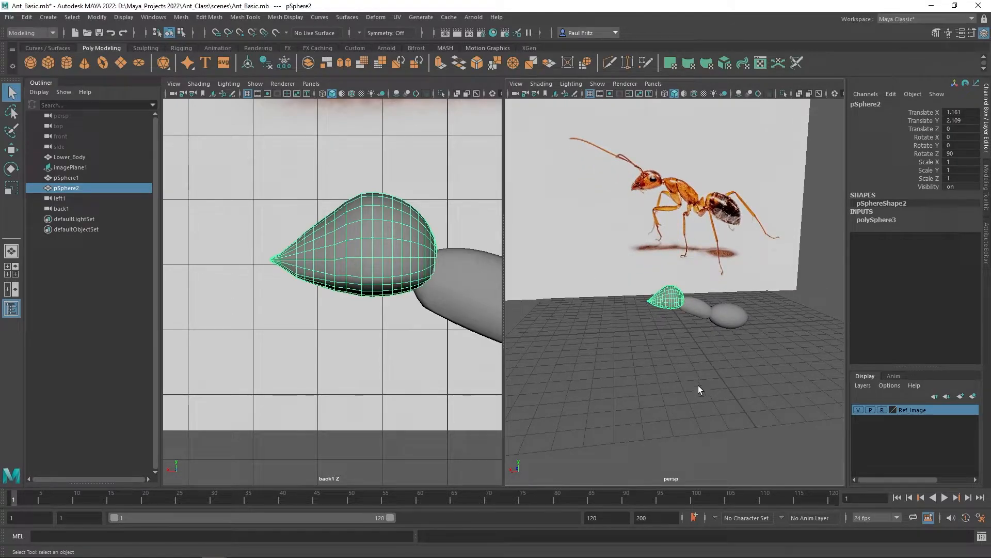
key("space")
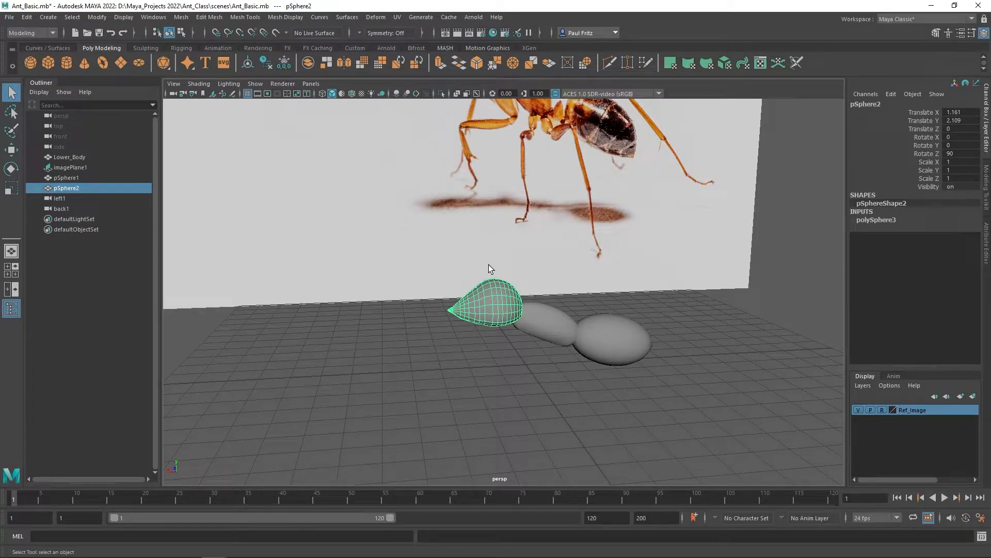
left_click_drag(398, 281, 397, 303, "alt")
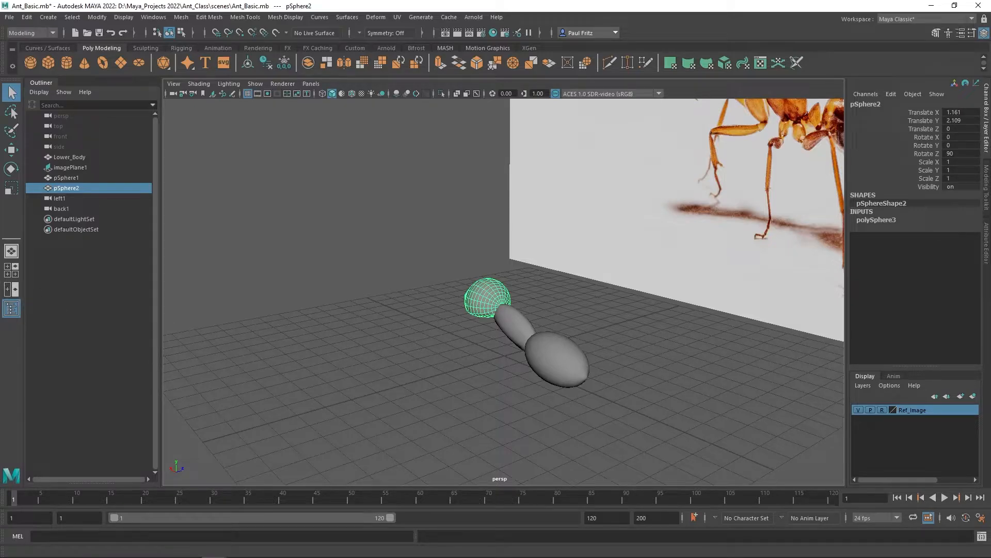
left_click_drag(477, 372, 407, 332, "alt")
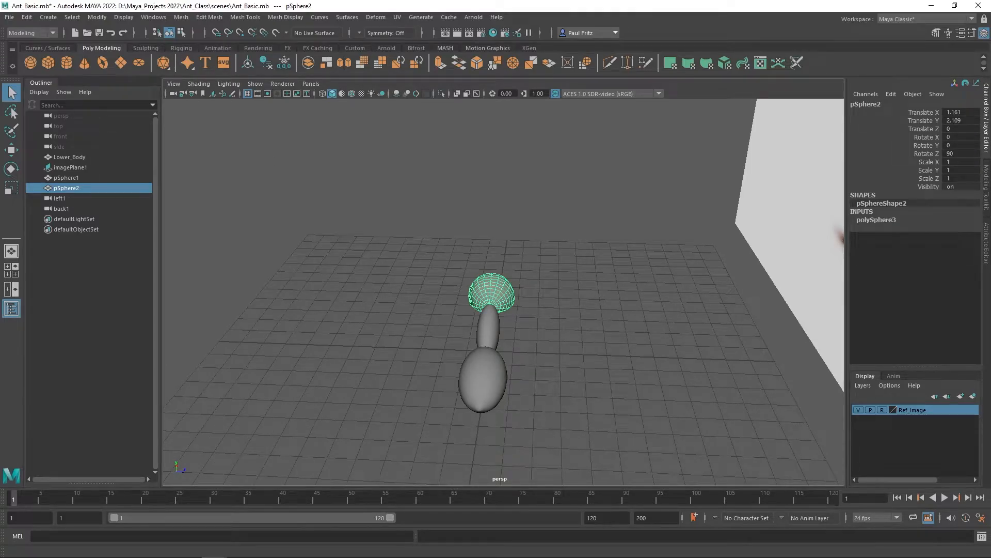
left_click_drag(0, 95, 141, 94)
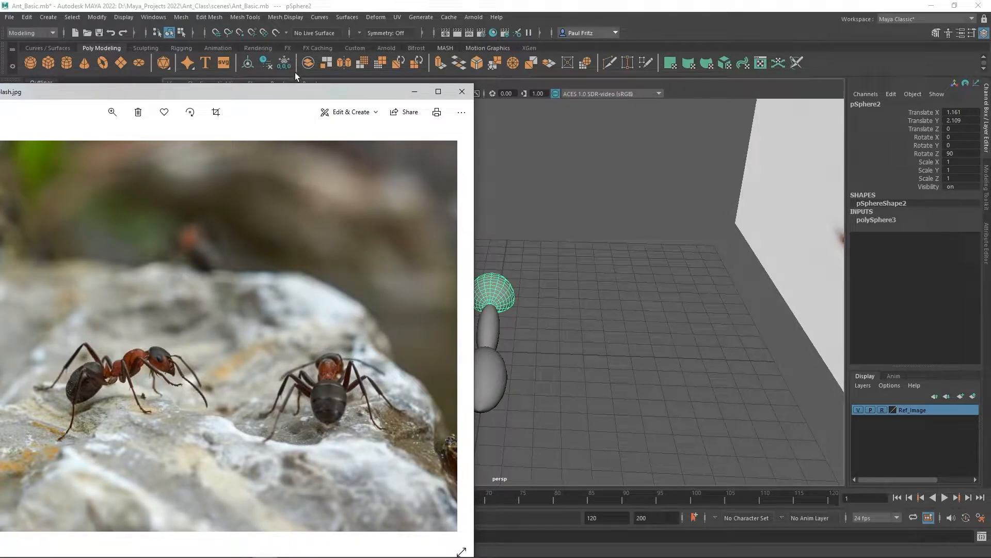
left_click_drag(297, 92, 0, 46)
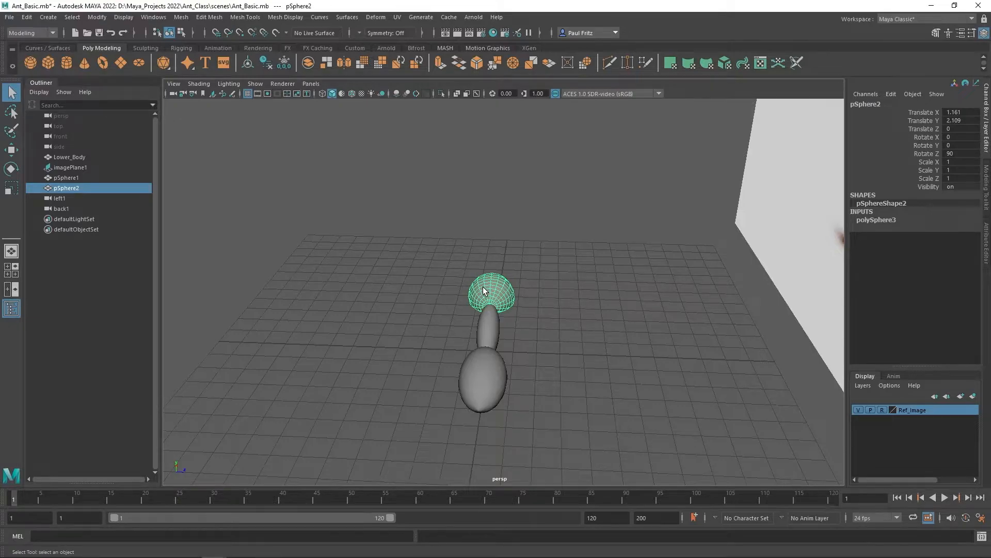
Scale the head down in height and width, setting Scale X and Scale Z to 0.762 while keeping its length
key("r")
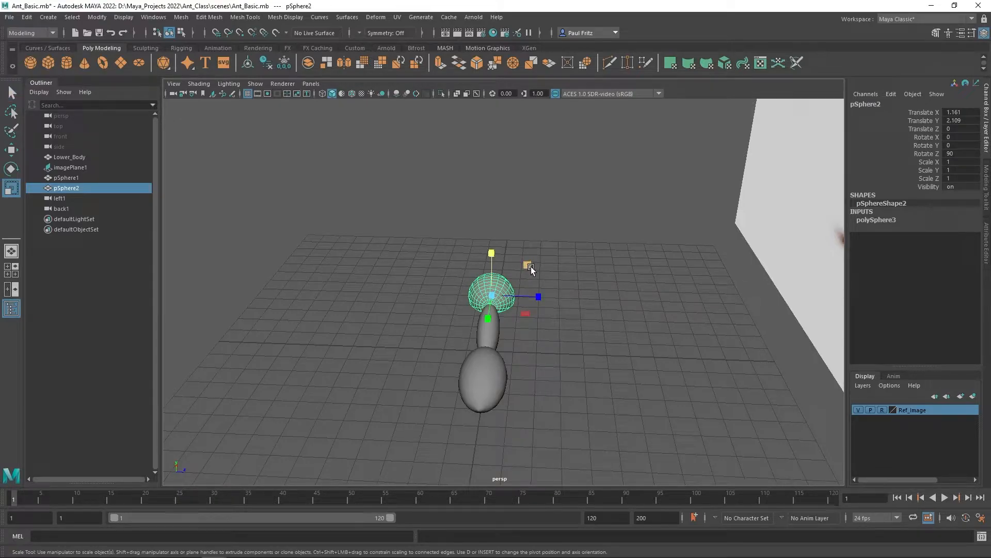
left_click_drag(531, 267, 528, 268)
mouse_move(362, 332)
left_mouse_down("alt")
mouse_move(401, 345)
mouse_move(456, 337)
mouse_move(435, 321)
mouse_move(366, 324)
left_mouse_up("alt")
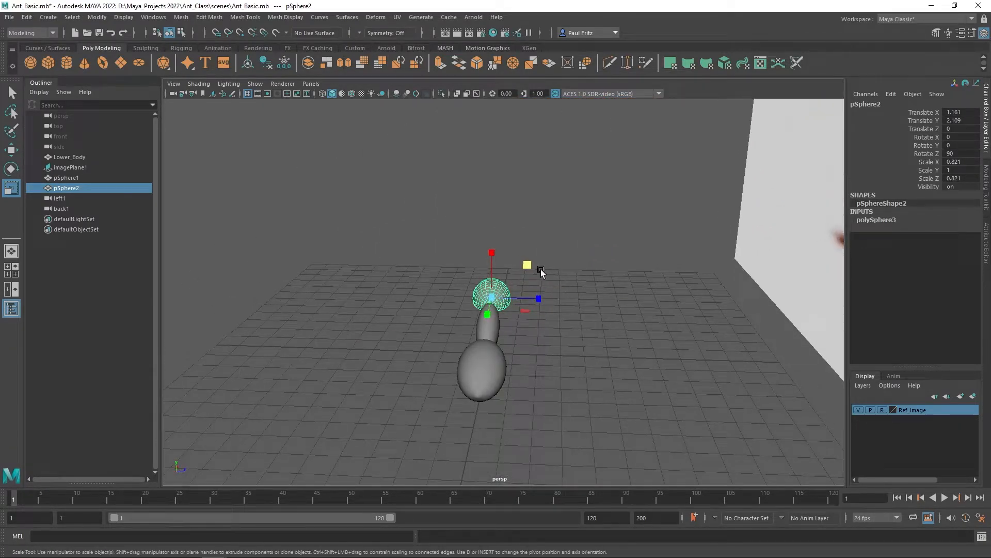
left_click_drag(526, 267, 525, 265)
left_click_drag(464, 304, 387, 307, "alt")
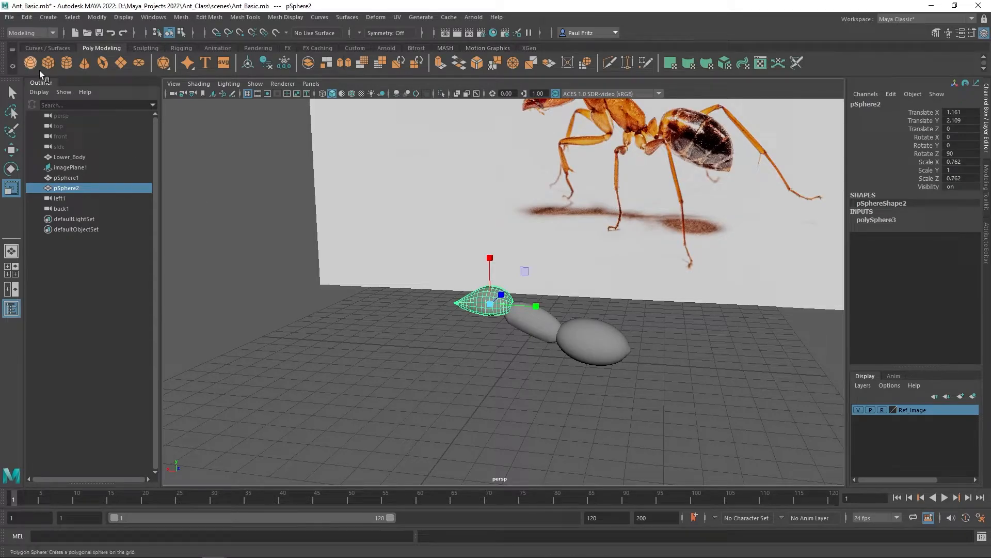
Create a polygon cylinder and move it out beside the body to Translate Z -2.142
left_click(65, 62)
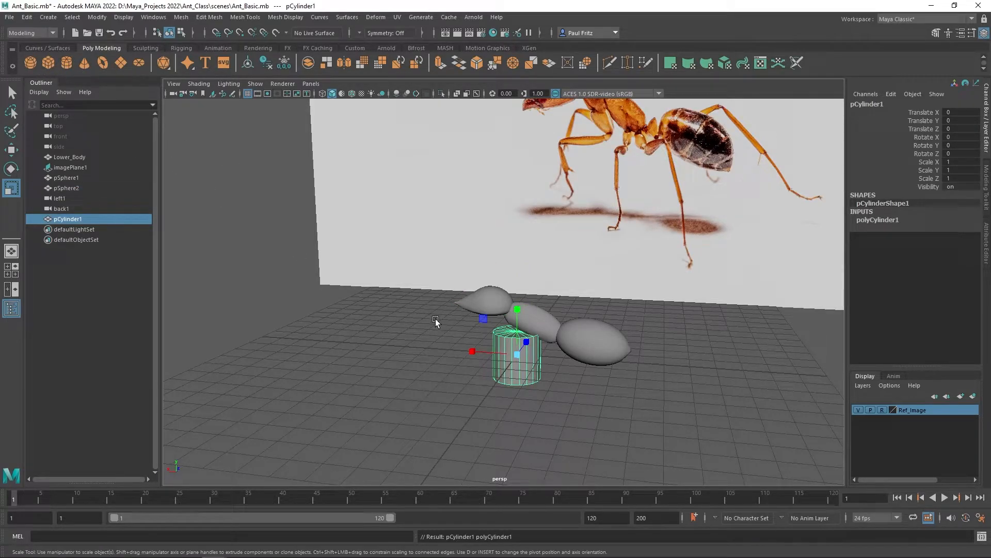
mouse_move(447, 336)
left_mouse_down("alt")
mouse_move(401, 350)
mouse_move(438, 349)
left_mouse_up("alt")
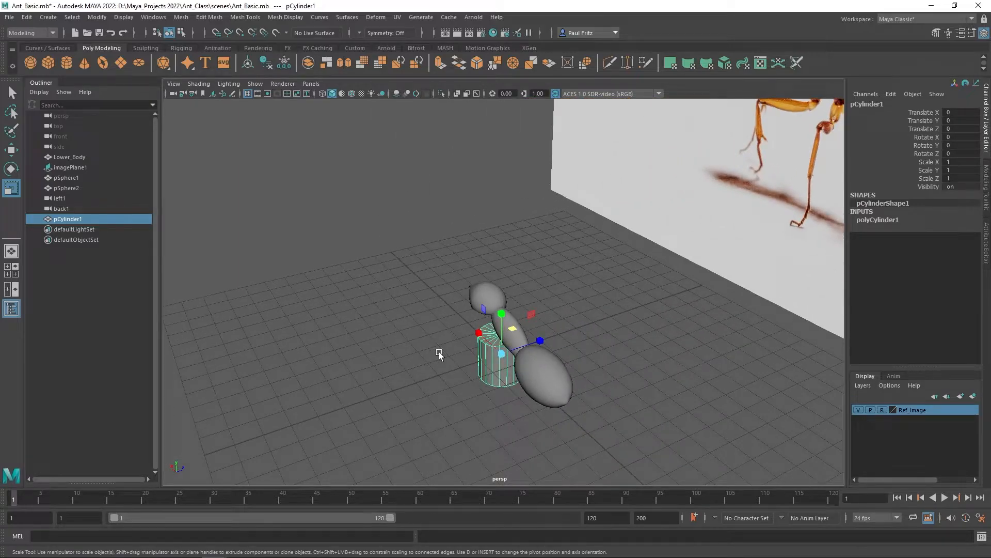
key("w")
left_click_drag(405, 351, 493, 332, "alt")
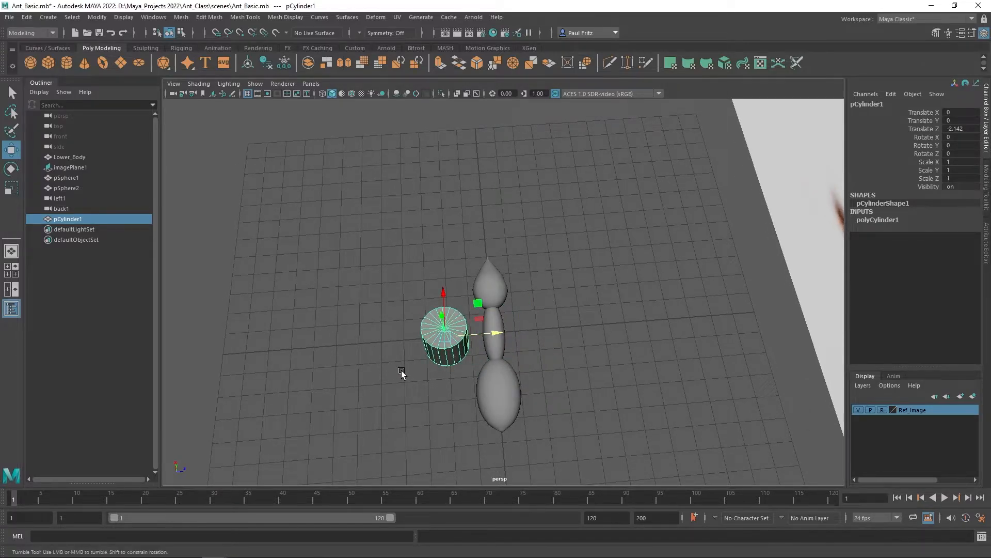
Raise the cylinder to Translate Y 1.001 and thin it to 0.138 in Scale X and Scale Z
left_click_drag(401, 370, 468, 375, "alt")
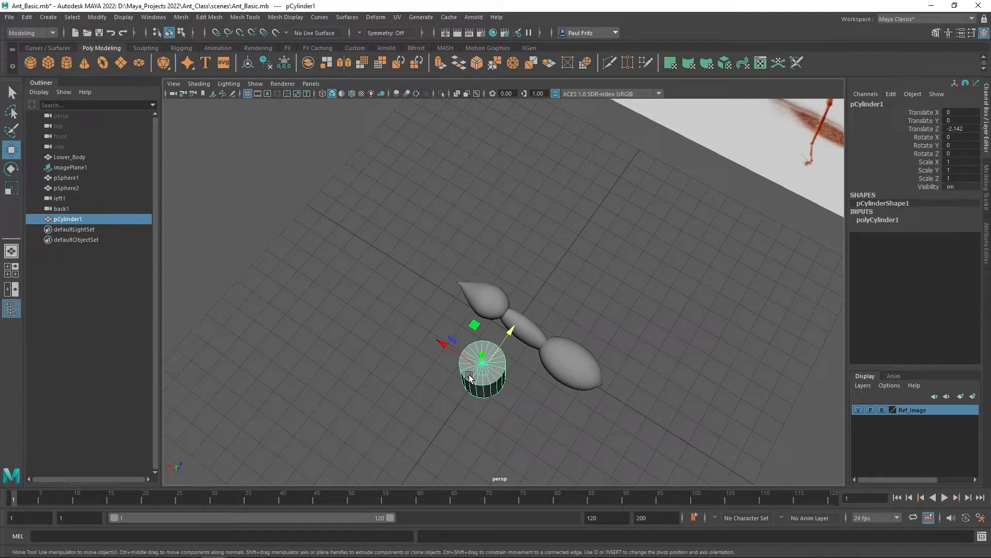
left_click_drag(467, 379, 491, 336, "alt")
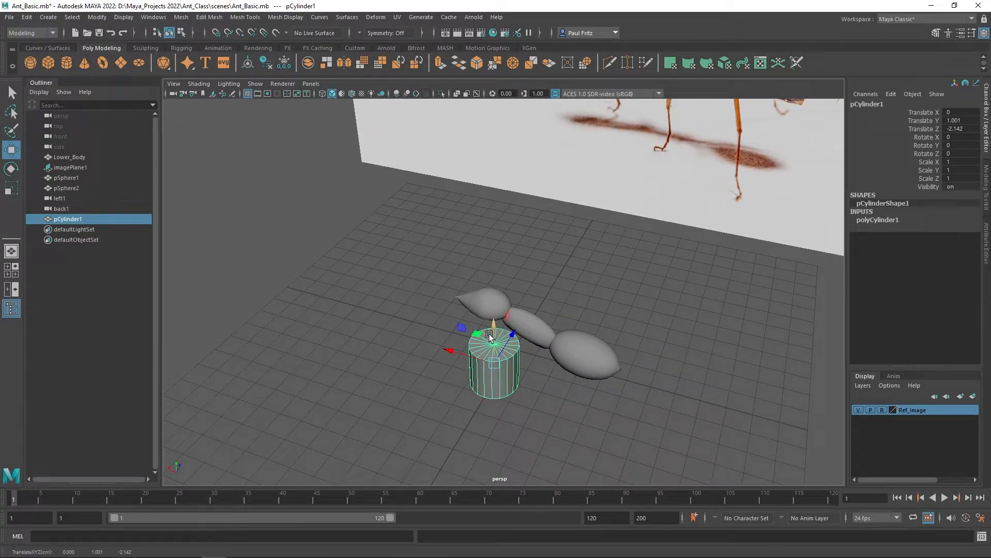
key("r")
left_click_drag(448, 371, 433, 372, "alt")
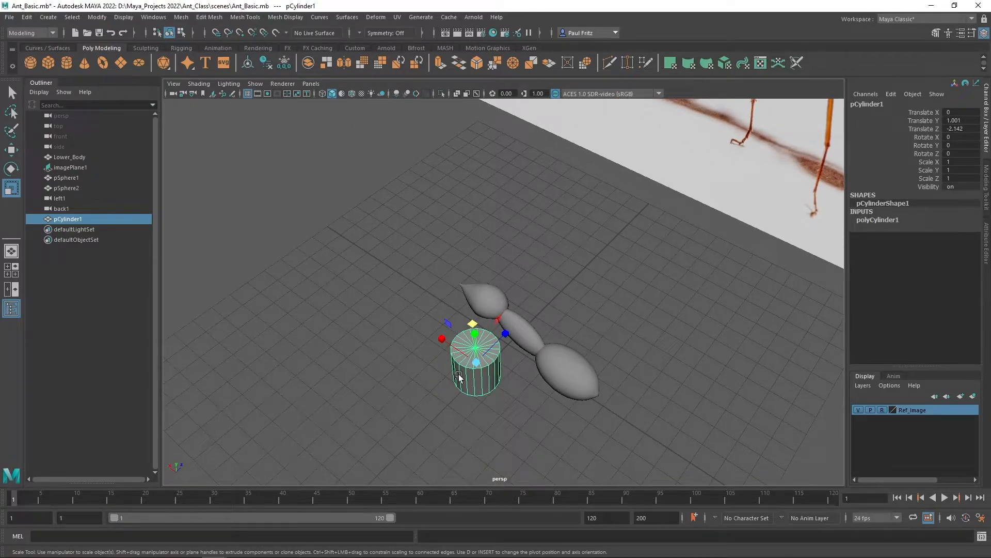
left_click_drag(430, 336, 405, 349, "alt")
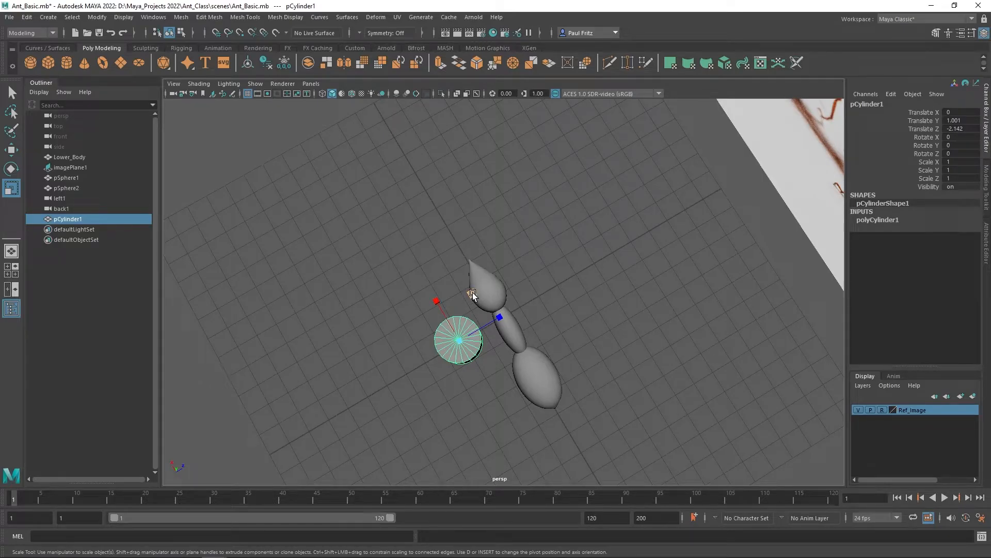
left_click_drag(470, 290, 465, 310)
left_click_drag(438, 371, 463, 318, "alt")
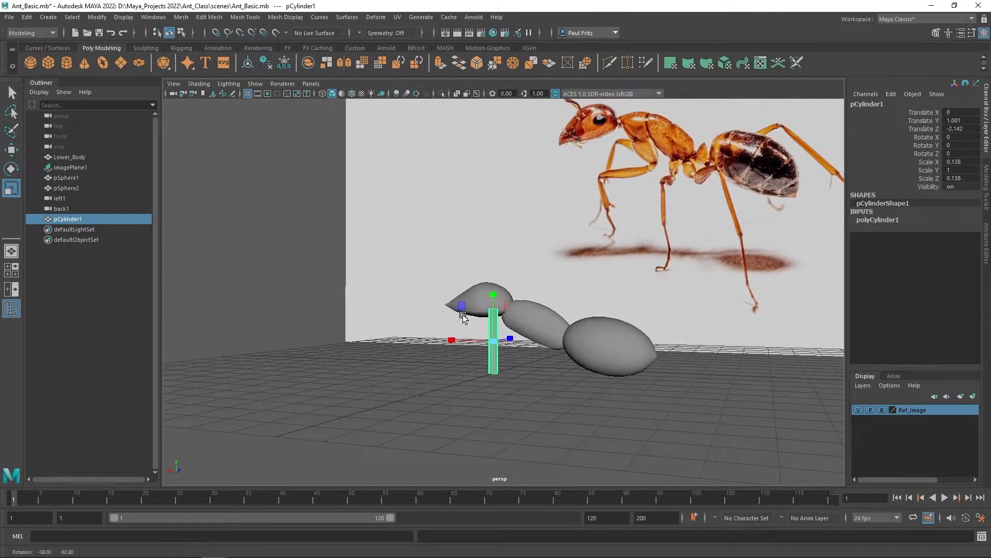
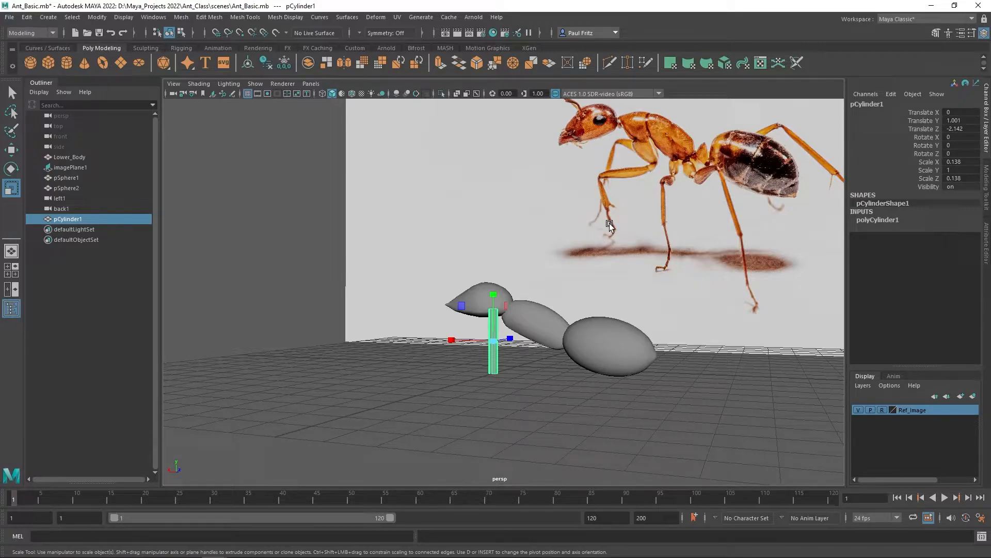
Tilt the thin cylinder sideways like a leg segment, rotating it to Rotate X 26.891
left_click_drag(517, 298, 424, 367, "alt")
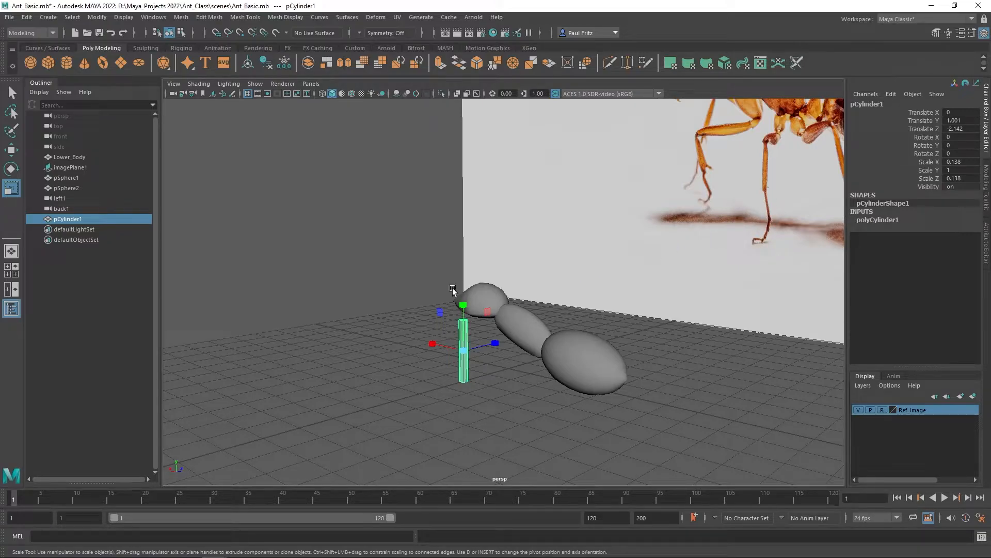
left_click_drag(361, 280, 387, 289, "alt")
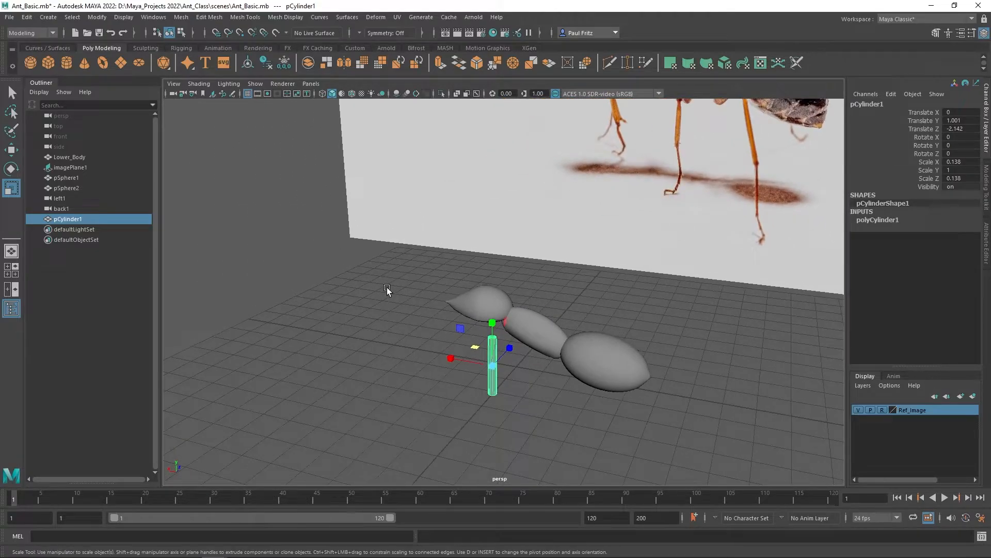
key("e")
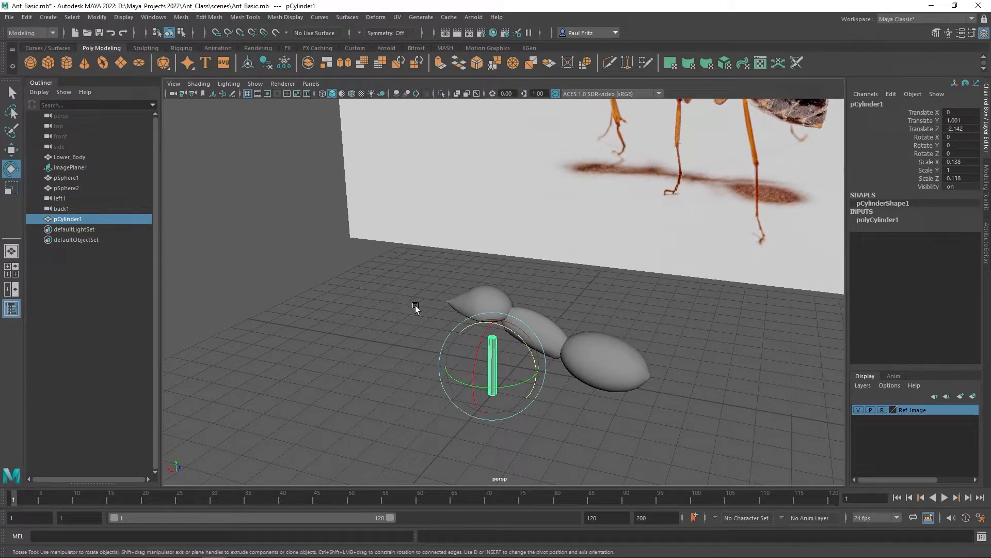
mouse_move(471, 336)
left_mouse_down()
mouse_move(468, 364)
mouse_move(472, 331)
mouse_move(414, 343)
mouse_move(455, 330)
left_mouse_up()
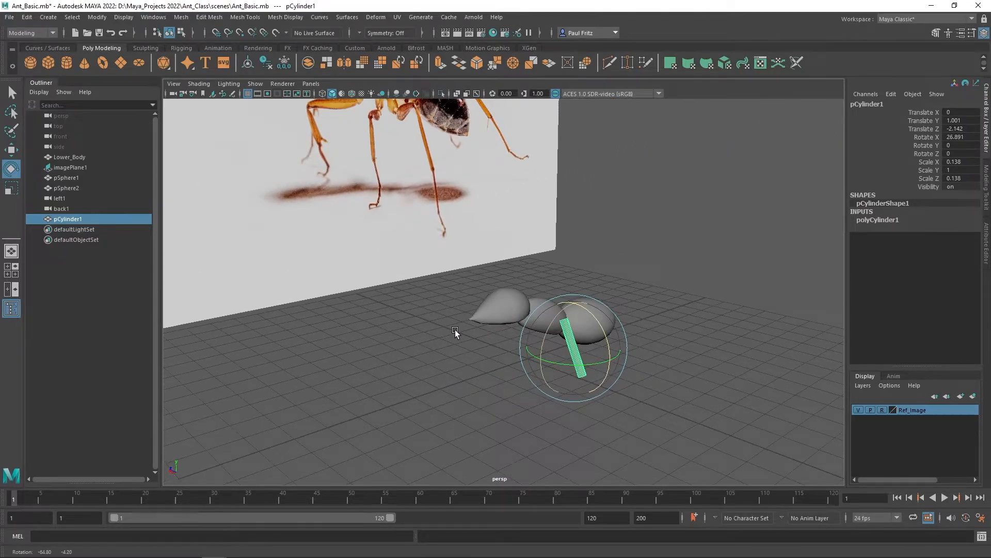
Scale the tilted cylinder down overall to 0.086 in Scale X and Z and 0.643 in Scale Y
key("r")
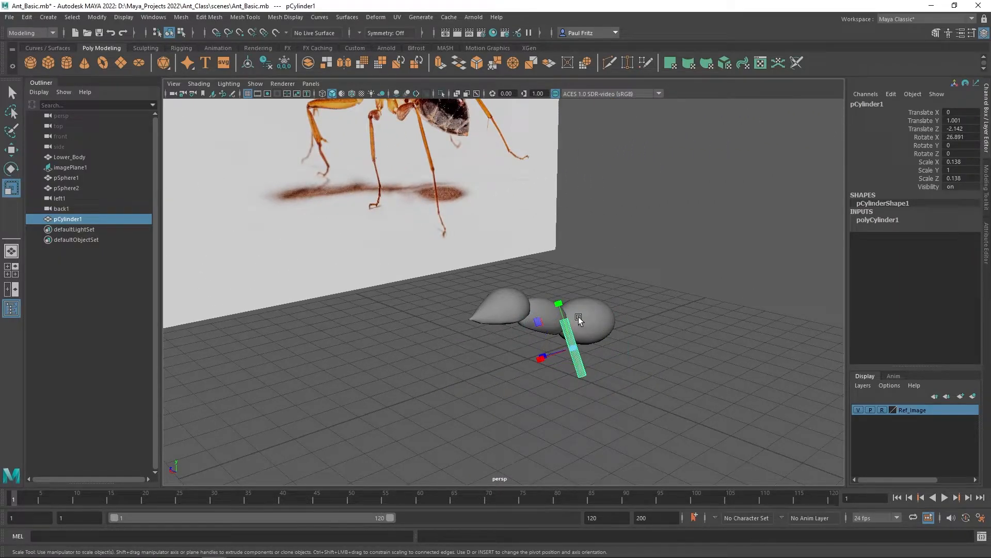
left_click_drag(563, 304, 567, 321)
left_click_drag(536, 354, 550, 333, "alt")
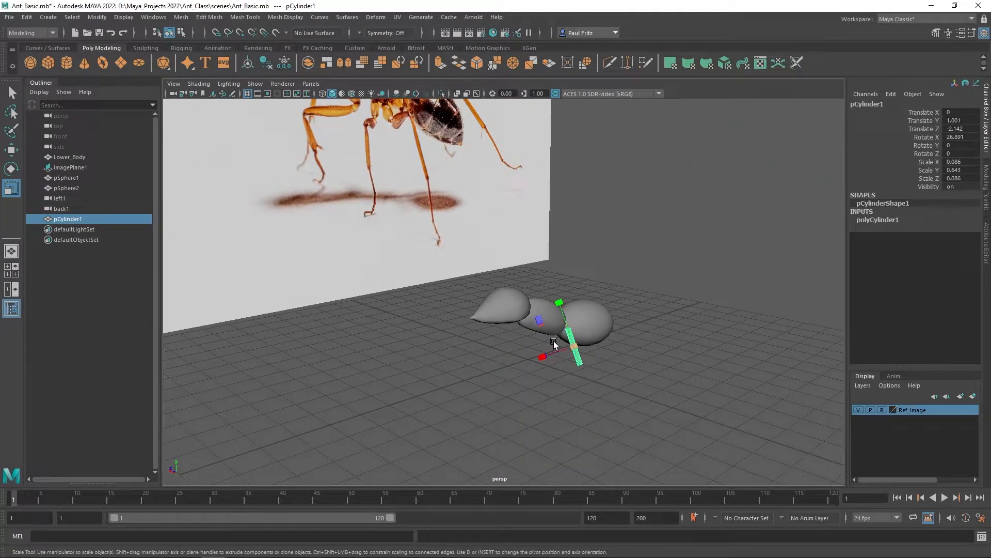
Move the leg cylinder closer to the body, to Translate X 0.606, Y 0.975 and Z -1.427
key("w")
left_click_drag(503, 360, 470, 336, "alt")
left_click_drag(445, 387, 528, 316, "alt")
left_click_drag(522, 380, 568, 381, "alt")
left_click_drag(515, 364, 552, 347)
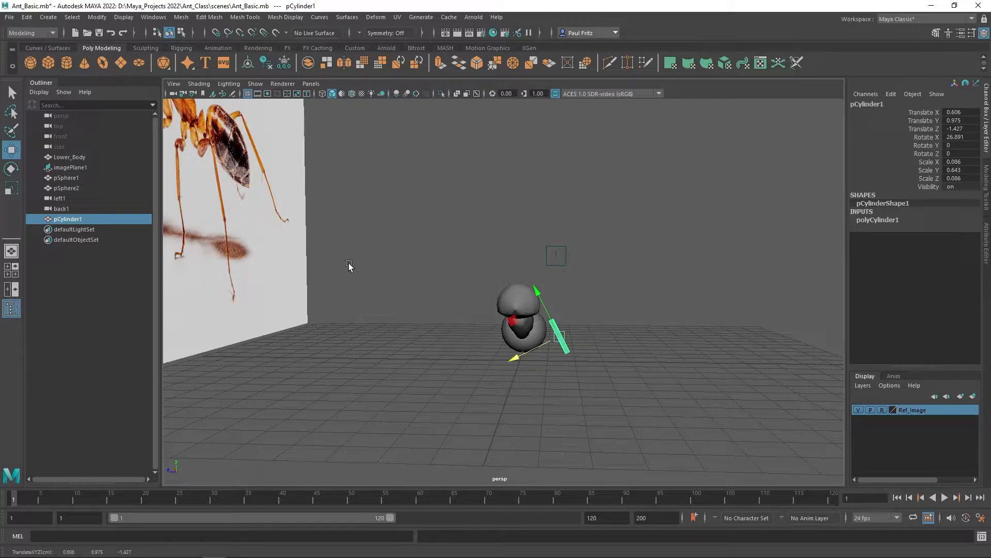
Set the Move tool's axis orientation to World and move the leg cylinder to Translate X -0.199 and Translate Z -0.673
double_click(10, 151)
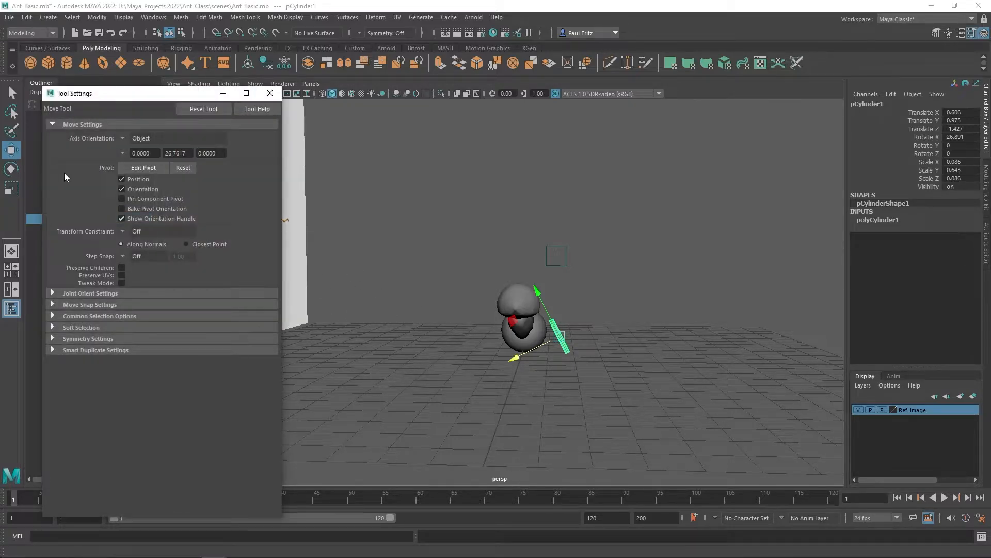
left_click(123, 138)
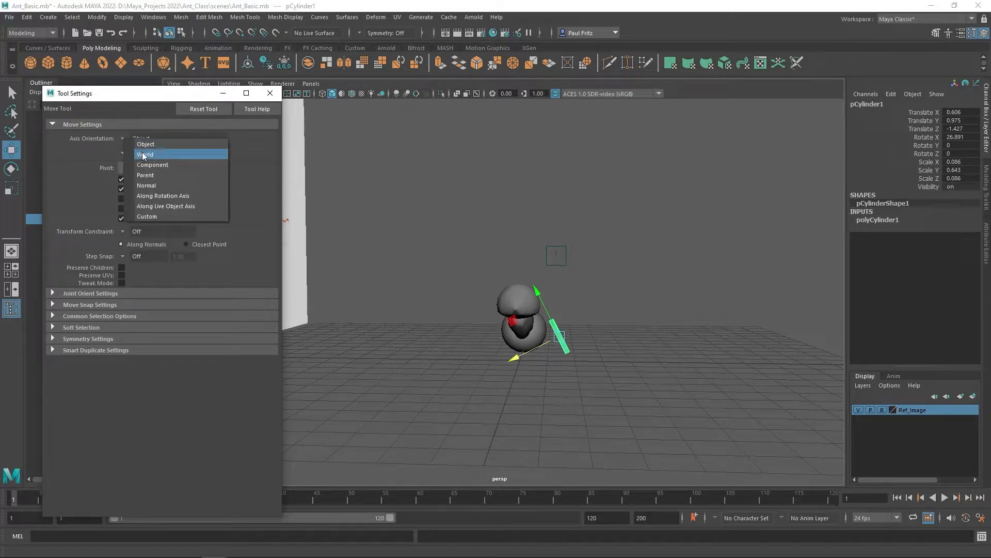
left_click(140, 152)
left_click_drag(508, 336, 488, 346)
left_click_drag(515, 392, 398, 411, "alt")
left_click_drag(468, 346, 489, 345)
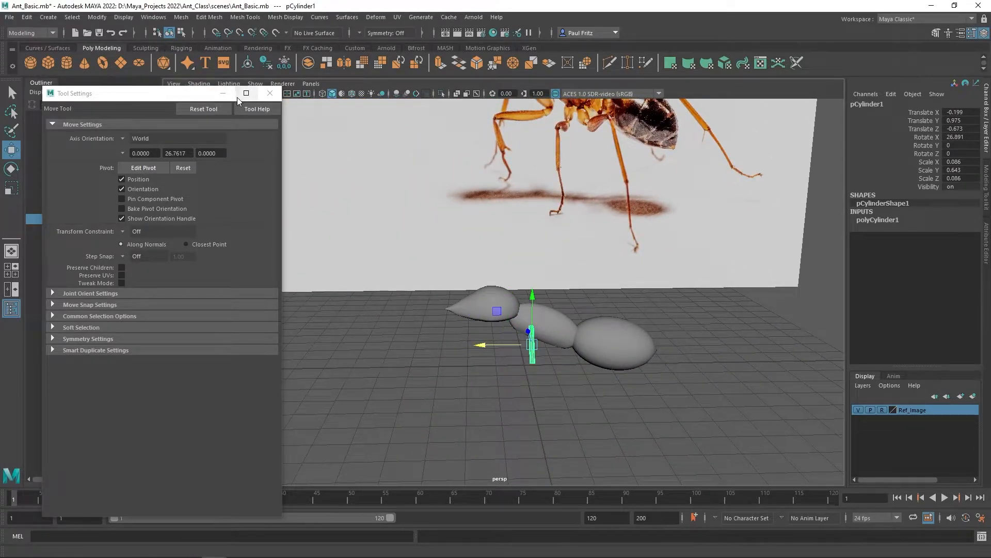
left_click(270, 94)
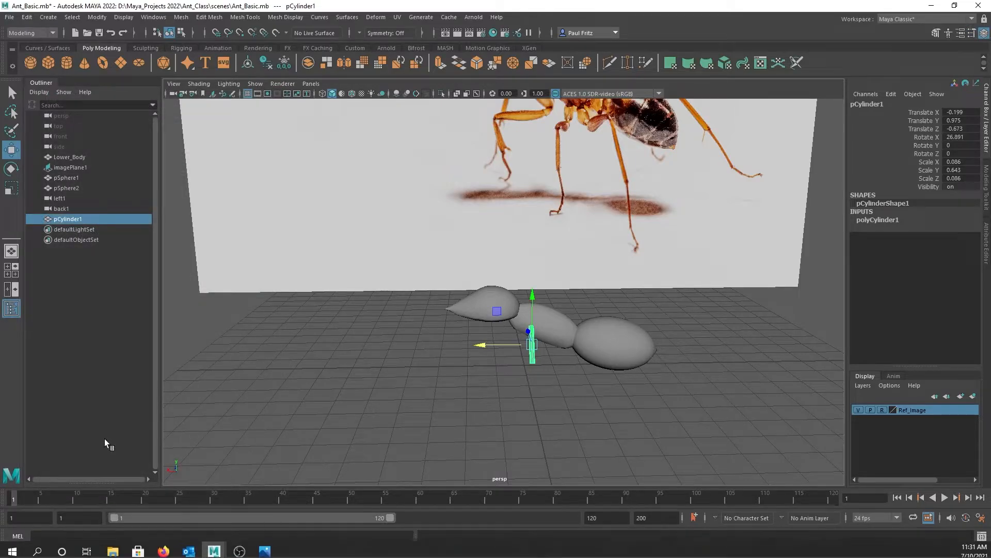
Switch to the four-view layout and move the leg cylinder against the middle body, to Translate X 0.082 and Translate Z -0.542
left_click(12, 269)
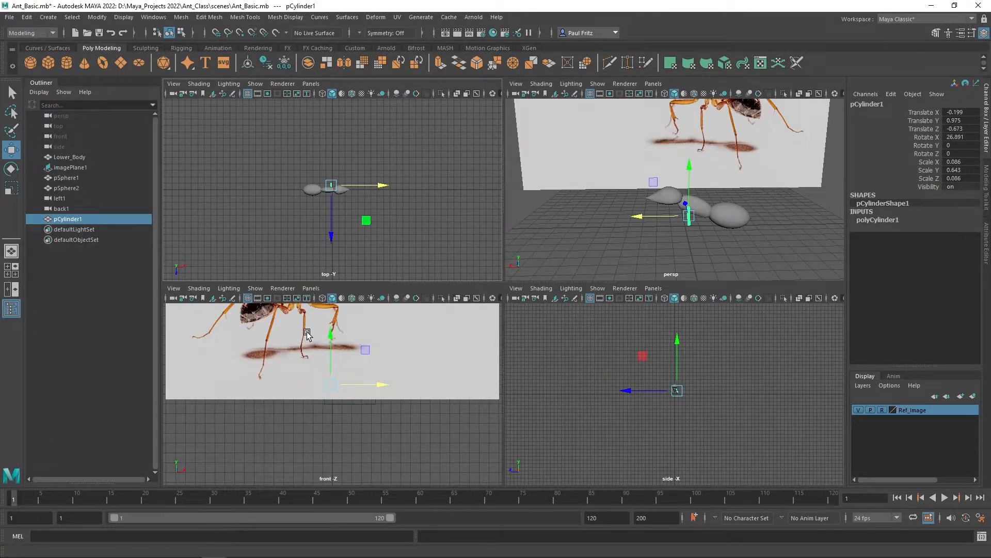
scroll(318, 225, "up", 8)
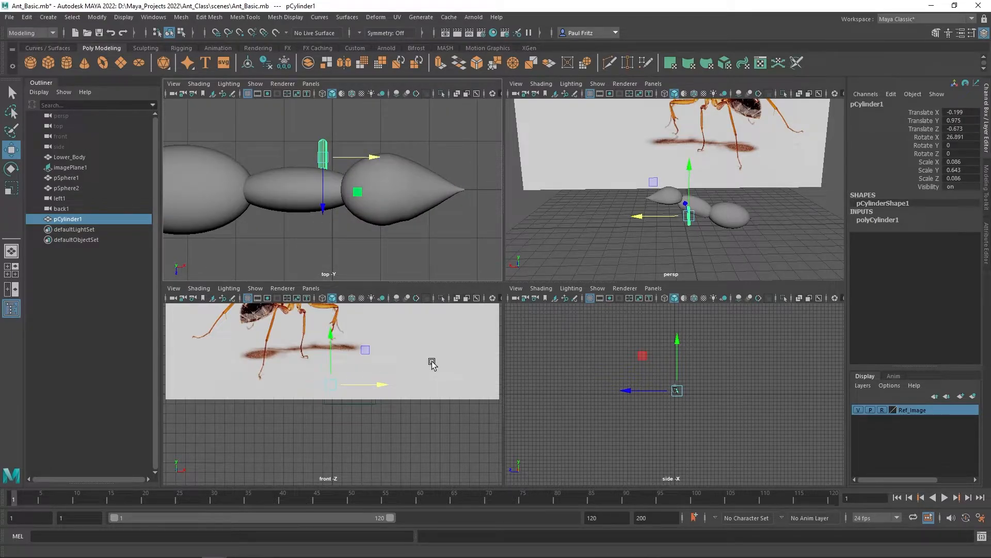
scroll(434, 361, "down", 3)
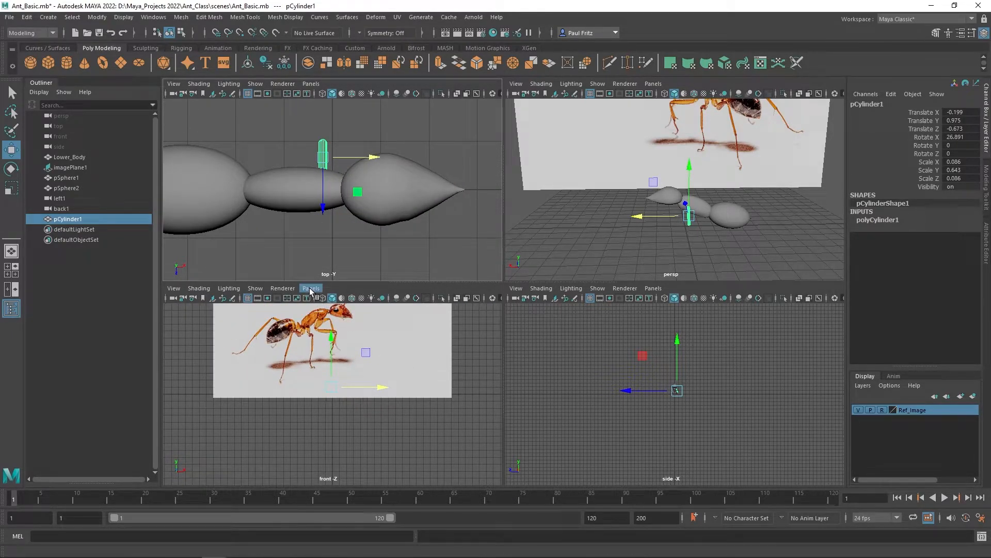
scroll(650, 410, "up", 5)
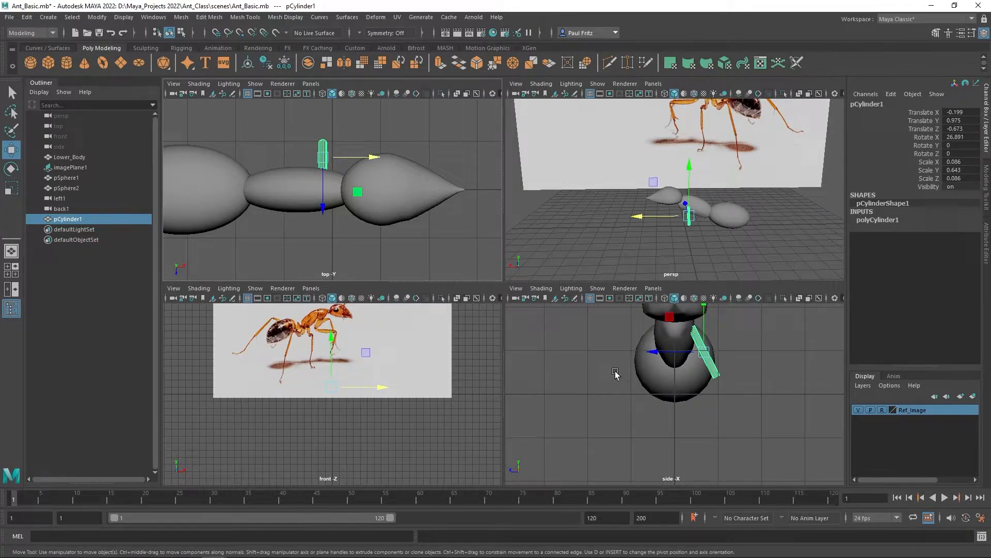
middle_click_drag(622, 367, 598, 436, "alt")
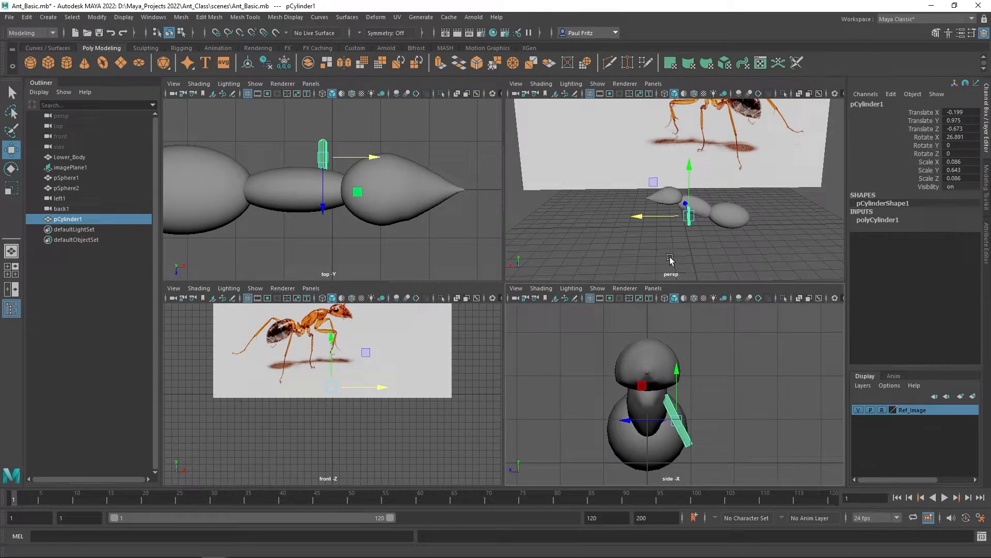
left_click_drag(662, 216, 656, 216)
scroll(663, 214, "up", 5)
left_click_drag(592, 231, 765, 227, "alt")
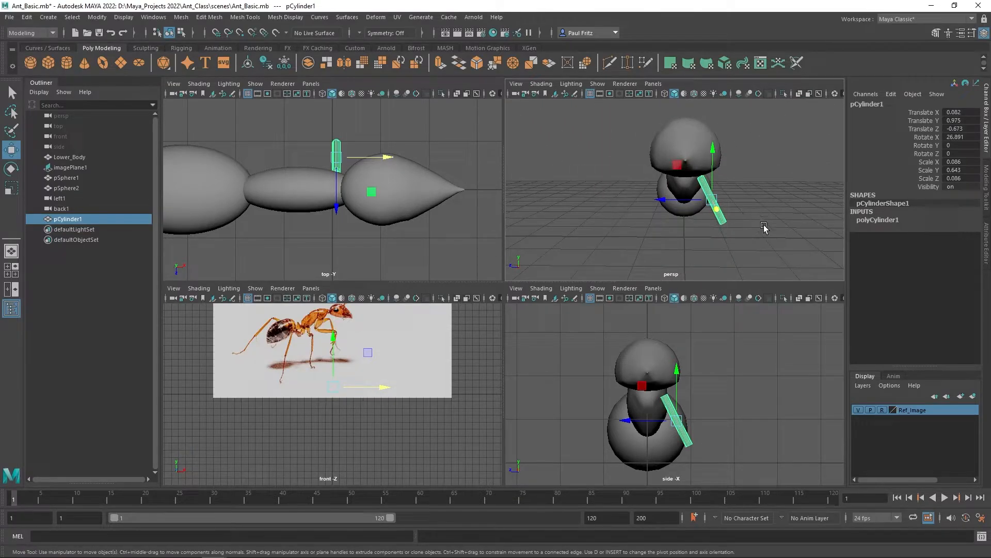
left_click_drag(636, 422, 630, 423)
Angle the leg cylinder along the body's length, rotating it to X 27.164, Y -0.228 and Z 12.123
left_click_drag(688, 265, 578, 238, "alt")
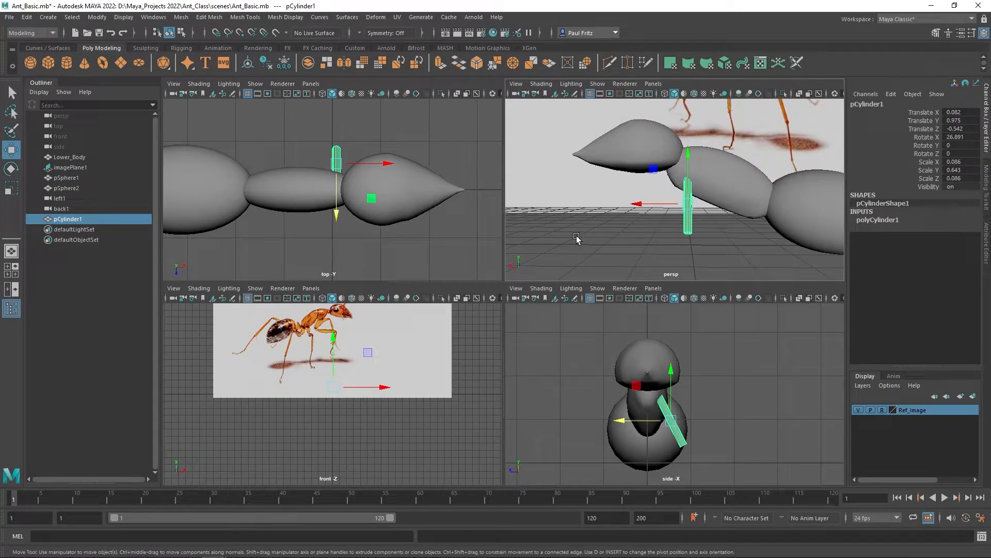
key("e")
left_click_drag(636, 223, 599, 223)
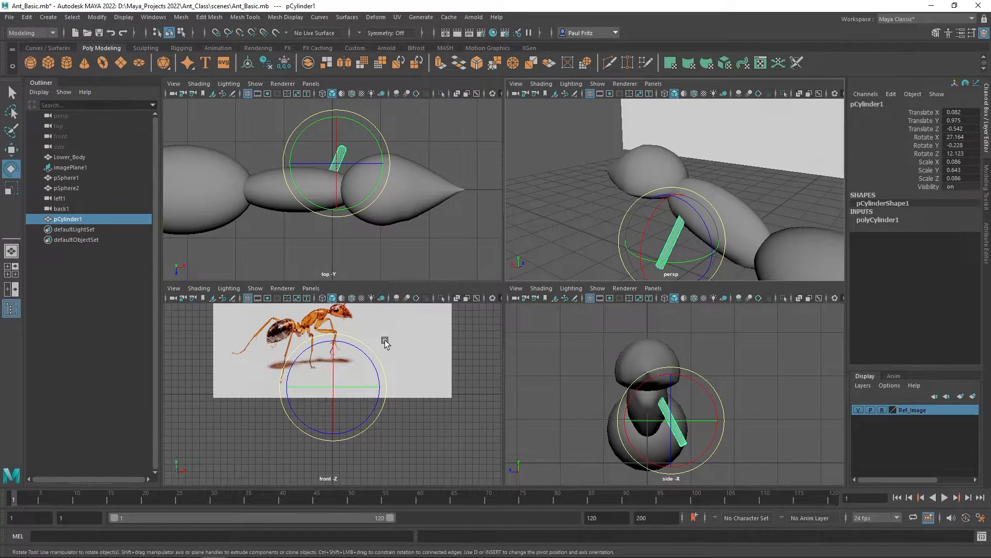
Following the reference ant's front leg, shorten the cylinder to Scale Y 0.394 and move it to Translate Y 1.294 and Z -0.459
scroll(384, 341, "up", 5)
scroll(369, 408, "up", 4)
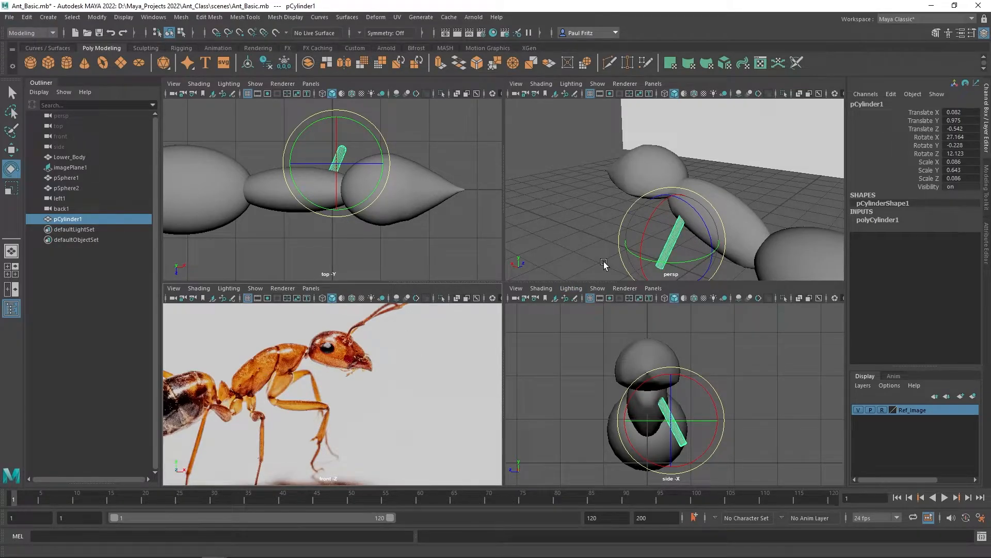
key("r")
mouse_move(694, 202)
left_mouse_down()
mouse_move(676, 218)
mouse_move(671, 168)
mouse_move(670, 190)
mouse_move(702, 212)
left_mouse_up()
key("w")
left_click_drag(615, 249, 674, 238, "alt")
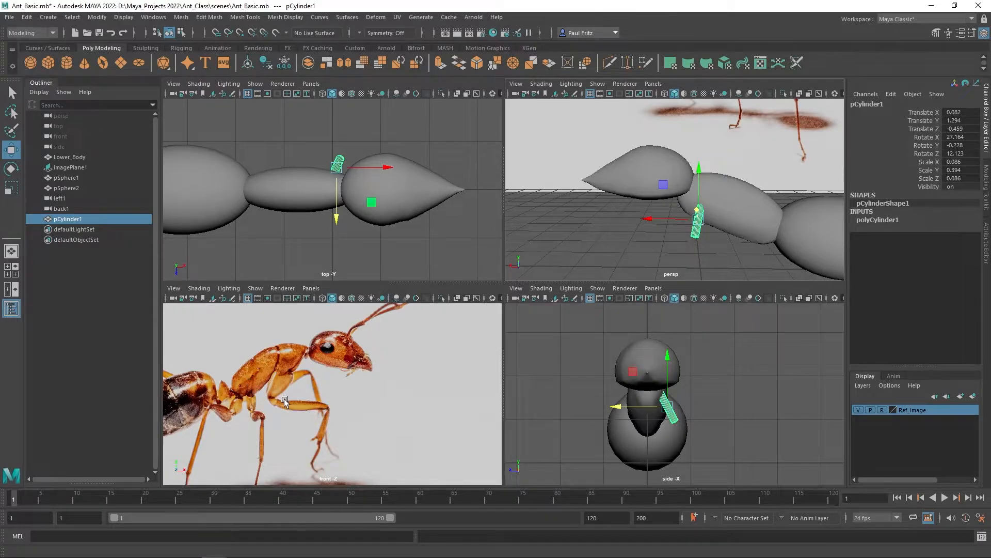
Fine-tune the leg cylinder's tilt to Rotate X 27.159, Y 0.186 and Z 9.485
key("e")
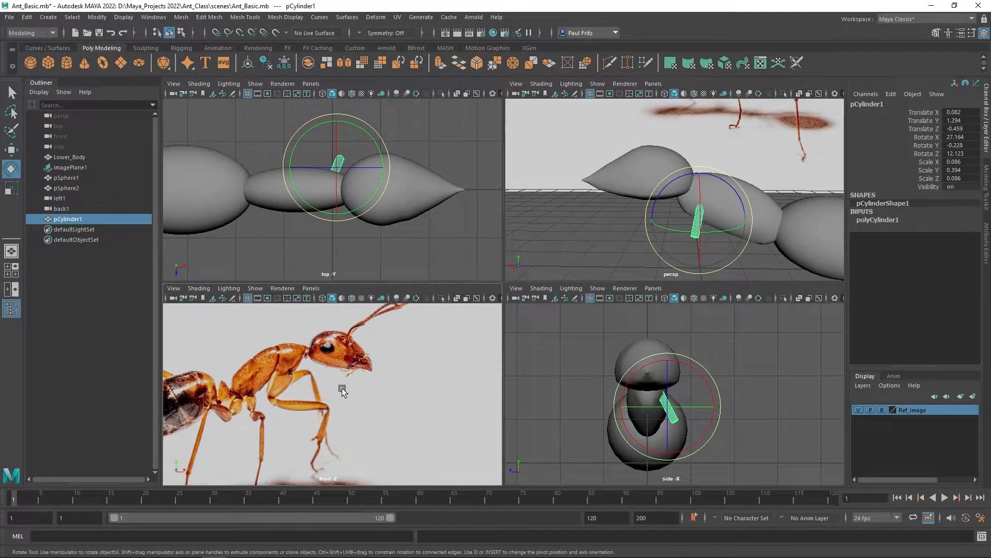
left_click_drag(752, 206, 750, 205)
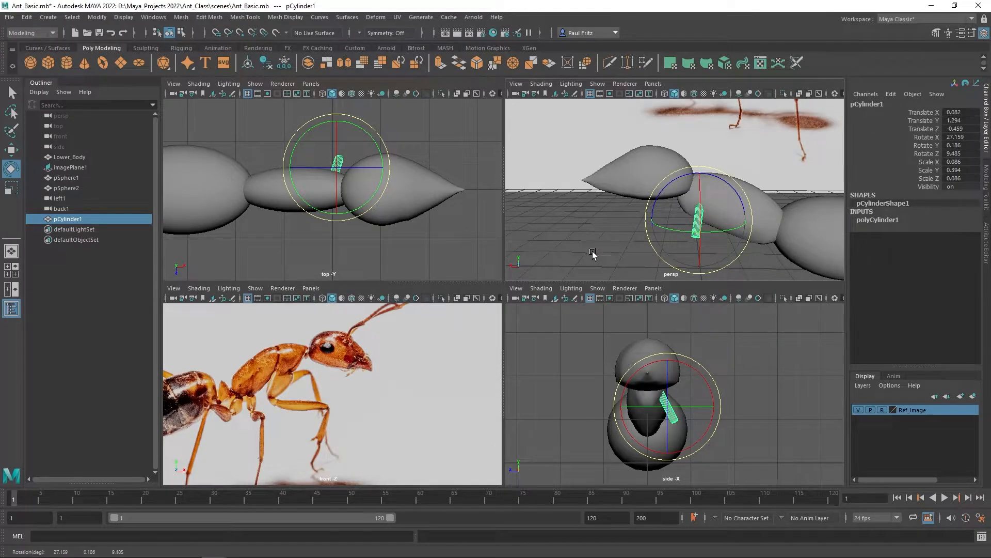
left_click_drag(594, 253, 582, 252, "alt")
middle_click_drag(550, 247, 496, 208, "alt")
scroll(591, 224, "up", 5)
left_click_drag(612, 237, 610, 241, "alt")
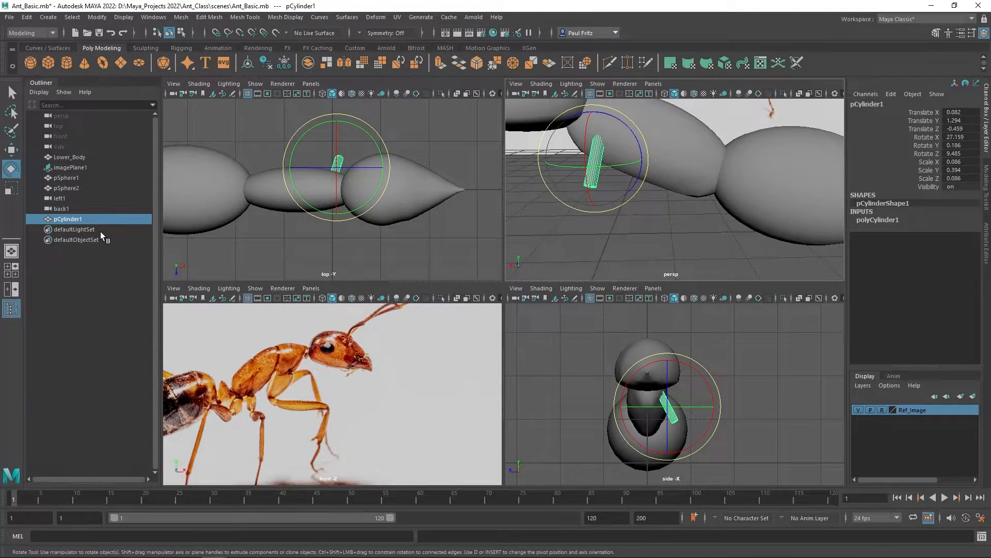
Reorder the left1 and back1 cameras above Lower_Body in the Outliner and hide both cameras
left_click(58, 199)
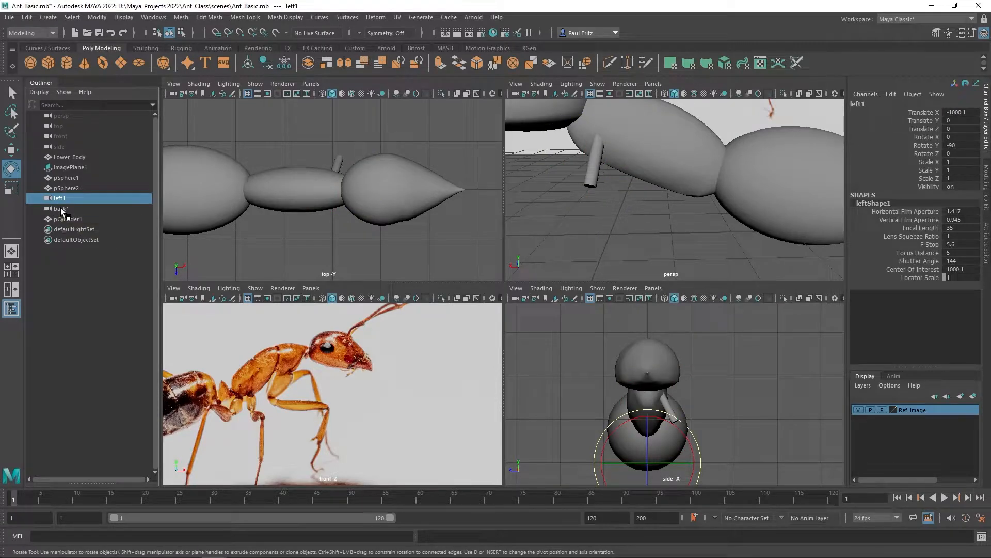
left_click(61, 208, "ctrl")
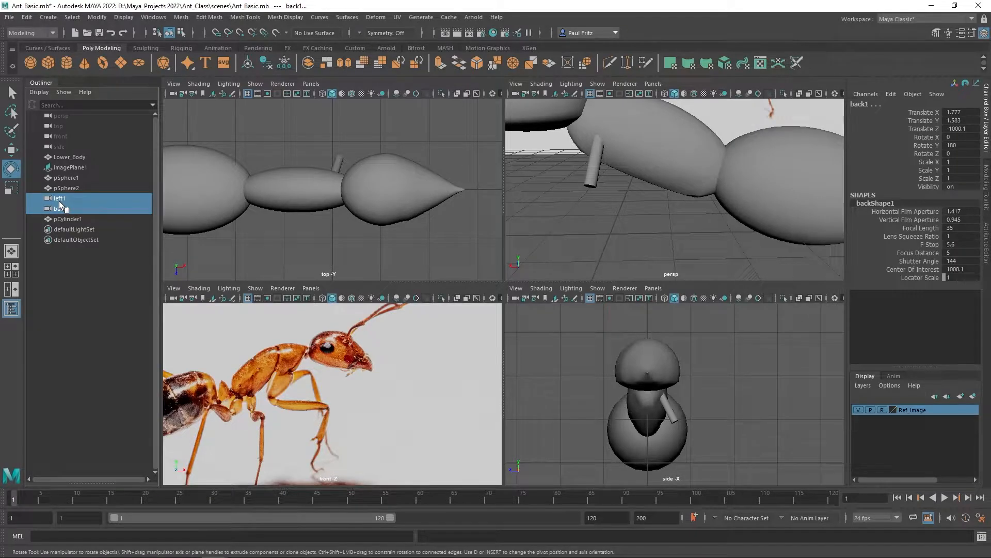
left_click_drag(60, 203, 56, 157)
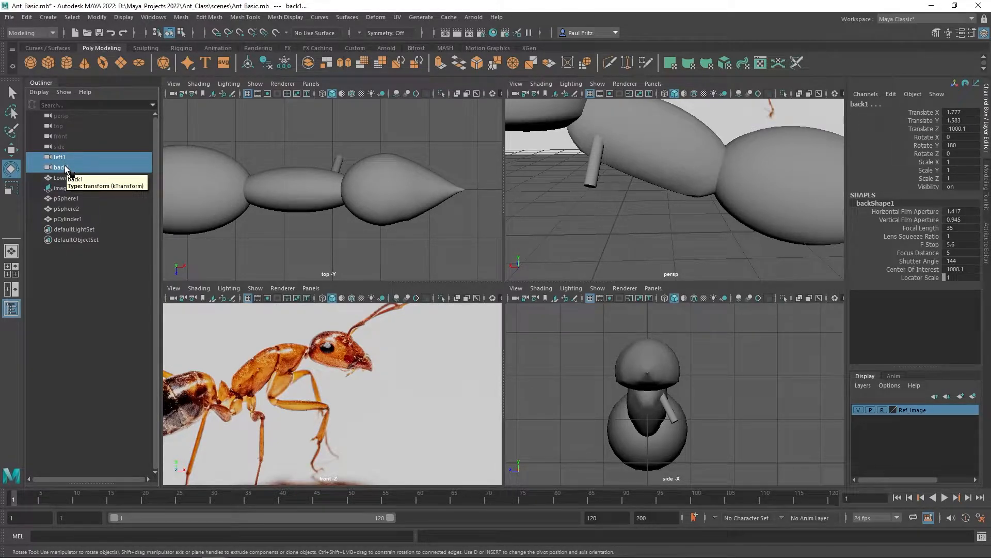
key("ctrl+h")
key("ctrl+h")
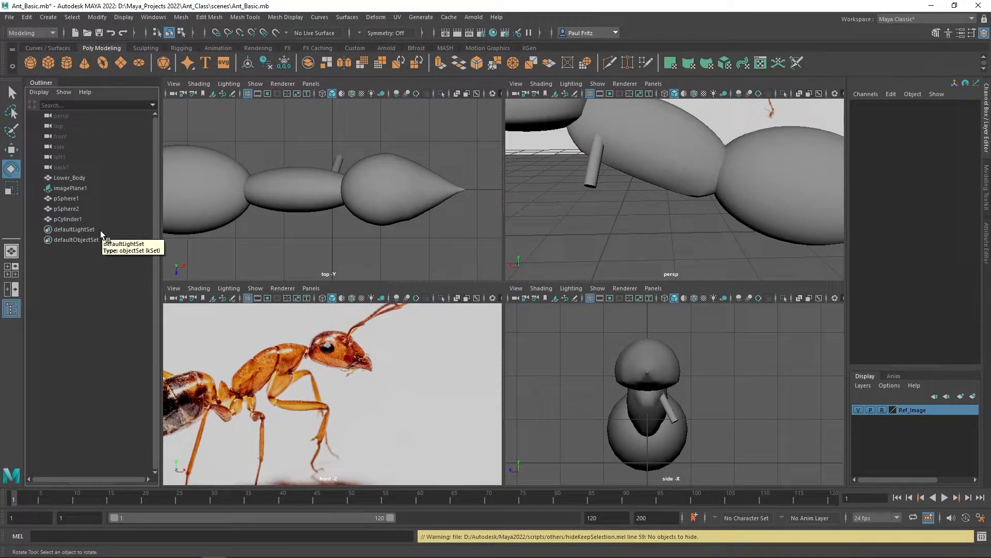
Reorder imagePlane1 above Lower_Body in the Outliner
left_click(61, 189)
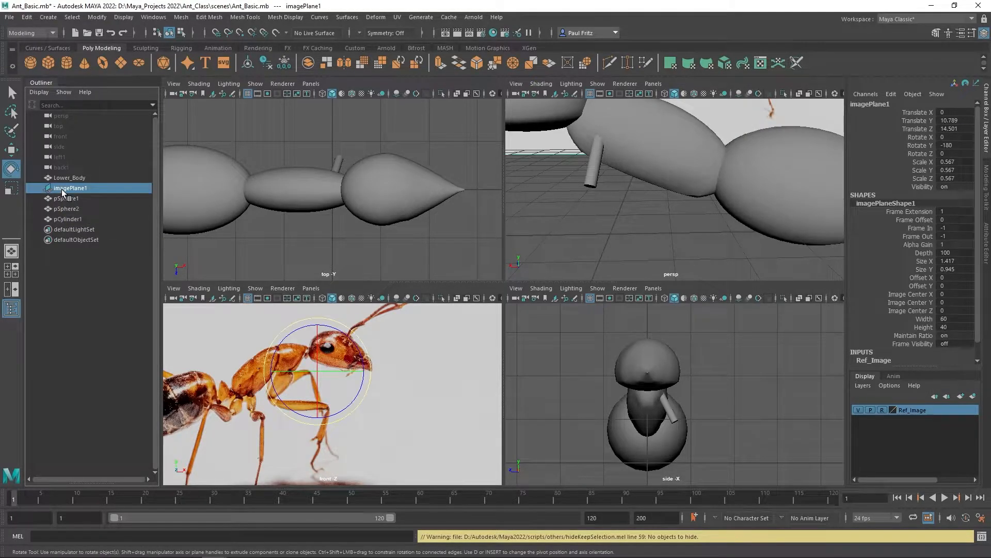
left_click_drag(60, 172, 60, 173)
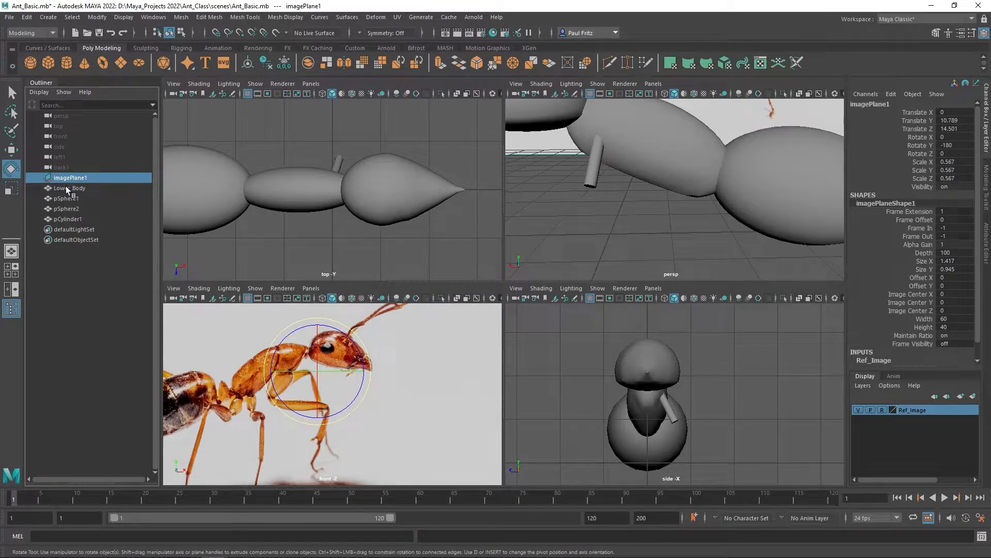
left_click(68, 189)
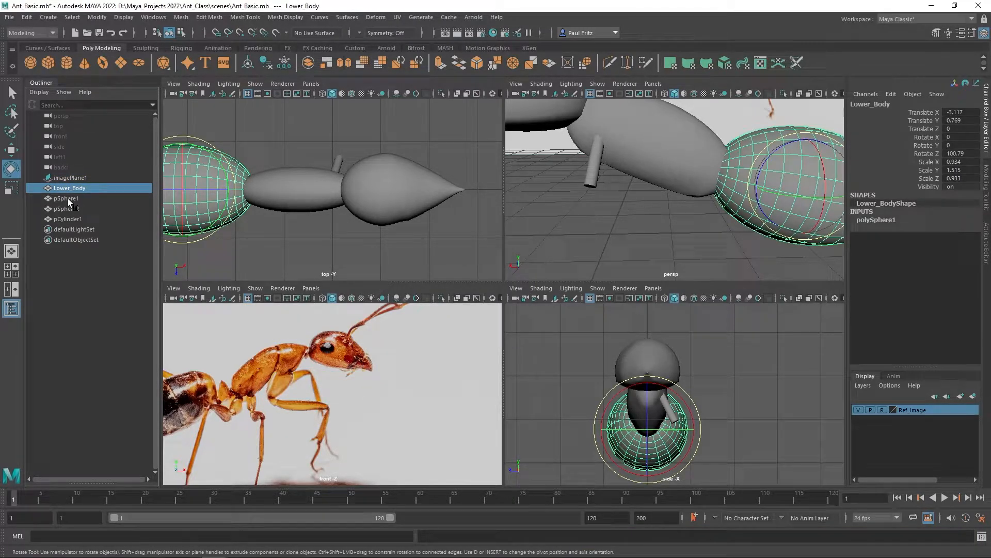
Rename the middle body sphere pSphere1 to Body and the head sphere pSphere2 to Head
left_click(68, 198)
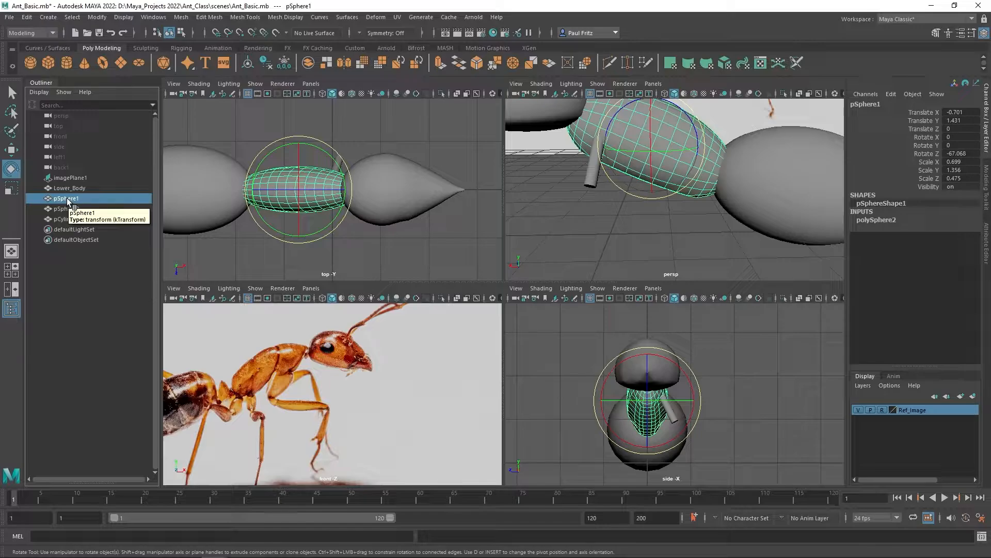
double_click(68, 199)
type("Body")
key("Return")
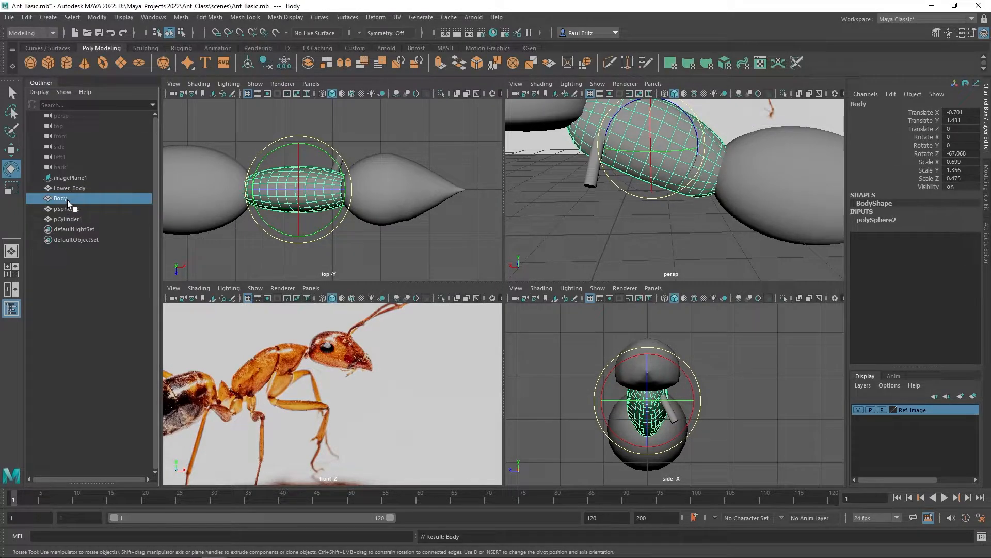
left_click(64, 209)
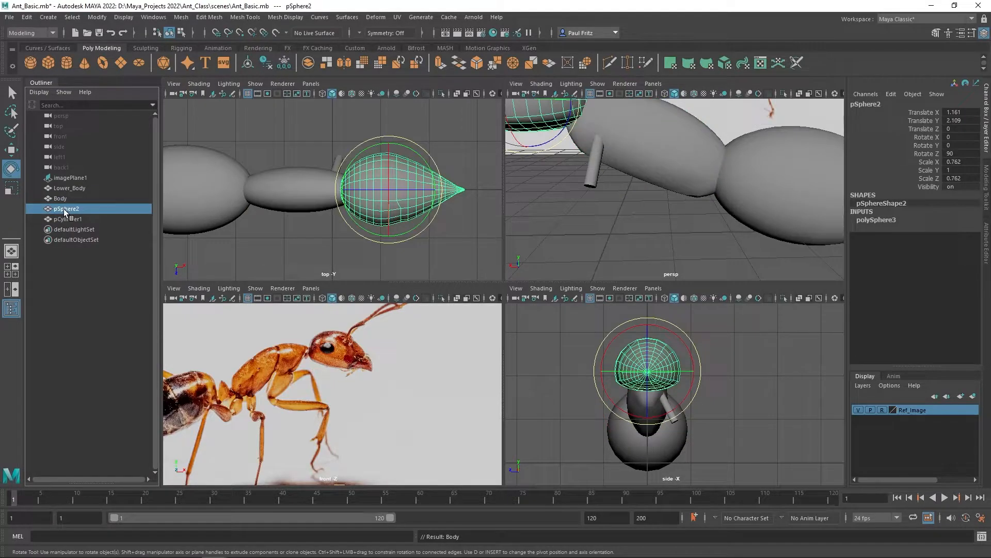
double_click(72, 209)
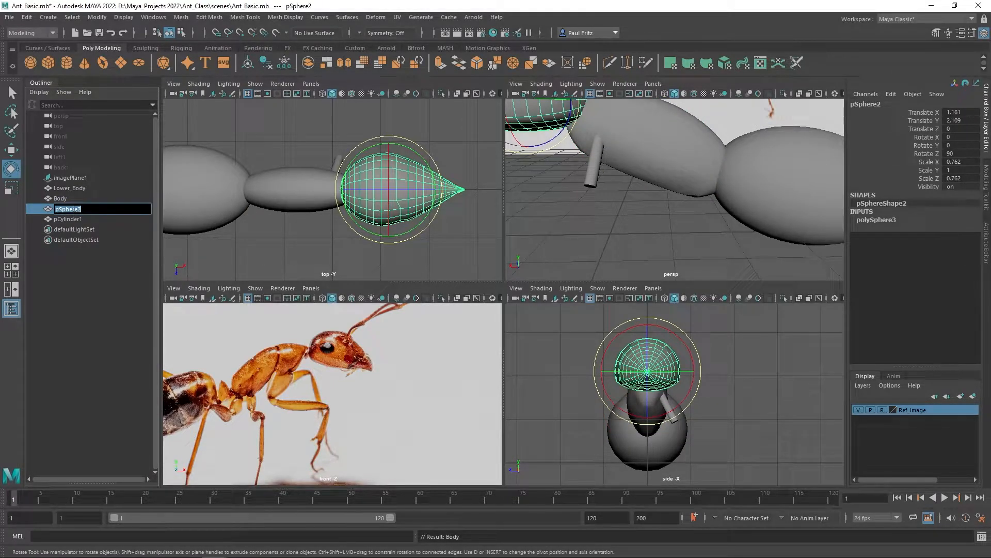
type("Head")
key("Return")
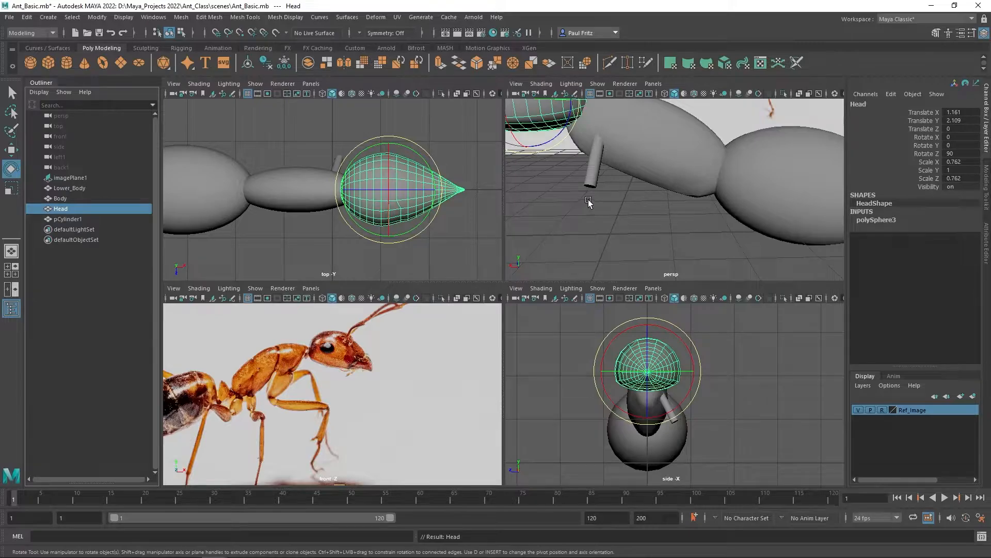
Lower the leg cylinder and bring it closer to the body, at Translate Y 1.078 and Z -0.391
left_click(592, 175)
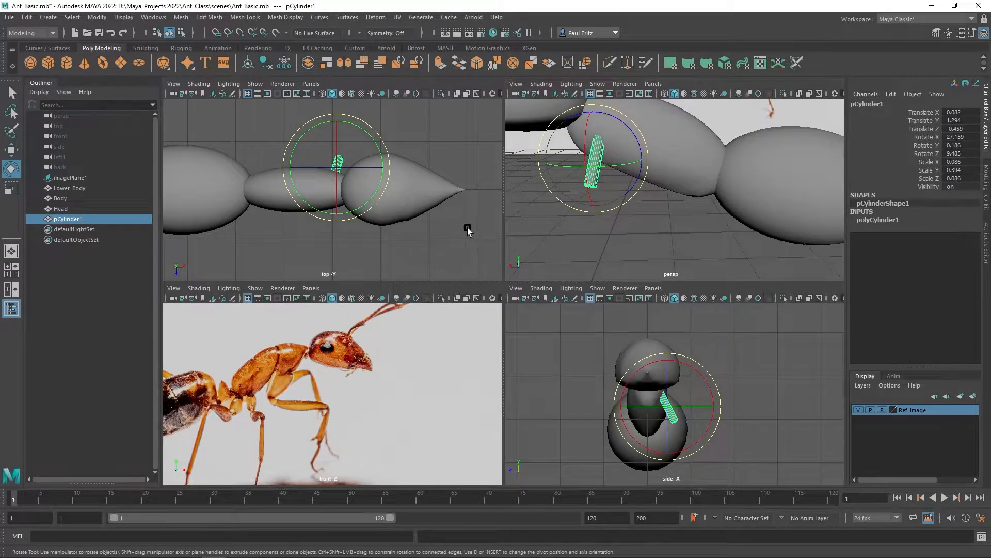
scroll(628, 240, "down", 2)
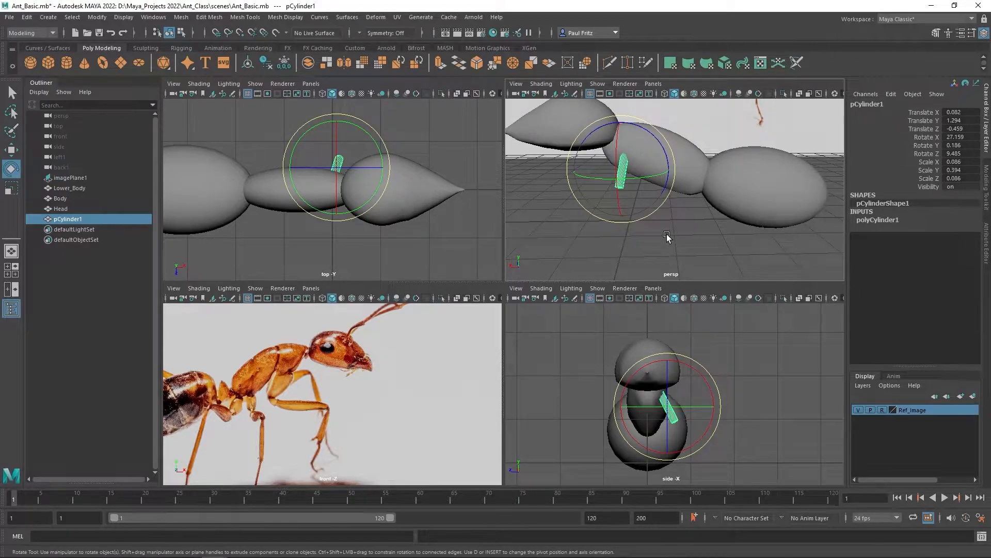
left_click_drag(672, 230, 650, 205, "alt")
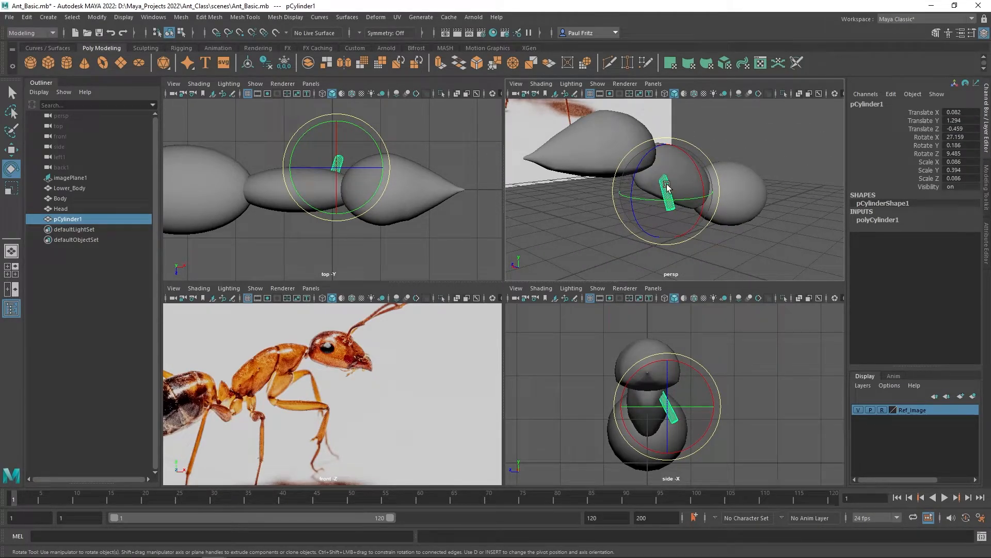
key("w")
left_click_drag(670, 150, 635, 192)
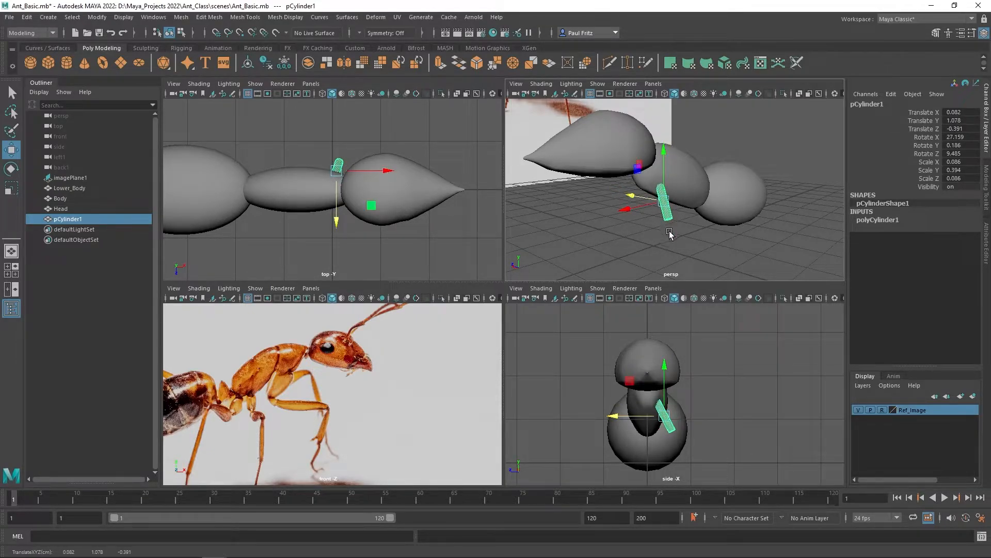
left_click_drag(670, 243, 632, 241, "alt")
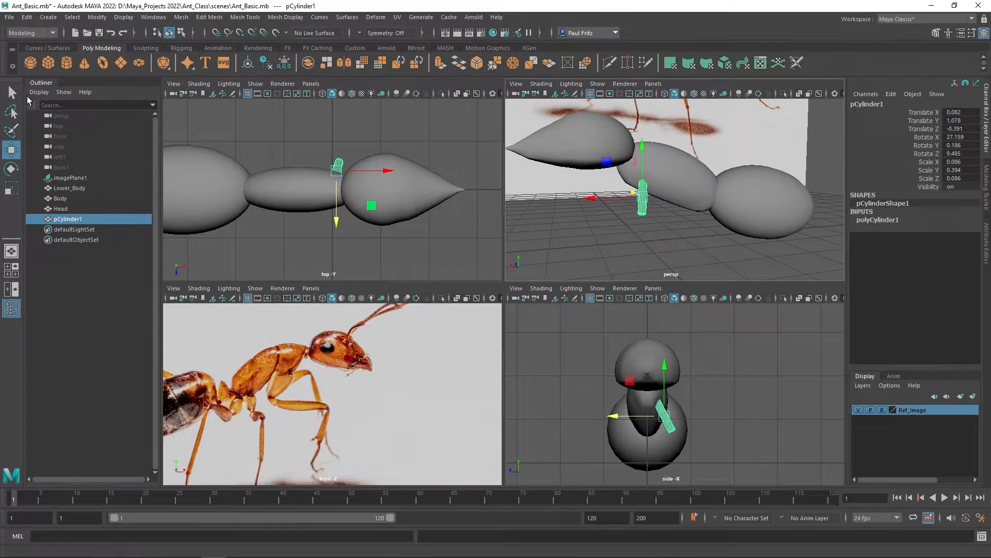
Create a polygon sphere for the leg joint and scale it uniformly to 0.187
left_click(30, 62)
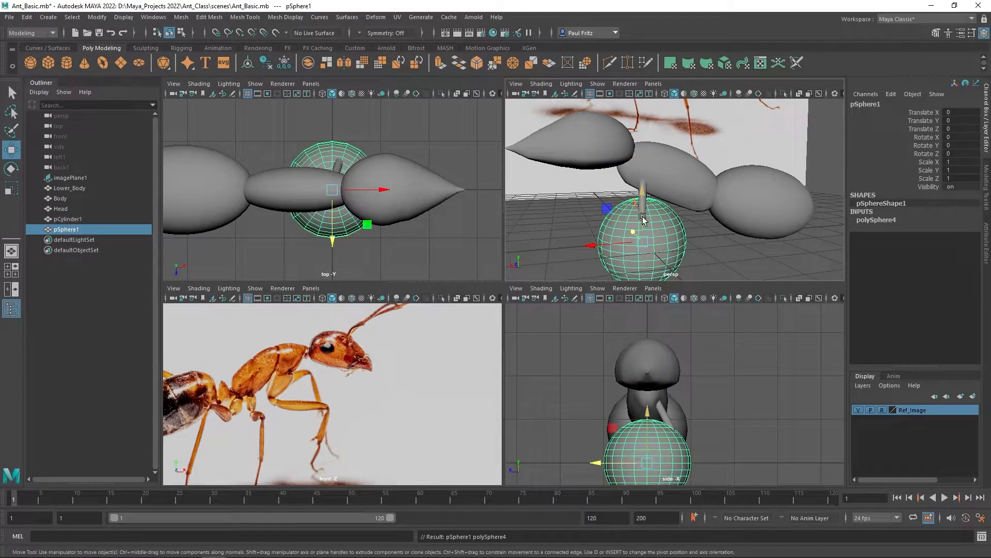
key("r")
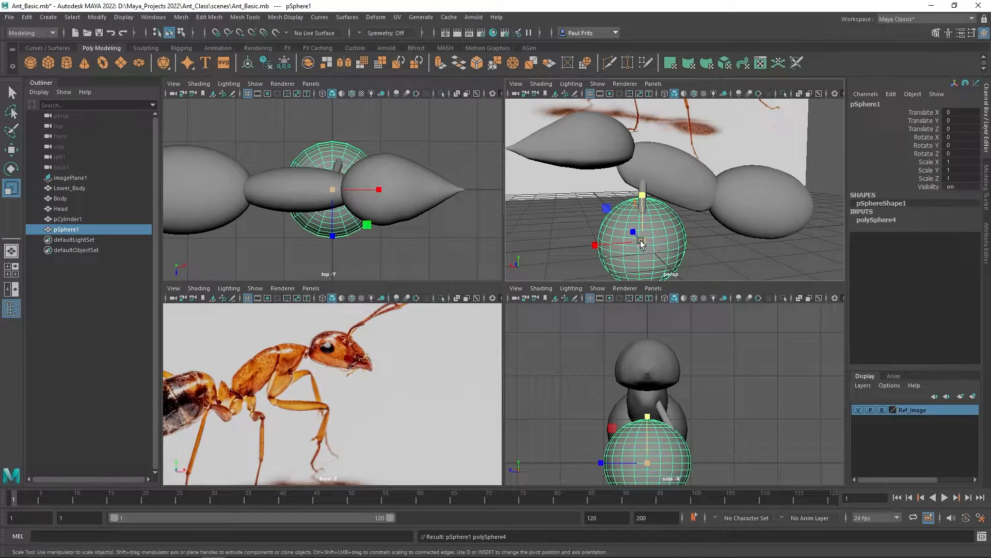
scroll(659, 245, "down", 2)
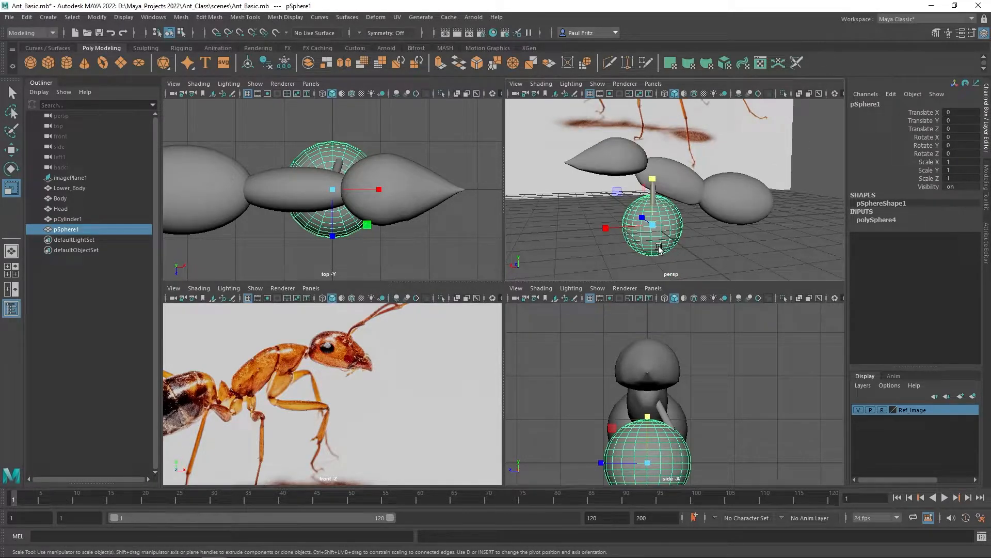
left_click_drag(641, 245, 612, 240, "alt")
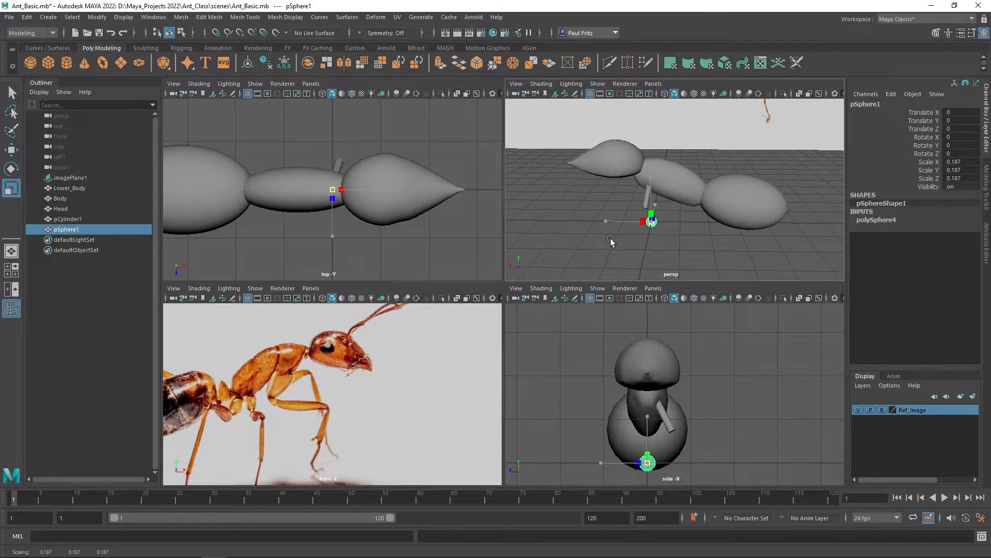
Move the joint sphere to the lower end of the leg cylinder, at Translate X 0.096, Y 0.796 and Z -0.558
scroll(612, 240, "up", 3)
left_click_drag(674, 224, 756, 231, "alt")
key("w")
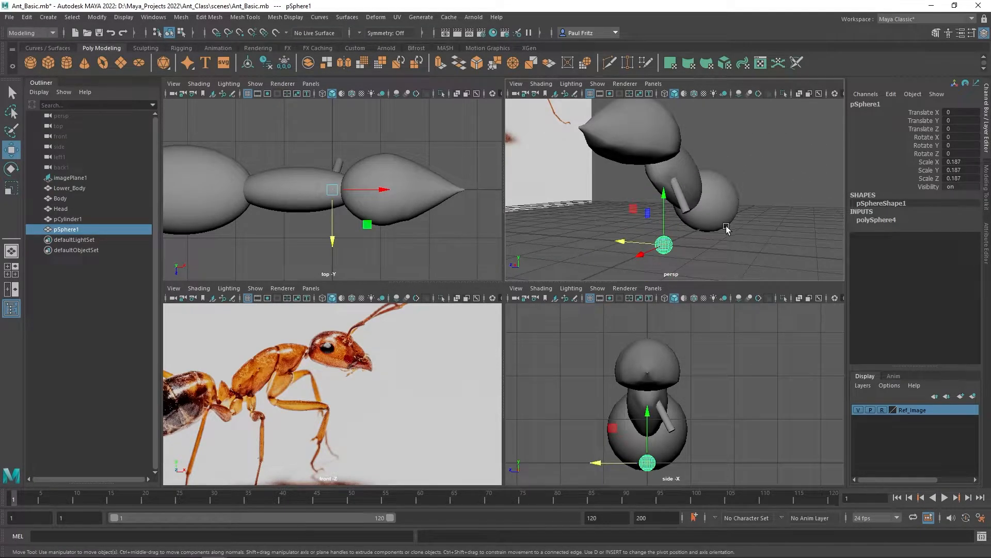
left_click_drag(625, 242, 681, 246)
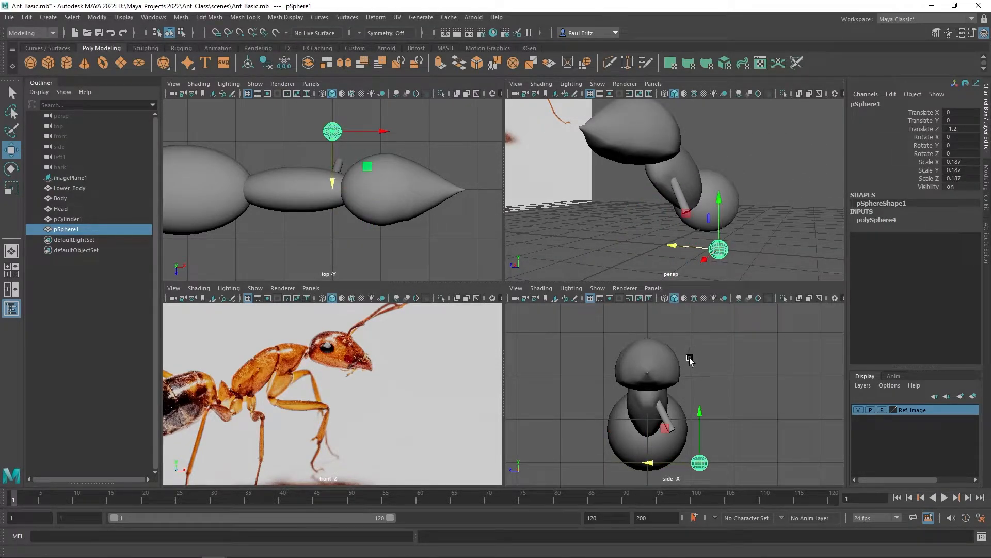
left_click_drag(700, 416, 701, 381)
left_click_drag(692, 428, 657, 427)
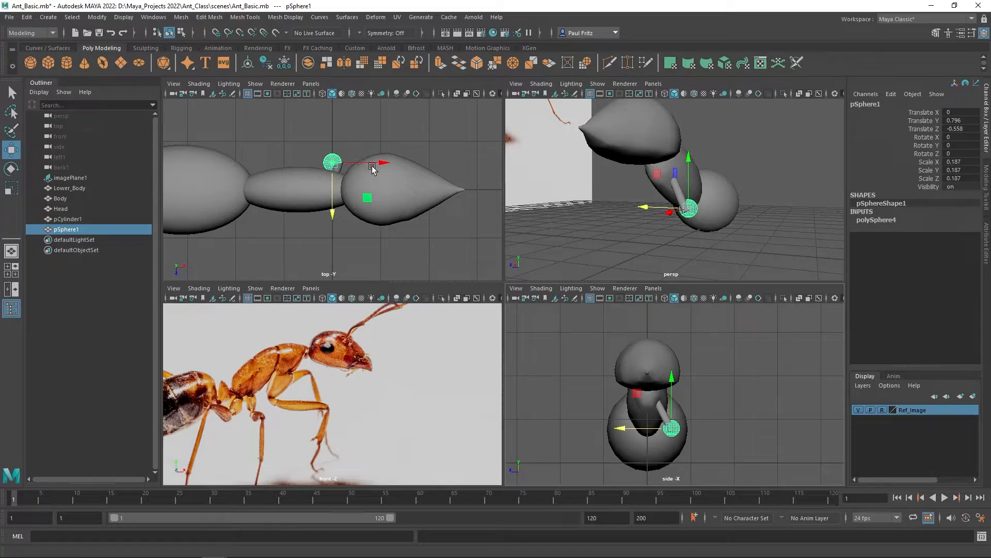
left_click_drag(386, 163, 391, 162)
Shrink the joint sphere uniformly to a scale of 0.138
key("r")
left_click_drag(685, 211, 678, 212)
scroll(702, 222, "up", 3)
scroll(702, 222, "up", 2)
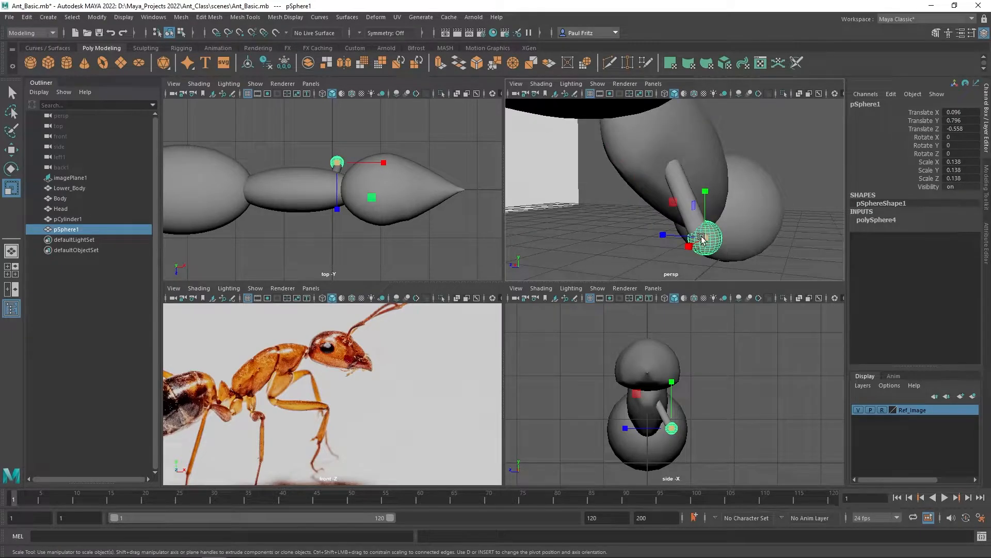
left_click_drag(632, 236, 714, 228, "alt")
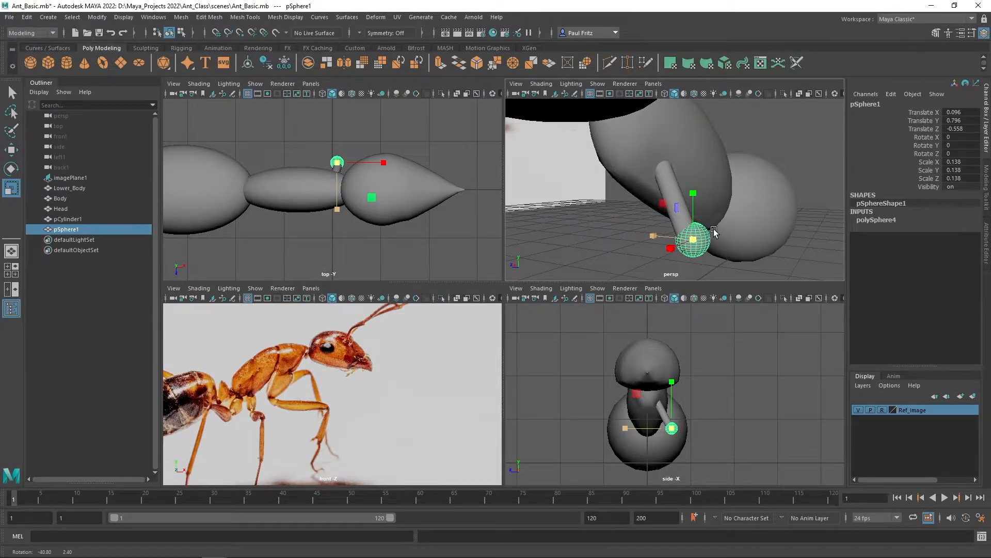
Fine-tune the joint sphere's position on the cylinder end to Translate X 0.137, Y 0.747 and Z -0.554
key("w")
mouse_move(655, 236)
left_mouse_down()
mouse_move(646, 237)
mouse_move(656, 235)
left_mouse_up()
left_click_drag(693, 192, 670, 233)
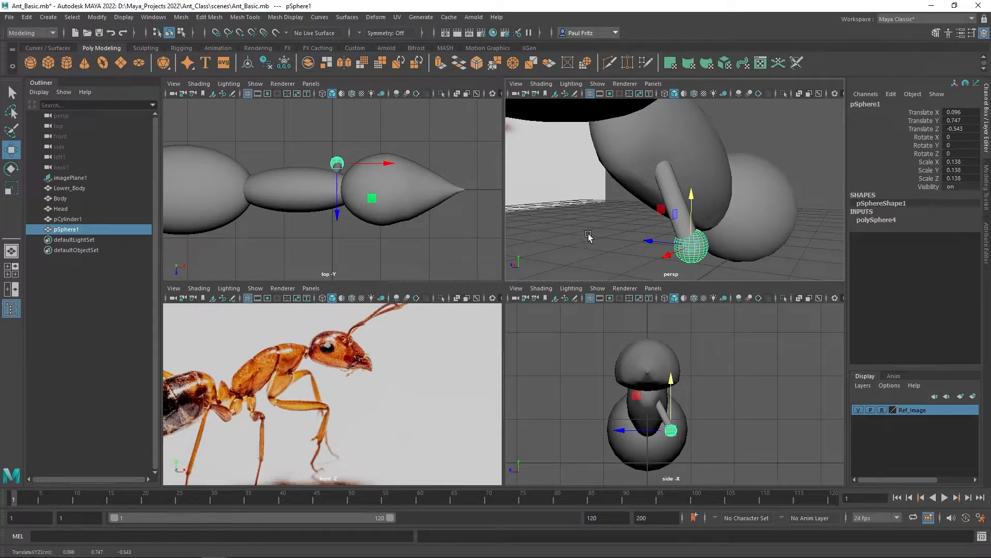
left_click_drag(589, 236, 550, 234, "alt")
left_click_drag(693, 235, 672, 241, "alt")
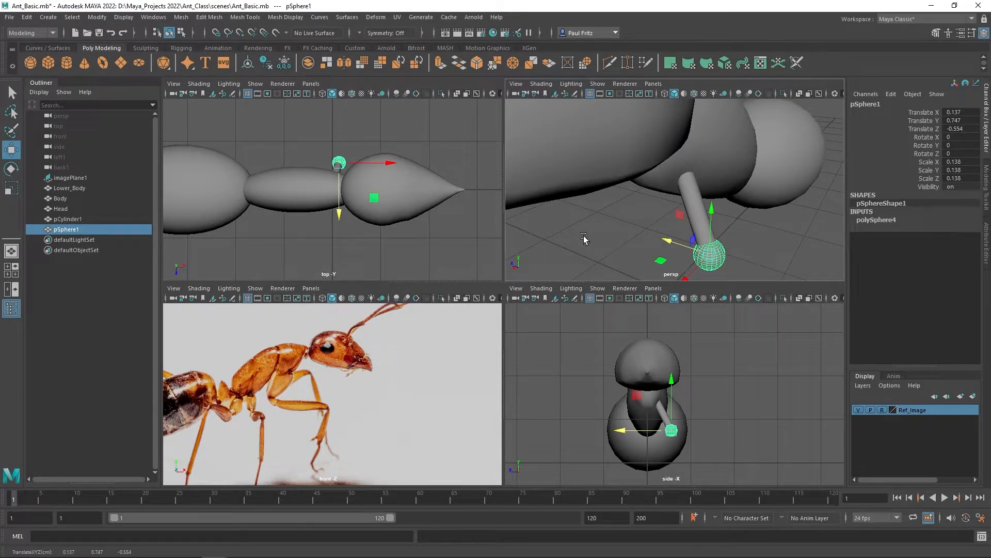
left_click_drag(603, 252, 599, 226, "alt")
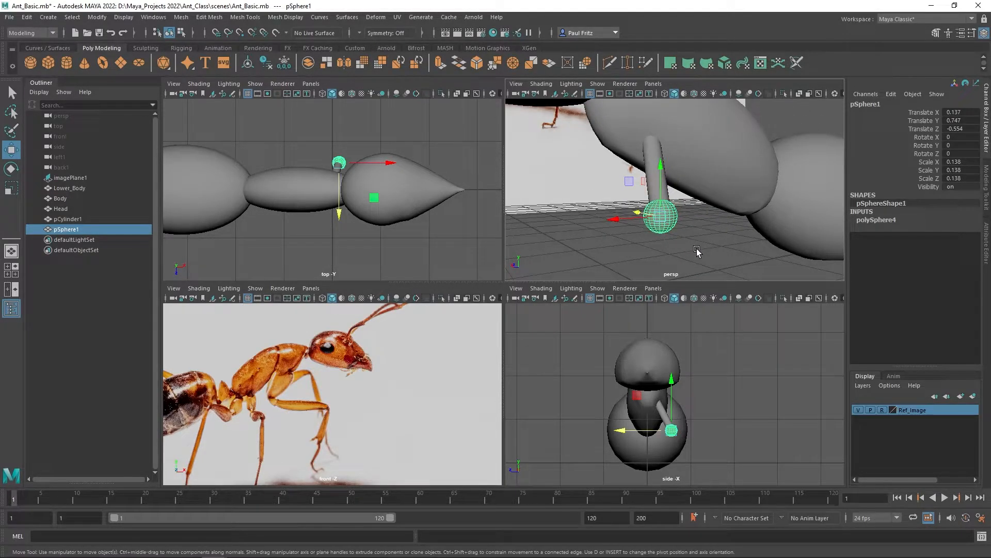
Duplicate the leg cylinder and move the copy outward and down to Translate Y 0.461 and Z -1.183
left_click_drag(694, 250, 650, 231, "alt")
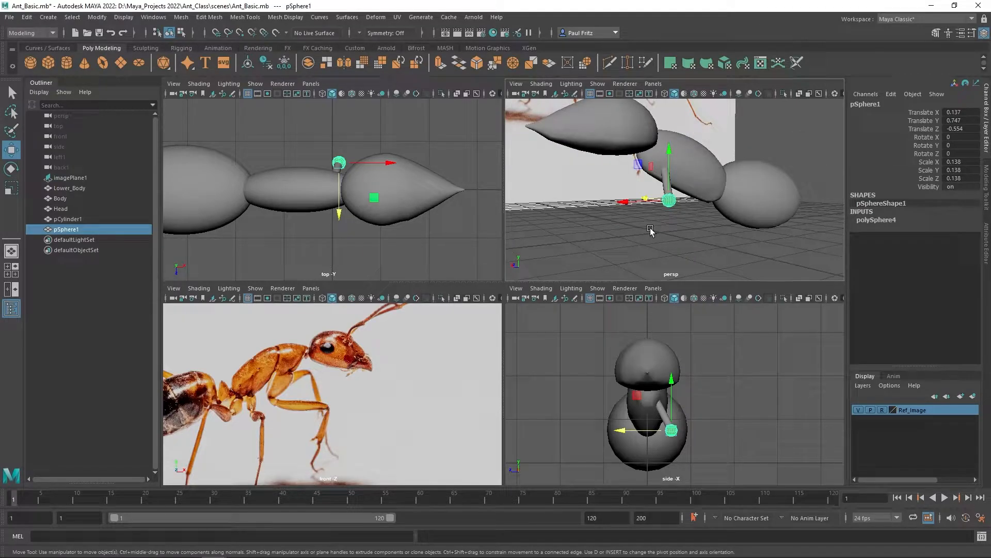
left_click_drag(654, 233, 626, 197, "alt")
left_click(636, 184)
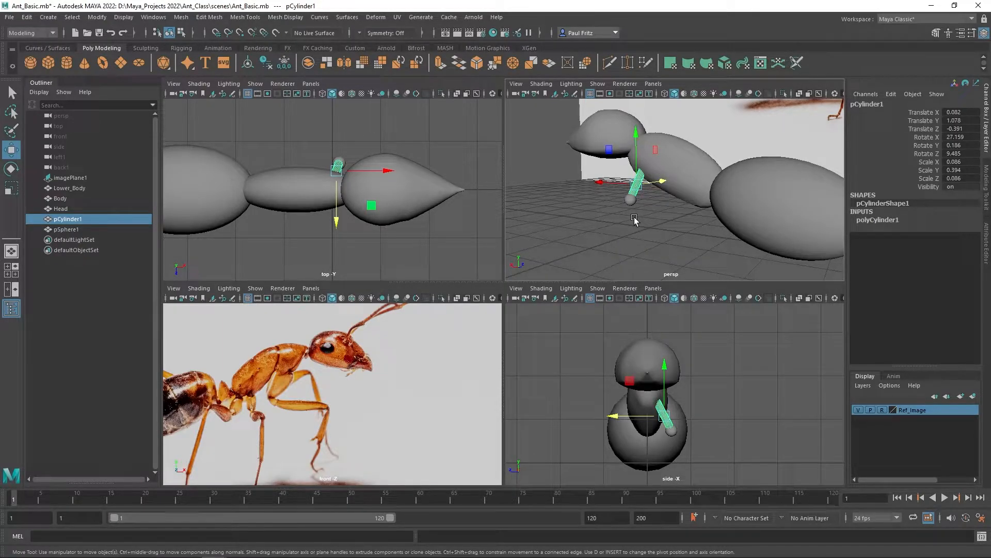
key("ctrl+d")
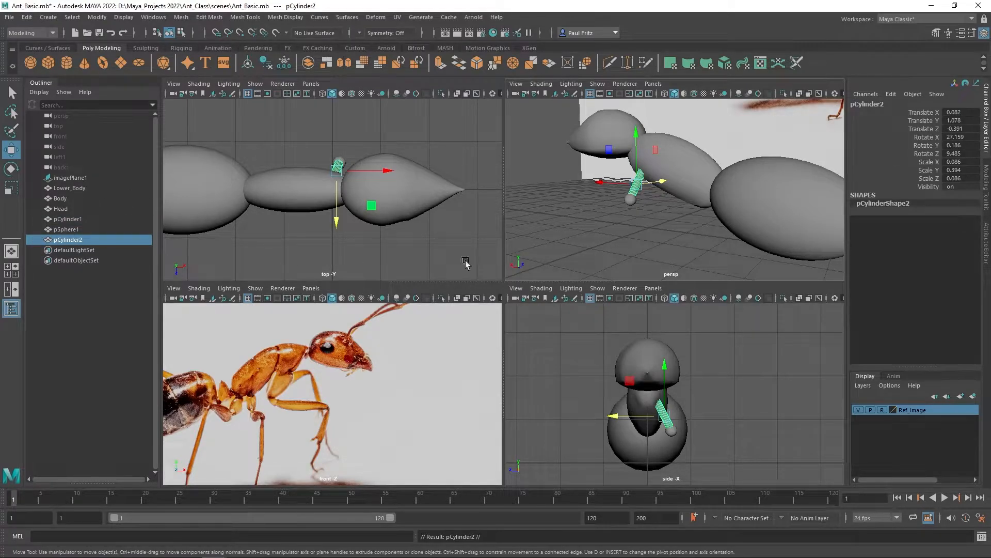
left_click_drag(609, 254, 602, 230, "alt")
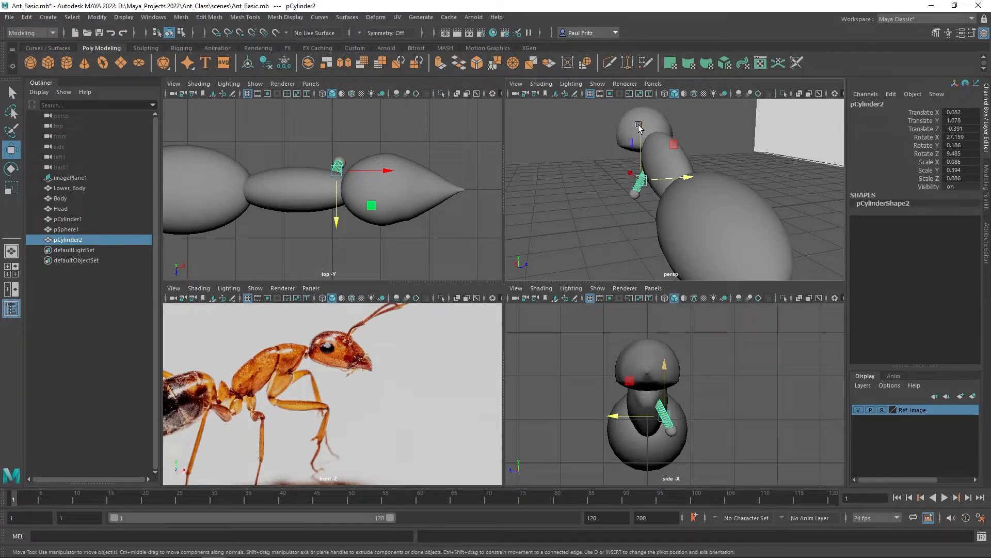
left_click_drag(693, 187, 620, 175)
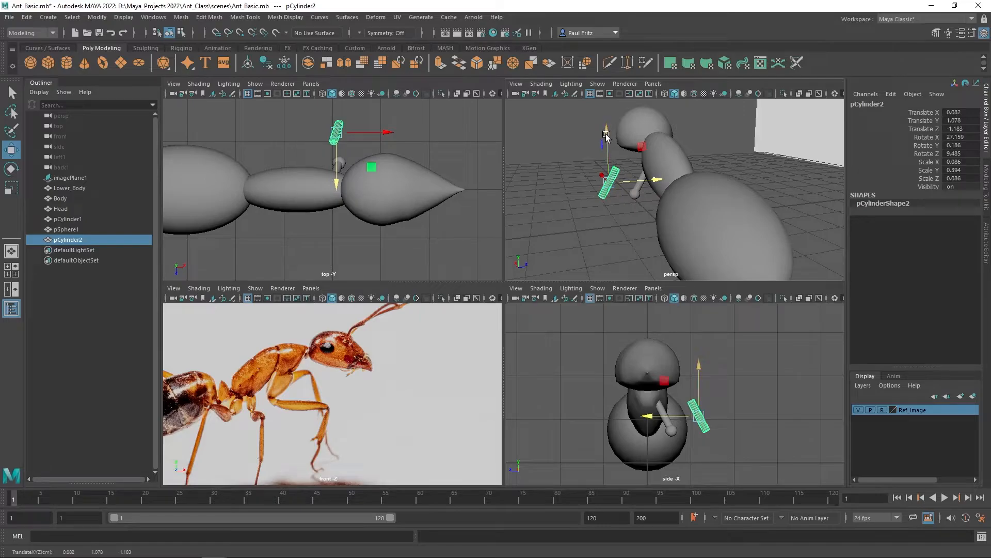
left_click_drag(605, 133, 607, 156)
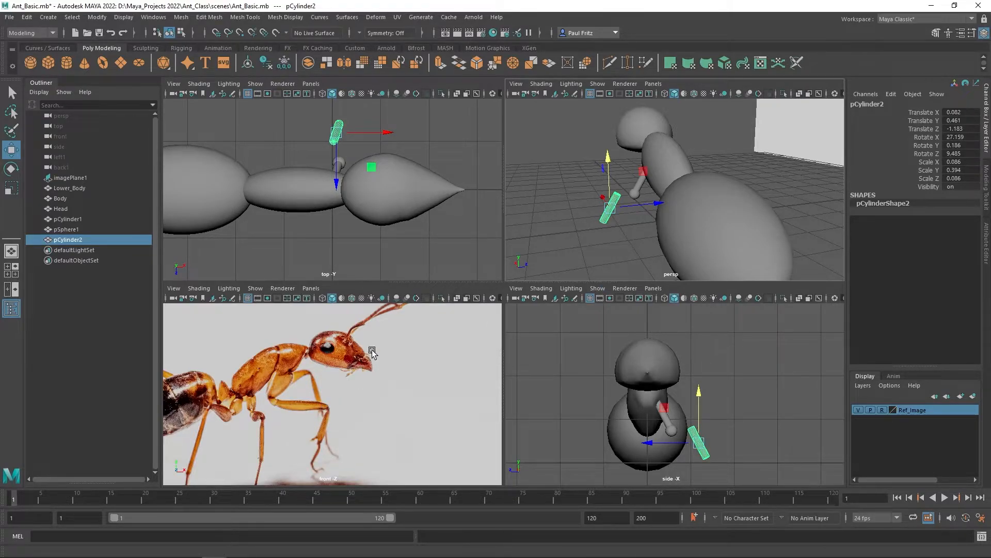
Rotate the duplicated leg cylinder to Rotate Z 93.639 so it lies nearly horizontal
left_click_drag(555, 238, 595, 242, "alt")
key("e")
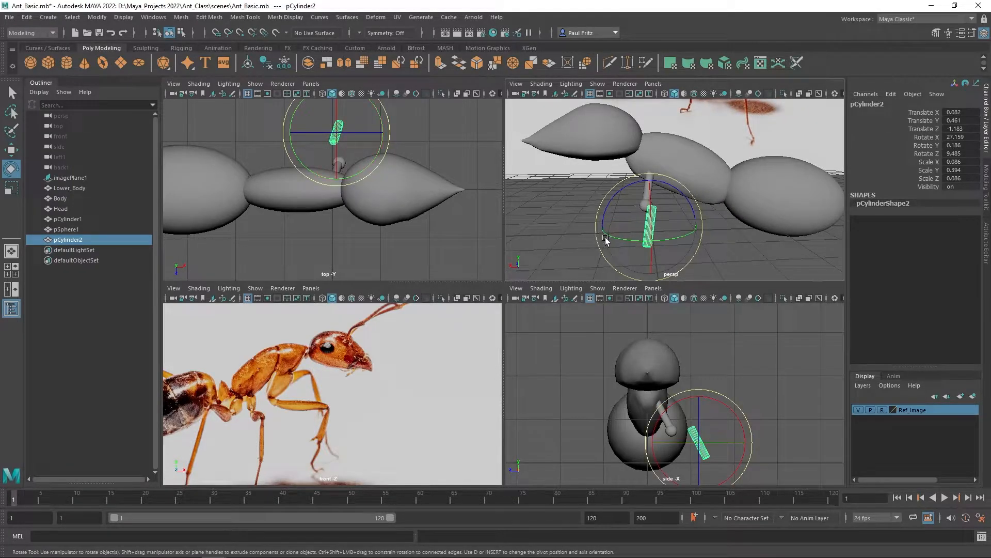
left_click_drag(567, 231, 619, 202, "alt")
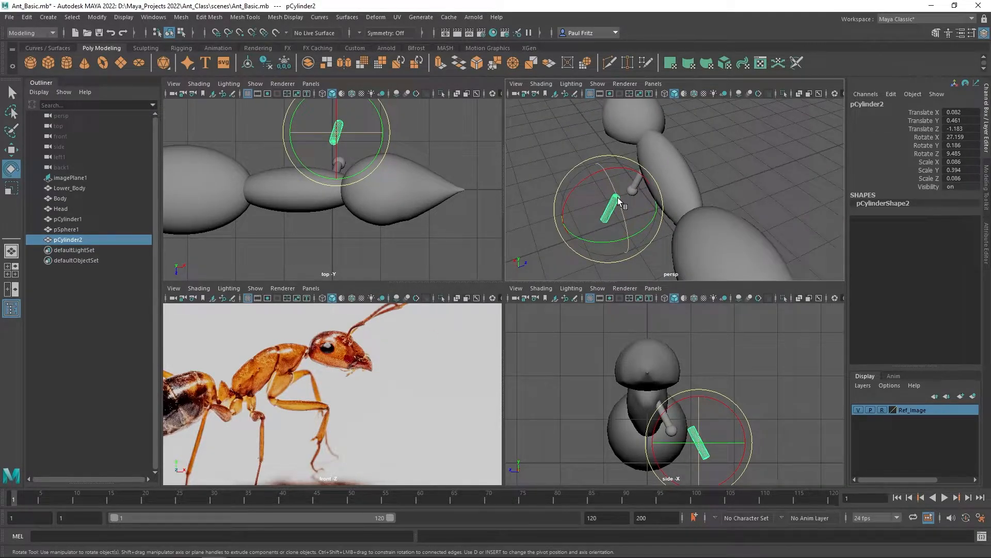
left_click_drag(617, 197, 617, 230)
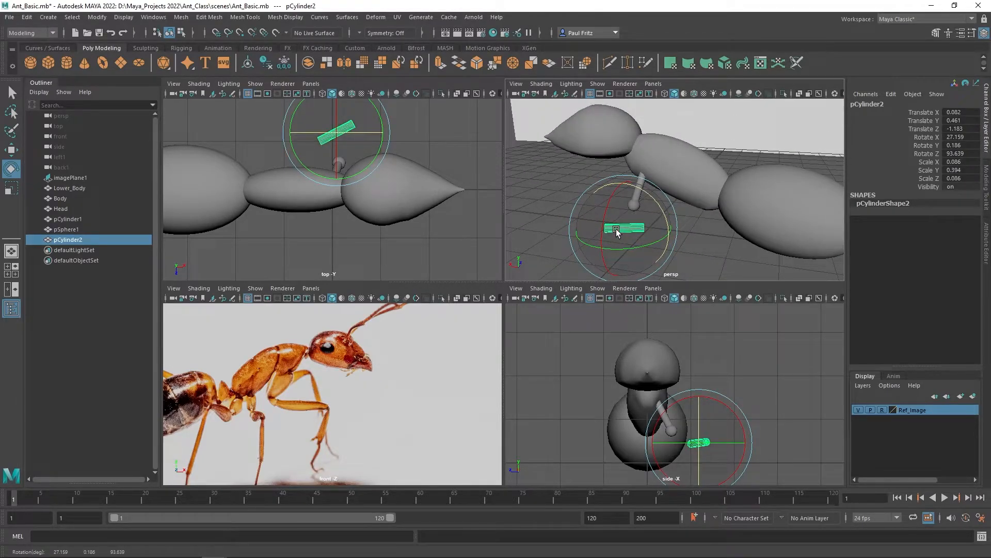
key("w")
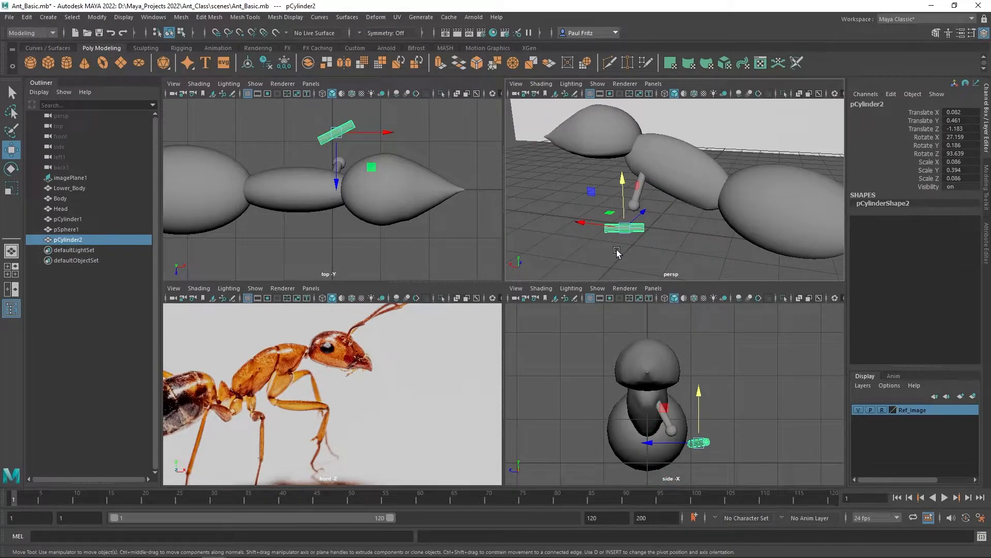
Lengthen the duplicated leg cylinder to Scale Y 0.722 and thin it to 0.048 in Scale X and Z
key("r")
left_click_drag(670, 228, 707, 224)
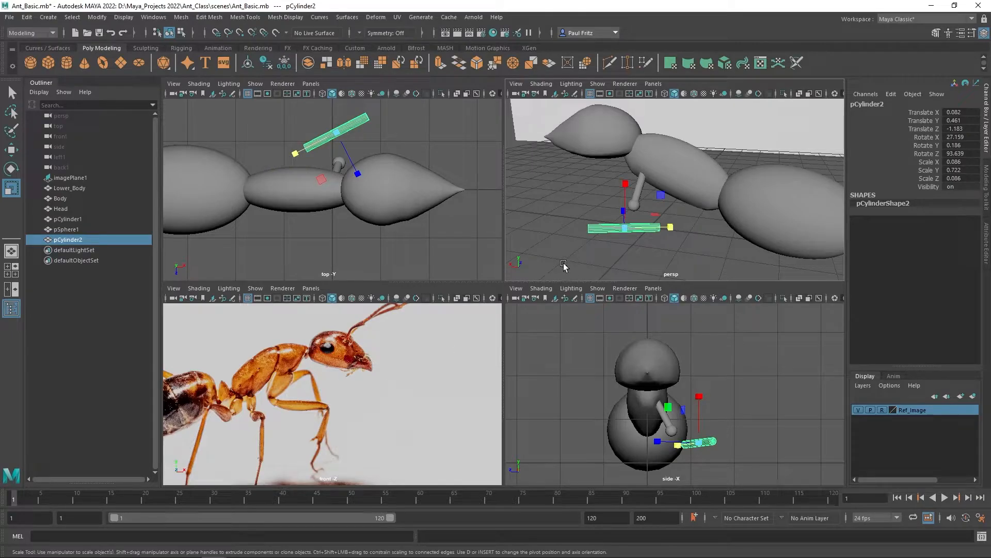
left_click_drag(573, 243, 662, 234, "alt")
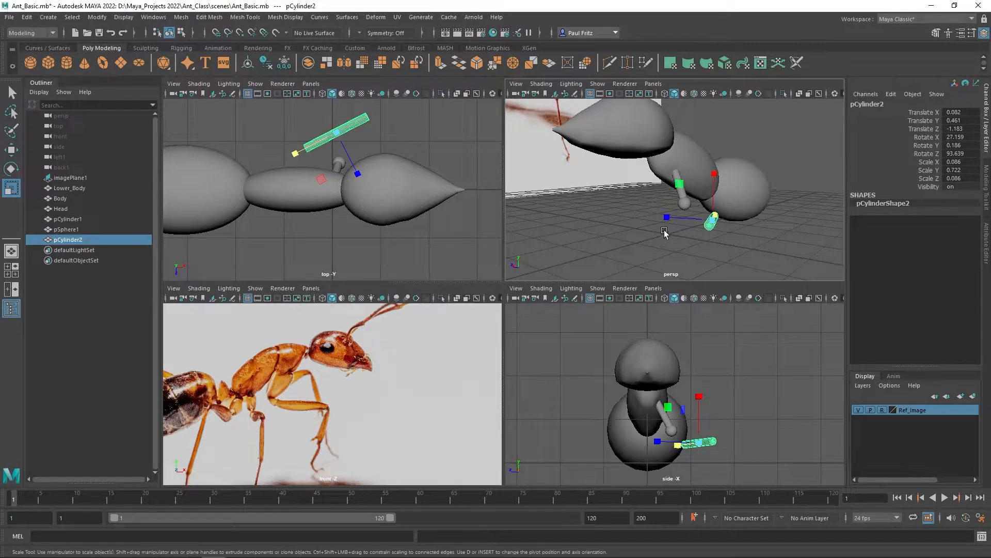
left_click(679, 185)
left_click_drag(679, 185, 683, 194)
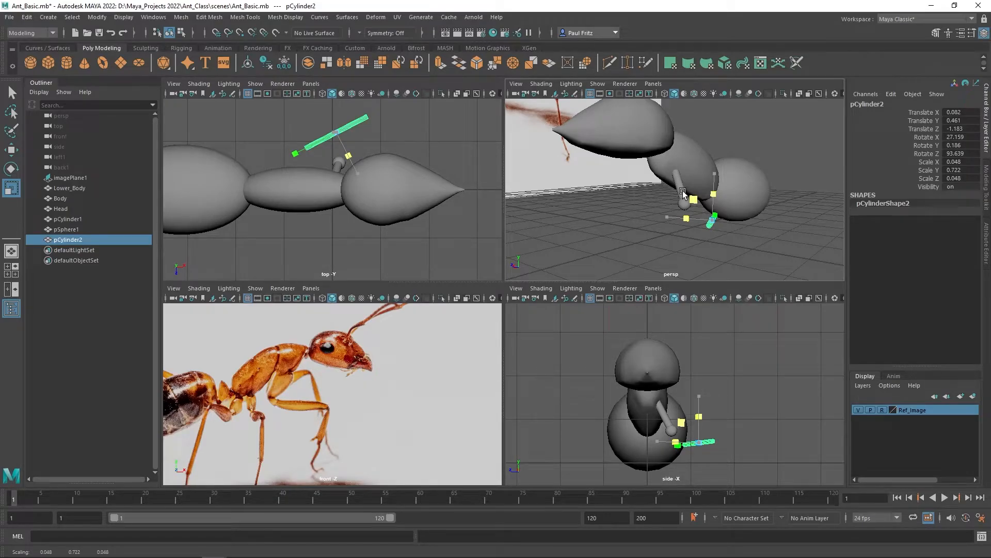
Move the thin leg cylinder against the joint sphere at Translate X 0.843, Y 0.752 and Z -0.934
left_click_drag(697, 250, 634, 231, "alt")
key("w")
left_click_drag(637, 175, 638, 163)
left_click_drag(591, 206, 571, 243)
left_click_drag(614, 264, 669, 229, "alt")
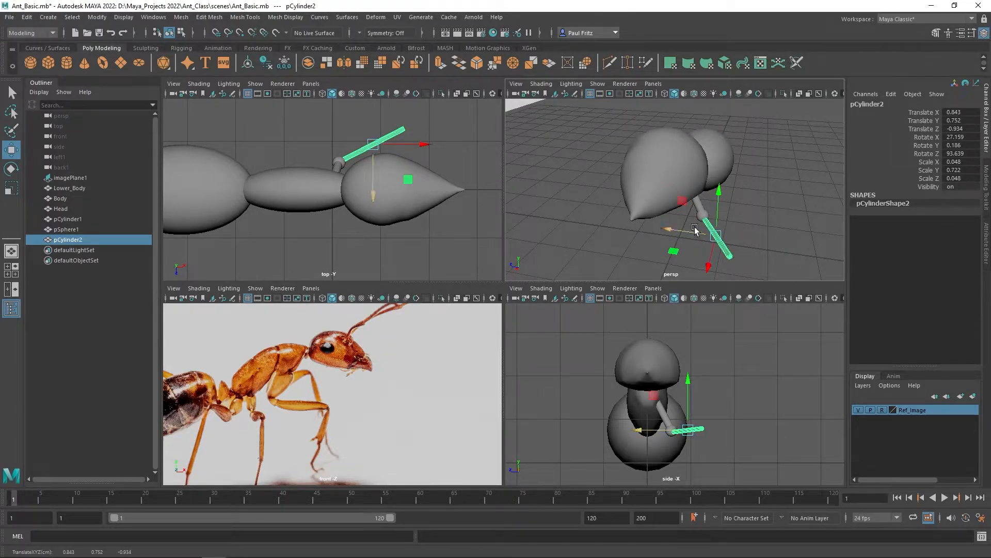
left_click_drag(740, 224, 691, 221, "alt")
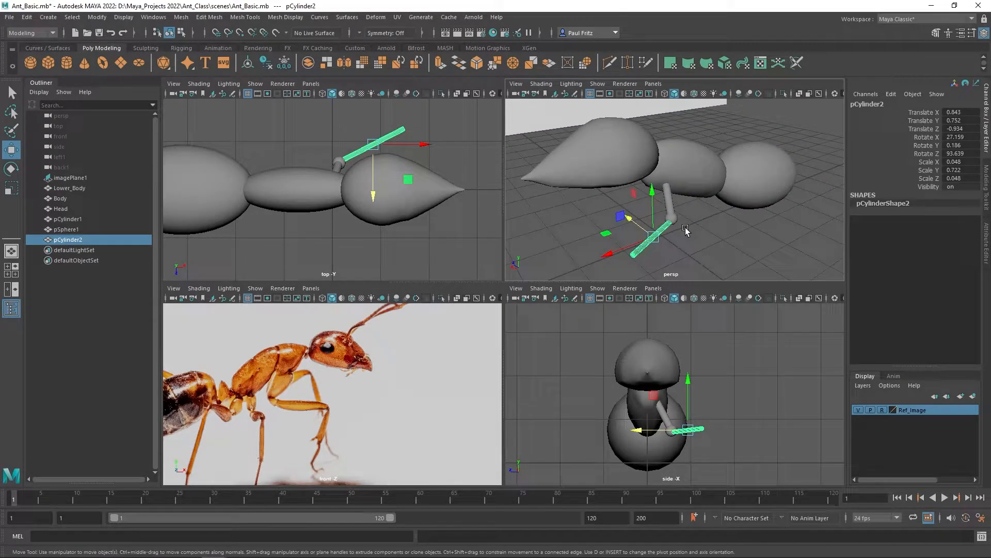
Rotate the thin leg cylinder to Rotate X 14.297, Y 0.992 and Z 93.506, and shift it to Translate Z -0.758
key("e")
left_click_drag(651, 266, 650, 260)
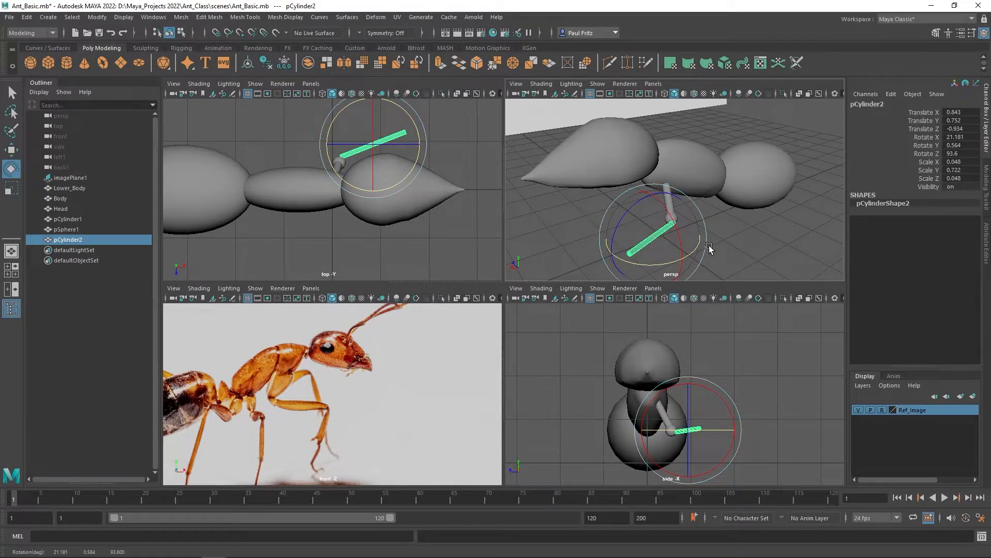
left_click_drag(719, 231, 736, 250, "alt")
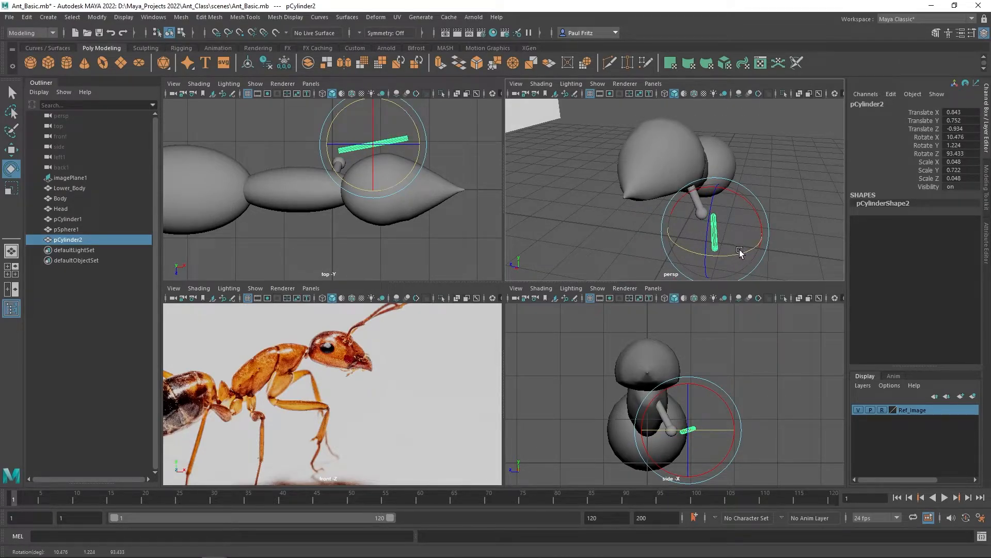
key("w")
left_click_drag(683, 227, 669, 226)
left_click_drag(759, 235, 601, 139, "alt")
mouse_move(634, 242)
left_mouse_down("alt")
mouse_move(657, 243)
mouse_move(640, 236)
left_mouse_up("alt")
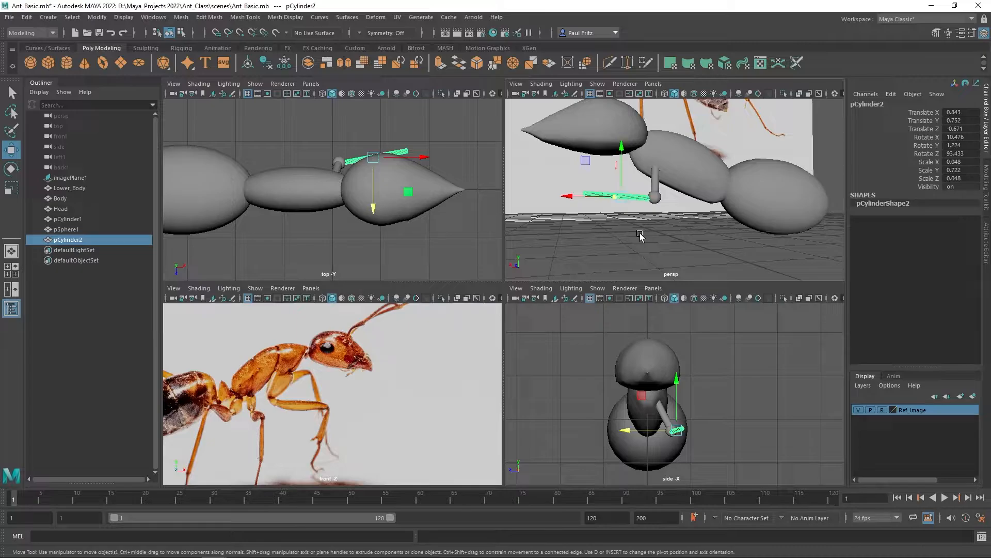
left_click_drag(639, 243, 695, 246, "alt")
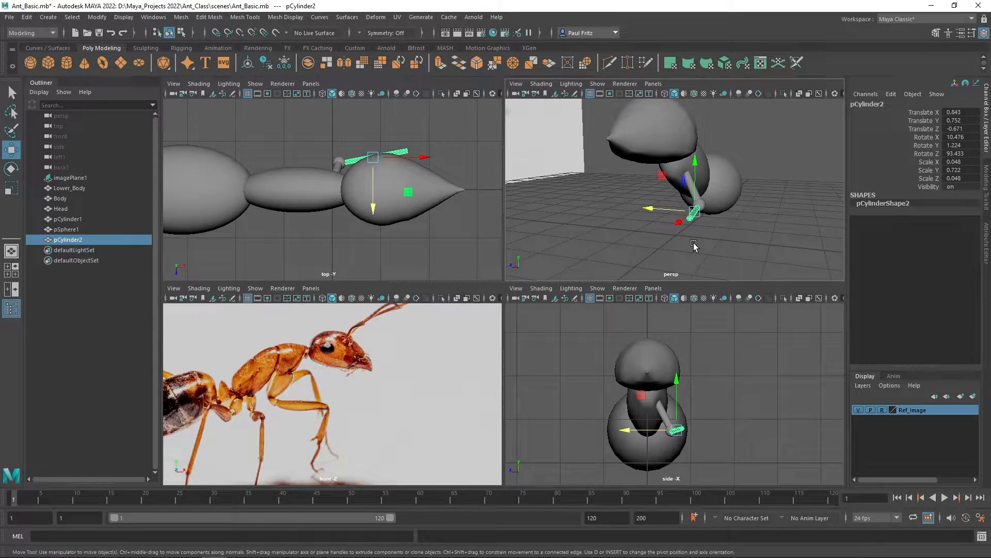
key("e")
left_click_drag(694, 223, 379, 174)
key("w")
Duplicate the joint sphere, move the copy to the thin cylinder's free end and shrink it uniformly to a scale of 0.085
left_click(668, 206)
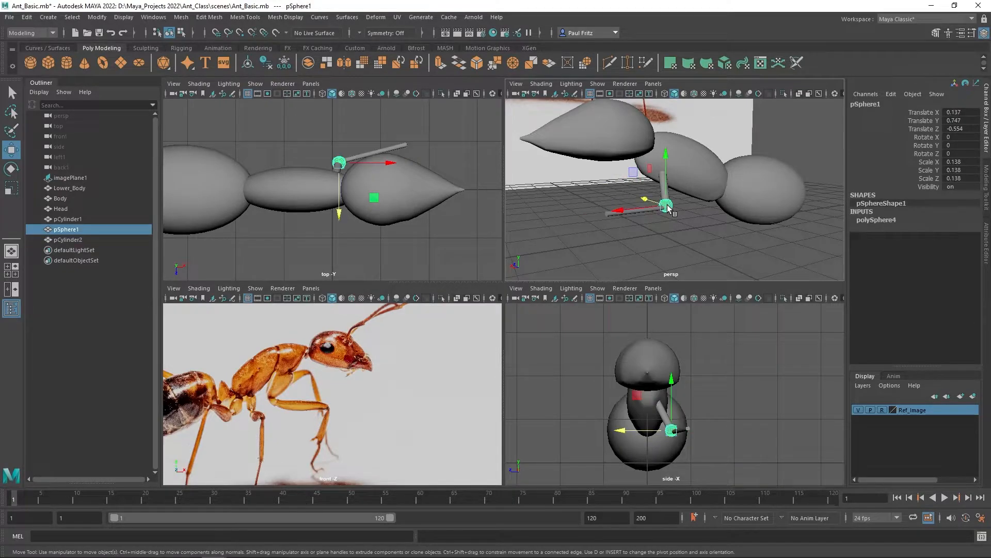
key("ctrl+d")
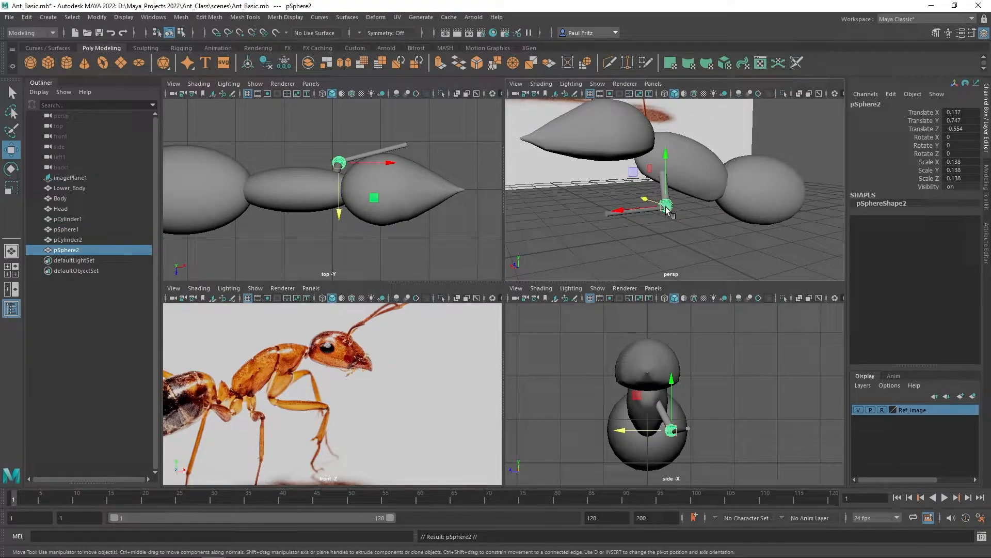
mouse_move(635, 210)
left_mouse_down()
mouse_move(565, 230)
mouse_move(652, 239)
mouse_move(634, 226)
left_mouse_up()
left_click_drag(726, 244, 593, 224, "alt")
key("r")
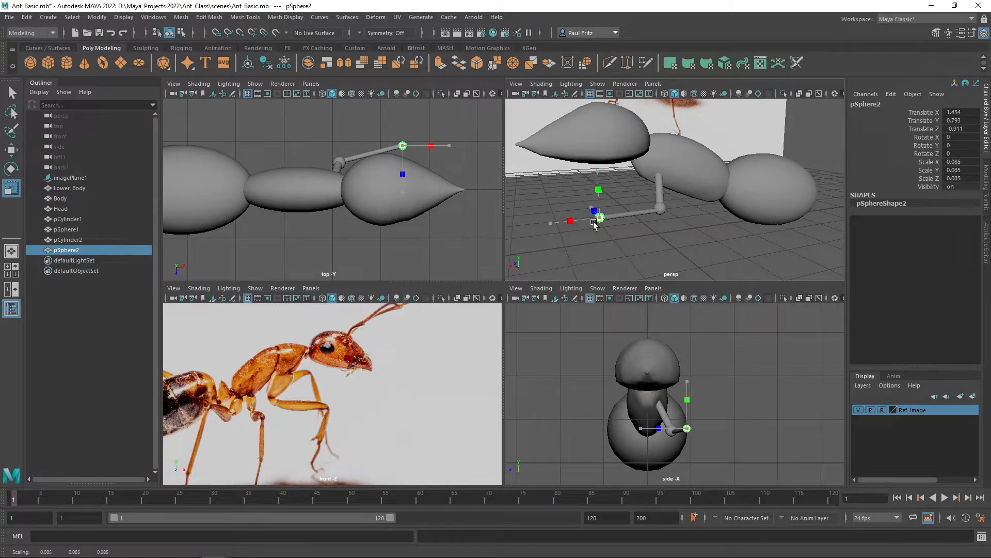
Fine-tune the small joint sphere's position on the cylinder end to Translate X 1.537 and Z -0.944
scroll(612, 248, "up", 4)
middle_click_drag(601, 249, 632, 231, "alt")
key("w")
mouse_move(559, 215)
left_mouse_down()
mouse_move(531, 217)
mouse_move(659, 244)
mouse_move(646, 246)
mouse_move(678, 220)
mouse_move(598, 235)
mouse_move(563, 202)
left_mouse_up()
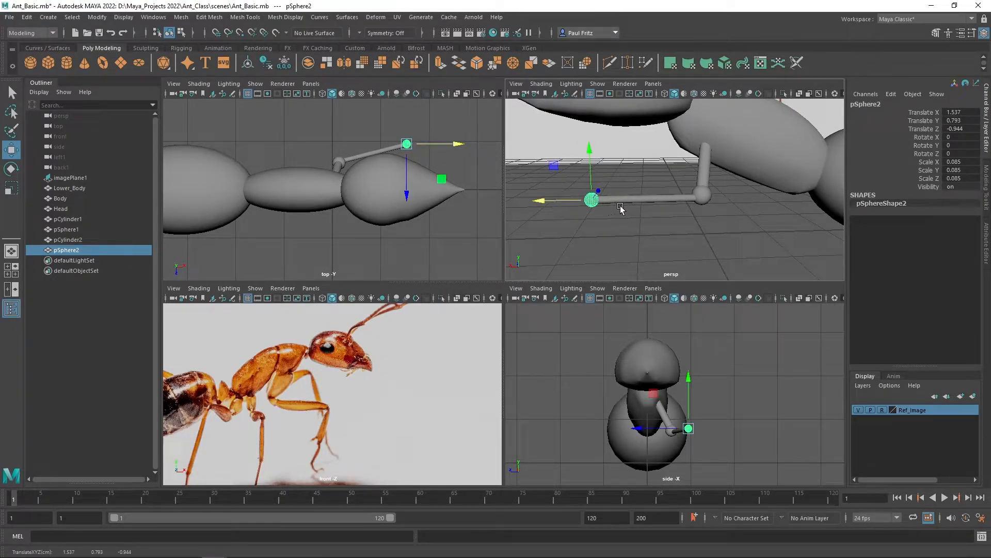
scroll(627, 205, "down", 5)
scroll(644, 206, "up", 4)
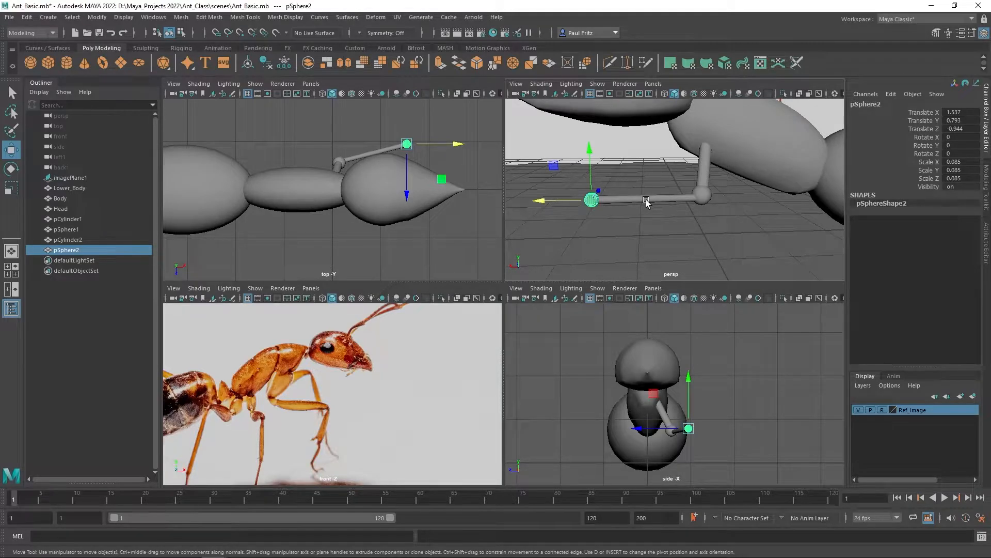
Duplicate the thin leg cylinder and move the copy forward past the small joint sphere to Translate X 2.14
left_click(647, 202)
left_click_drag(642, 218, 638, 221, "alt")
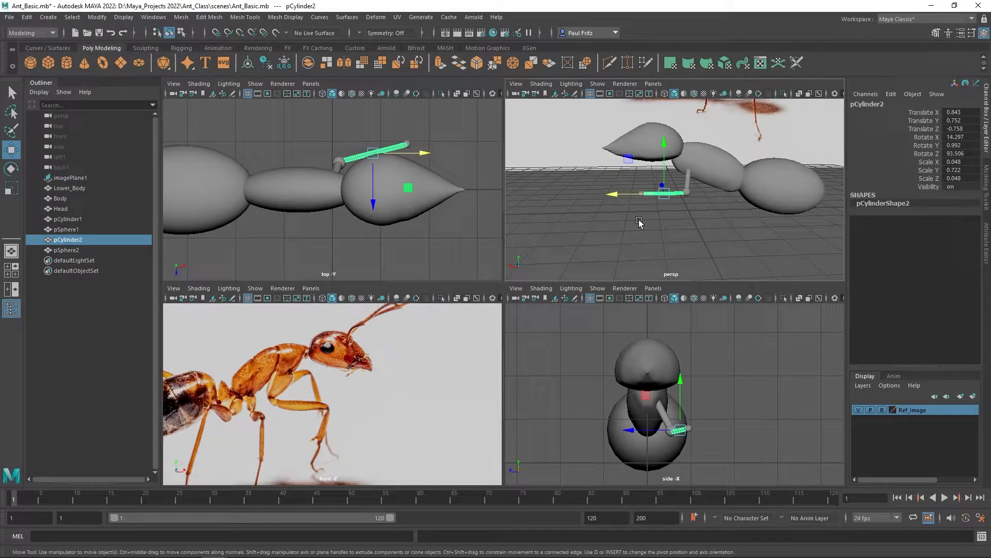
scroll(639, 221, "up", 2)
middle_click_drag(639, 225, 639, 213, "alt")
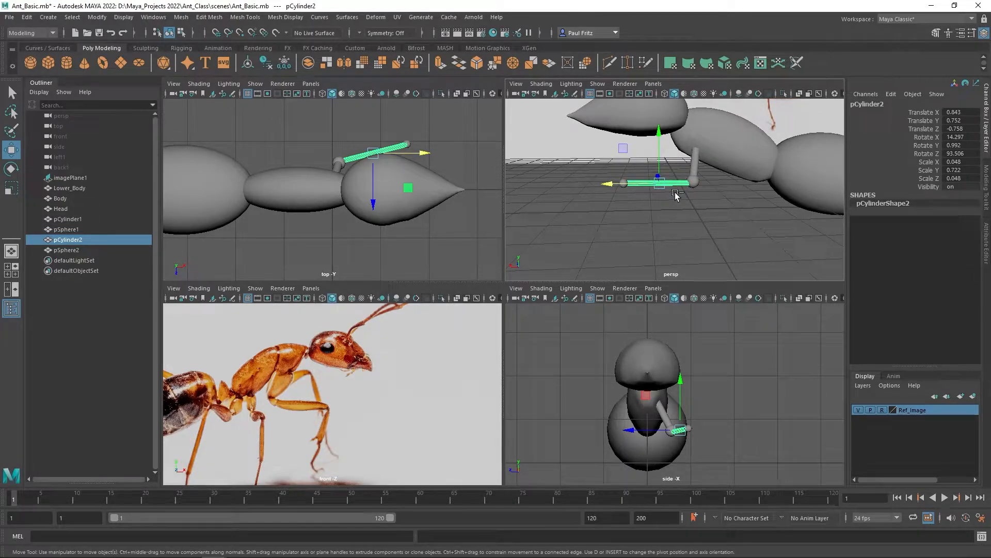
key("ctrl+d")
left_click_drag(608, 185, 543, 194)
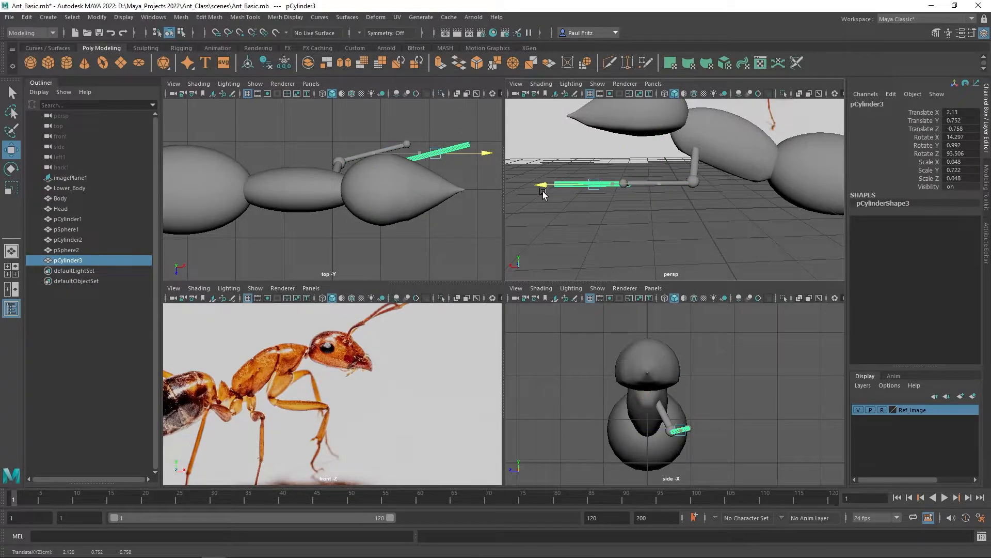
Rotate the new cylinder copy to Rotate Z 23.826 so it slopes down as the lower leg
key("e")
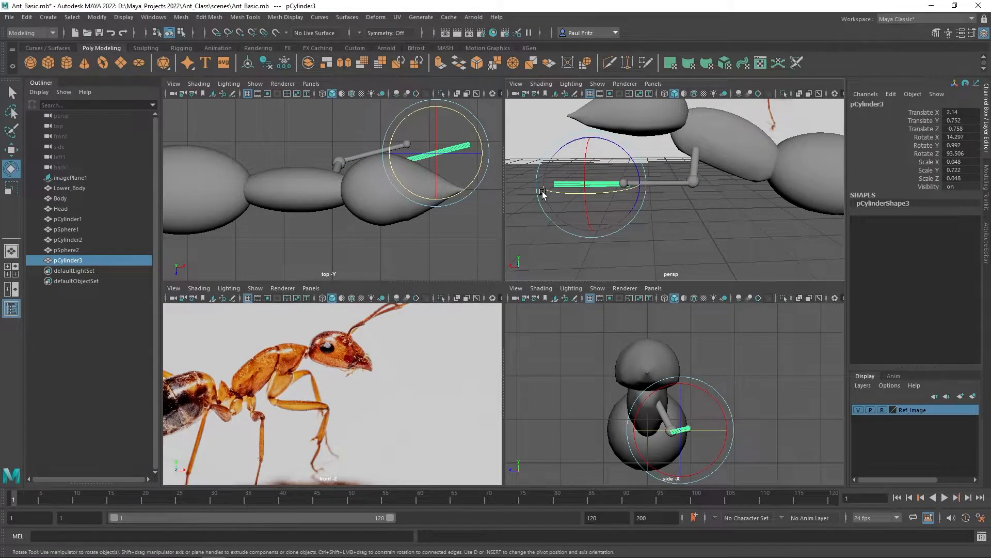
left_click_drag(533, 216, 606, 209, "alt")
left_click_drag(638, 172, 669, 239)
left_click_drag(762, 228, 671, 222, "alt")
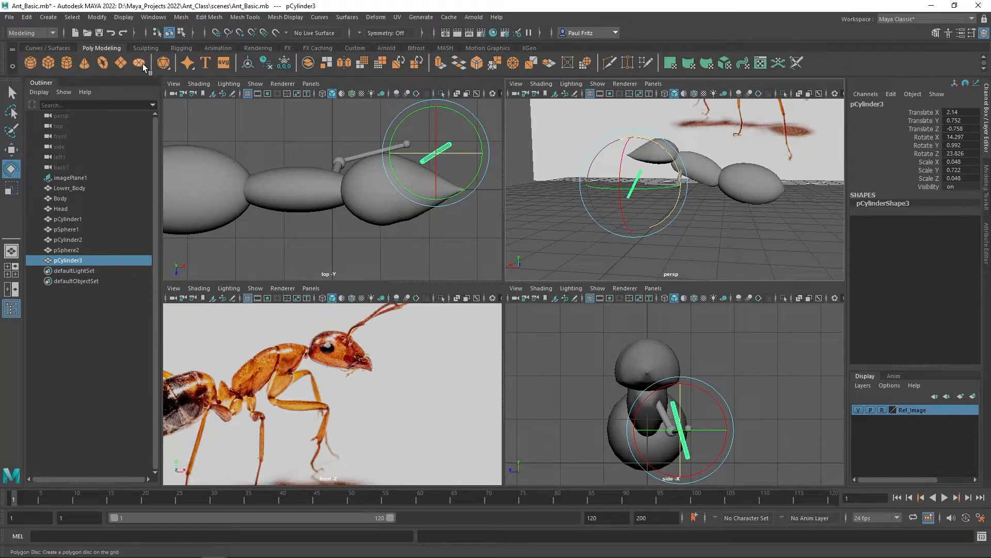
left_click(54, 19)
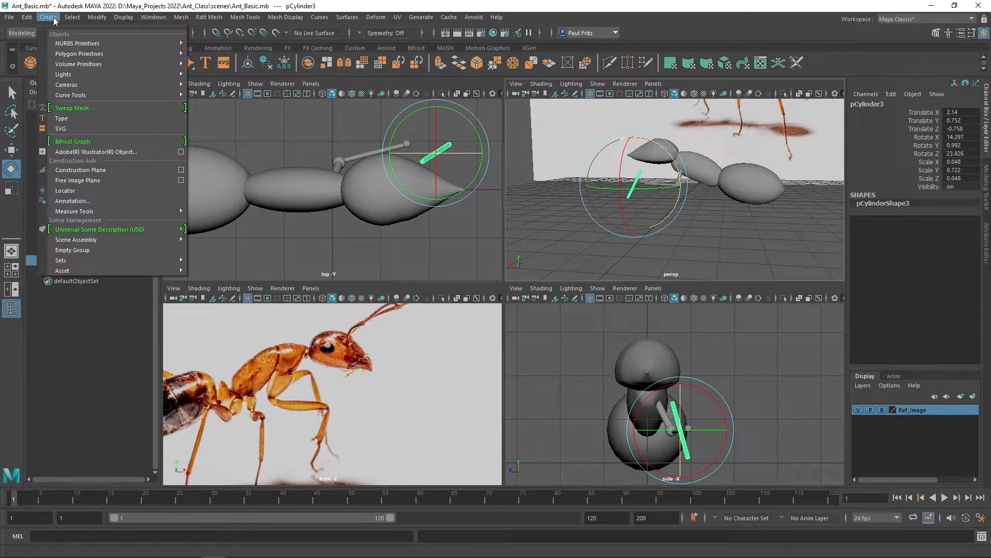
mouse_move(69, 54)
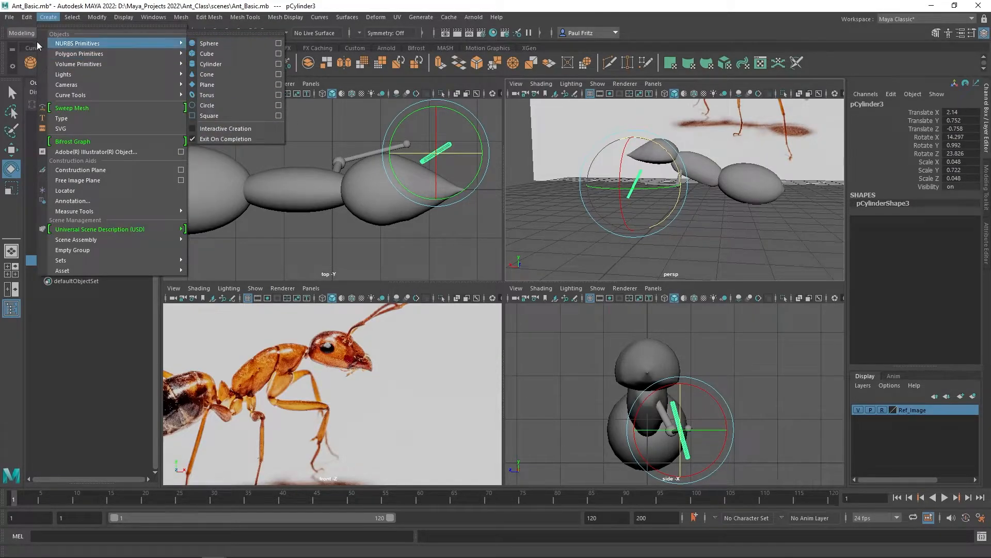
mouse_move(73, 17)
left_click(363, 5)
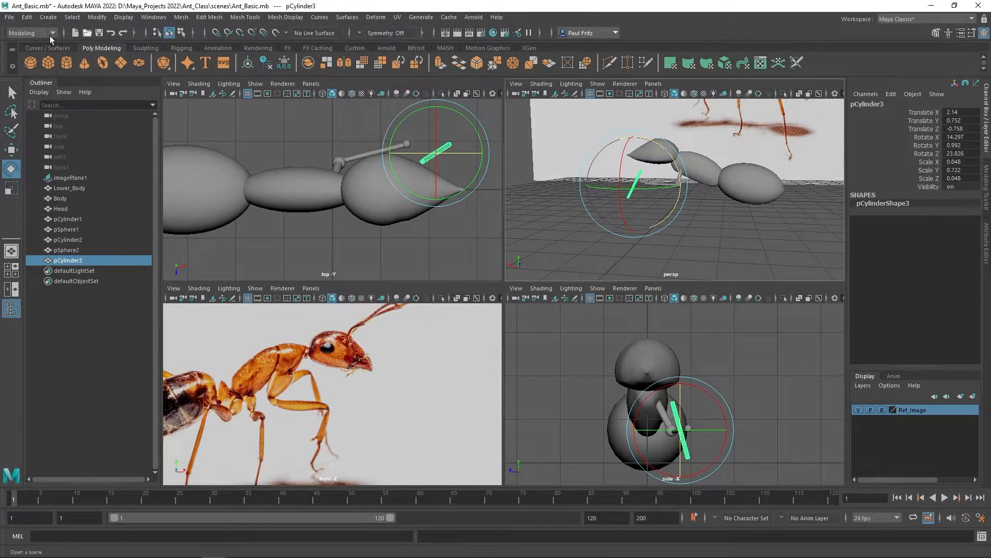
Create a polygon plane at the origin and enlarge it to a scale of 50.137 in X and Z as the ground
left_click(120, 63)
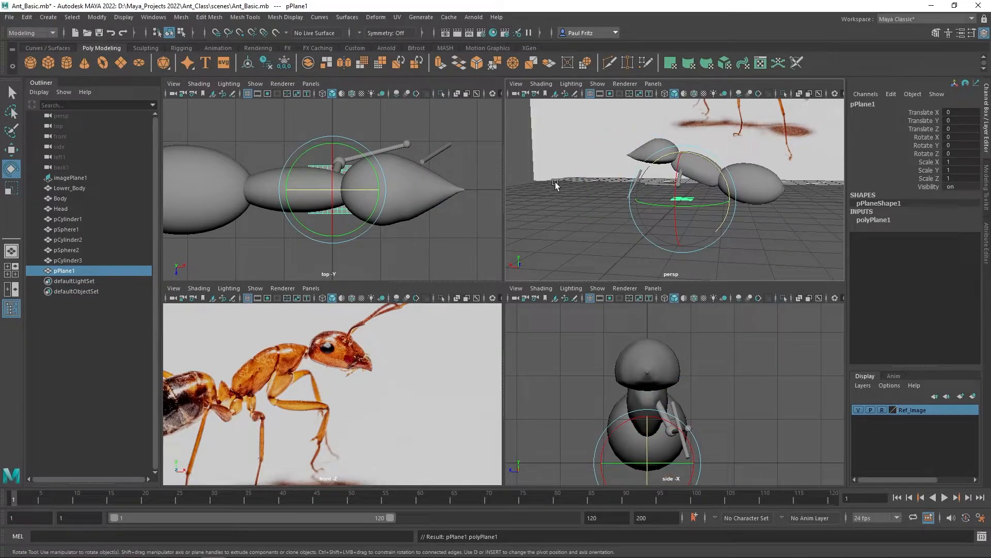
left_click_drag(591, 207, 591, 244, "alt")
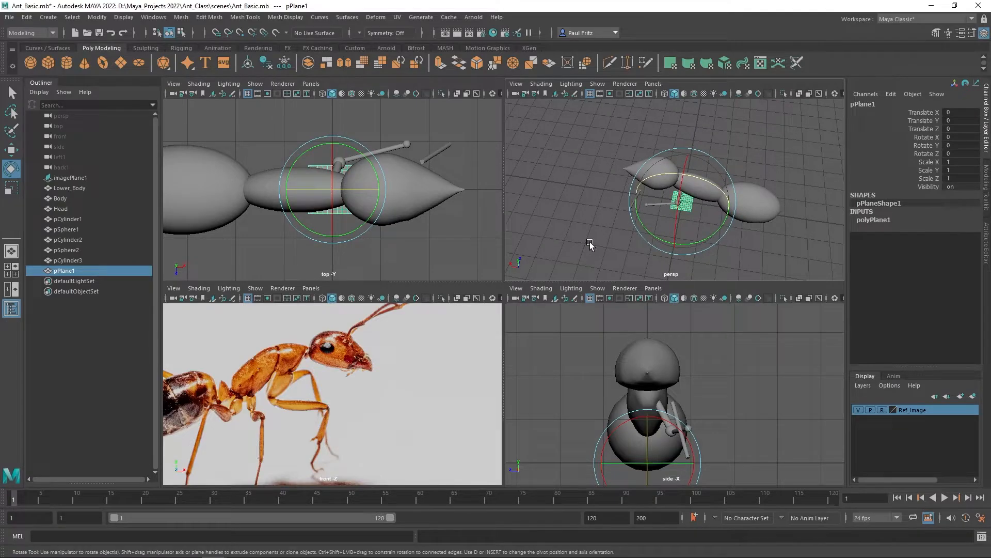
key("r")
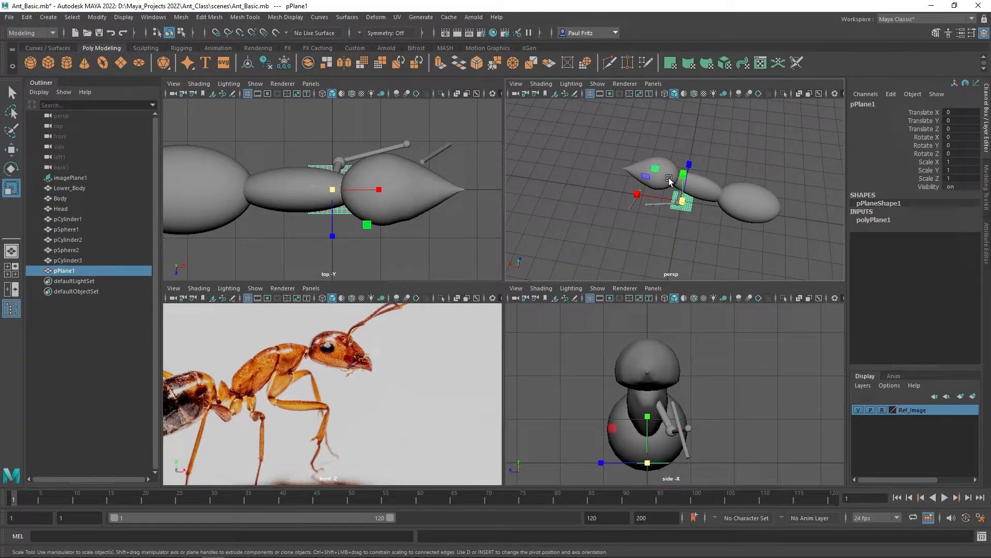
left_click_drag(655, 170, 548, 110)
scroll(626, 152, "down", 6)
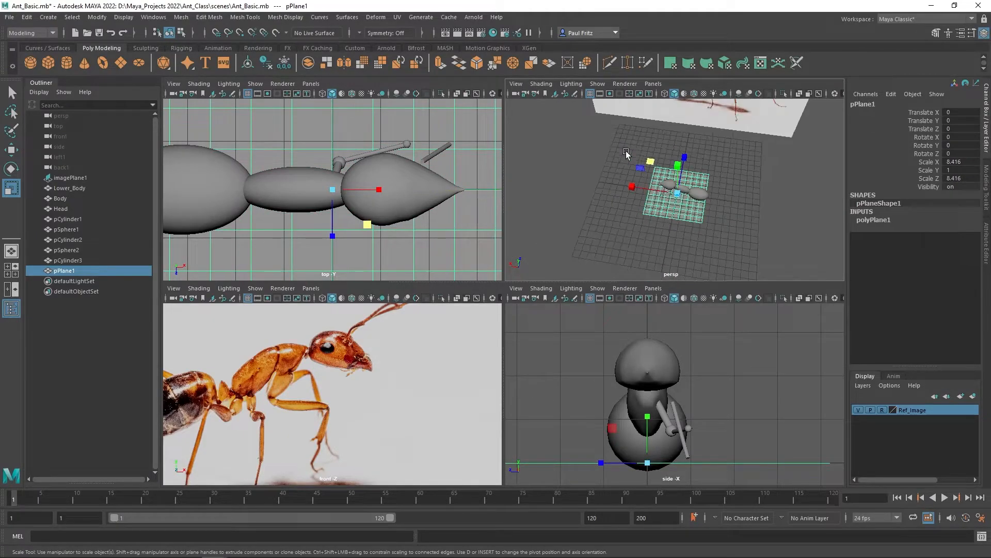
left_click_drag(648, 164, 559, 107)
Lower the ground plane to Translate Y -0.342 beneath the ant's body
left_click_drag(586, 209, 597, 192, "alt")
key("w")
left_click_drag(687, 153, 687, 160)
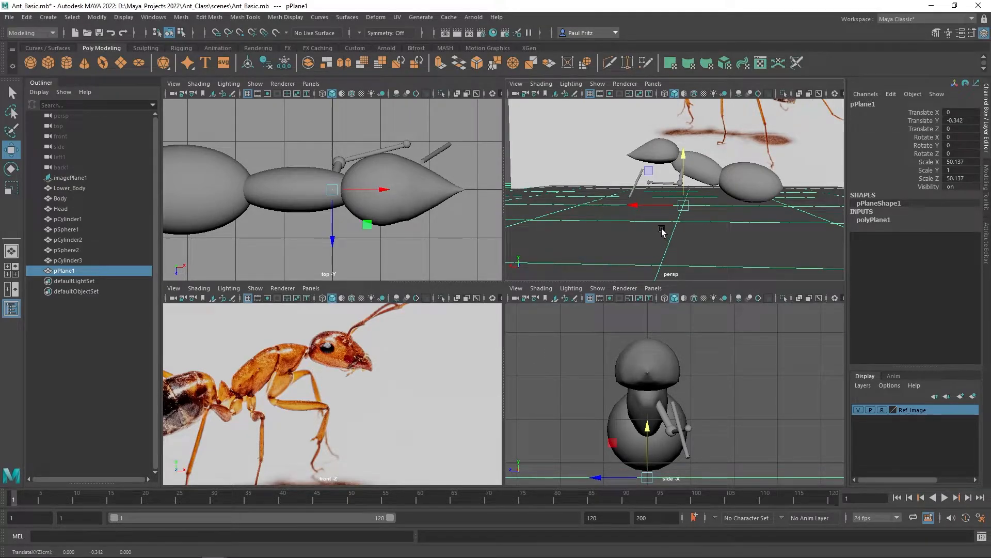
scroll(663, 232, "up", 2)
left_click_drag(628, 229, 629, 236, "alt")
scroll(629, 236, "up", 2)
middle_click_drag(630, 236, 636, 239, "alt")
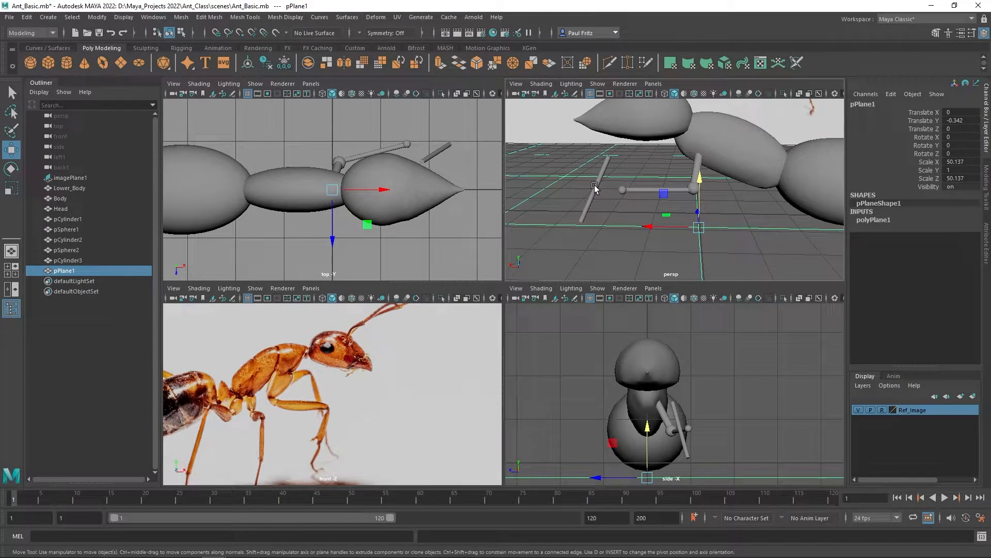
Move the lower leg cylinder under the small joint sphere to Translate X 1.774, Y 0.191 and Z -1.103
left_click(595, 188)
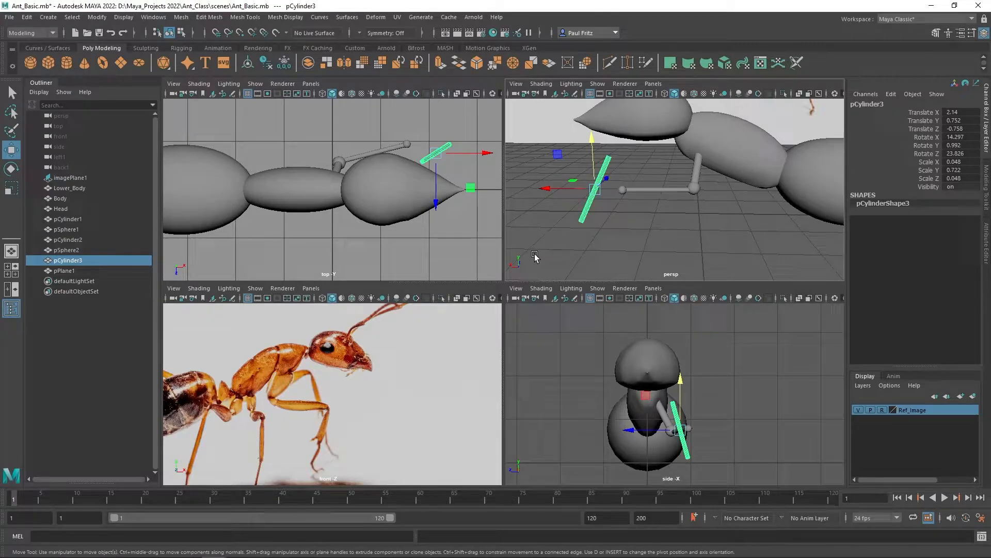
left_click_drag(562, 241, 643, 232, "alt")
left_click_drag(637, 191, 578, 193)
left_click_drag(616, 143, 615, 171)
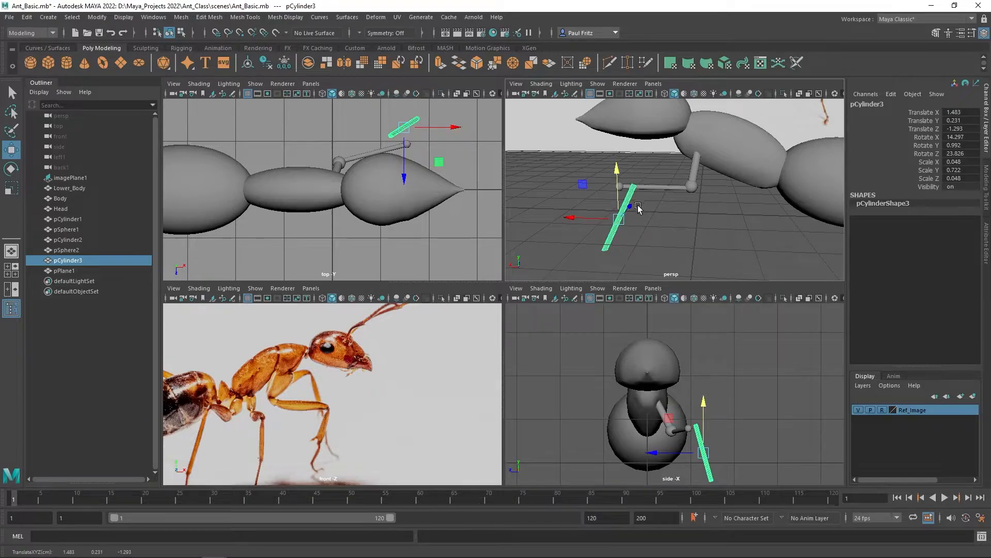
left_click_drag(592, 218, 576, 219)
left_click_drag(675, 458, 667, 460)
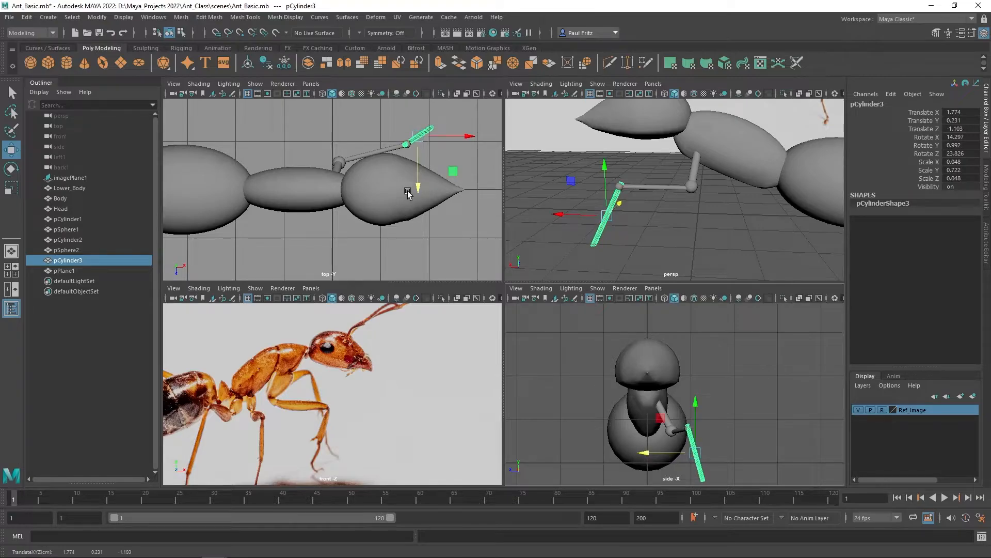
left_click_drag(605, 164, 606, 167)
Nudge the lower leg cylinder forward to Translate X 1.802 and shorten it to Scale Y 0.591
left_click_drag(646, 243, 659, 222, "alt")
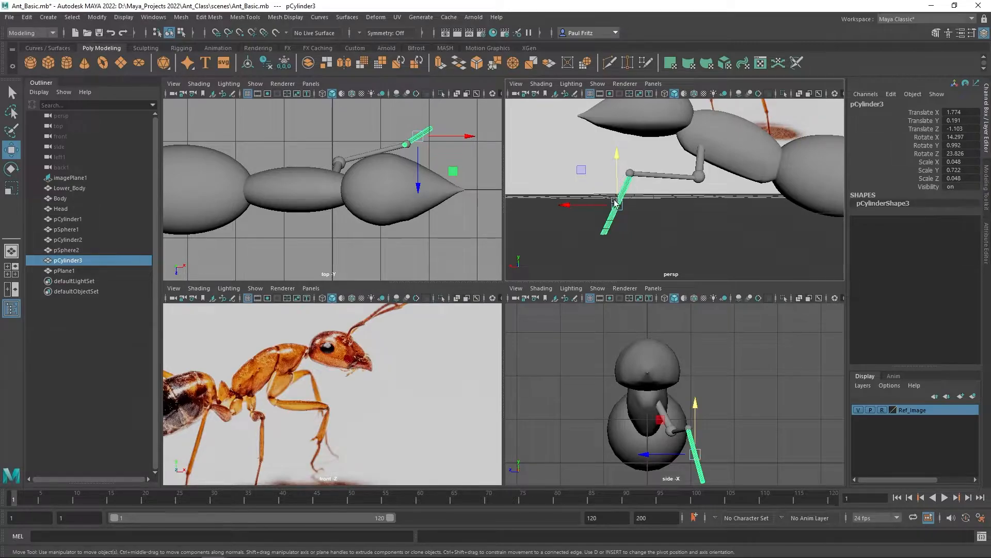
left_click_drag(614, 205, 607, 207)
left_click_drag(712, 215, 706, 239, "alt")
scroll(708, 225, "up", 5)
middle_click_drag(686, 212, 691, 155, "alt")
left_click_drag(712, 200, 710, 183, "alt")
scroll(710, 183, "down", 3)
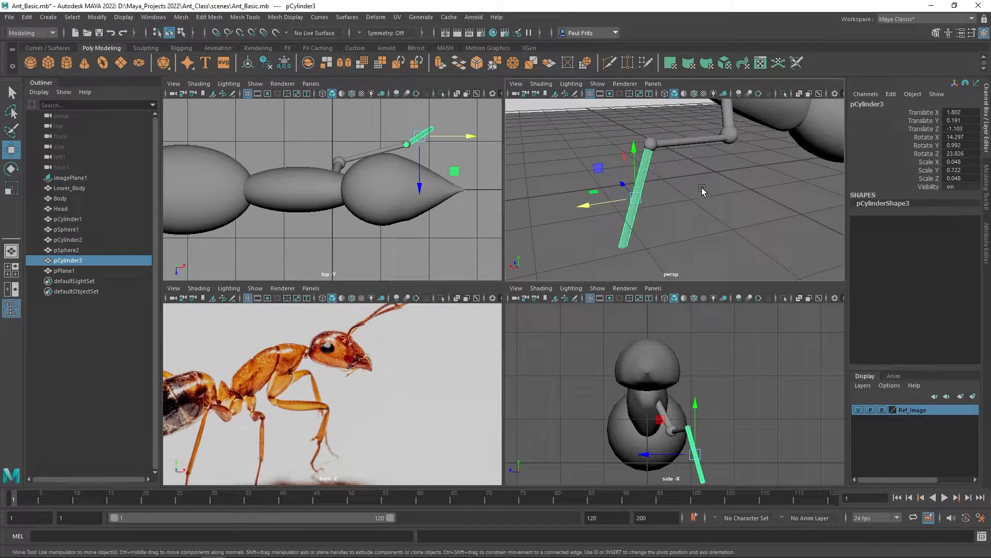
key("r")
left_click_drag(650, 155, 648, 163)
Set the Move tool's axis orientation to Object and slide the lower leg cylinder along its length to Translate X 1.78, Y 0.244, Z -1.088
key("w")
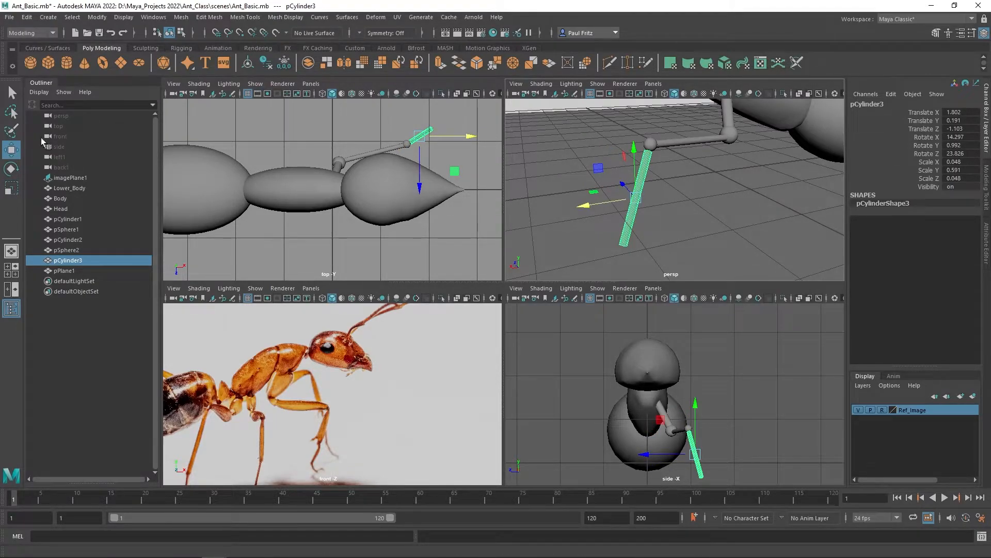
double_click(11, 149)
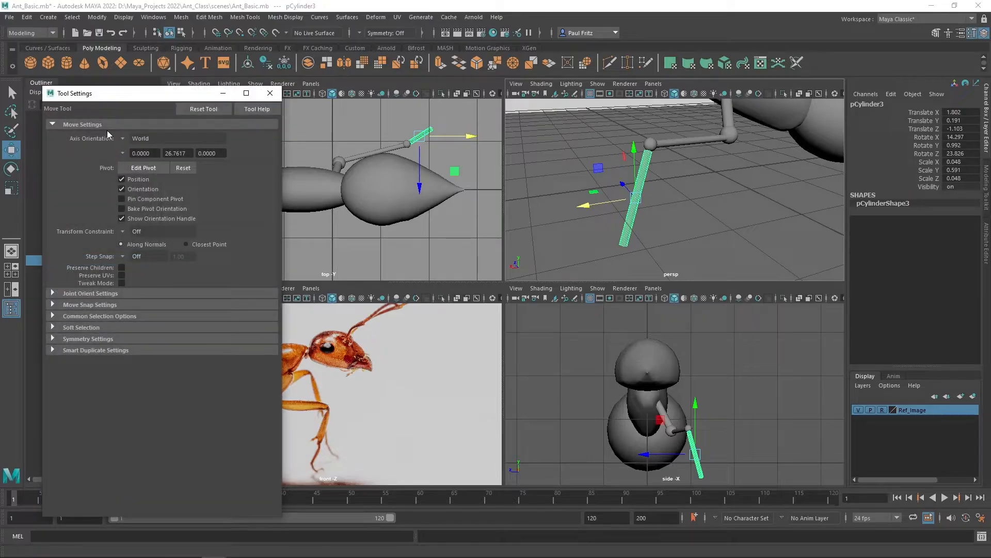
left_click(122, 137)
left_click(138, 146)
left_click_drag(648, 149, 650, 145)
left_click_drag(692, 226, 636, 147, "alt")
left_click_drag(551, 153, 561, 202, "alt")
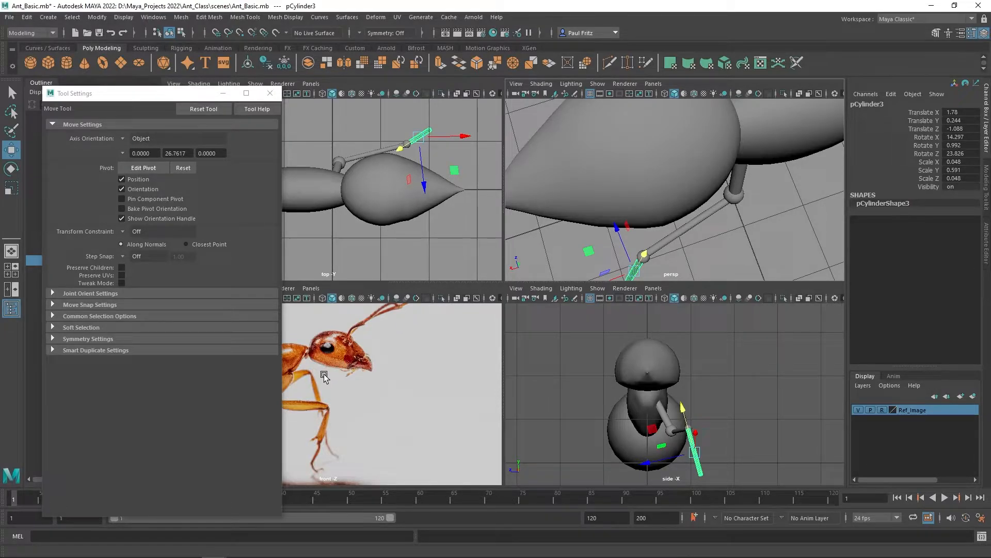
left_click_drag(141, 97, 0, 118)
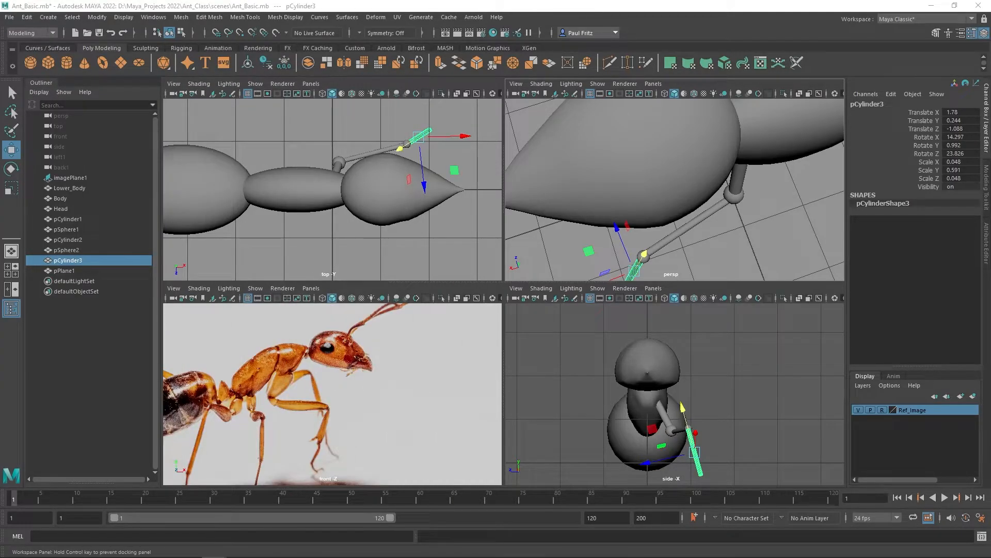
left_click_drag(532, 205, 558, 178, "alt")
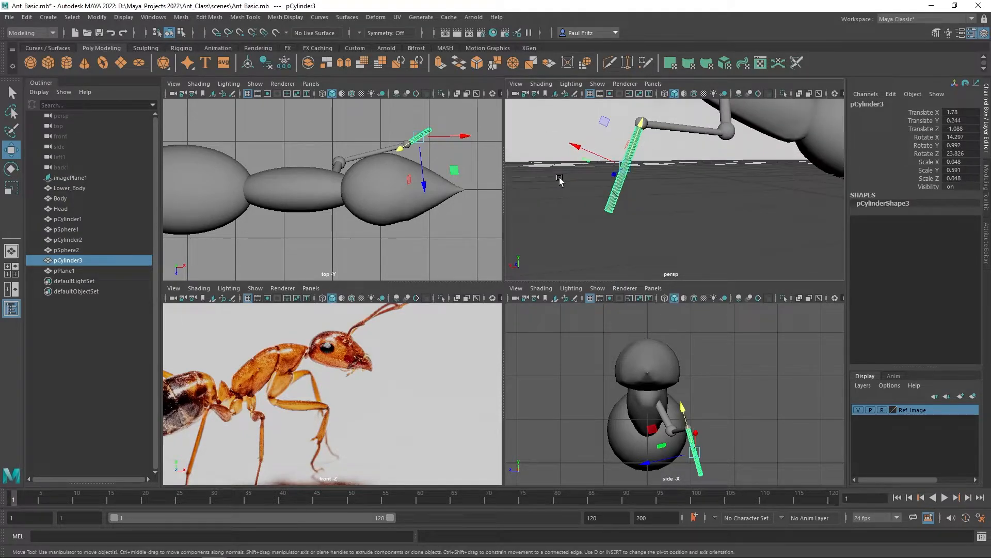
left_click(645, 128)
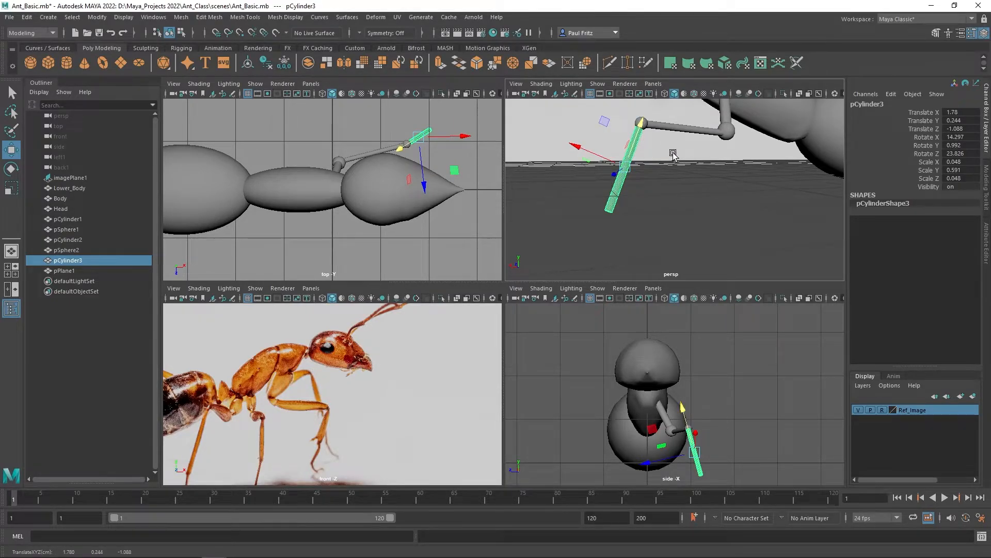
Duplicate the small joint sphere and place the copy at the lower leg's bottom end, at Translate X 1.995, Y -0.296, Z -1.21
scroll(668, 144, "up", 2)
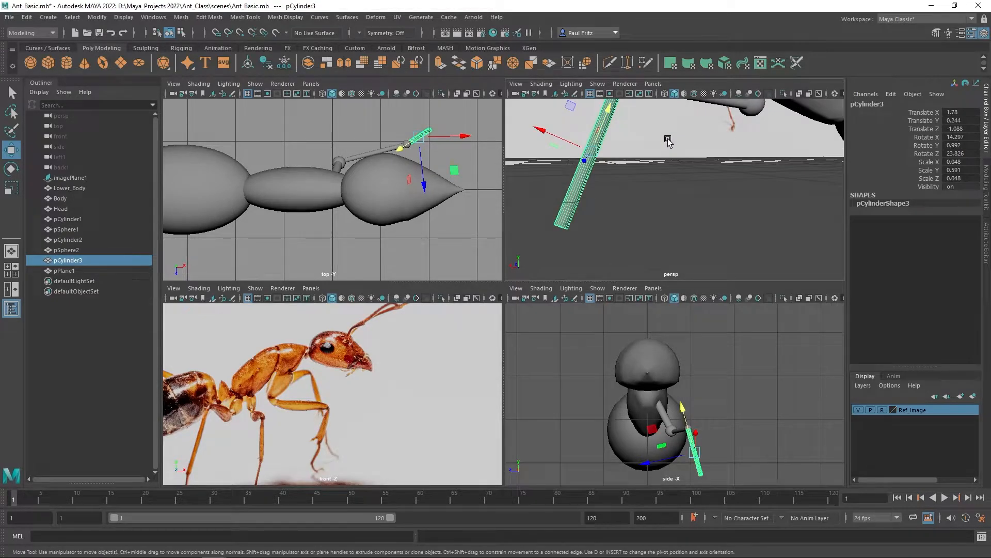
middle_click_drag(668, 139, 675, 202, "alt")
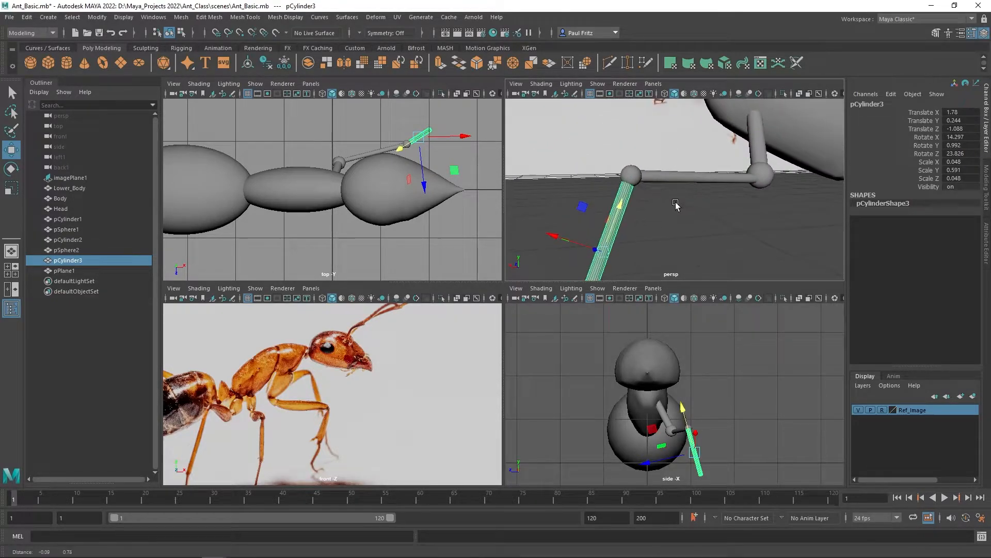
left_click(632, 175)
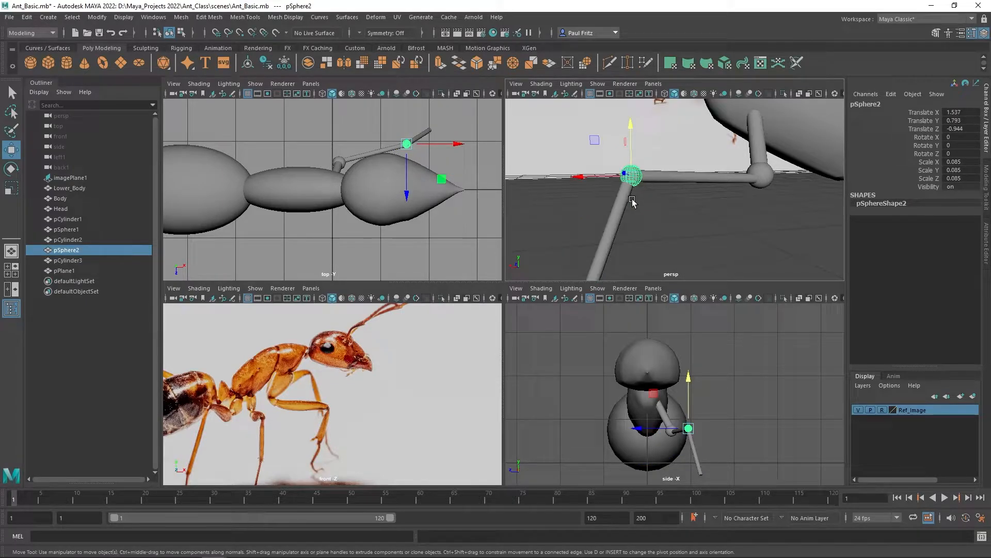
scroll(651, 211, "down", 2)
middle_click_drag(673, 222, 675, 192, "alt")
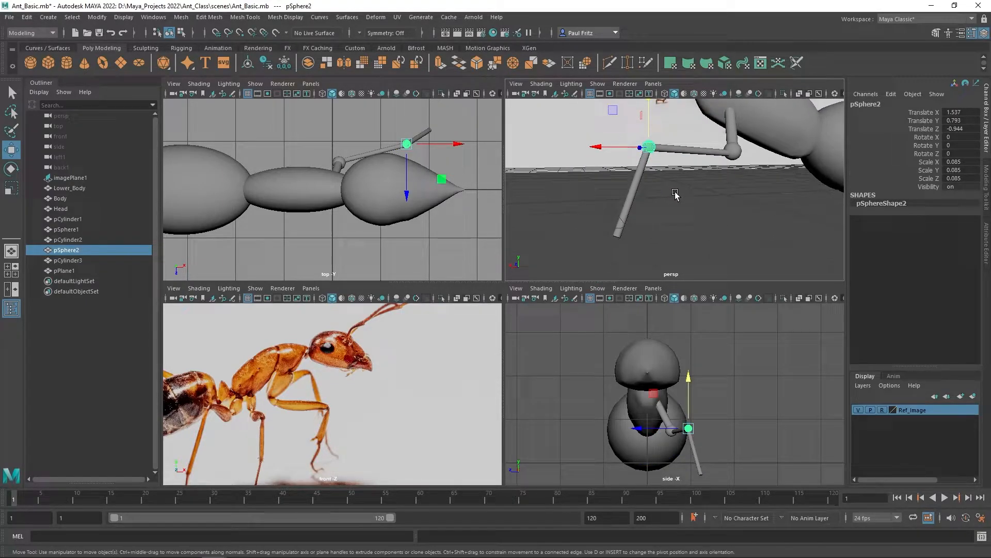
key("ctrl+d")
left_click_drag(652, 150, 592, 244)
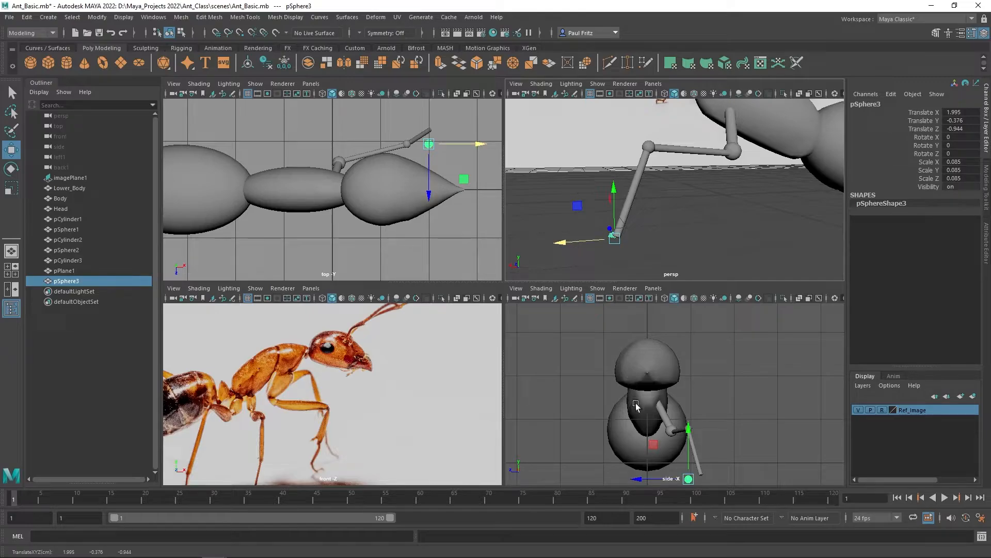
left_click_drag(637, 480, 649, 480)
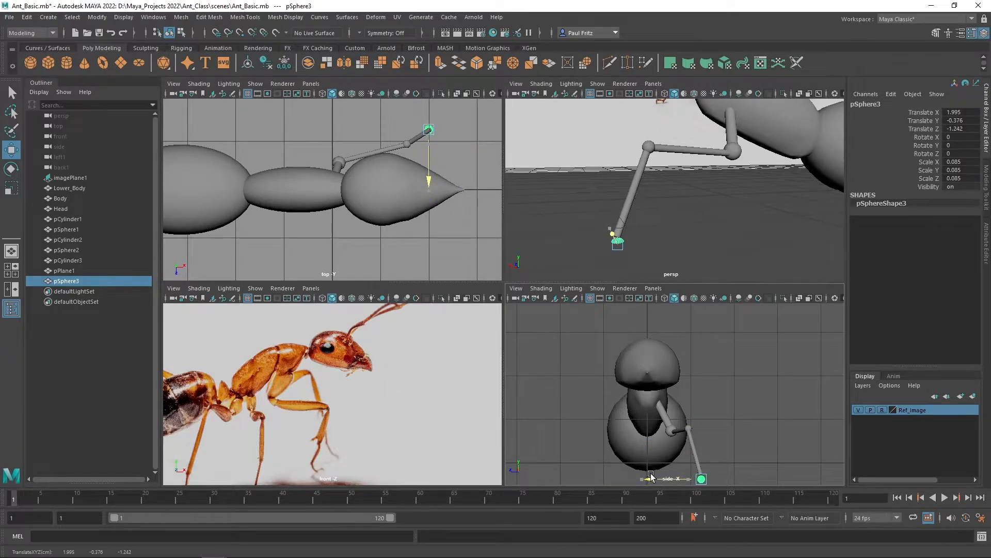
left_click_drag(429, 178, 433, 181)
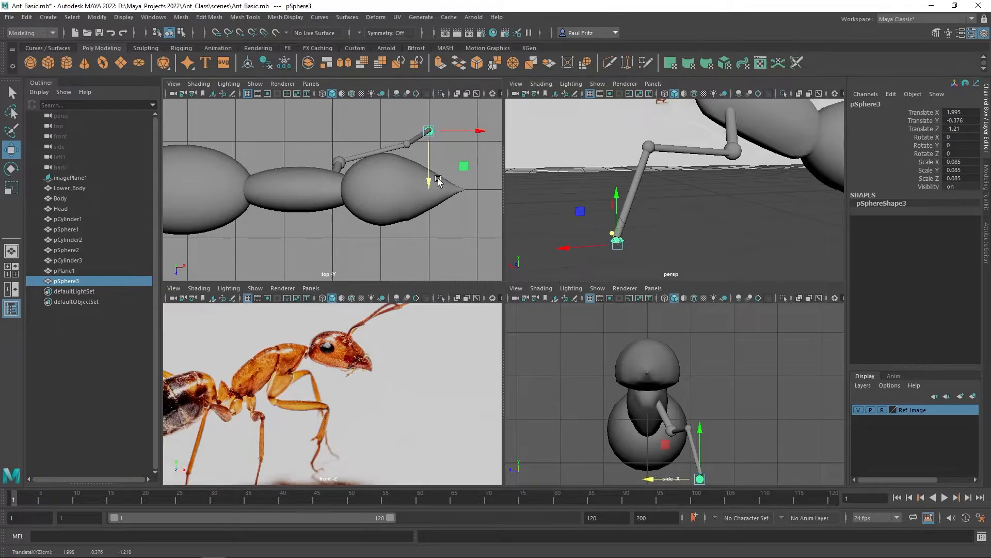
left_click_drag(621, 197, 620, 197)
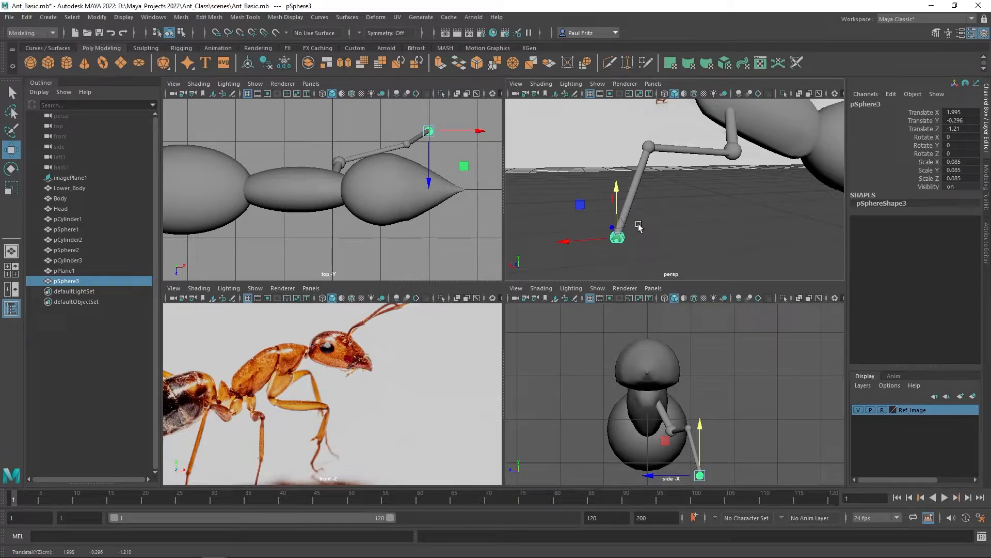
Shorten the lower leg cylinder to Scale Y 0.535 and shift it to Translate X 1.768, Y 0.269, Z -1.081
left_click(642, 175)
key("r")
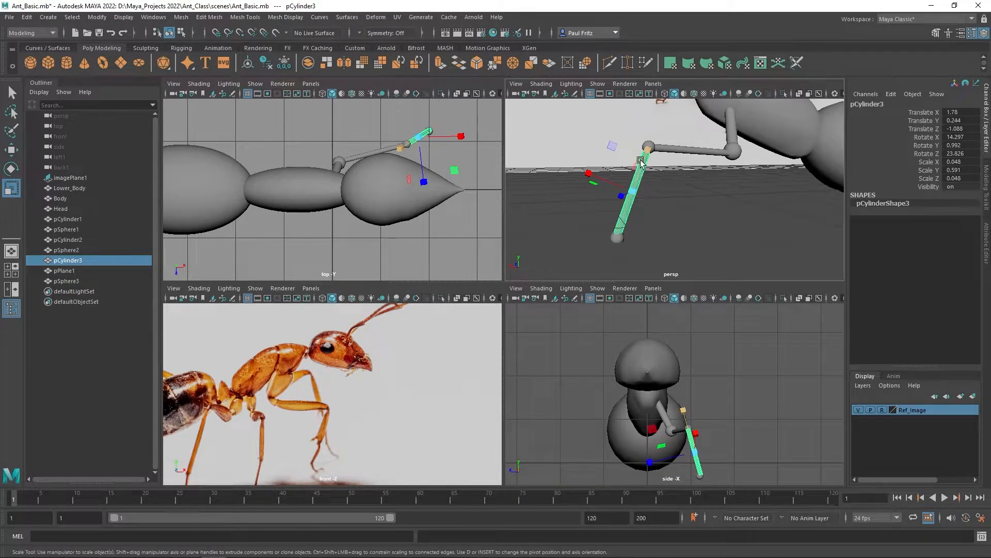
left_click_drag(652, 152, 651, 147)
key("w")
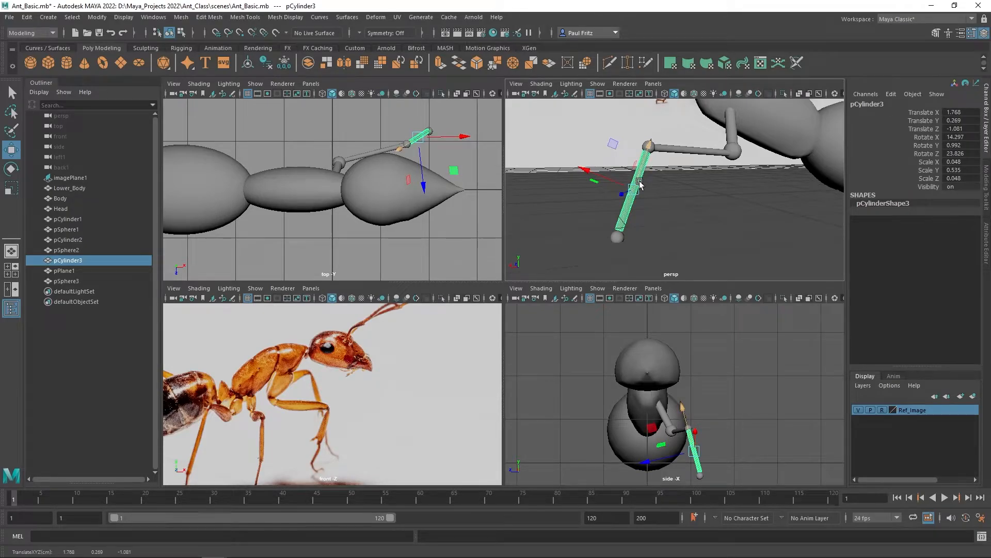
Align the bottom joint sphere with the end of the lower leg at Translate X 1.971 and Y -0.239
left_click(617, 238)
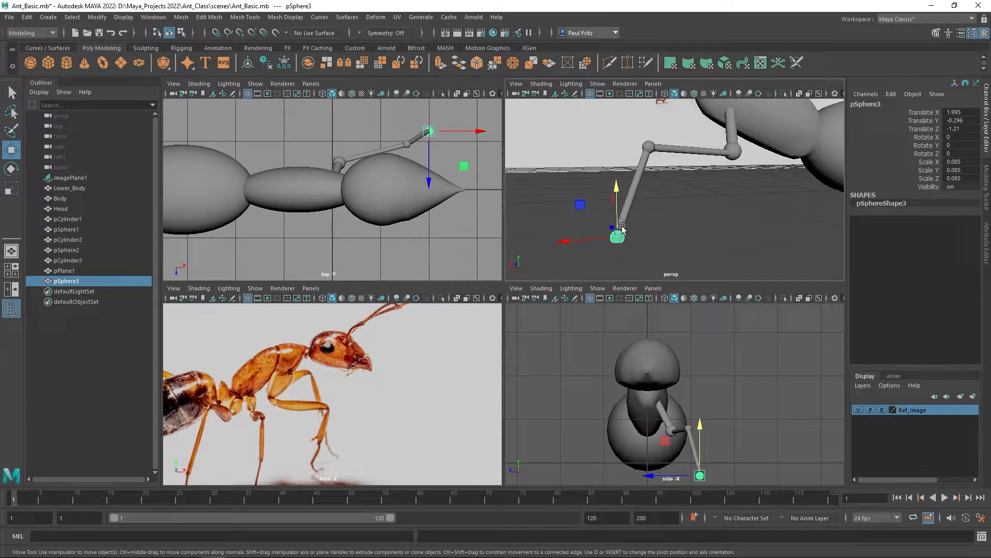
left_click_drag(616, 215, 617, 211)
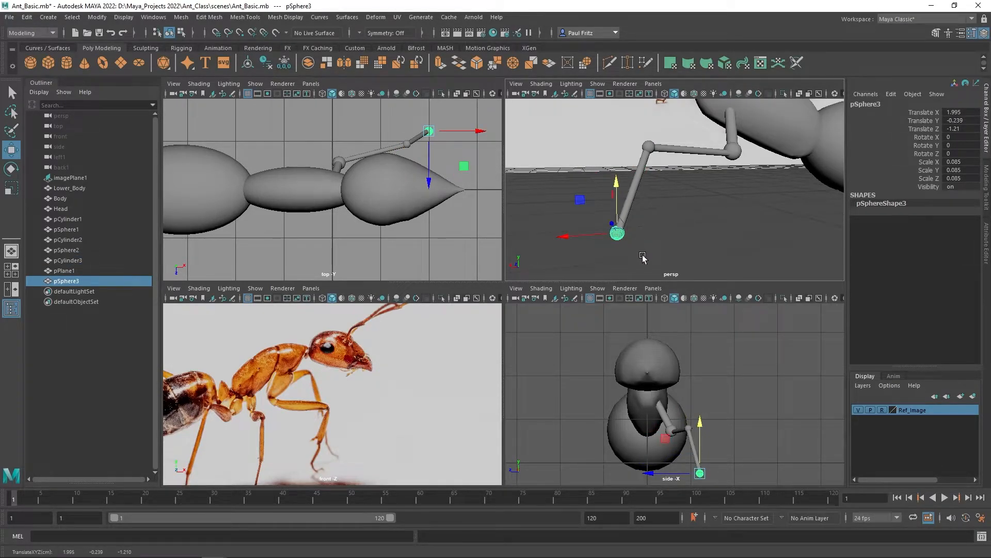
left_click_drag(662, 242, 707, 242, "alt")
left_click_drag(639, 226, 667, 237, "alt")
left_click(581, 227)
left_click_drag(582, 228, 583, 228)
left_click_drag(679, 224, 729, 227, "alt")
scroll(777, 224, "up", 3)
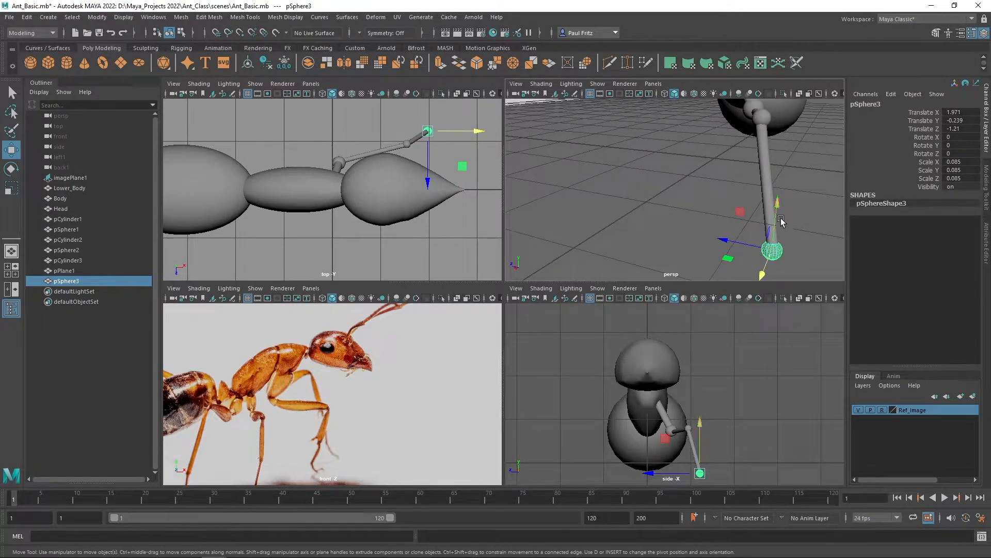
Duplicate the lower leg cylinder as a foot segment, rotate it to Rotate Z 94.665 and move it to Translate X 2.052, Y -0.077, Z -1.079
left_click_drag(808, 227, 677, 140, "alt")
left_click(678, 145)
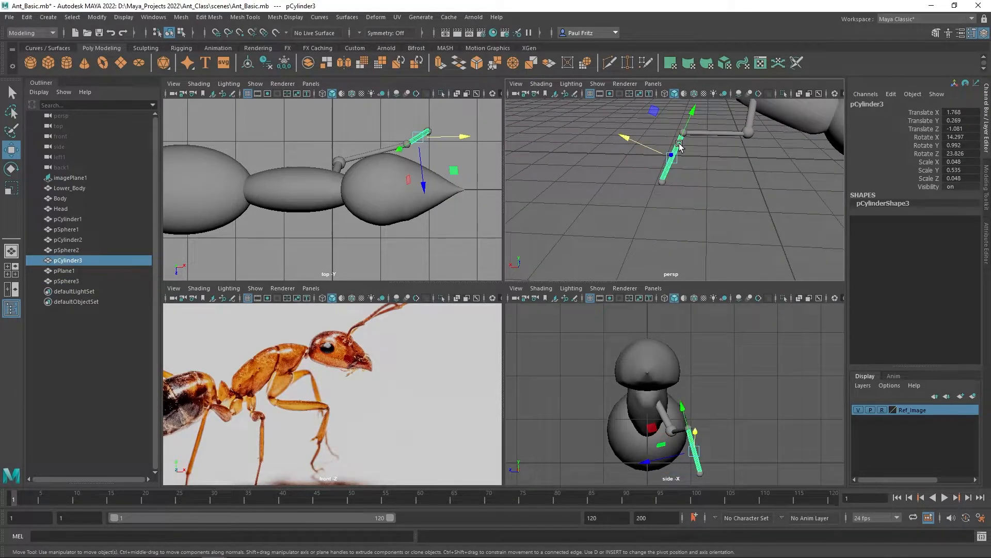
key("ctrl+d")
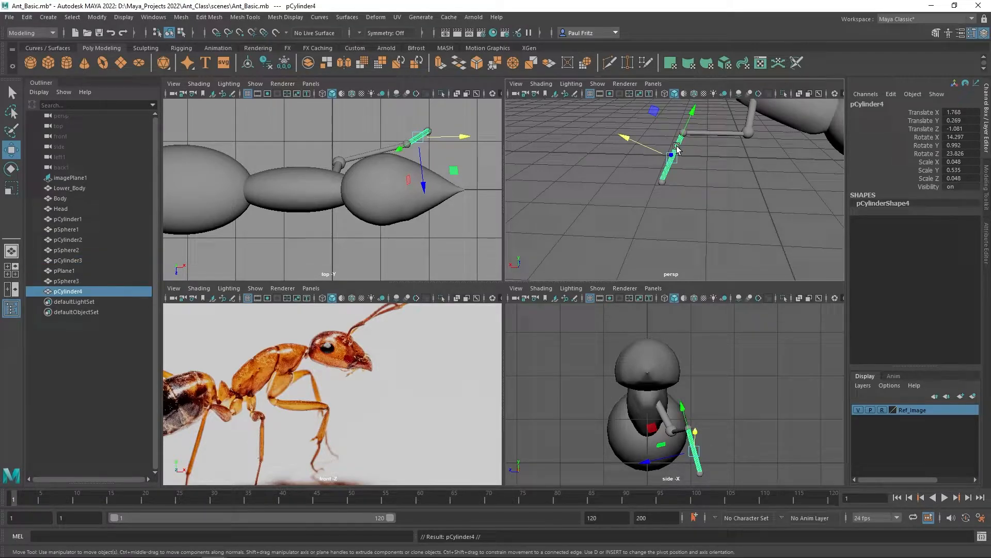
left_click_drag(676, 154, 620, 145)
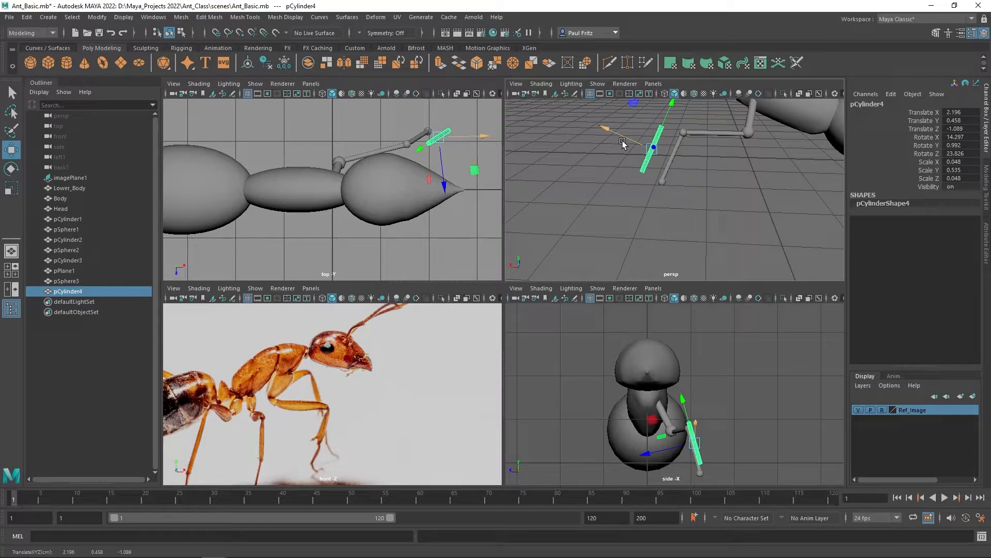
key("e")
left_click_drag(587, 197, 682, 125, "alt")
left_click_drag(735, 213, 649, 174, "alt")
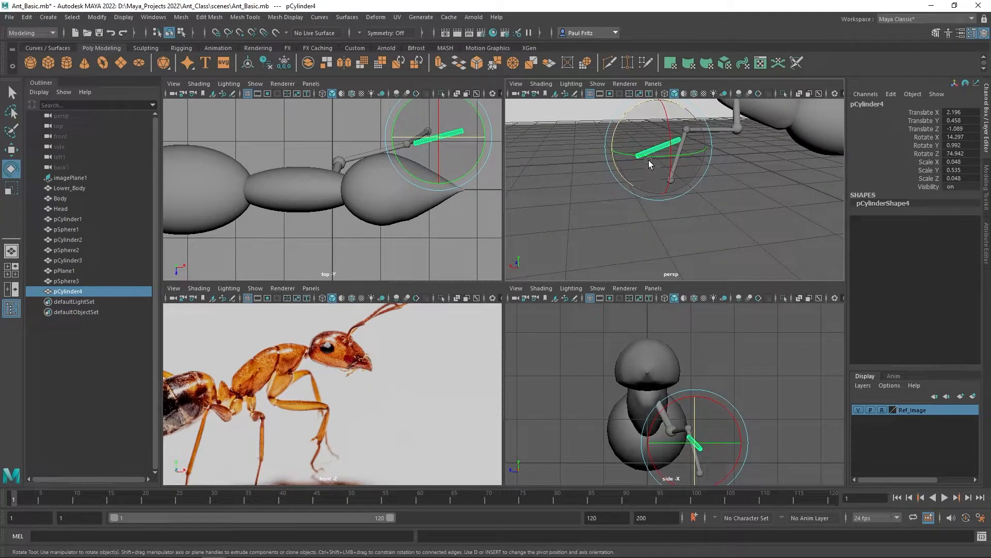
key("w")
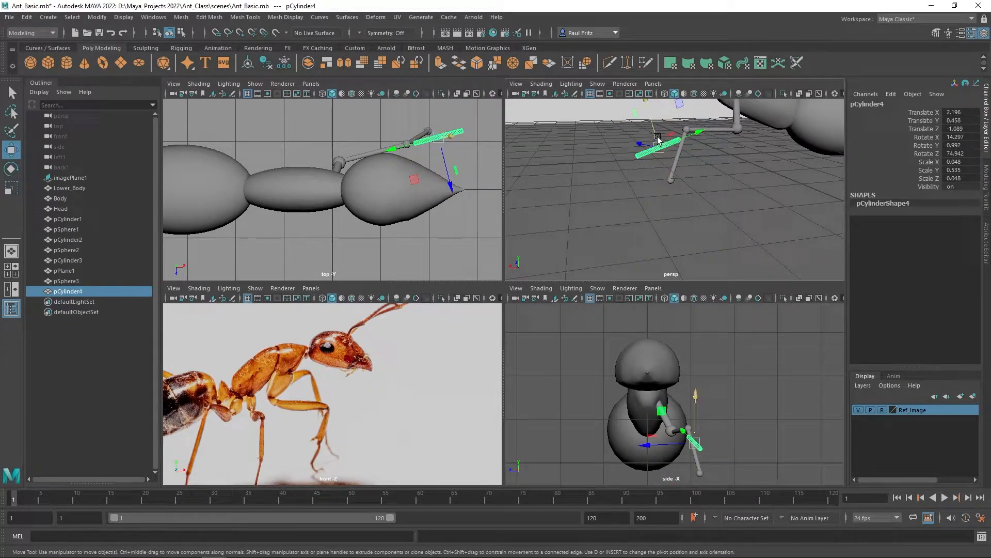
left_click_drag(659, 147, 626, 156)
key("e")
left_click_drag(594, 238, 580, 243, "alt")
Shrink the foot cylinder to Scale X 0.023, Y 0.18 and Z 0.031
key("r")
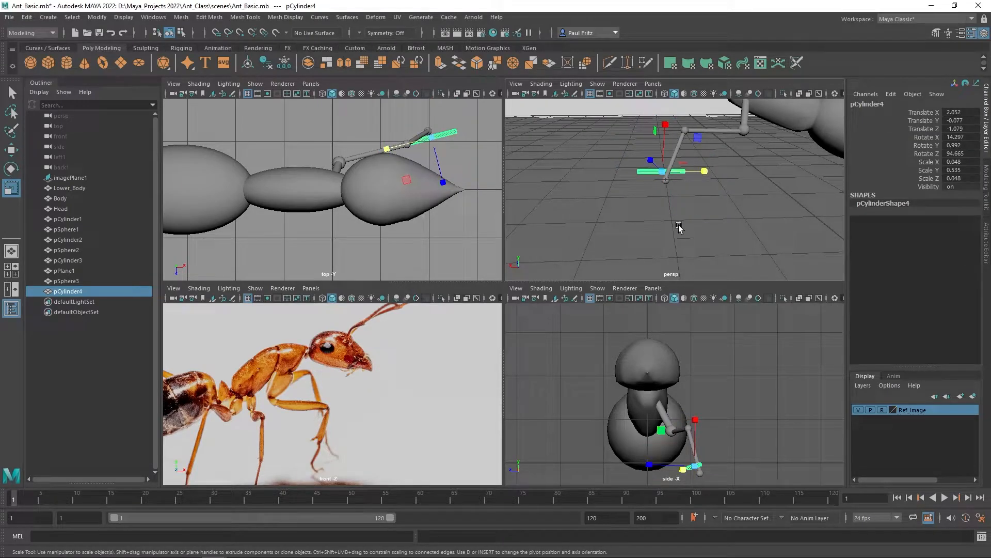
left_click_drag(708, 172, 676, 175)
left_click_drag(581, 217, 683, 219, "alt")
scroll(687, 202, "up", 4)
left_click_drag(675, 125, 678, 130)
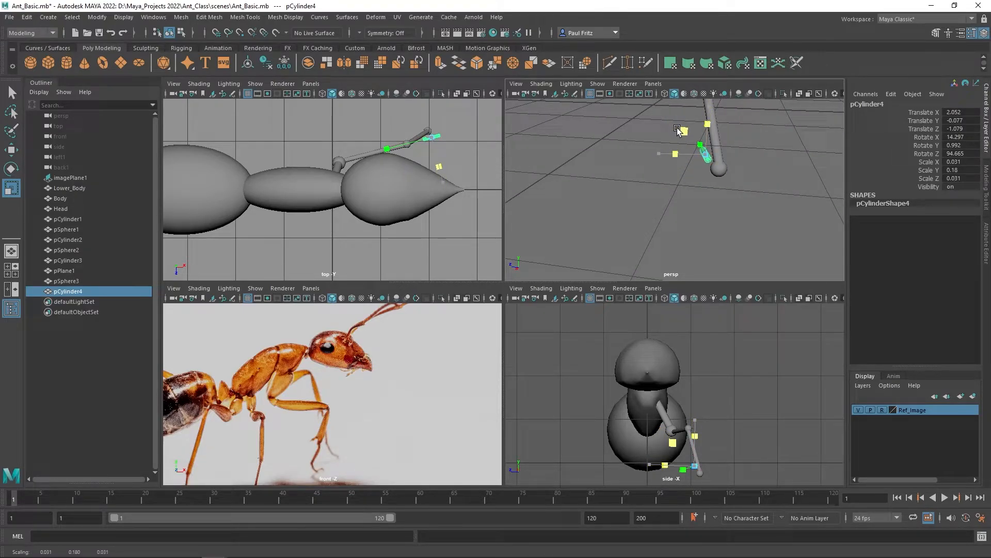
left_click_drag(709, 110, 711, 158)
scroll(692, 191, "up", 5)
left_click_drag(706, 221, 586, 211, "alt")
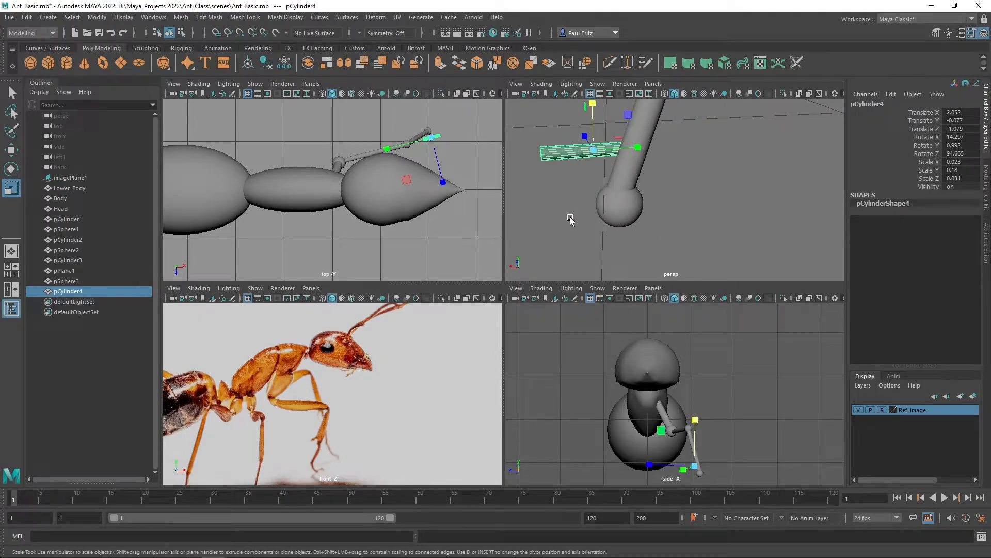
Attach the foot cylinder to the bottom joint sphere at Translate X 2.078, Y -0.273, Z -1.253, tilted to Rotate Z 71.85
key("w")
left_click_drag(586, 138, 622, 249)
left_click_drag(710, 196, 669, 215)
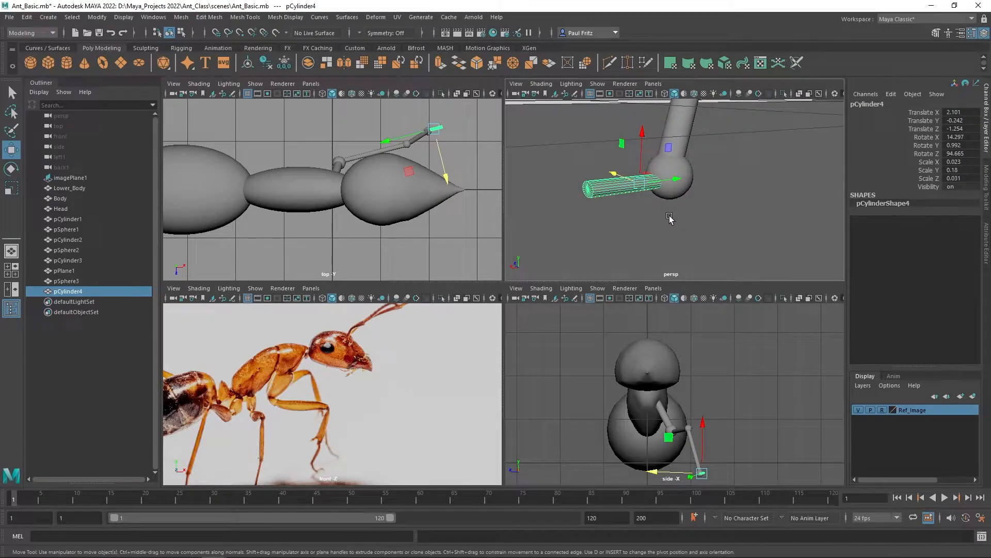
key("e")
left_click_drag(609, 152, 678, 161)
key("w")
key("e")
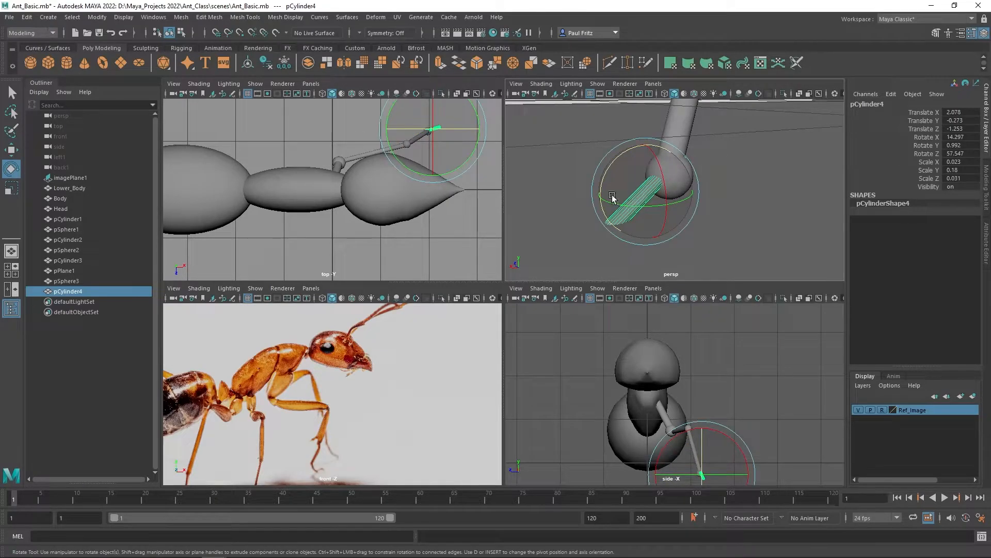
left_click_drag(602, 186, 607, 173)
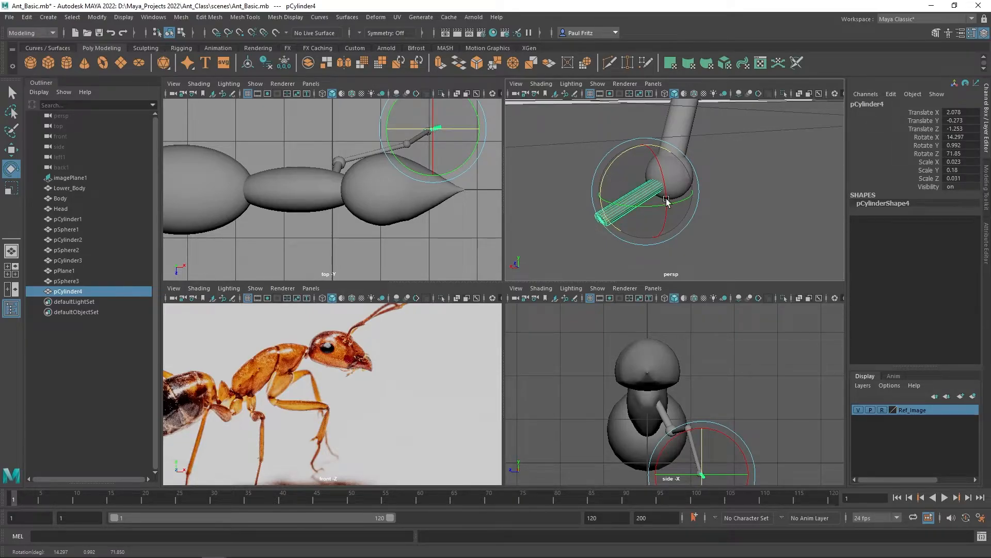
Compare the modeled front leg's joints and proportions with the whole ant in the reference image
scroll(739, 197, "down", 8)
scroll(740, 201, "down", 3)
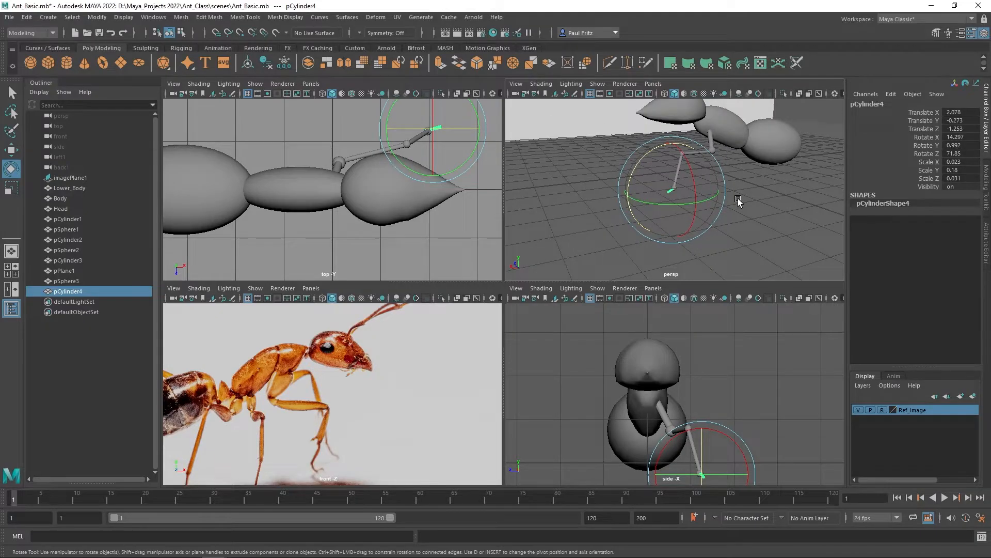
left_click_drag(743, 204, 730, 185, "alt")
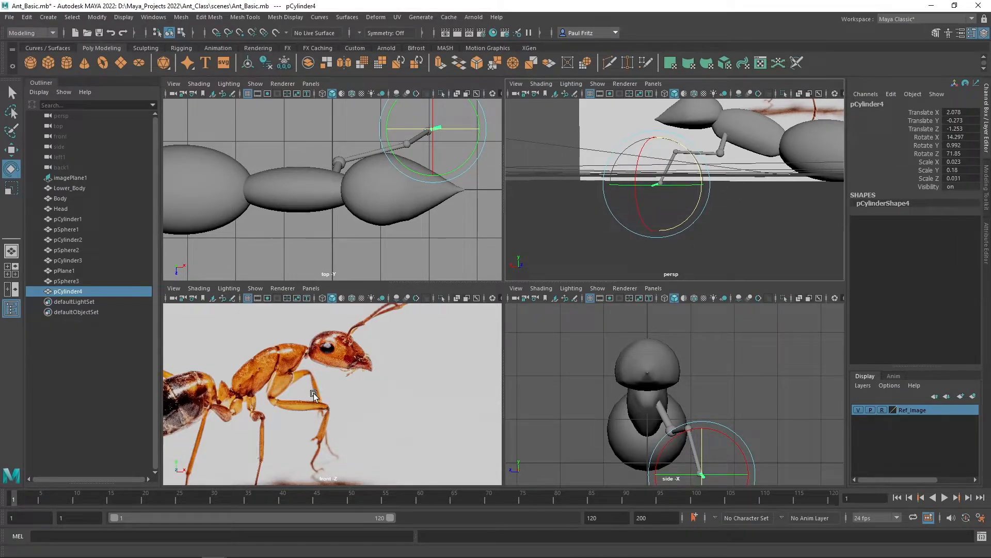
left_click_drag(602, 217, 654, 217, "alt")
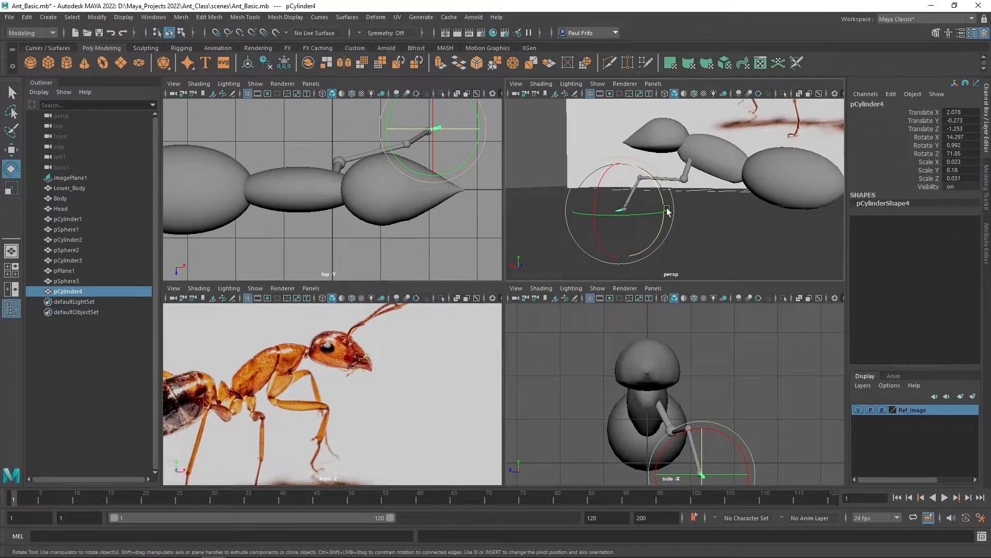
scroll(379, 344, "down", 2)
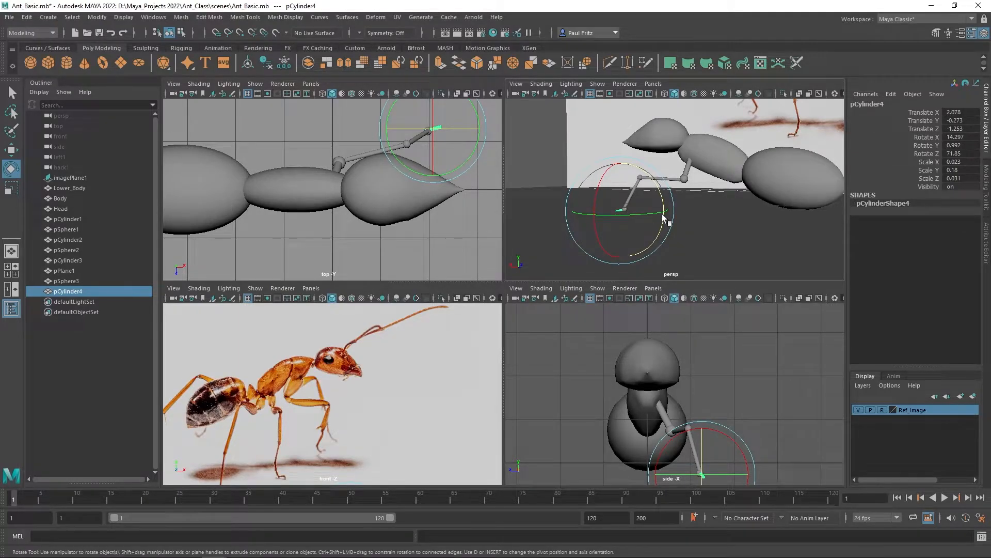
middle_click_drag(701, 197, 725, 227, "alt")
mouse_move(571, 206)
left_mouse_down("alt")
mouse_move(554, 200)
mouse_move(581, 199)
left_mouse_up("alt")
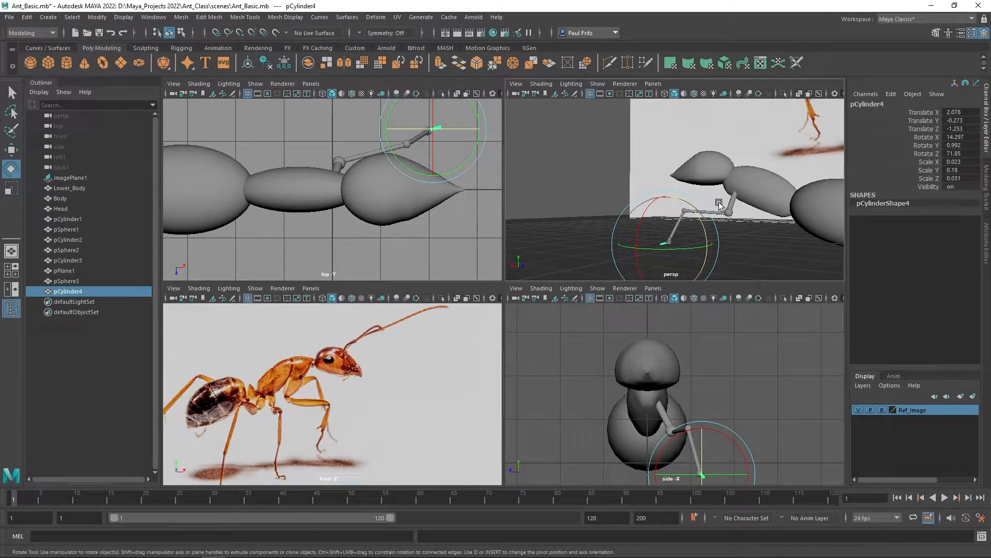
Rename the upper leg cylinder Leg_Upper and the sphere joint at its lower end Joint_Upper
left_click(110, 216)
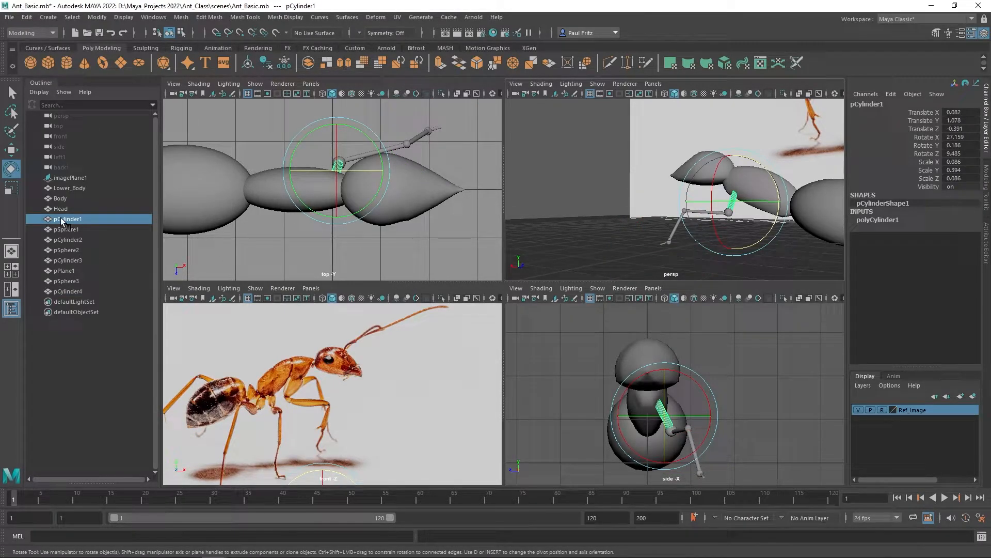
double_click(111, 217)
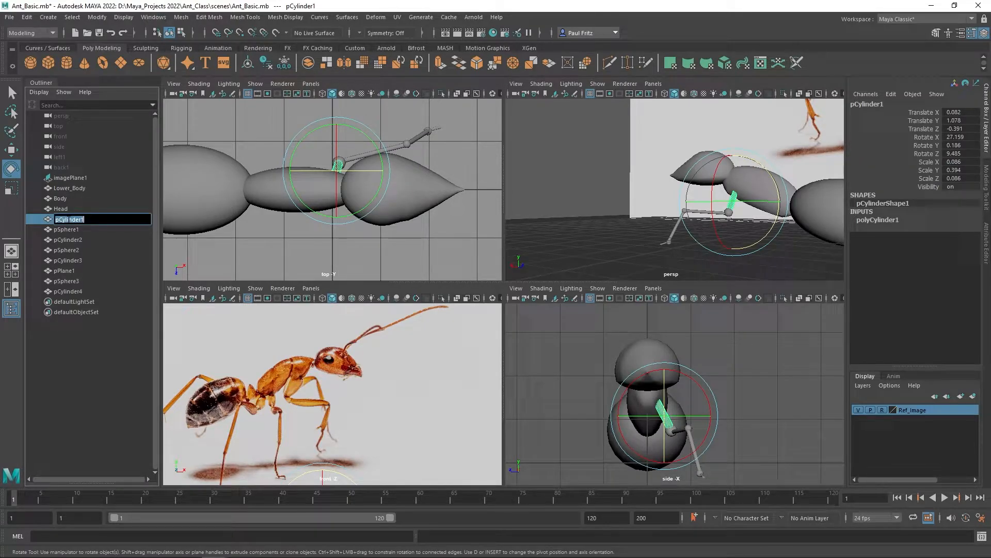
type("Leg_Upper")
key("Return")
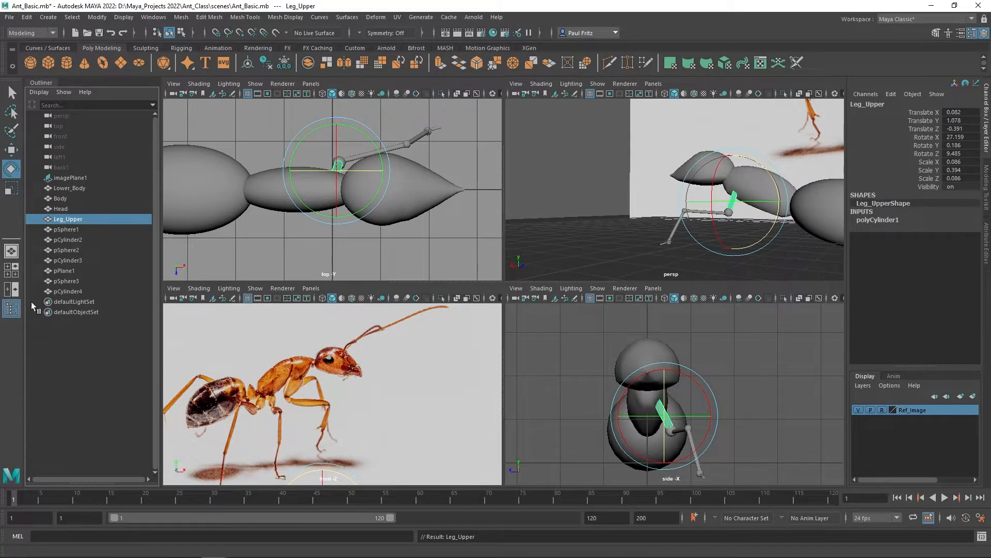
left_click(65, 229)
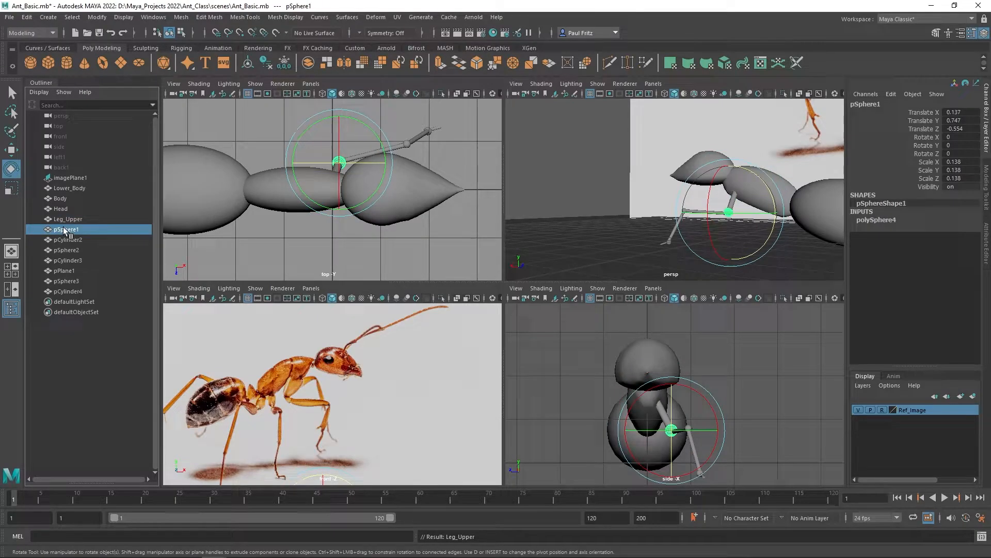
double_click(65, 230)
type("Joint_Uppe")
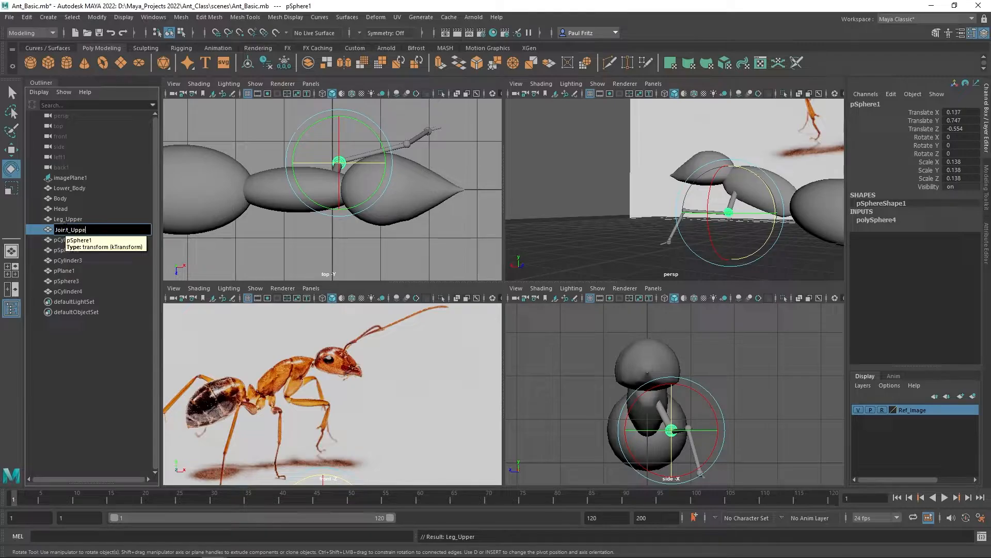
type("r")
key("Return")
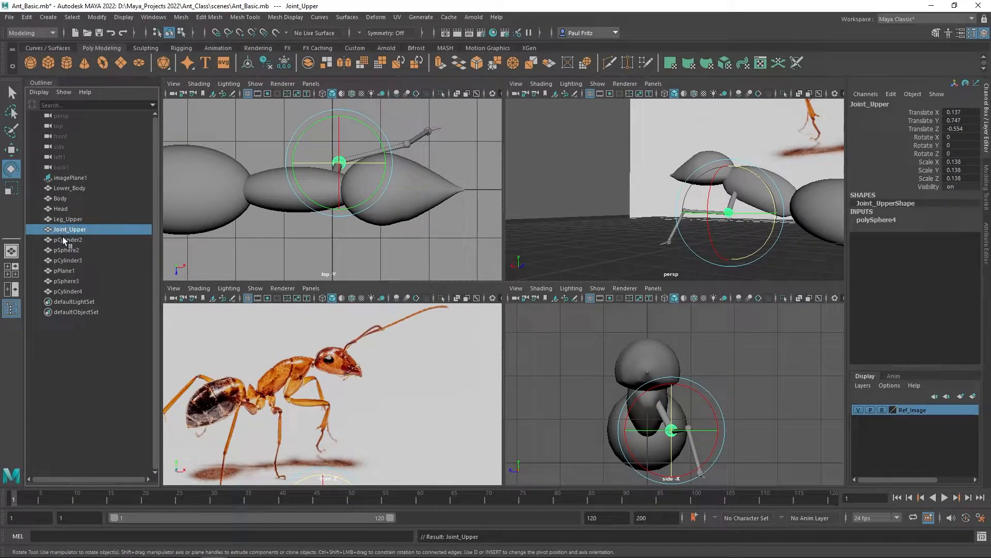
Rename the middle leg cylinder Leg_Middle and the sphere joint at its outer end Joint_Middle
left_click(66, 240)
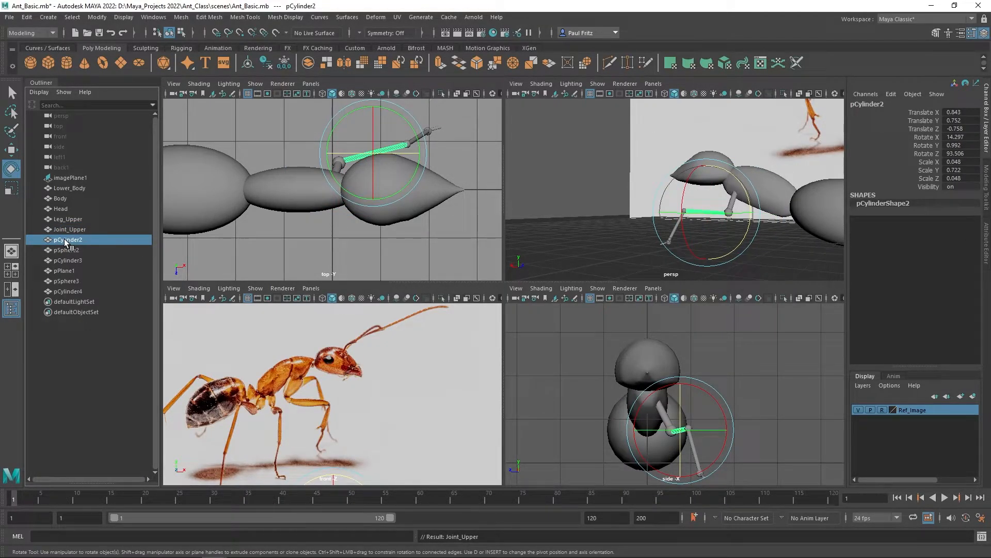
double_click(66, 240)
type("Leg_Middl")
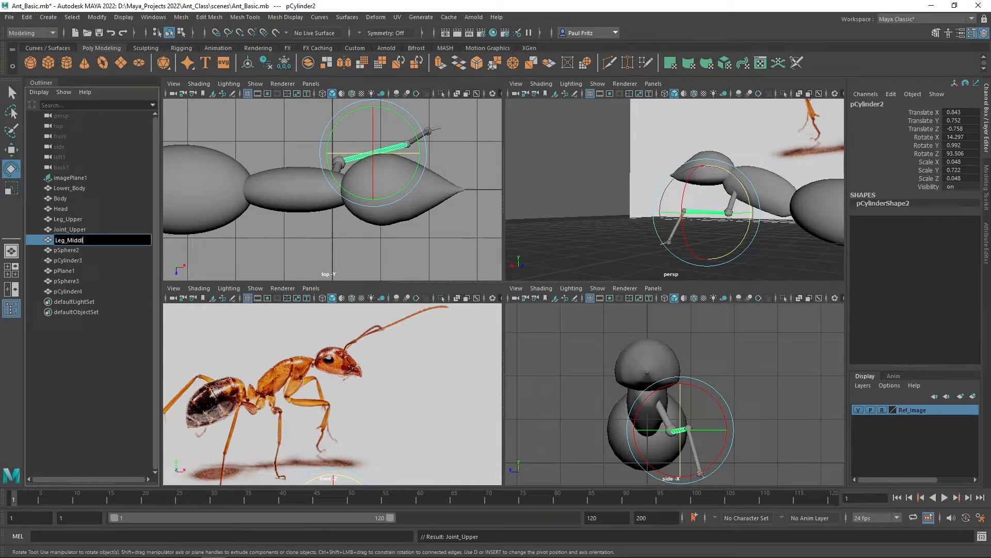
type("e")
key("Return")
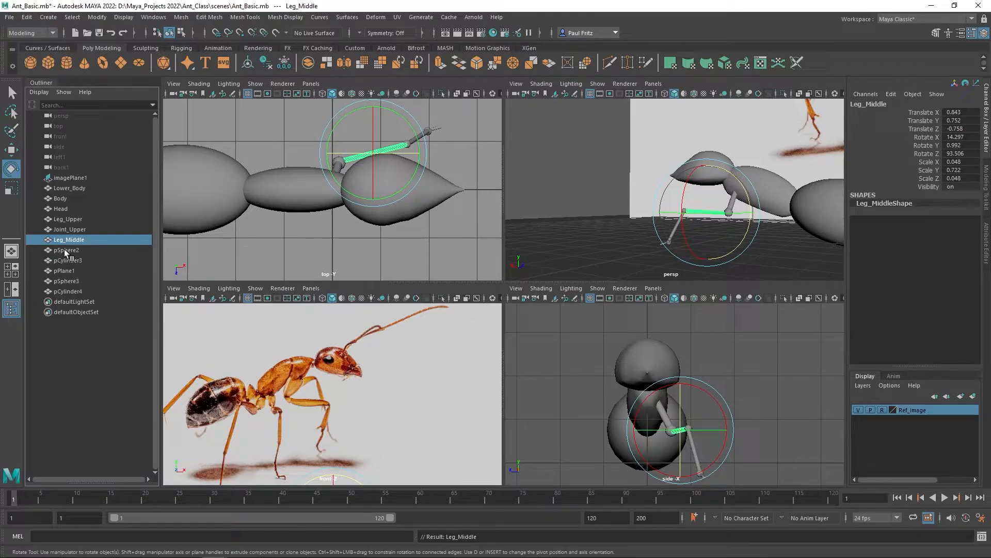
left_click(66, 250)
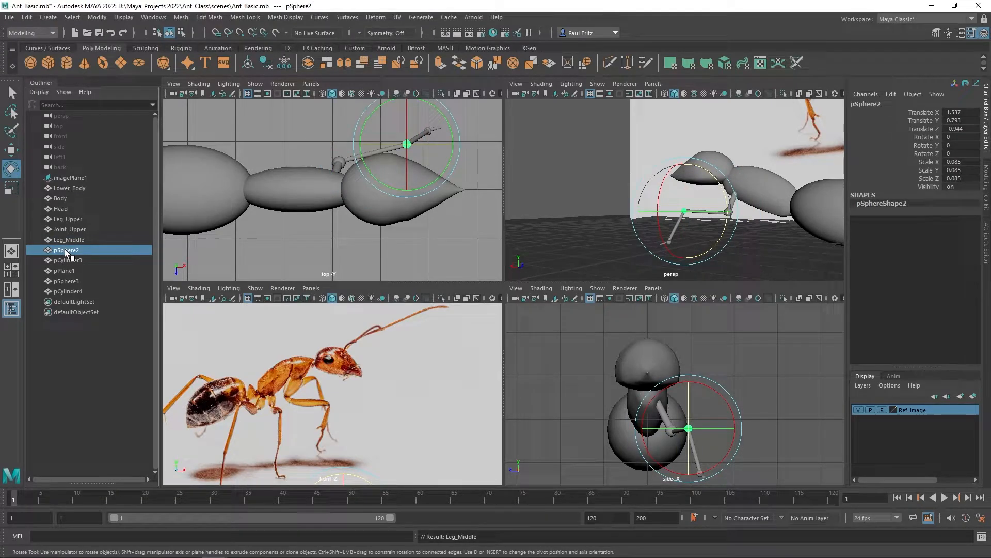
double_click(65, 252)
type("Jo")
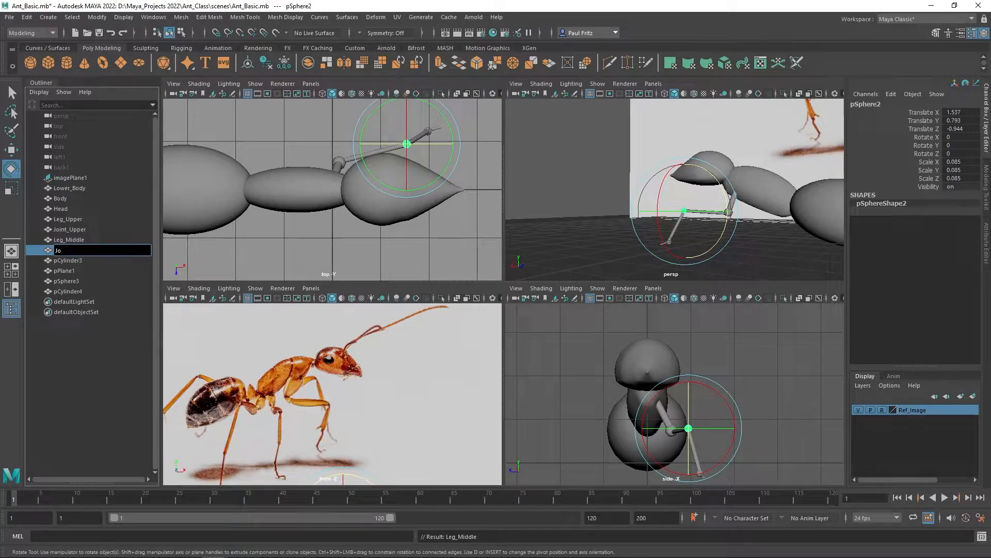
type("int_Middle")
key("Return")
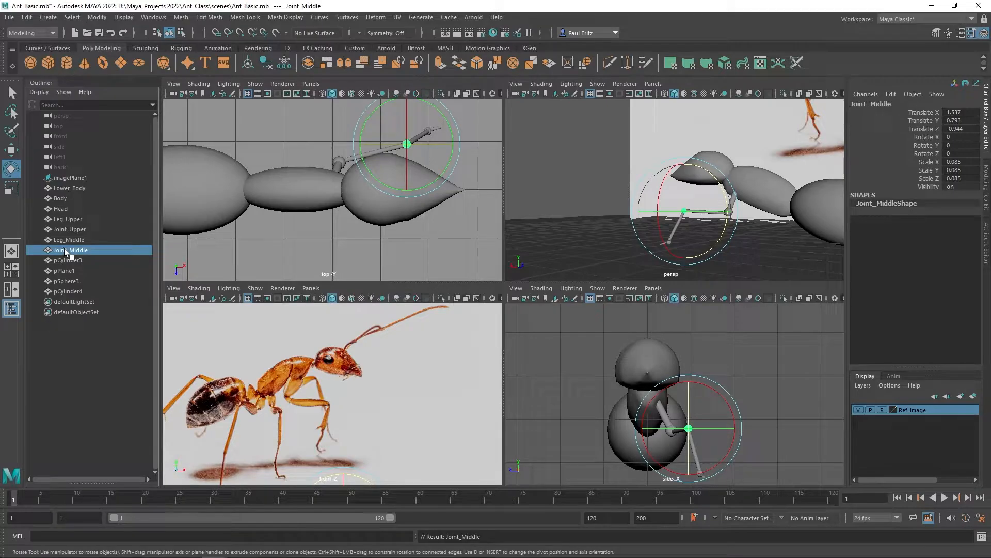
Rename the lower leg cylinder, pCylinder3, as Leg_Lower
left_click(68, 260)
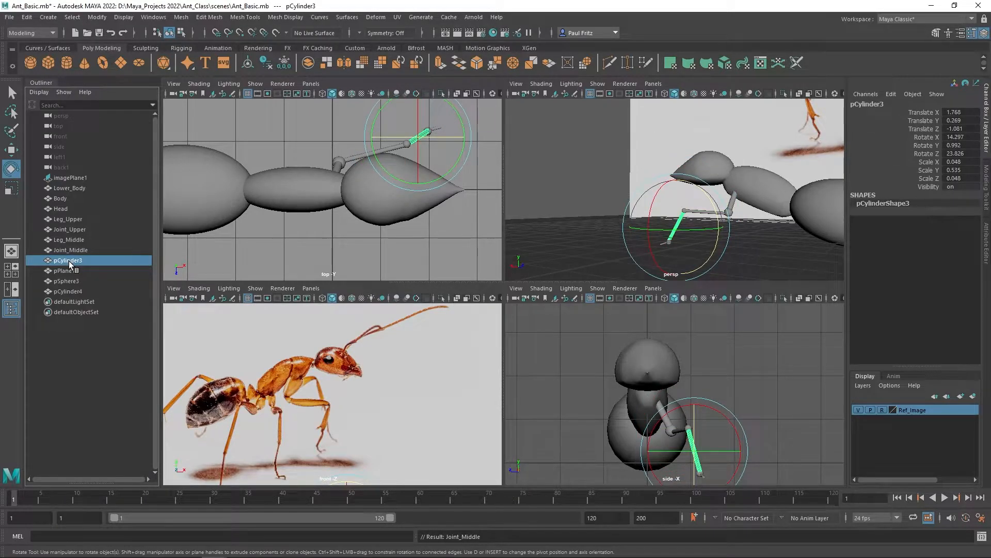
double_click(69, 261)
type("Leg_Lower")
key("Return")
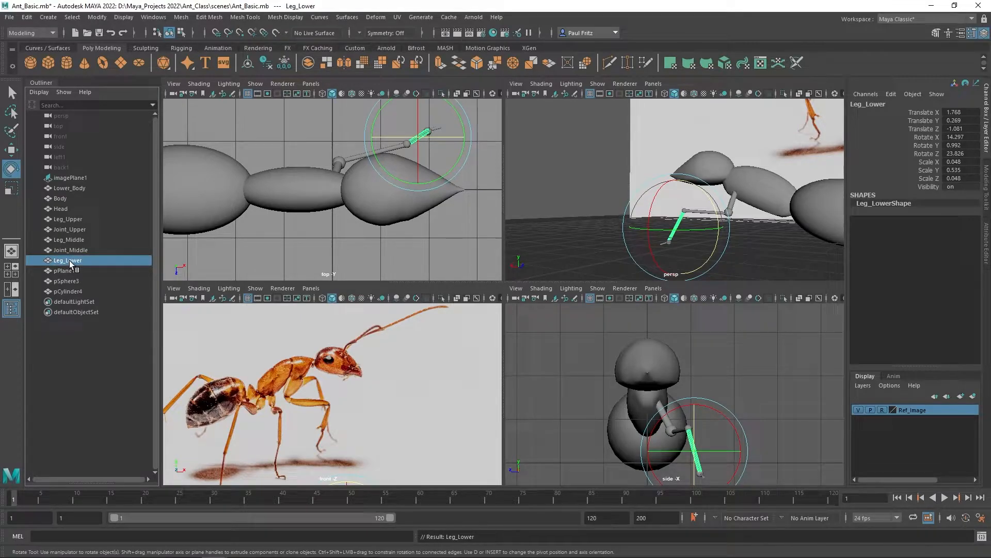
left_click(63, 271)
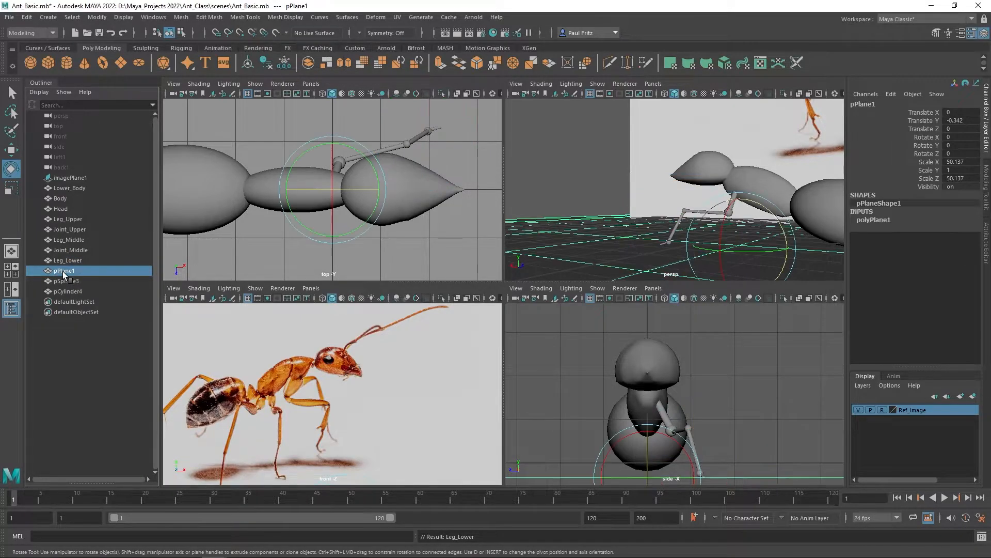
double_click(61, 272)
type("J")
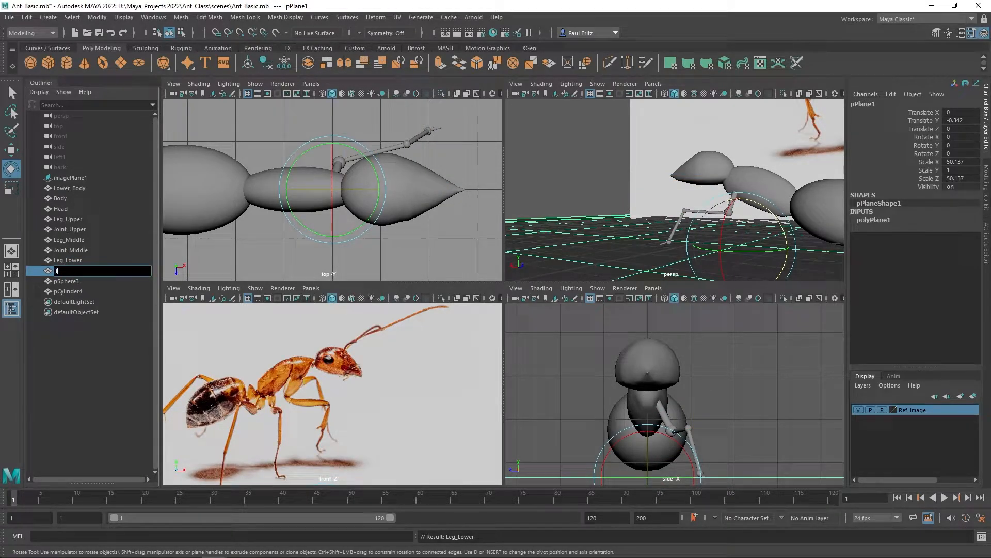
type("oint_Lower")
key("Return")
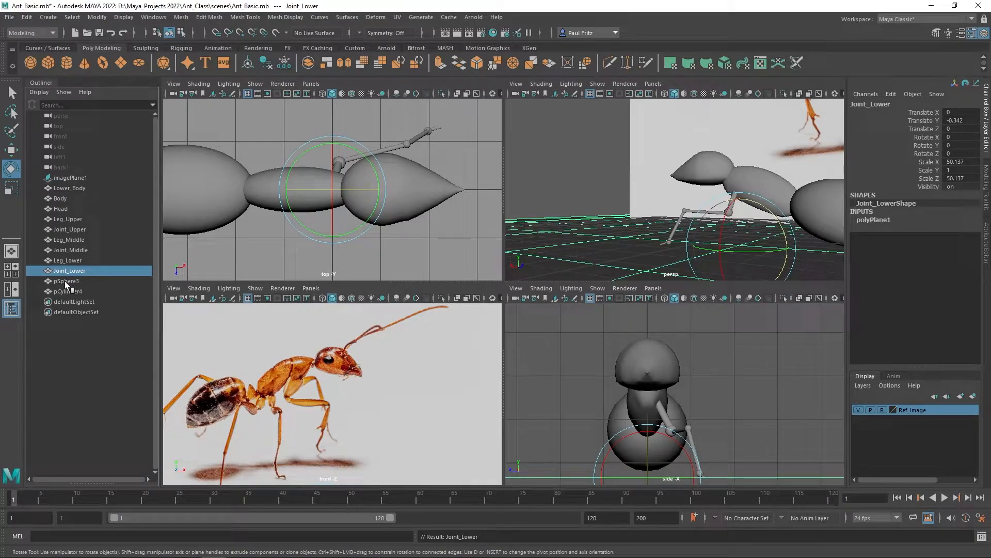
left_click(65, 282)
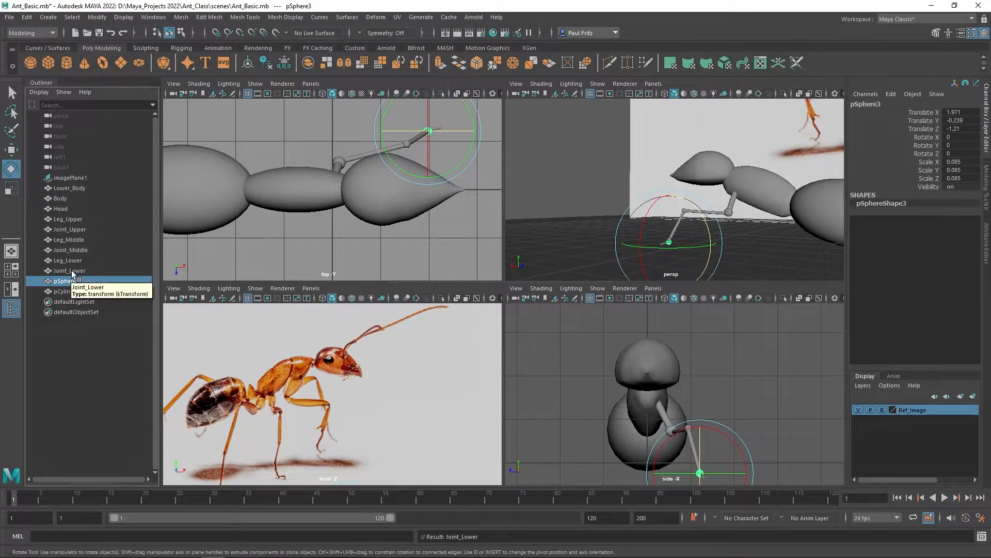
left_click(72, 271)
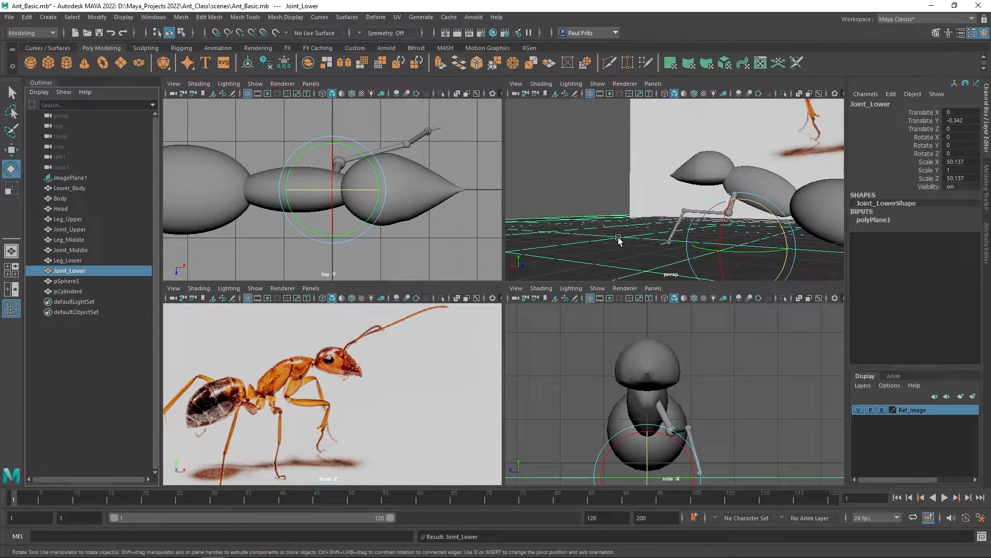
key("ctrl+z")
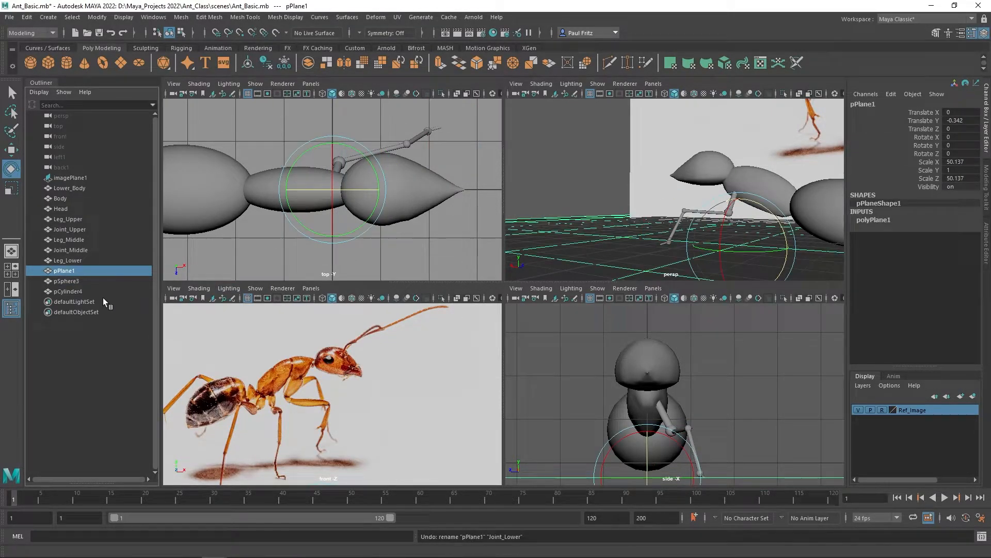
Rename the ground plane Ground and reorder it directly below imagePlane1 in the scene hierarchy
left_click(66, 282)
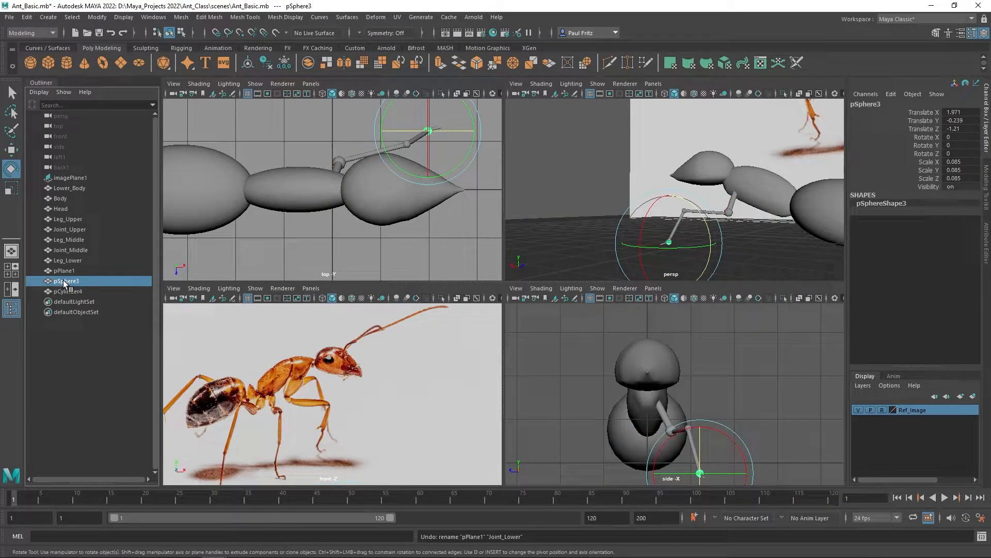
left_click(61, 271)
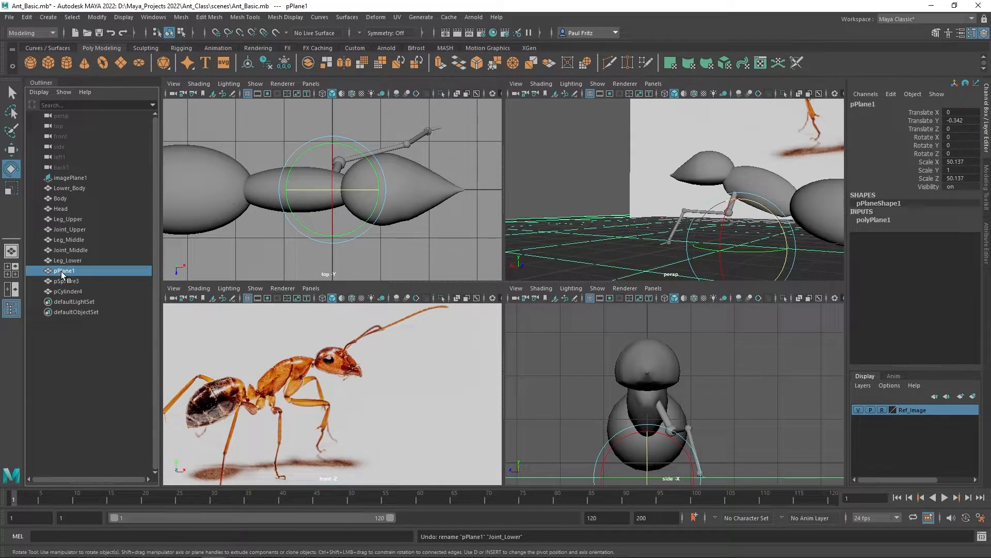
double_click(61, 271)
type("Groun")
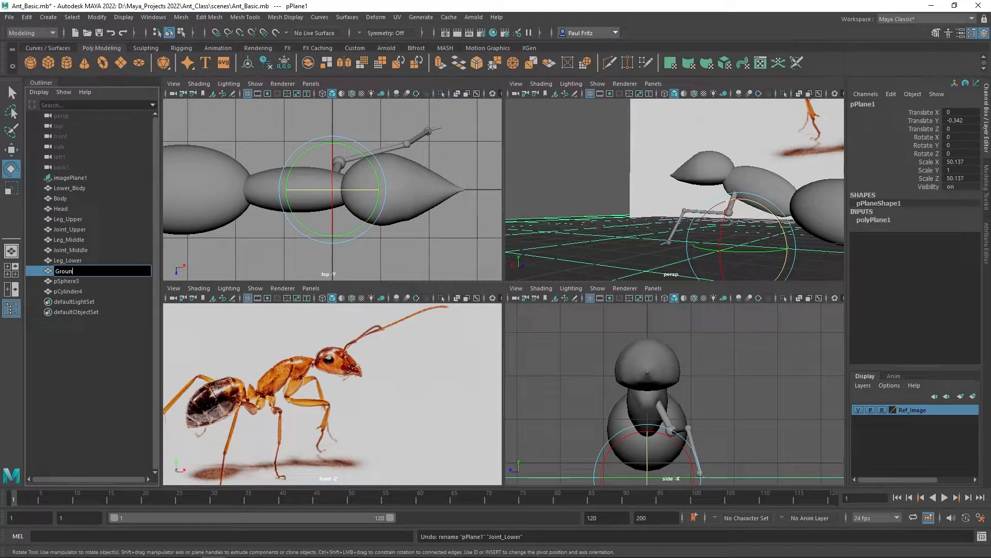
type("d")
key("Return")
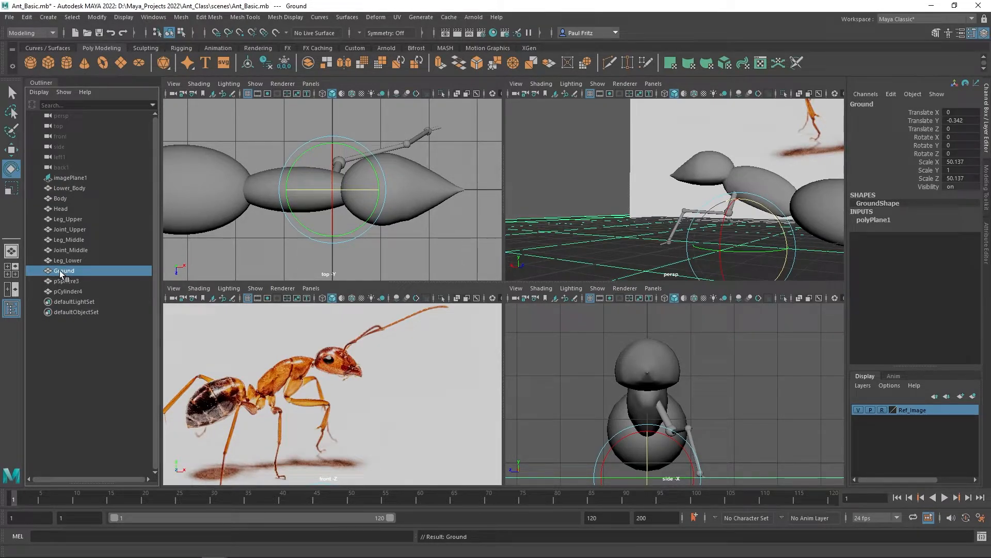
left_click_drag(59, 271, 57, 183)
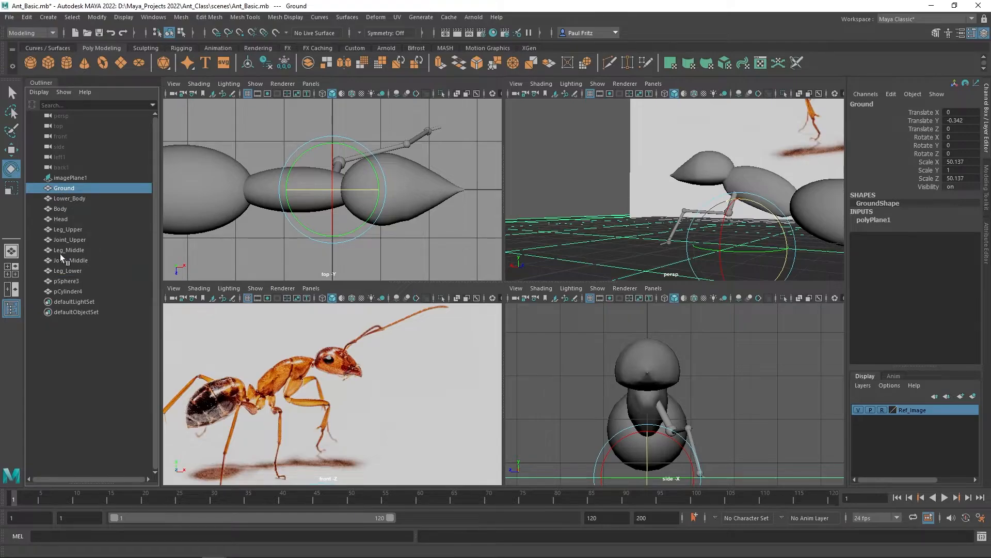
Rename the bottom joint sphere Joint_Lower and the foot cylinder Foot
left_click(66, 281)
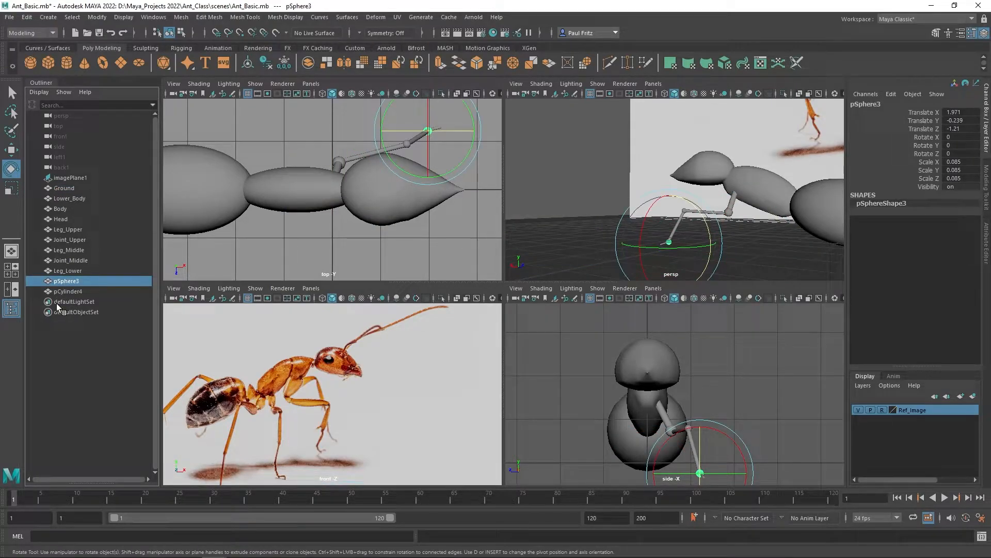
double_click(67, 282)
type("Joint_Lower")
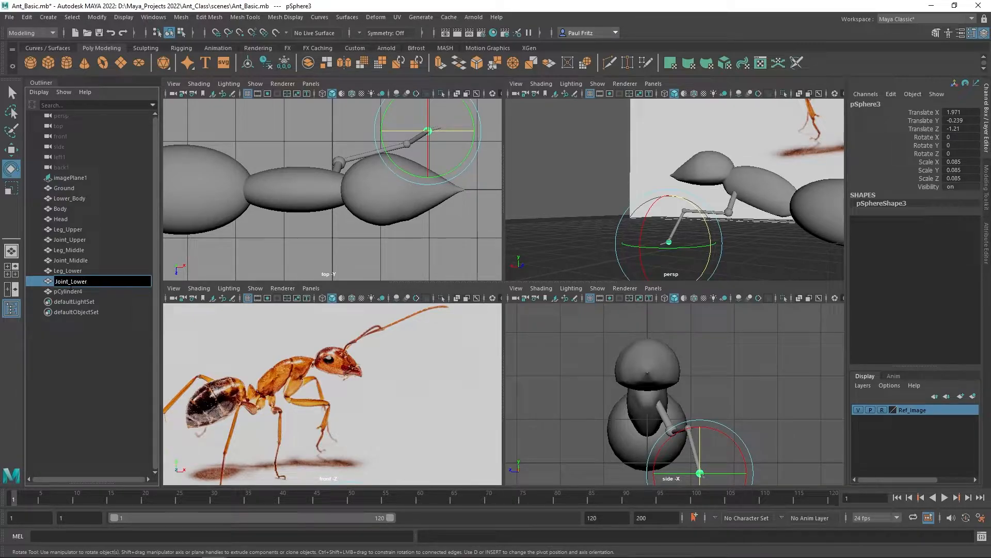
key("Return")
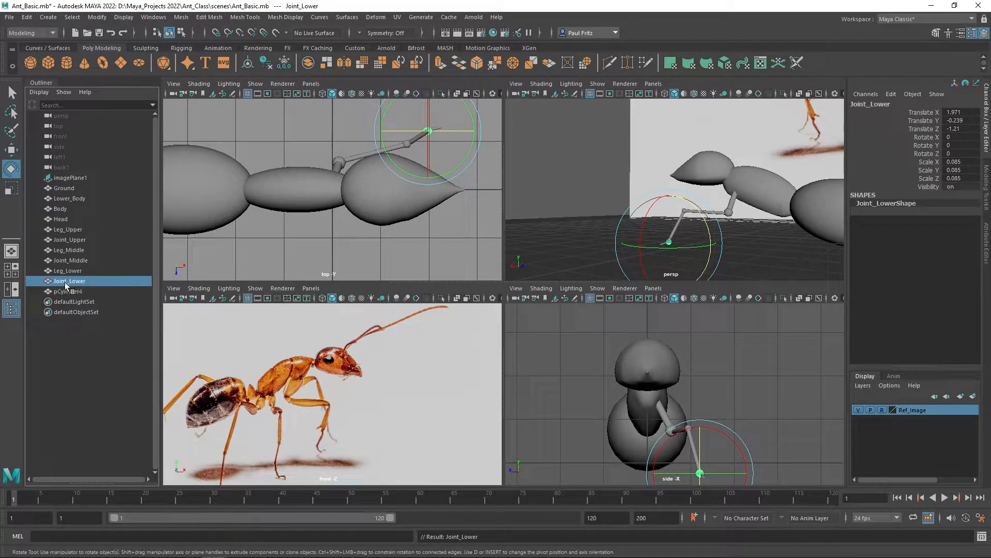
left_click(66, 292)
double_click(64, 292)
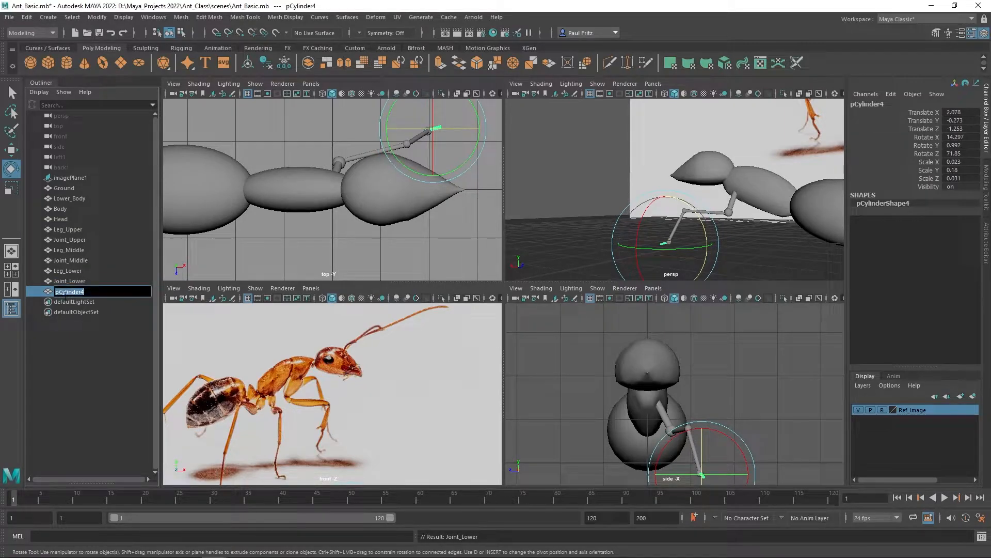
type("Foot")
key("Return")
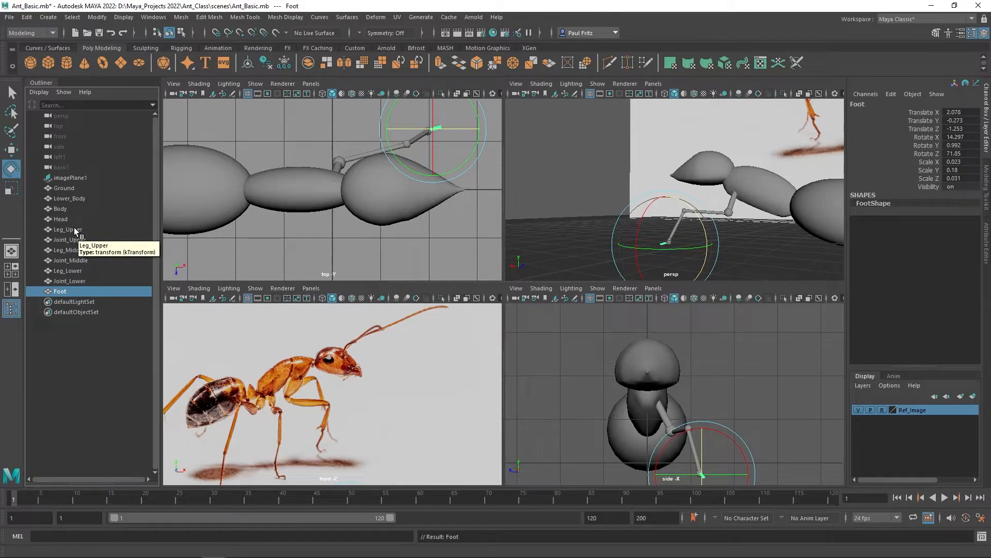
Create an empty group with nothing selected and name it Leg_Front_Left
left_click(568, 183)
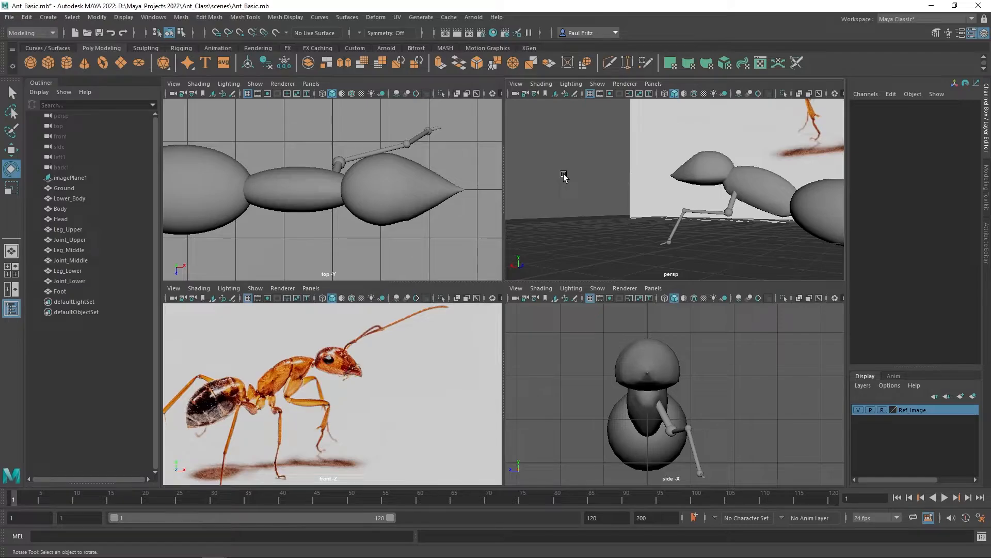
key("space")
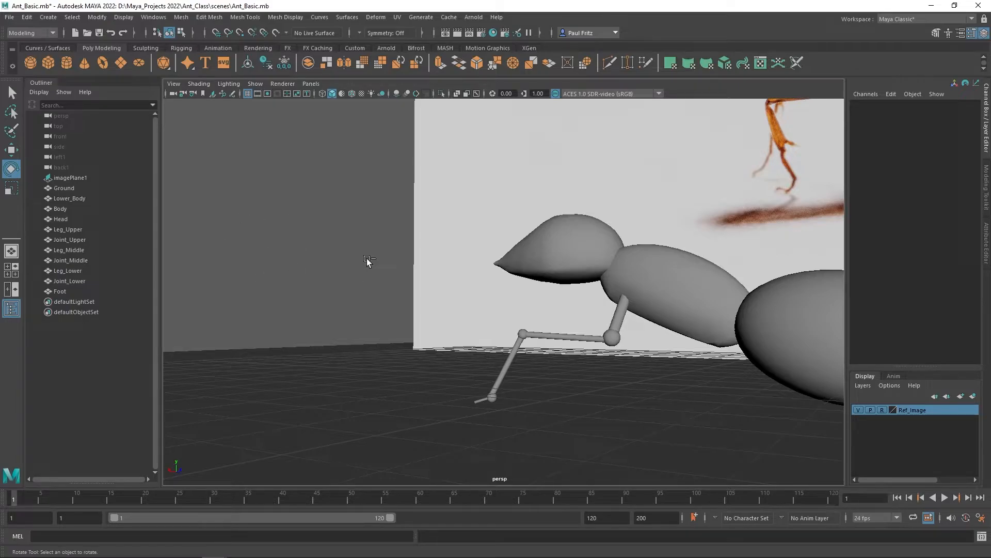
key("ctrl+g")
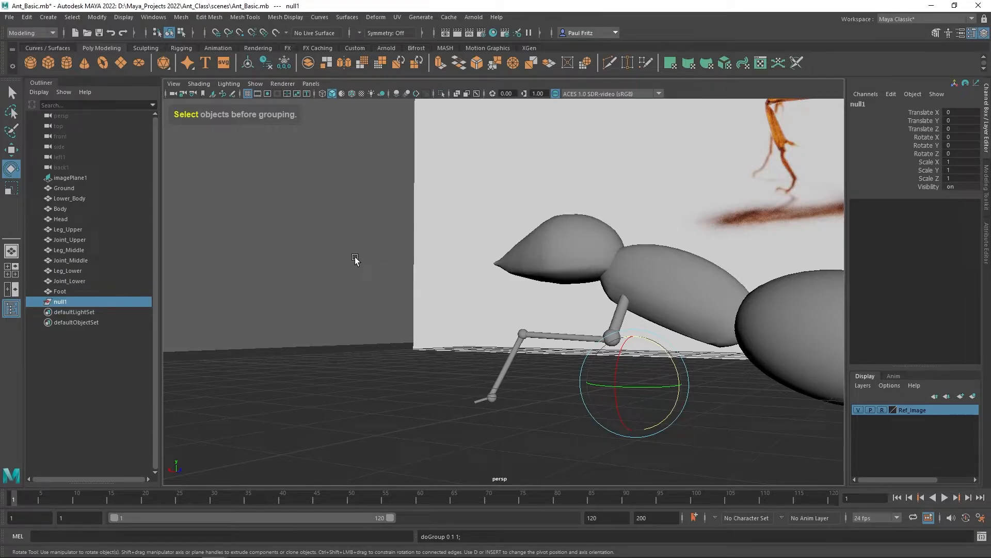
double_click(61, 303)
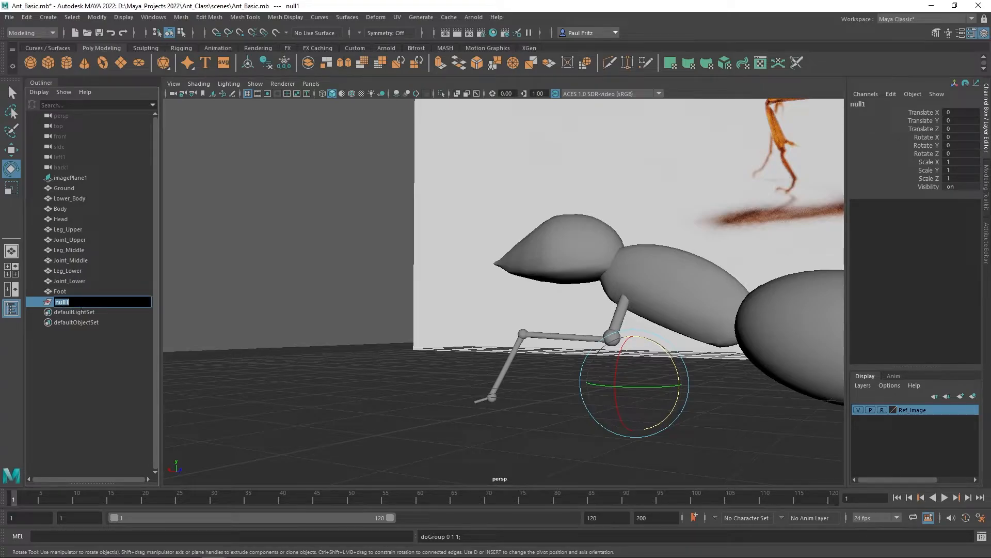
type("Le")
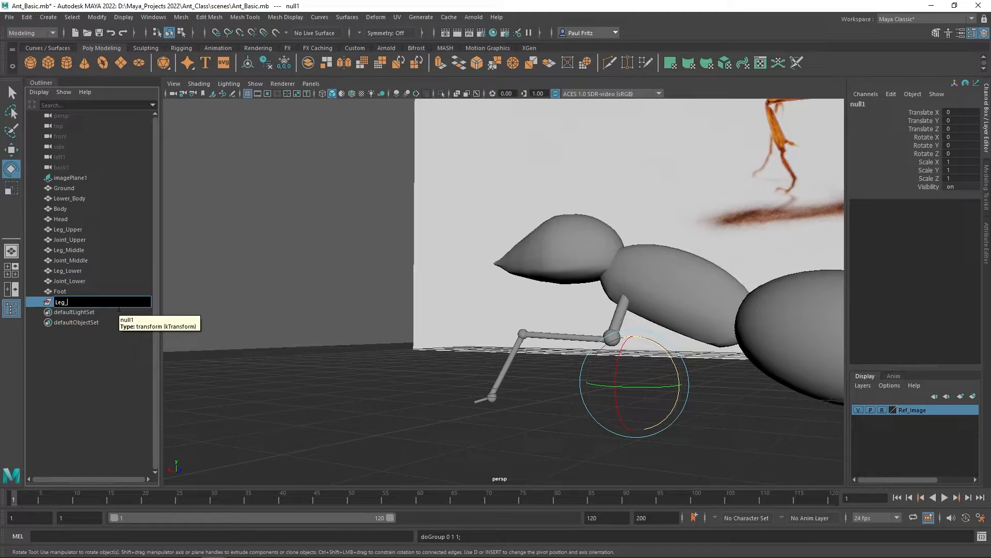
type("g_Fron")
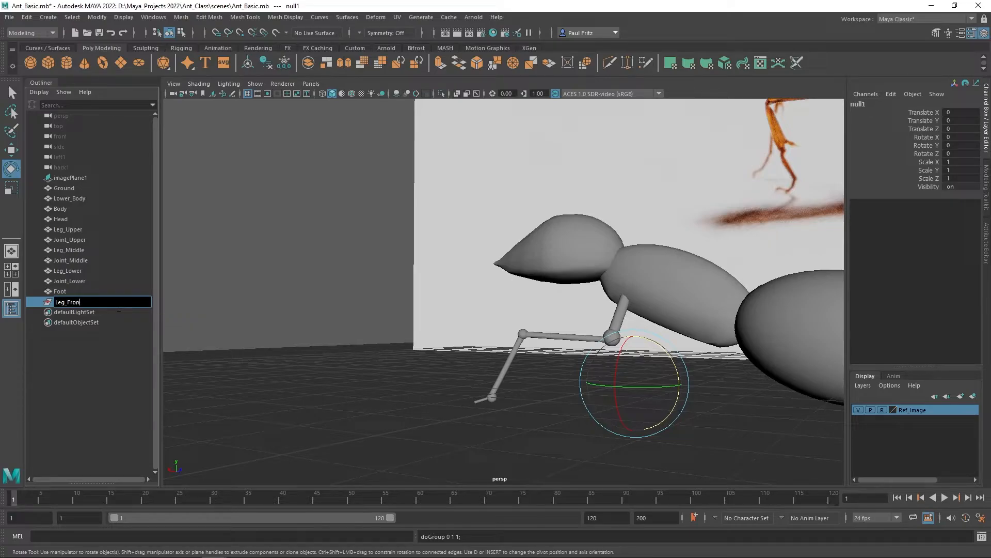
type("t_Left")
key("Return")
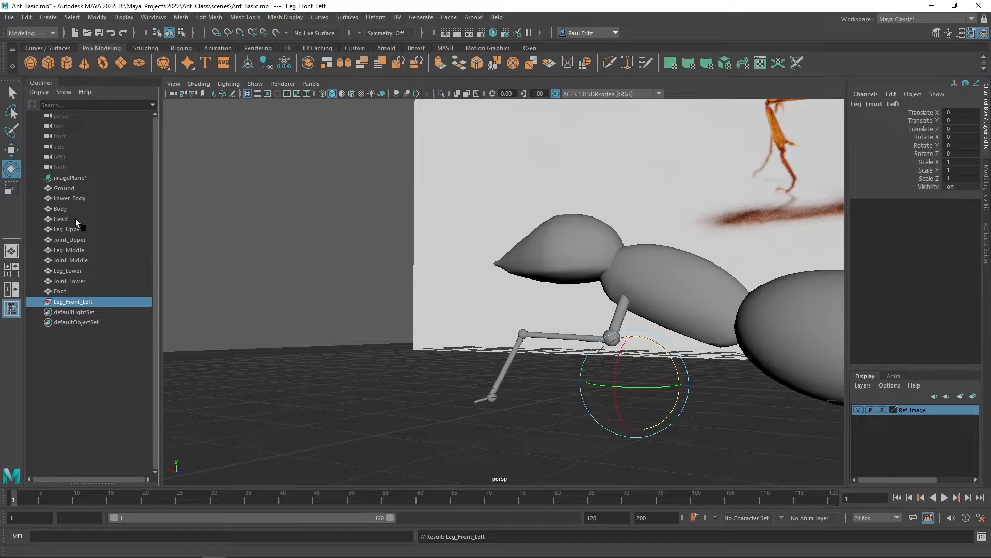
Move all leg parts from Leg_Upper through Foot into the Leg_Front_Left group and select the group
left_click(61, 230)
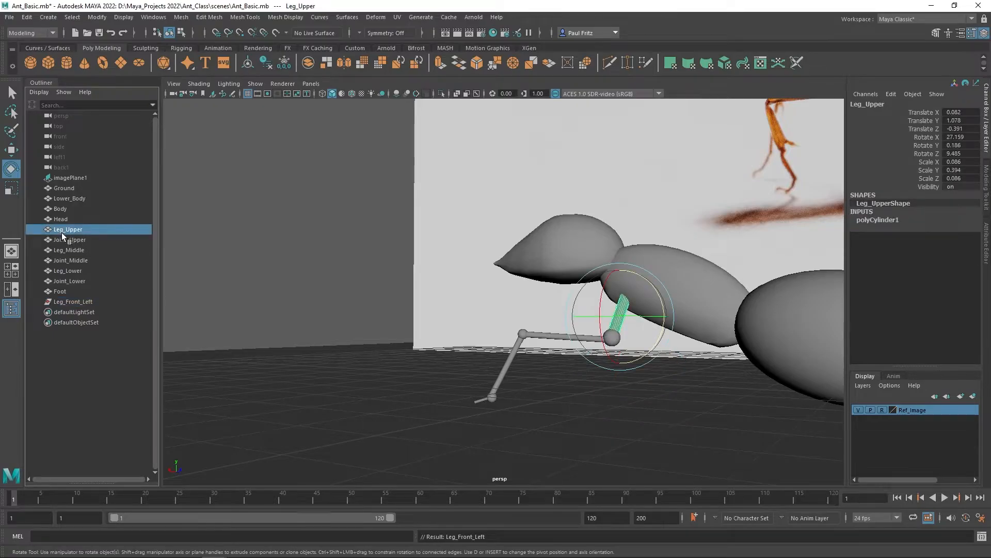
left_click(60, 291, "shift")
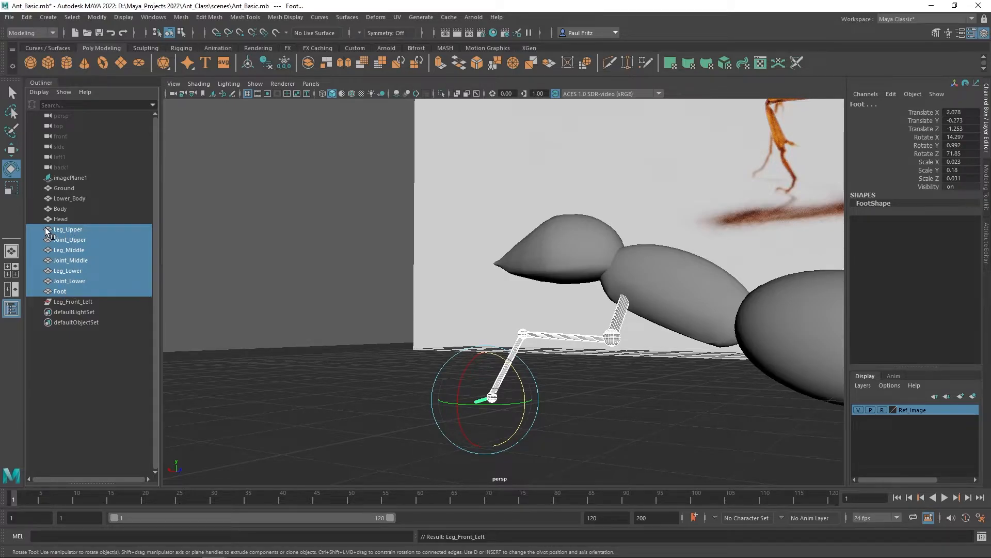
middle_click_drag(63, 243, 62, 300)
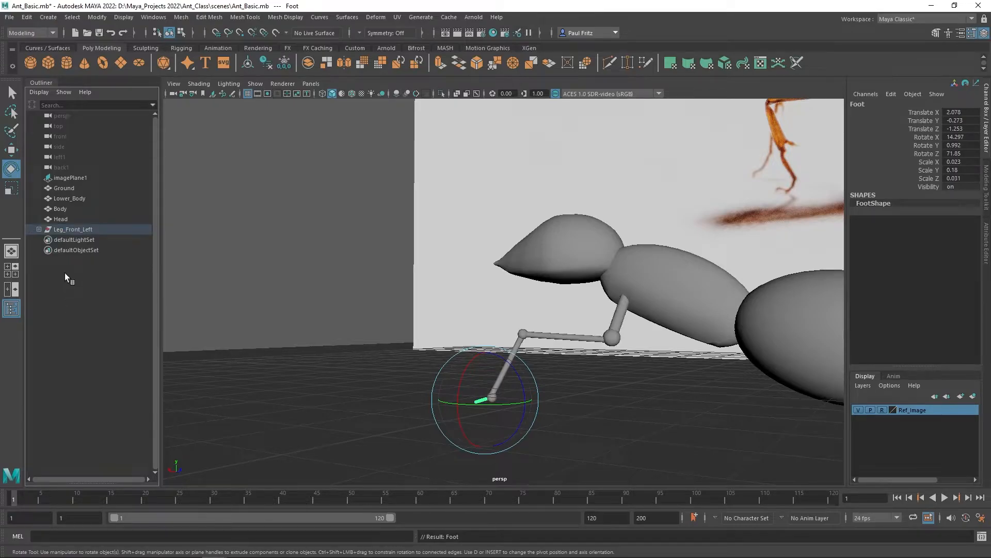
left_click(38, 228)
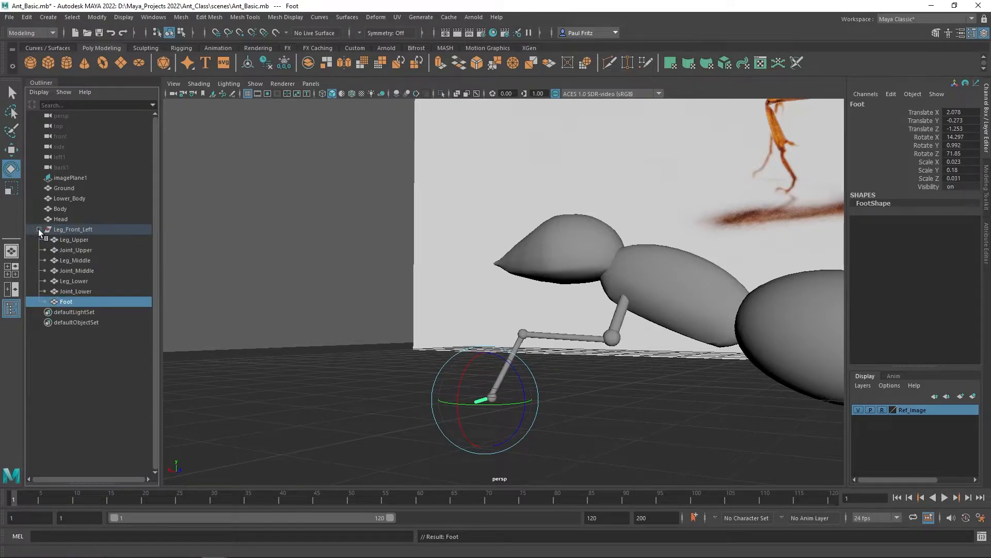
left_click(73, 230)
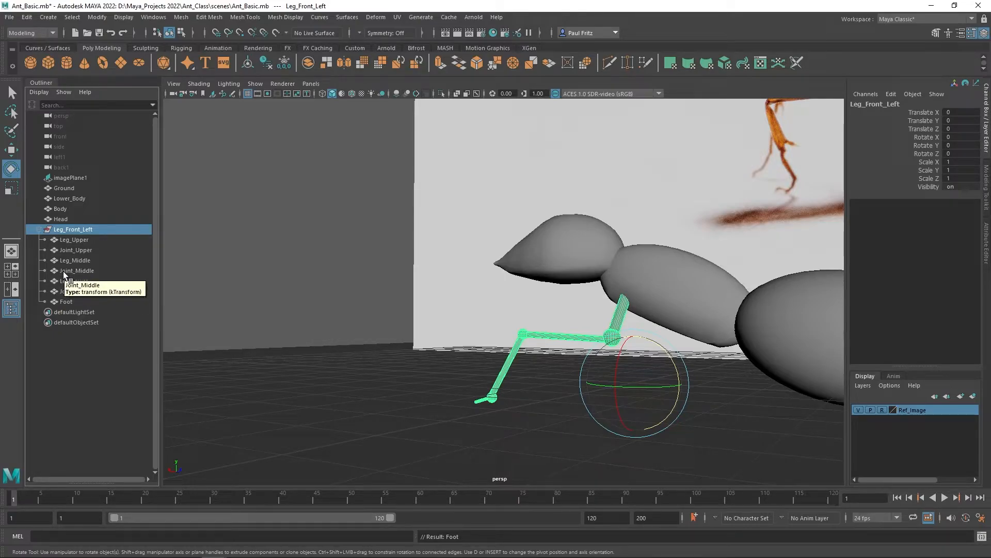
Parent Foot under Joint_Lower, and parent Joint_Lower under Leg_Lower
left_click(64, 302)
middle_click_drag(65, 304, 69, 292)
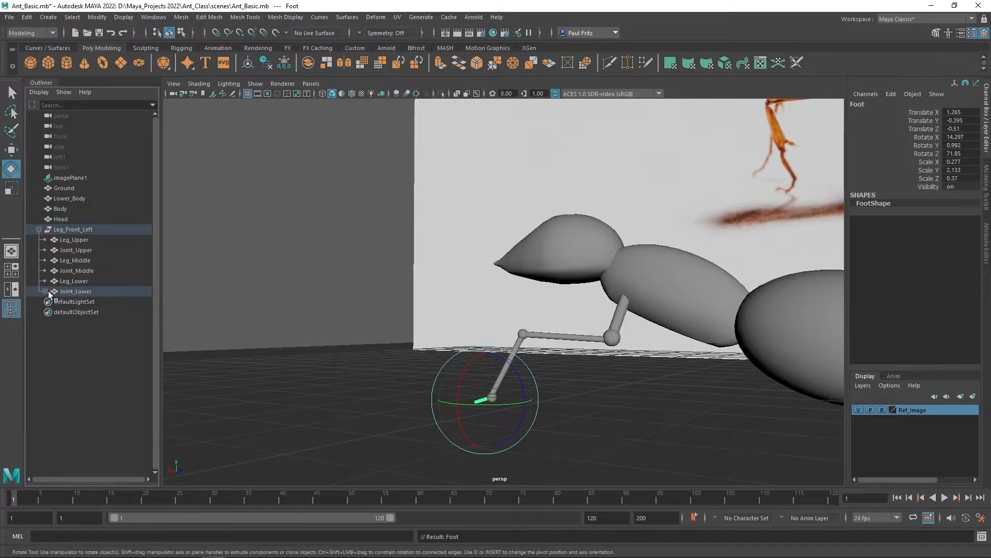
left_click(45, 291)
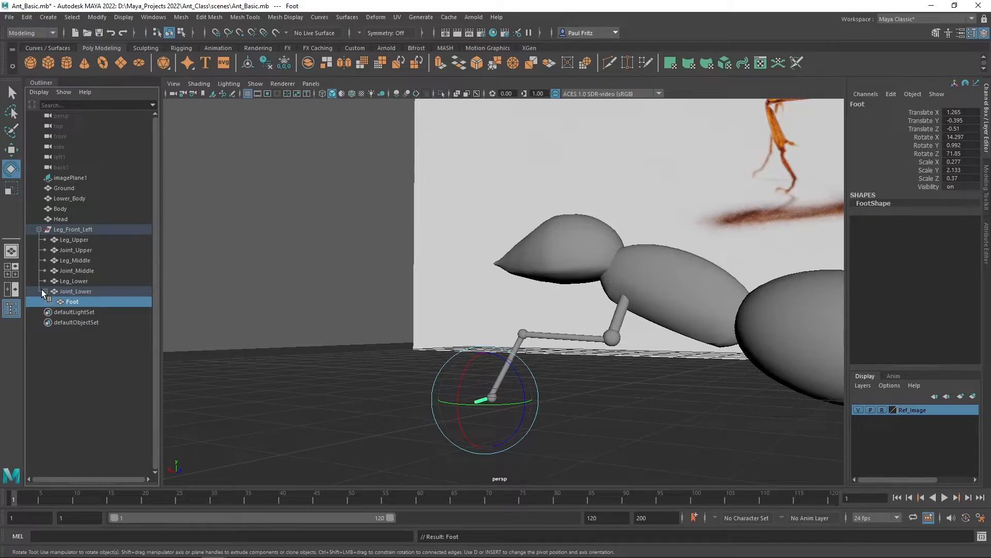
left_click(73, 292)
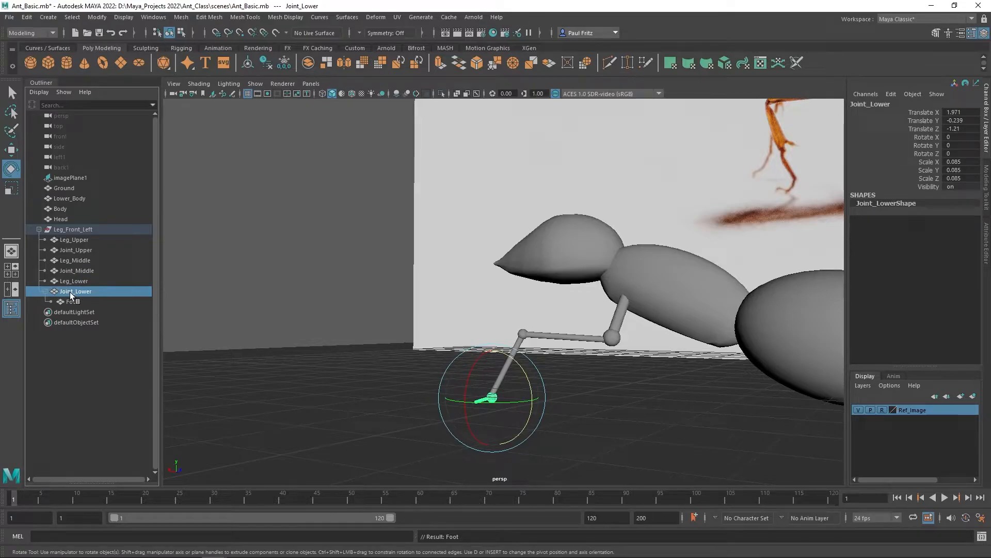
left_click_drag(69, 296, 68, 280)
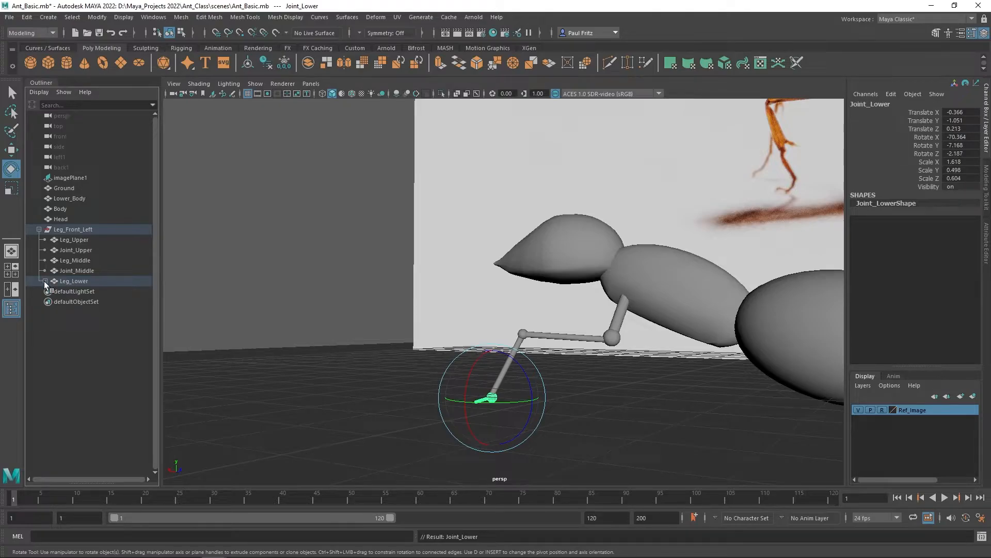
left_click(45, 281)
left_click_drag(73, 306, 81, 295)
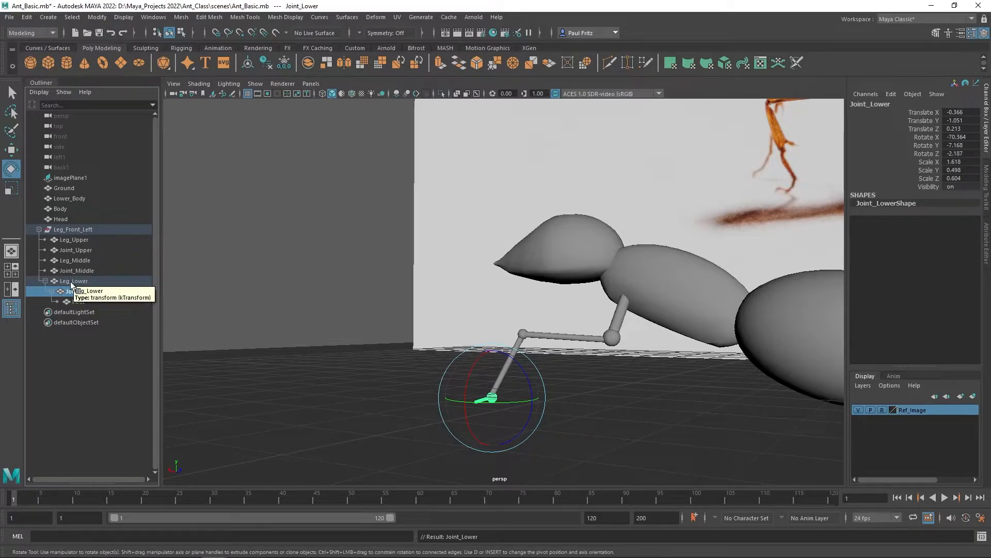
Parent Leg_Lower under Joint_Middle, and parent Joint_Middle under Leg_Middle
left_click(73, 282)
left_click_drag(71, 280, 72, 268)
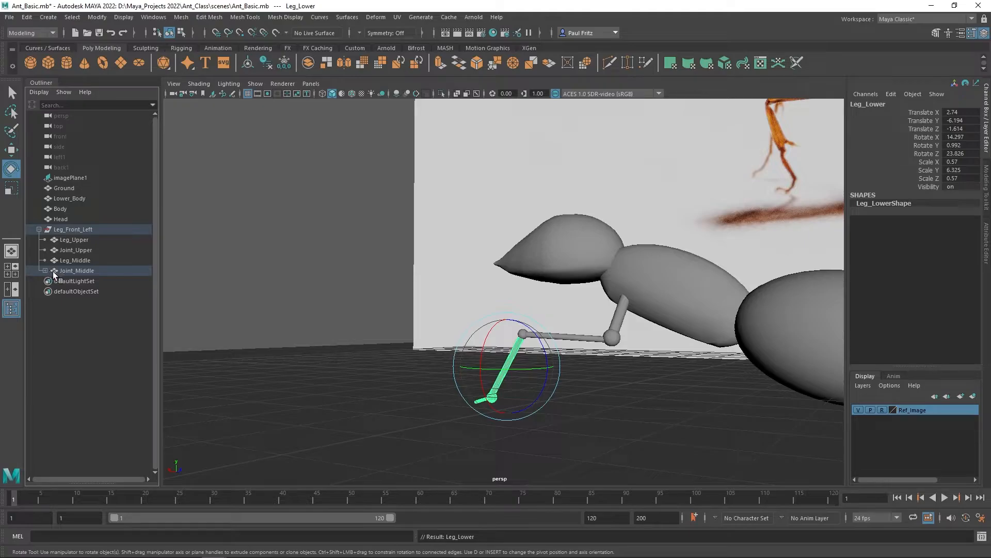
left_click(73, 270)
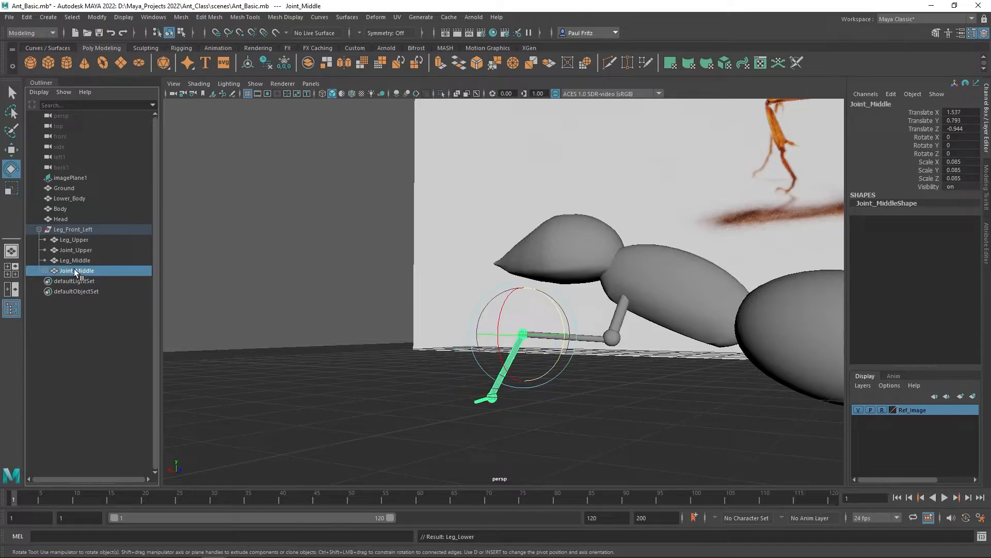
middle_click_drag(73, 268, 76, 259)
Parent Leg_Middle under Joint_Upper, and parent Joint_Upper under Leg_Upper
left_click(75, 261)
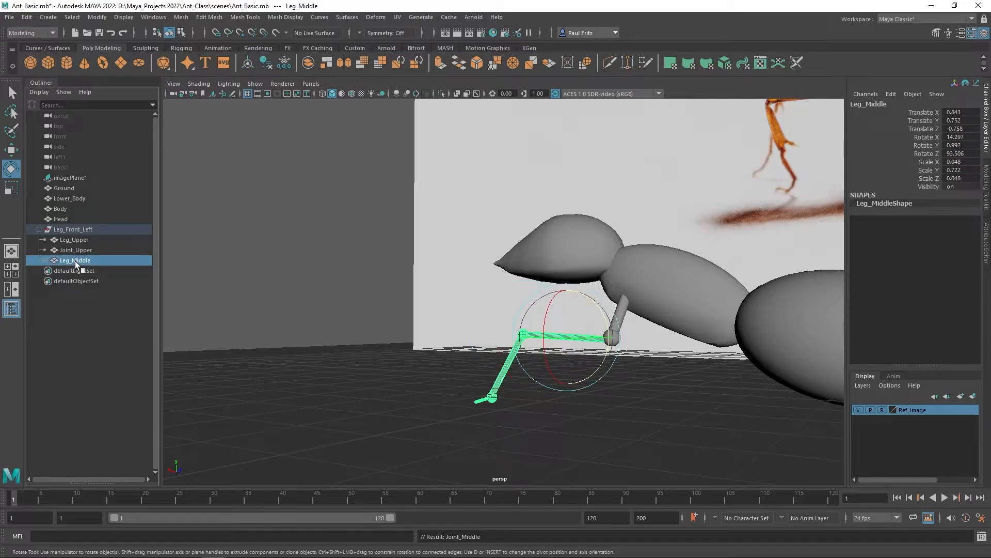
middle_click_drag(76, 260, 77, 240)
left_click(78, 250)
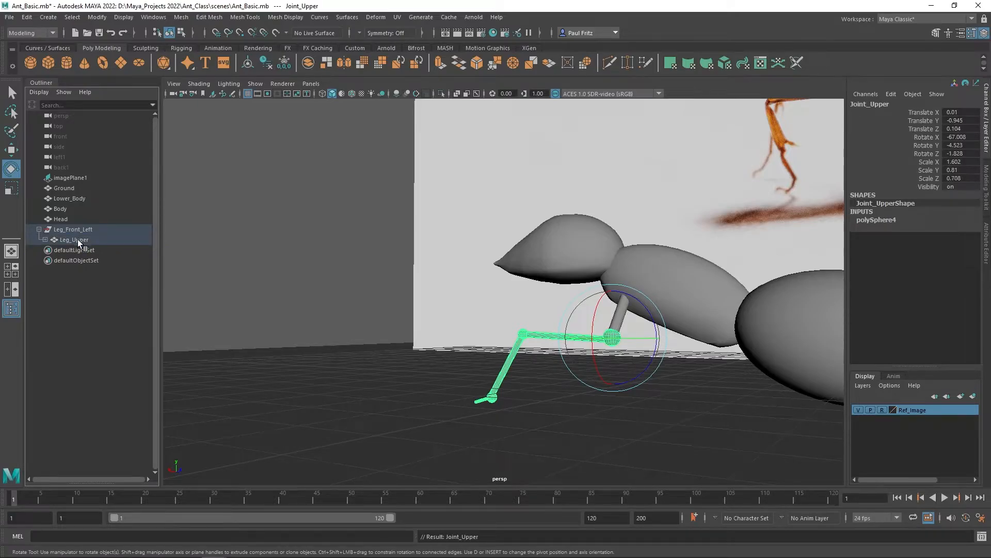
Expand the Leg_Upper hierarchy level by level down to Foot to check the parenting chain
left_click(45, 240)
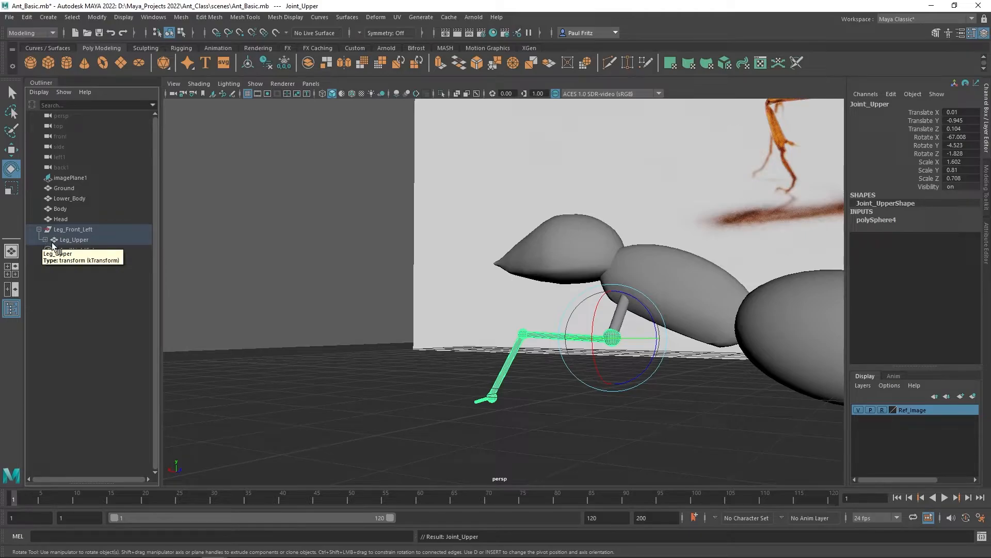
left_click(60, 241)
left_click(45, 239)
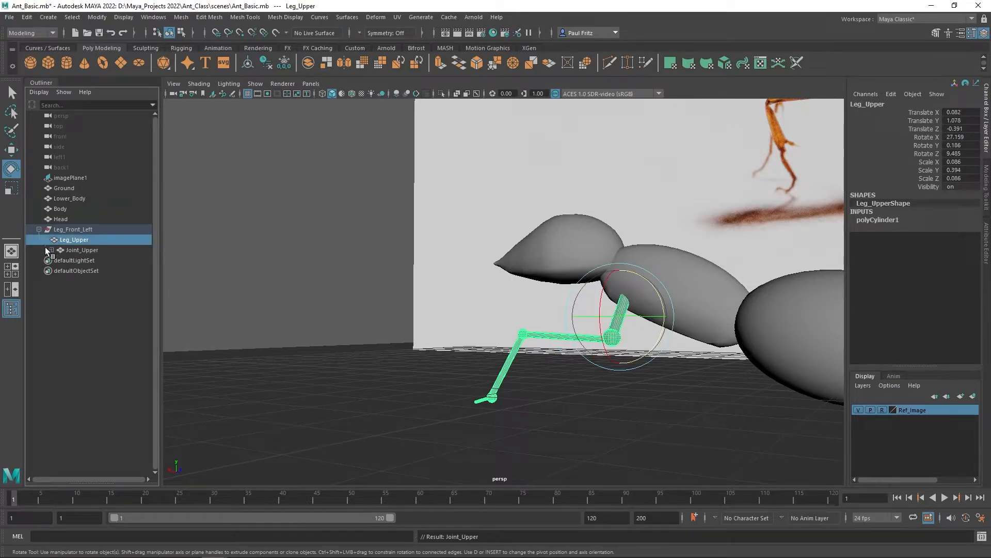
left_click(50, 250)
left_click(58, 260)
left_click(63, 271)
left_click(70, 281)
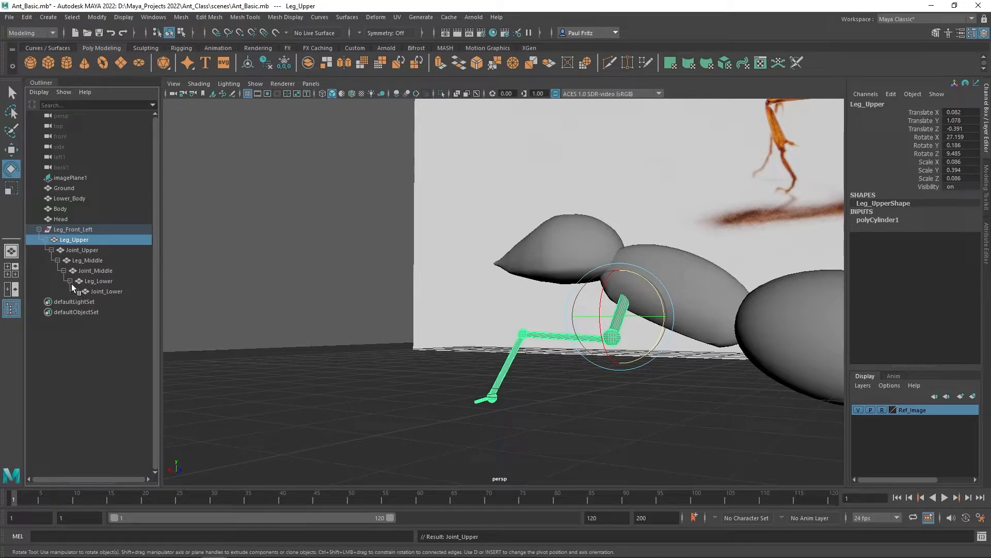
left_click(76, 292)
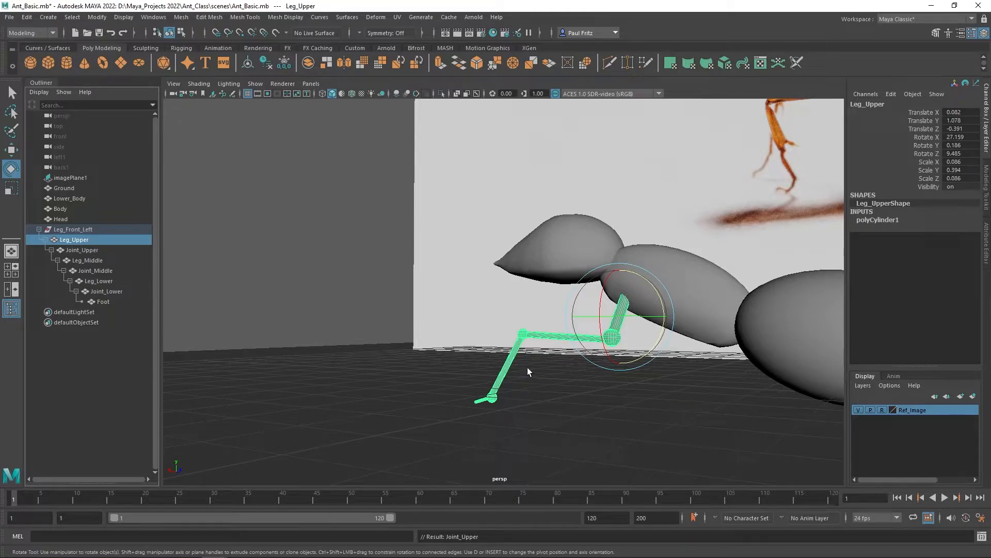
Rotate Joint_Upper with its child parts to about -62.3, 1.4 and -2.6 degrees in X, Y and Z
scroll(617, 331, "up", 2)
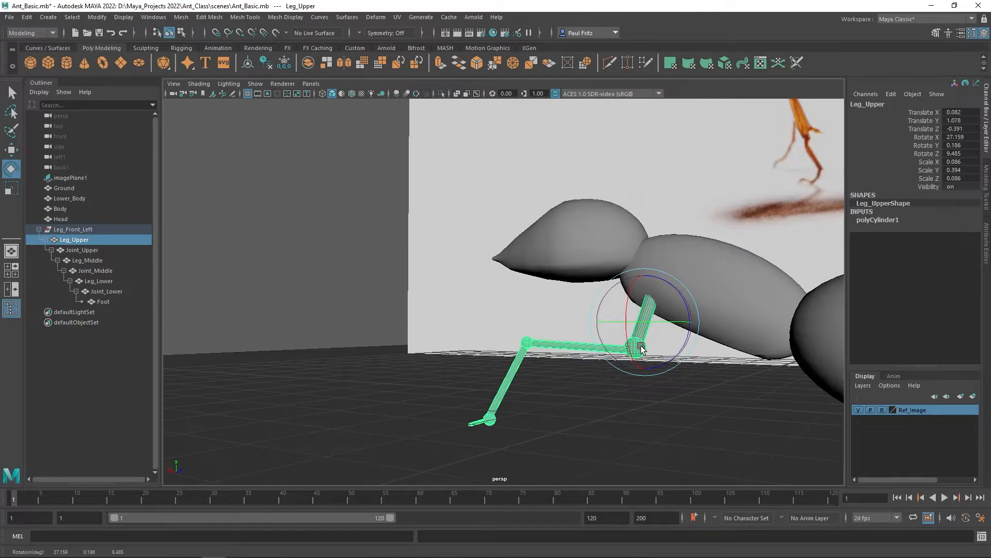
left_click(77, 250)
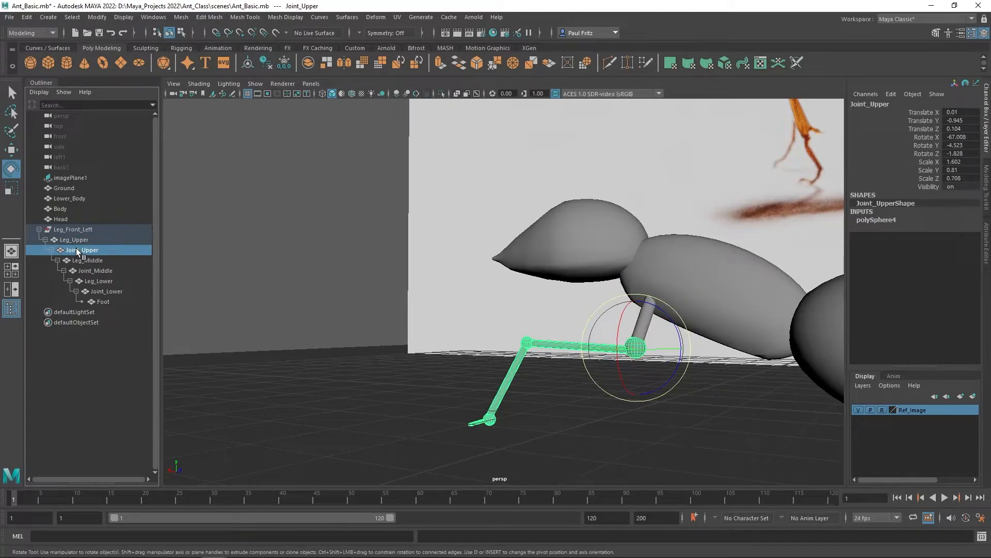
left_click_drag(501, 356, 545, 341, "alt")
left_click_drag(483, 342, 510, 328, "alt")
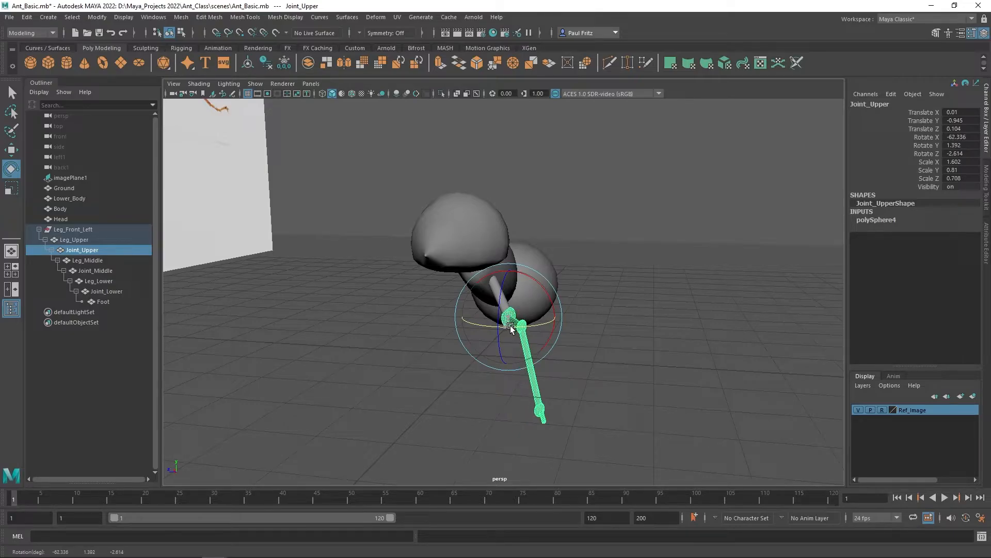
left_click_drag(469, 377, 382, 273, "alt")
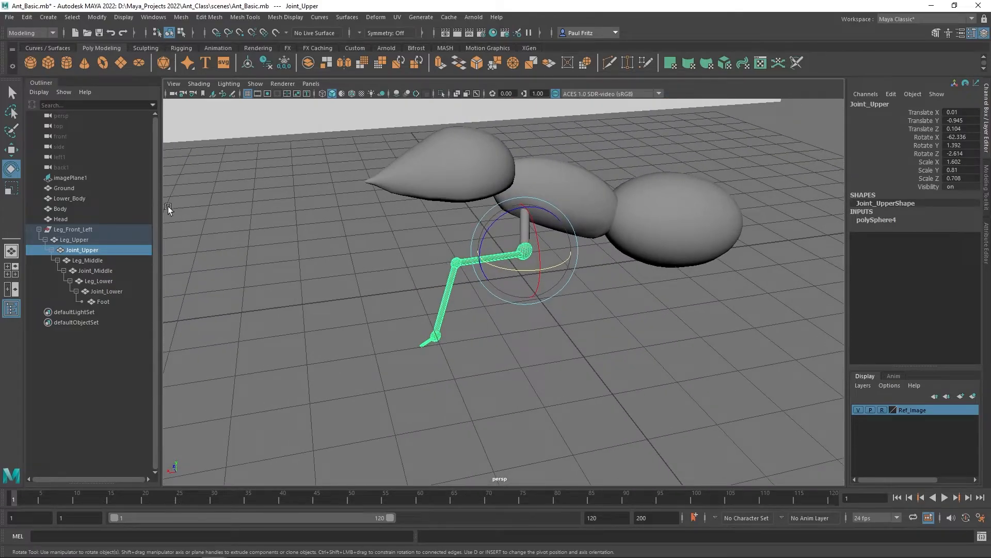
Duplicate the Leg_Front_Left group and move the copy outward along Z to about -1.22
left_click(69, 230)
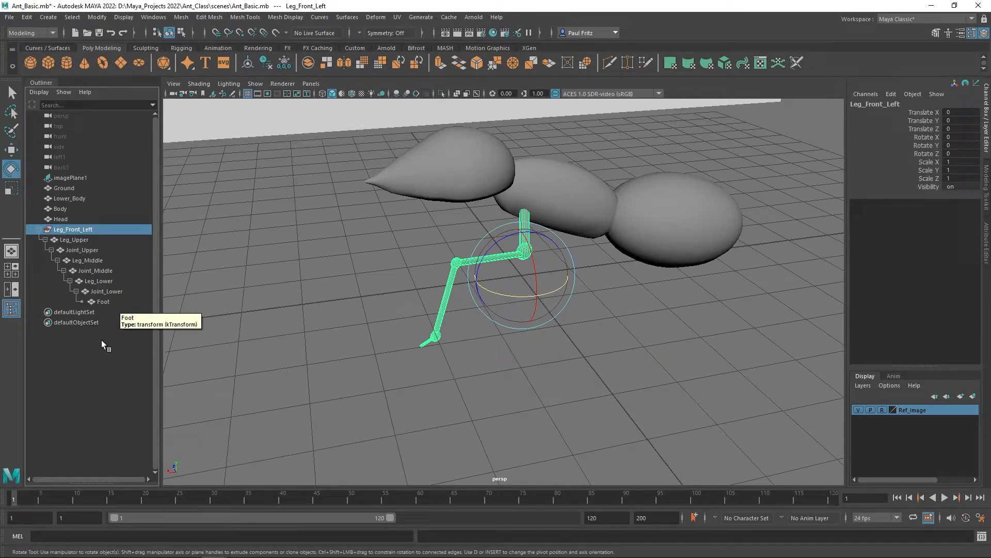
key("ctrl+d")
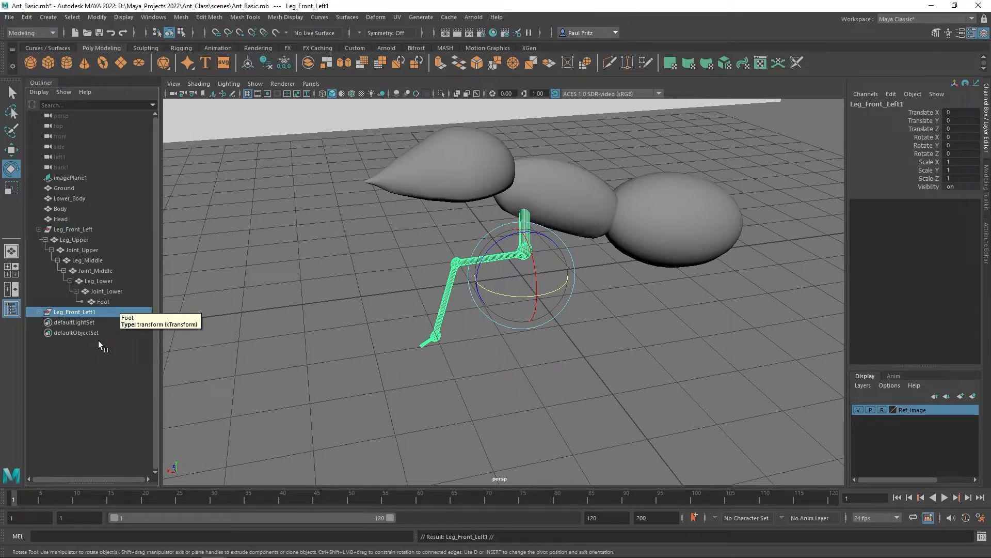
key("w")
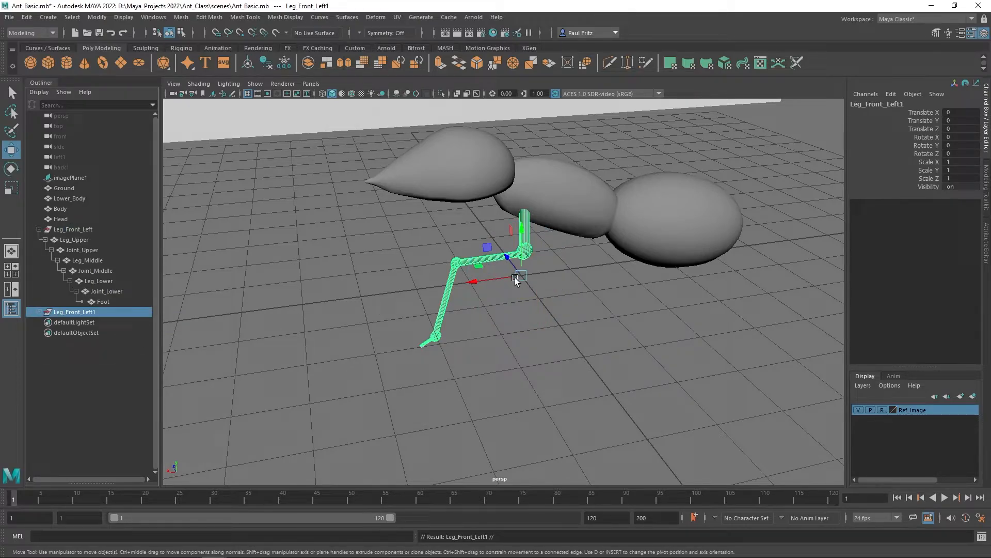
left_click_drag(505, 258, 535, 283)
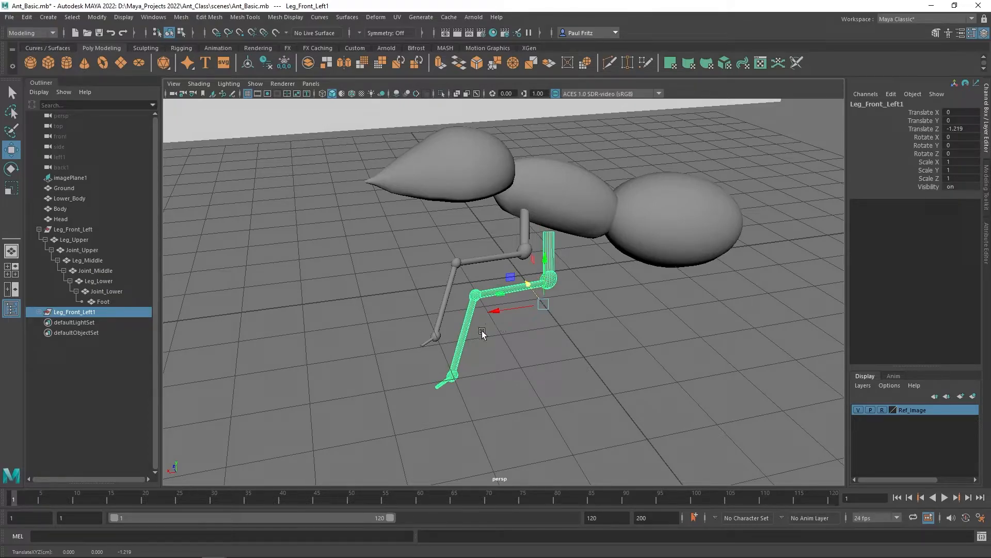
Rotate the duplicated leg group about the Y axis by about 33.8 degrees
left_click_drag(435, 333, 345, 341, "alt")
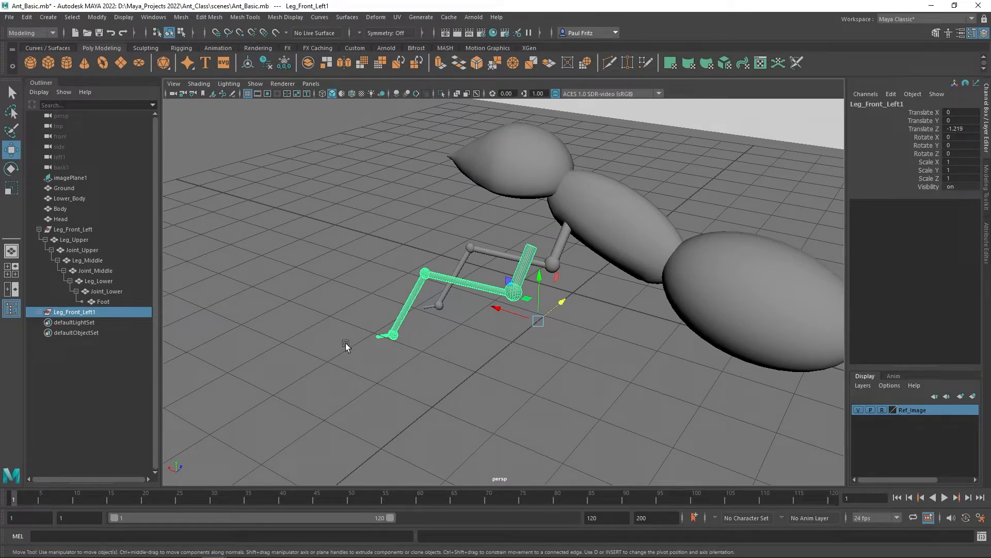
key("e")
left_click_drag(505, 341, 531, 339)
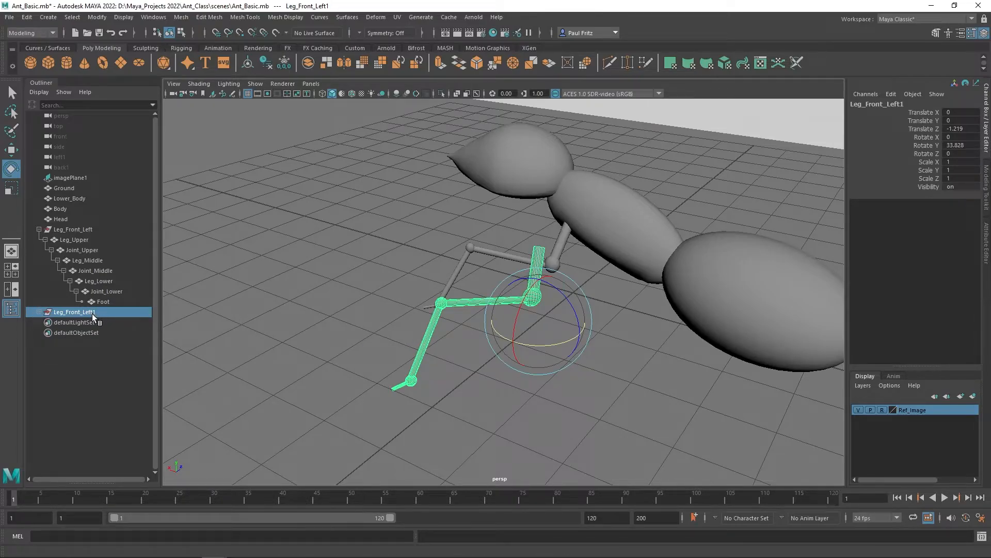
Move Leg_Upper of the duplicated Leg_Front_Left1 group to about 0.065, 1.174 and -0.582 in X, Y and Z
left_click_drag(238, 299, 392, 310, "alt")
key("w")
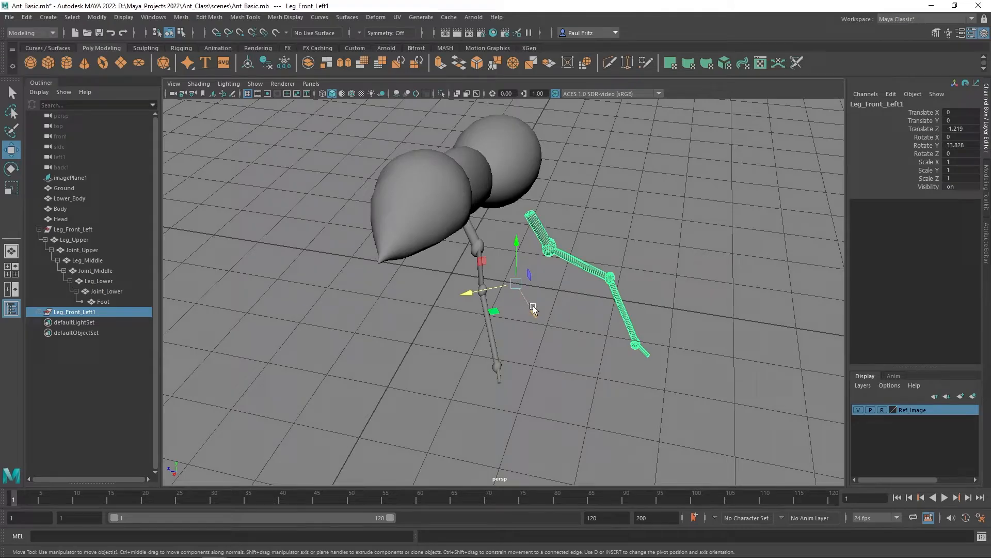
left_click(38, 312)
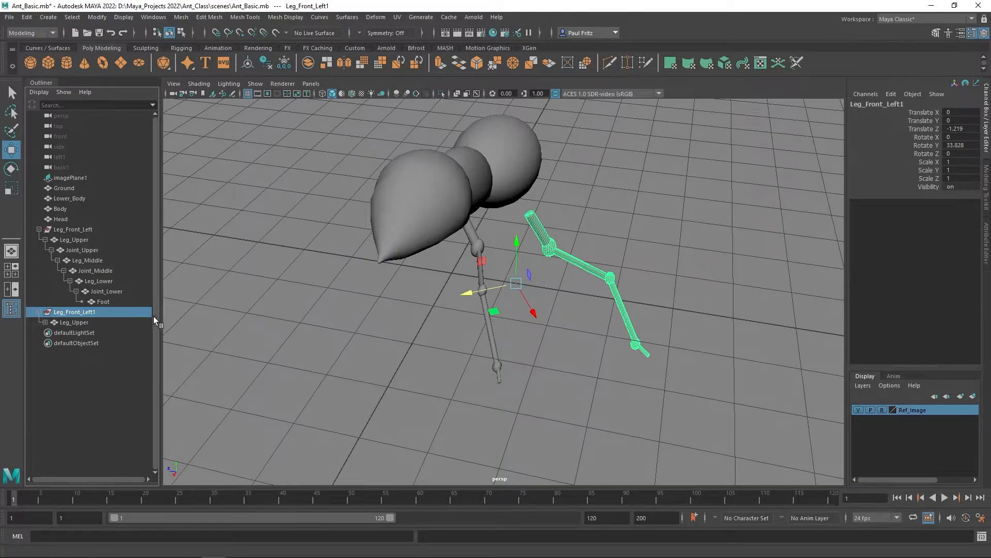
left_click(72, 323)
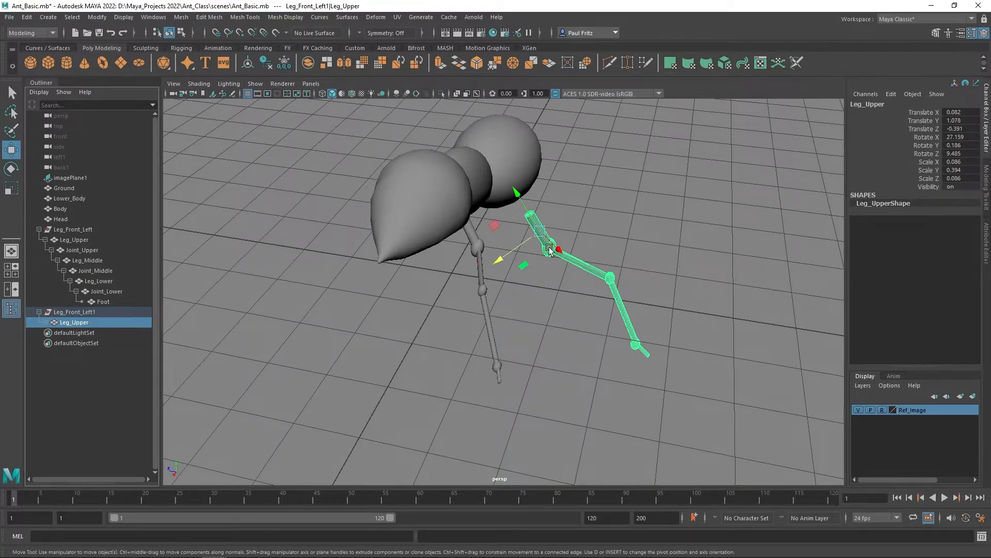
mouse_move(574, 293)
left_mouse_down("alt")
mouse_move(553, 303)
mouse_move(460, 305)
mouse_move(566, 293)
left_mouse_up("alt")
left_click_drag(527, 249, 537, 250)
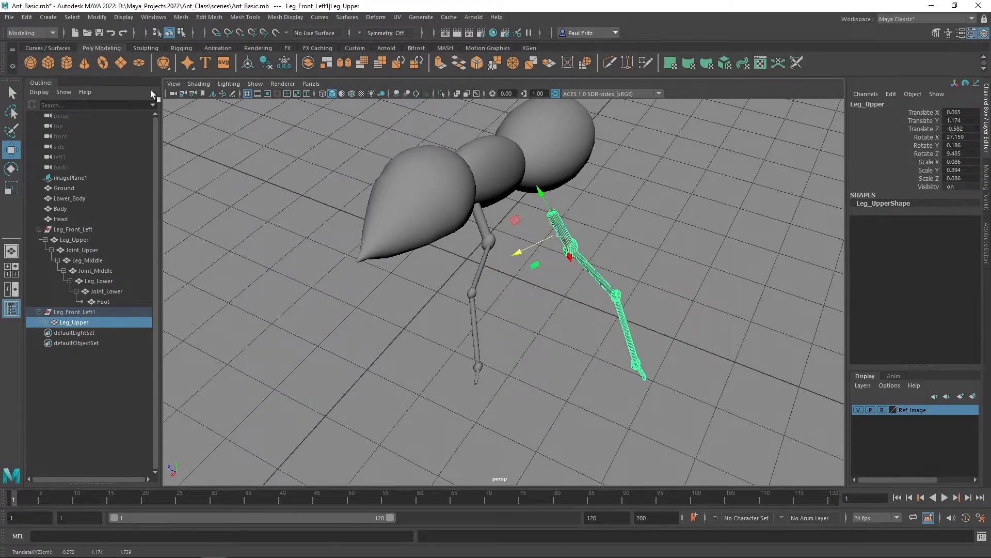
Set the Move tool's axis orientation to World and move the duplicate's Leg_Upper toward the body to about -0.769, 1.174, 0.174
double_click(11, 150)
left_click_drag(57, 105, 125, 97)
left_click(155, 171)
left_click(154, 171)
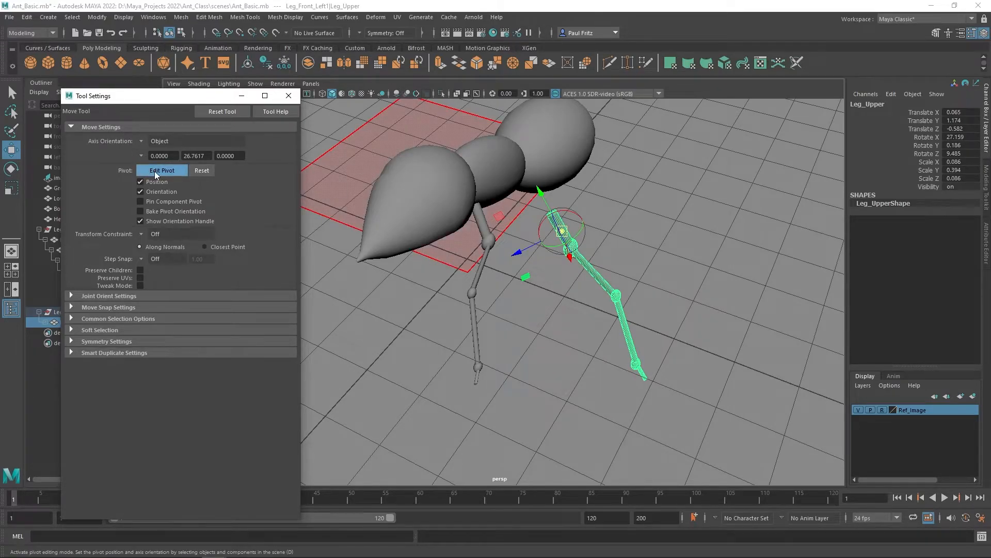
left_click(142, 141)
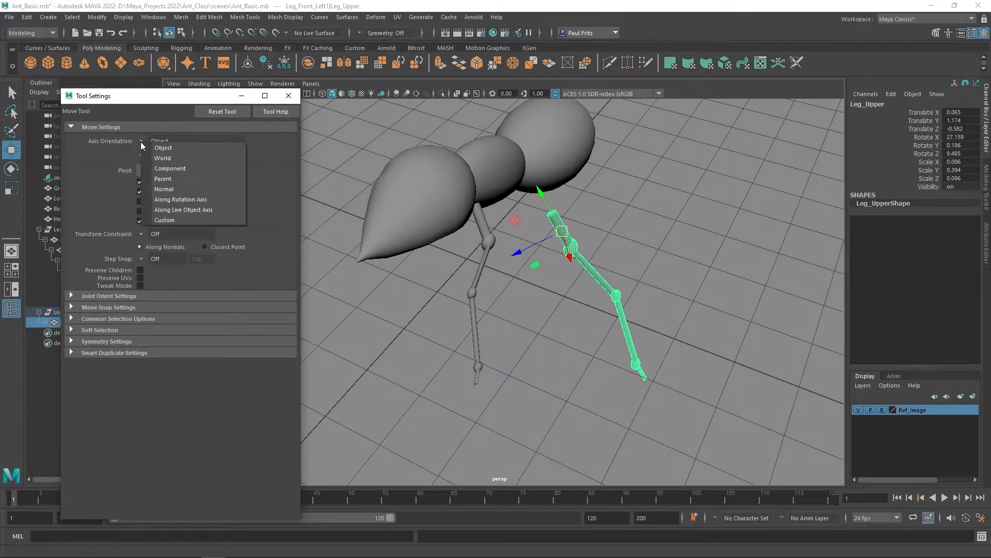
left_click(157, 159)
left_click_drag(528, 220, 472, 202)
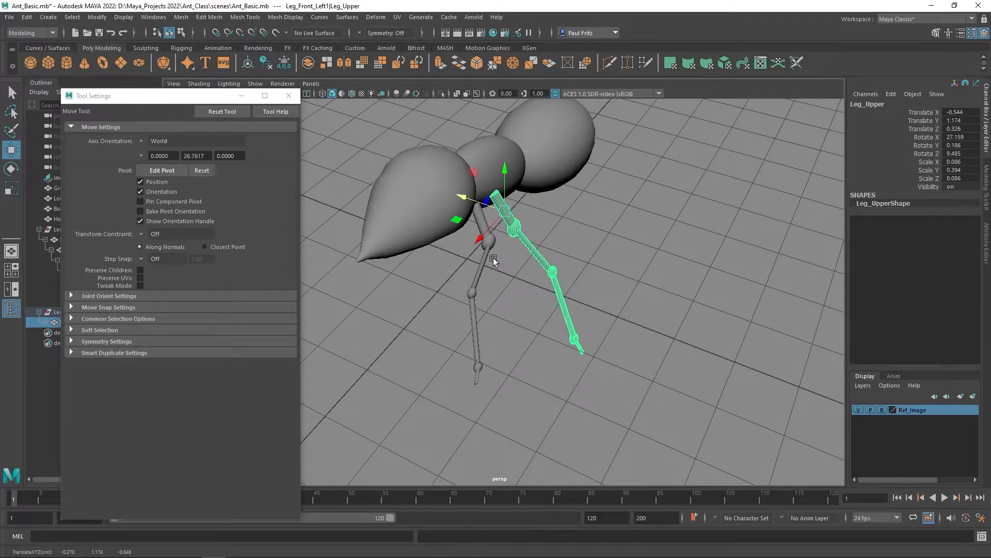
left_click_drag(439, 282, 534, 232, "alt")
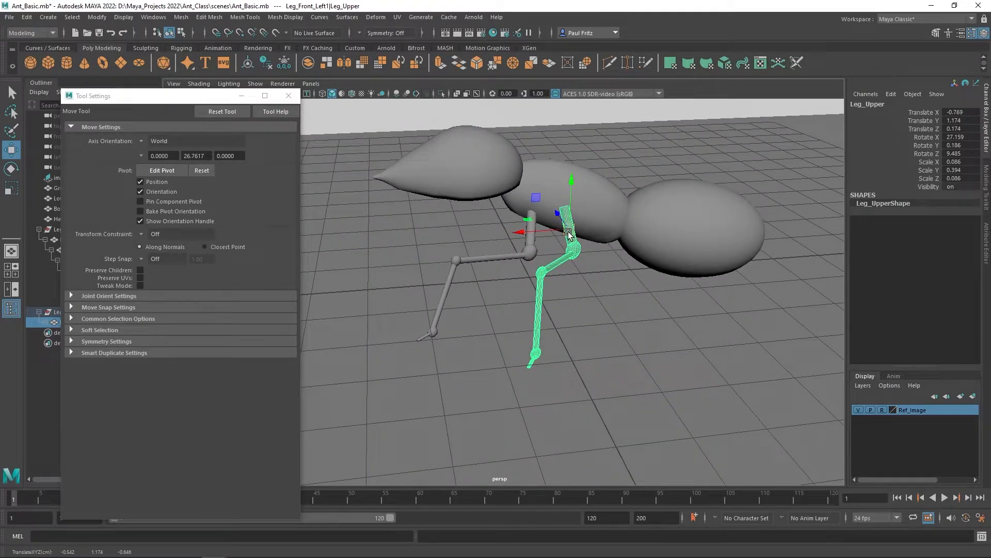
Rotate the duplicate's Leg_Upper with its child parts to about 19.8, 27.4 and 21.7 degrees in X, Y and Z
key("e")
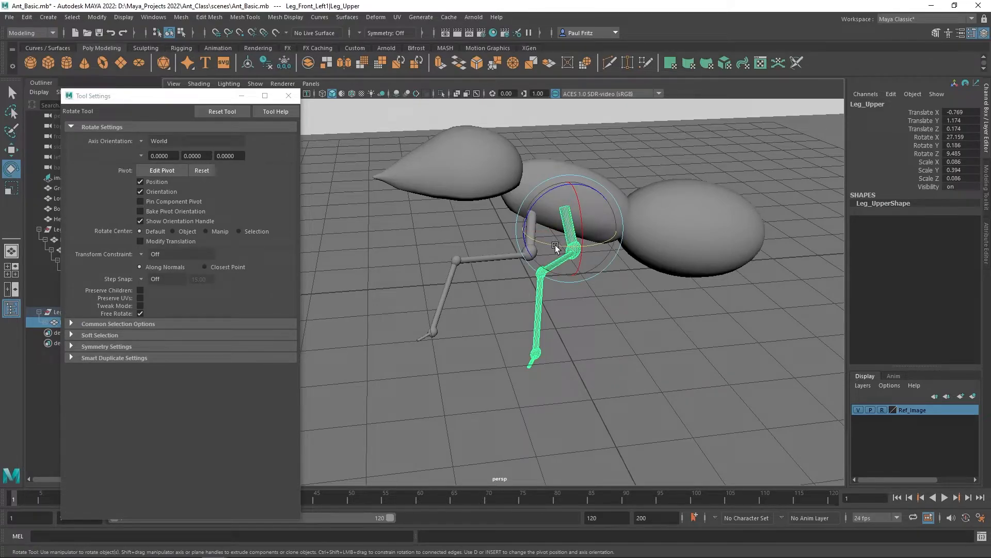
left_click_drag(556, 247, 586, 243)
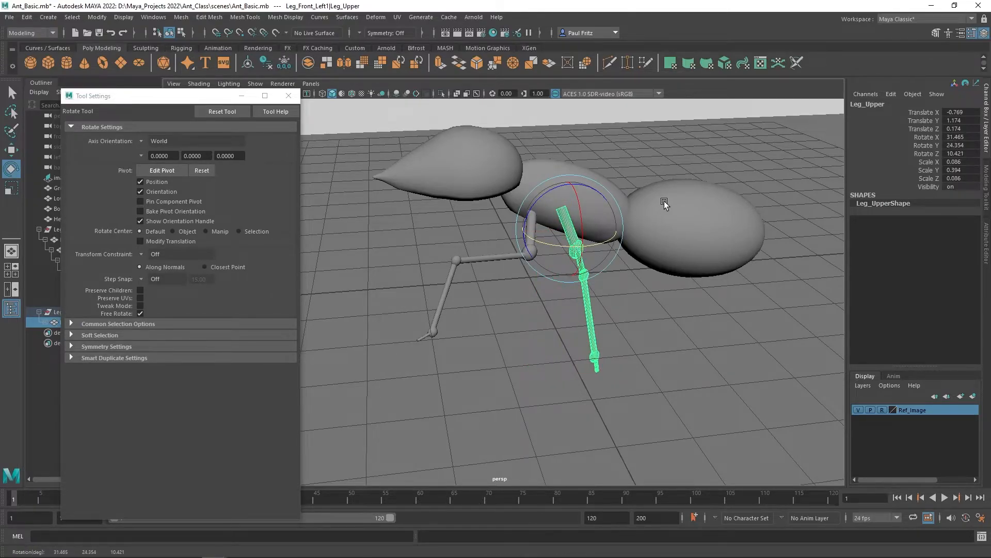
left_click_drag(627, 287, 575, 283, "alt")
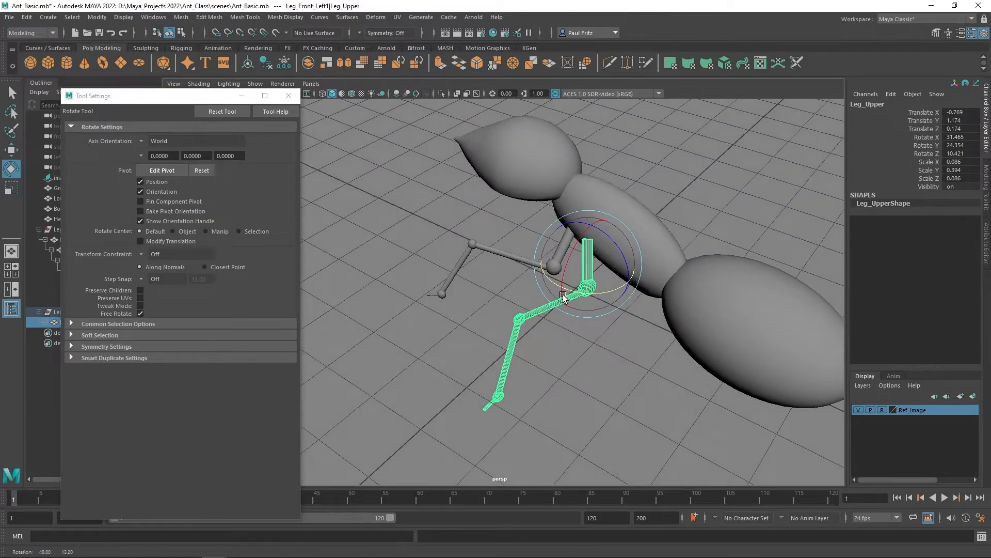
left_click_drag(613, 246, 592, 250)
left_click_drag(375, 312, 488, 287, "alt")
Lower the duplicate's Leg_Upper and bring it in to the body at about -0.885, 0.917, 0.347, and clear the tool settings from view
key("w")
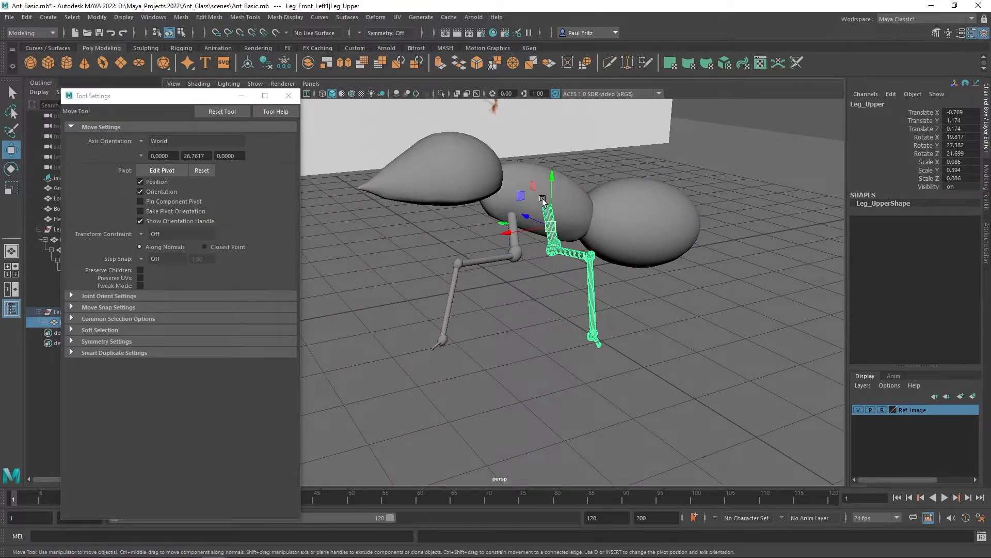
left_click_drag(552, 180, 520, 232)
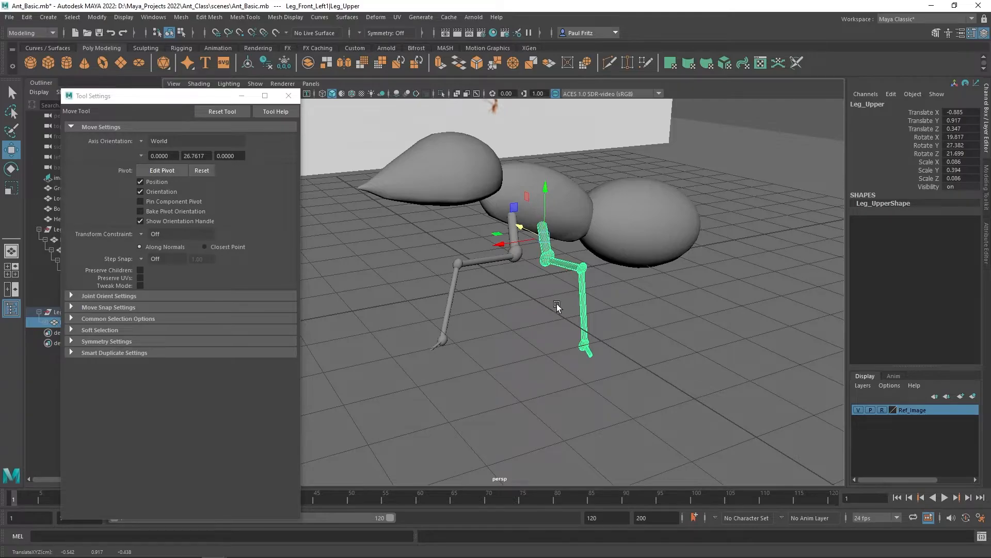
mouse_move(531, 342)
left_mouse_down("alt")
mouse_move(487, 330)
mouse_move(471, 343)
mouse_move(430, 334)
mouse_move(501, 339)
mouse_move(525, 354)
mouse_move(550, 338)
mouse_move(513, 335)
left_mouse_up("alt")
left_click_drag(213, 97, 0, 98)
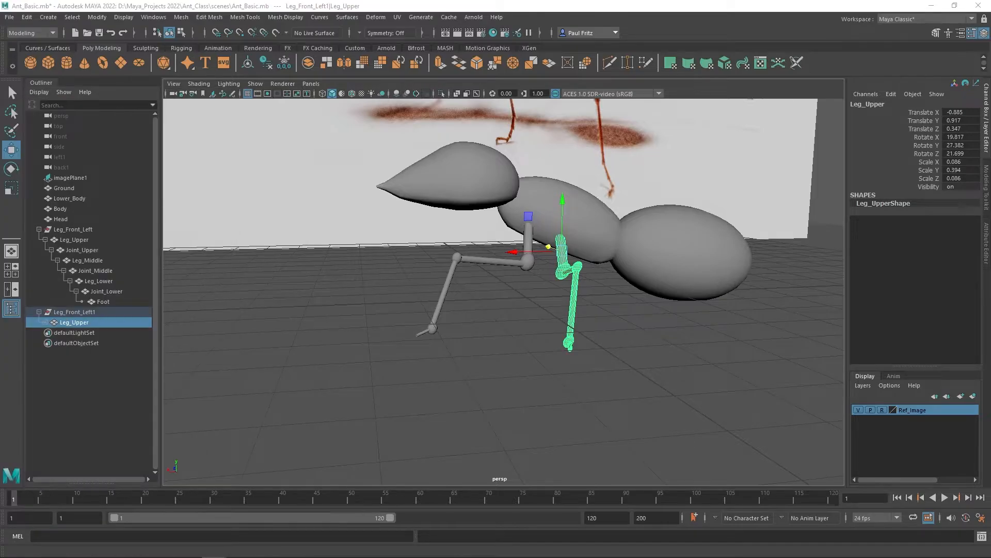
Rename the duplicated leg group Leg_Middle_Left
double_click(75, 312)
left_click(103, 312)
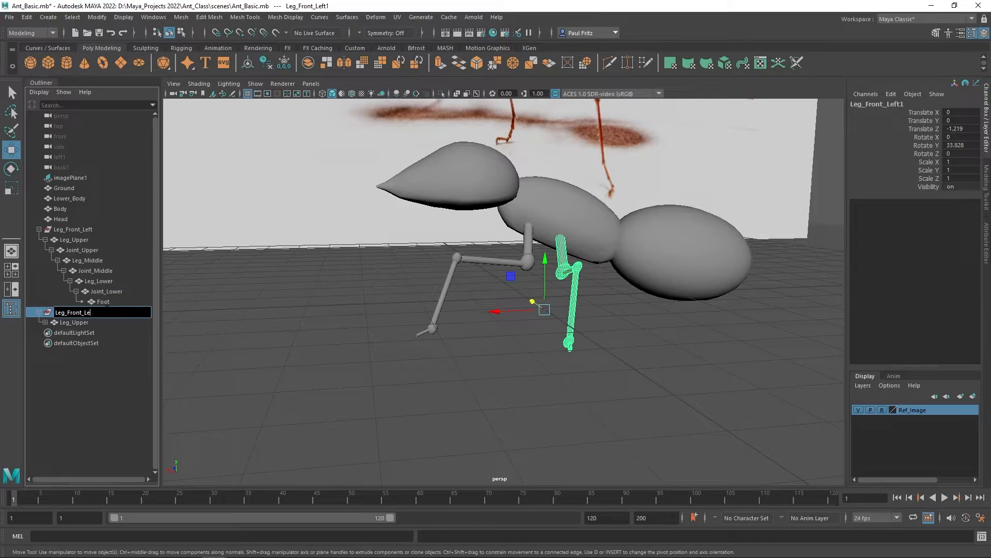
key("BackSpace")
key("BackSpace")
key("BackSpace")
key("Return")
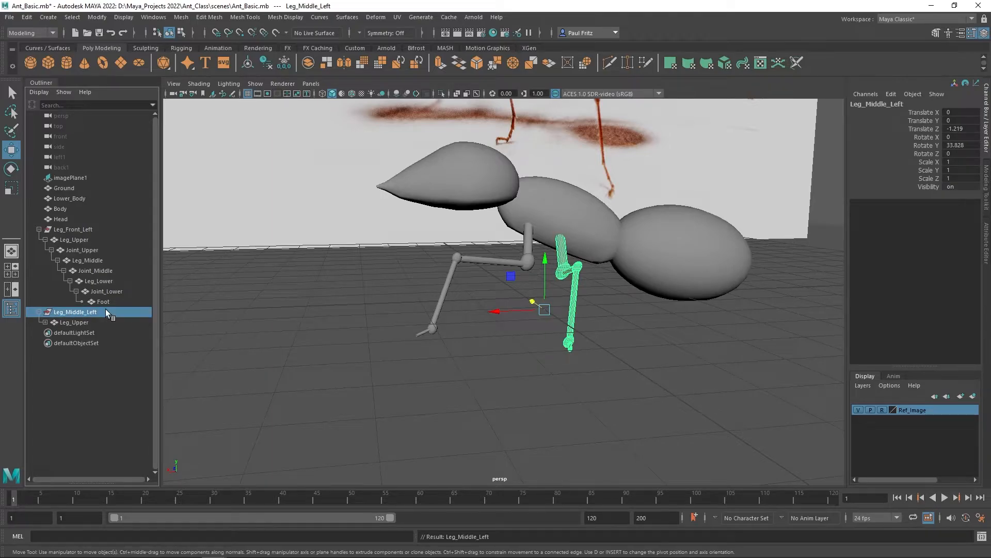
Expand the Leg_Middle_Left hierarchy from Leg_Upper down to Foot
left_click(45, 322)
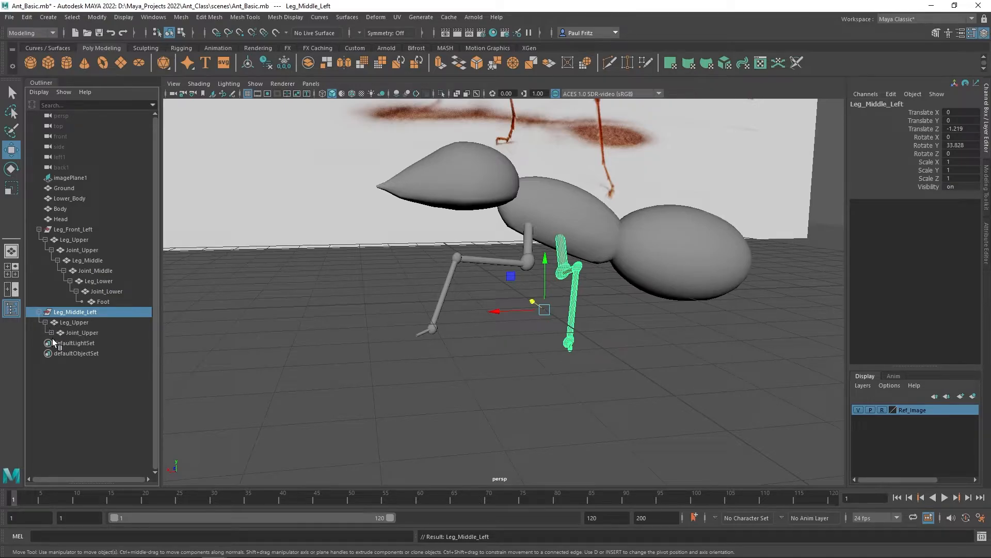
left_click(51, 333)
left_click(57, 343)
left_click(64, 353)
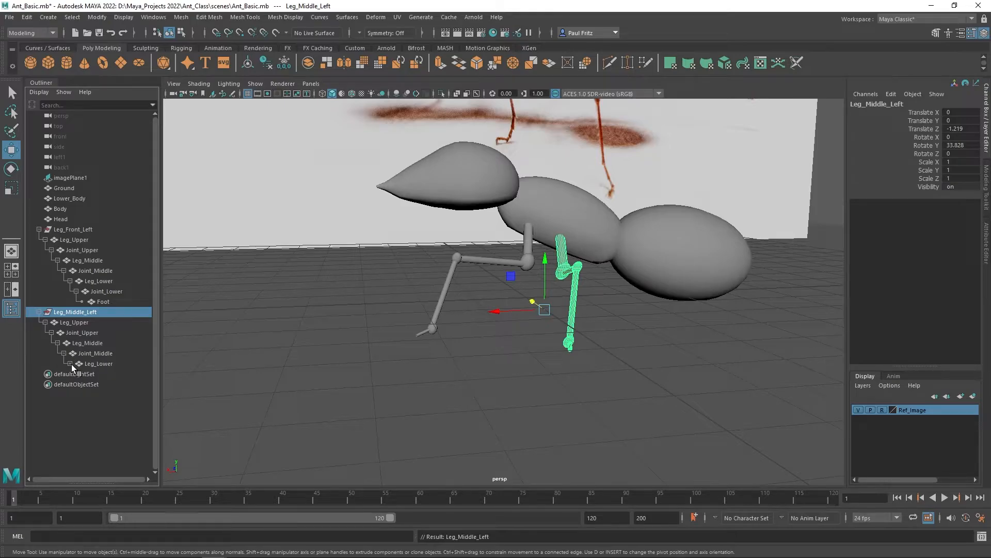
left_click(69, 363)
left_click(76, 373)
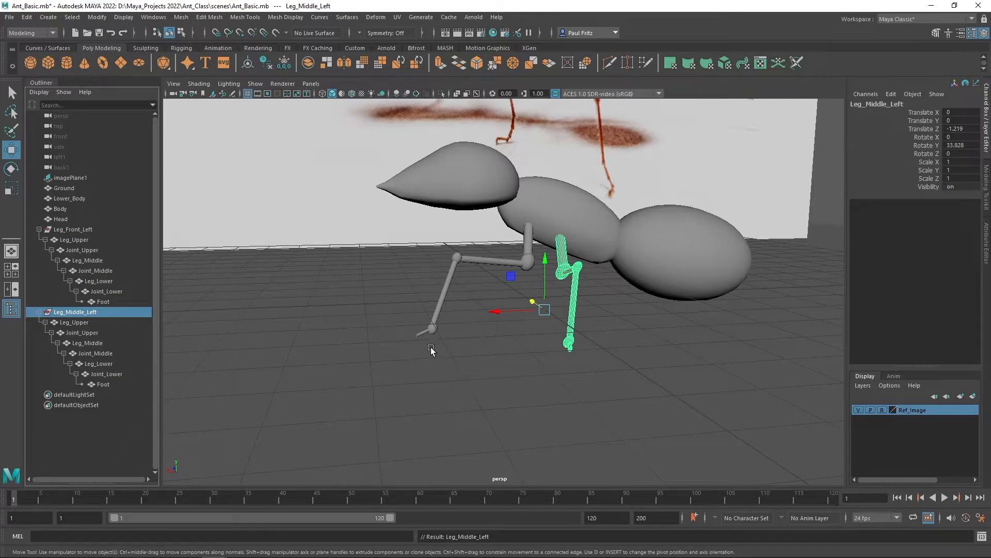
left_click_drag(497, 348, 433, 360, "alt")
left_click_drag(547, 336, 584, 321, "alt")
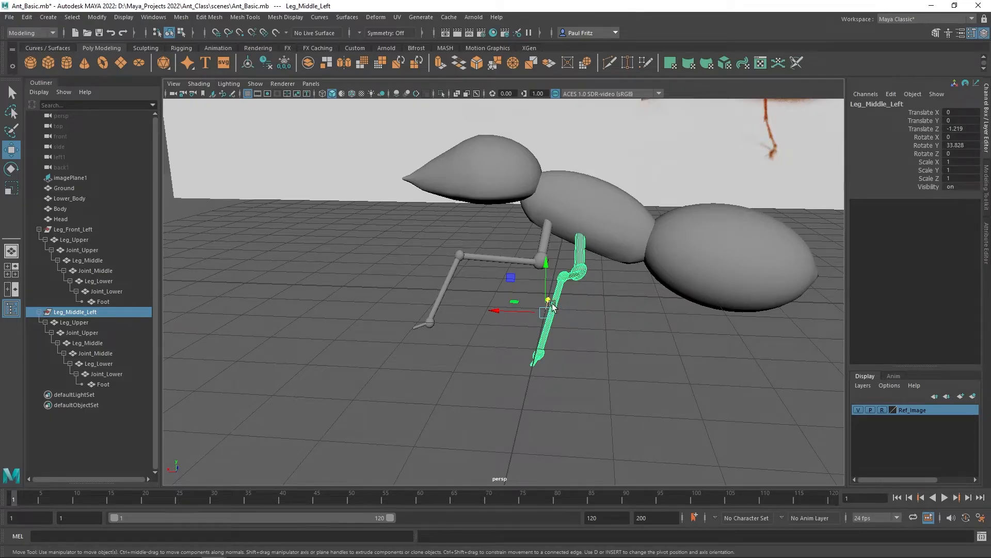
left_click_drag(612, 271, 597, 253, "alt")
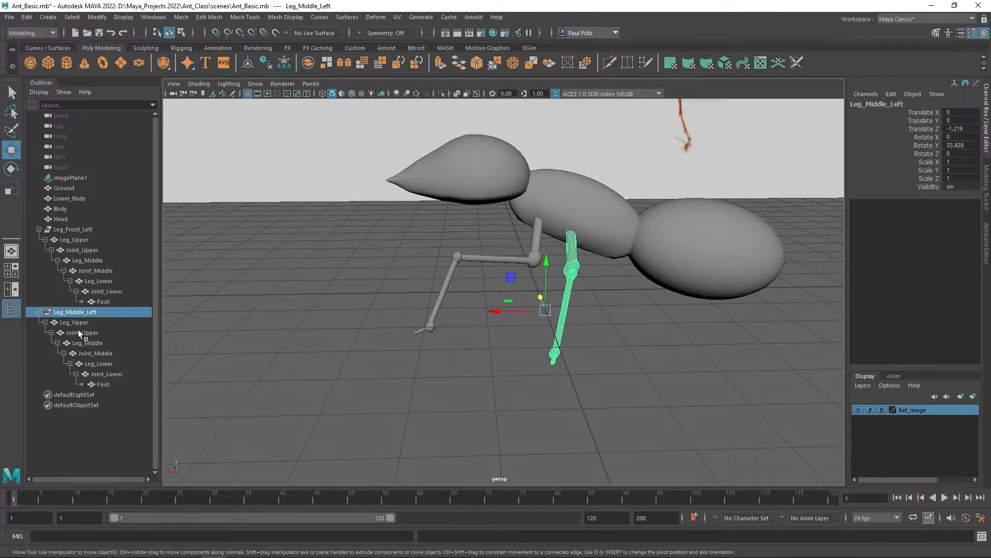
left_click_drag(685, 287, 625, 284, "alt")
scroll(587, 325, "up", 4)
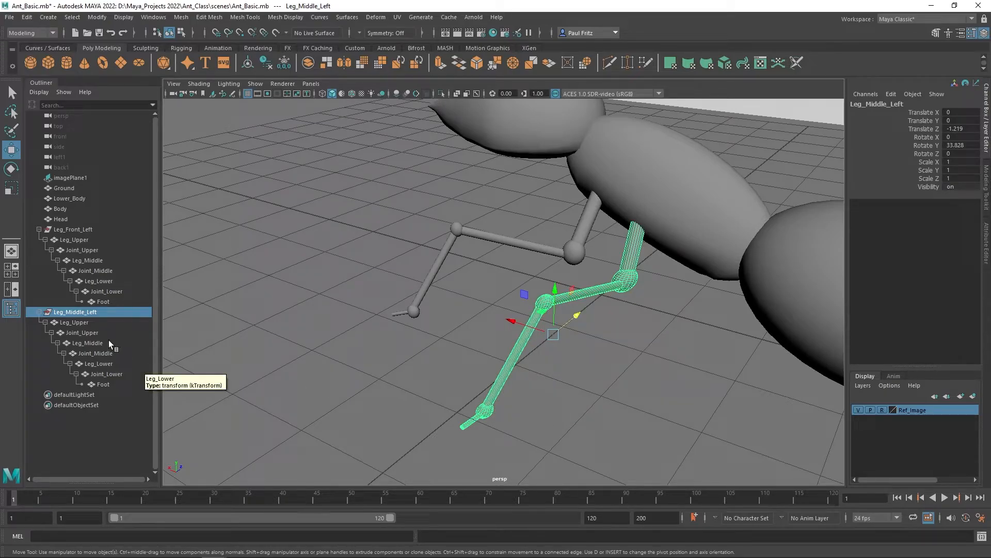
right_click(71, 313)
left_click(60, 311)
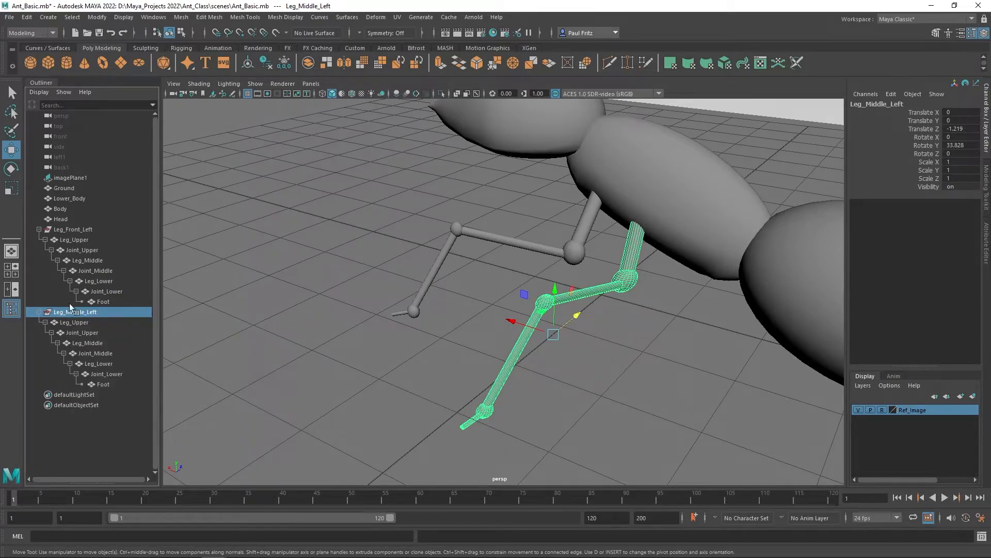
left_click(7, 19)
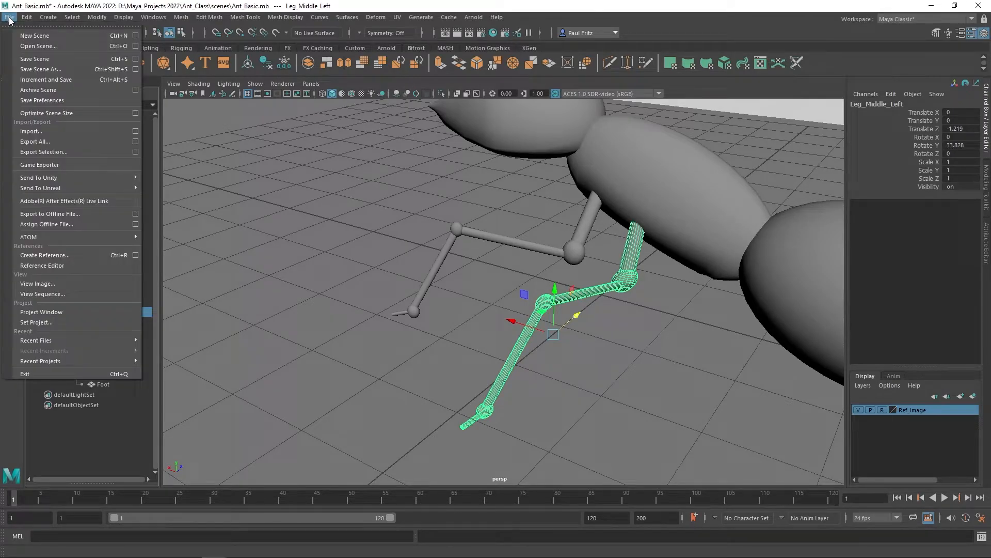
left_click(353, 7)
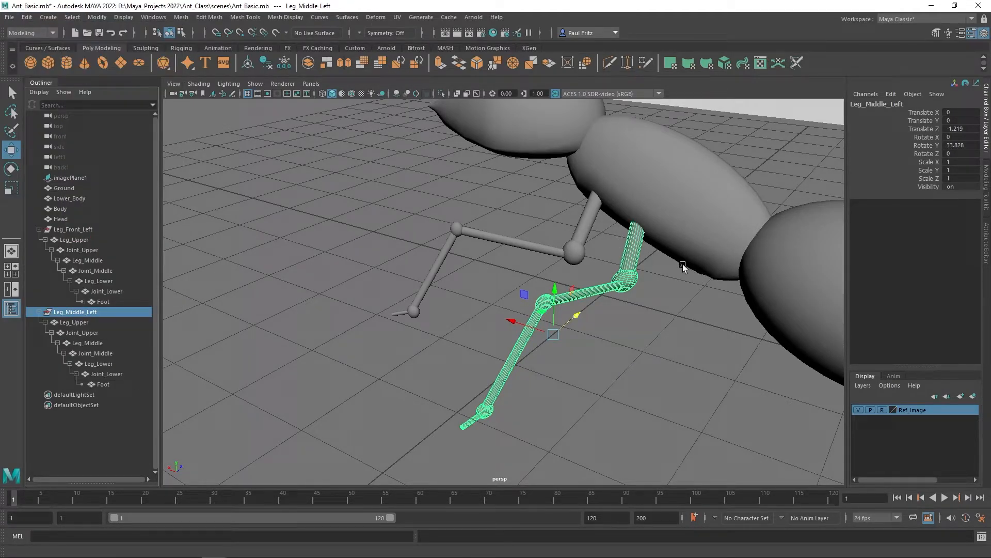
left_click(634, 249)
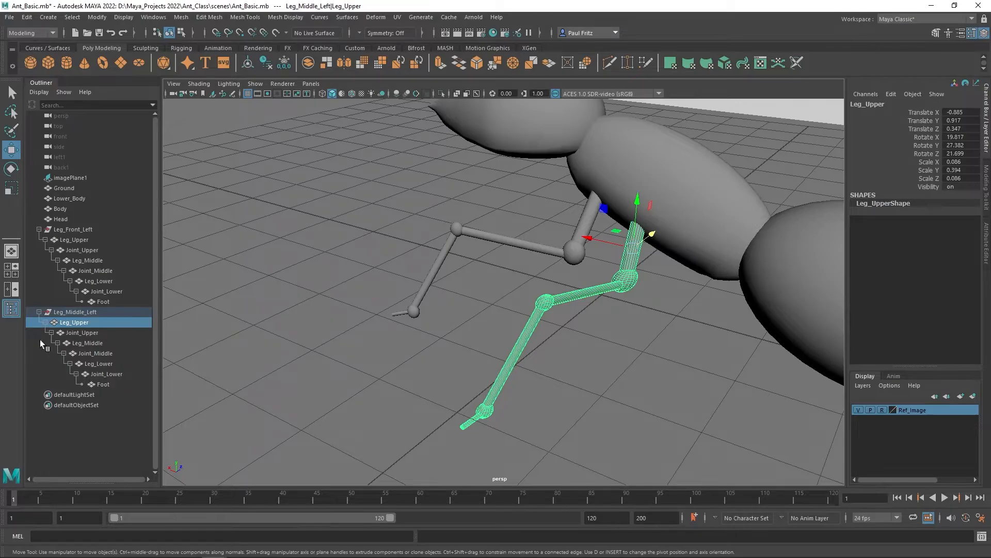
left_click(69, 312)
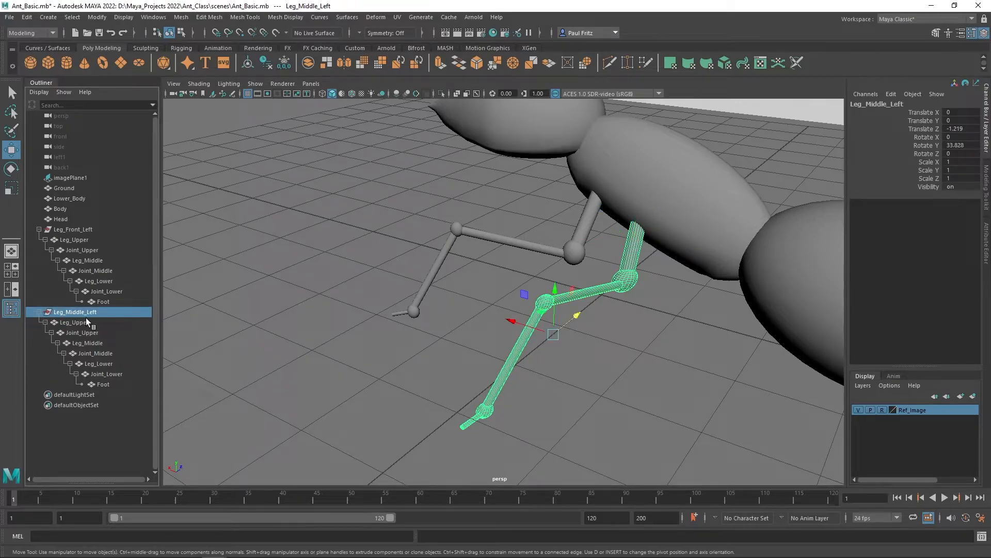
Duplicate the Leg_Middle_Left group and move the copy towards the ant's rear, to about -0.645 on X
key("ctrl+d")
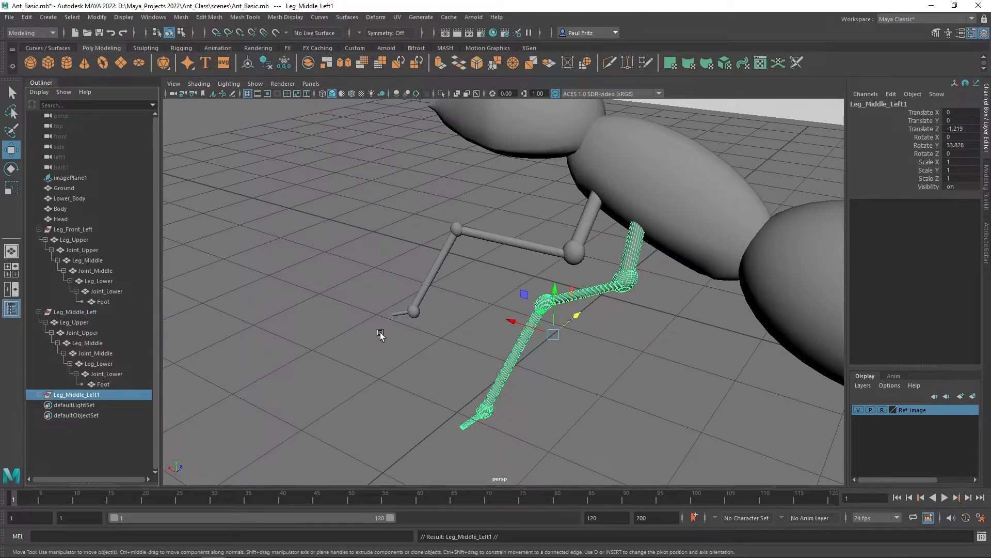
left_click_drag(531, 329, 573, 356)
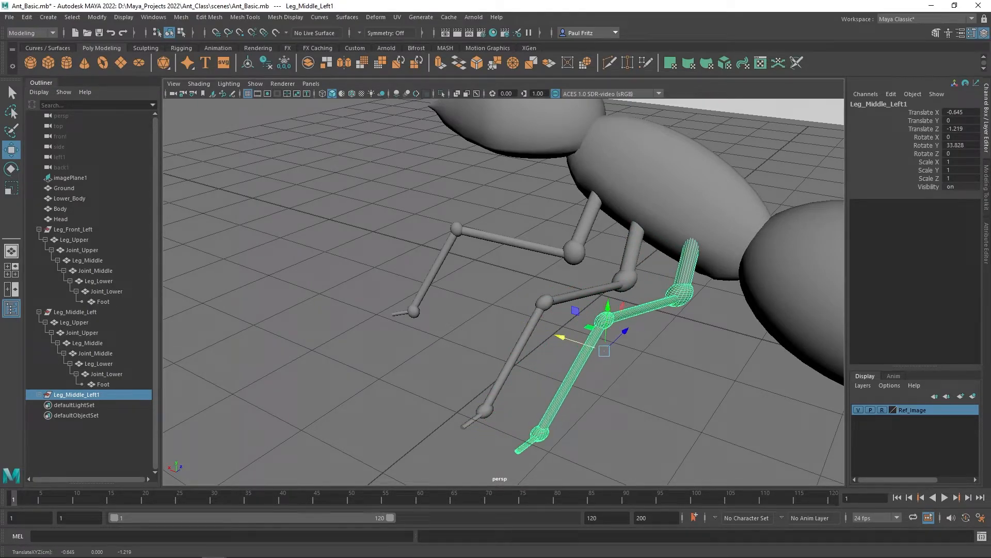
Unparent the duplicated Leg_Upper, with the parts below it, from the Leg_Middle_Left1 group
left_click(26, 18)
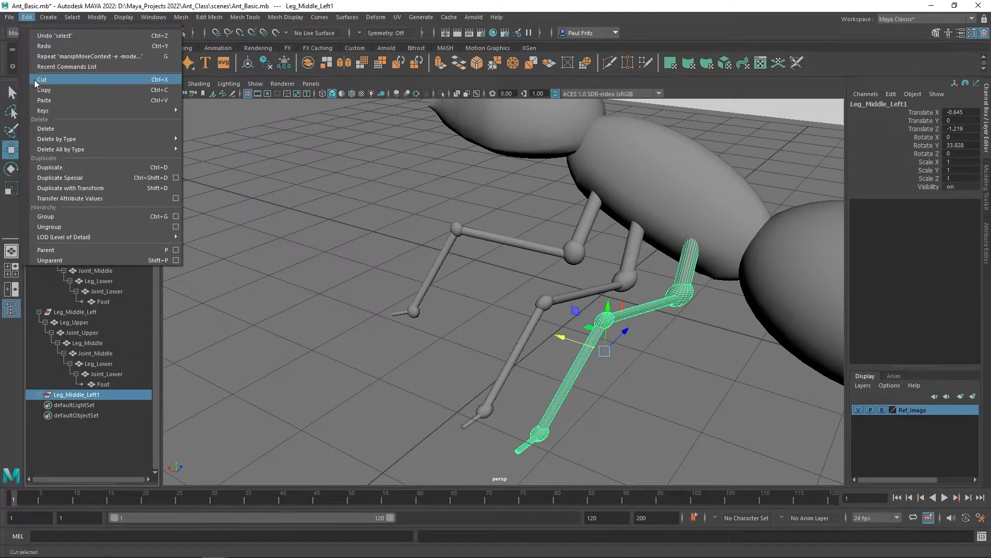
left_click(54, 261)
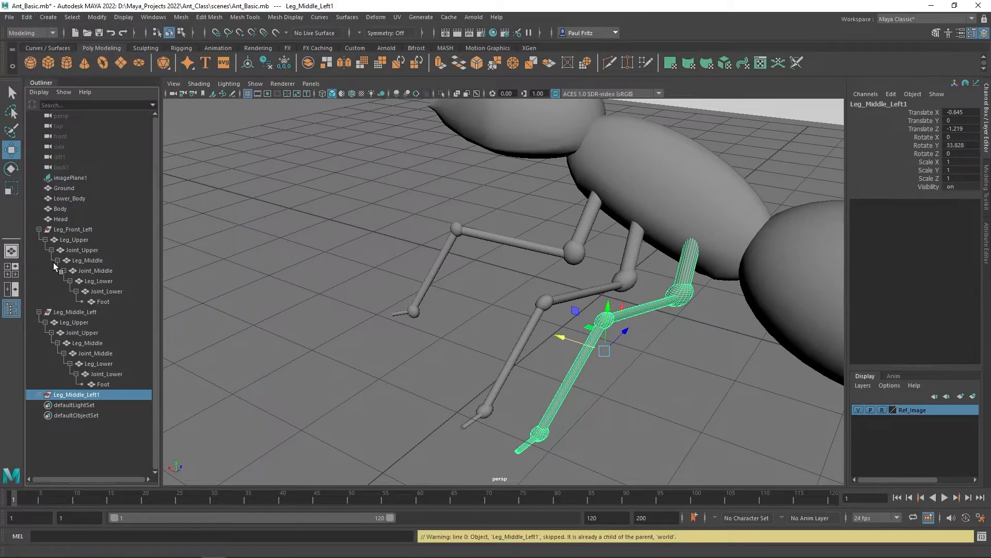
left_click(39, 394)
left_click(71, 405)
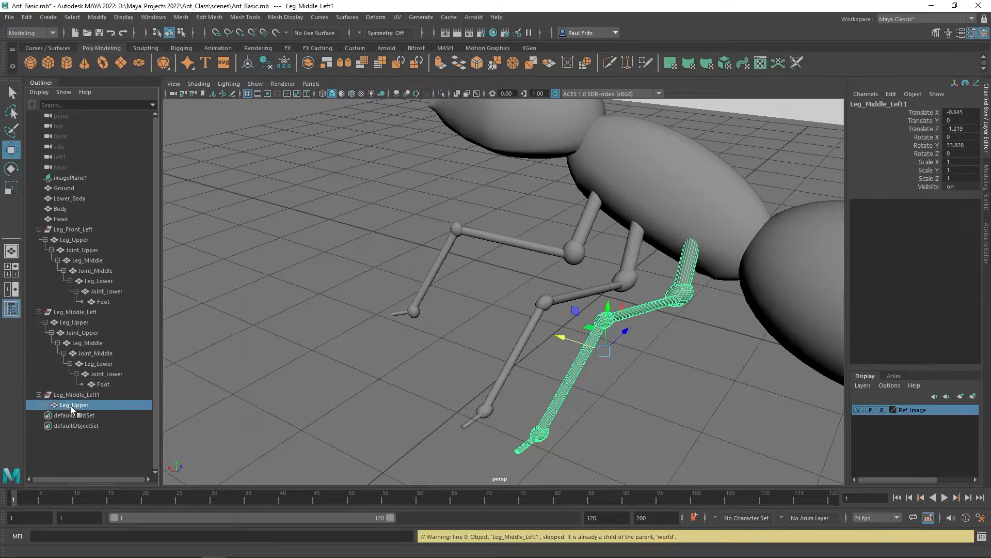
left_click(27, 20)
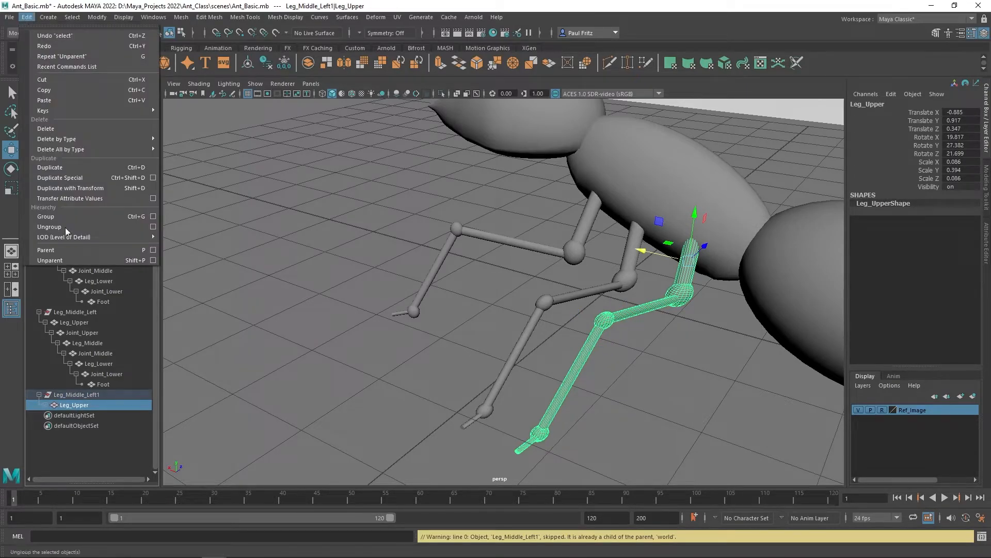
left_click(65, 260)
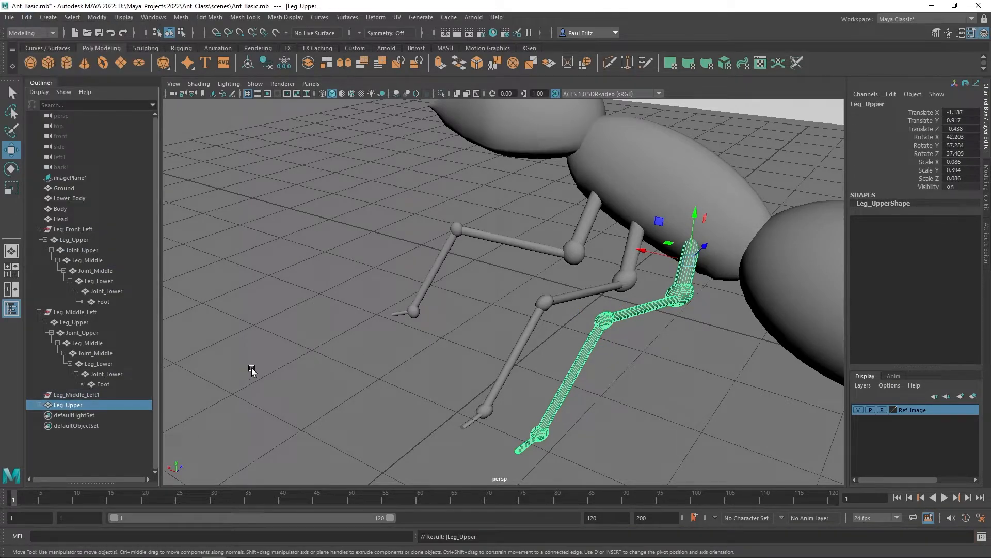
Unparent every part of the duplicated leg, from Leg_Upper down to Foot, so that each stands alone in the scene
left_click(39, 404)
left_click(45, 415)
left_click(51, 425)
left_click(58, 436)
left_click(63, 446)
left_click(69, 456)
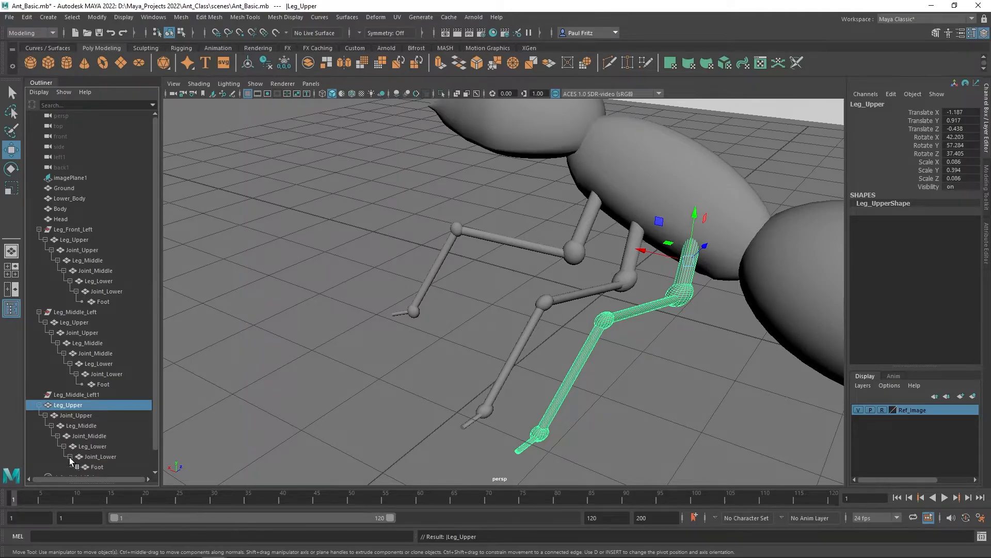
left_click(98, 465, "shift")
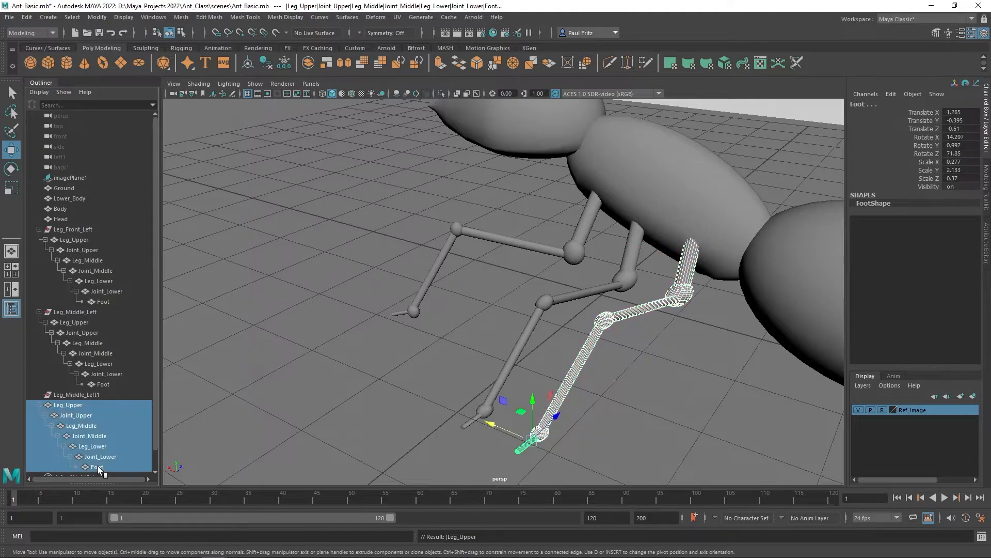
left_click(26, 17)
mouse_move(55, 237)
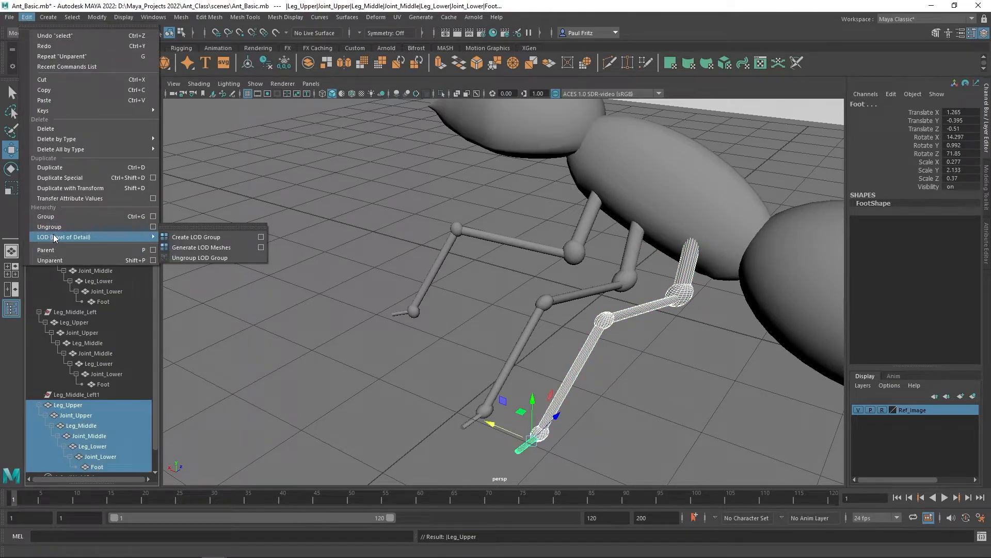
left_click(57, 259)
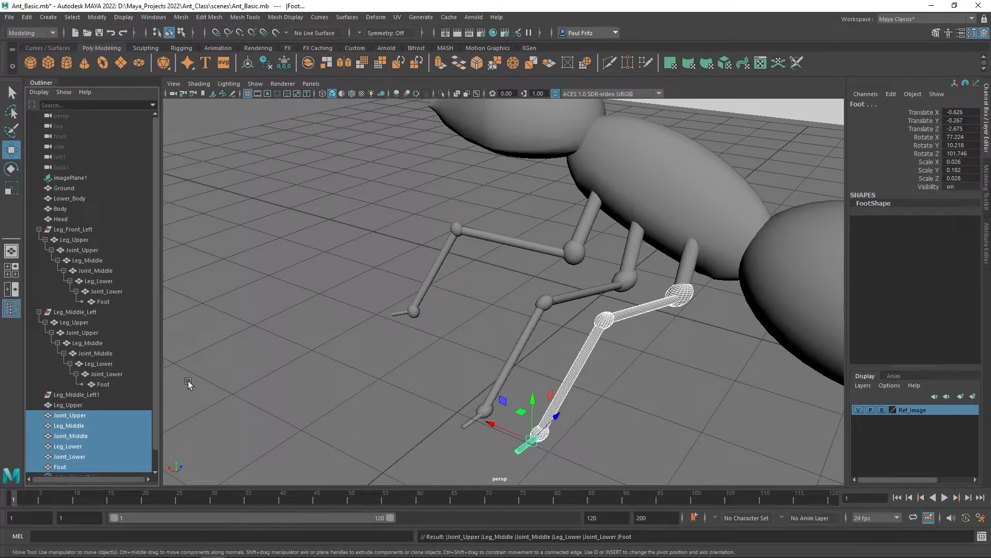
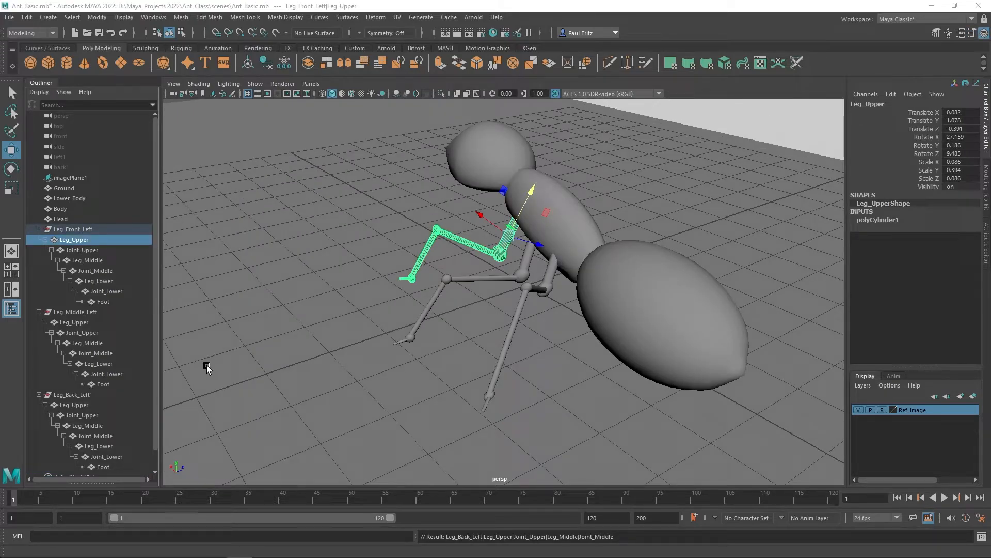
Rename the Leg_Upper part inside the Leg_Front_Left group as Leg_Upper_Front
left_click(72, 395)
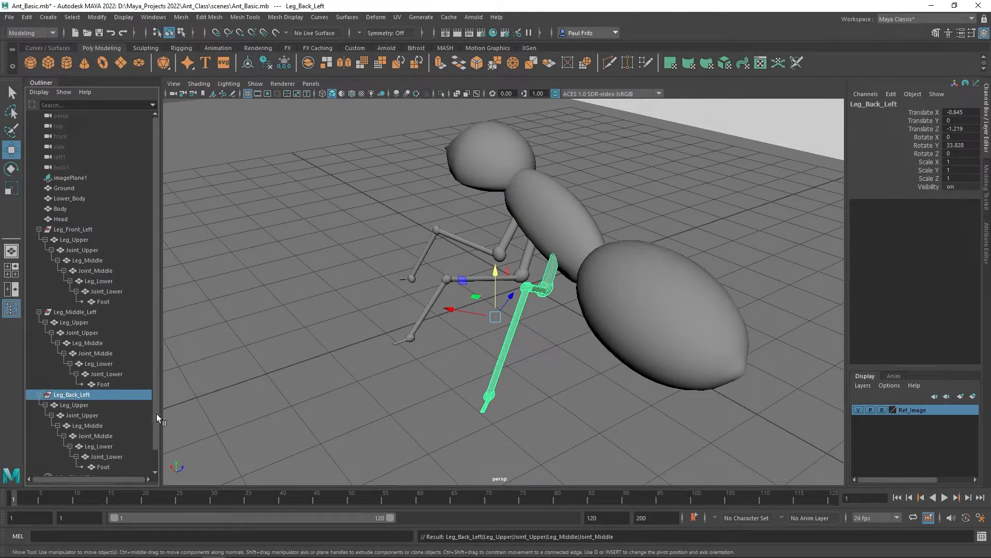
left_click(83, 311)
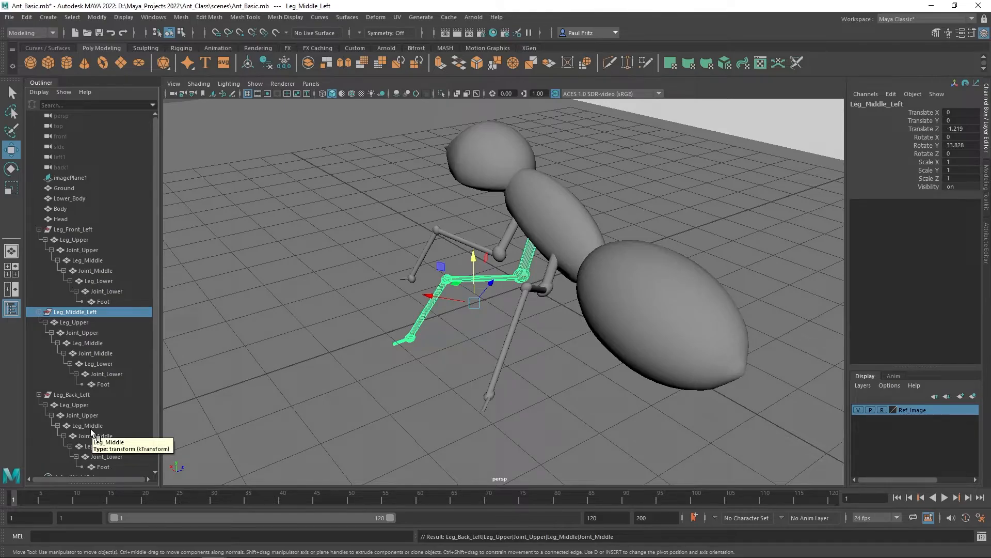
left_click(88, 240)
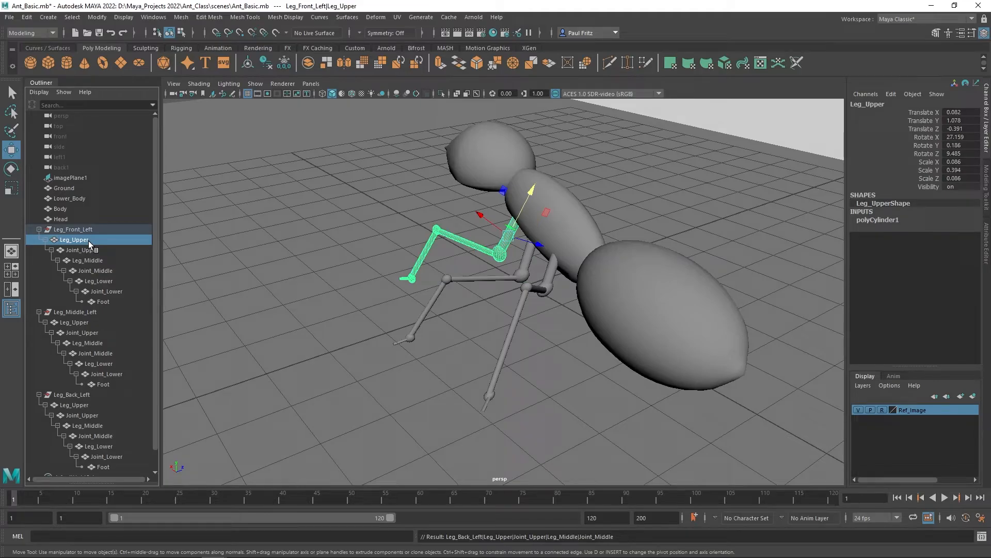
double_click(88, 240)
left_click(90, 240)
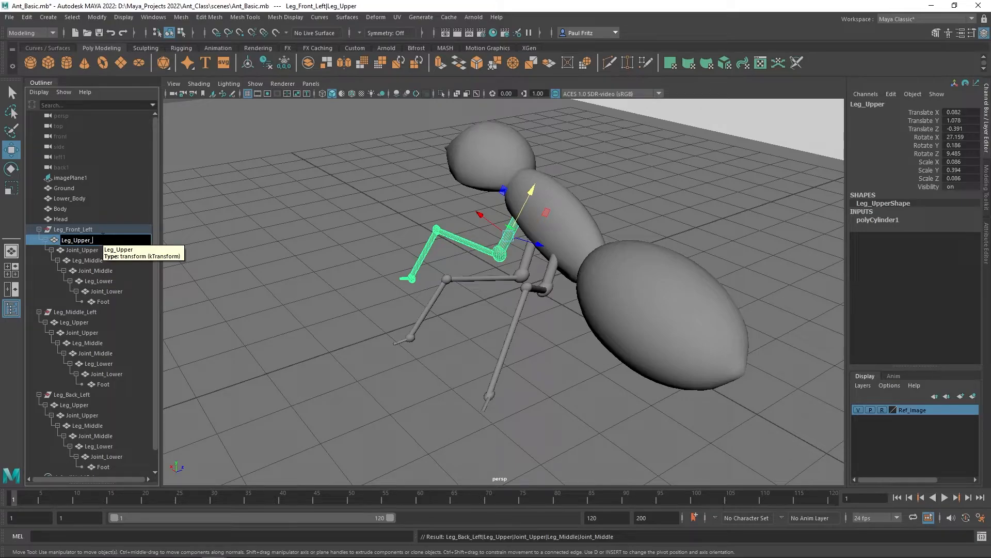
type("_Front")
key("Return")
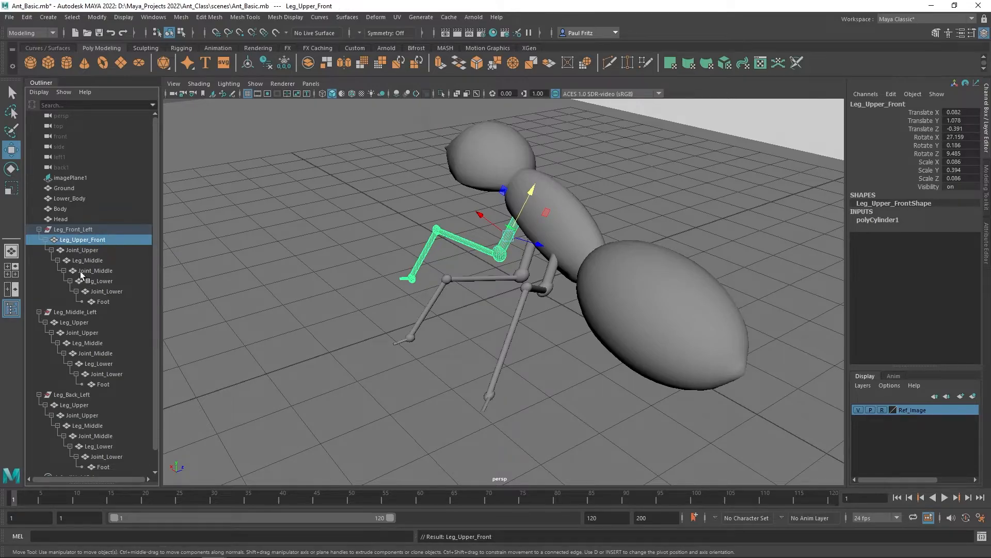
Rename the Leg_Upper parts in the Leg_Middle_Left and Leg_Back_Left groups as Leg_Upper_Middle and Leg_Upper_Back
left_click(74, 322)
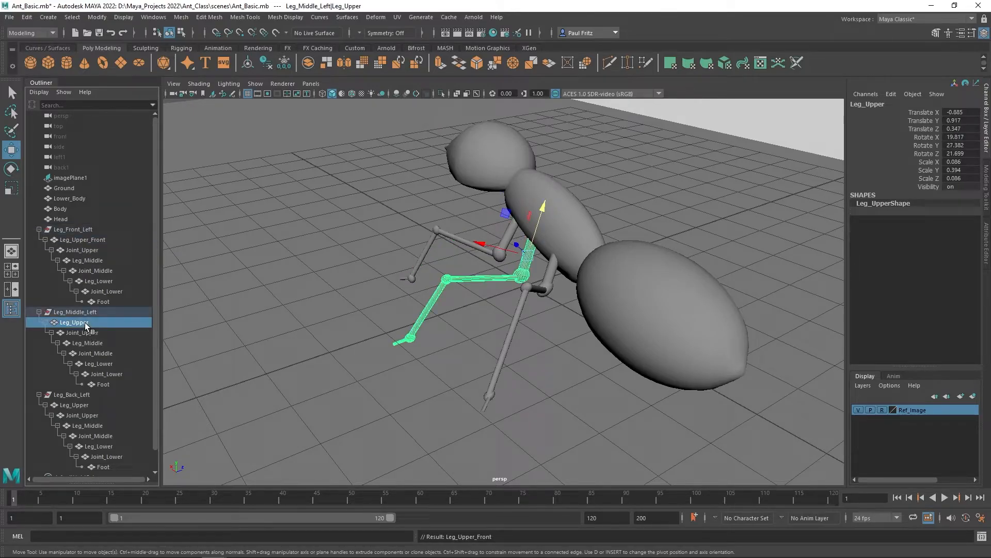
double_click(74, 323)
type("_Middle")
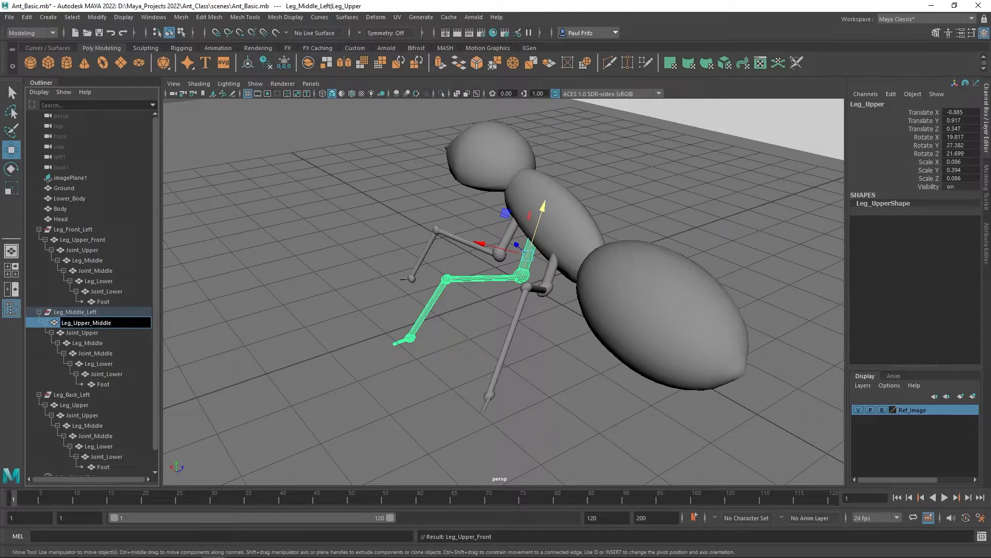
key("Return")
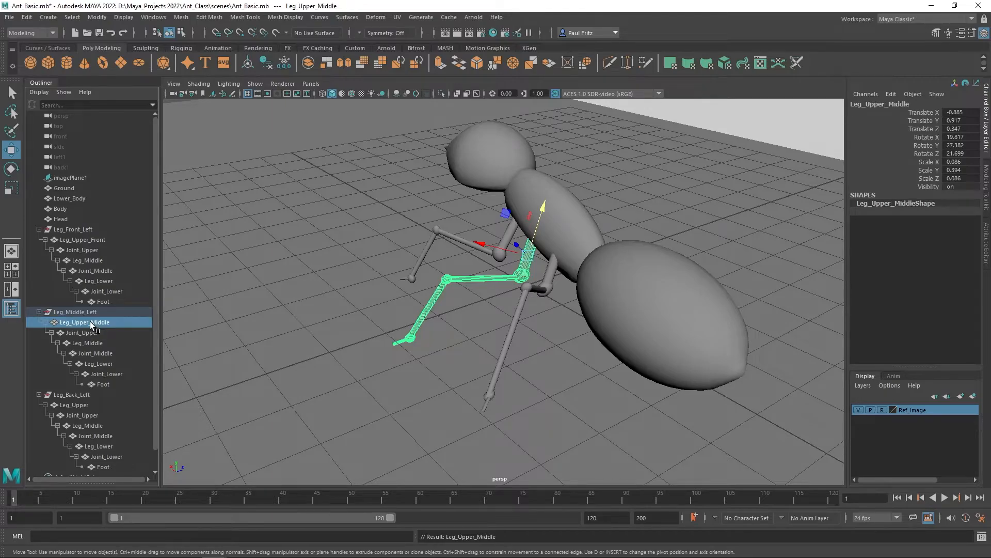
double_click(86, 404)
key("End")
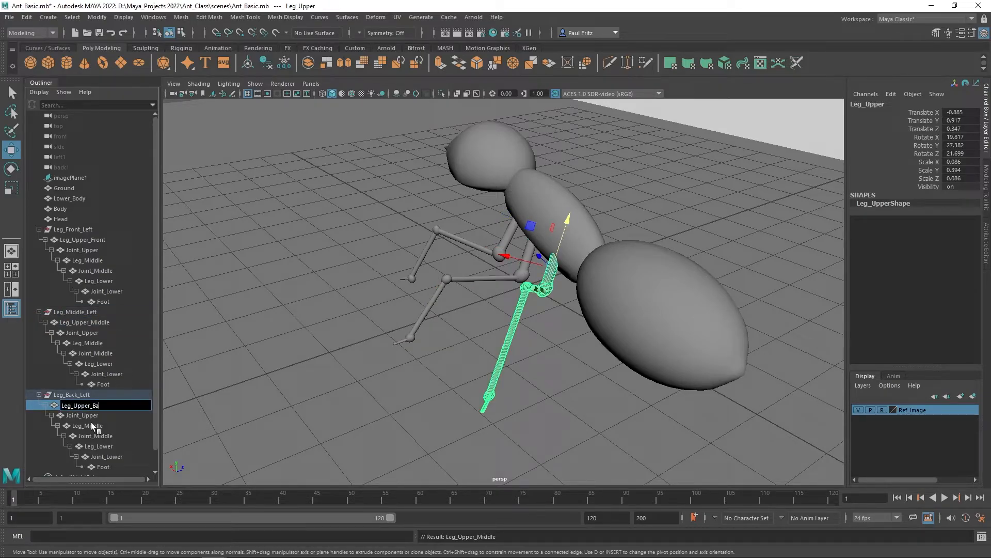
key("Return")
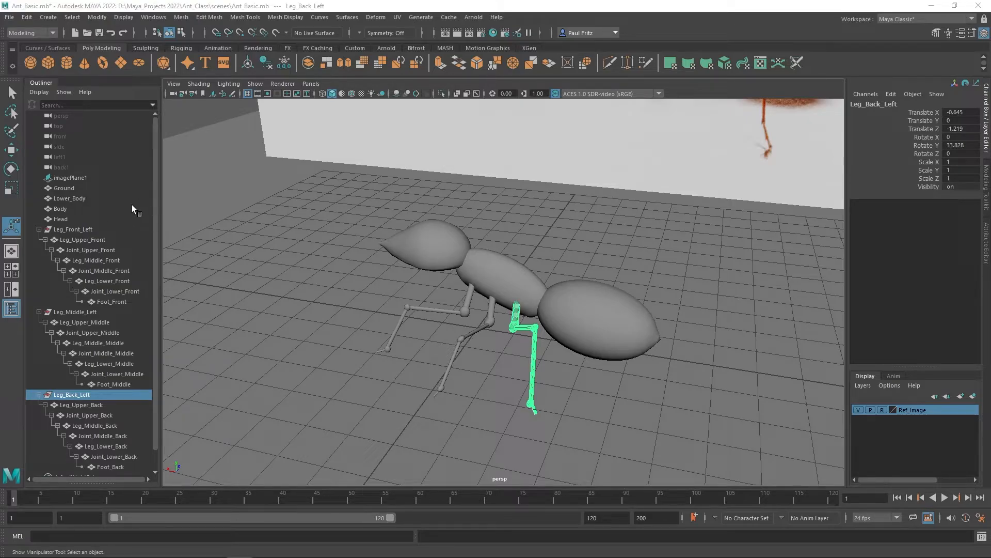
Select the Leg_Back_Left, Leg_Middle_Left and Leg_Front_Left groups together
scroll(120, 200, "down", 1)
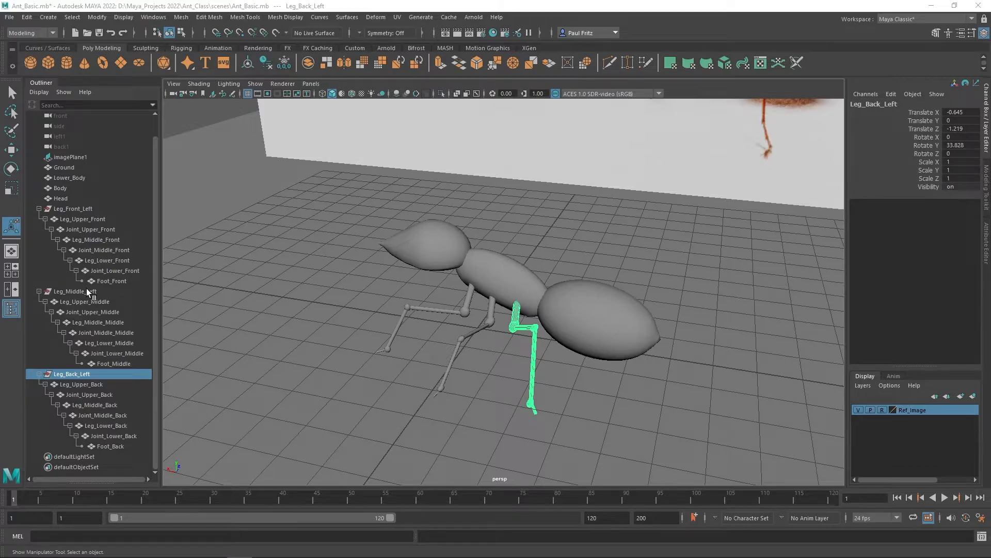
left_click_drag(259, 218, 460, 254, "alt")
left_click_drag(461, 293, 391, 287, "alt")
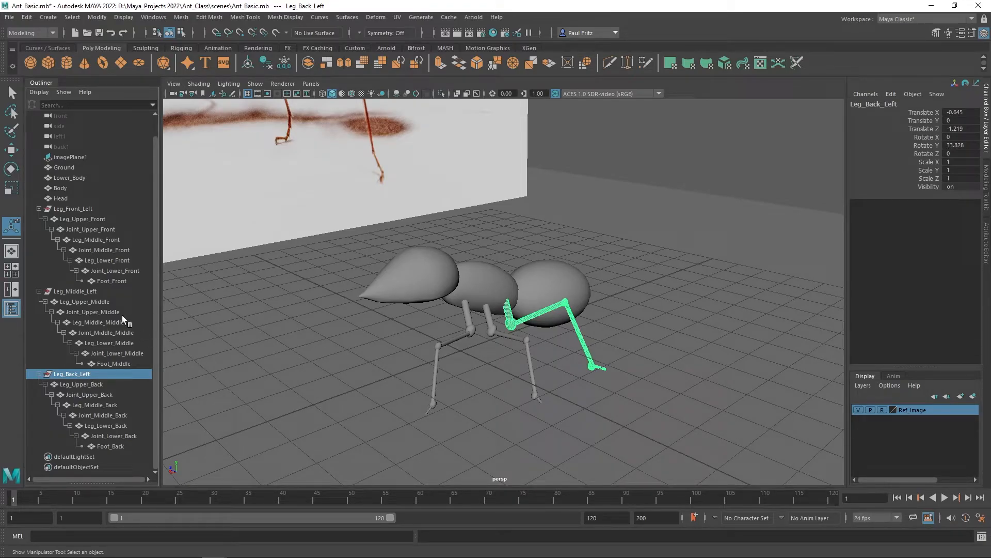
left_click(81, 293, "ctrl")
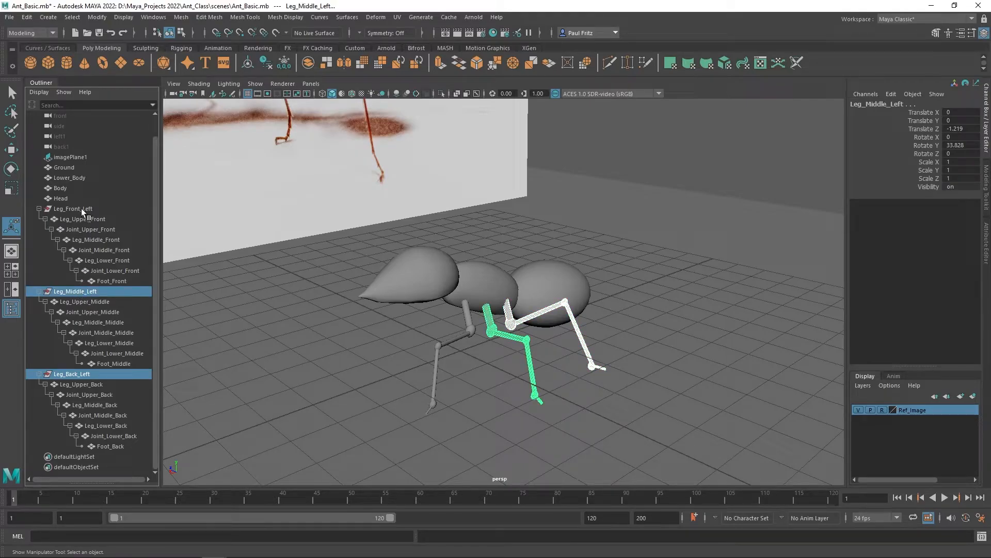
left_click(82, 208, "ctrl")
left_click_drag(385, 341, 422, 343, "alt")
left_click_drag(548, 363, 413, 341, "alt")
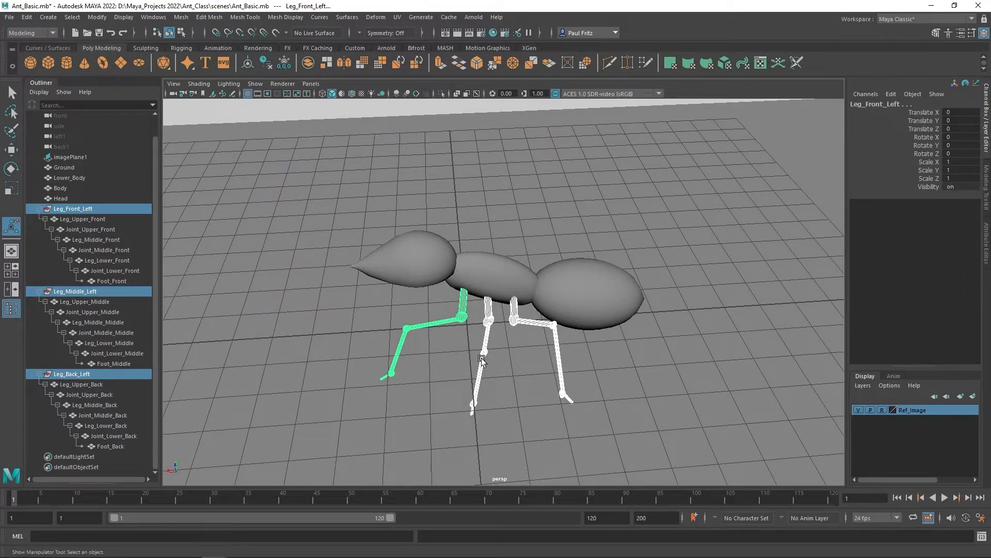
left_click_drag(526, 364, 500, 367, "alt")
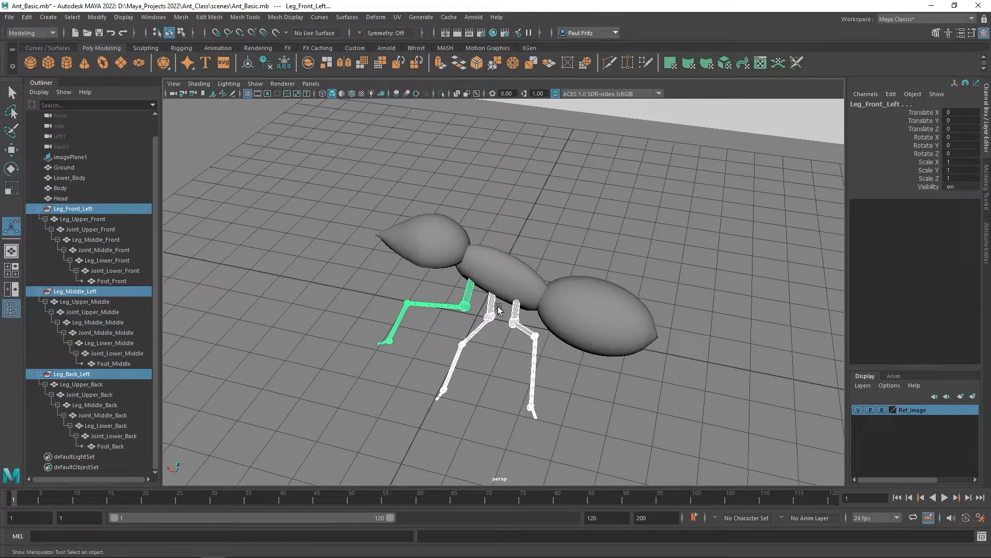
left_click_drag(559, 379, 537, 371, "alt")
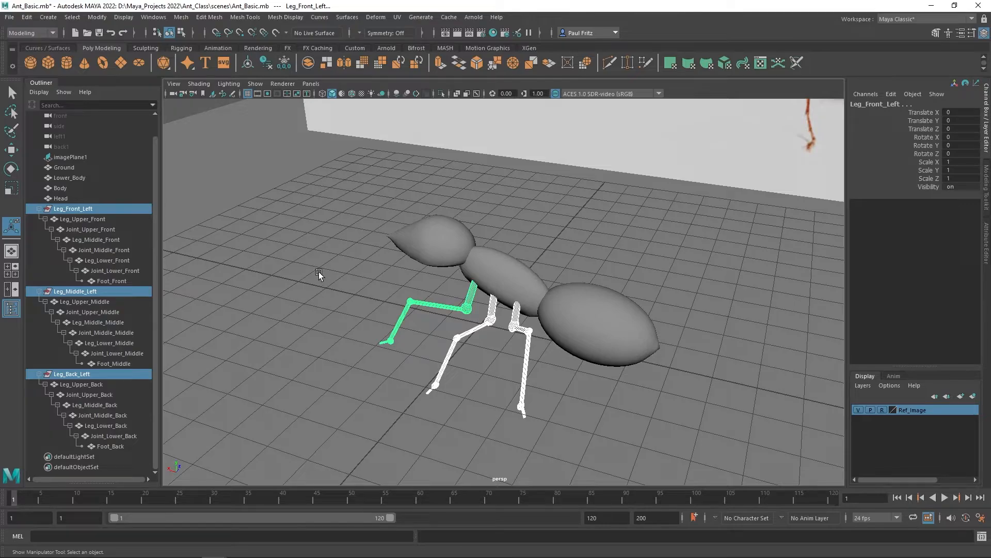
Bring up the Mirror command's options for the three selected left leg groups
right_click(324, 255, "shift")
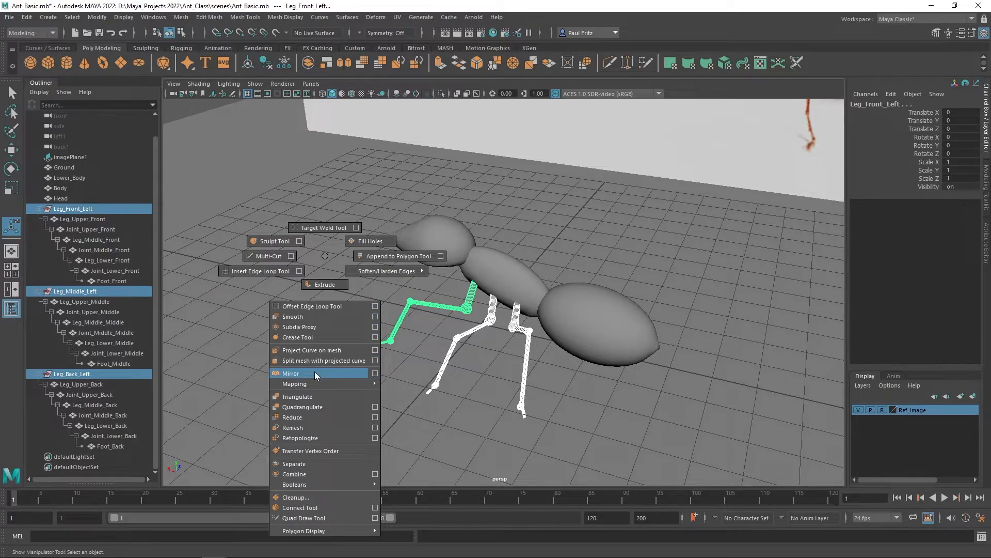
left_click(375, 373)
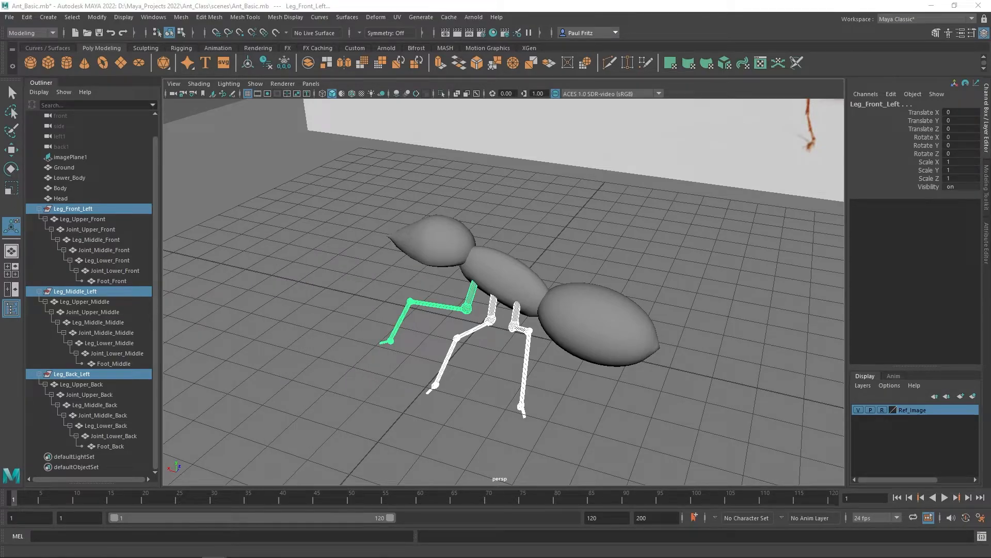
left_click_drag(133, 143, 253, 134)
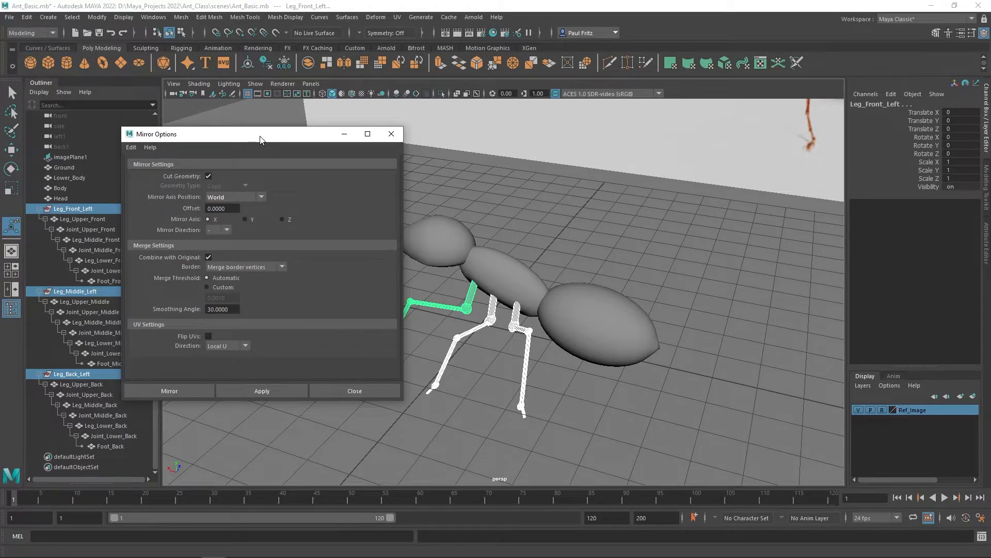
left_click_drag(260, 137, 384, 179)
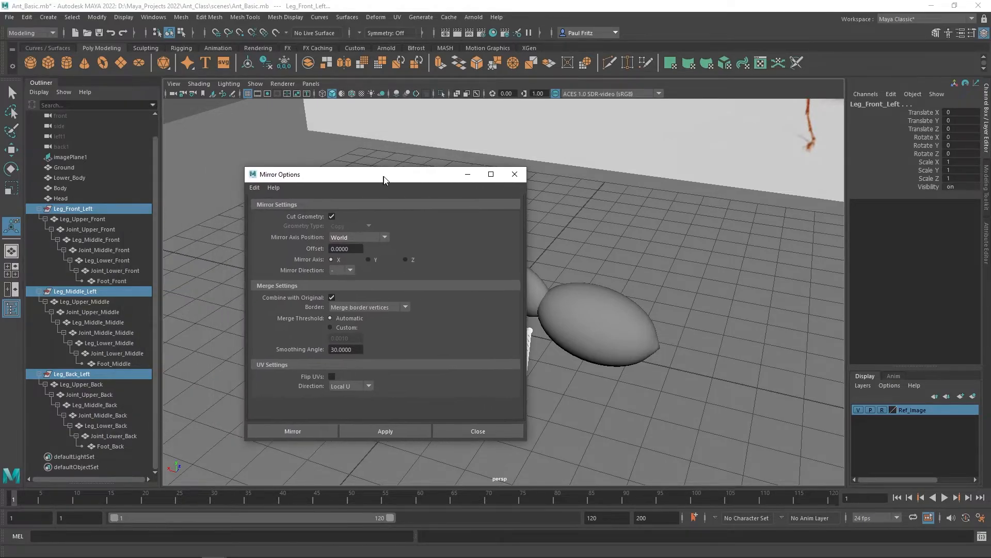
left_click(183, 18)
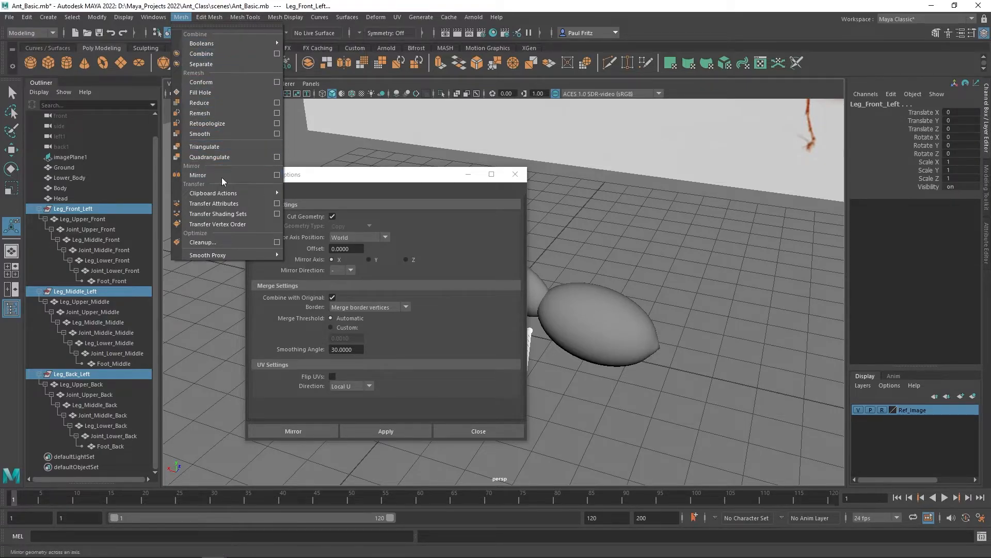
left_click(386, 181)
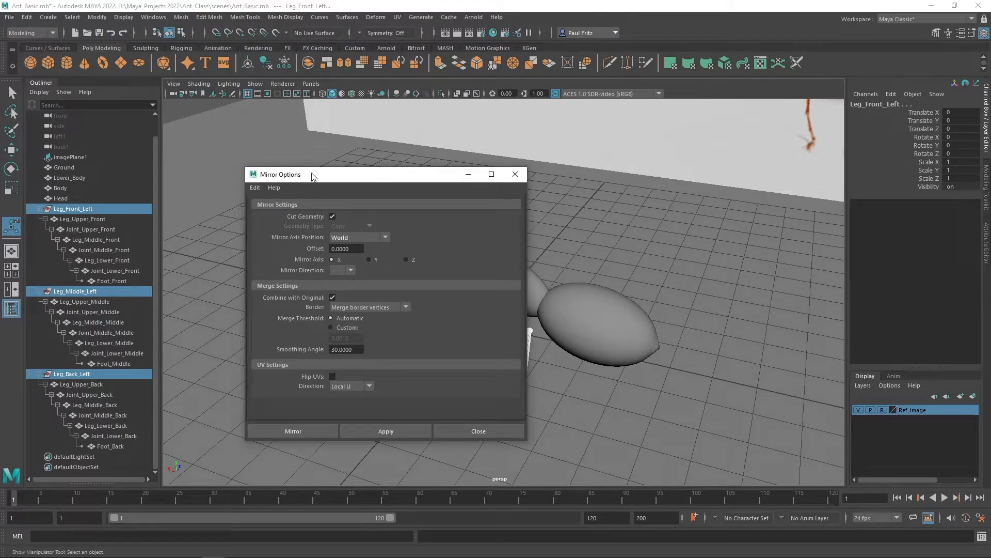
left_click_drag(354, 176, 267, 137)
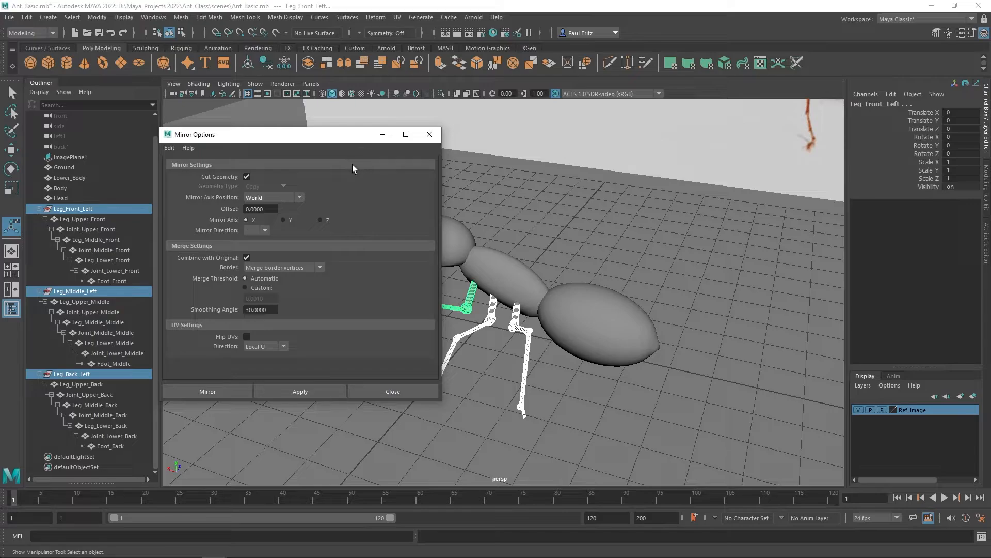
left_click_drag(294, 141, 266, 129)
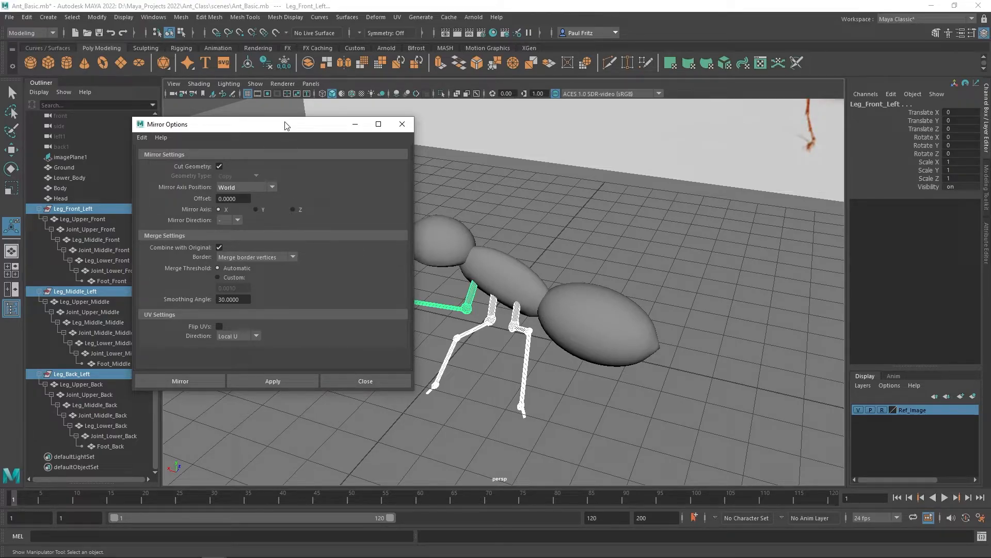
left_click_drag(285, 124, 0, 164)
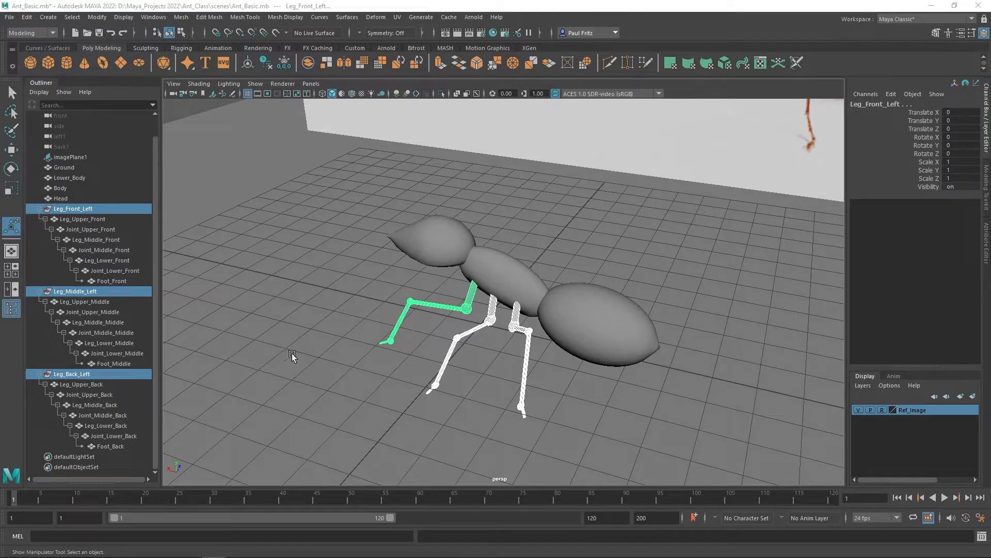
Work out the body's orientation and set the mirror axis to Z with the mirror direction set to +
left_click_drag(326, 341, 363, 365, "alt")
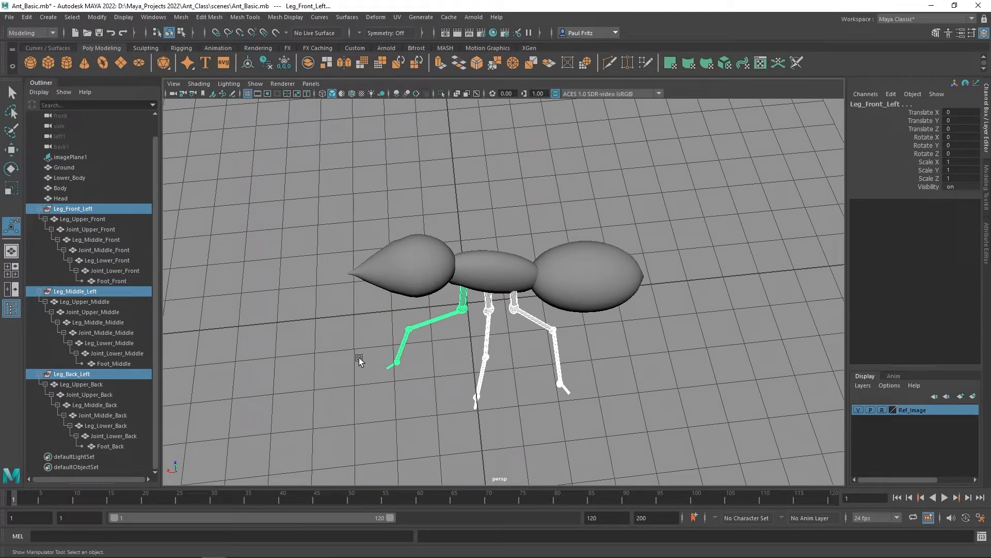
left_click_drag(336, 436, 334, 388, "alt")
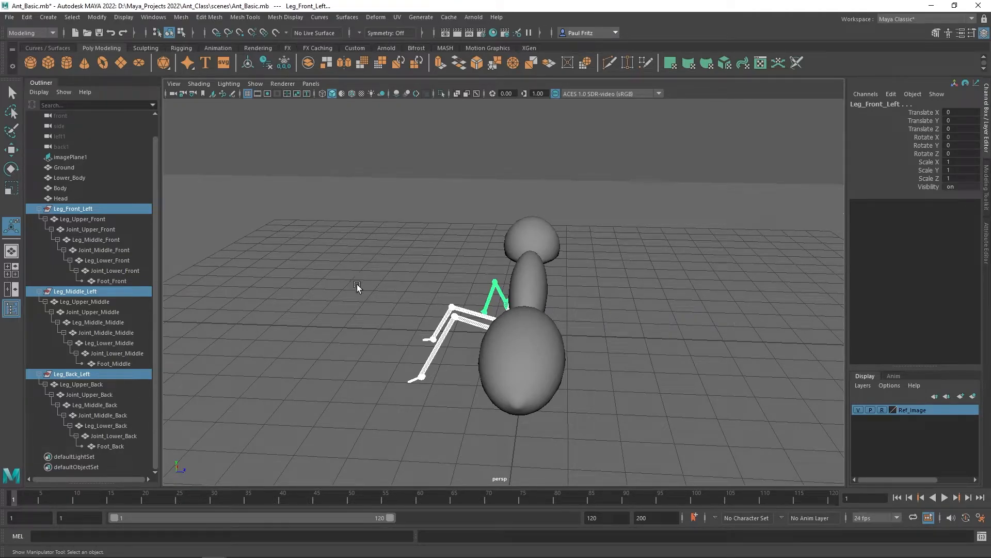
left_click_drag(358, 279, 465, 287, "alt")
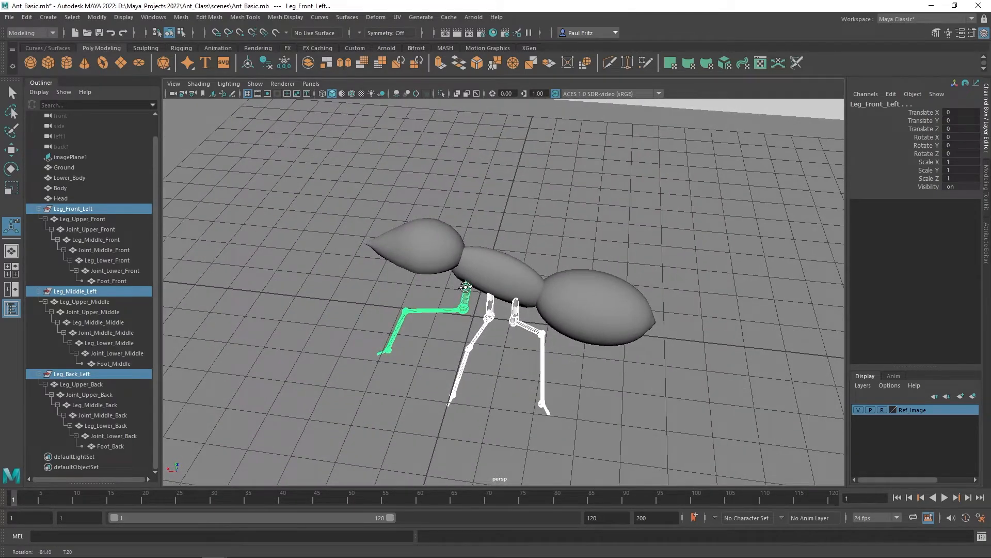
left_click_drag(457, 333, 420, 337, "alt")
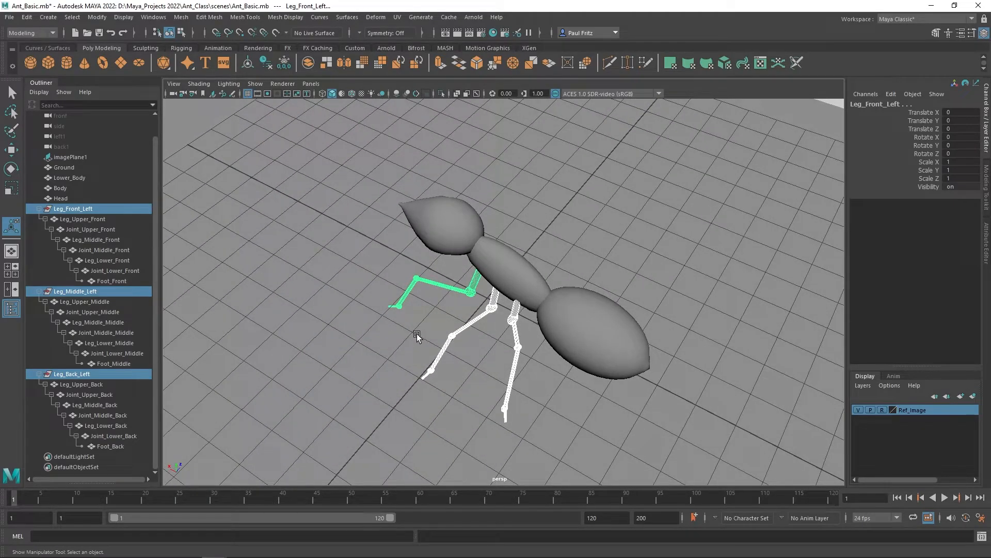
left_click_drag(361, 342, 411, 339, "alt")
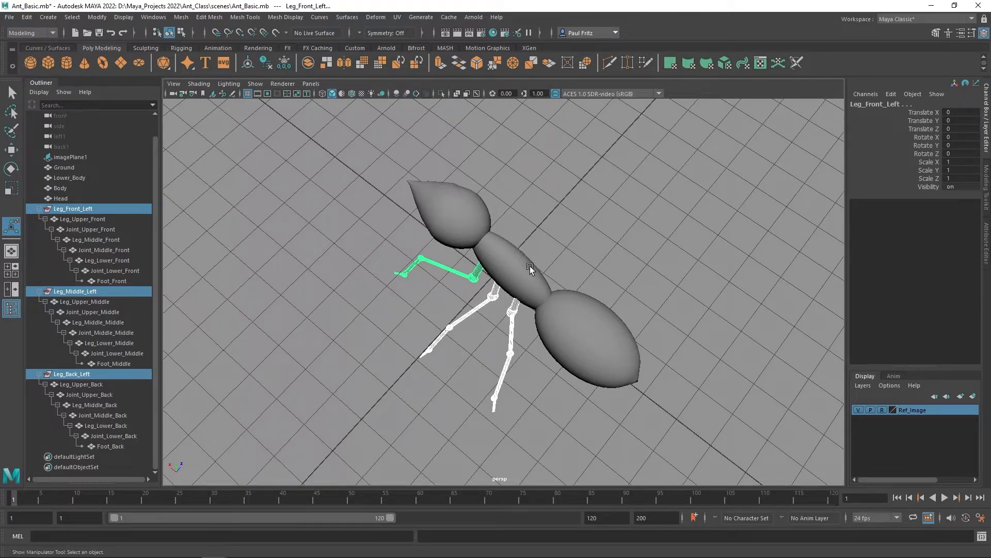
left_click_drag(0, 166, 204, 145)
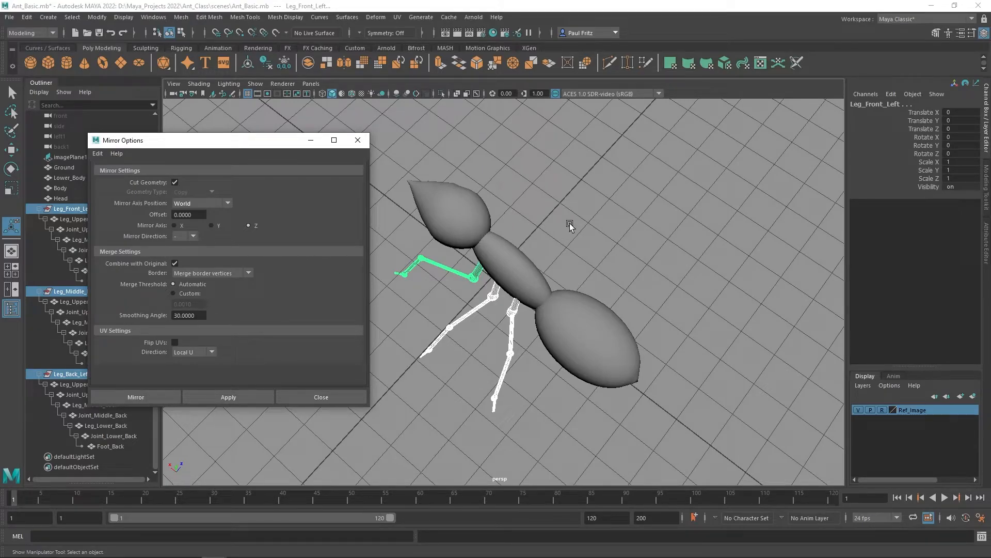
key("alt")
left_click_drag(597, 243, 572, 219, "alt")
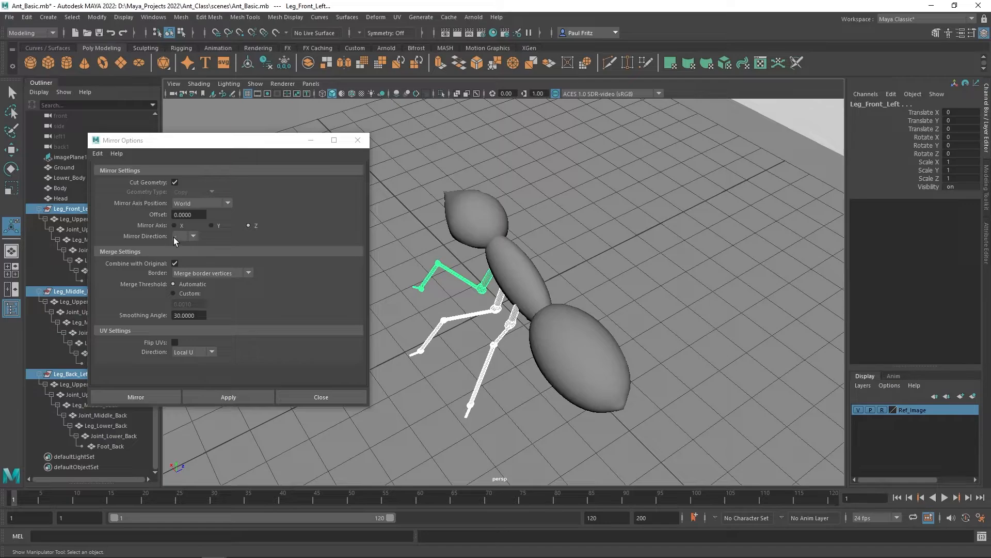
left_click(194, 237)
left_click(194, 237)
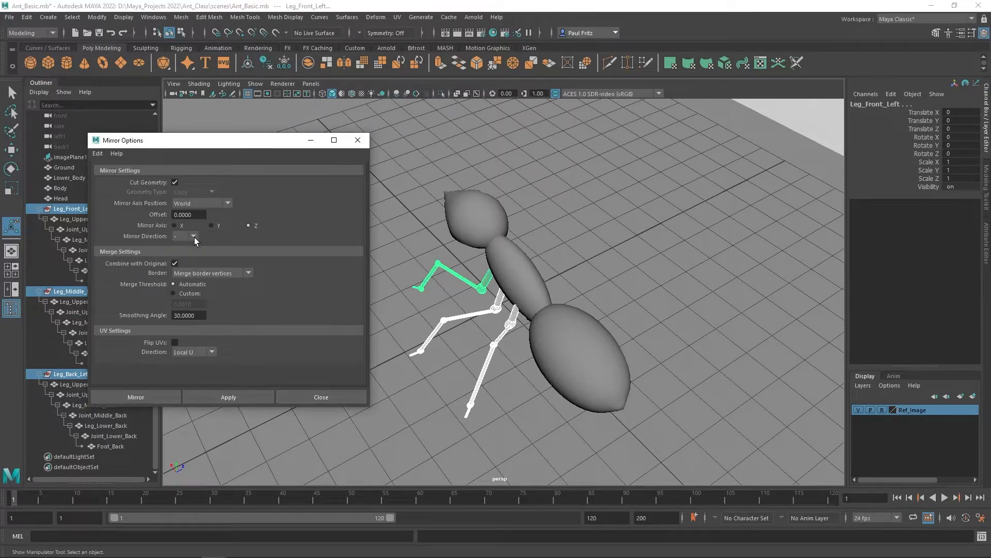
left_click_drag(269, 148, 0, 148)
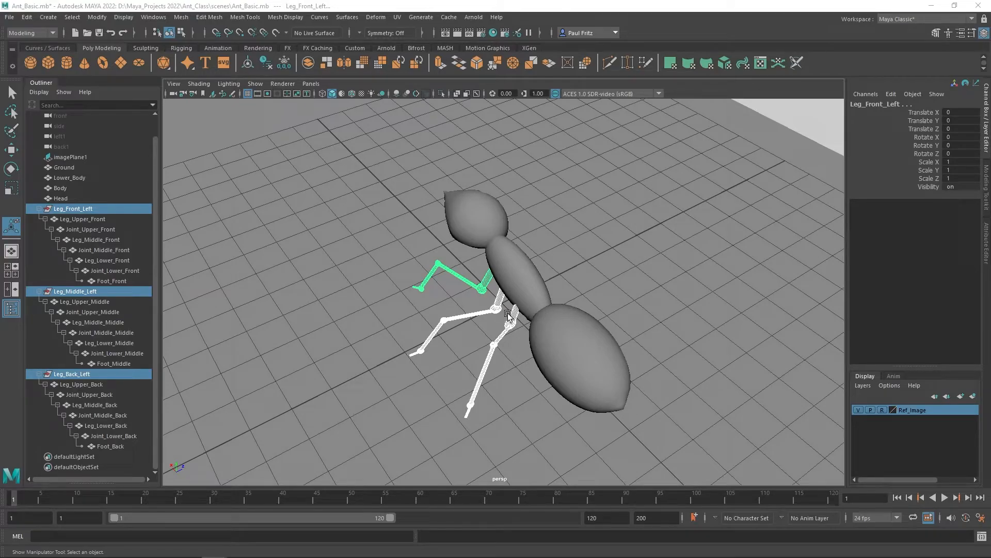
Check individual parts of the back and middle legs and reselect the Leg_Front_Left, Leg_Middle_Left and Leg_Back_Left groups
left_click(505, 337)
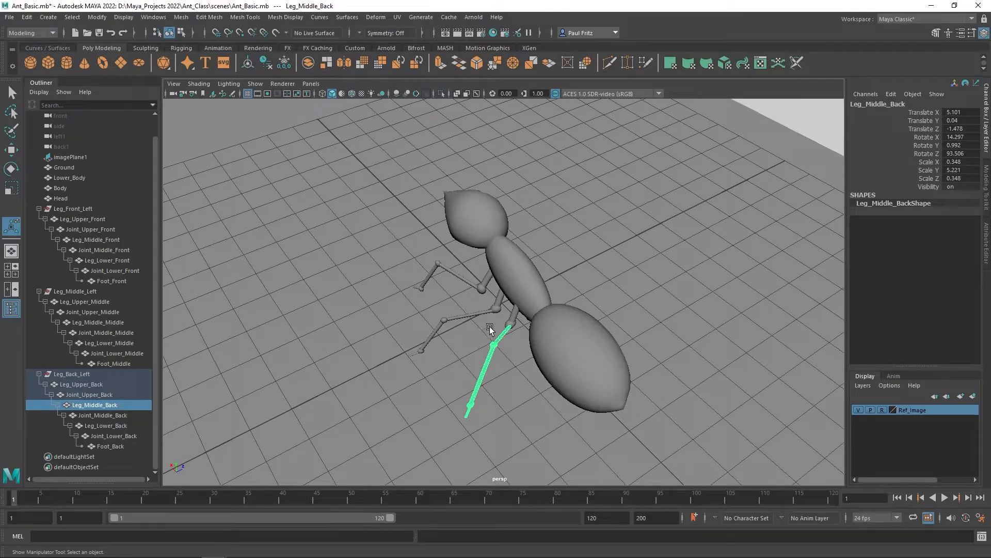
left_click(498, 312)
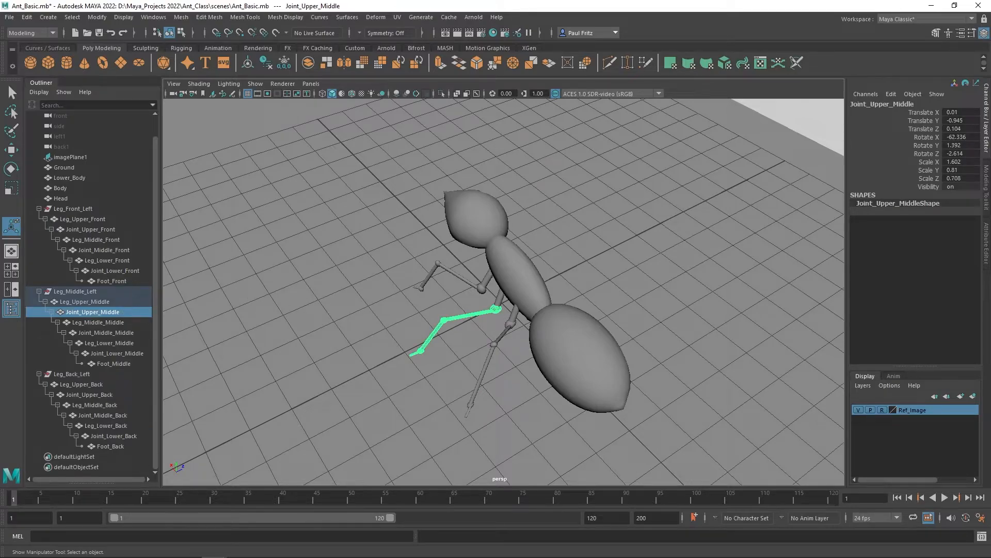
left_click(73, 207)
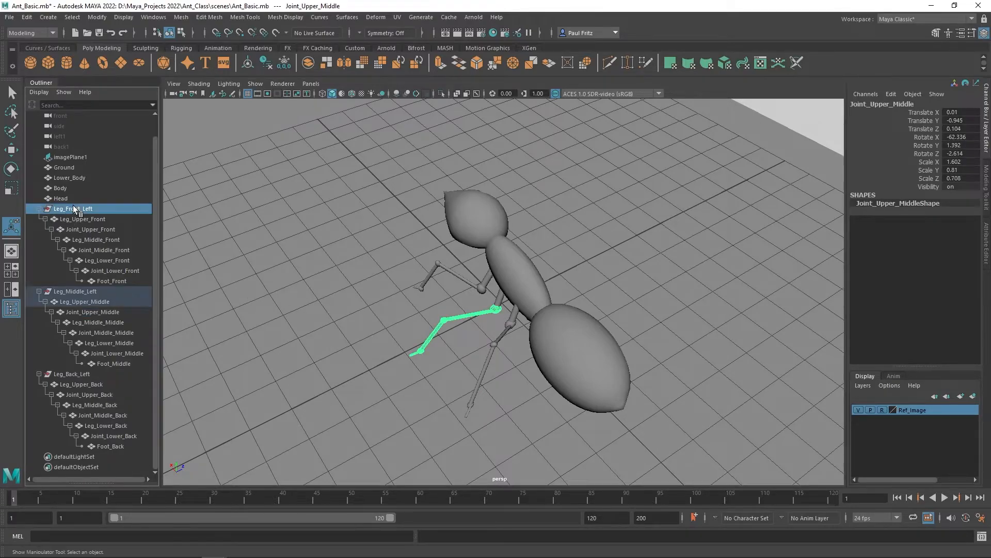
left_click(79, 290, "ctrl")
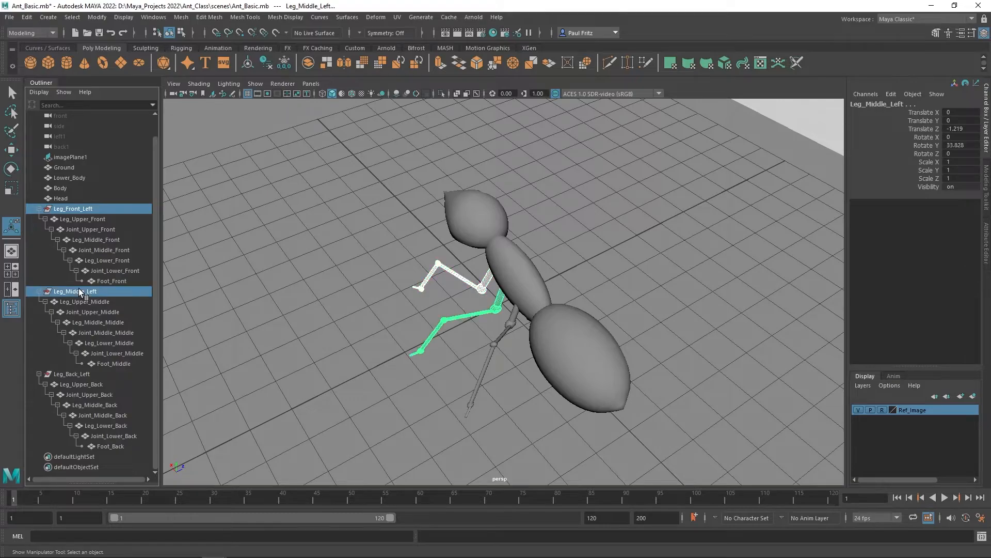
left_click(64, 372, "ctrl")
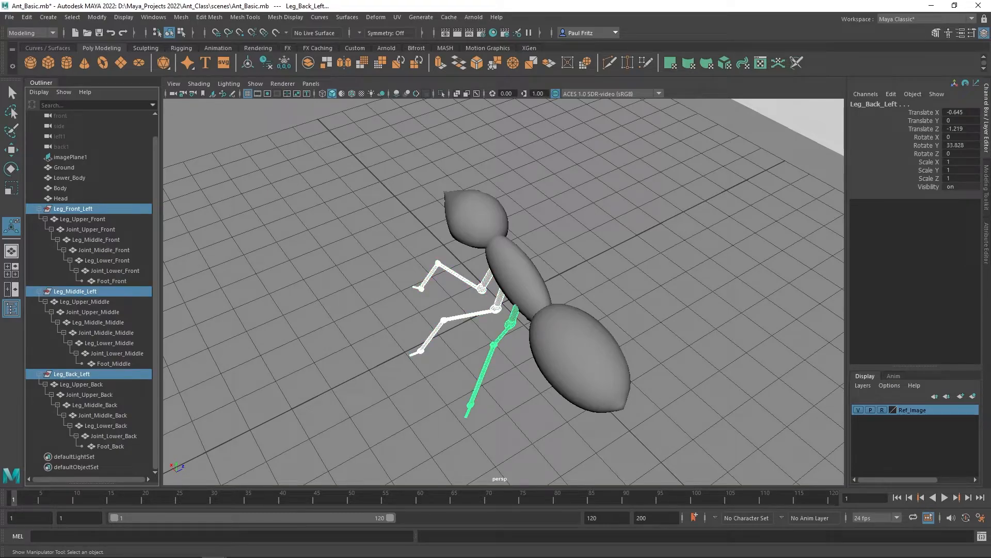
Mirror the three leg groups in the + direction across the world Z axis with Combine with Original turned off
double_click(344, 63)
left_click_drag(326, 162, 342, 161)
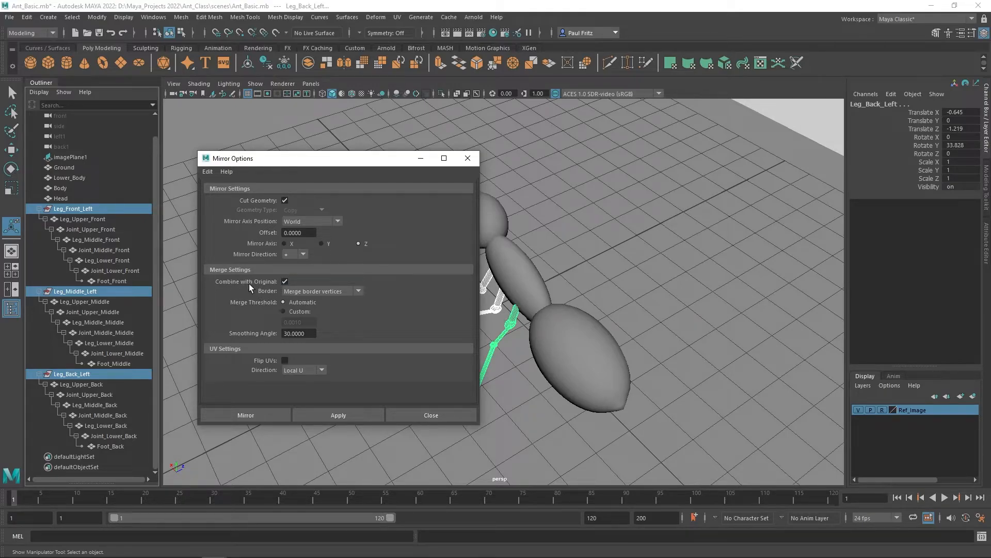
left_click(284, 282)
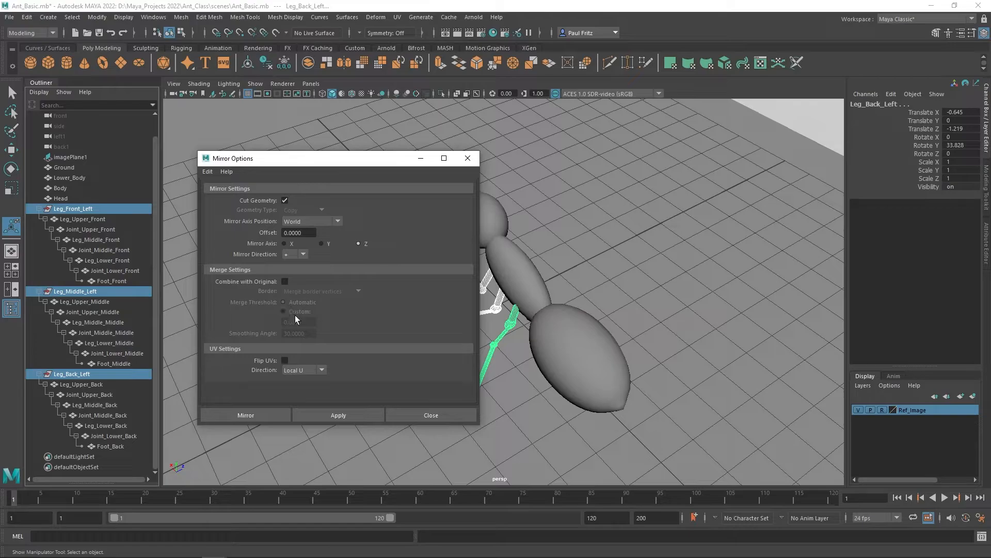
left_click_drag(350, 165, 196, 135)
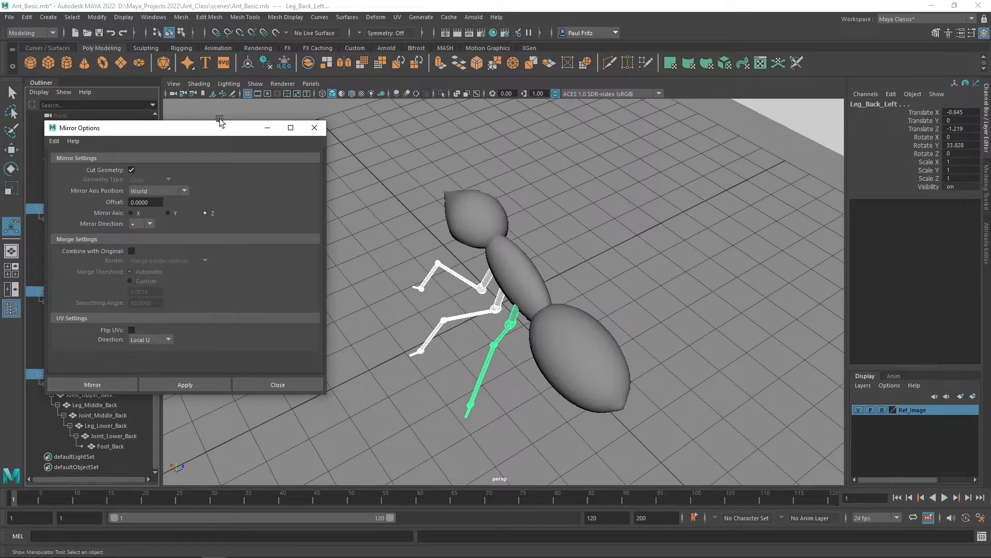
left_click(199, 385)
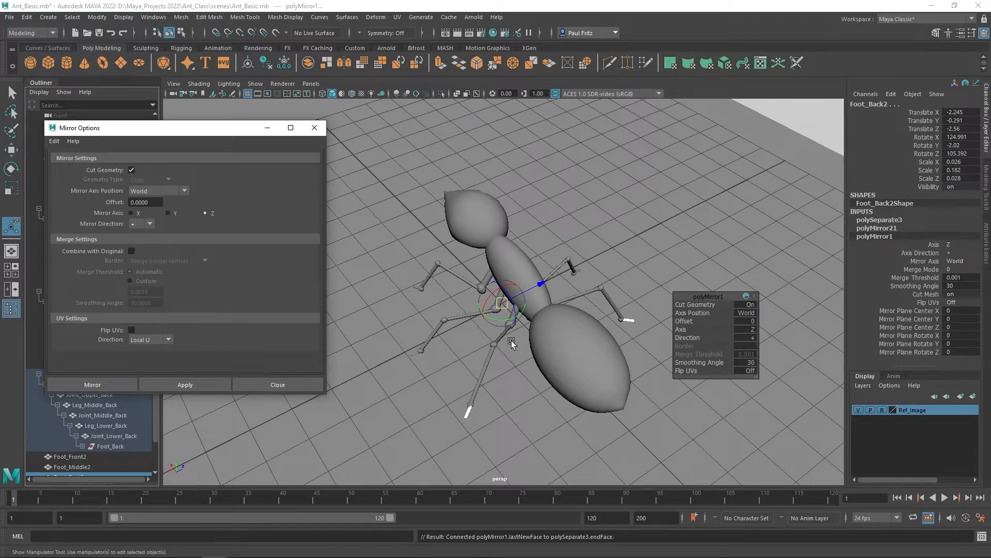
Inspect the mirrored legs and their hierarchy, undo the mirroring and close the Mirror options
left_click_drag(523, 351, 511, 365, "alt")
left_click_drag(560, 392, 438, 345, "alt")
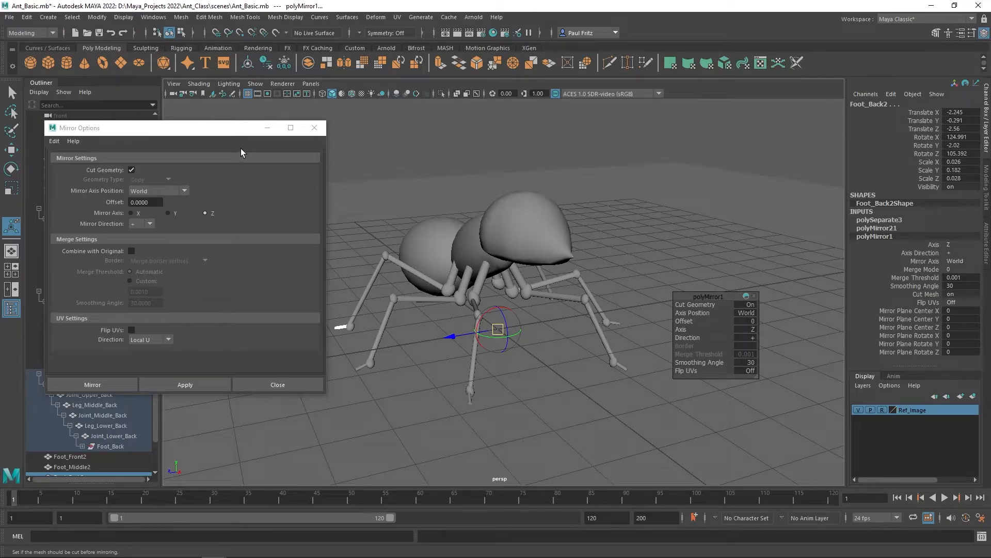
left_click(484, 277)
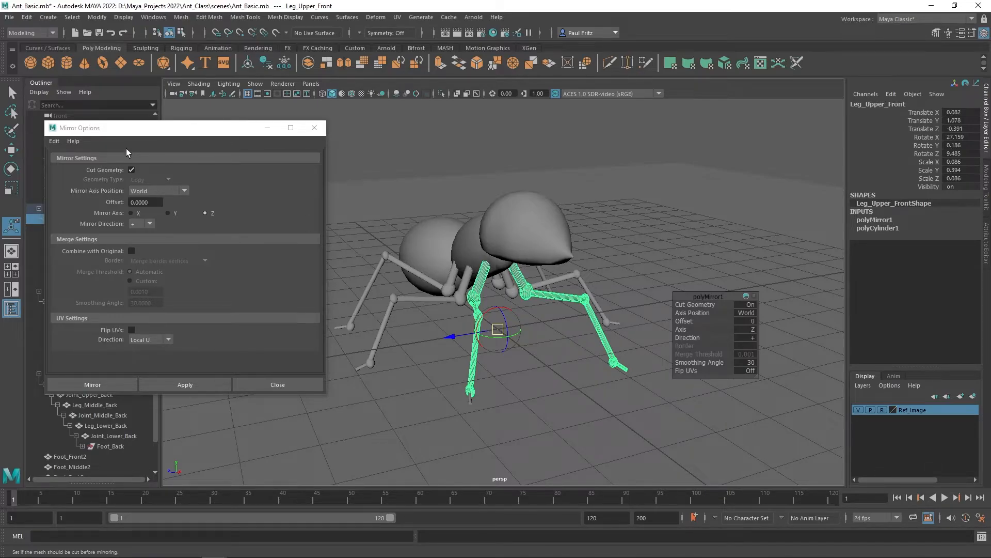
left_click_drag(169, 129, 0, 144)
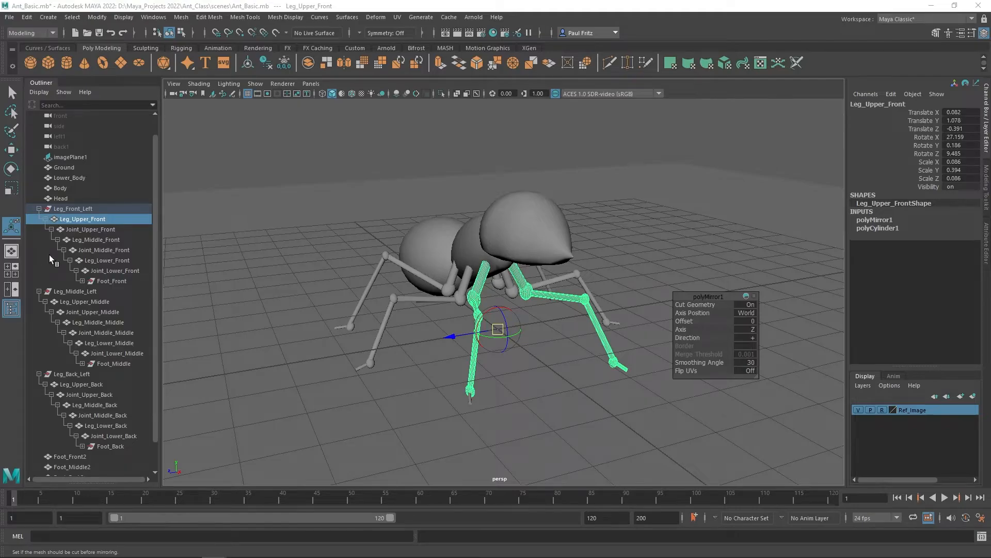
scroll(62, 261, "down", 1)
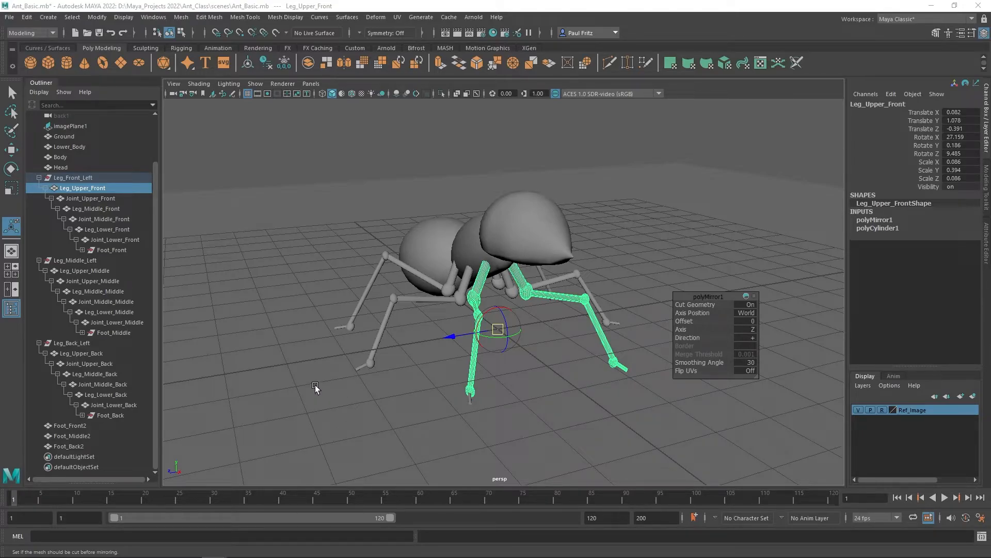
key("ctrl+z")
key("ctrl+z")
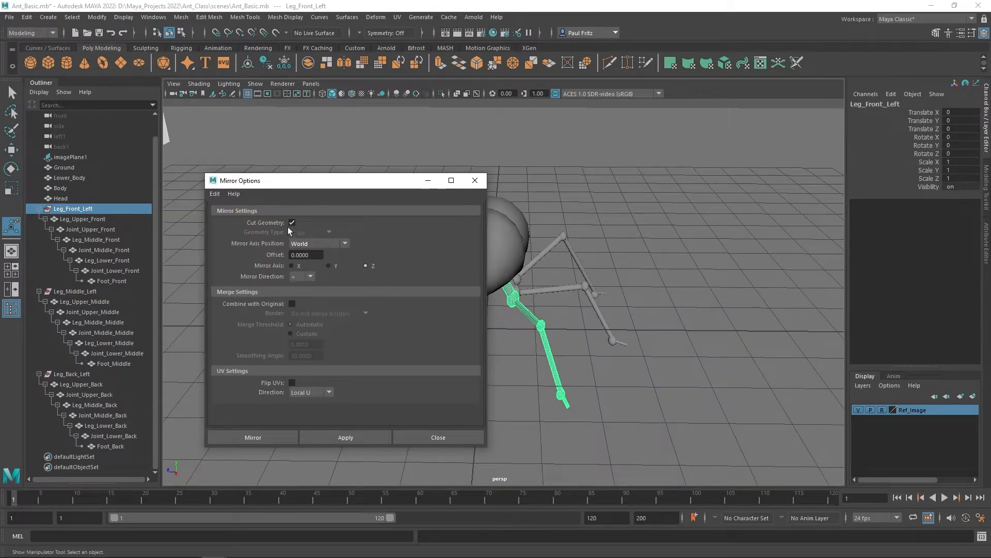
left_click(451, 440)
Duplicate the Leg_Front_Left group and show the transform attributes of the duplicate
left_click_drag(457, 334, 359, 315, "alt")
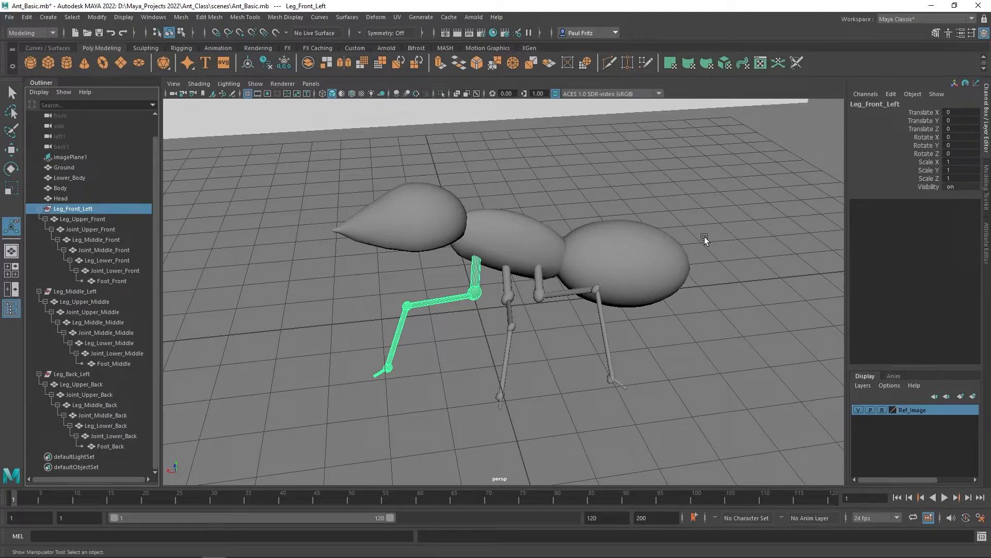
key("ctrl+d")
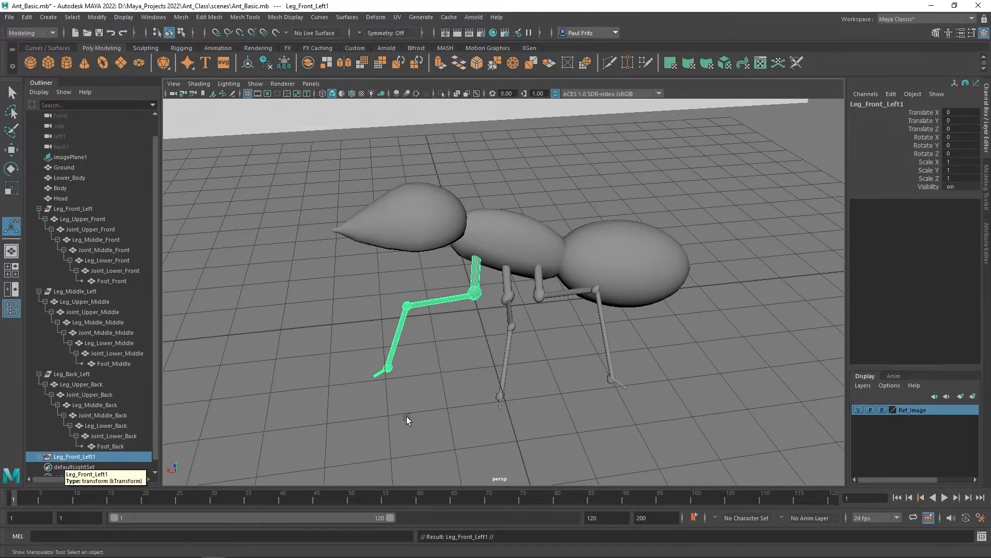
left_click(987, 243)
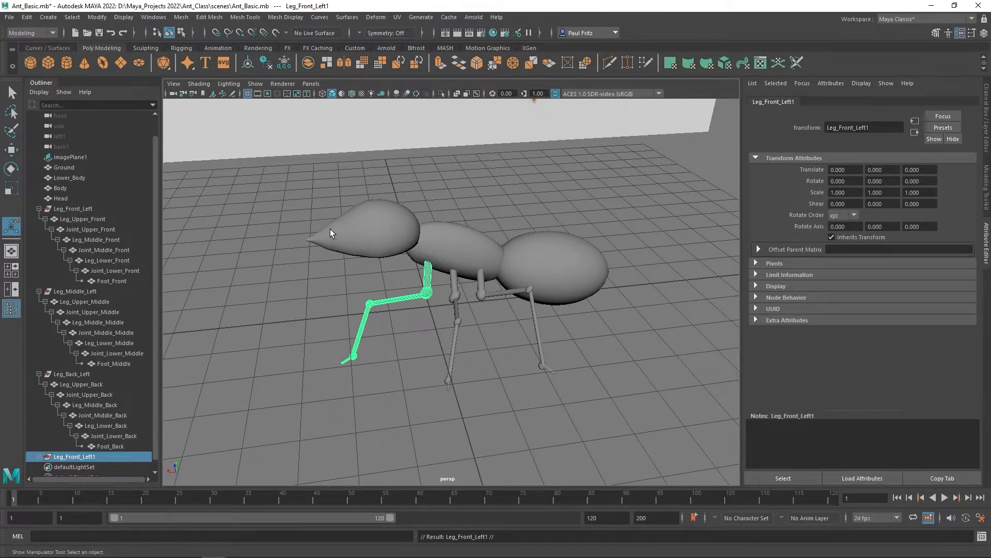
Flip the duplicated front leg to the other side of the body by setting its Scale Z to -1
left_click_drag(280, 236, 470, 261, "alt")
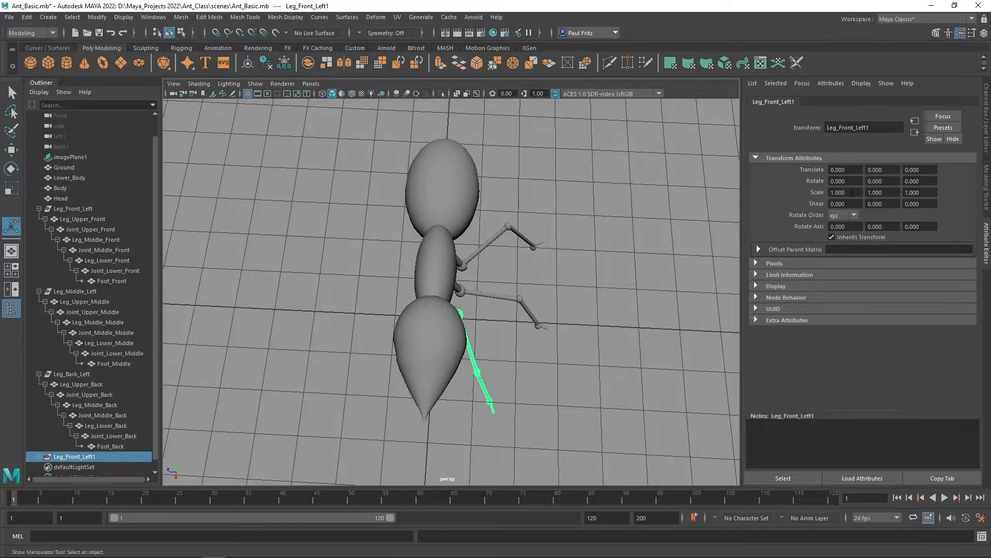
left_click(913, 193)
type("-")
key("Return")
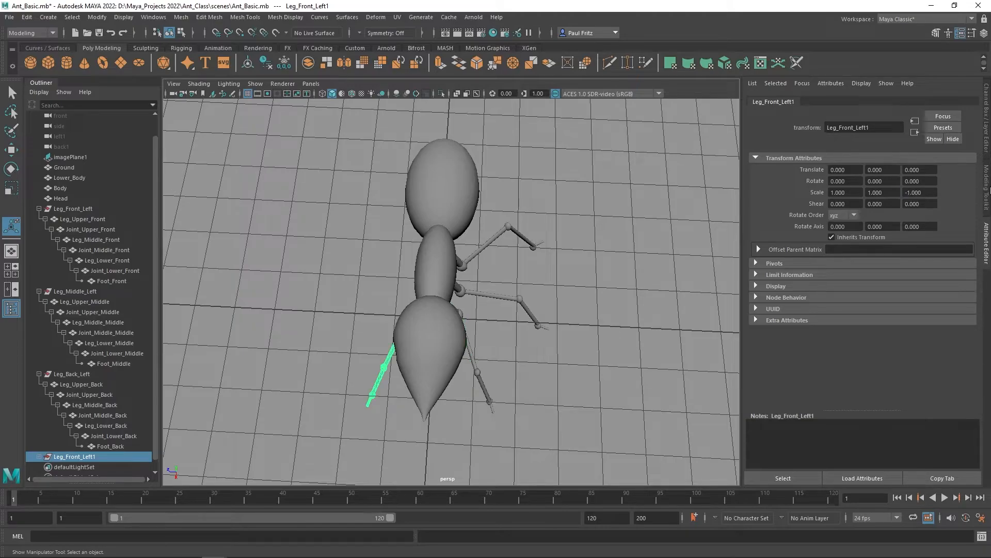
left_click_drag(255, 287, 365, 237, "alt")
left_click_drag(401, 268, 396, 264, "alt")
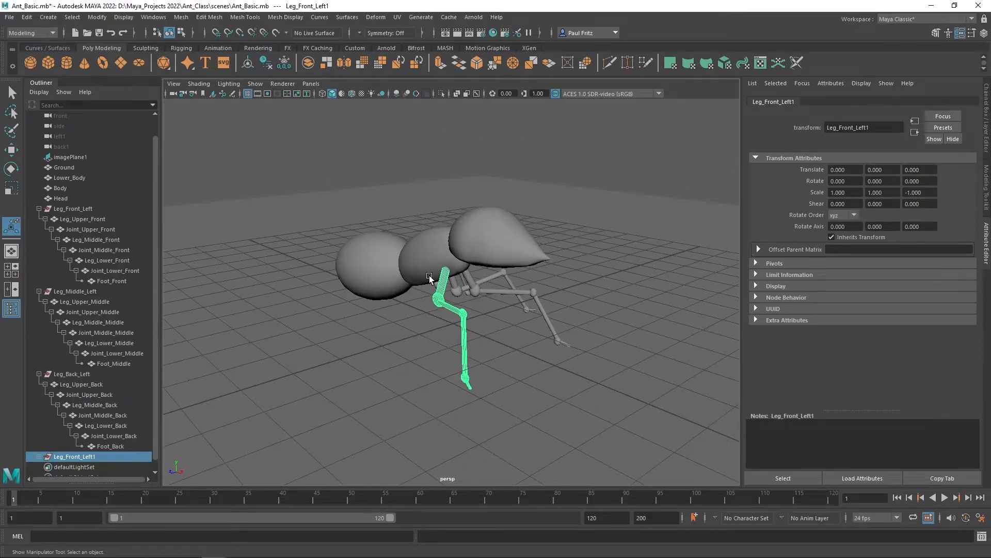
left_click_drag(499, 305, 450, 284, "alt")
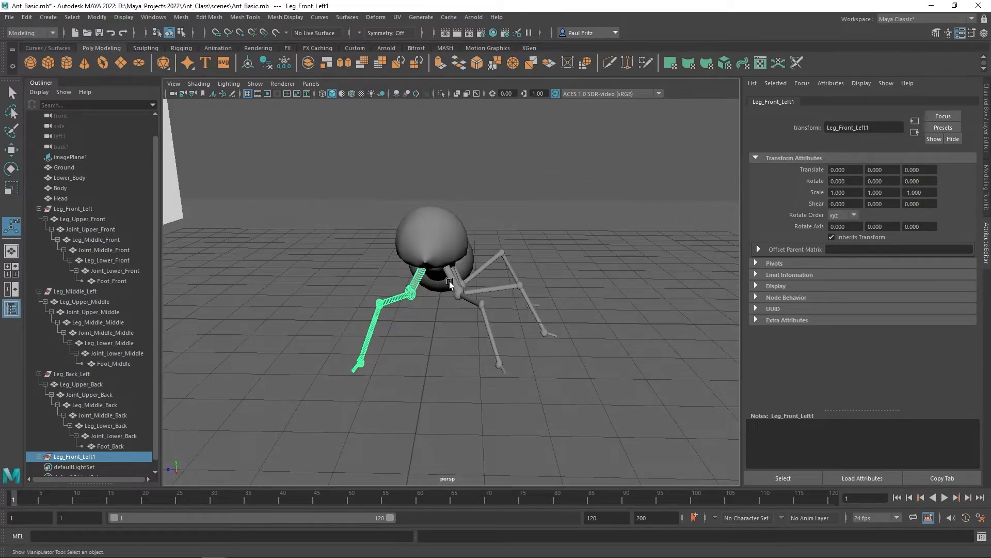
left_click_drag(358, 285, 434, 282, "alt")
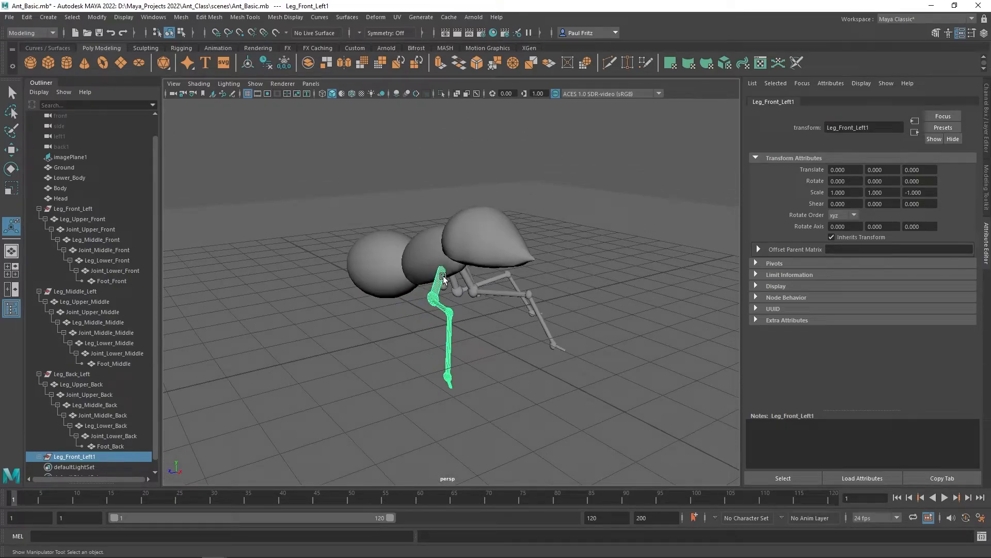
left_click_drag(403, 281, 391, 290, "alt")
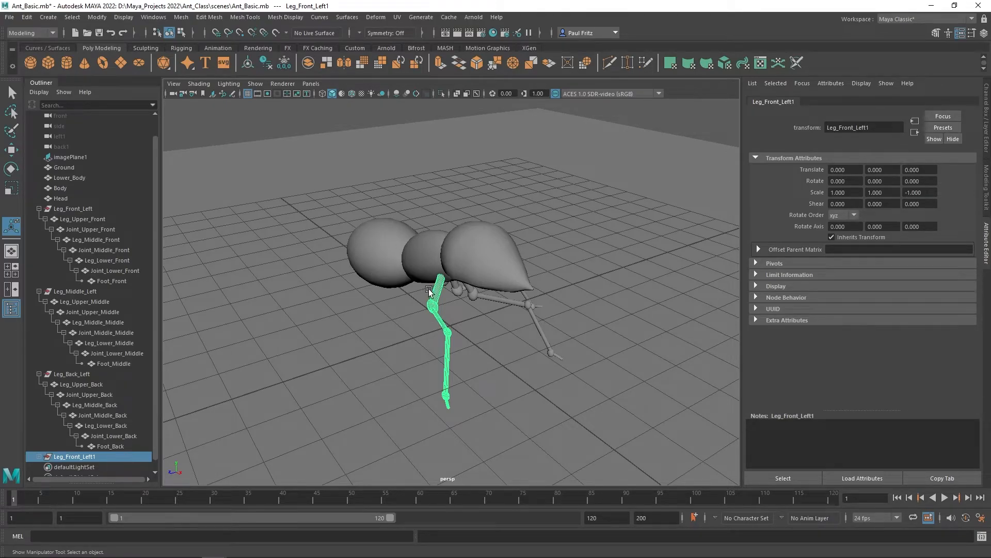
left_click_drag(414, 292, 417, 324, "alt")
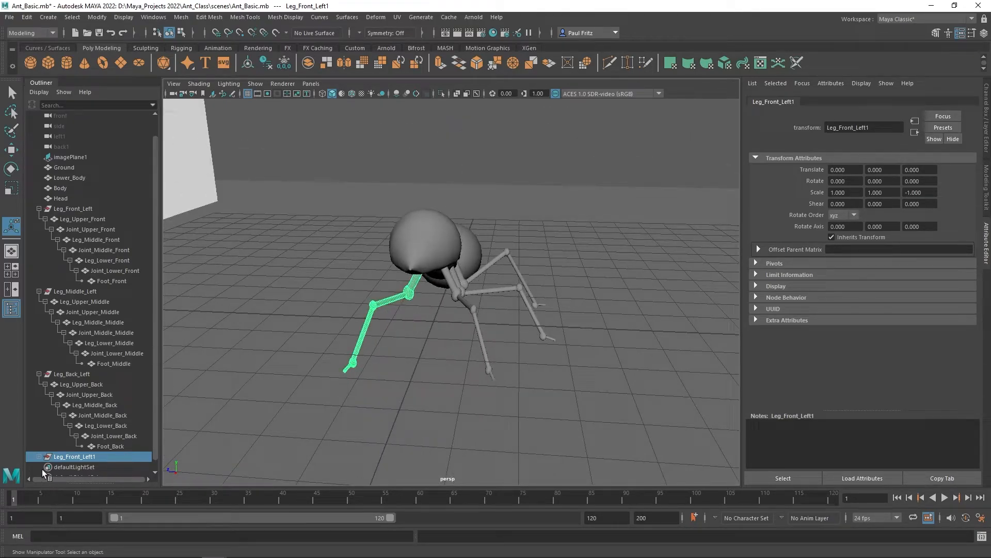
Expand the duplicated front leg's hierarchy and rename its group as Leg_Front_Rt
scroll(52, 426, "down", 1)
left_click(38, 445)
scroll(49, 439, "down", 1)
left_click(45, 445)
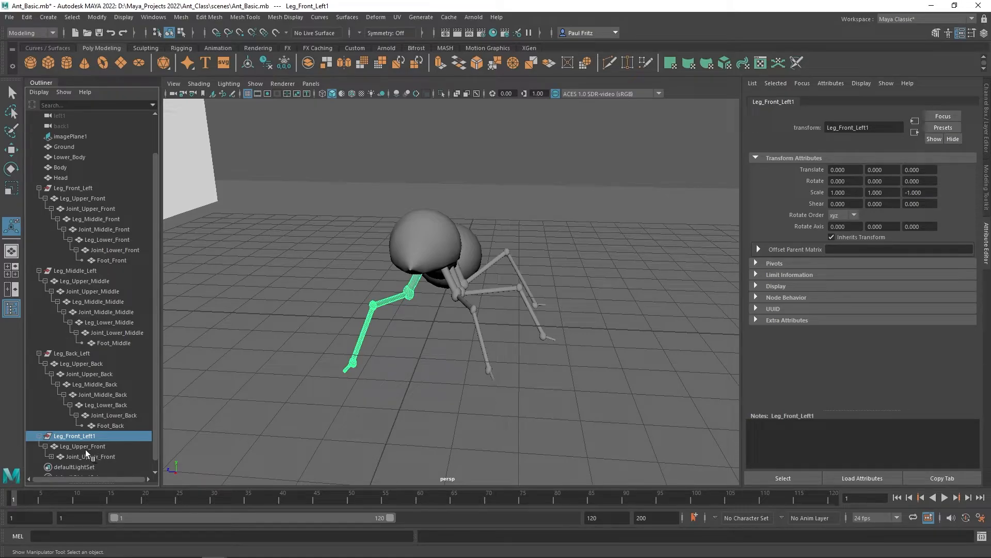
double_click(89, 436)
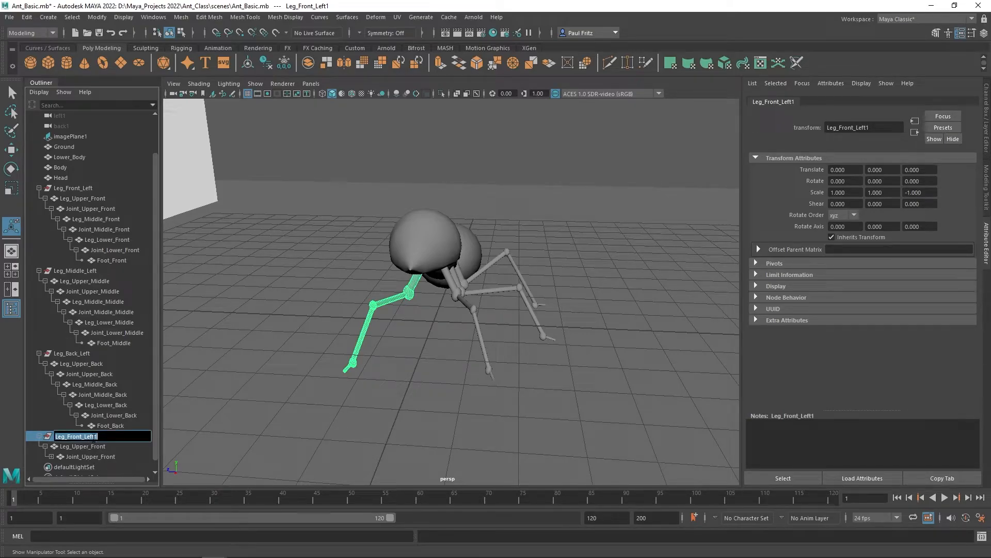
left_click(98, 436)
type("Rt")
key("Return")
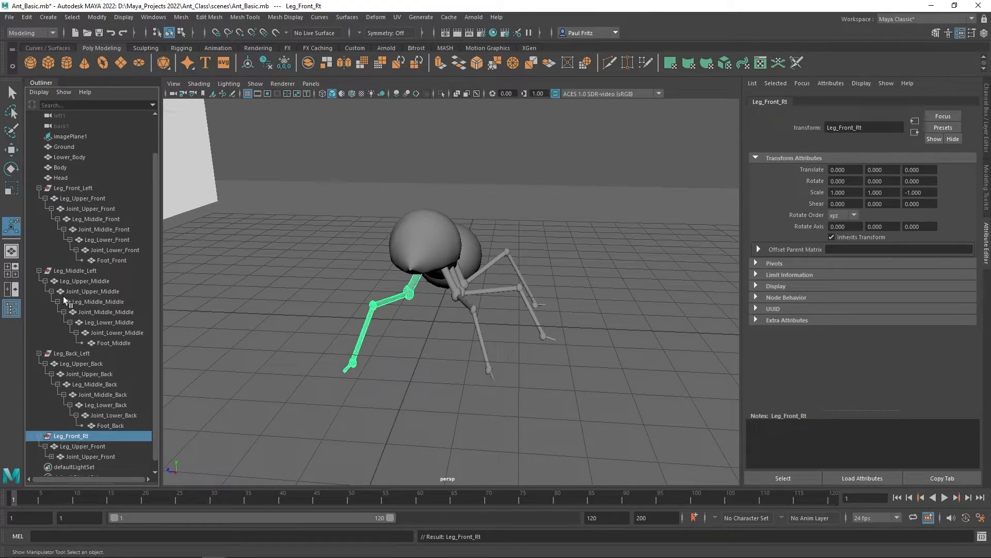
Try flipping a duplicate of the Leg_Middle_Left group with a Scale Z of -1, and undo the scaling and duplication
left_click(72, 271)
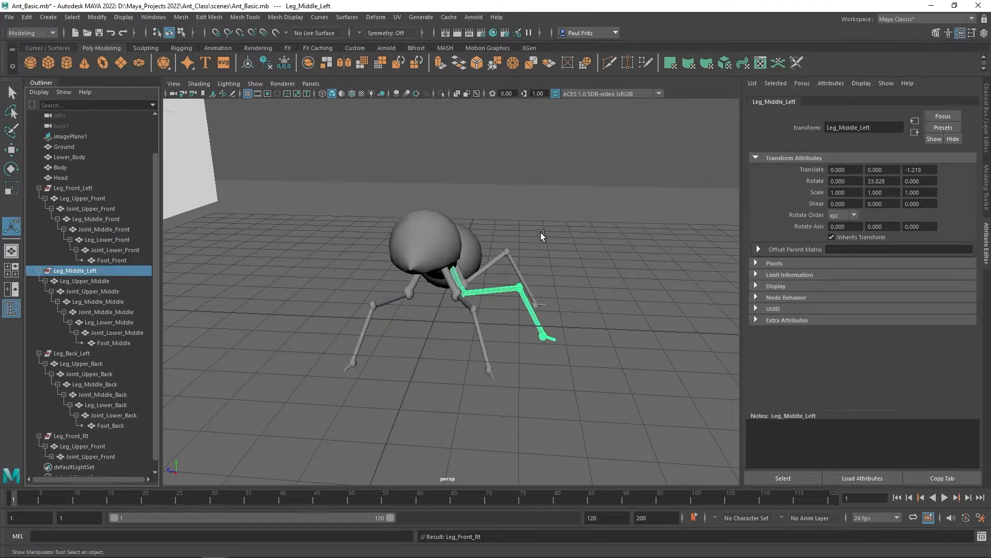
key("ctrl+d")
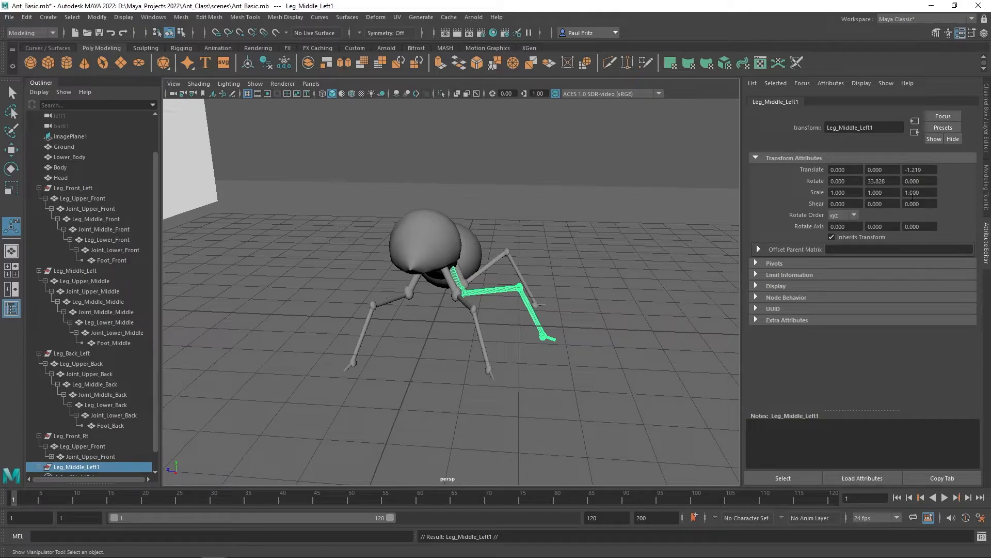
left_click(907, 193)
key("Return")
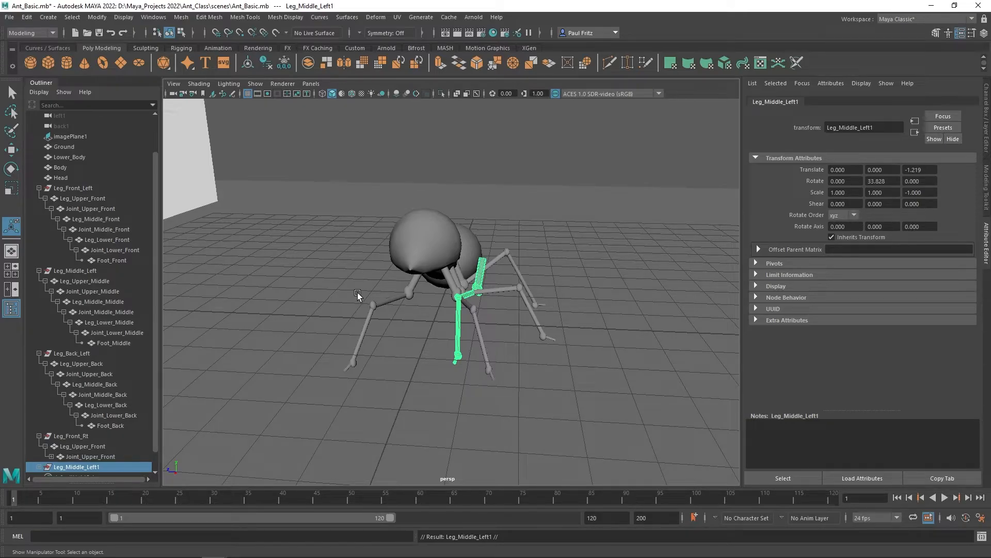
left_click_drag(364, 298, 333, 309, "alt")
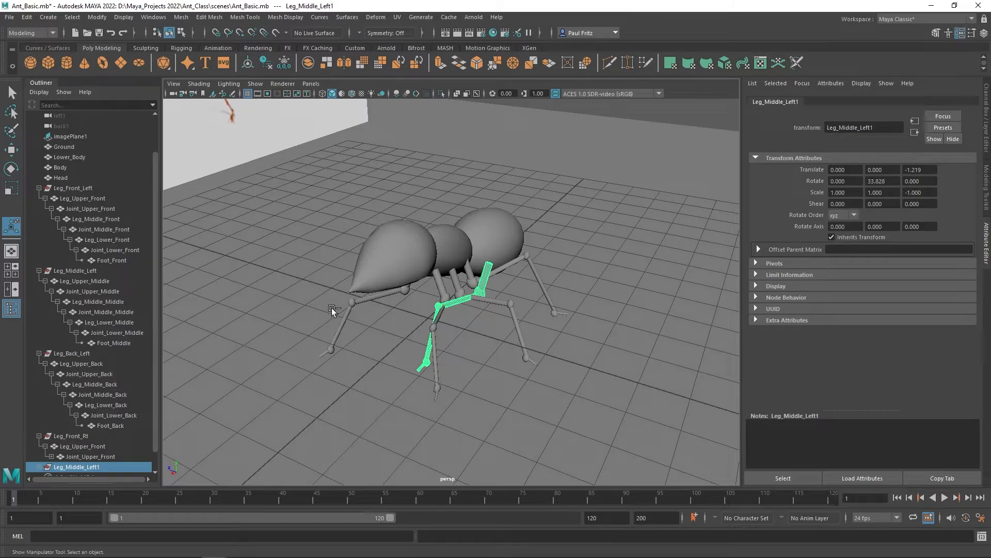
key("ctrl+z")
key("ctrl+z")
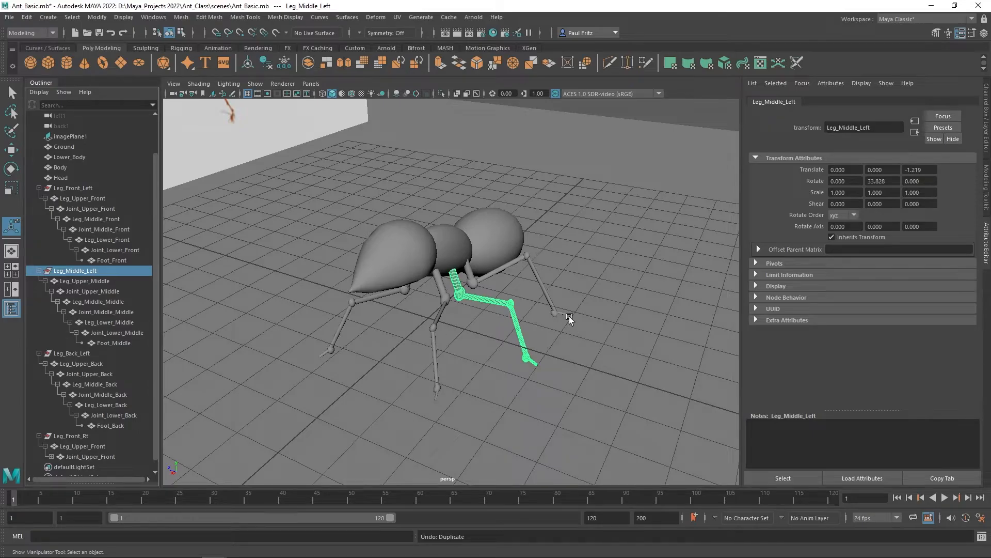
Duplicate the Leg_Middle_Left group again and set the copy's Scale Z to -1
key("ctrl+d")
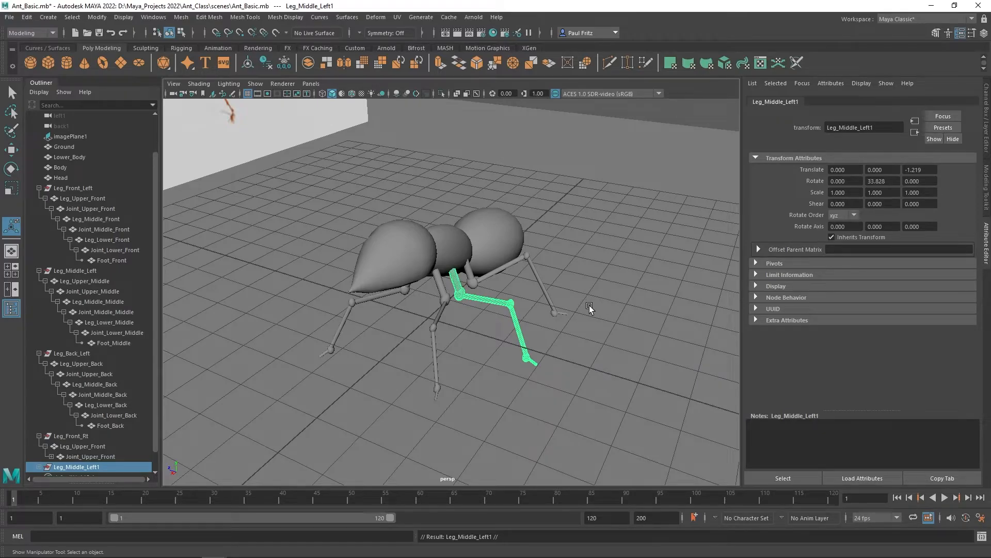
left_click(909, 189)
type("1")
key("Return")
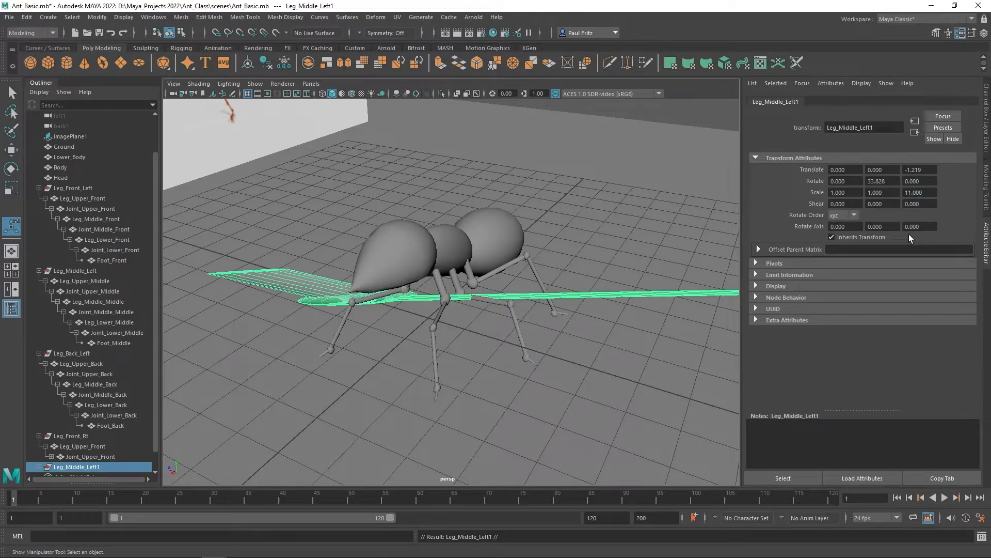
left_click(908, 192)
key("BackSpace")
type("-")
key("Return")
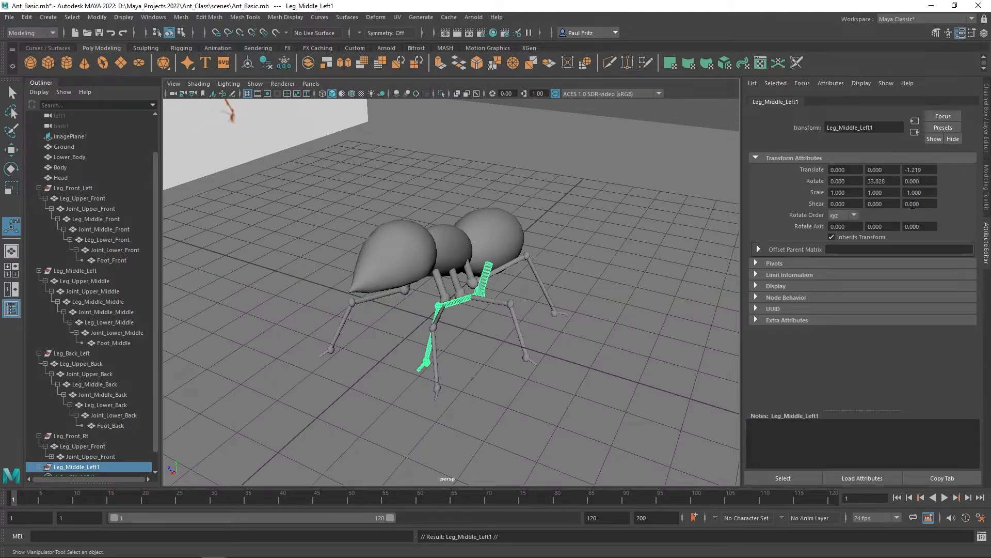
Inspect the flipped middle leg's placement under the body and undo its scaling and duplication
left_click_drag(488, 380, 425, 373, "alt")
scroll(425, 372, "up", 5)
left_click_drag(341, 376, 394, 360, "alt")
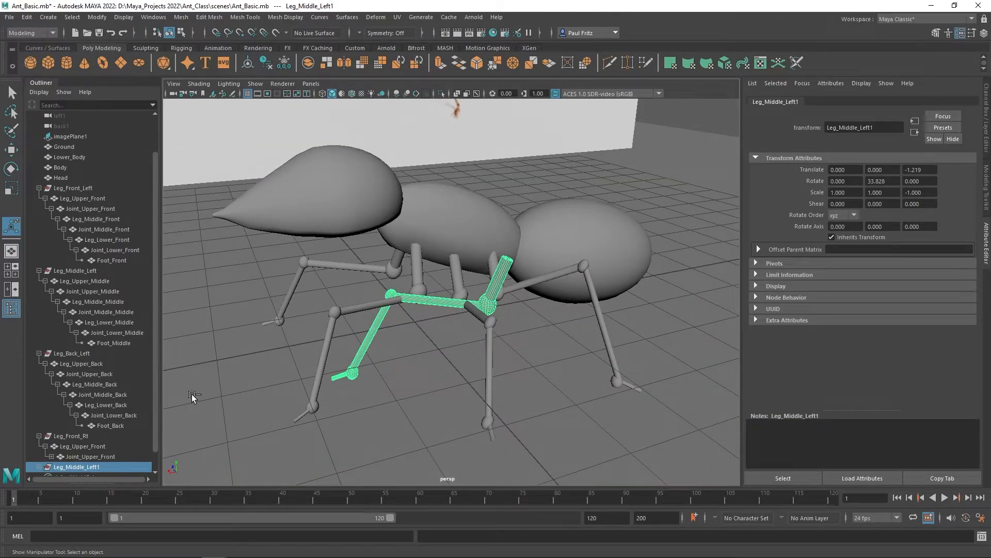
key("ctrl+z")
key("ctrl+z")
key("ctrl+z")
key("ctrl+z")
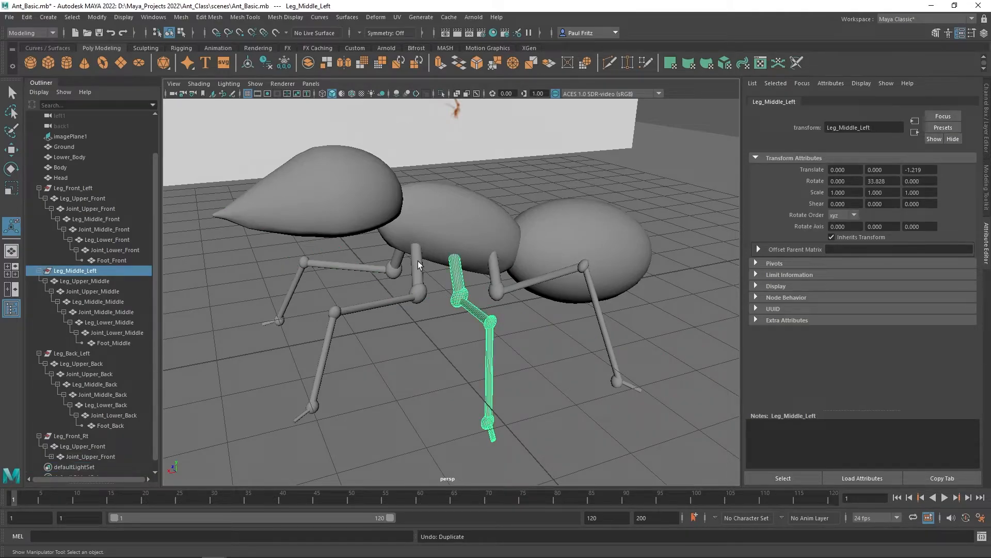
Compare the transform attributes of the Leg_Front_Left, Leg_Middle_Left and Leg_Back_Left groups
left_click(79, 188)
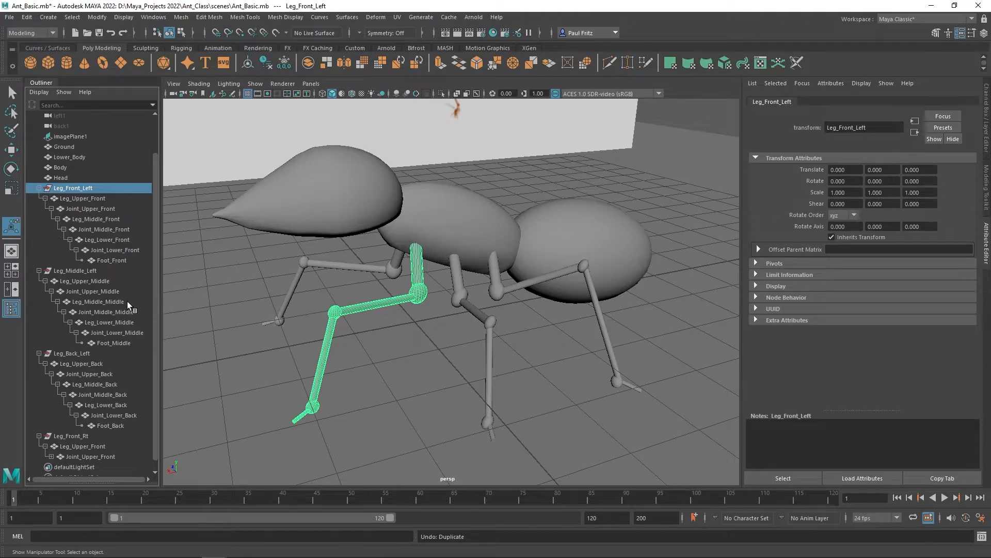
left_click(62, 270)
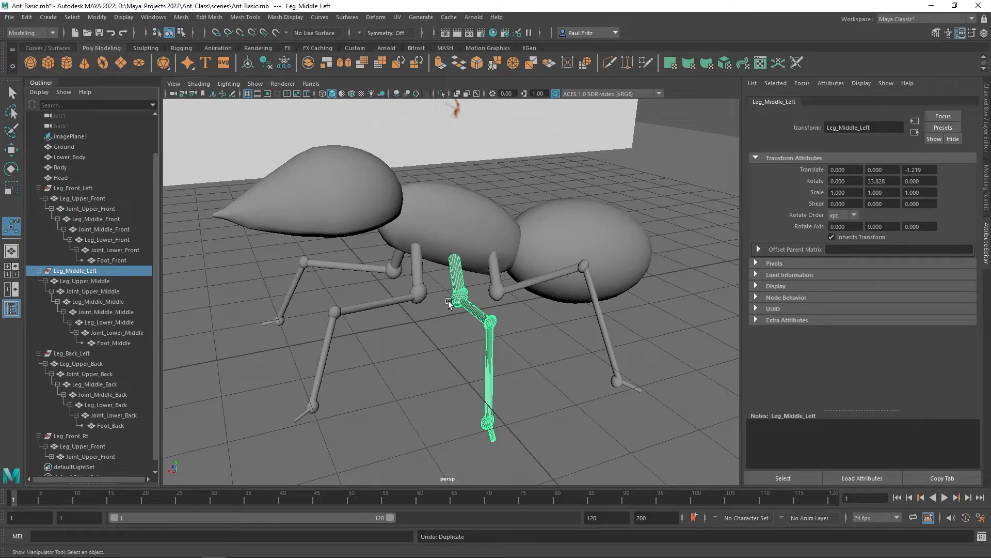
left_click(71, 353)
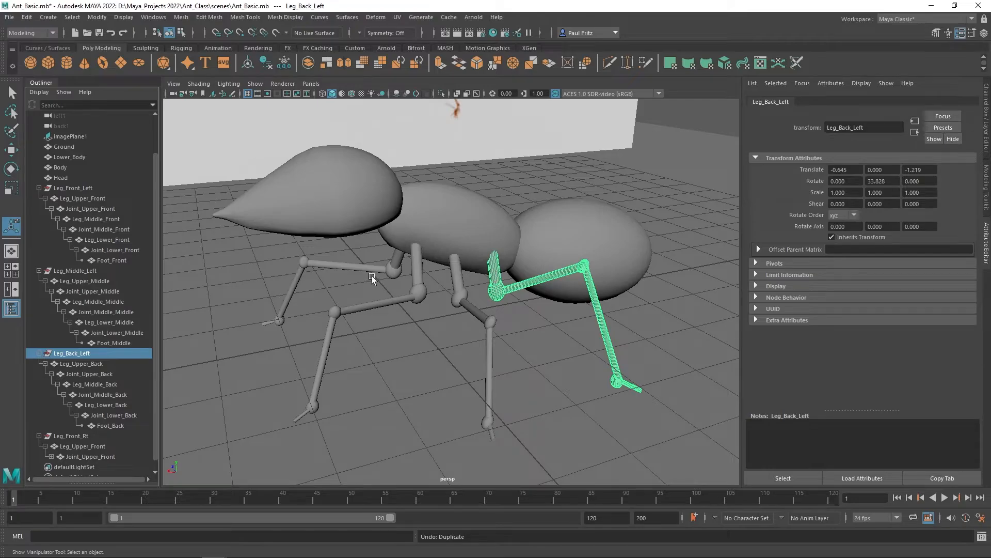
left_click(414, 264)
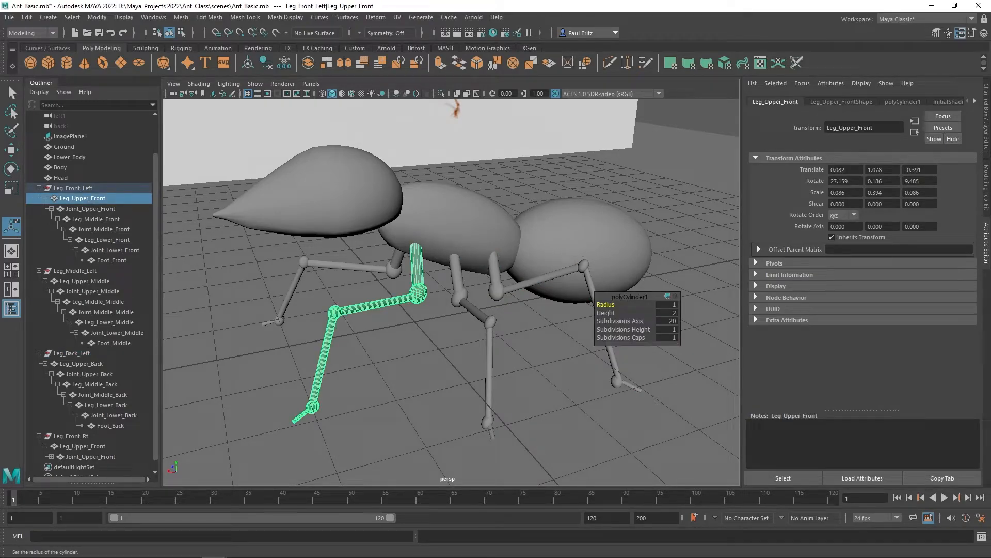
left_click(73, 188)
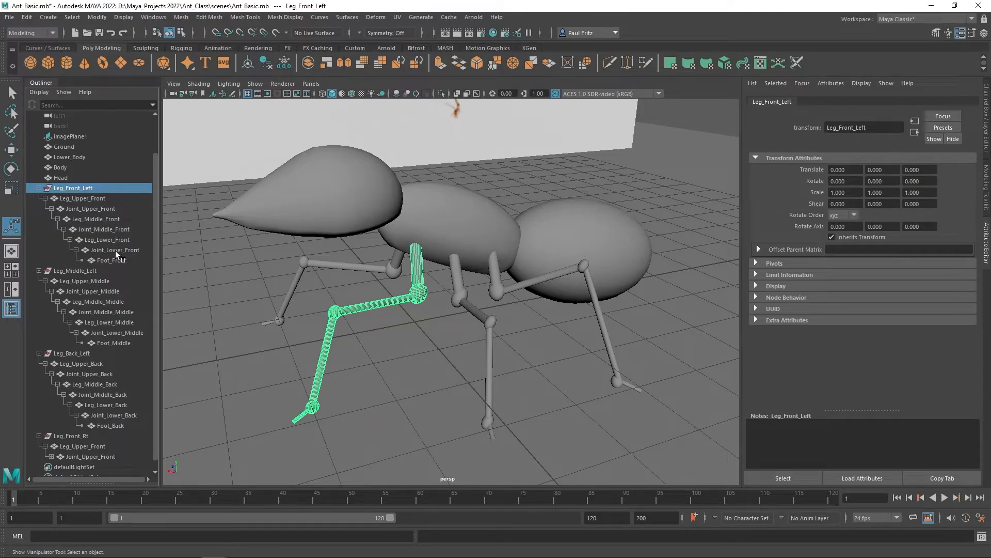
Freeze the transformations of the Leg_Middle_Left group
left_click(81, 273)
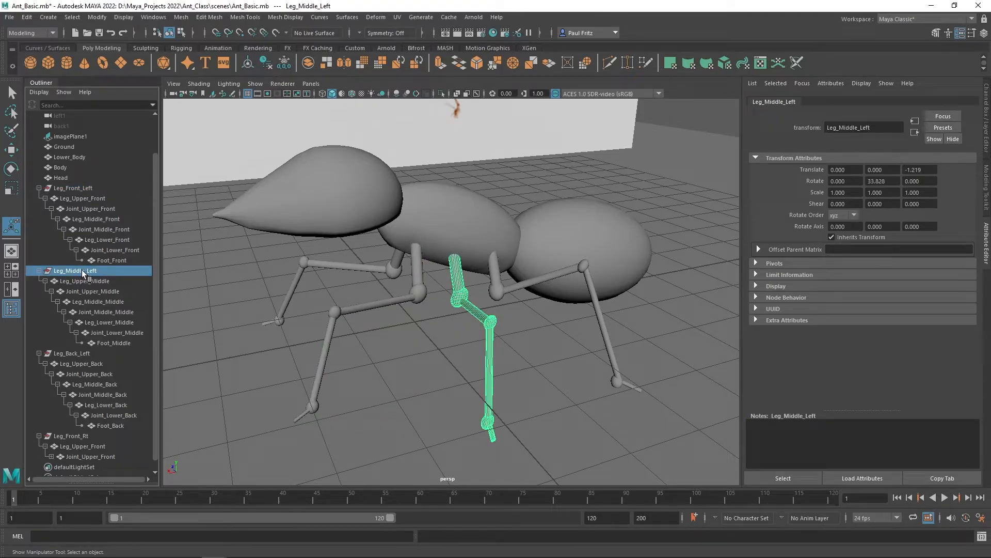
left_click(98, 18)
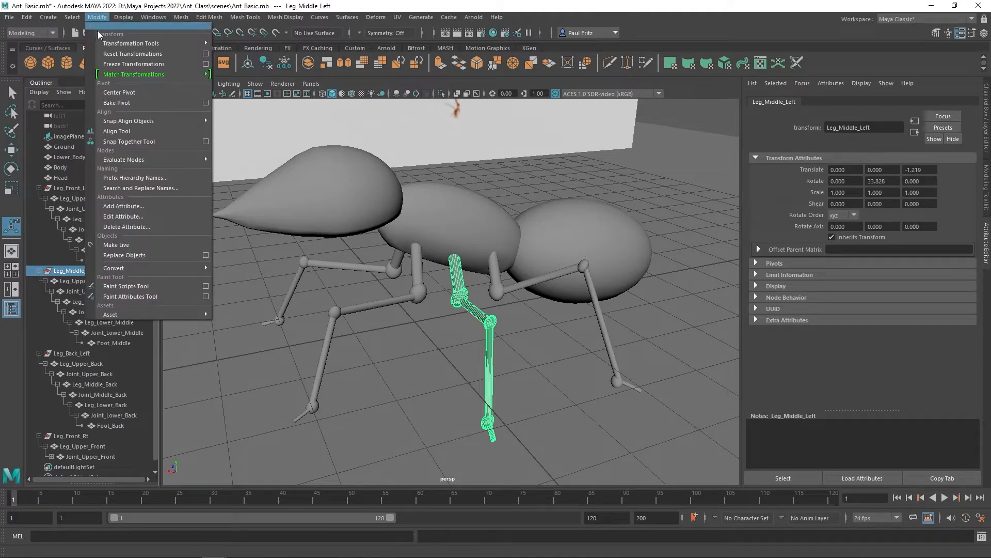
left_click(122, 64)
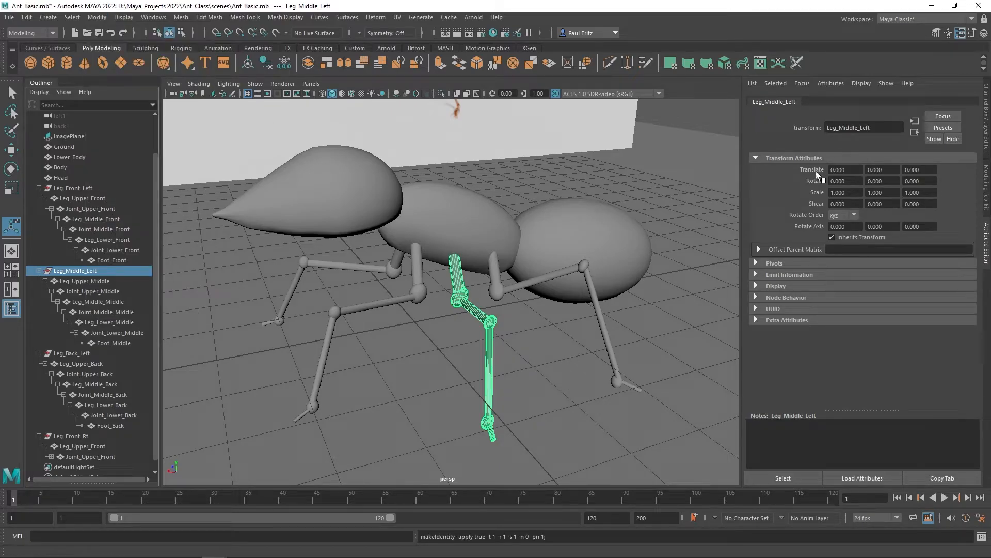
Freeze the transformations of the Leg_Back_Left group
left_click(494, 273)
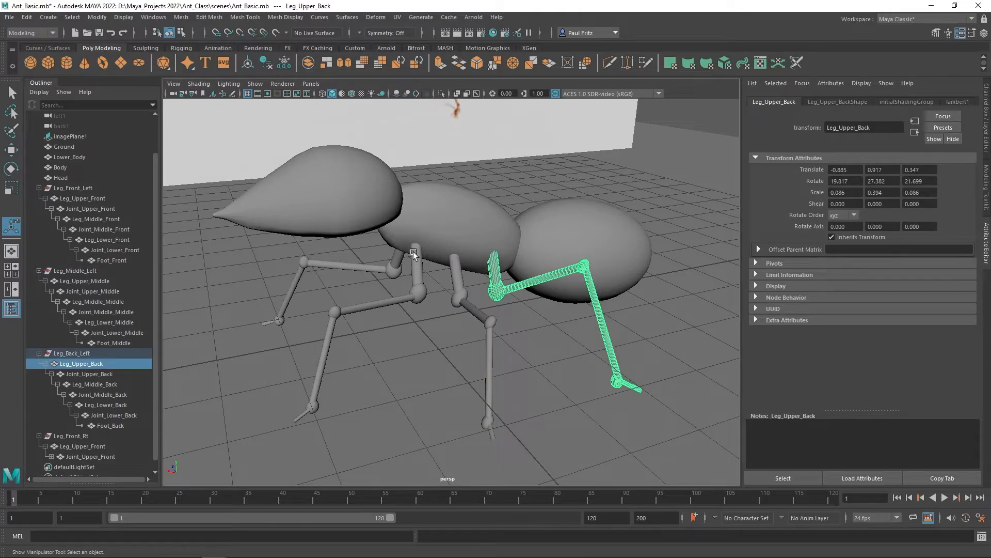
left_click(72, 353)
left_click(97, 17)
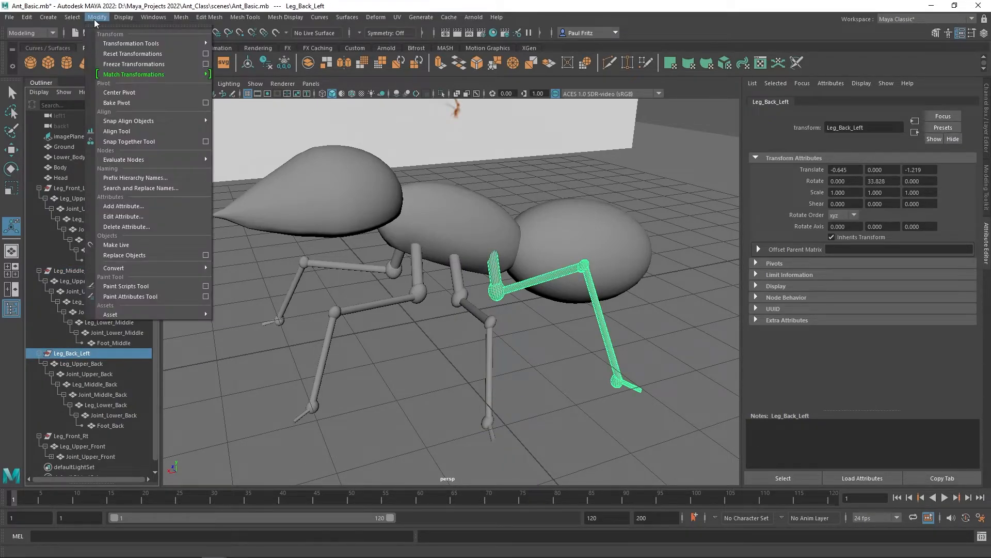
left_click(116, 65)
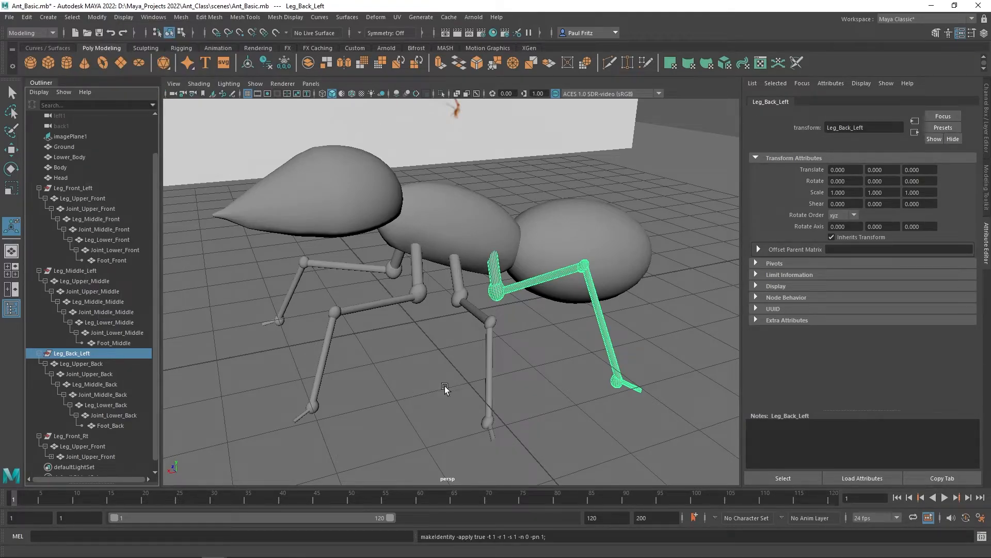
Move the whole Leg_Back_Left group away from the body along Z, to a Translate Z of about -2.37
left_click_drag(441, 319, 379, 310, "alt")
scroll(445, 276, "up", 2)
left_click_drag(444, 276, 416, 267, "alt")
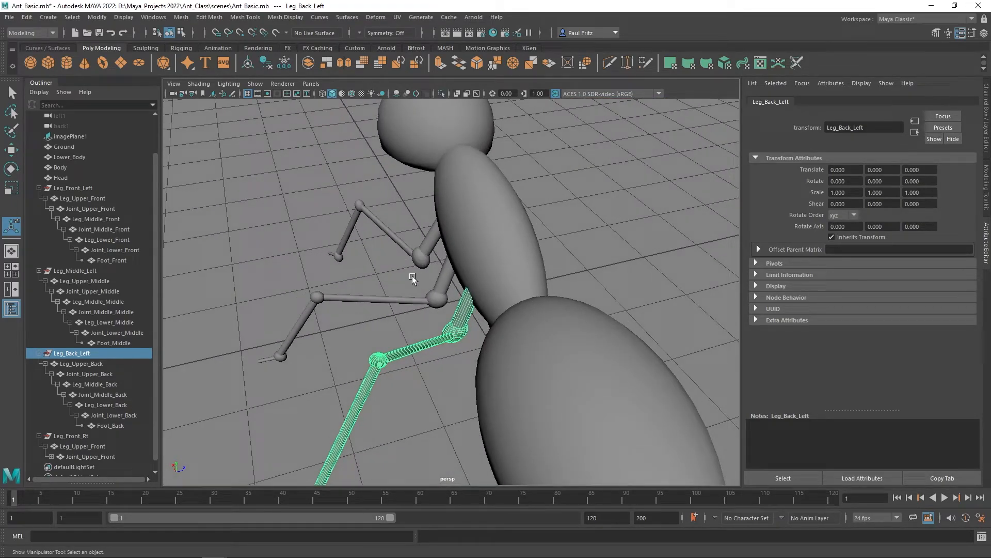
key("Down")
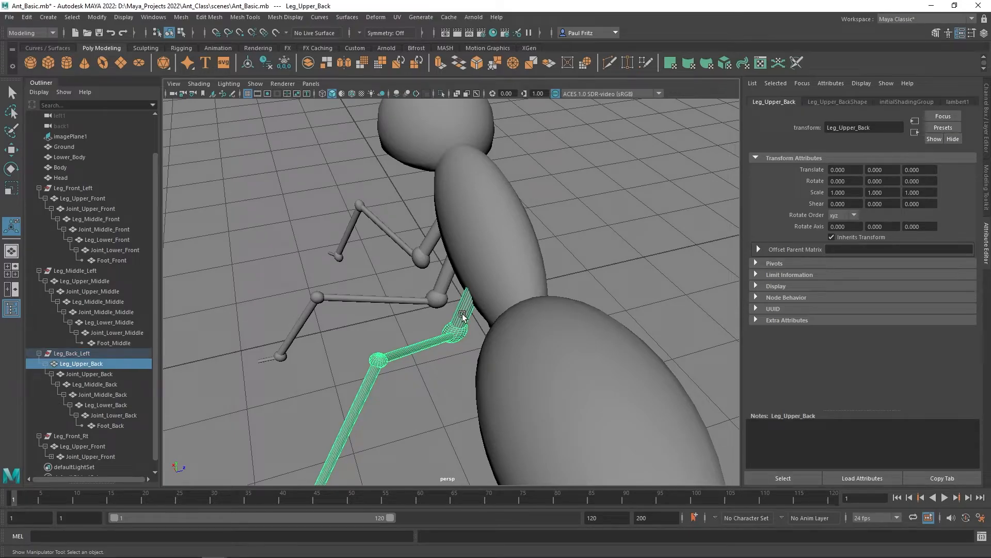
left_click(82, 354)
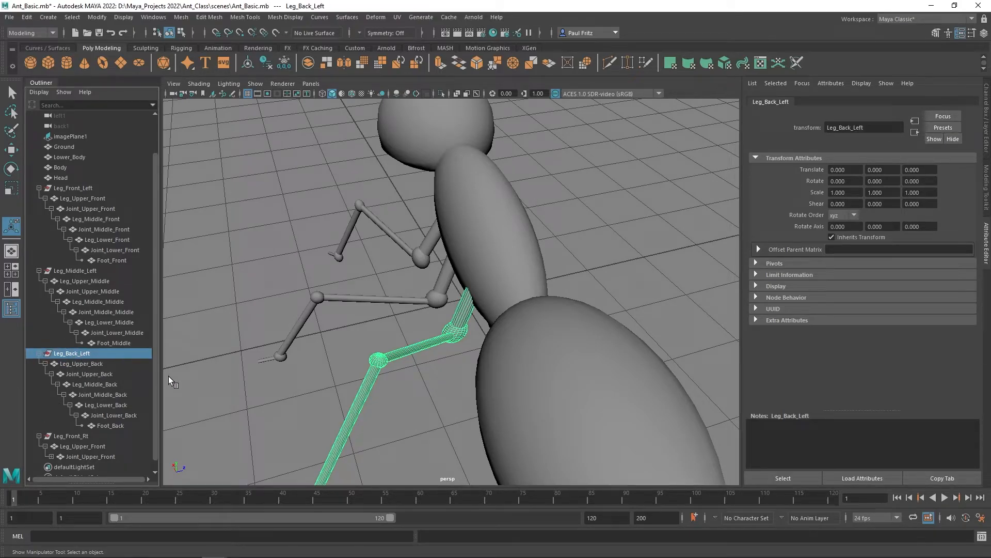
key("w")
left_click_drag(438, 338, 305, 389)
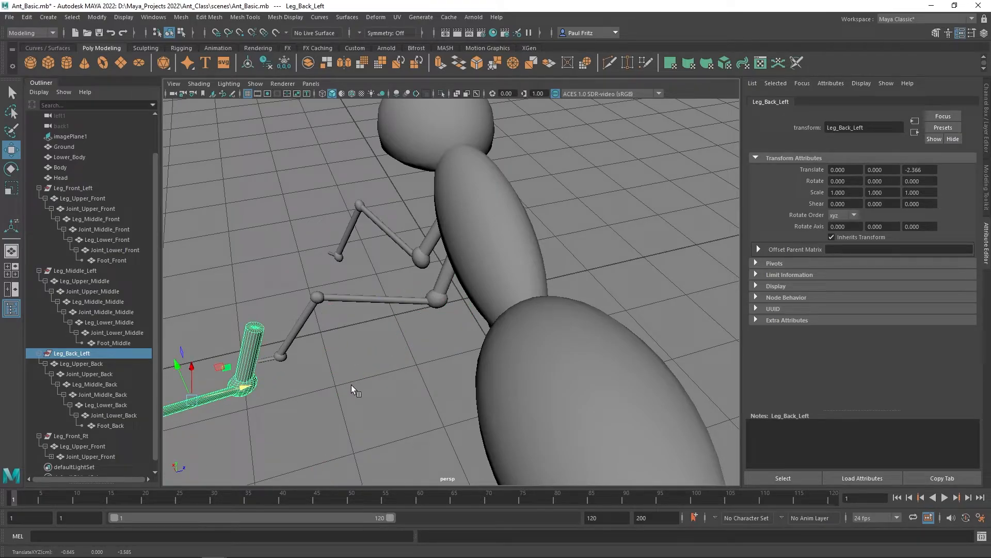
Reset the Leg_Back_Left group's Translate Z to 0
left_click(929, 170)
left_click_drag(930, 171, 877, 180)
type("0")
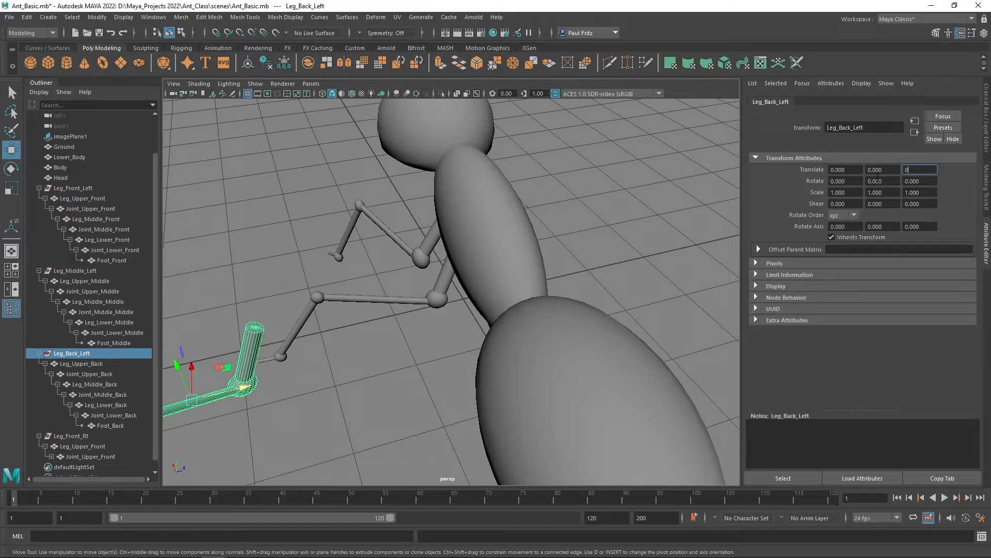
key("Return")
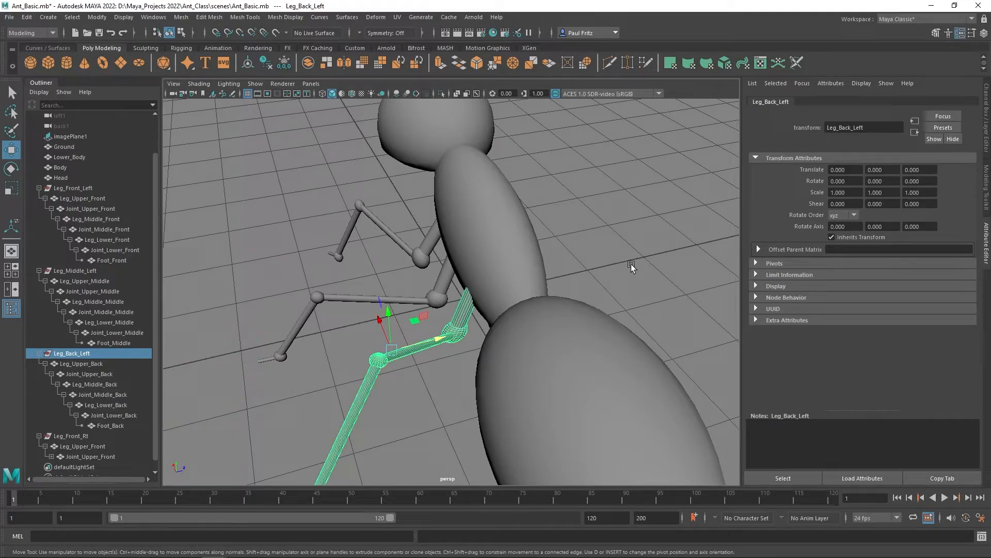
Duplicate the Leg_Middle_Left group with a Scale Z of -1 and move the copy across the body to a Translate Z of about 2.48
left_click_drag(285, 314, 422, 330, "alt")
scroll(370, 334, "down", 3)
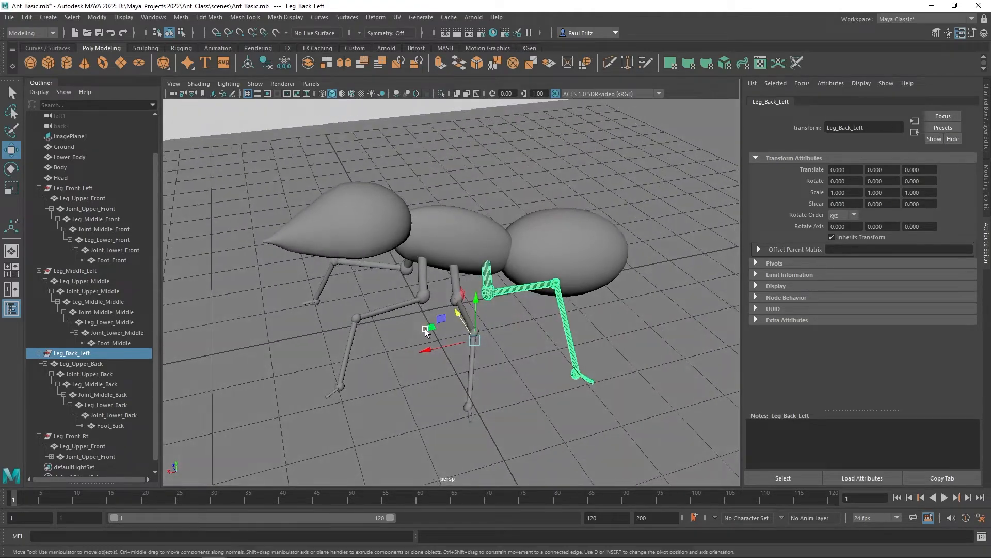
left_click(80, 270)
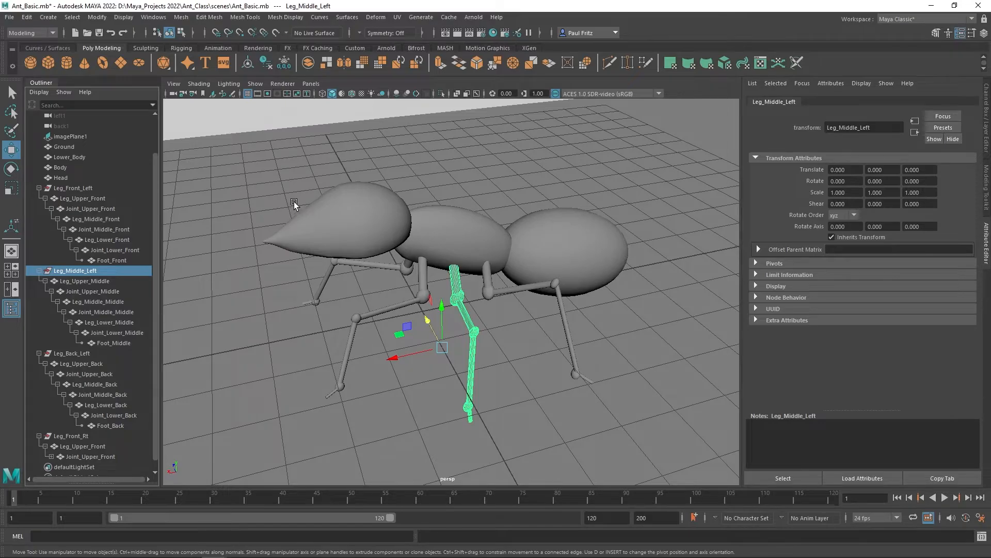
key("ctrl+d")
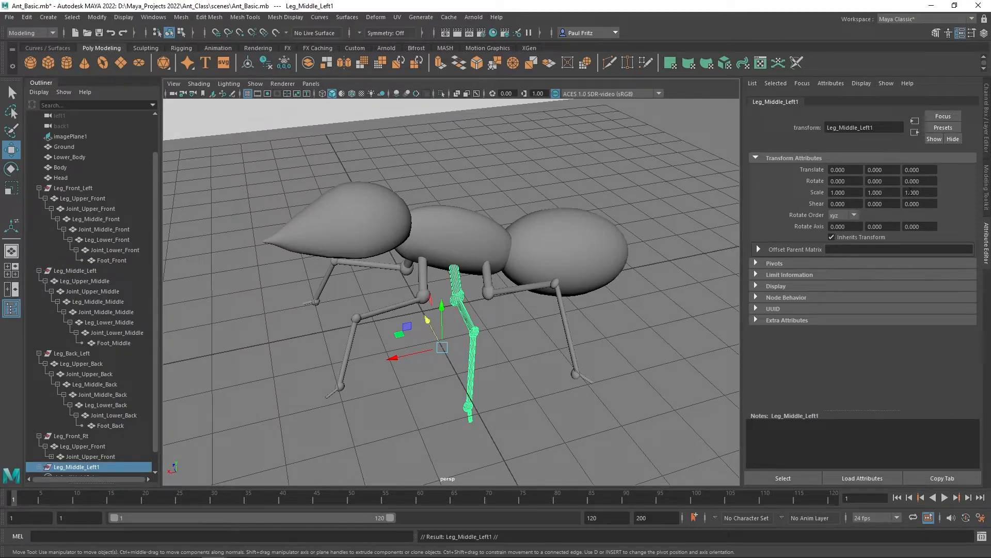
left_click(907, 192)
type("-")
key("Return")
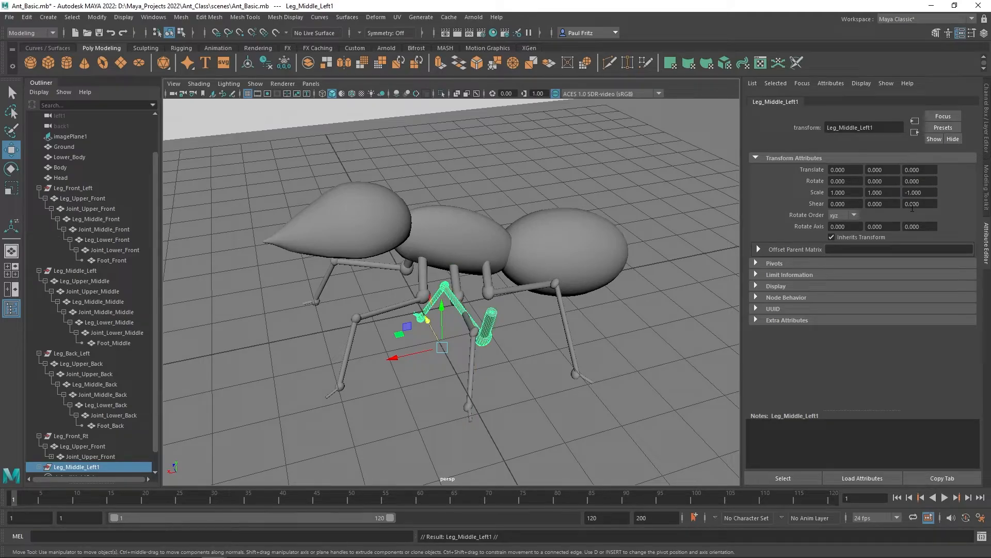
left_click_drag(289, 337, 277, 283, "alt")
left_click_drag(444, 309, 380, 310, "alt")
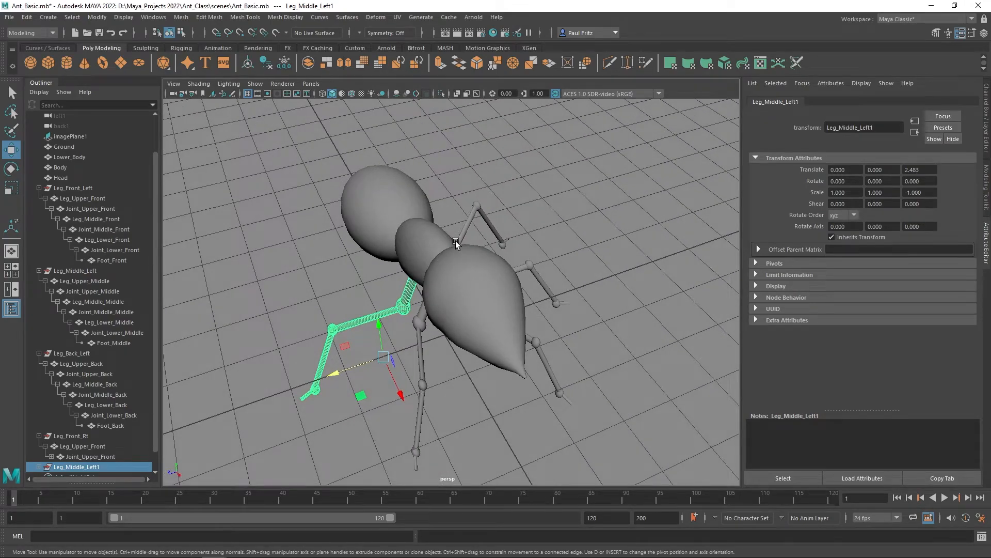
left_click(68, 351)
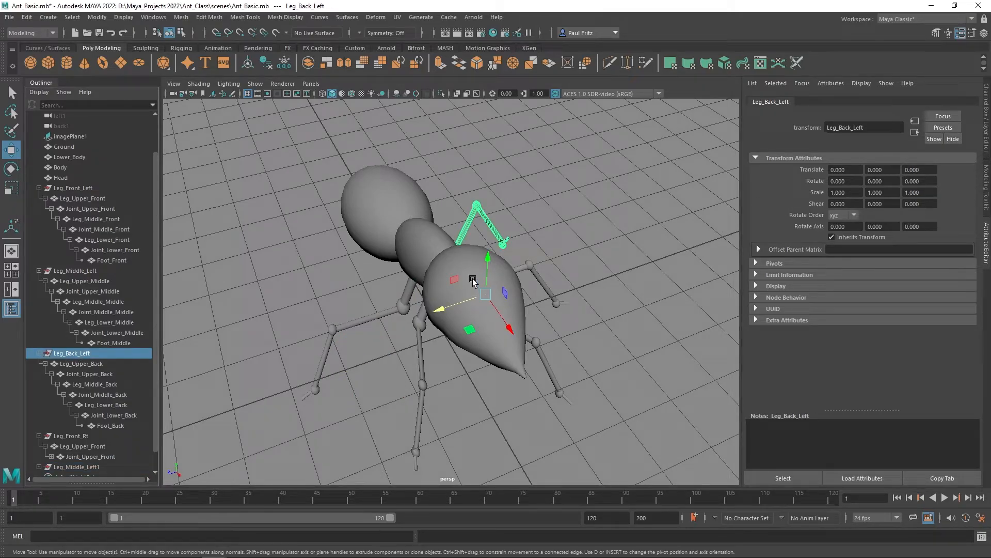
key("ctrl+d")
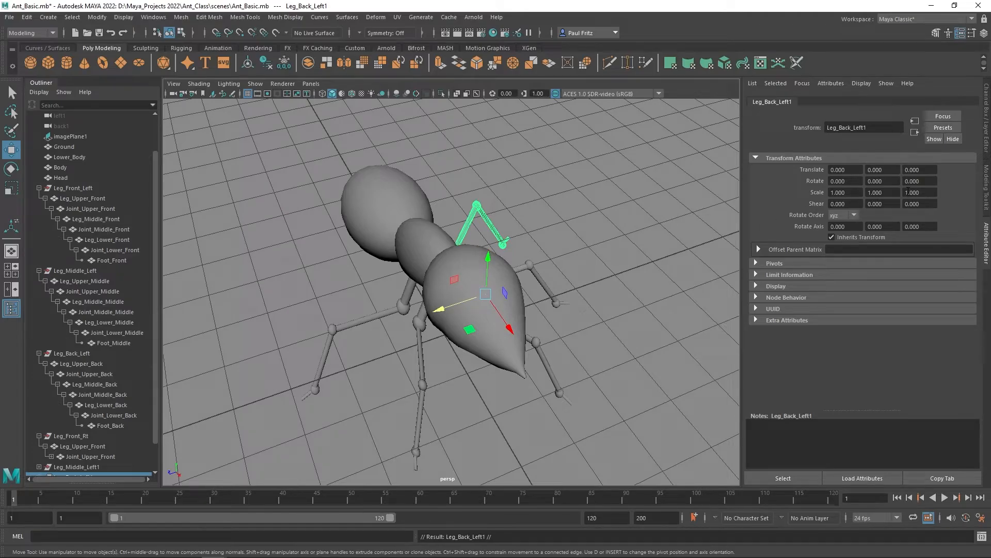
left_click(906, 192)
type("-")
key("Return")
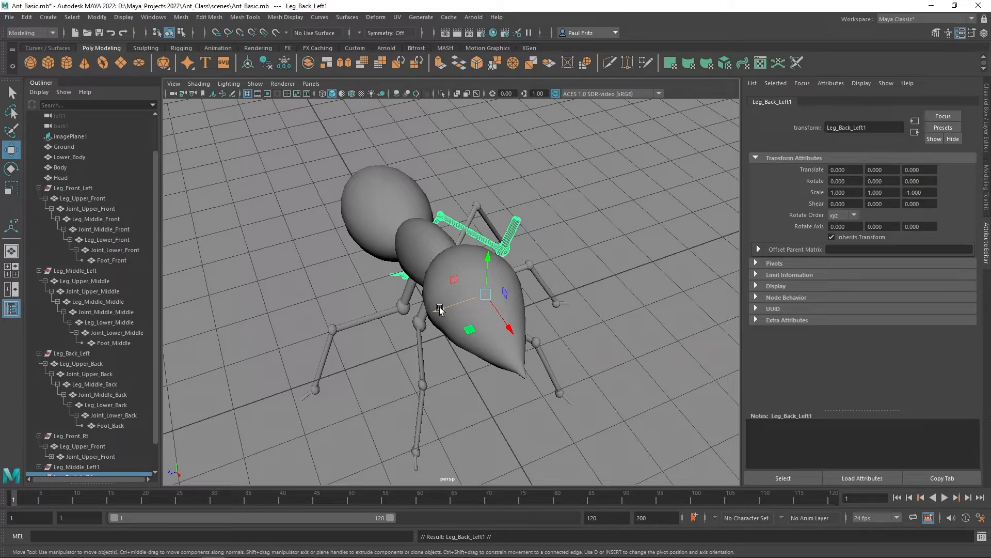
key("ctrl+z")
key("ctrl+z")
key("ctrl+z")
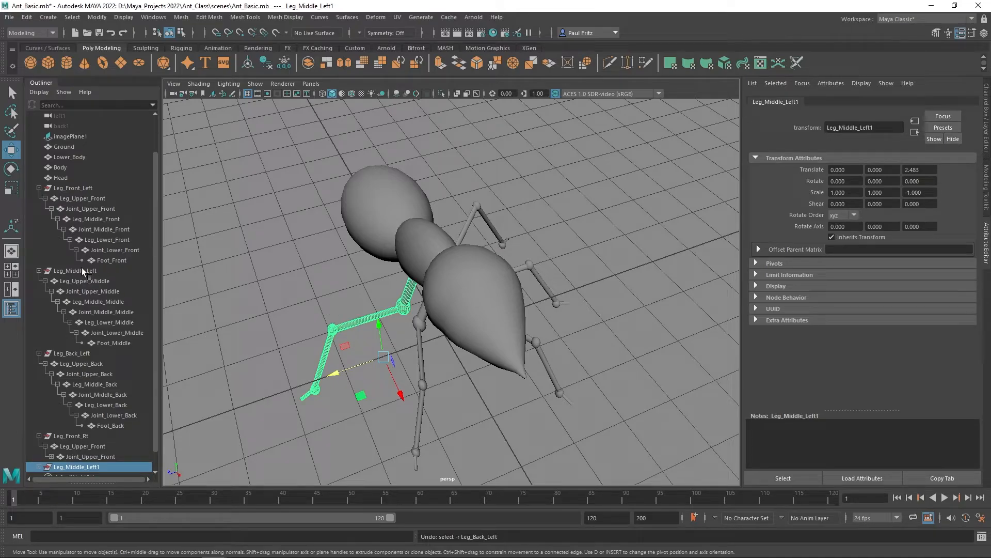
Duplicate the Leg_Back_Left group
left_click(73, 354)
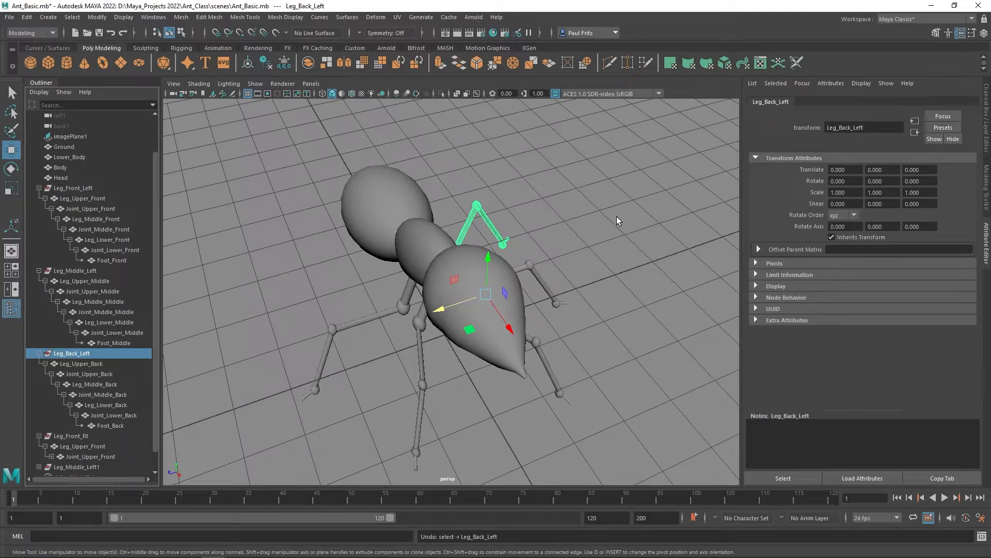
key("ctrl+d")
Try to flip the duplicated back leg group with a Scale X of -1 and undo the change
left_click(834, 192)
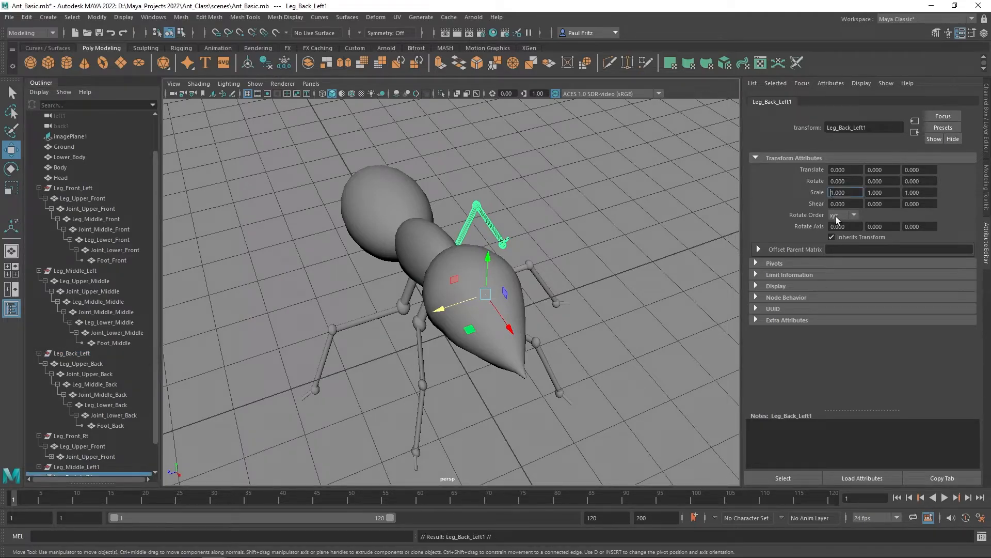
type("-1")
key("Return")
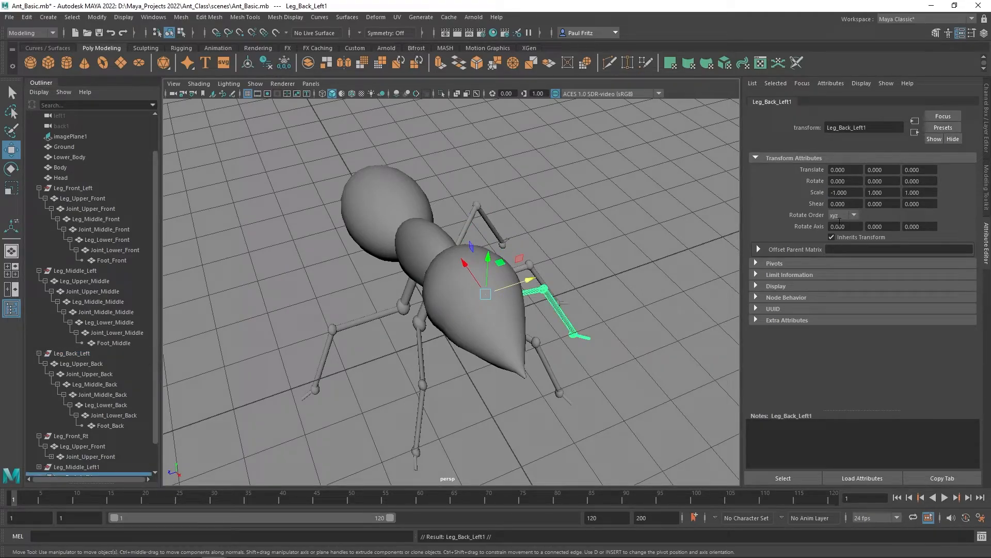
key("ctrl+z")
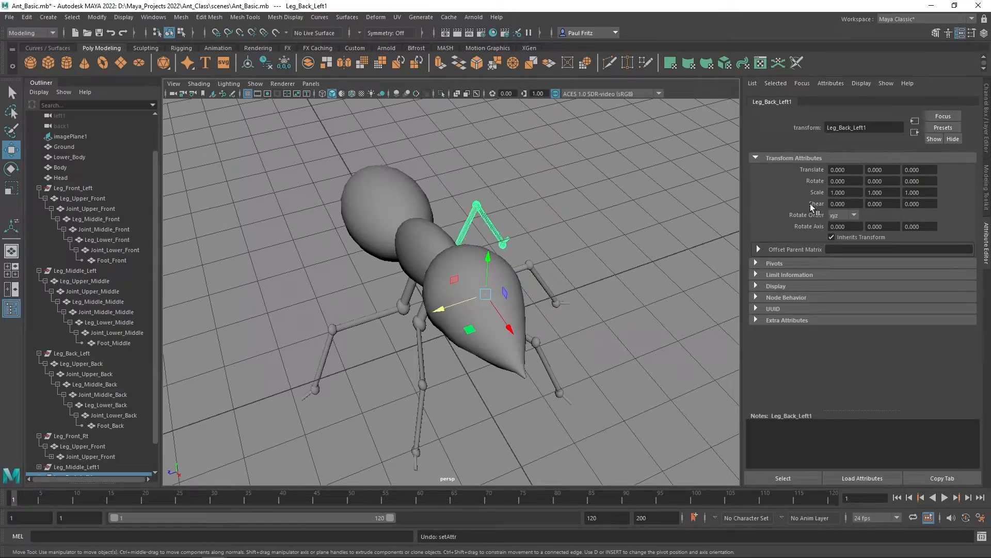
Set the duplicated back leg group's Scale Z to -1 and move it across the body to a Translate Z of about 2.47
left_click(906, 193)
type("-1")
key("Return")
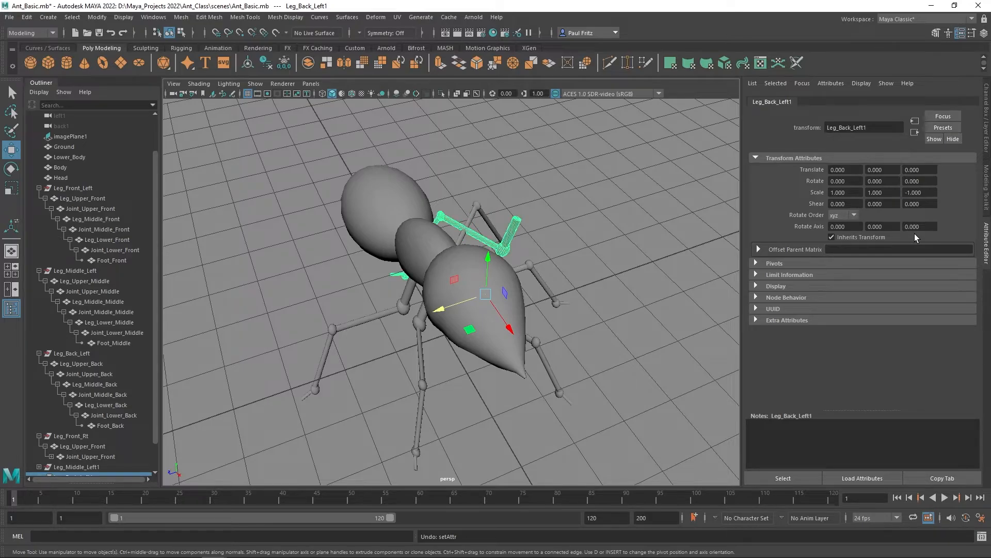
left_click_drag(447, 306, 329, 354)
left_click_drag(268, 405, 412, 388, "alt")
left_click_drag(548, 369, 454, 365)
Expand the duplicated middle and back leg groups and inspect the placement of all six legs around the body from several angles
scroll(96, 408, "down", 2)
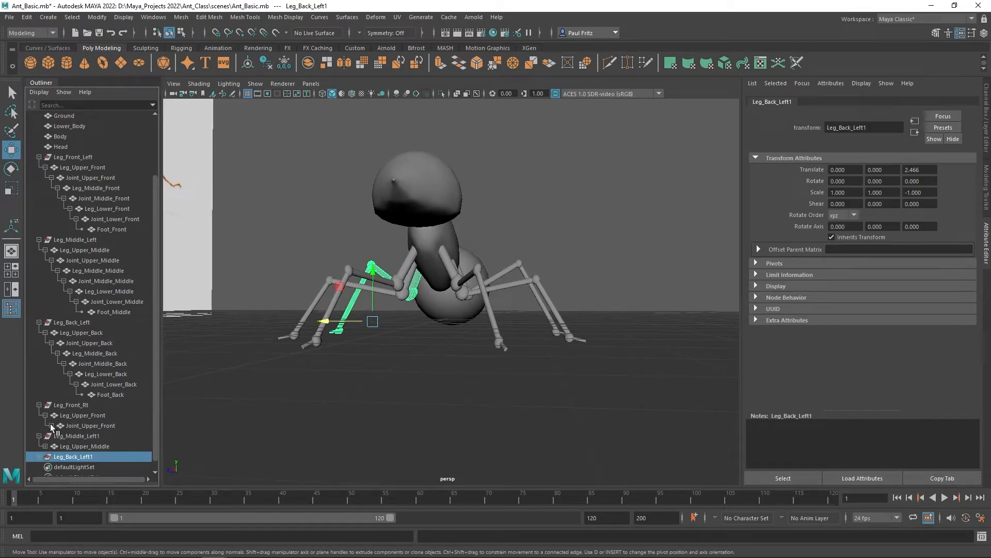
left_click(39, 436)
left_click(39, 446)
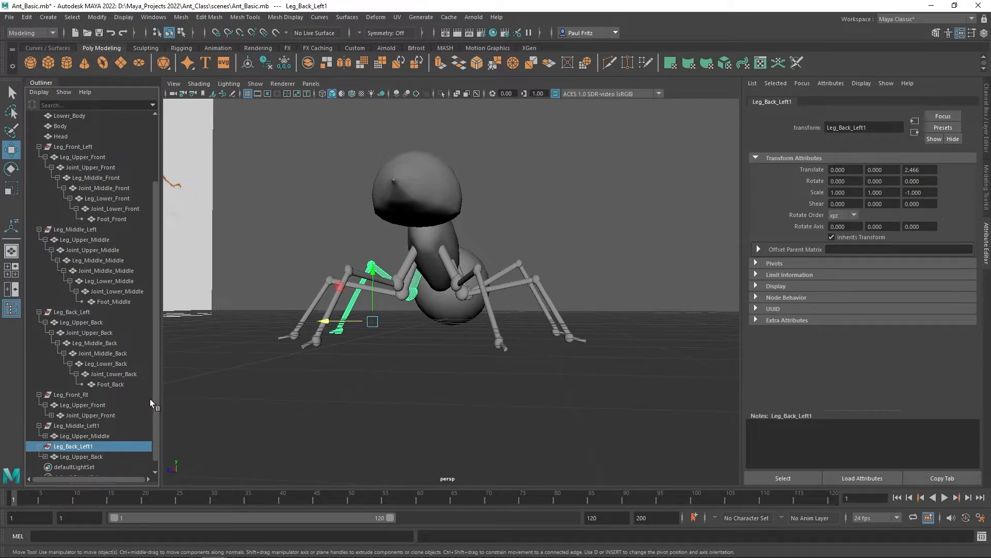
mouse_move(469, 361)
left_mouse_down("alt")
mouse_move(332, 355)
mouse_move(482, 340)
left_mouse_up("alt")
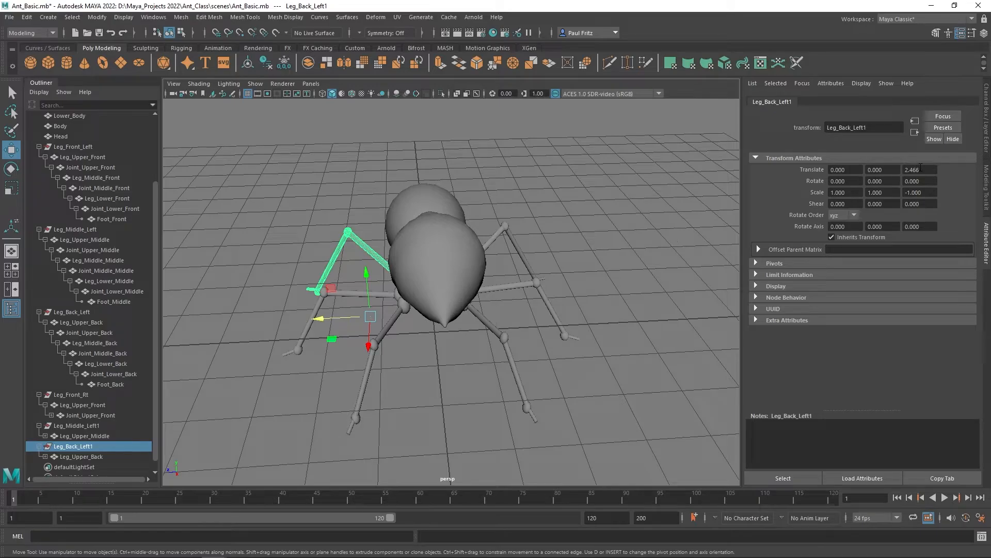
left_click_drag(337, 215, 406, 331, "alt")
scroll(401, 330, "up", 3)
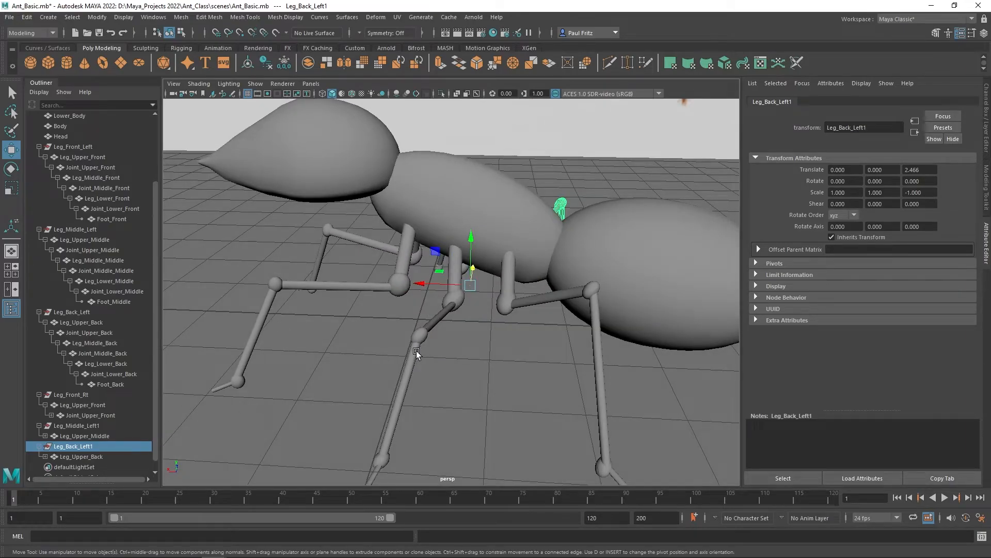
scroll(68, 399, "down", 1)
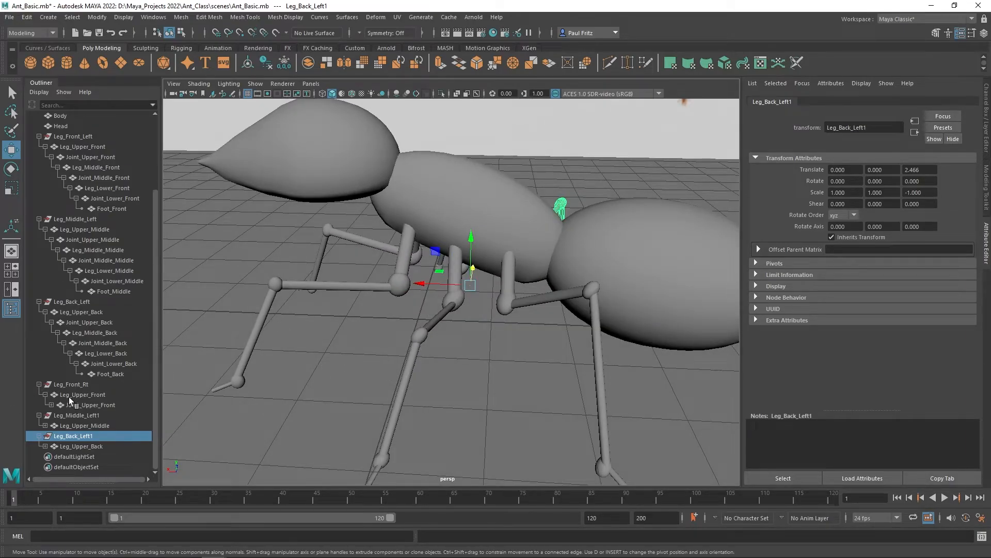
scroll(121, 368, "up", 3)
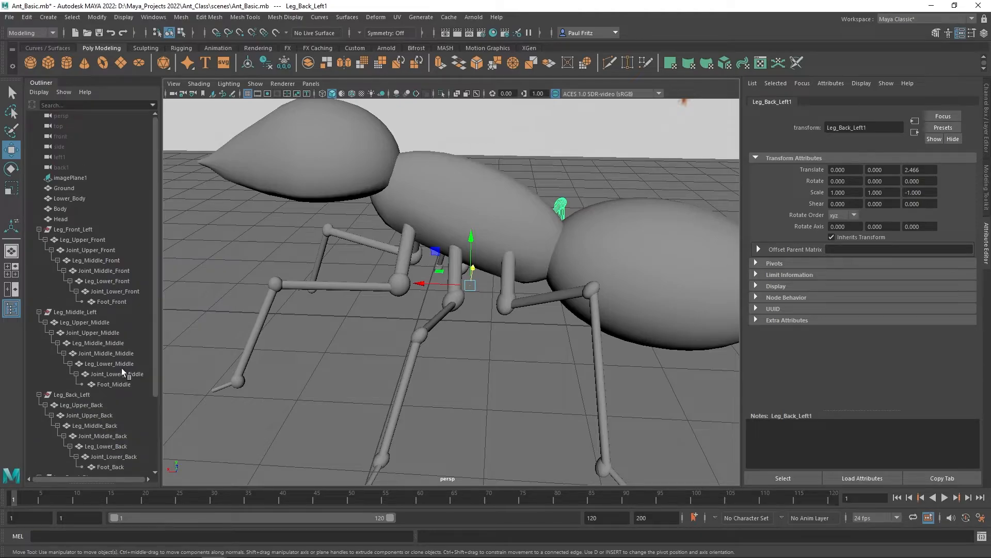
left_click_drag(259, 256, 469, 265, "alt")
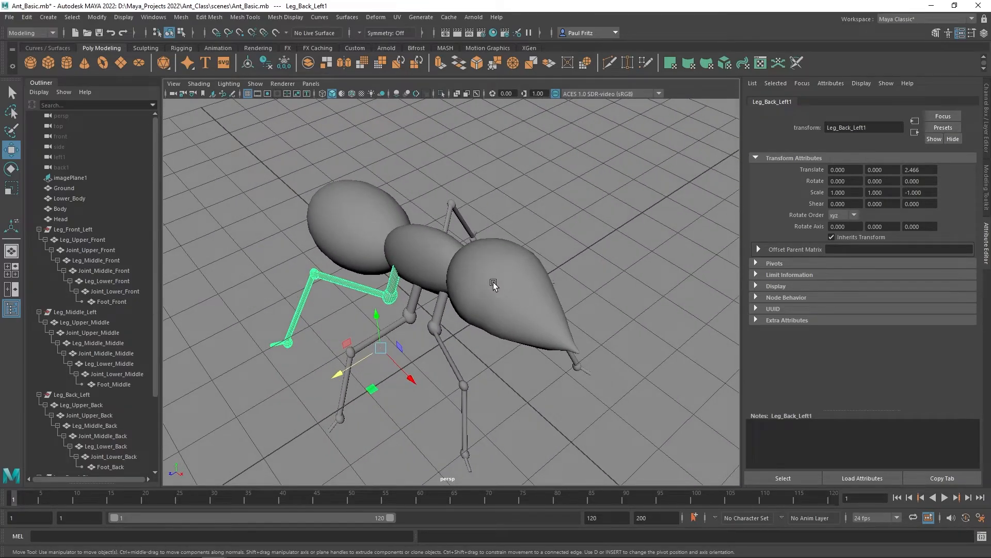
left_click_drag(510, 283, 449, 251, "alt")
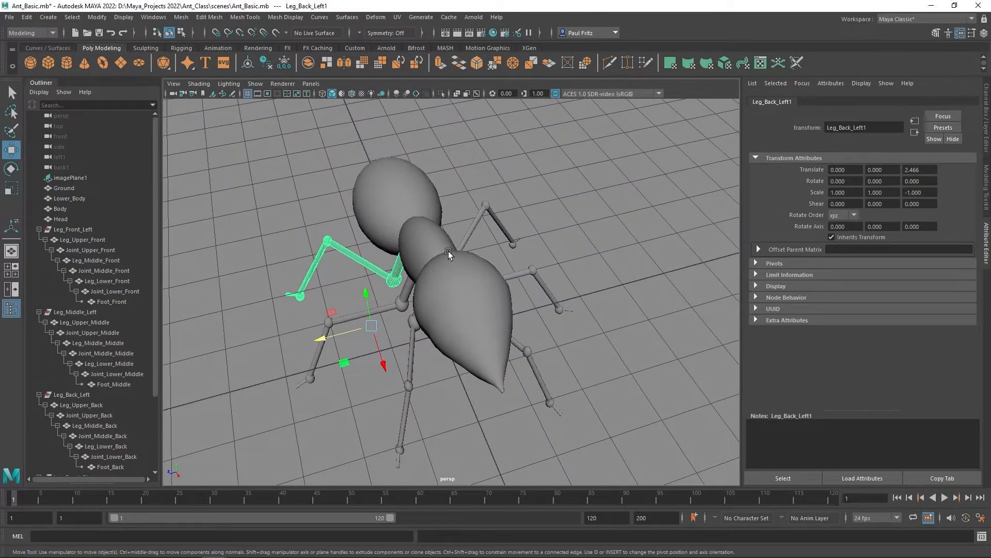
left_click_drag(450, 292, 430, 287, "alt")
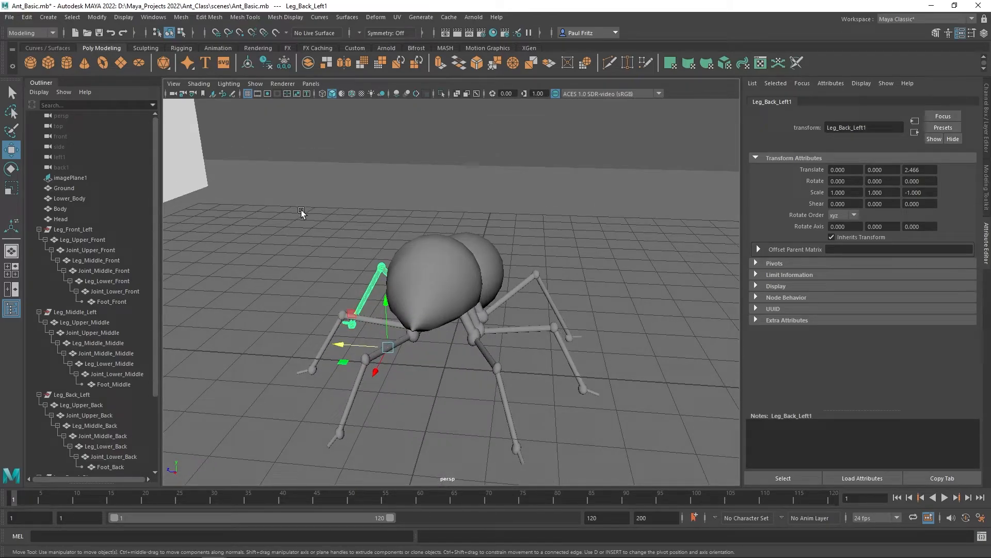
Create a polygon sphere for an eye and move it to the head, at about X 1.86 and Y 2.59
left_click(33, 64)
left_click_drag(392, 222, 327, 214, "alt")
left_click_drag(373, 367, 403, 273)
Scale the eye sphere down uniformly to about 0.21
key("e")
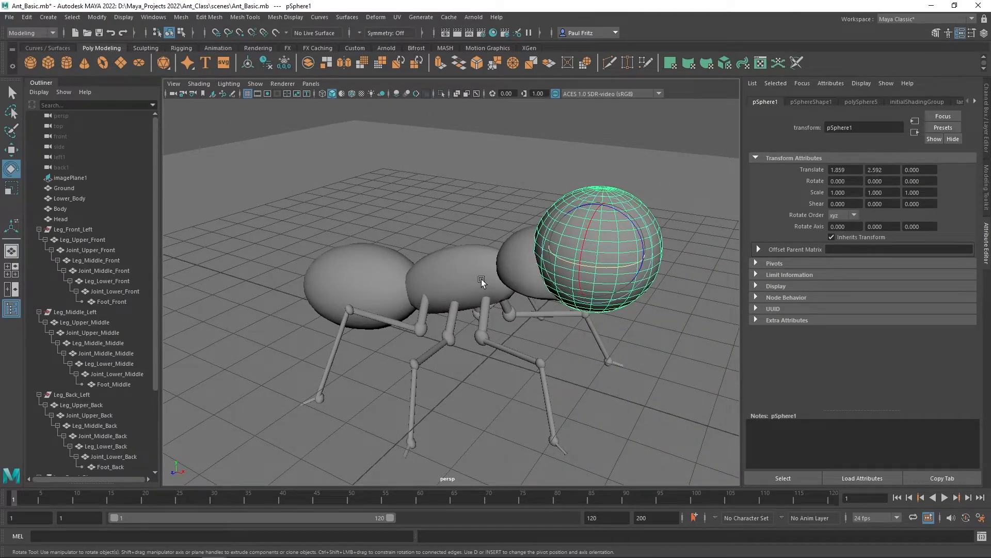
key("r")
left_click_drag(595, 254, 511, 279)
Move the eye sphere onto the right side of the head, to about X 1.36 and Z 0.34
key("w")
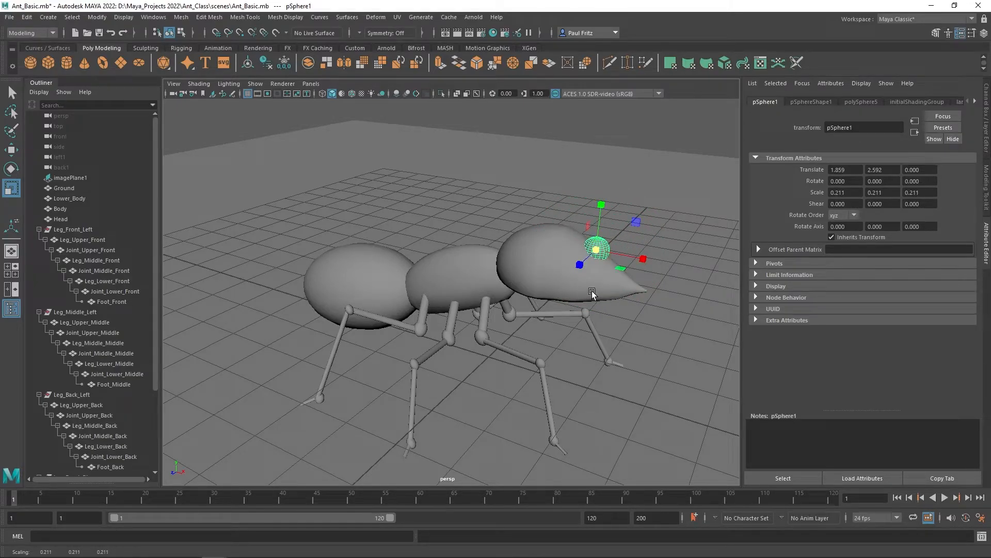
left_click_drag(645, 308, 556, 323, "alt")
left_click_drag(438, 388, 496, 377)
left_click_drag(591, 362, 490, 367)
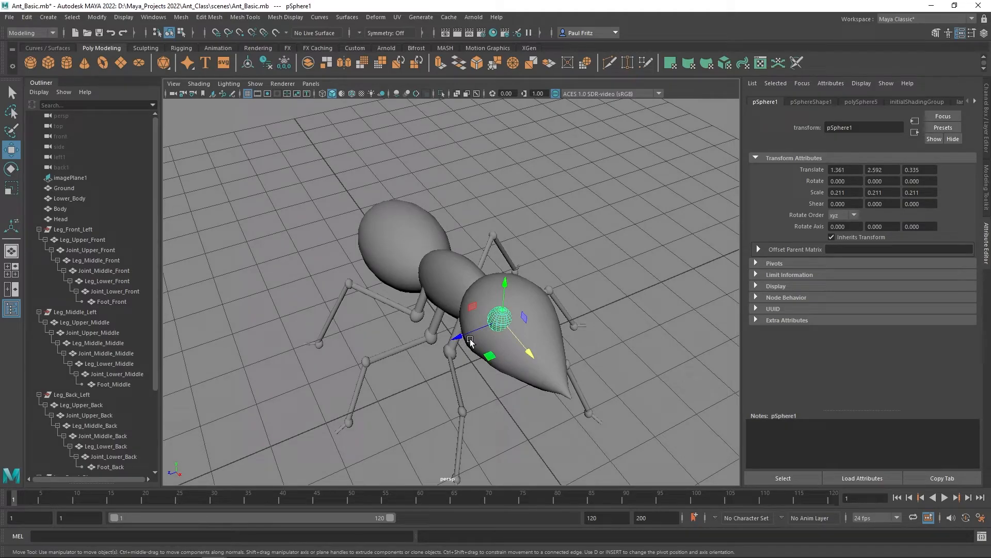
Scale the eye sphere uniformly to about 0.17 and shift it along the head to about X 1.23 and Z 0.35
key("r")
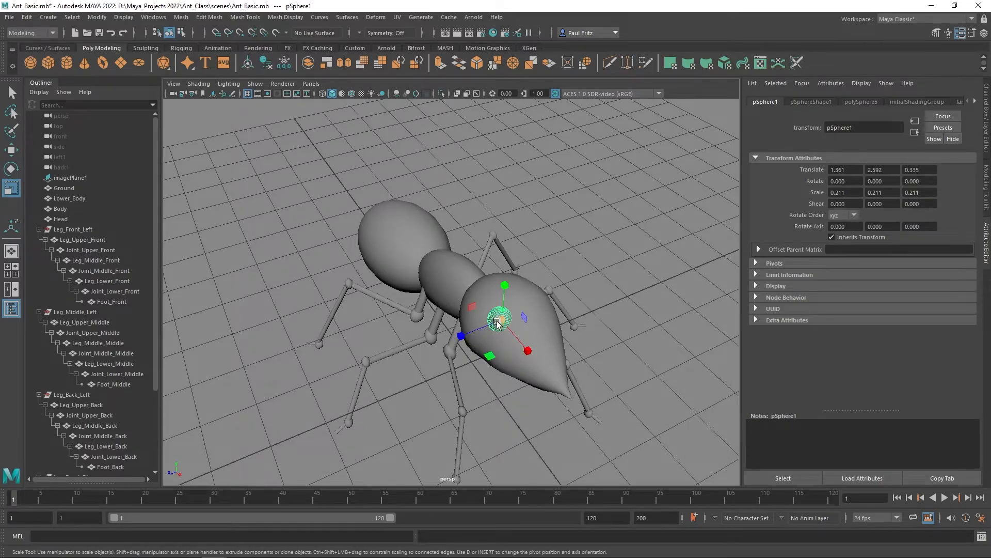
left_click_drag(500, 323, 496, 326)
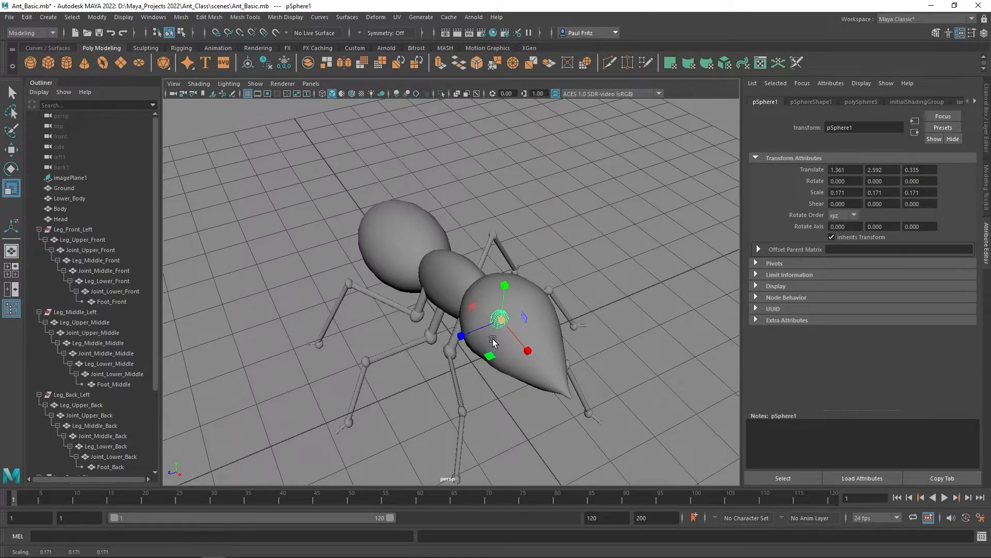
scroll(493, 341, "up", 3)
scroll(476, 329, "down", 3)
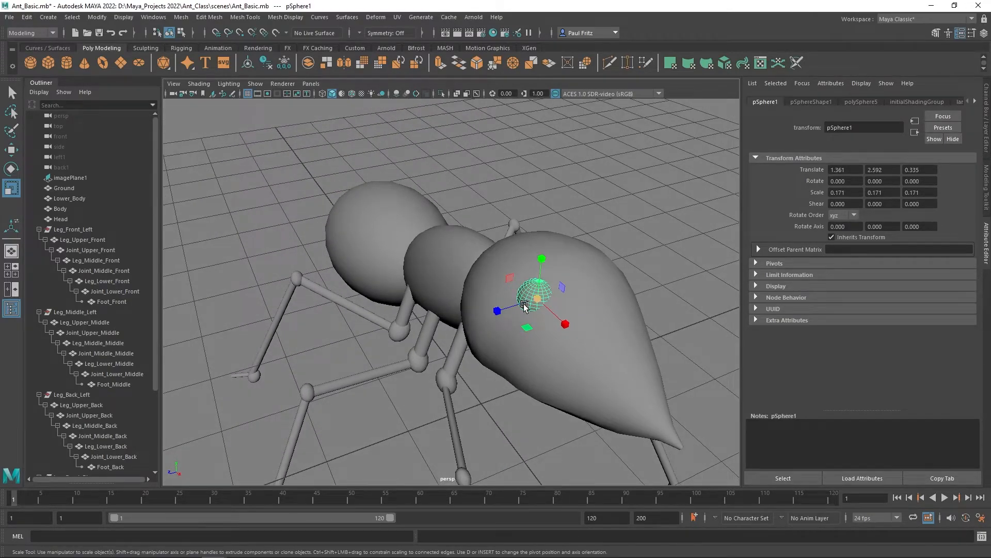
key("w")
left_click_drag(564, 324, 566, 325)
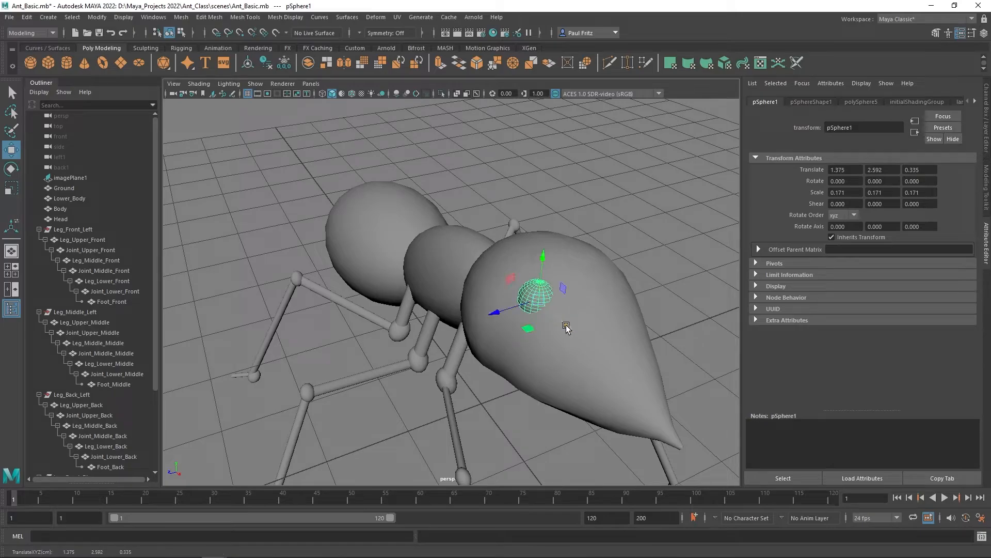
middle_click_drag(565, 326, 553, 317)
left_click_drag(553, 317, 552, 317)
left_click_drag(498, 302, 496, 302)
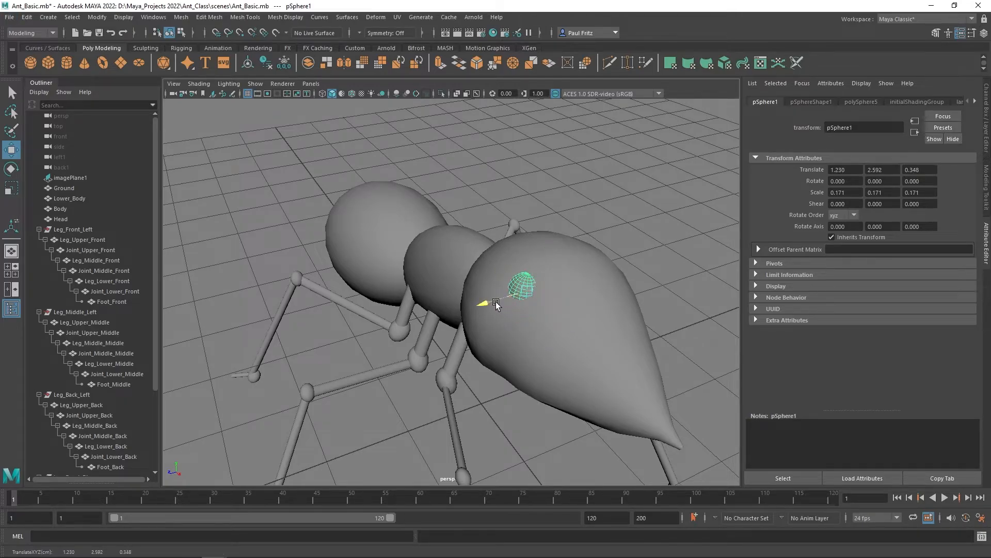
Move the eye sphere farther out from the side of the head, to a Translate Z of about 0.51
left_click_drag(535, 345, 503, 341, "alt")
scroll(503, 340, "up", 2)
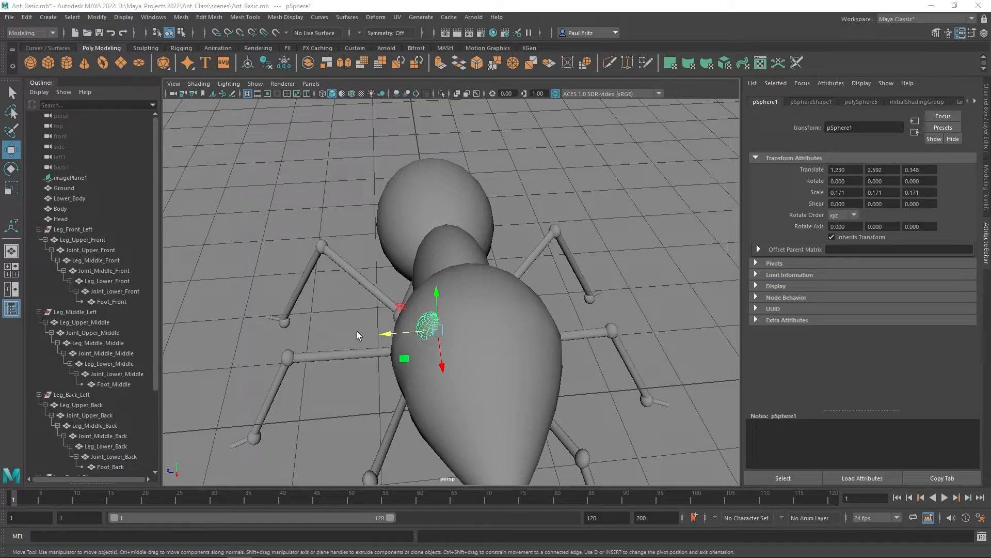
left_click_drag(385, 337, 377, 366)
key("r")
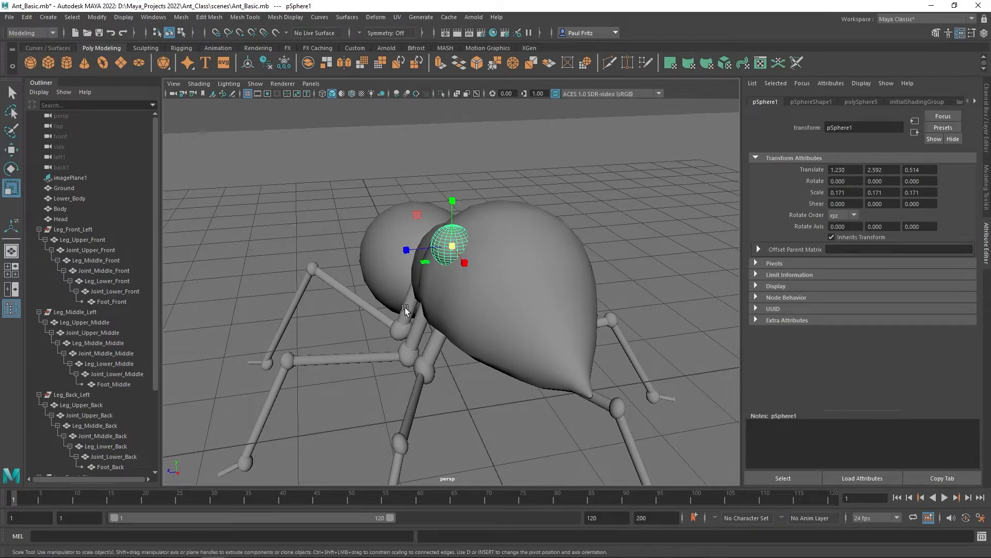
Stretch the eye sphere to a Y scale of about 0.195 and rotate it about 51.7 degrees around Z
mouse_move(452, 203)
left_mouse_down()
mouse_move(452, 192)
mouse_move(454, 206)
left_mouse_up()
key("e")
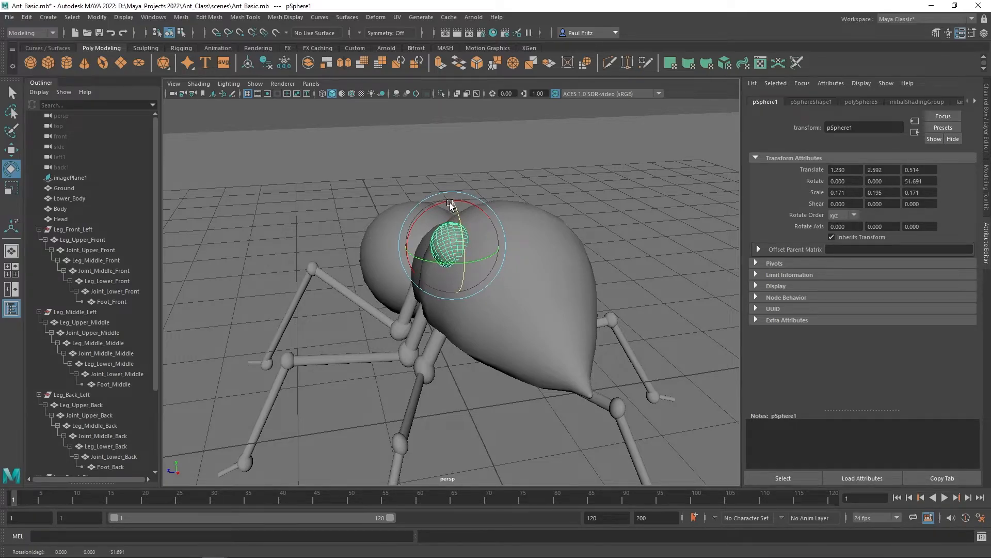
left_click_drag(348, 277, 374, 301, "alt")
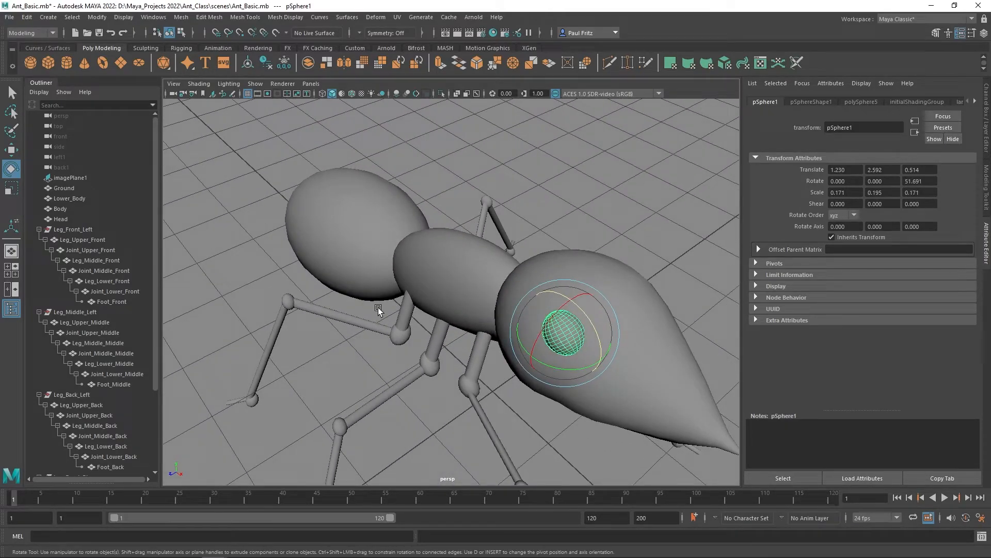
Move the eye sphere inward so it sits partly in the head, at a Translate Z of about 0.39
key("w")
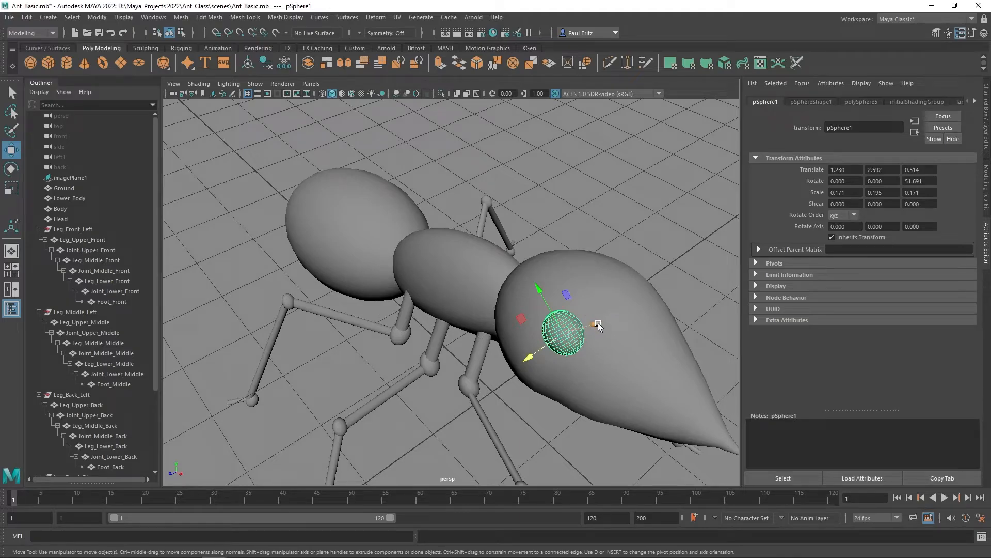
left_click_drag(537, 359, 544, 350)
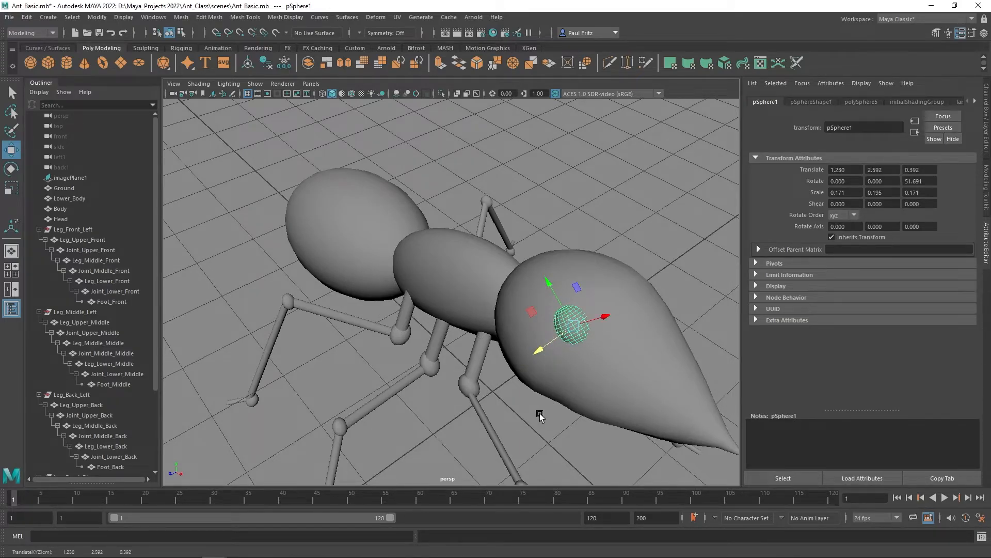
left_click_drag(513, 420, 468, 386, "alt")
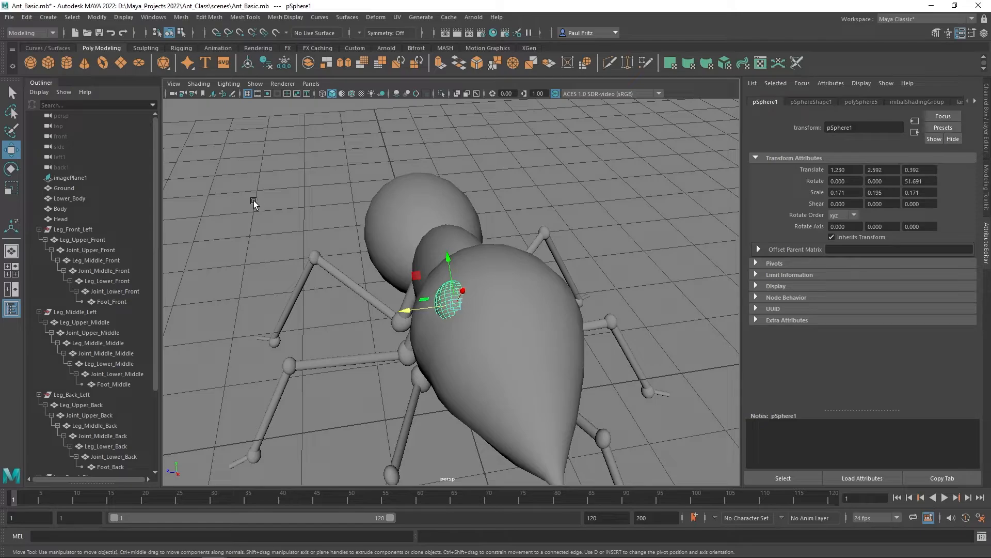
Mirror the eye sphere across the world Z axis in the negative direction, with Cut Geometry on and Combine with Original off
right_click(269, 194, "shift")
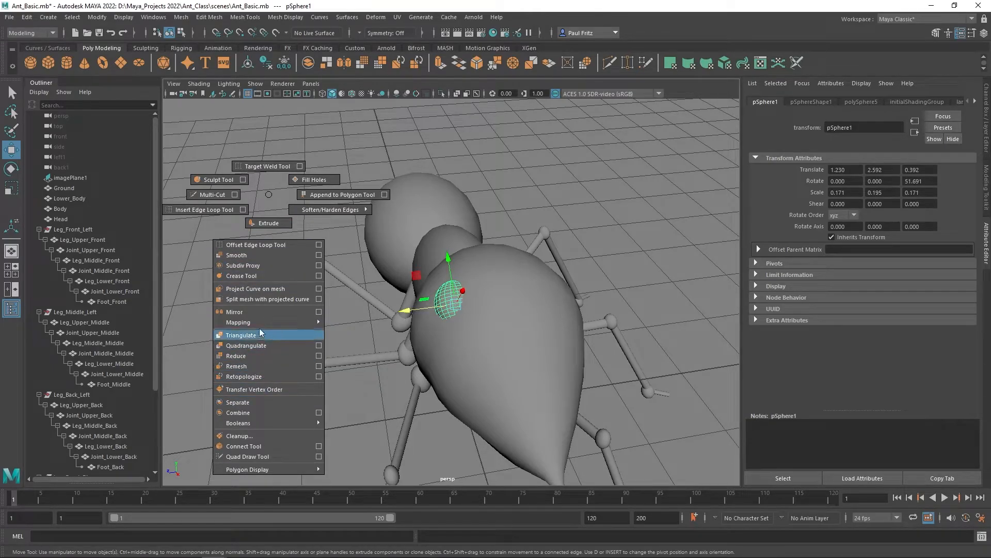
left_click(318, 312)
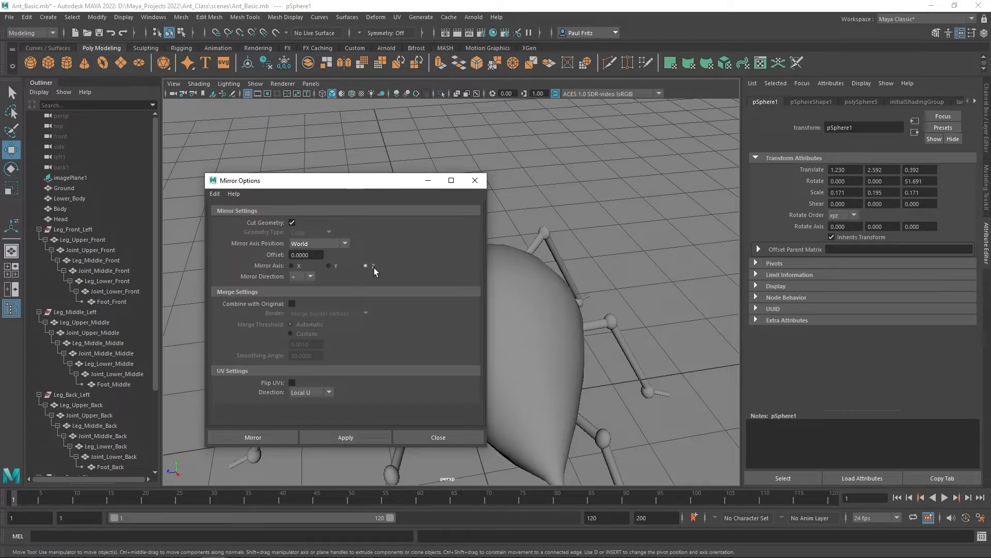
left_click(311, 275)
left_click(308, 296)
left_click_drag(333, 185, 176, 114)
left_click(180, 364)
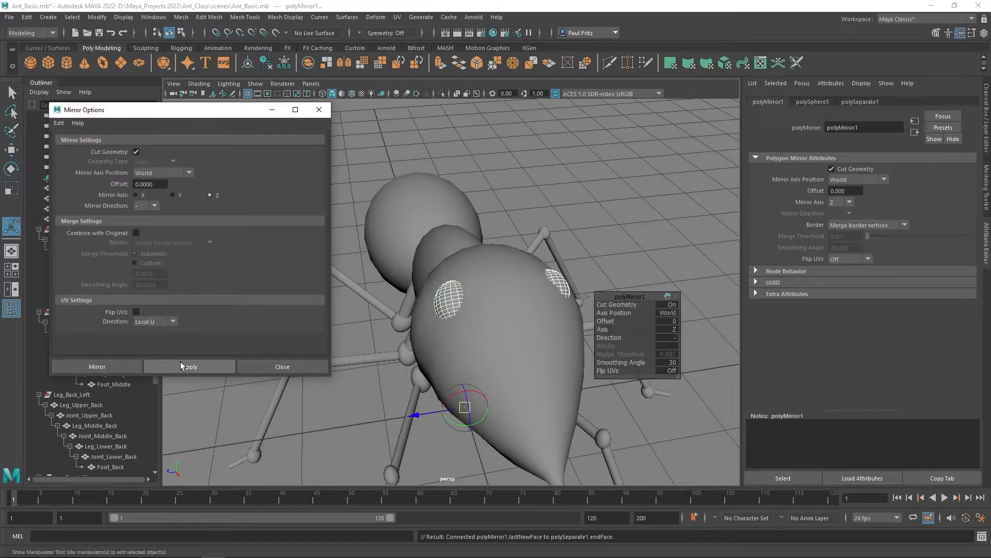
Move the mirrored eye slightly outward from the head, to a Translate Z of about 0.37, and close the mirror options
left_click_drag(516, 323, 453, 278, "alt")
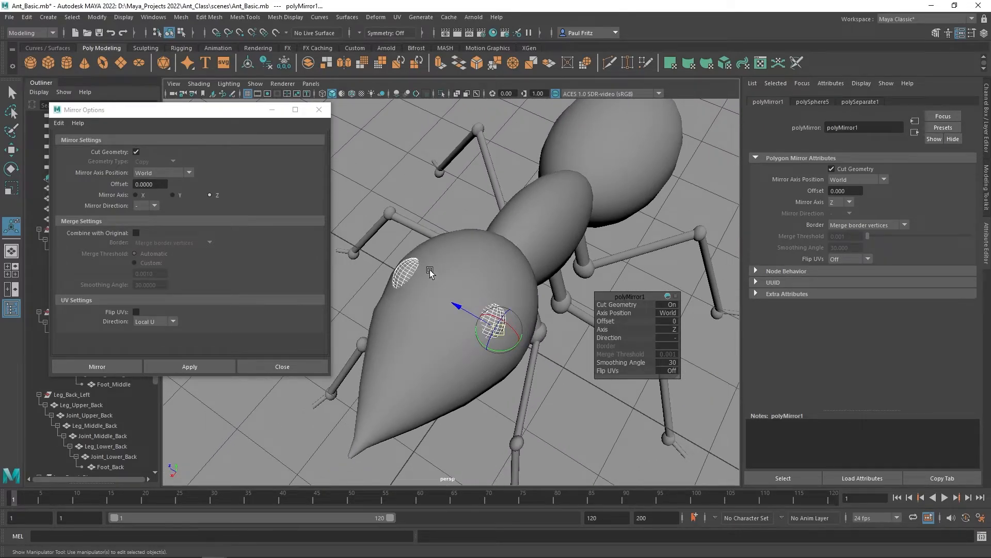
left_click_drag(419, 344, 481, 336, "alt")
left_click_drag(543, 320, 503, 298, "alt")
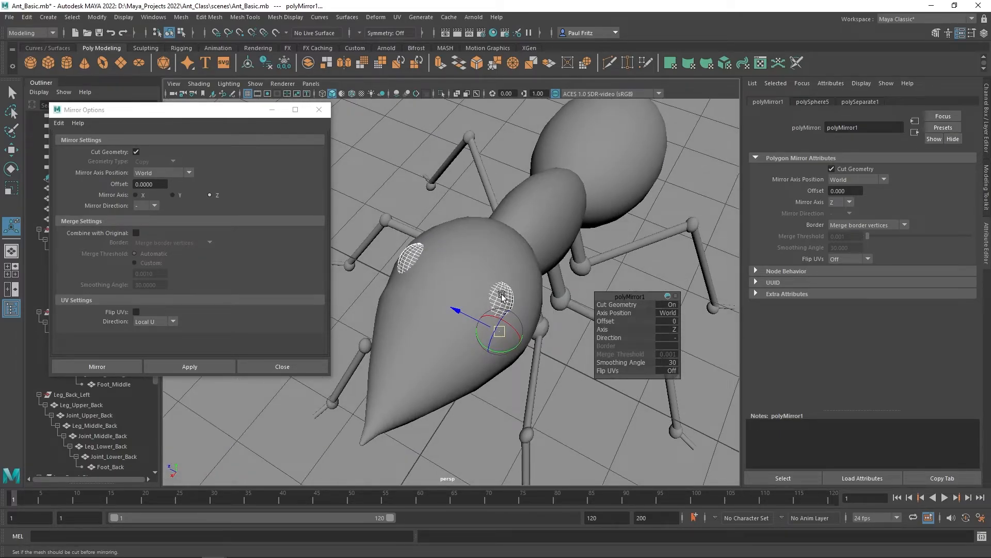
left_click(501, 304)
left_click_drag(452, 332, 452, 296, "alt")
left_click(452, 271)
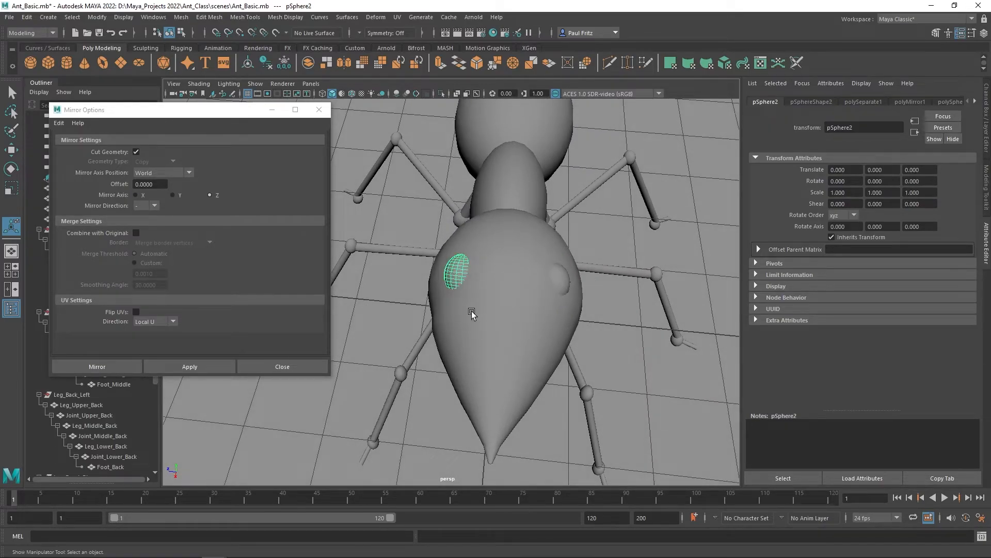
left_click(563, 273)
left_click_drag(557, 308, 551, 306, "alt")
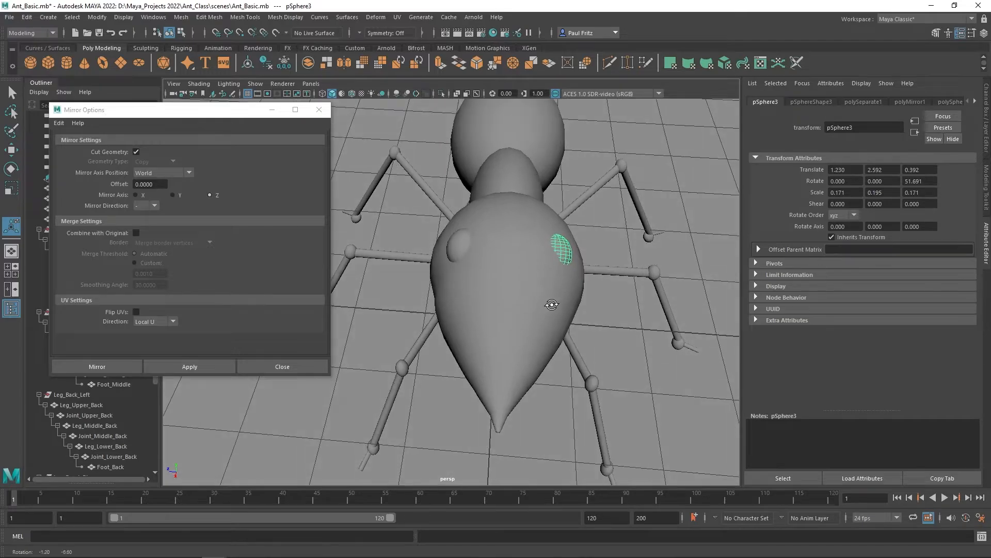
key("w")
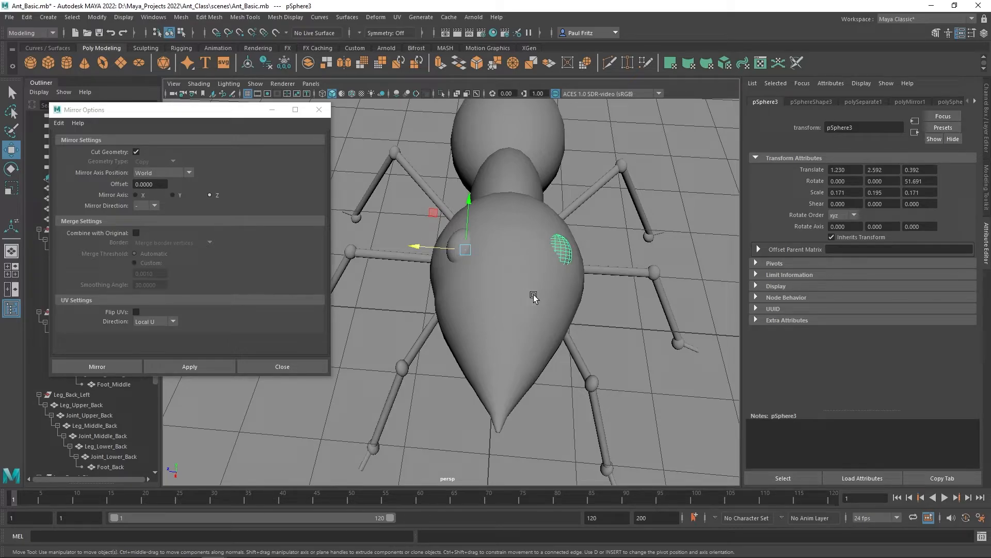
left_click_drag(417, 249, 420, 248)
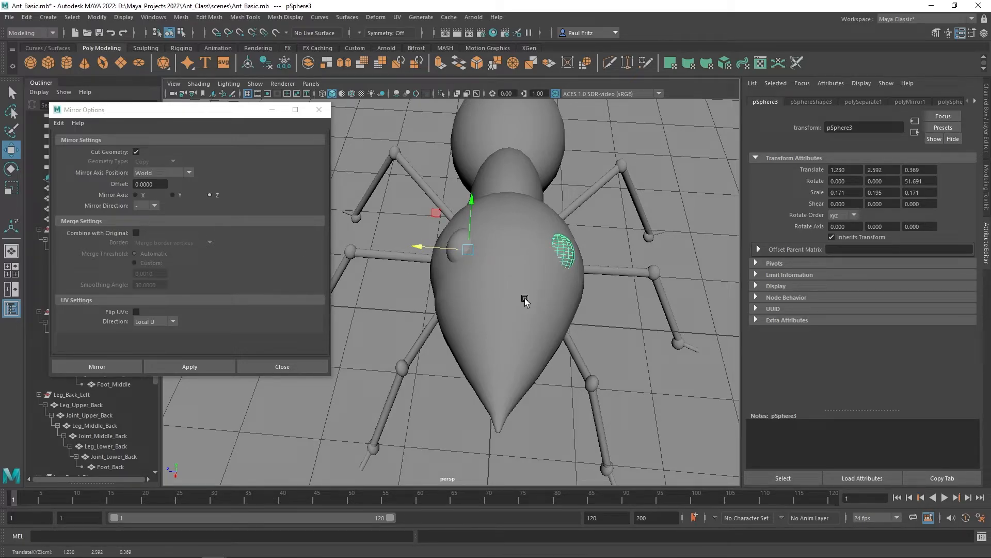
left_click_drag(527, 303, 476, 306, "alt")
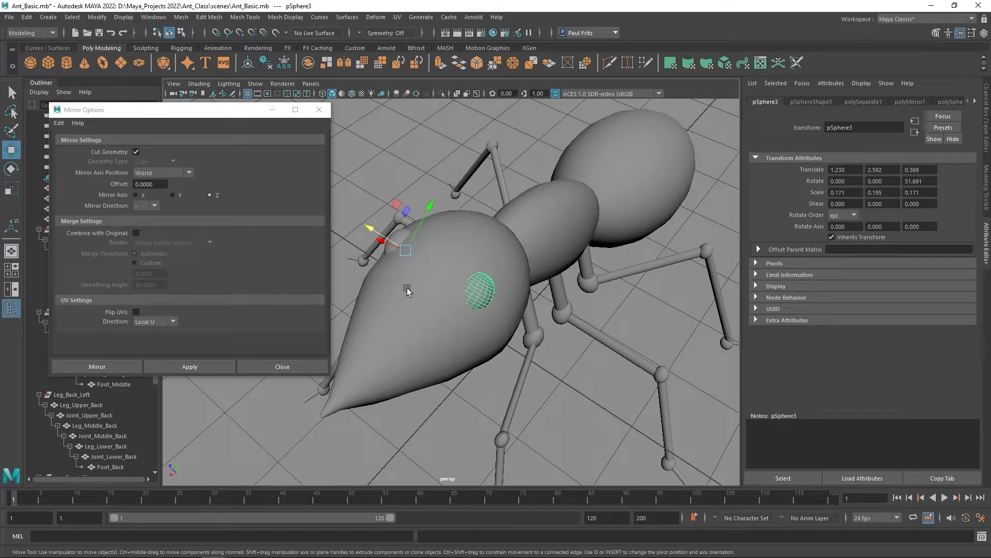
left_click_drag(438, 308, 464, 309, "alt")
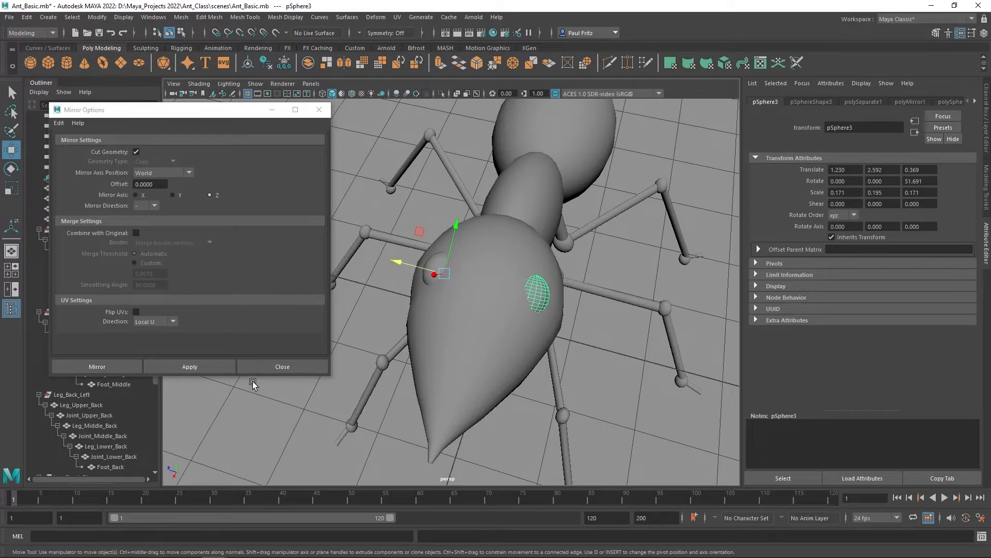
left_click(265, 367)
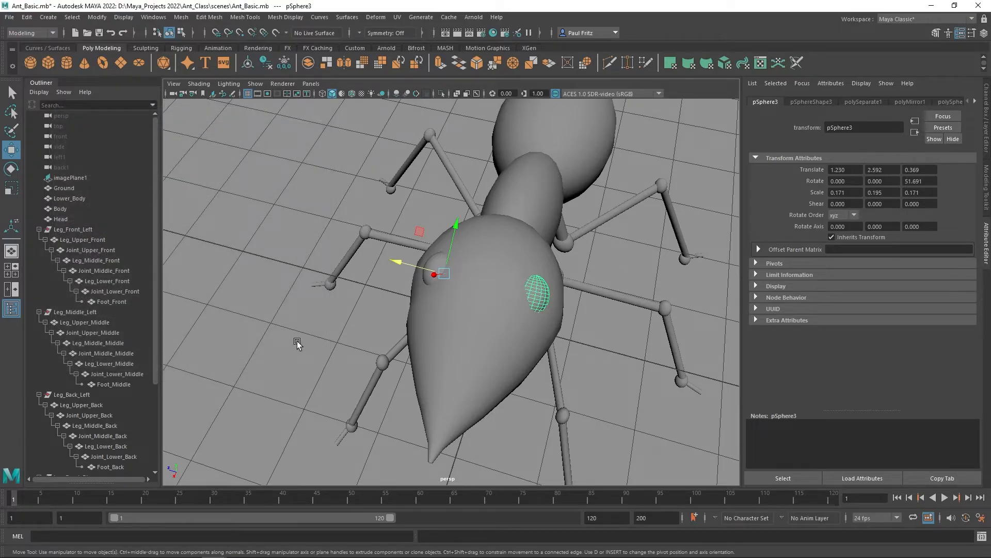
Examine the whole ant from the front and side, and look through the scene hierarchy for the new eye objects
left_click_drag(297, 343, 358, 317, "alt")
middle_click_drag(358, 317, 358, 337, "alt")
scroll(362, 330, "down", 4)
left_click_drag(366, 323, 429, 330, "alt")
scroll(459, 322, "up", 4)
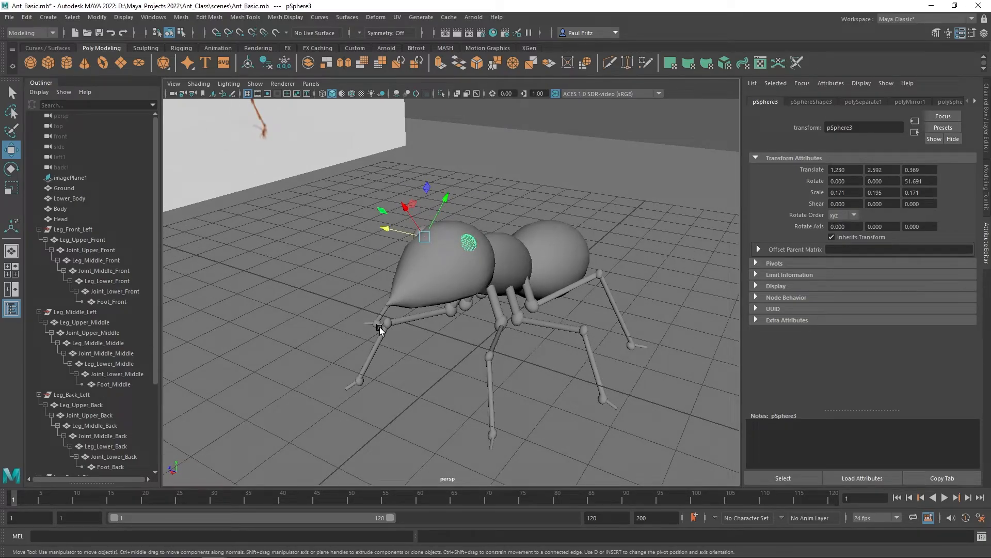
scroll(101, 224, "down", 4)
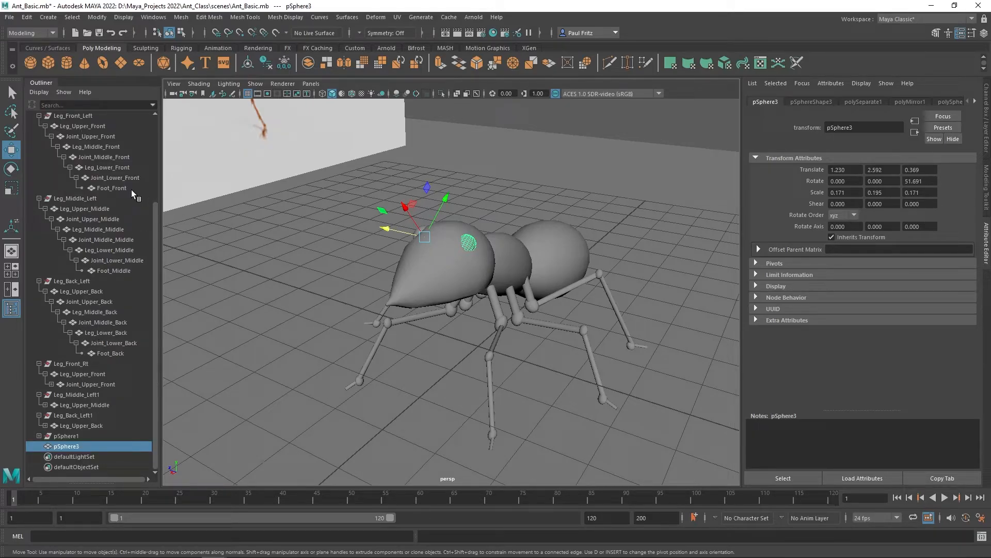
scroll(122, 216, "up", 4)
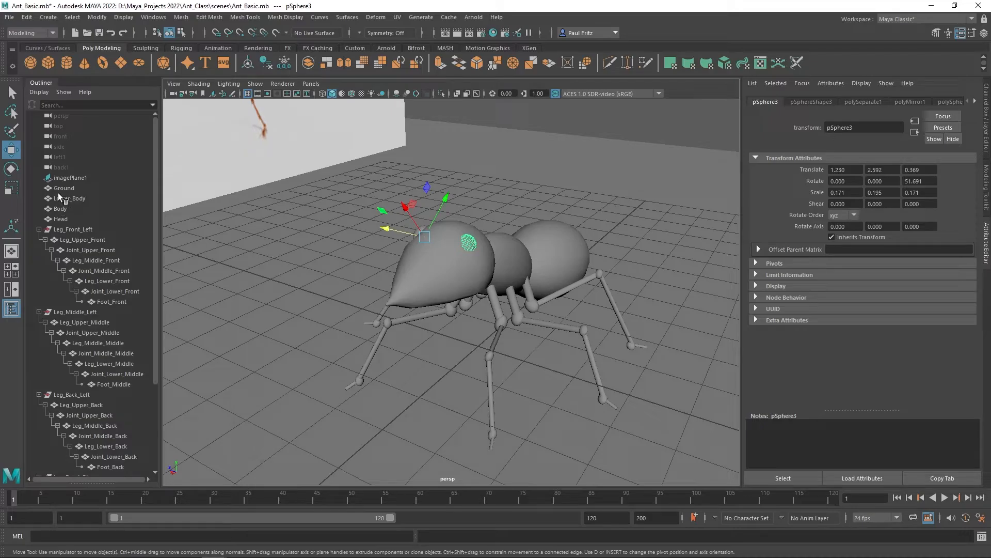
scroll(125, 275, "down", 4)
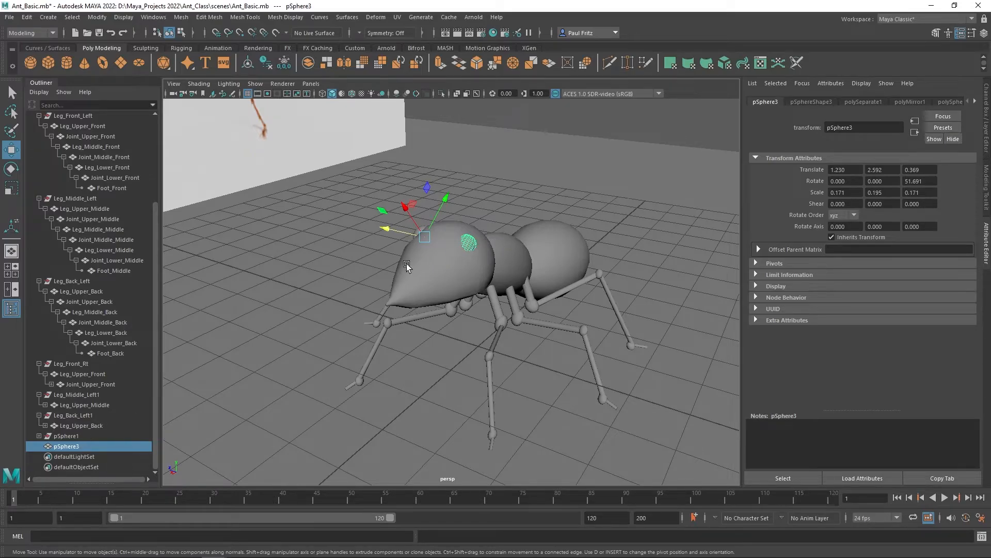
Unparent pSphere2 from the pSphere1 group and delete the leftover pSphere1 group
left_click(59, 436)
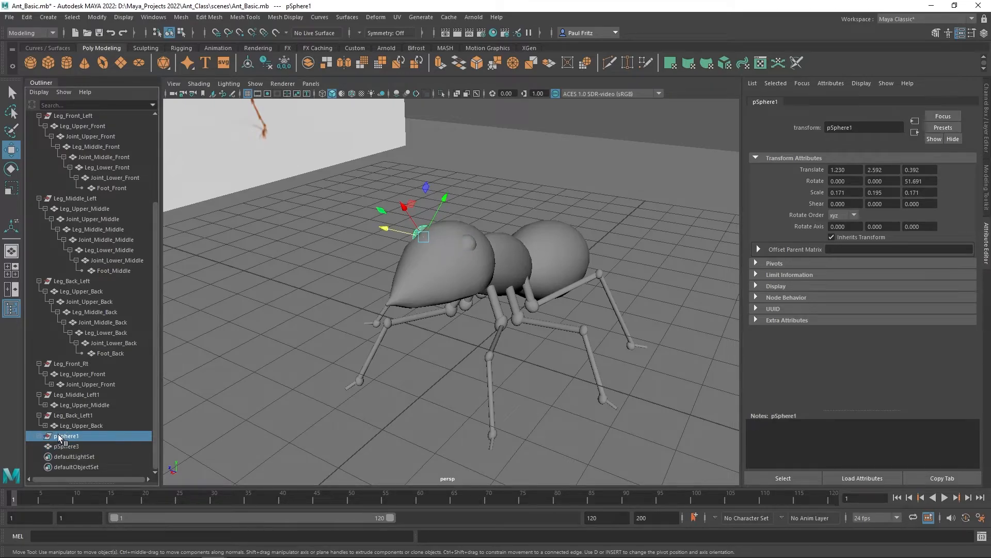
left_click(38, 436)
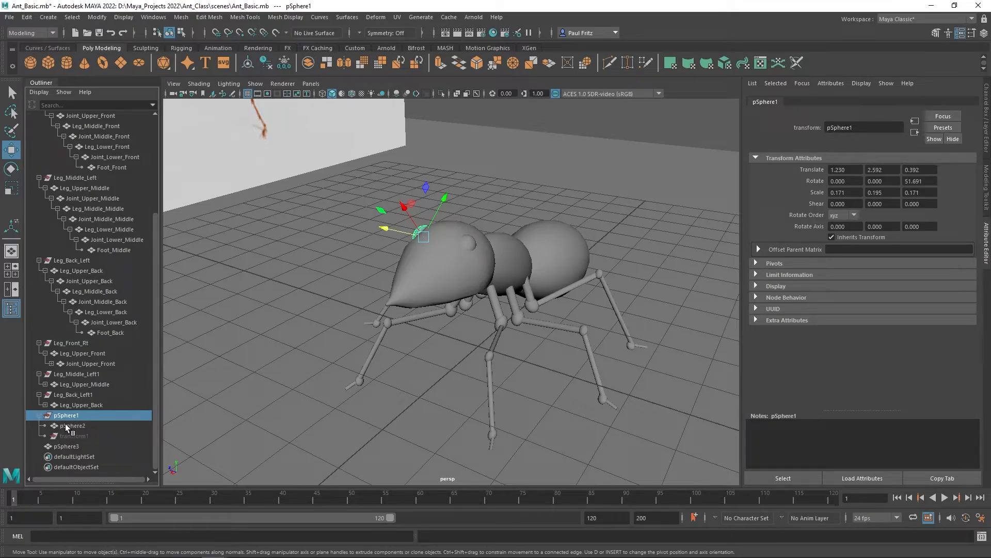
left_click(66, 426)
right_click(72, 425)
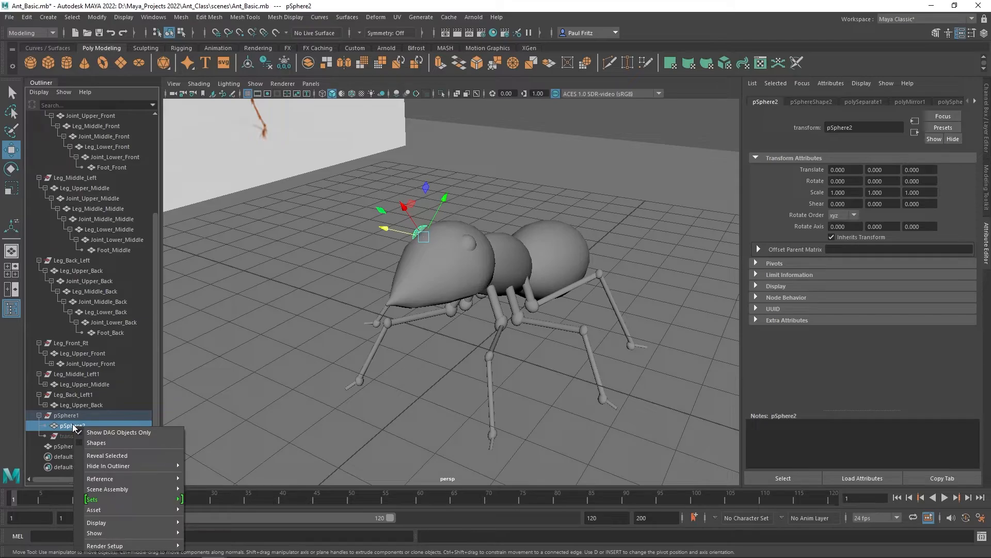
left_click(65, 425)
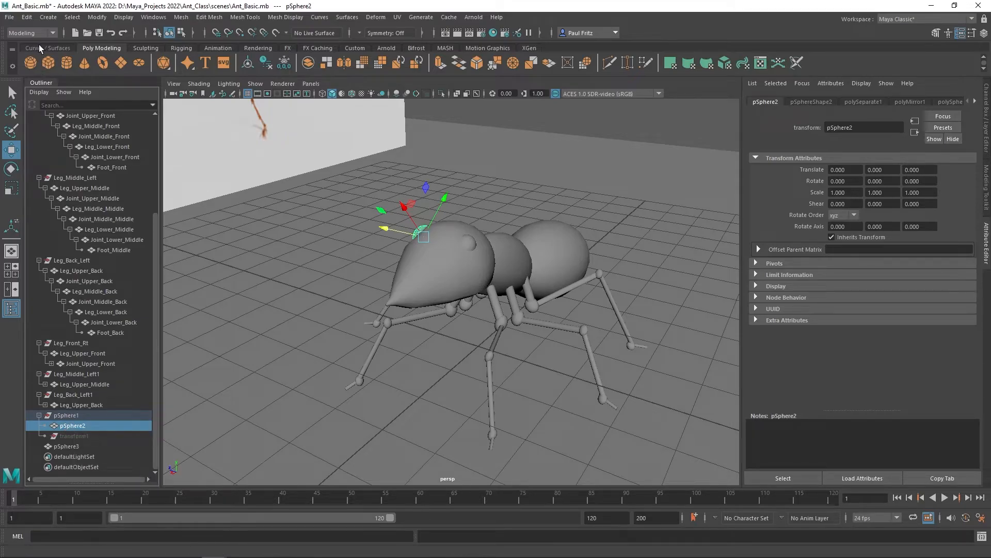
left_click(27, 17)
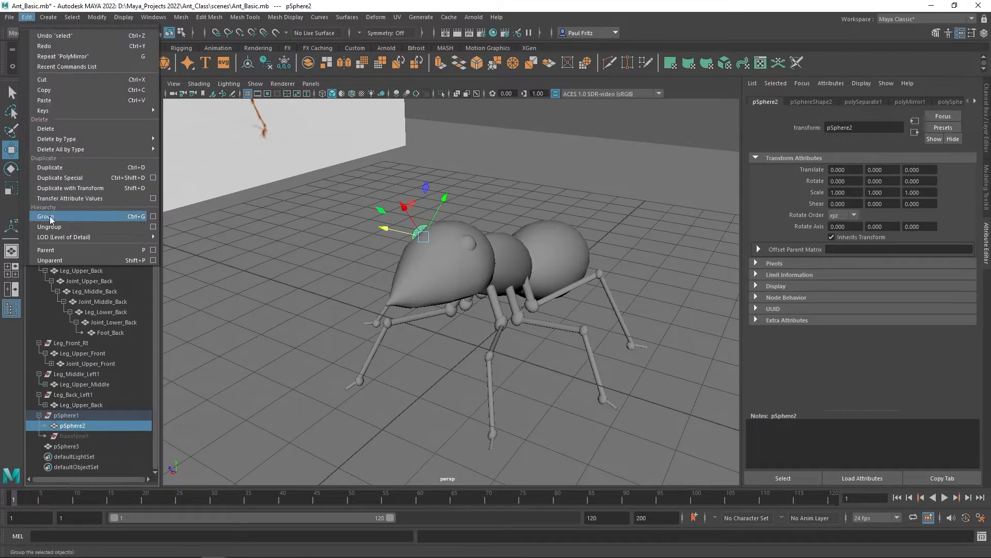
left_click(48, 260)
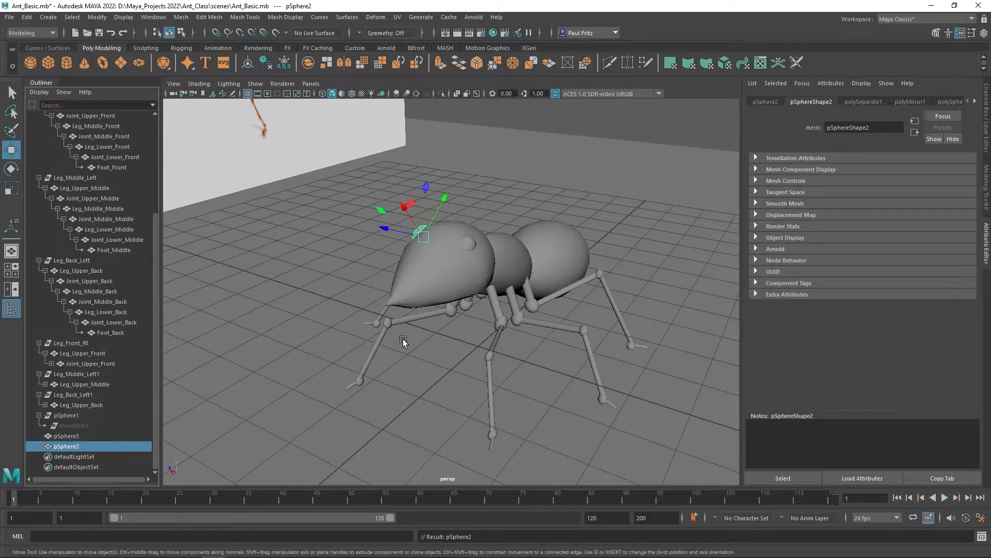
left_click(66, 414)
key("Delete")
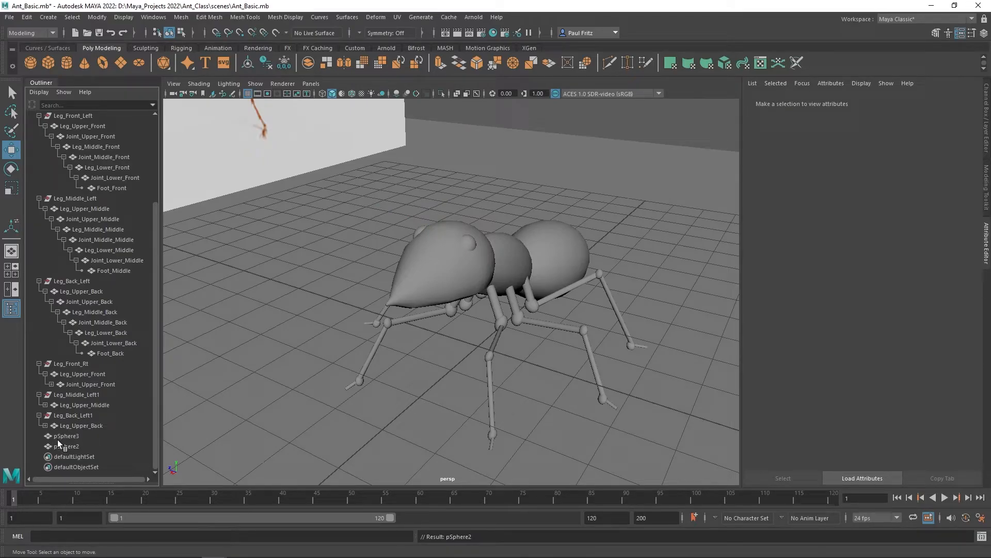
Rename the mirrored eye pSphere3 as Eye_Lft
scroll(84, 286, "up", 4)
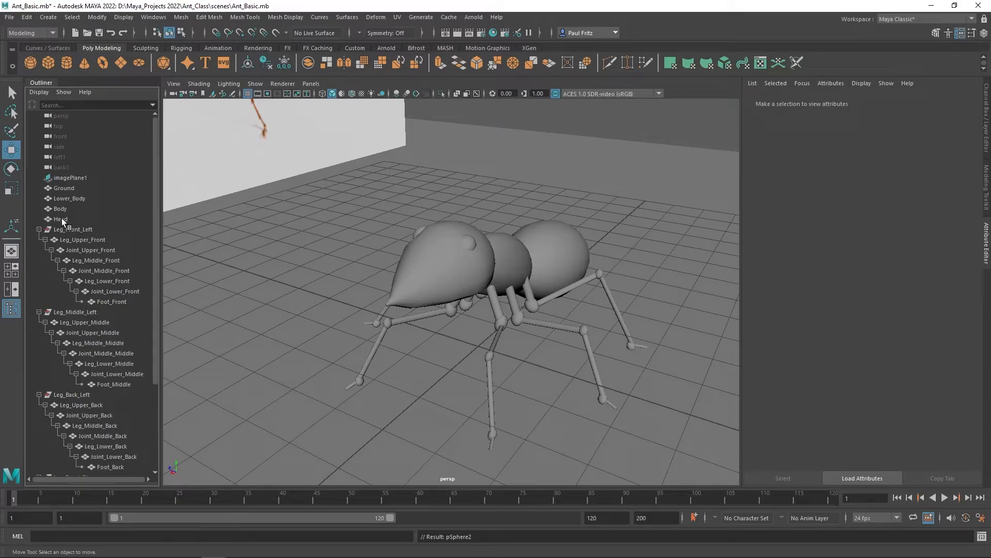
scroll(86, 299, "down", 4)
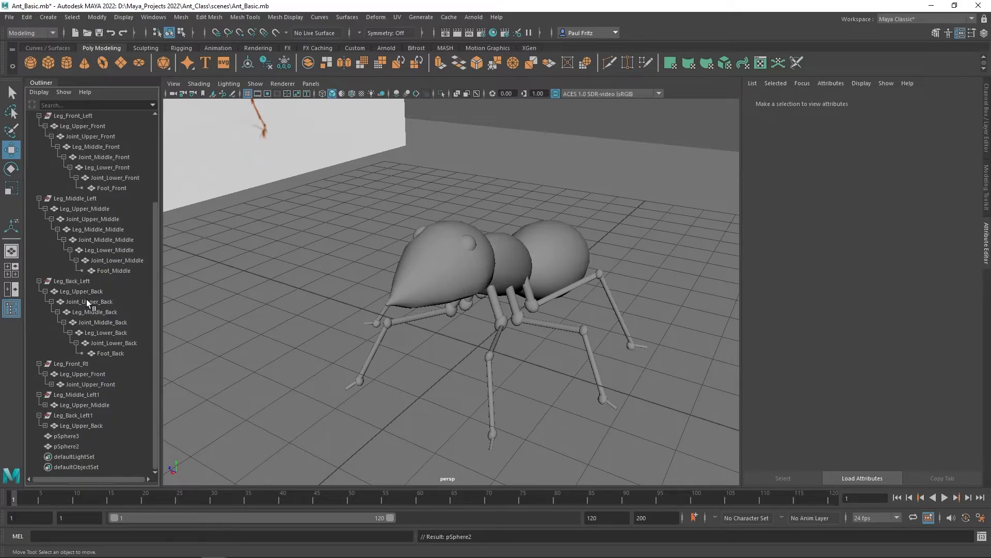
double_click(69, 436)
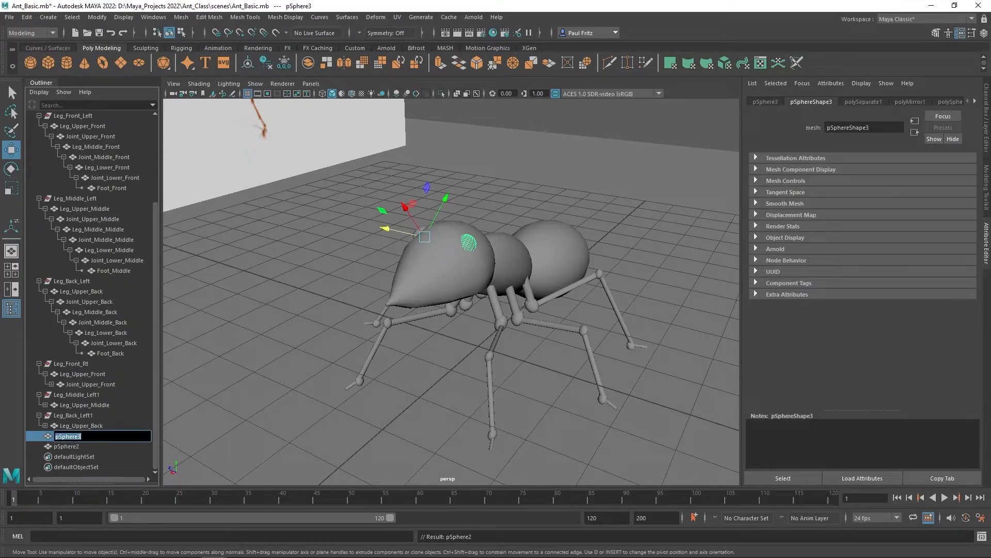
key("BackSpace")
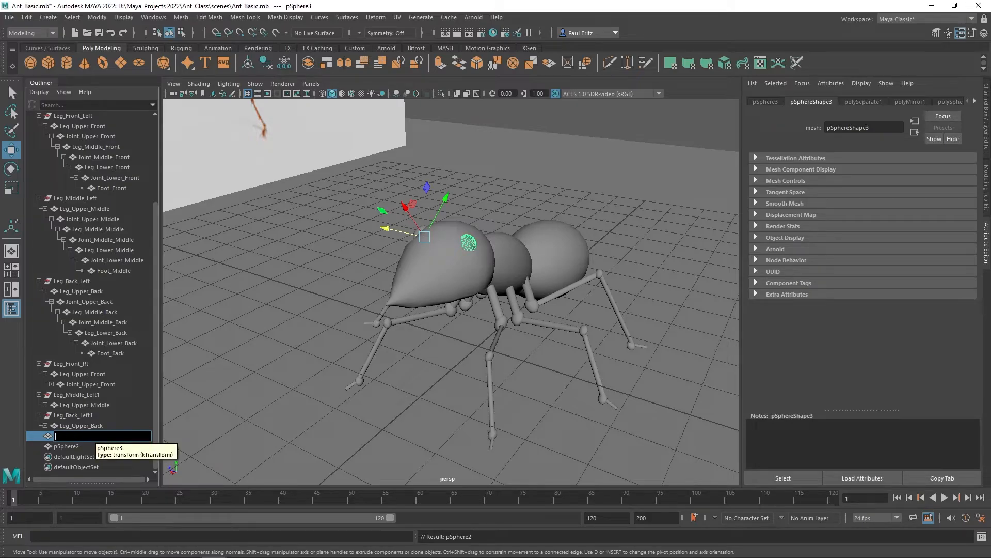
type("Eye_Lft")
key("Return")
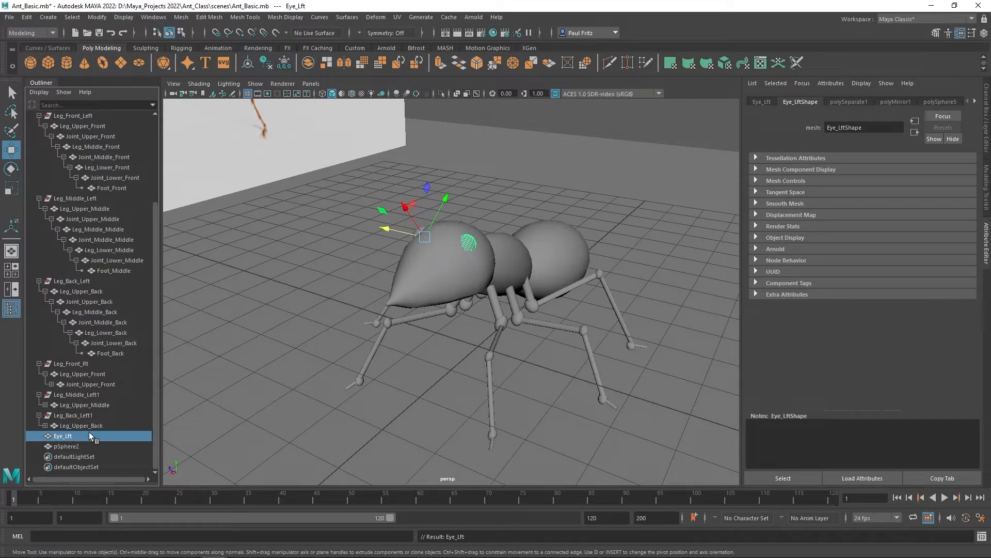
Rename the other eye, pSphere2, as Eye_Rt
double_click(64, 446)
type("Eye_")
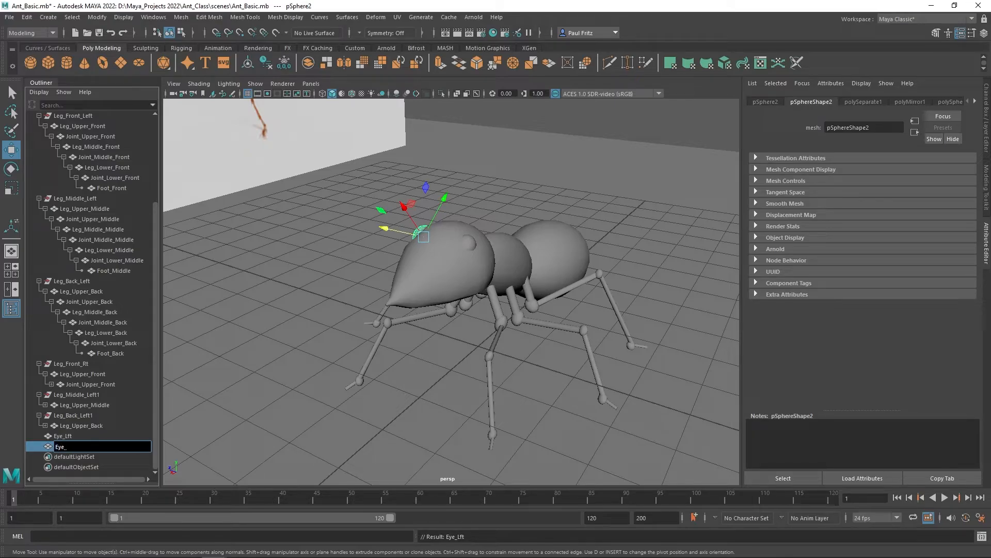
key("Return")
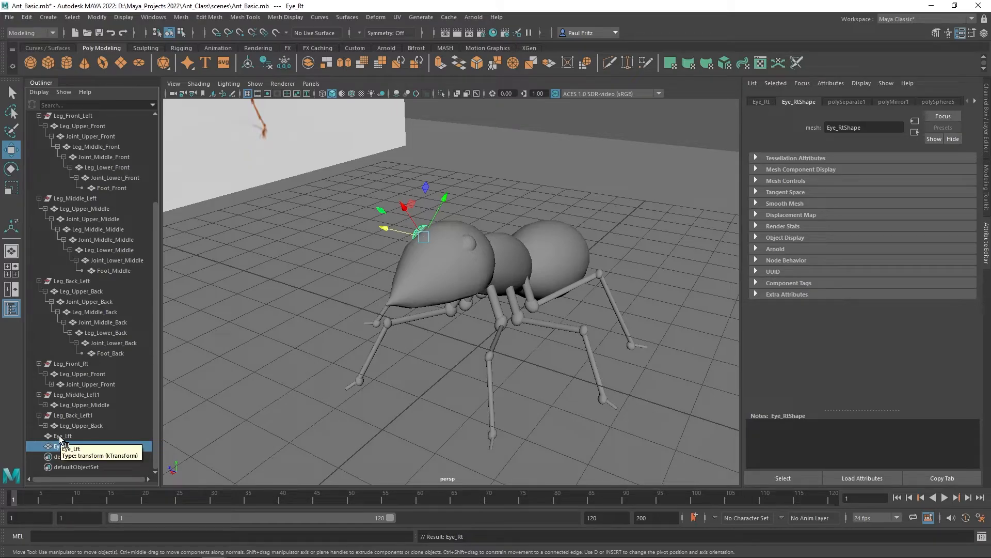
Collapse the leg groups in the scene hierarchy and parent both eyes, Eye_Lft and Eye_Rt, under Head
left_click(60, 436, "ctrl")
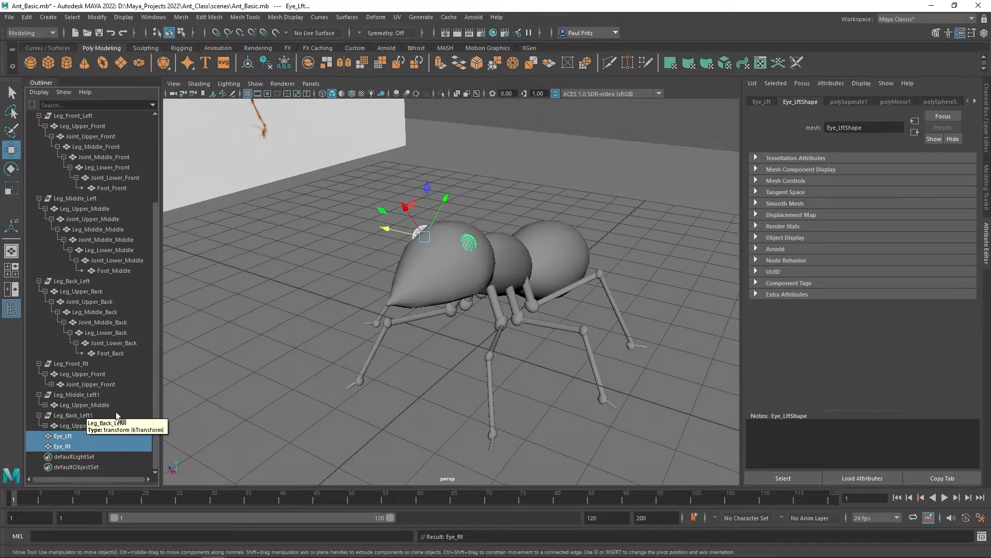
left_click(39, 415)
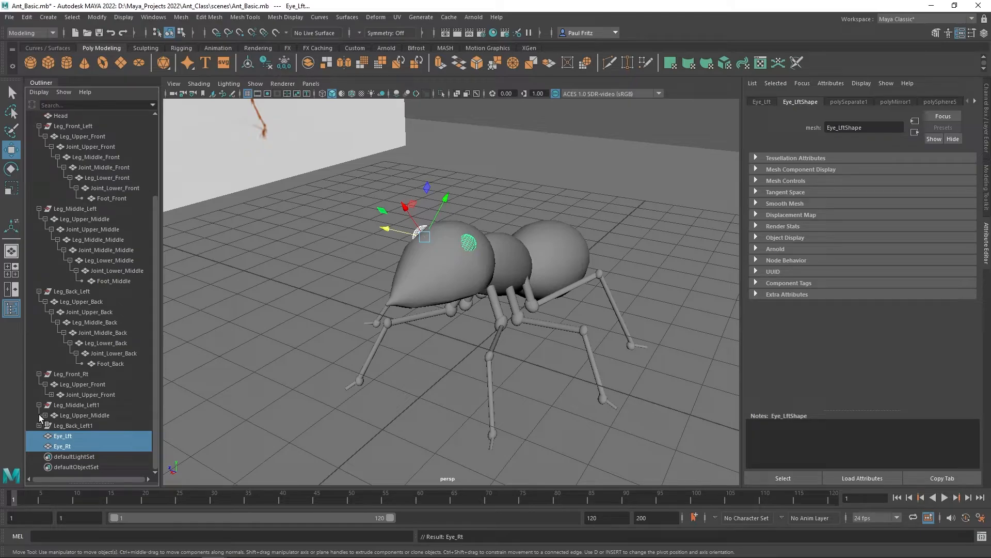
left_click(38, 405)
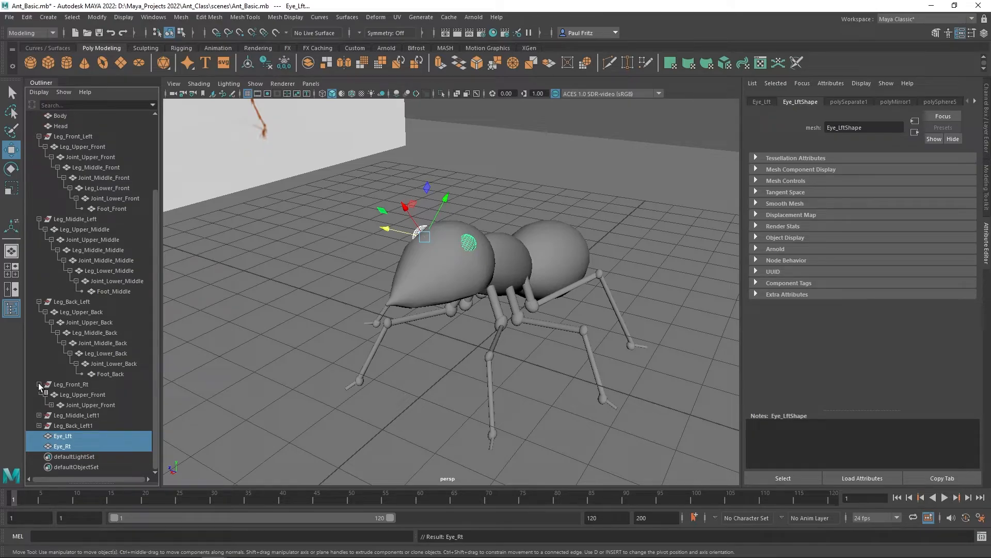
left_click(38, 384)
left_click(38, 321)
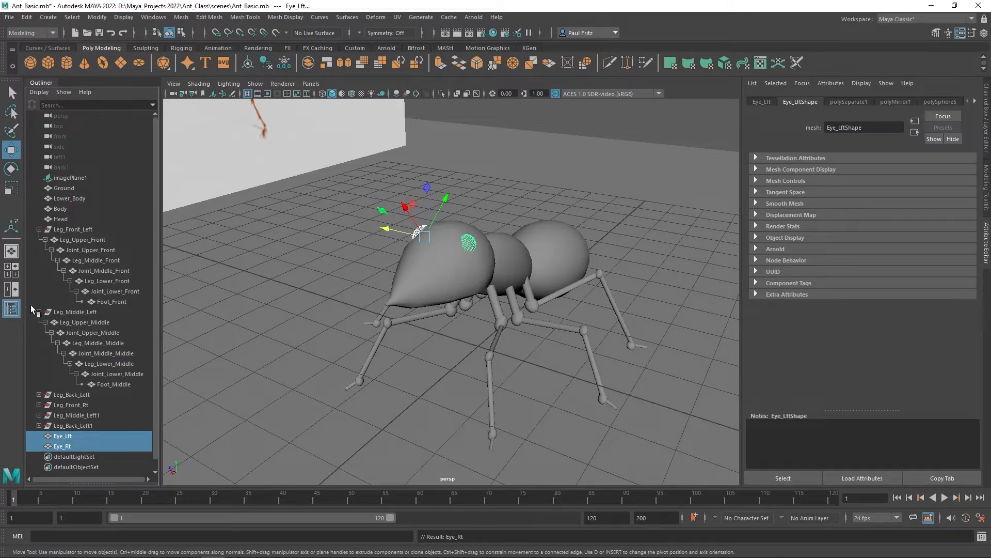
left_click(39, 312)
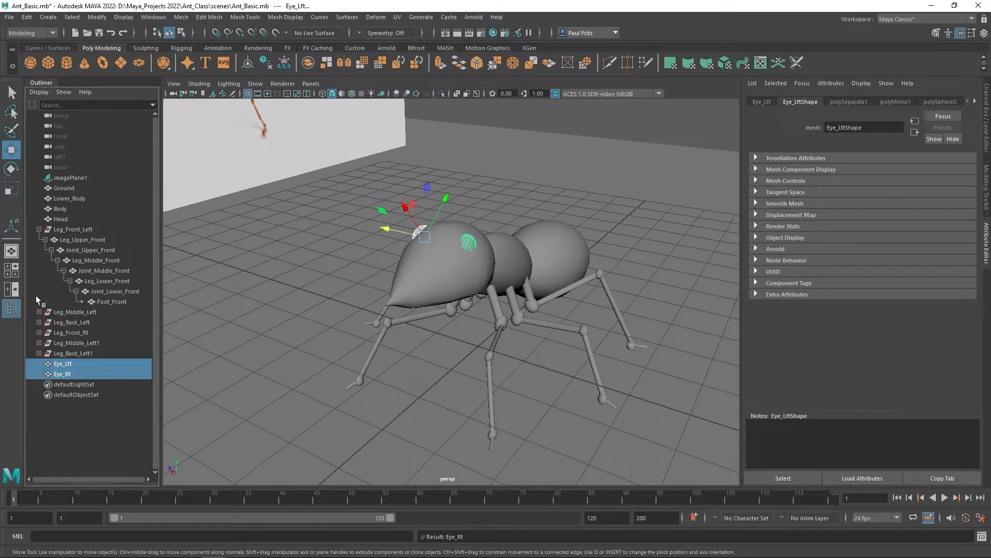
left_click(39, 228)
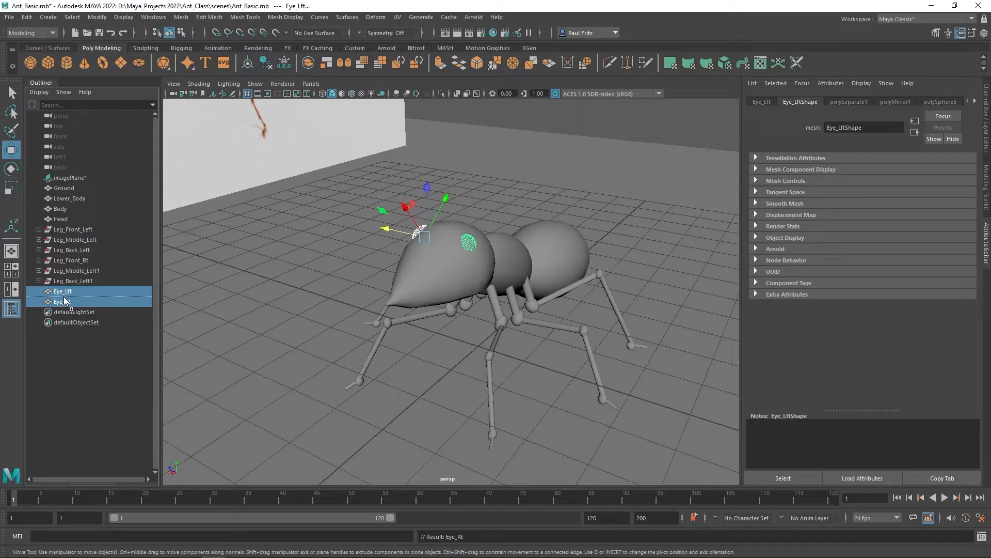
middle_click_drag(60, 218, 61, 218)
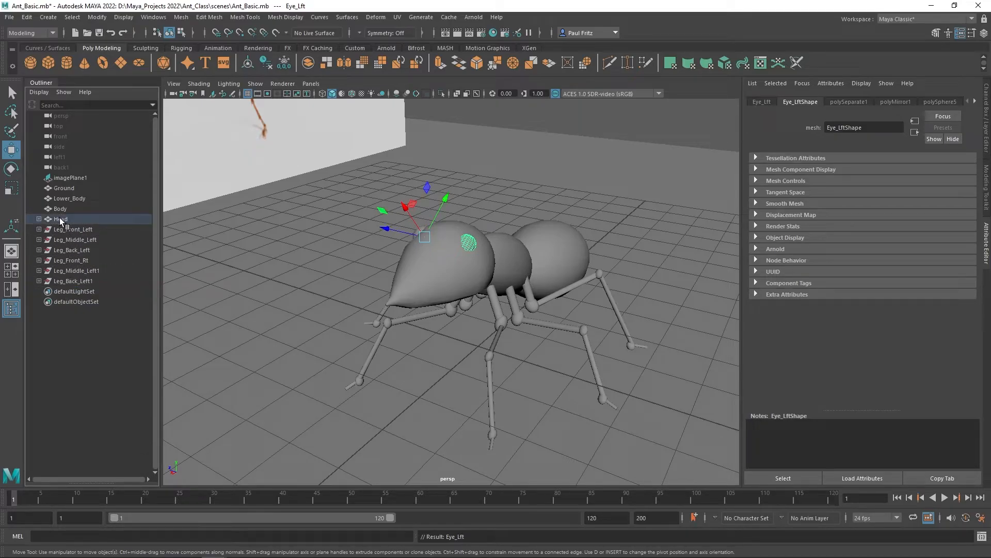
left_click(38, 219)
left_click(40, 220)
left_click(62, 195)
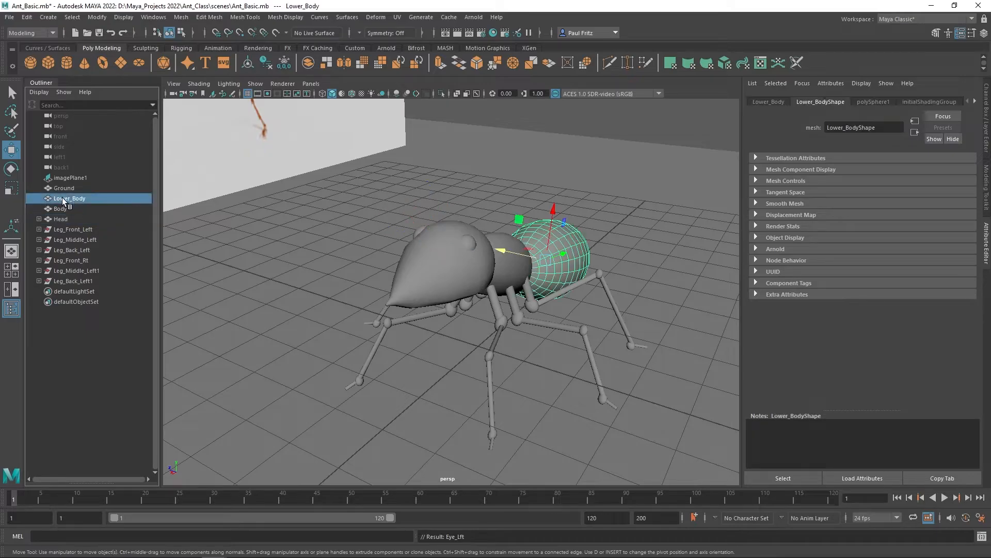
left_click(61, 207)
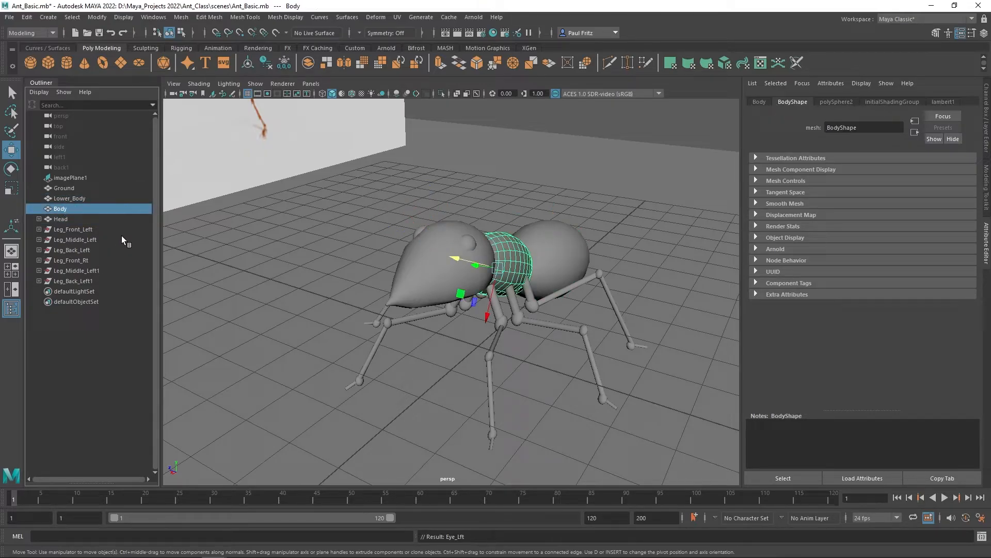
right_click_drag(375, 247, 350, 247, "alt")
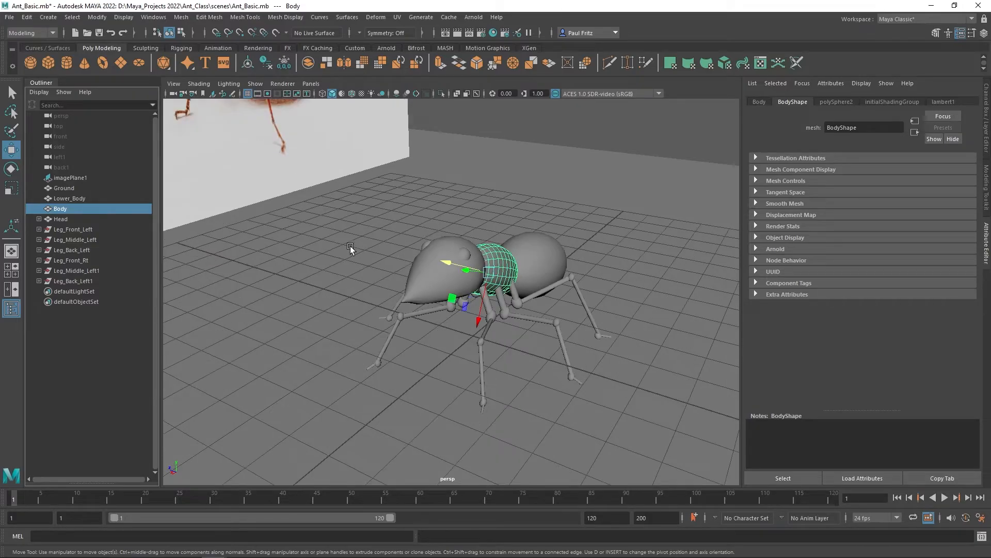
left_click_drag(334, 246, 396, 250, "alt")
left_click_drag(315, 228, 291, 233, "alt")
left_click_drag(351, 227, 321, 268, "alt")
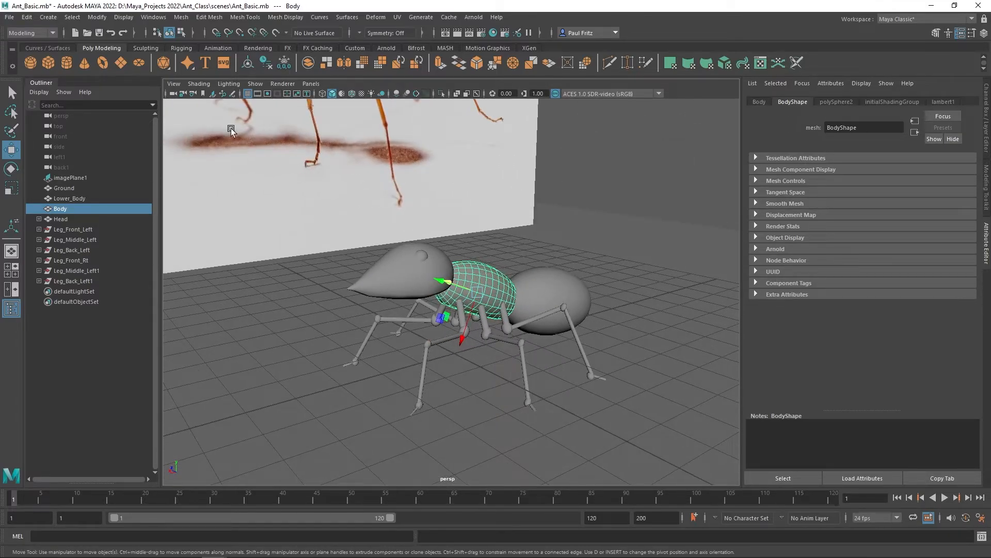
Create a polygon cylinder and move it forward along X until it sits beneath the ant's head
left_click(69, 63)
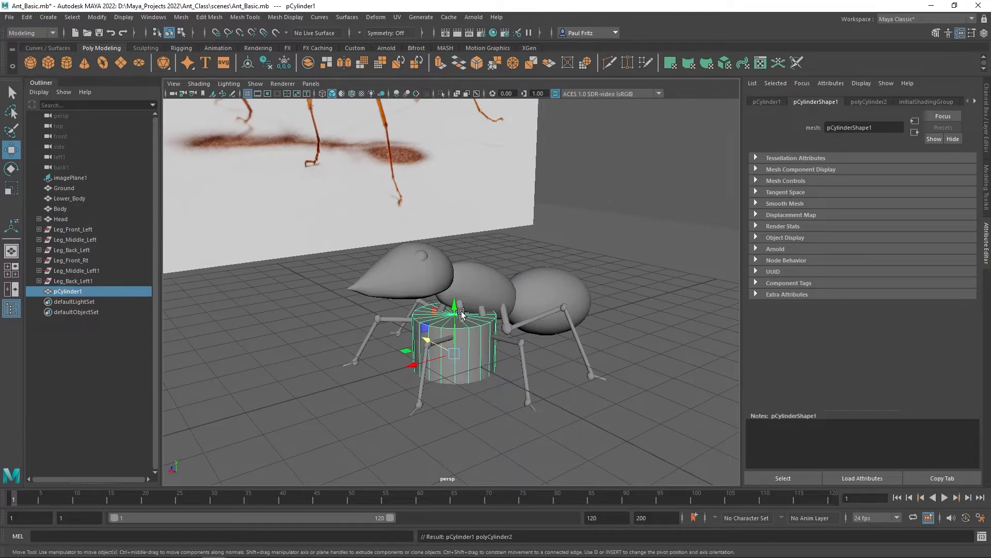
left_click_drag(414, 365, 349, 378)
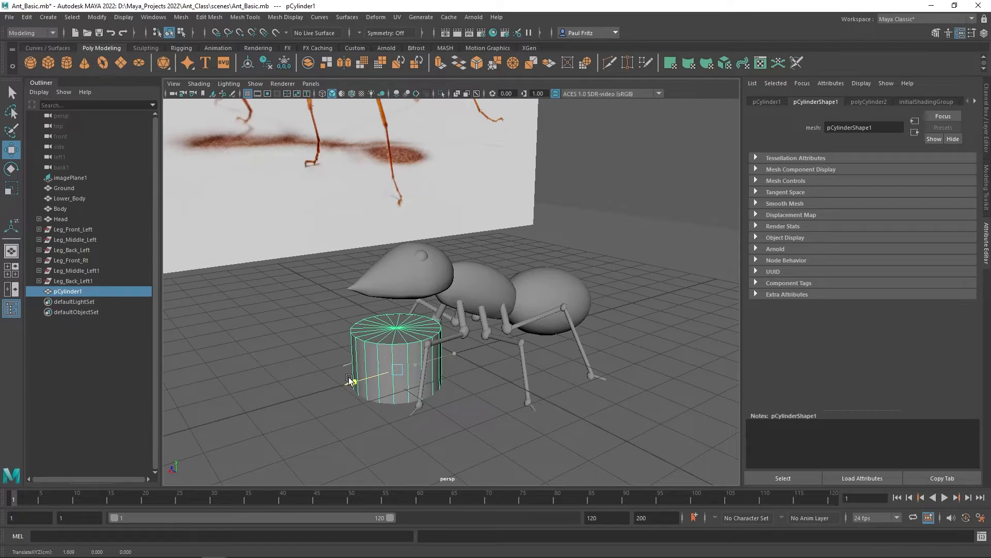
left_click_drag(398, 335, 395, 294)
left_click_drag(304, 344, 315, 381, "alt")
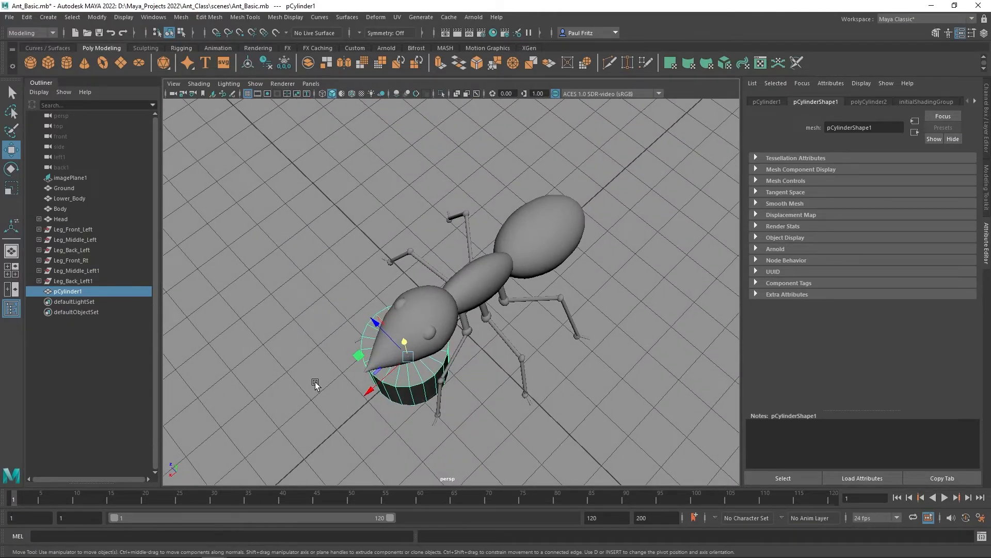
Narrow the cylinder's X and Z scale to about 0.32 and move it clear of the head's tip
key("r")
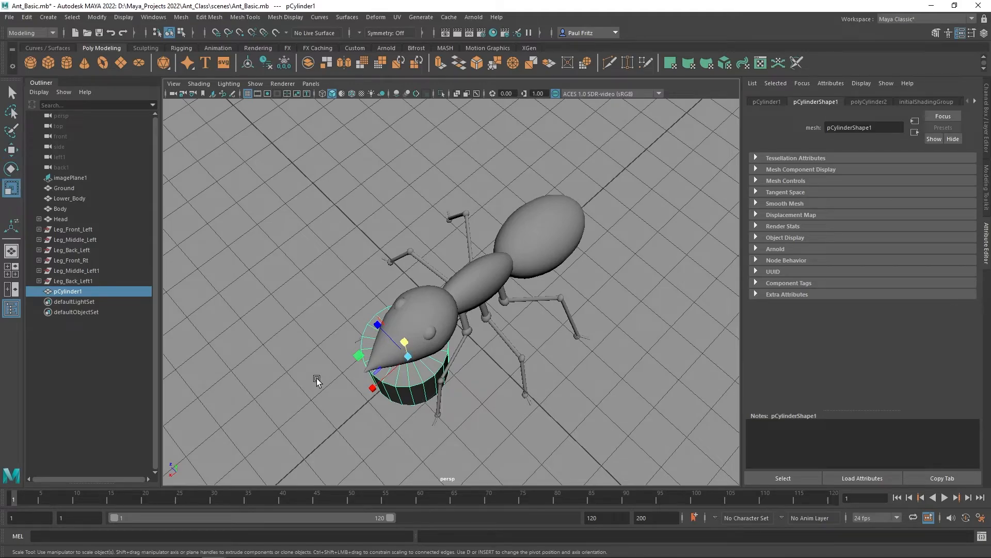
left_click_drag(359, 355, 373, 355, "ctrl")
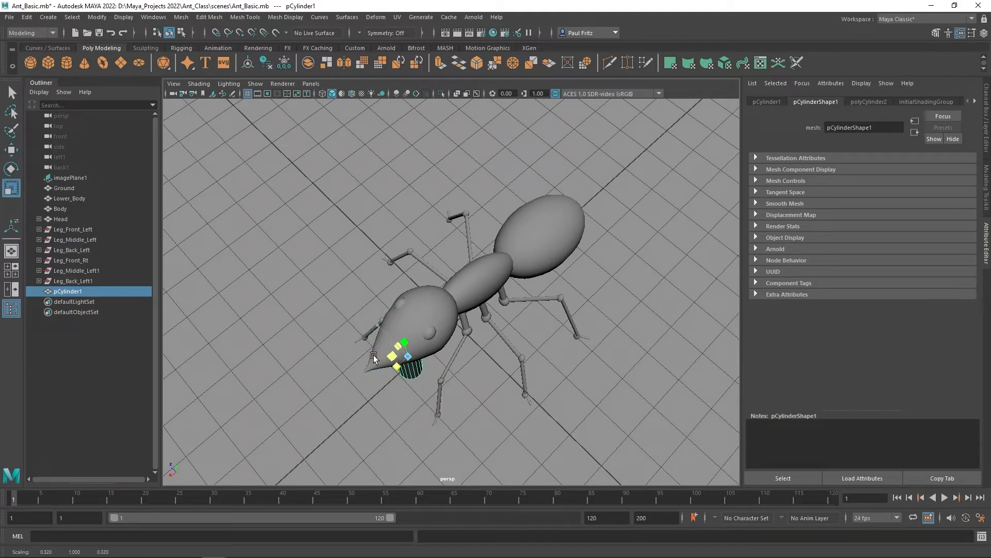
key("w")
left_click_drag(377, 396, 329, 404)
Thin the cylinder into a fine rod, scaling its X and Z to about 0.013 while keeping its height
key("r")
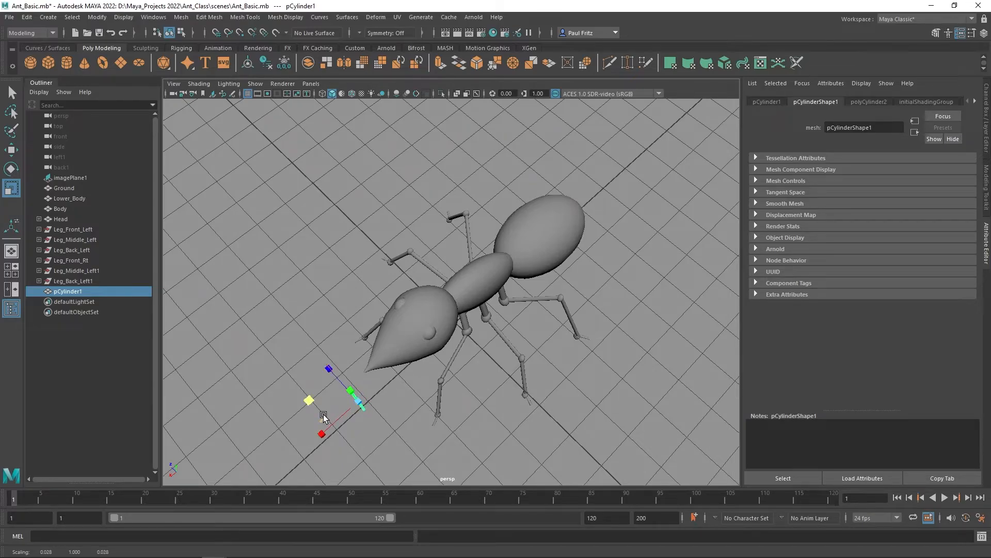
scroll(312, 413, "up", 3)
middle_click_drag(285, 392, 448, 336, "alt")
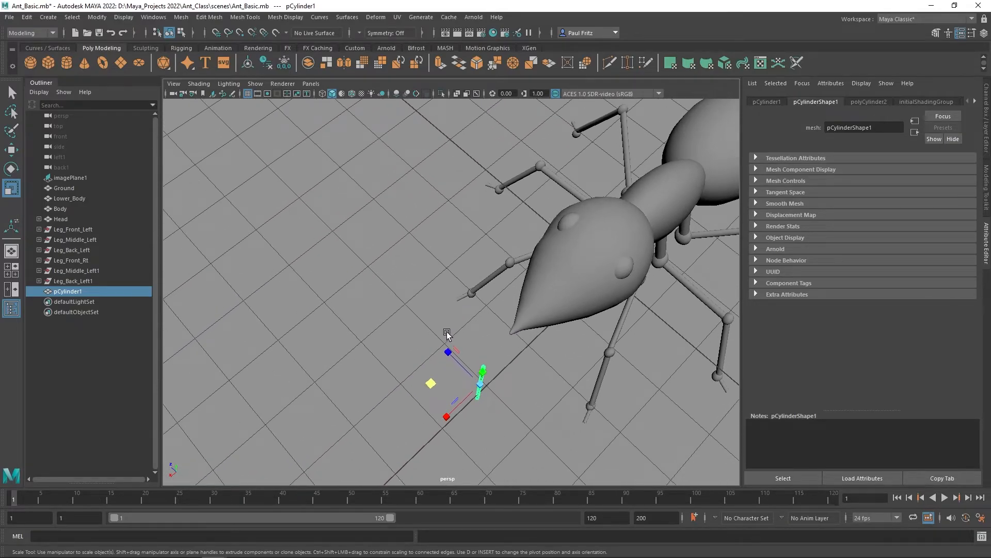
scroll(451, 342, "up", 5)
scroll(450, 342, "up", 3)
middle_click_drag(496, 358, 495, 178, "alt")
left_click_drag(497, 239, 489, 244, "alt")
left_click_drag(459, 373, 470, 373)
left_click_drag(391, 394, 466, 347, "alt")
Move the thin rod up and back so it stands upright on top of the head, at about X 1.19, Y 3.44, Z 0.20
scroll(463, 346, "down", 6)
middle_click_drag(416, 313, 415, 355, "alt")
key("w")
left_click_drag(482, 300, 498, 122)
left_click_drag(403, 320, 375, 267, "alt")
left_click_drag(467, 179, 457, 181)
left_click_drag(405, 237, 449, 244, "alt")
left_click_drag(543, 288, 491, 233, "alt")
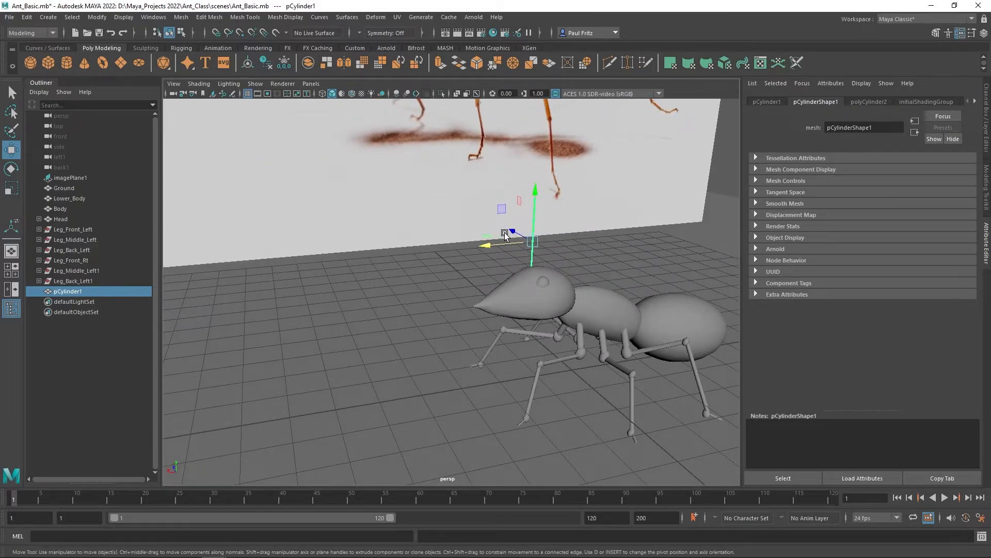
Shorten the rod to a Y scale of about 0.85 and check its placement on the head from several sides
key("r")
left_click_drag(535, 199, 535, 201)
left_click_drag(484, 281, 559, 309, "alt")
scroll(499, 275, "up", 5)
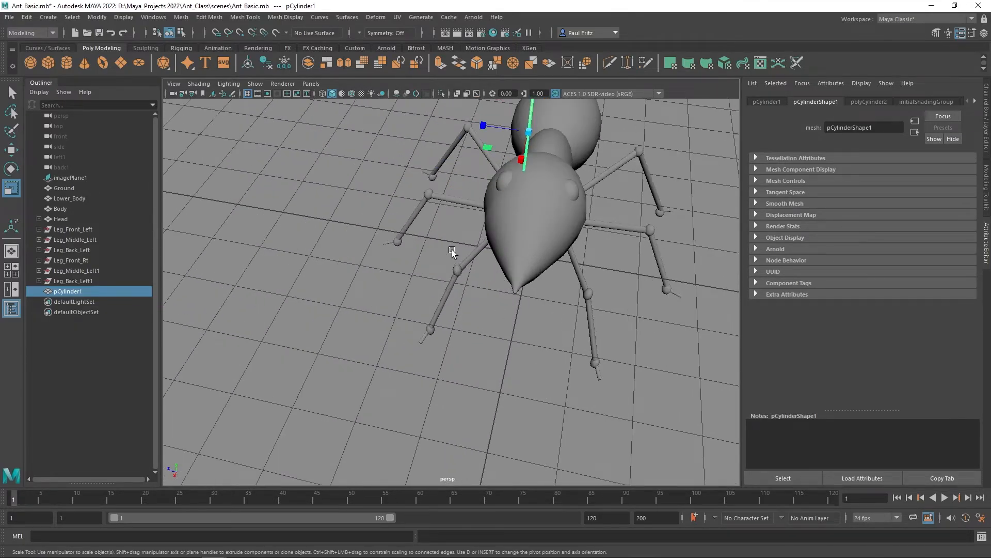
left_click_drag(451, 250, 529, 235, "alt")
middle_click_drag(426, 236, 474, 308, "alt")
left_click_drag(443, 298, 487, 276, "alt")
middle_click_drag(448, 302, 473, 312, "alt")
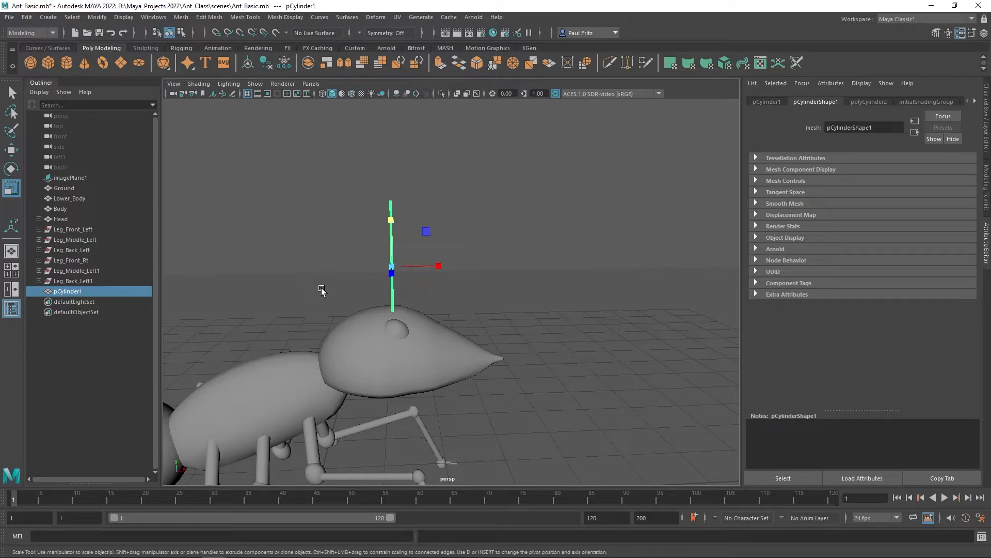
mouse_move(410, 355)
left_mouse_down("alt")
mouse_move(327, 354)
mouse_move(410, 348)
left_mouse_up("alt")
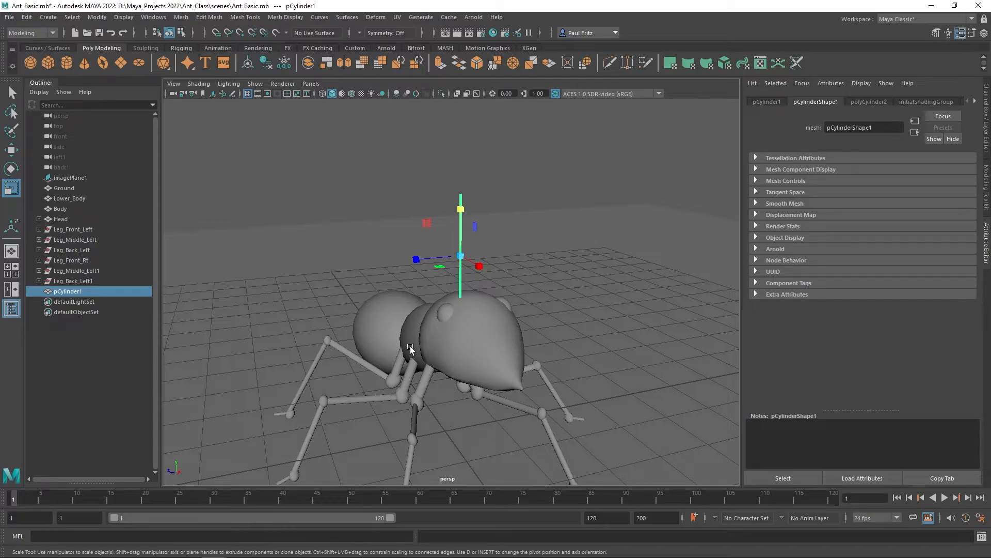
Open the options of the nonlinear Bend deformer for the rod on the head
left_click(375, 17)
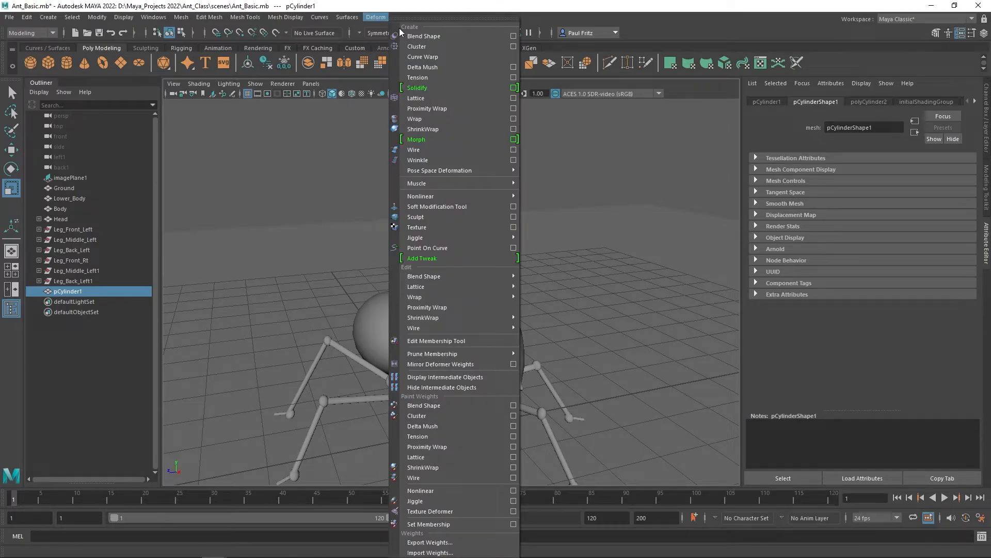
mouse_move(453, 197)
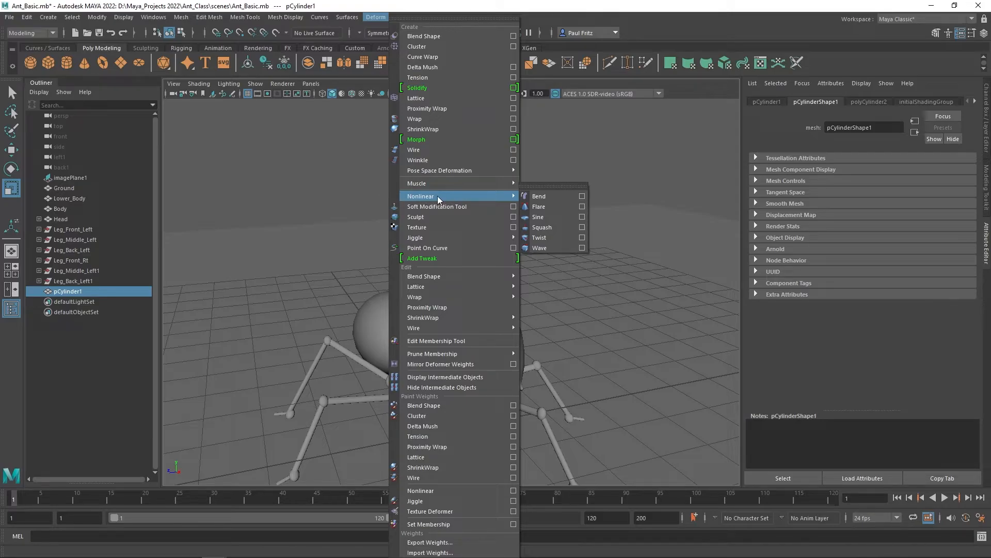
left_click(582, 197)
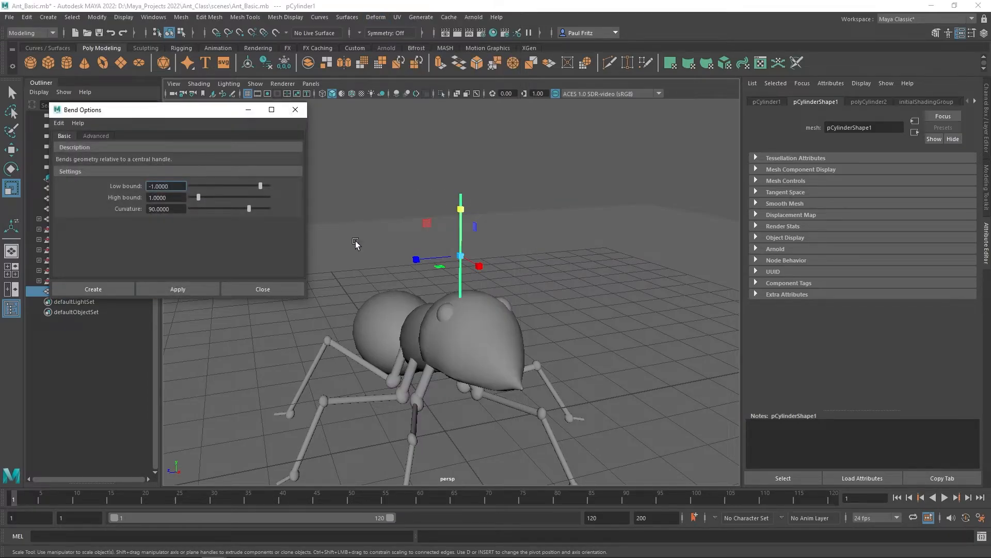
key("alt")
left_click(461, 228)
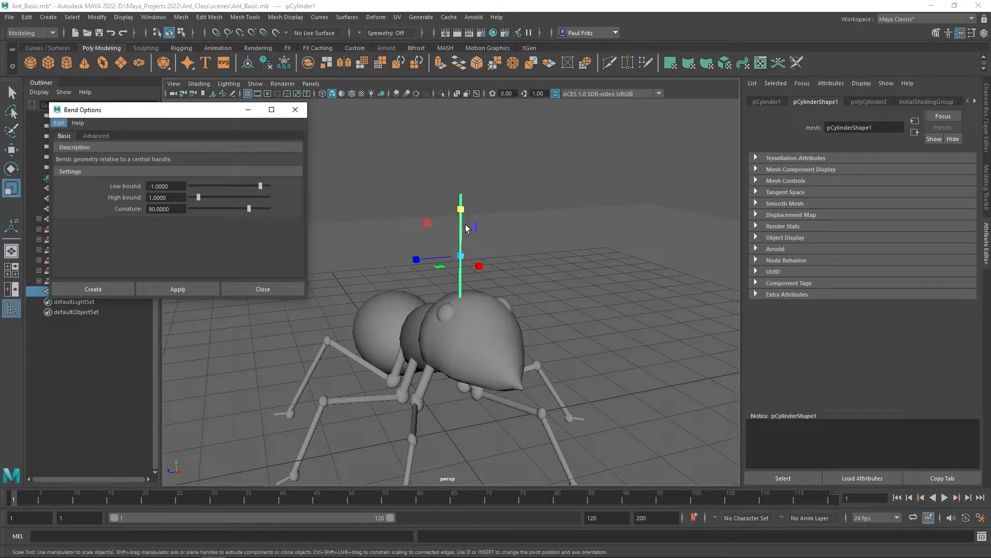
Examine the rod's mesh up close for edge divisions along its height
scroll(467, 227, "up", 6)
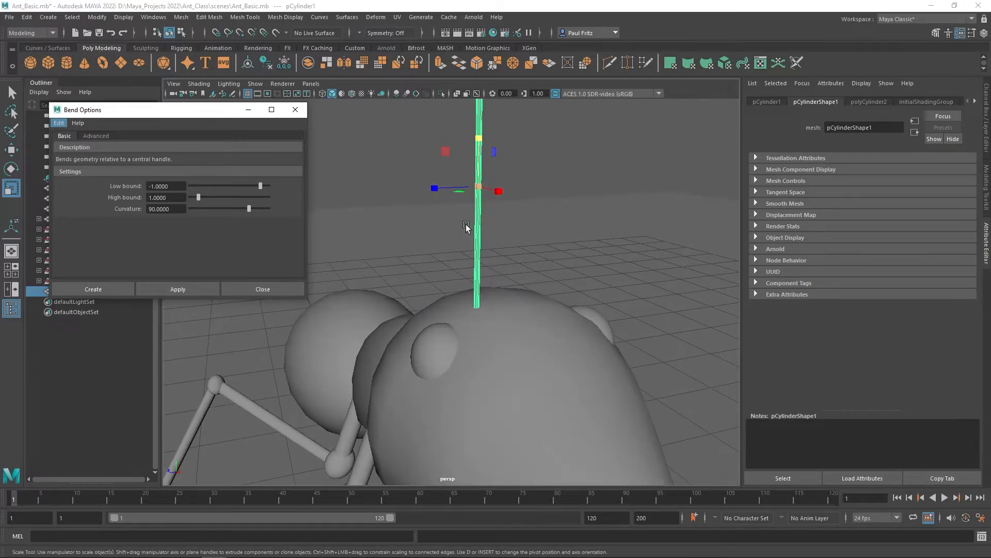
scroll(467, 227, "up", 4)
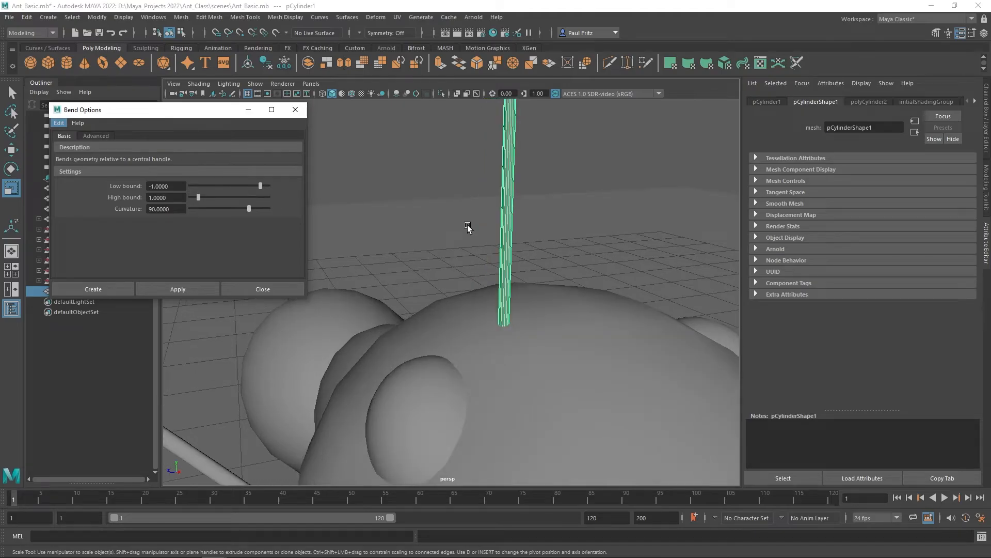
middle_click_drag(479, 181, 438, 315, "alt")
scroll(432, 288, "down", 4)
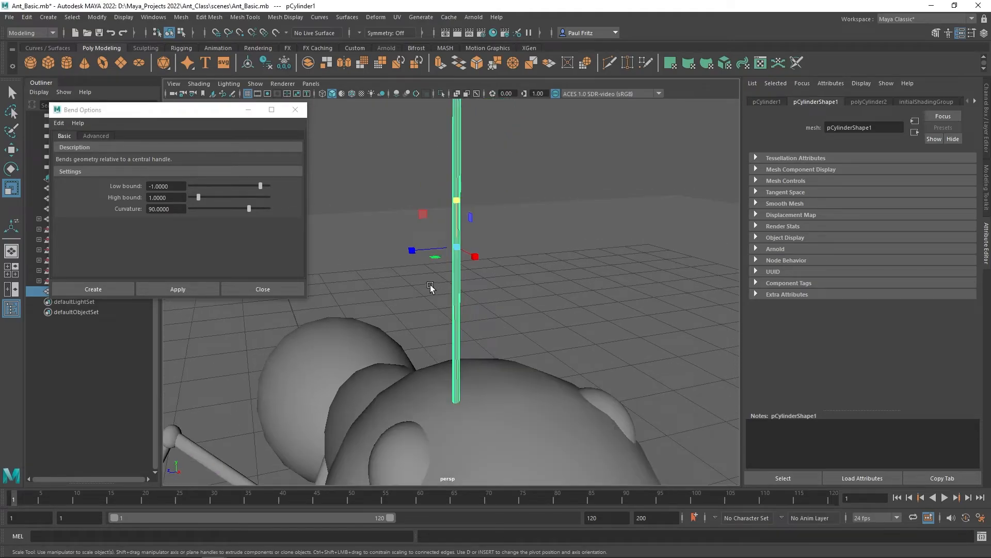
middle_click_drag(382, 224, 372, 286, "alt")
scroll(404, 231, "up", 8)
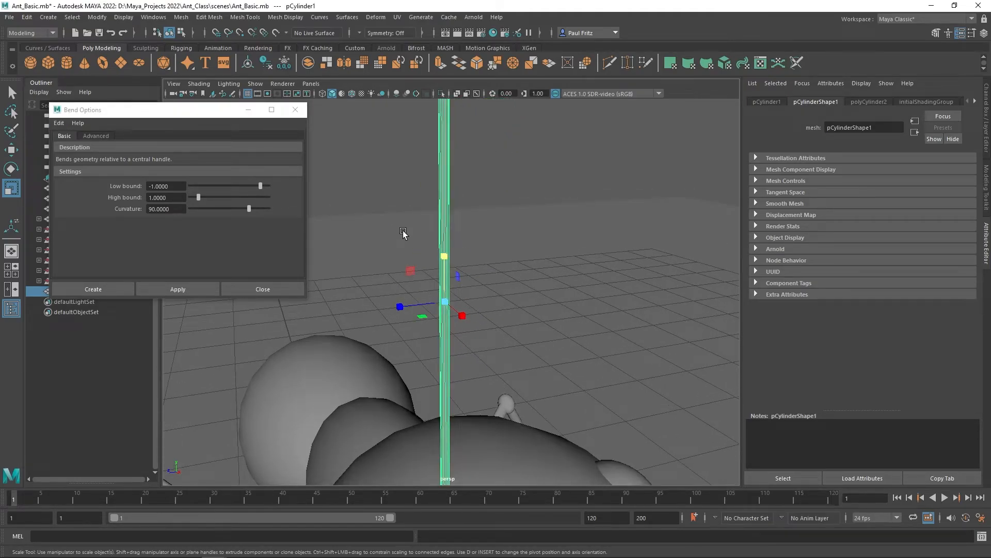
scroll(404, 230, "down", 5)
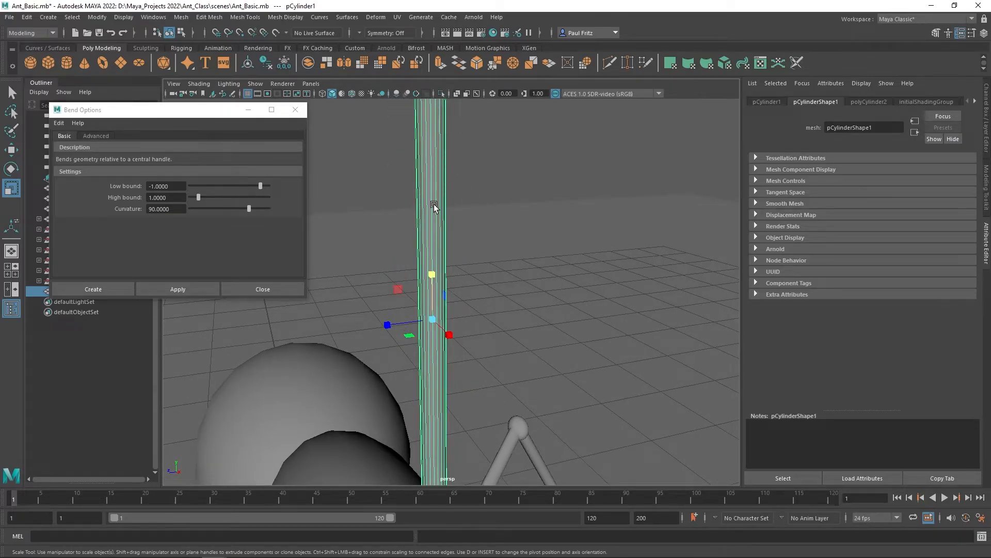
key("f")
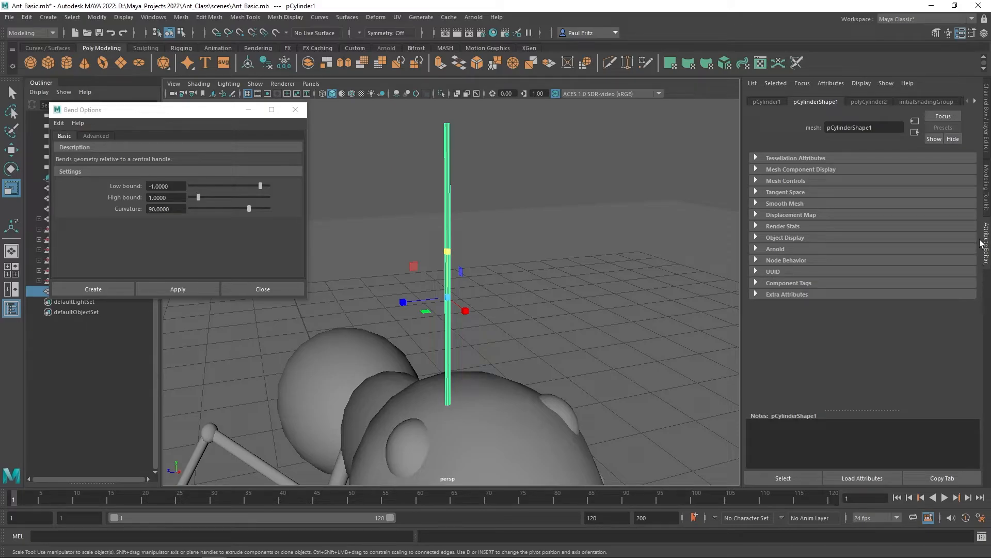
Set the subdivisions along the height of the rod on the head to 30
left_click(764, 101)
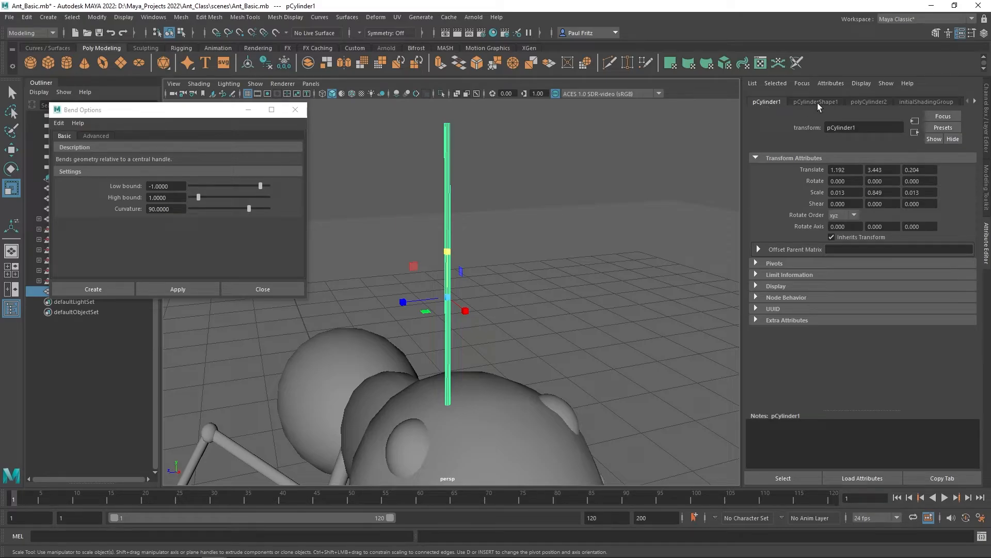
left_click(874, 101)
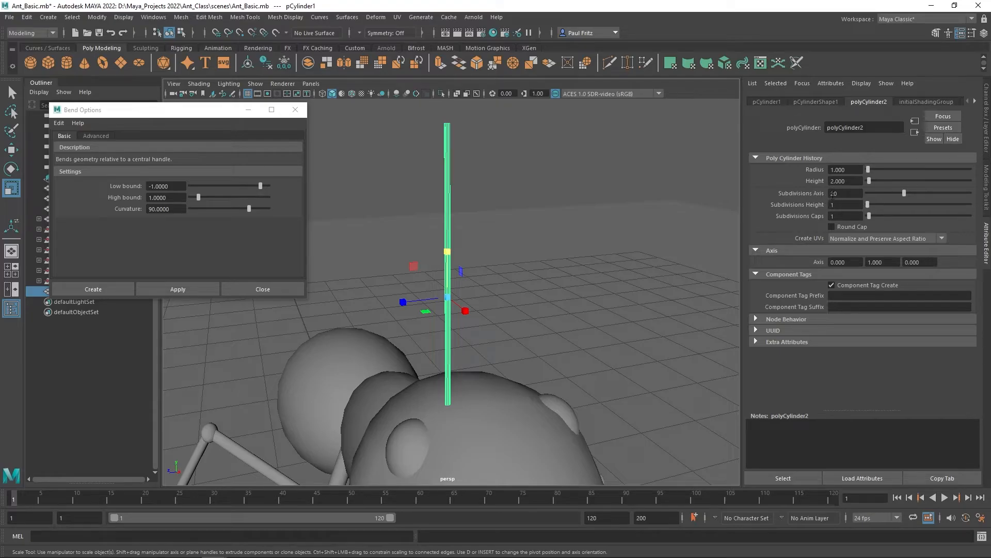
left_click_drag(507, 158, 488, 247, "alt")
scroll(466, 293, "up", 3)
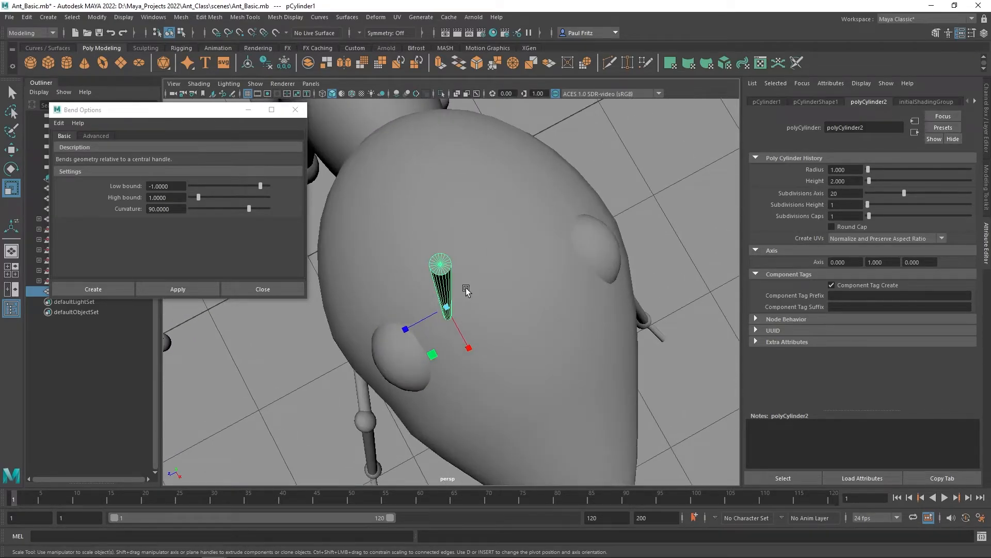
left_click_drag(479, 265, 440, 192, "alt")
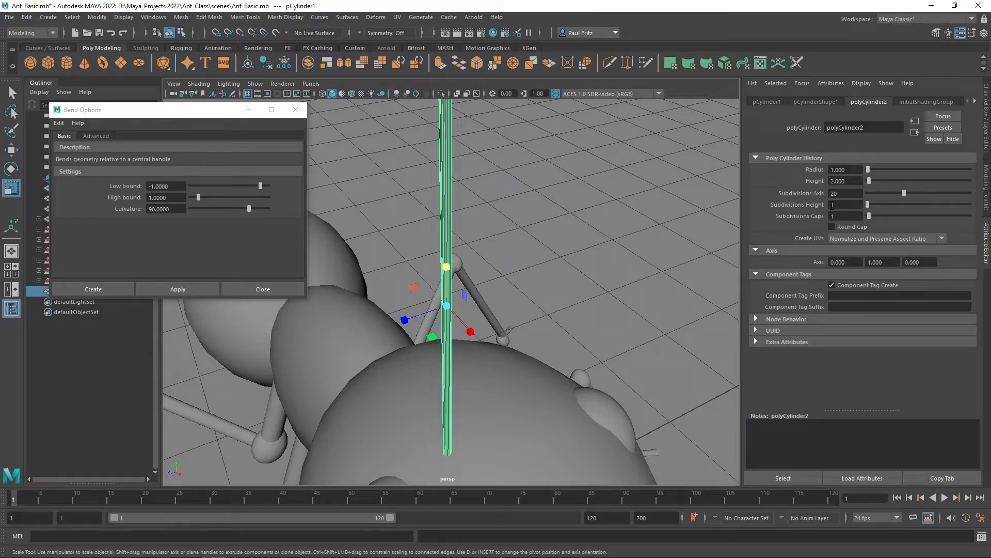
left_click_drag(571, 228, 548, 233, "alt")
left_click(848, 207)
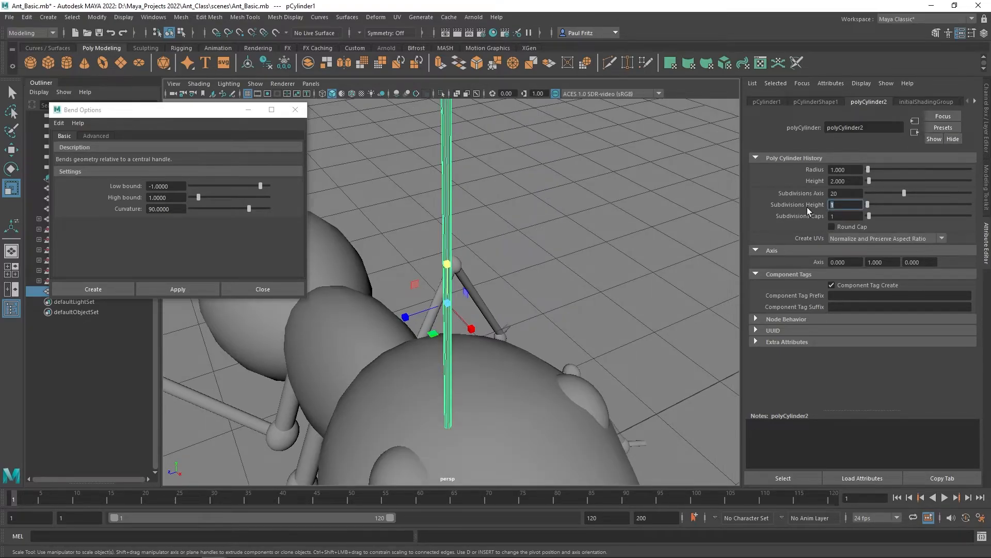
key("Return")
scroll(526, 265, "down", 2)
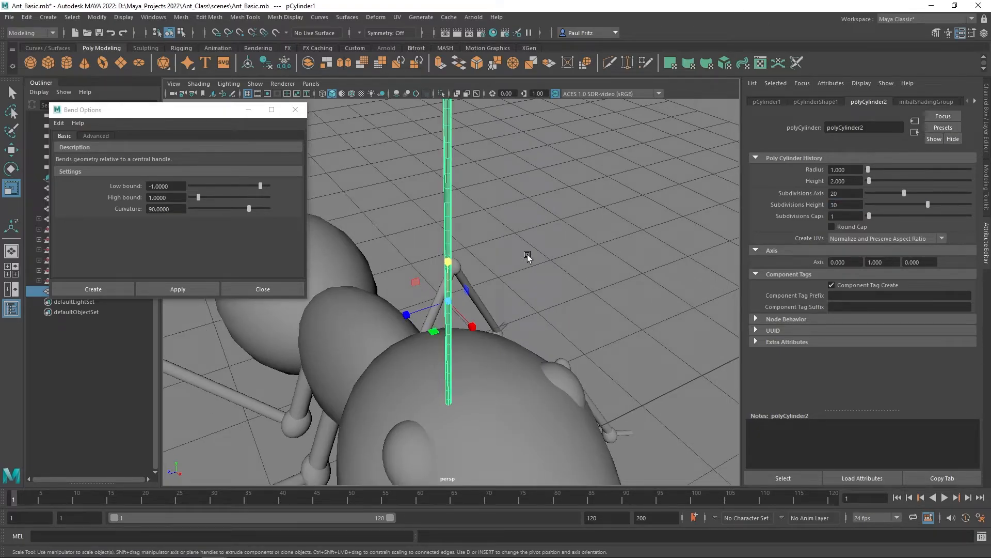
Examine the spacing of the edge rings along the rod's whole height, from its top cap down to the head
scroll(528, 254, "down", 1)
left_click_drag(483, 251, 463, 235, "alt")
left_click_drag(531, 223, 496, 192, "alt")
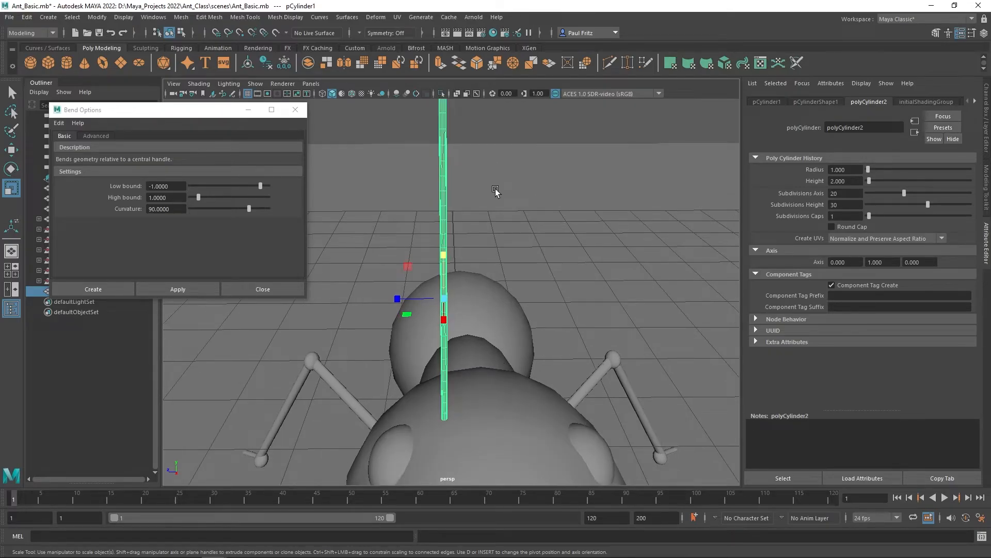
middle_click_drag(496, 190, 510, 263, "alt")
scroll(509, 239, "up", 3)
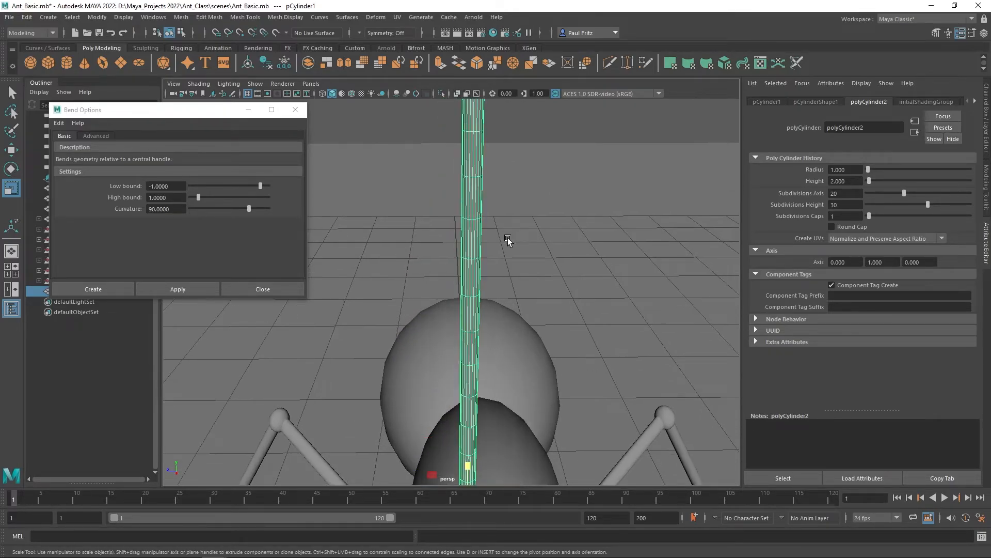
left_click_drag(526, 206, 521, 277, "alt")
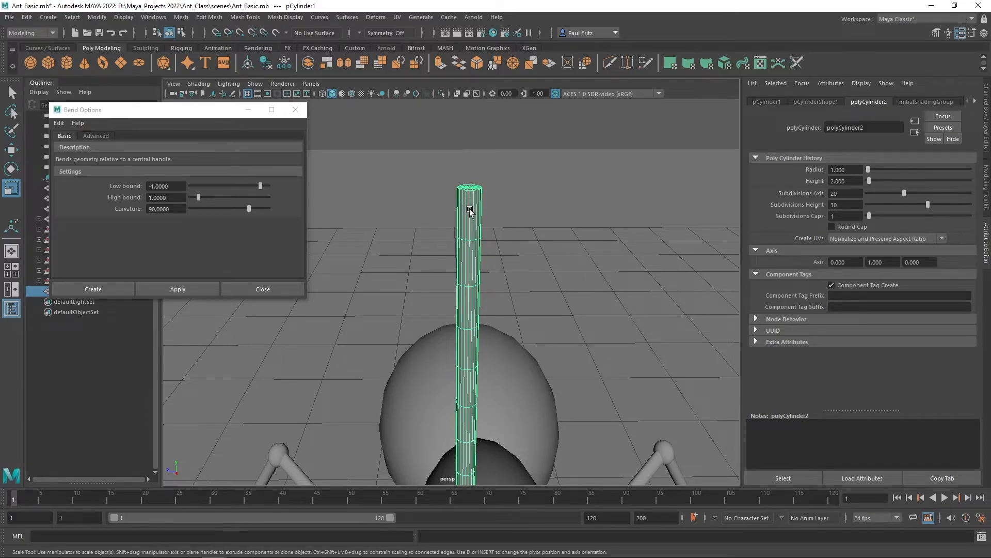
scroll(468, 209, "up", 4)
middle_click_drag(498, 191, 483, 250, "alt")
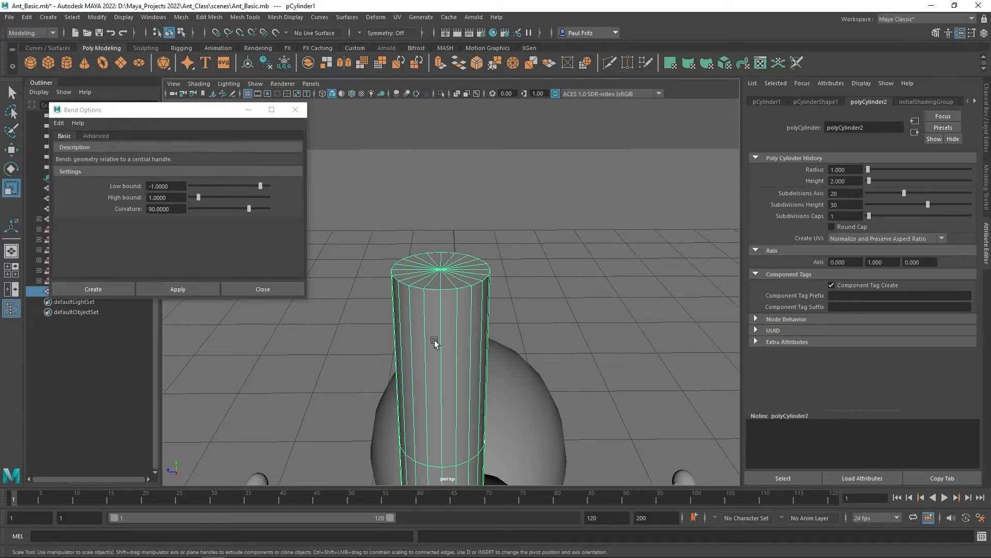
middle_click_drag(403, 352, 408, 312, "alt")
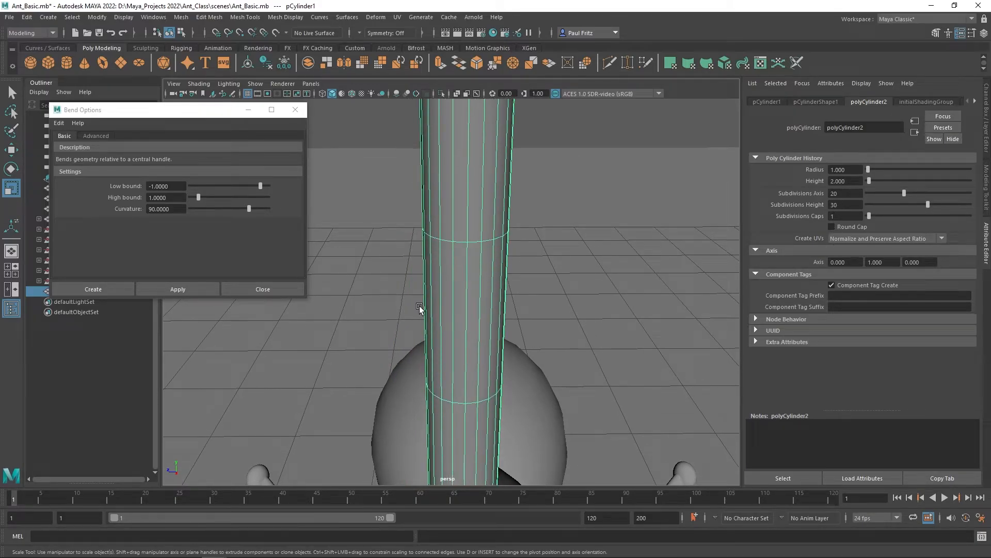
scroll(419, 307, "down", 1)
middle_click_drag(451, 373, 447, 238, "alt")
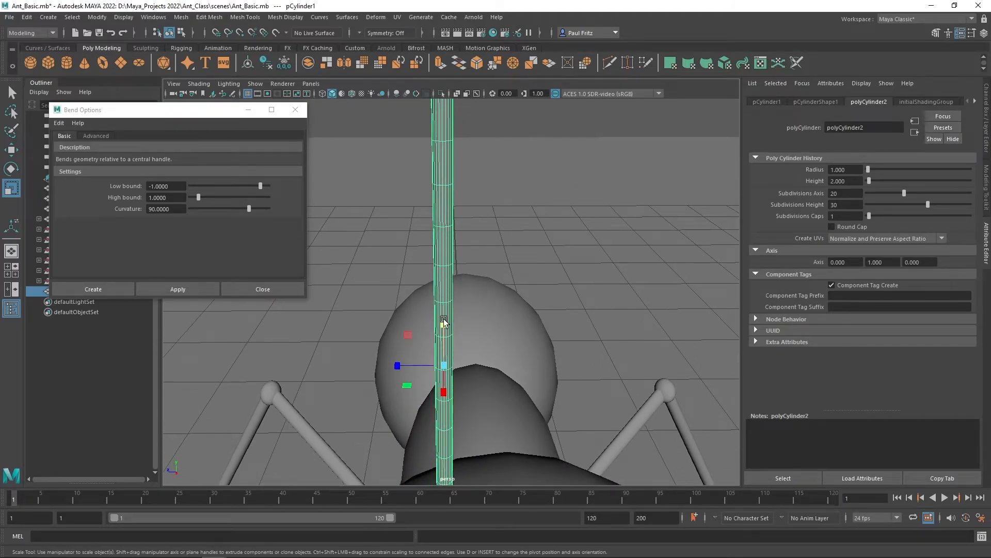
middle_click_drag(493, 353, 518, 278, "alt")
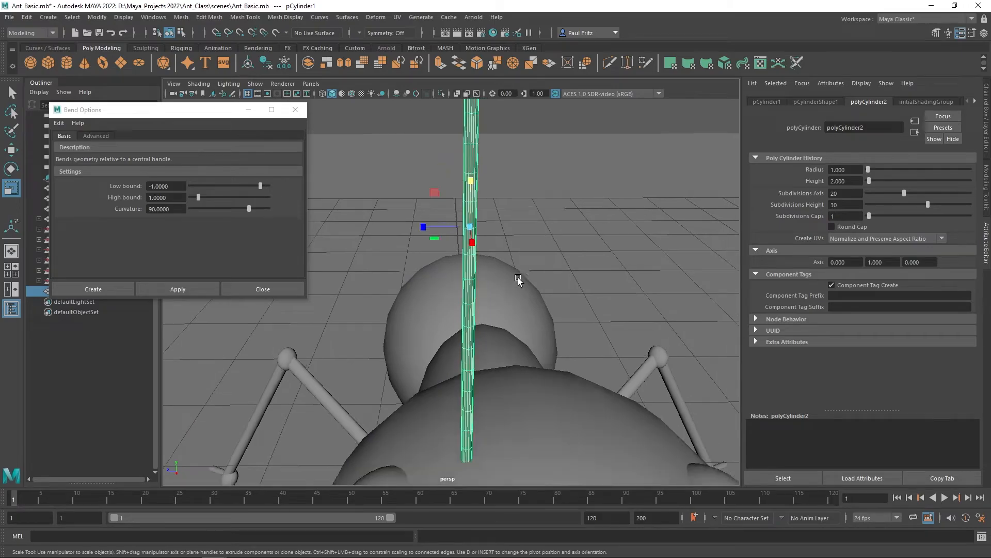
Create a Bend deformer on the rod with bounds -1 and 1, and reduce its curvature to about 48.4
left_click_drag(513, 239, 560, 224, "alt")
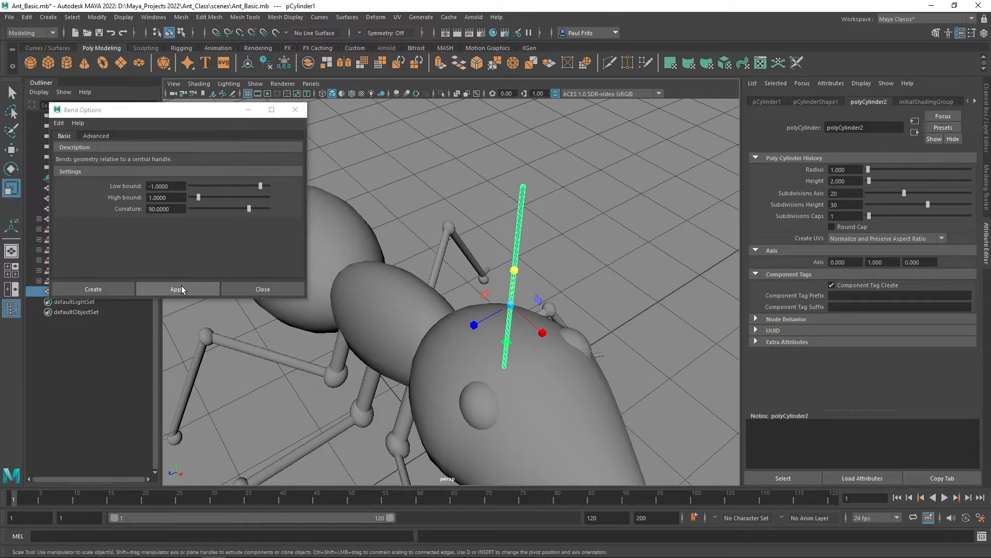
left_click(100, 291)
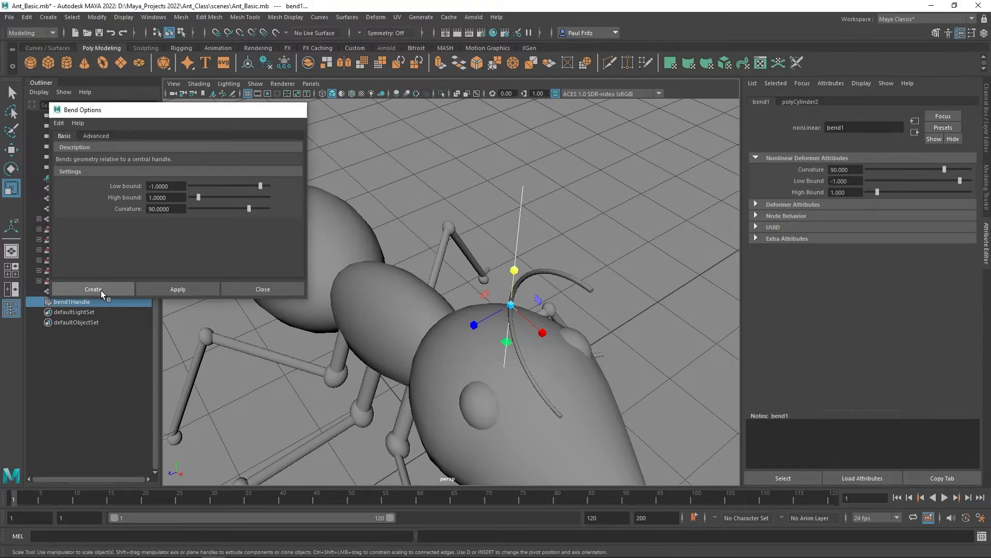
left_click_drag(367, 328, 425, 293, "alt")
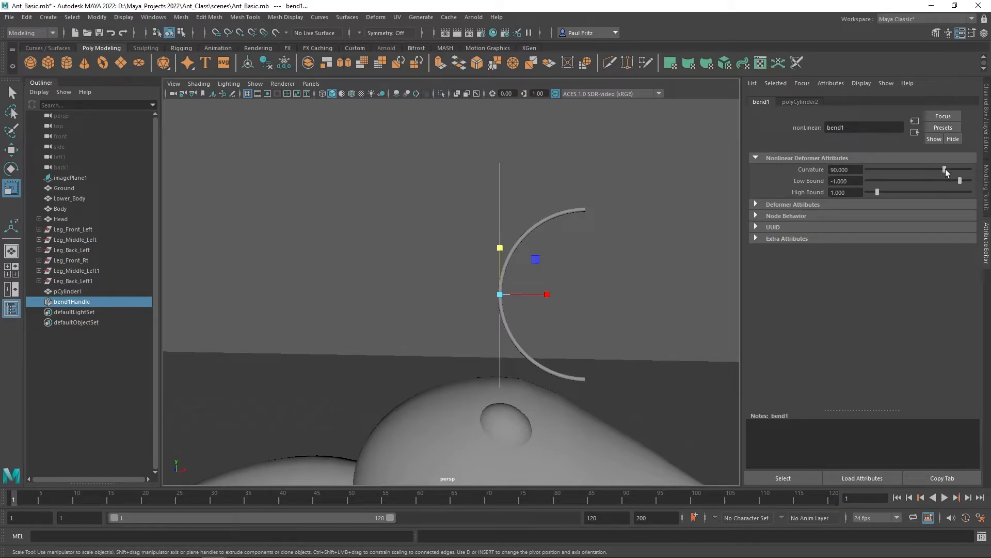
left_click_drag(946, 169, 931, 167)
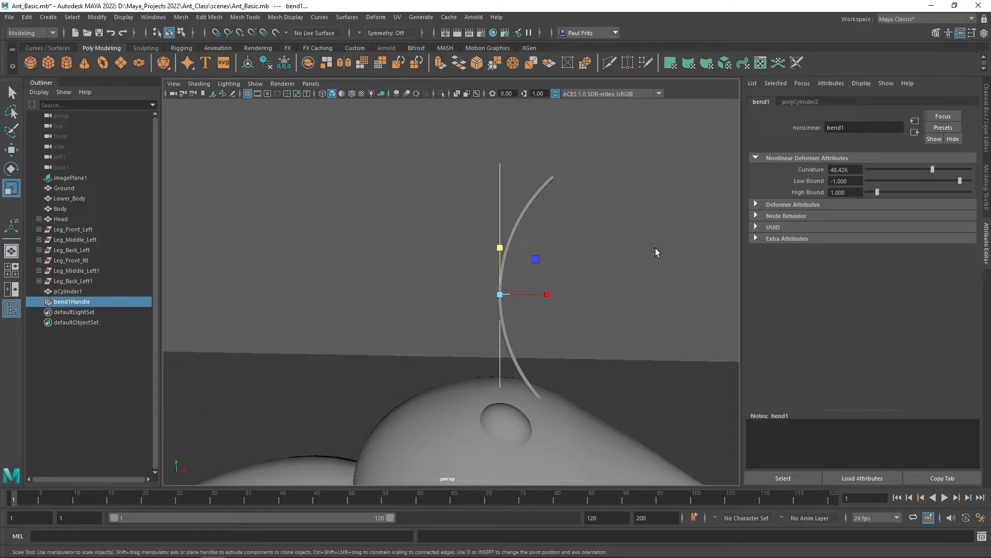
left_click_drag(655, 252, 620, 278, "alt")
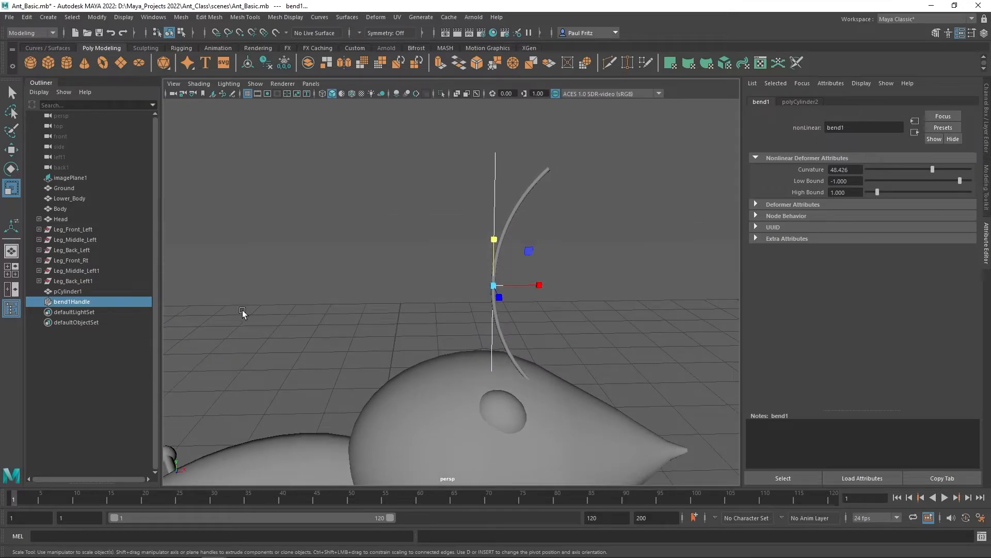
Select the rod together with its bend handle, raise both above the head and nudge them slightly forward
left_click(70, 291, "ctrl")
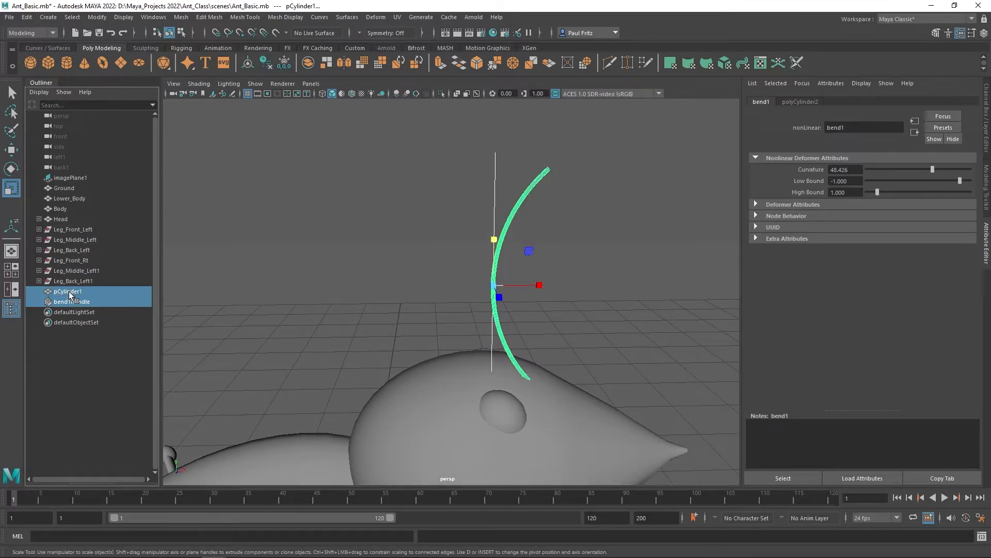
key("w")
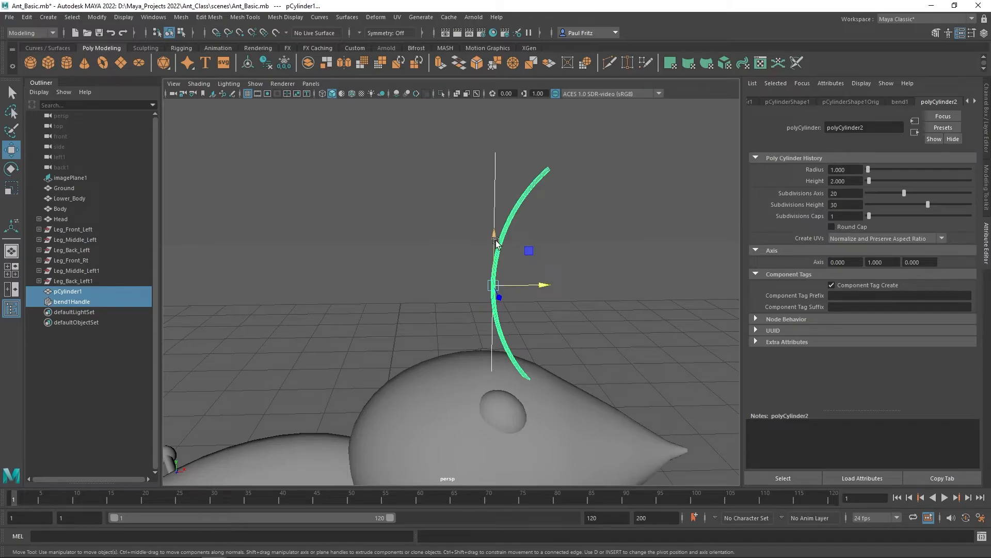
left_click_drag(495, 231, 491, 185)
left_click_drag(602, 288, 619, 305, "alt")
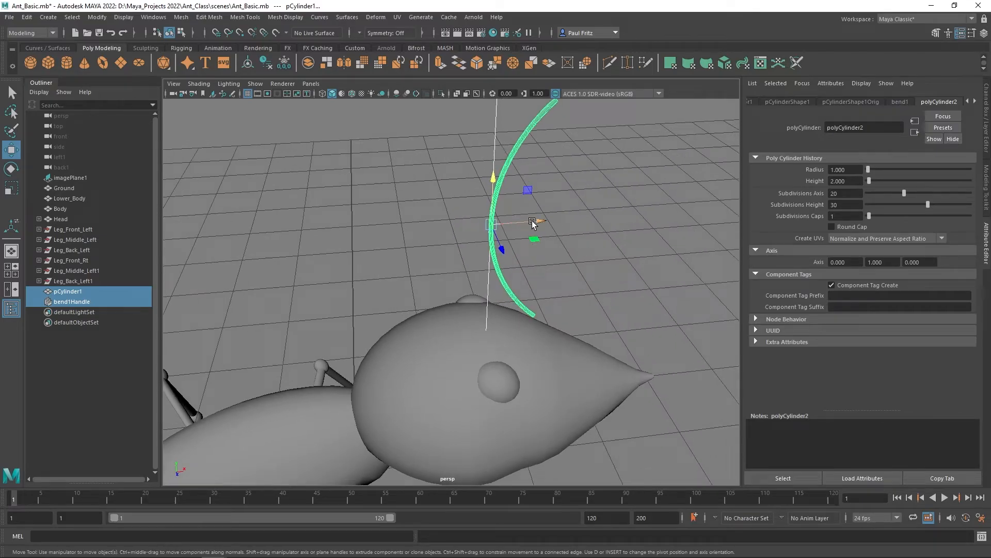
left_click_drag(536, 222, 542, 223)
left_click_drag(449, 240, 542, 292, "alt")
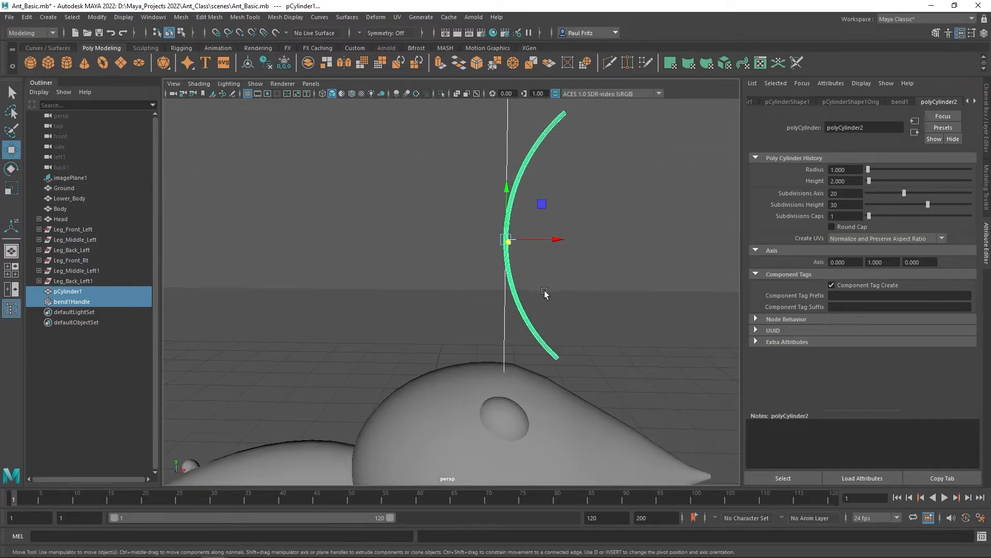
Rotate the rod and its bend handle together so the rod arches forward over the head
key("e")
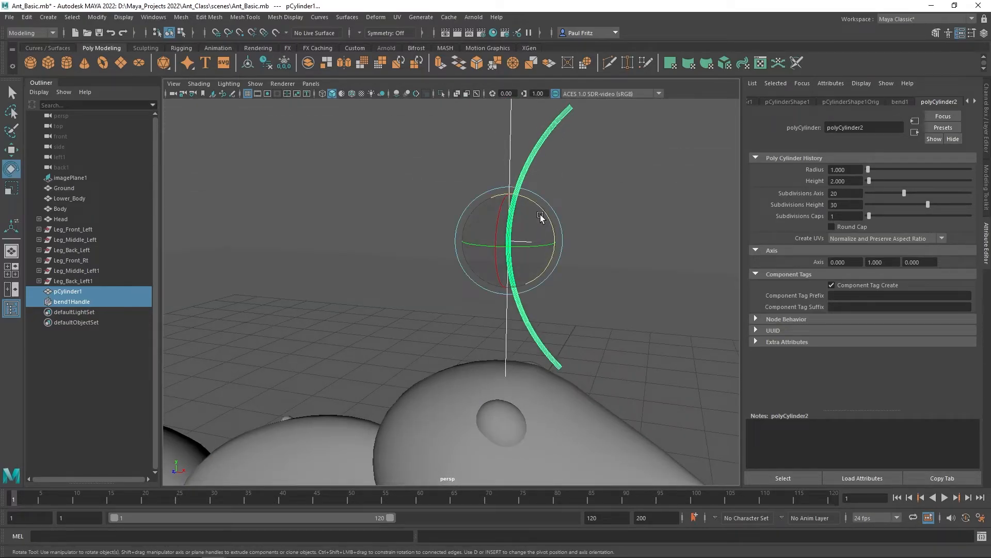
left_click_drag(546, 212, 381, 263)
left_click_drag(558, 309, 439, 301, "alt")
left_click_drag(504, 290, 545, 299, "alt")
middle_click_drag(545, 298, 569, 274, "alt")
left_click_drag(570, 273, 488, 286, "alt")
left_click_drag(405, 310, 483, 259, "alt")
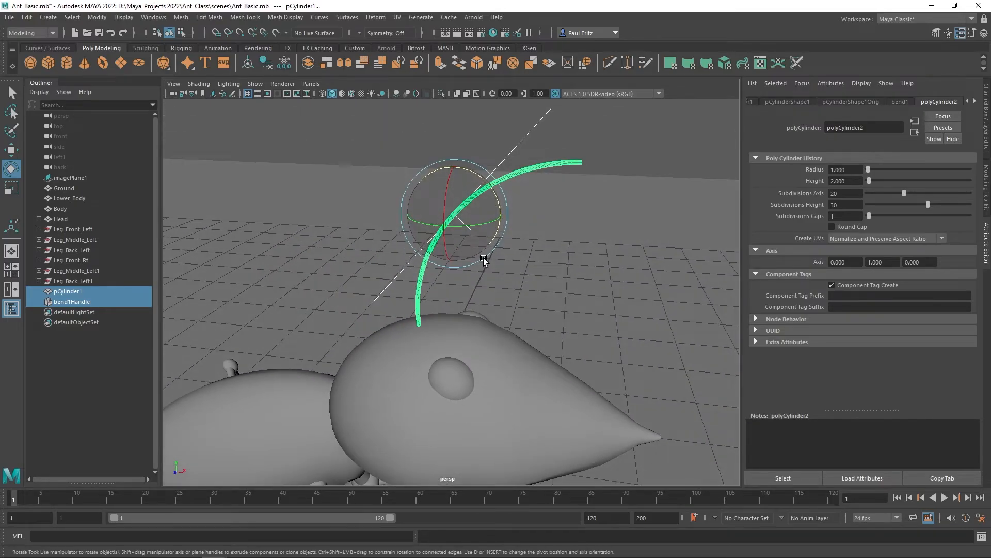
Move the arched rod with its bend handle down so its lower end sits on top of the head
key("w")
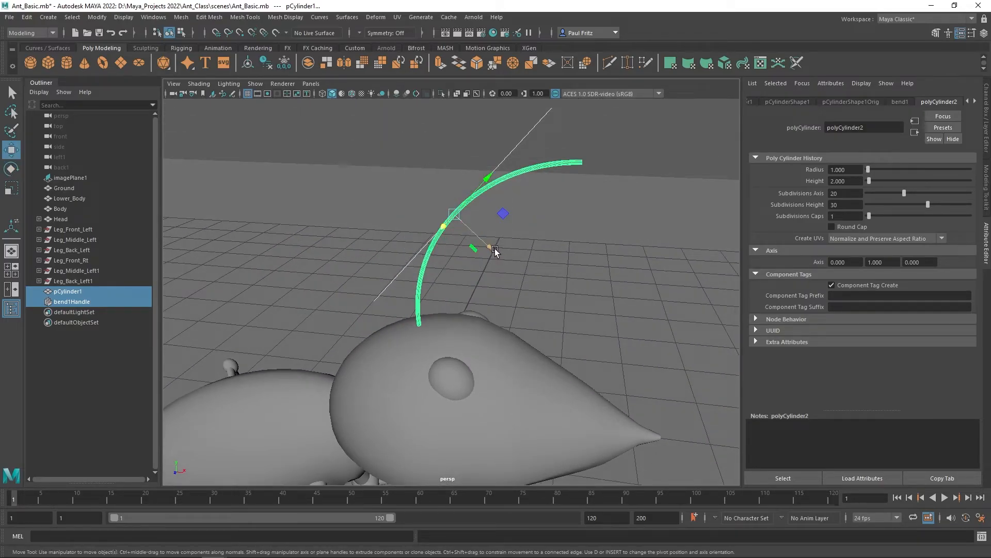
left_click_drag(493, 250, 443, 341)
left_click_drag(445, 306, 468, 303)
left_click_drag(475, 351, 482, 329, "alt")
left_click_drag(477, 278, 470, 277)
left_click_drag(527, 341, 524, 335, "alt")
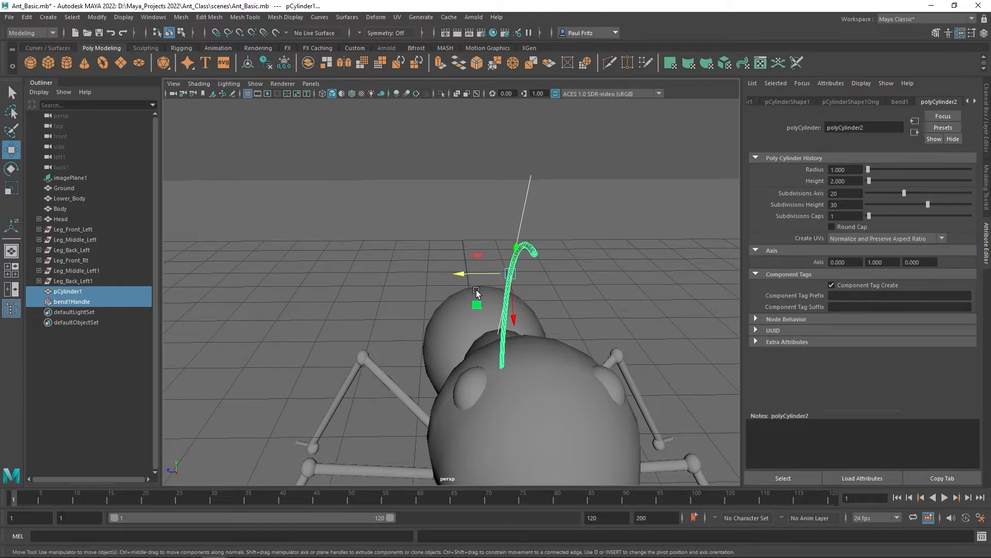
Turn the arched rod and its bend handle slightly outward and refit the rod's base on one side of the head
key("e")
left_click_drag(492, 287, 485, 287)
left_click_drag(558, 334, 513, 343, "alt")
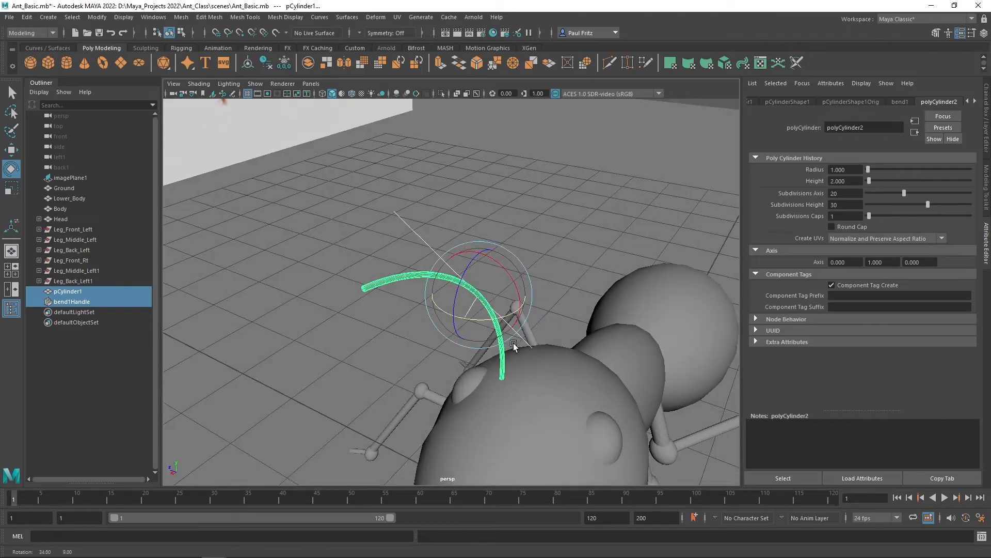
key("w")
left_click_drag(459, 328, 464, 320)
left_click_drag(454, 364, 485, 364, "alt")
left_click_drag(481, 289, 532, 309)
left_click_drag(528, 223, 531, 232)
left_click_drag(545, 297, 416, 363, "alt")
Lower the bend curvature of the arched rod slightly to about 44.8
scroll(618, 353, "down", 4)
scroll(571, 362, "down", 3)
scroll(430, 352, "up", 6)
scroll(418, 358, "up", 6)
scroll(418, 356, "up", 2)
scroll(418, 357, "down", 3)
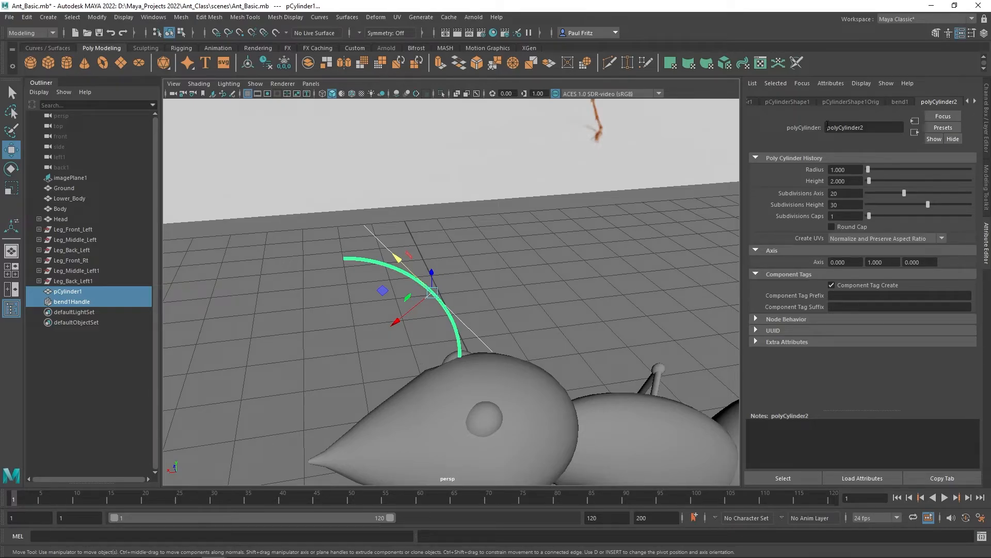
left_click(900, 102)
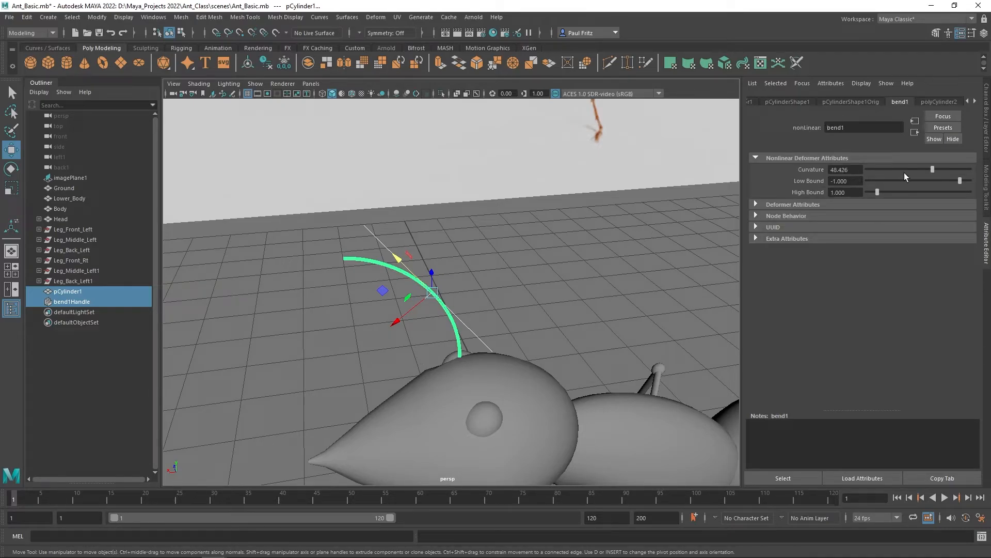
left_click_drag(934, 168, 930, 166)
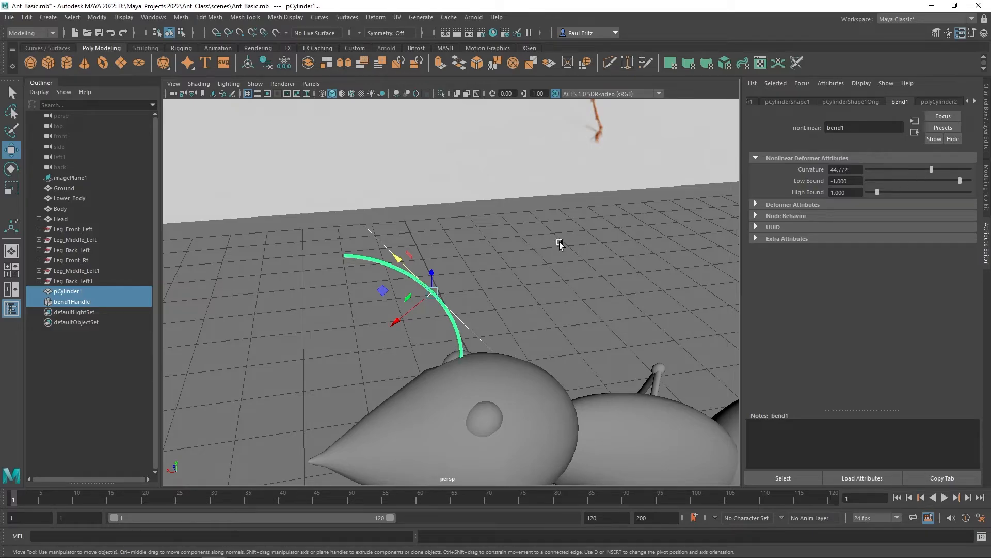
left_click_drag(285, 314, 364, 318, "alt")
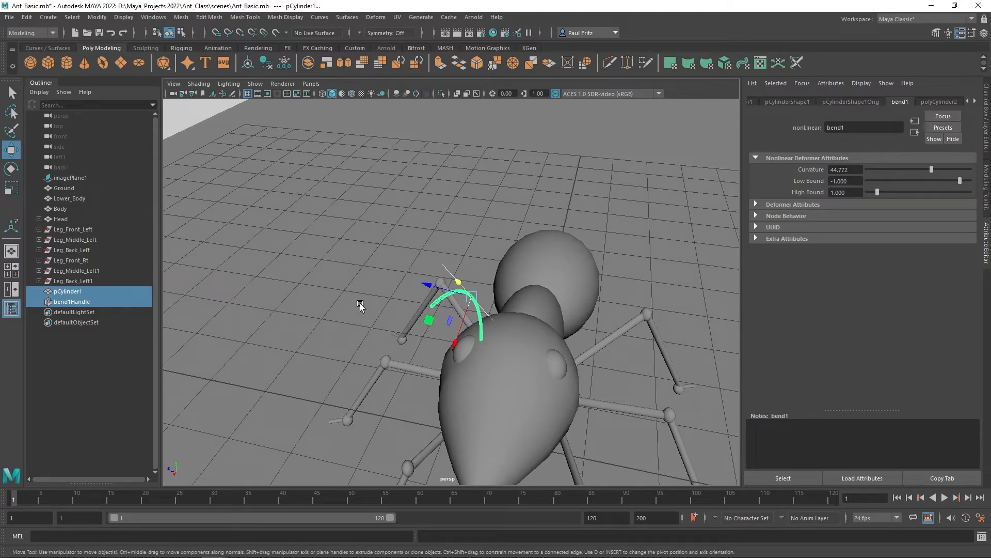
Duplicate the arched rod with the copy shifted sideways to about Z 0.49, and select the original rod's bend handle
left_click(76, 292)
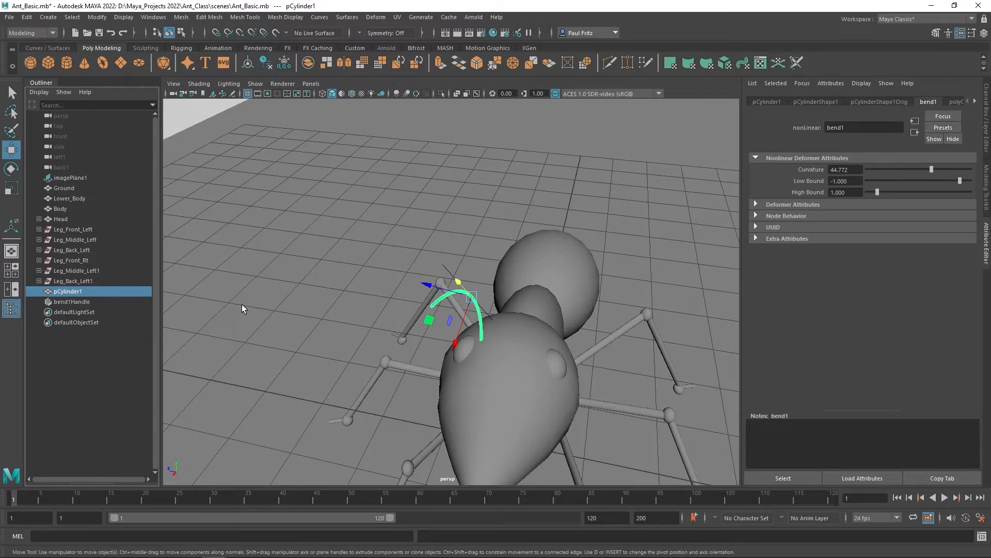
key("ctrl+d")
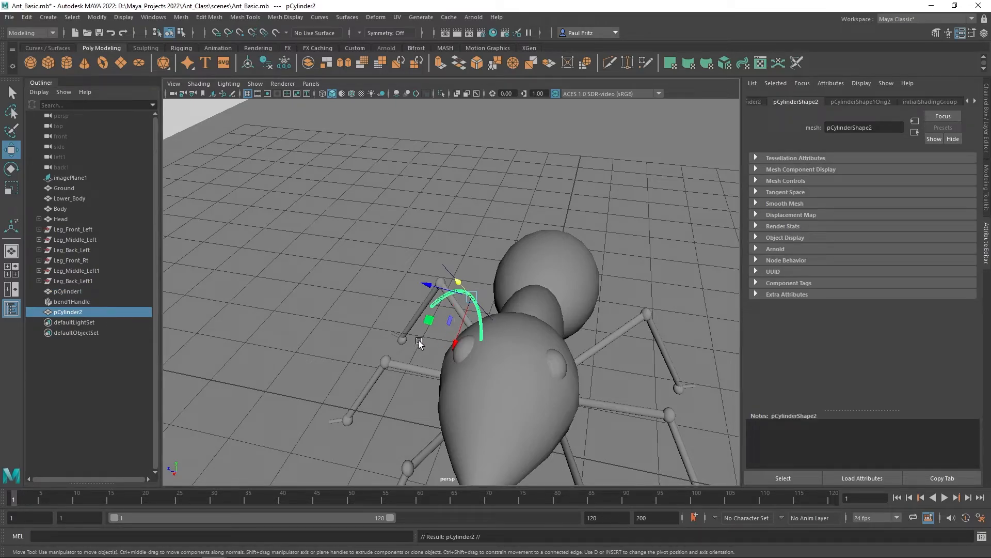
left_click_drag(400, 346, 421, 292, "alt")
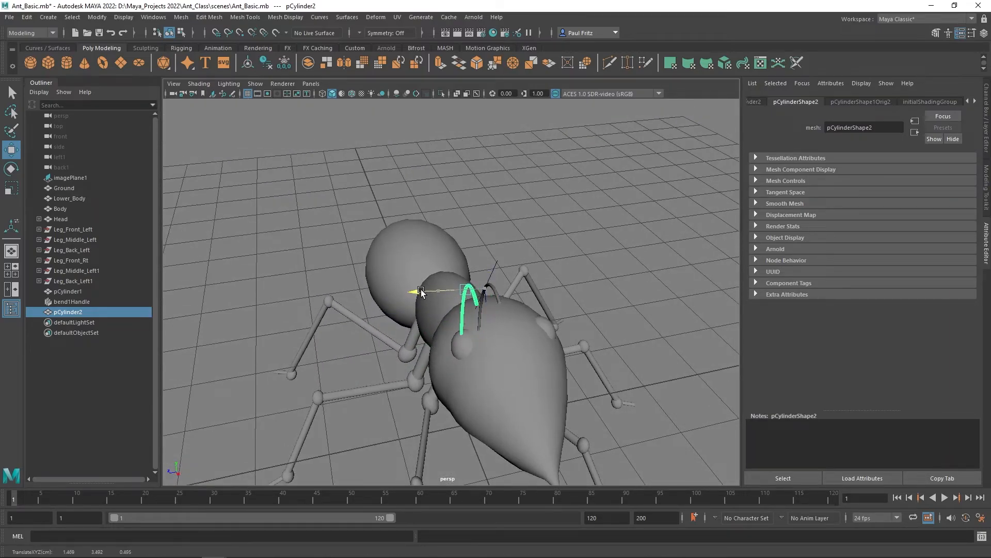
left_click(73, 302)
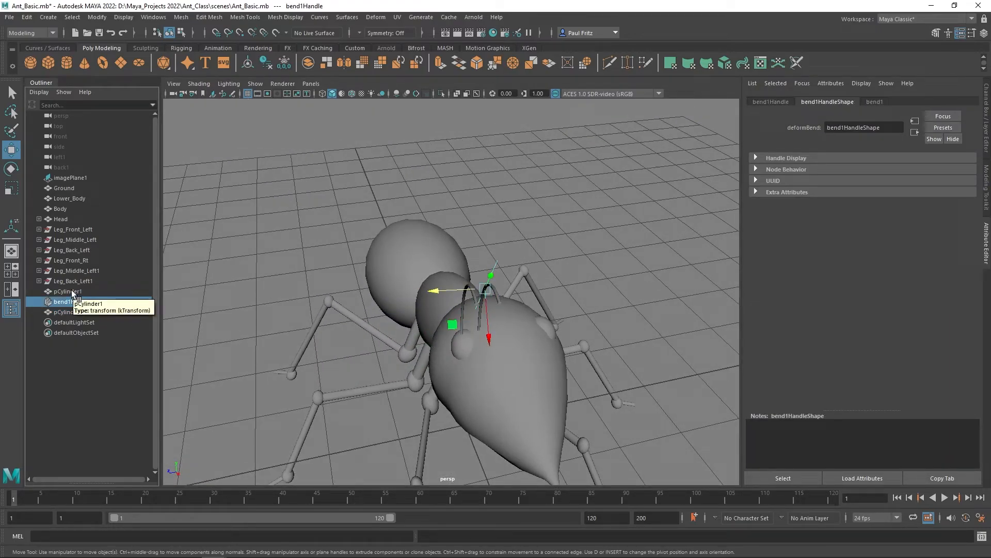
Delete the original arched rod pCylinder1 together with its bend1Handle, leaving only the duplicate
left_click(71, 291, "ctrl")
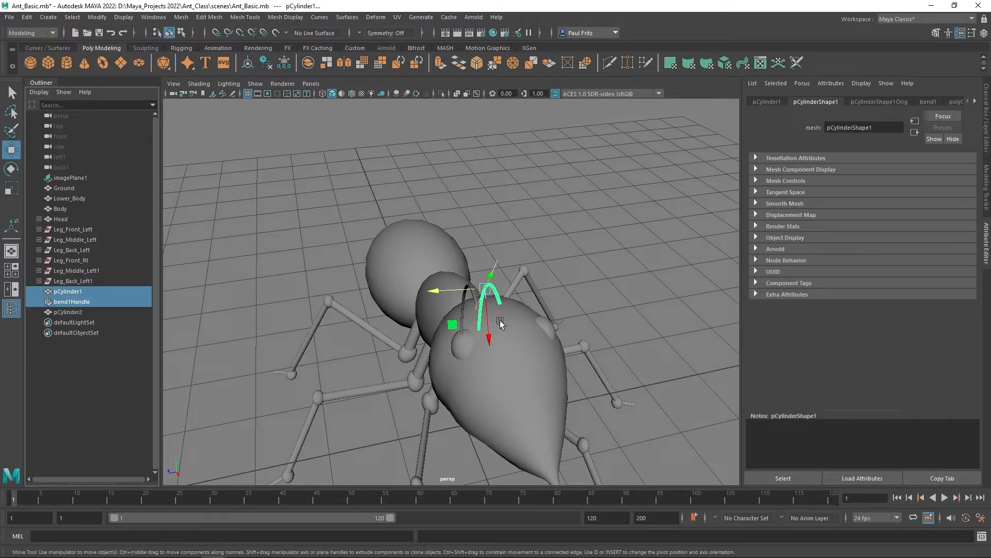
key("Delete")
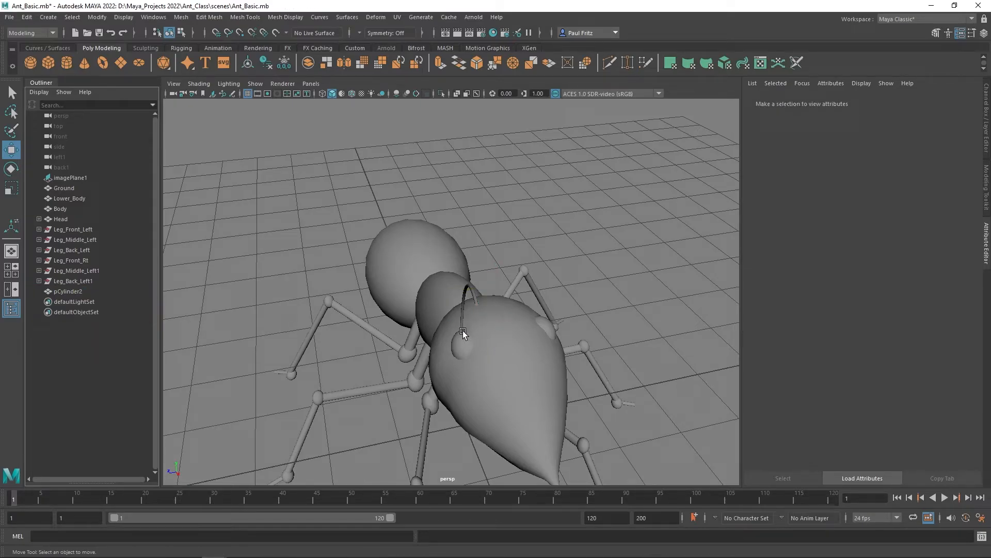
left_click_drag(432, 331, 480, 281, "alt")
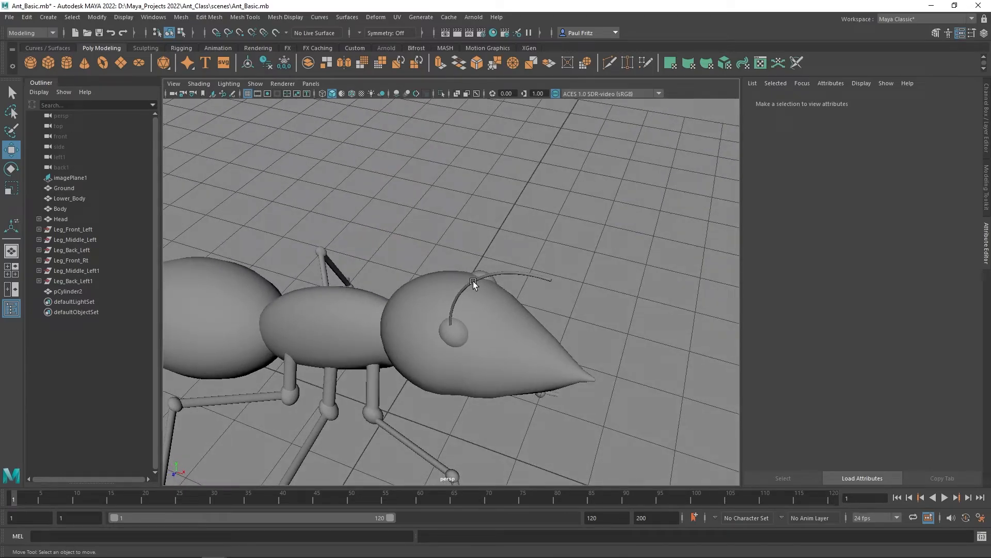
Move the remaining arched rod inward and down so its base sits on top of the head beside the eye
left_click(473, 281)
left_click_drag(457, 346, 494, 353, "alt")
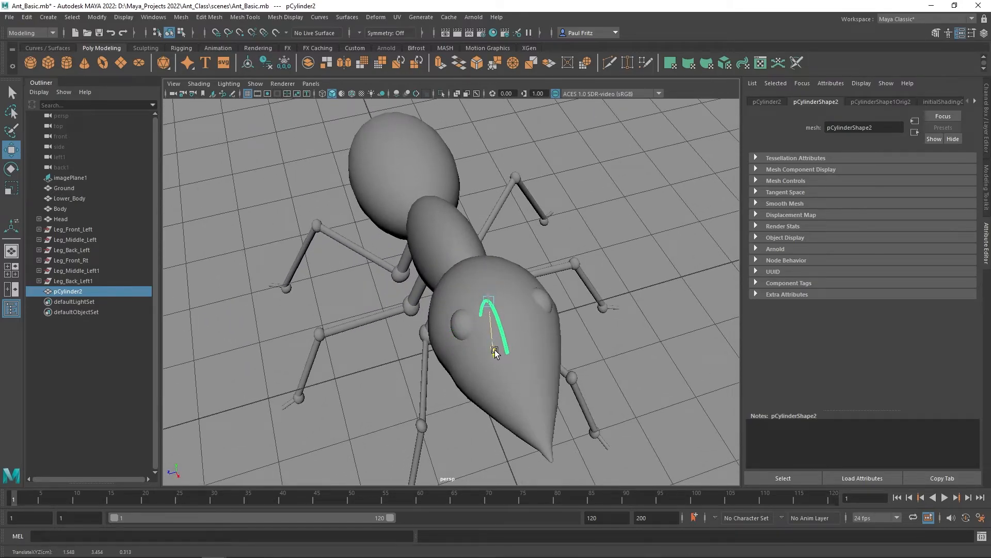
key("e")
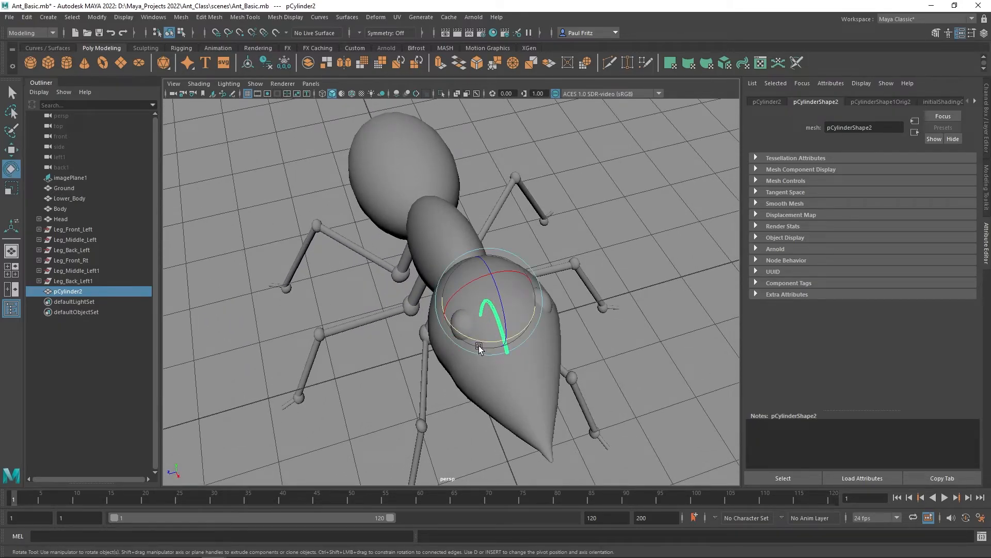
left_click_drag(394, 381, 451, 343, "alt")
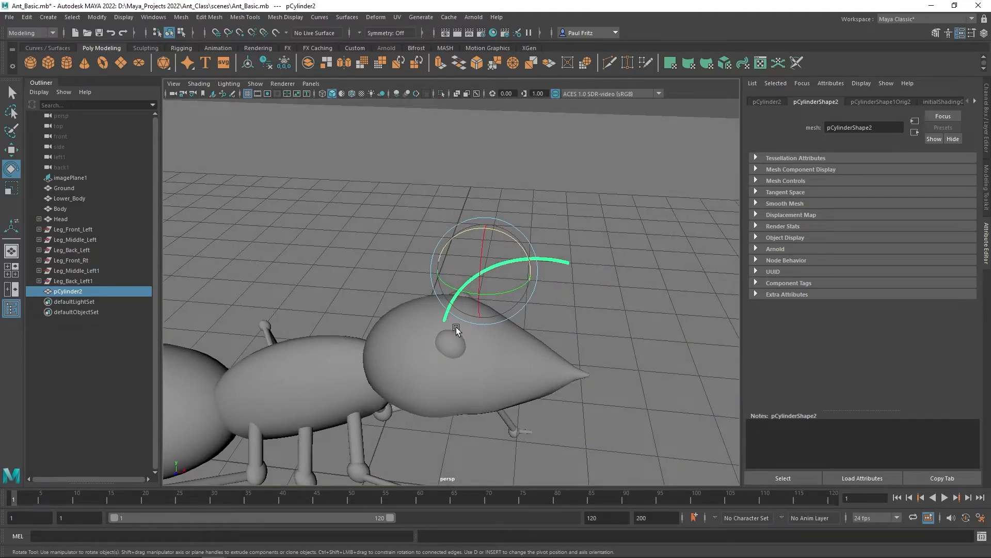
key("w")
left_click_drag(514, 311, 487, 298)
left_click_drag(523, 256, 537, 250)
left_click_drag(500, 361, 428, 343, "alt")
left_click_drag(444, 306, 447, 306)
left_click_drag(505, 369, 475, 336, "alt")
Rotate the arched rod slightly outward and refit its base on one side of the head
key("e")
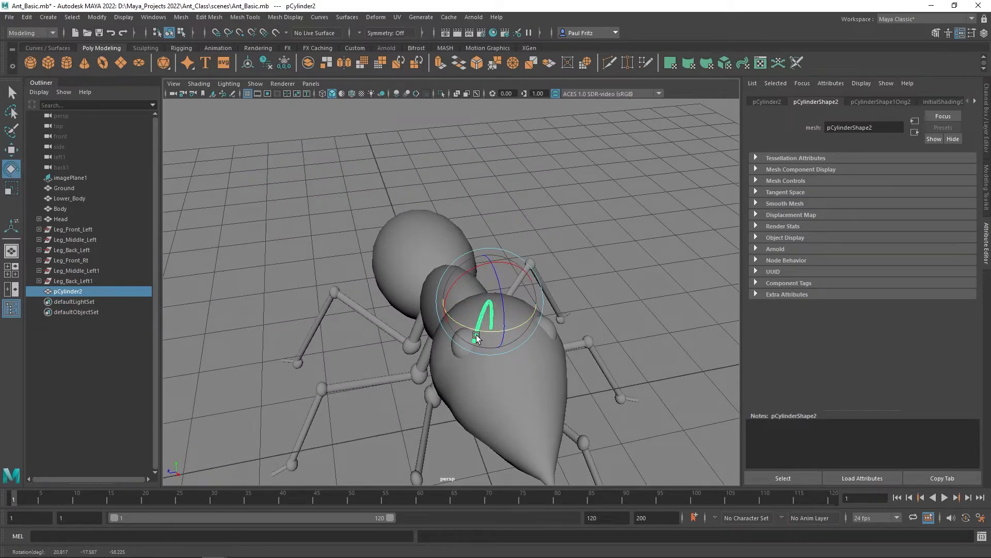
left_click_drag(389, 377, 433, 386, "alt")
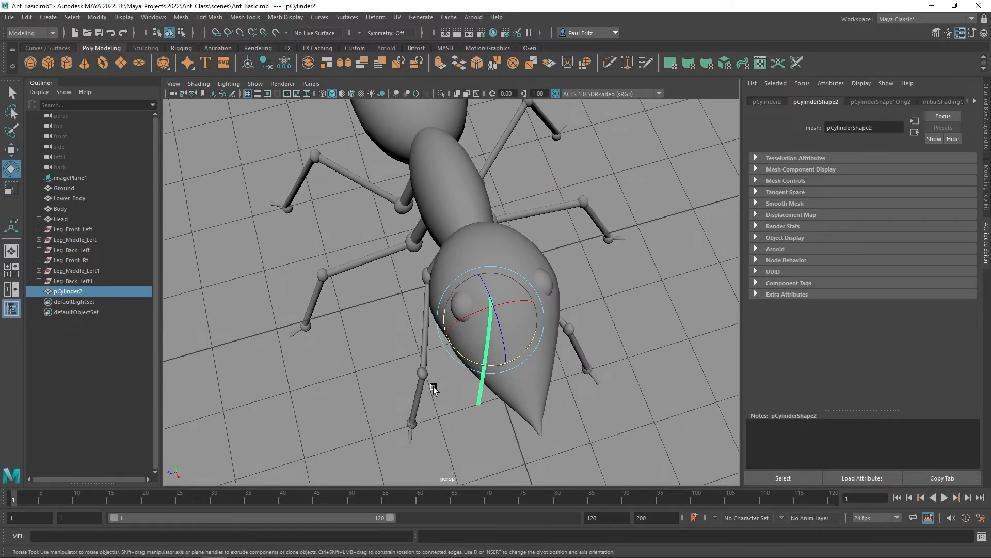
key("w")
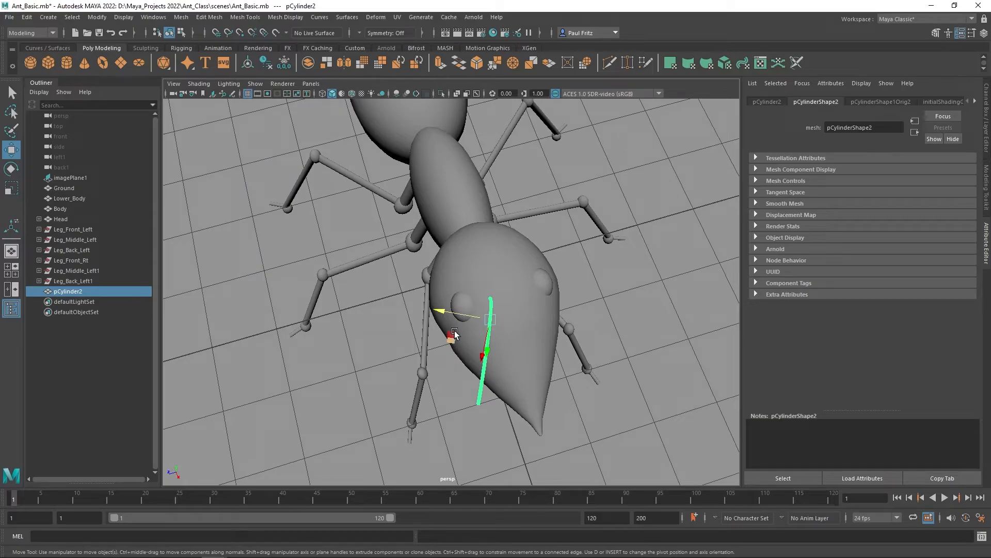
left_click_drag(445, 315, 444, 350)
left_click_drag(410, 398, 371, 365, "alt")
Switch the arched rod to vertex editing and select the last three vertex rings at its free tip
scroll(364, 361, "up", 4)
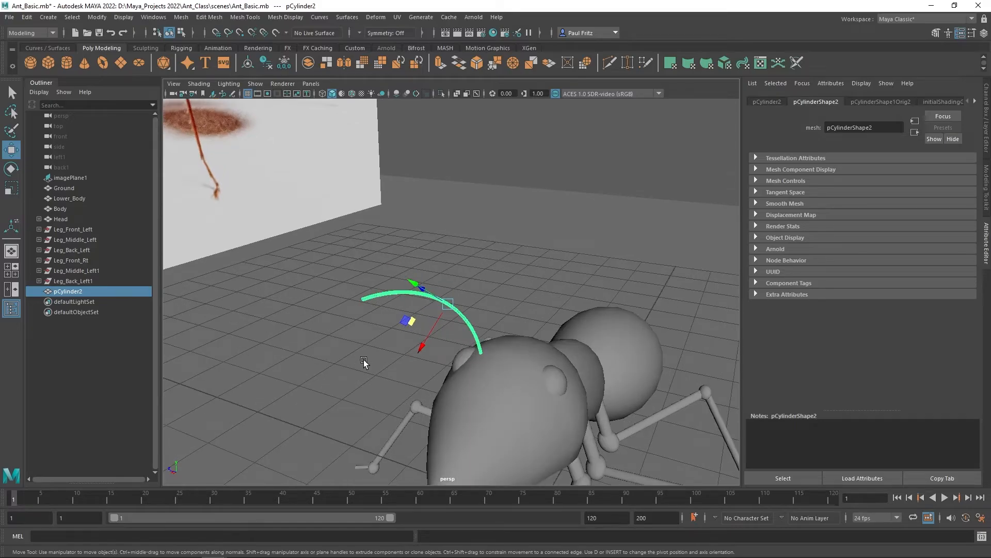
middle_click_drag(355, 358, 421, 378, "alt")
scroll(417, 375, "up", 4)
scroll(416, 375, "up", 2)
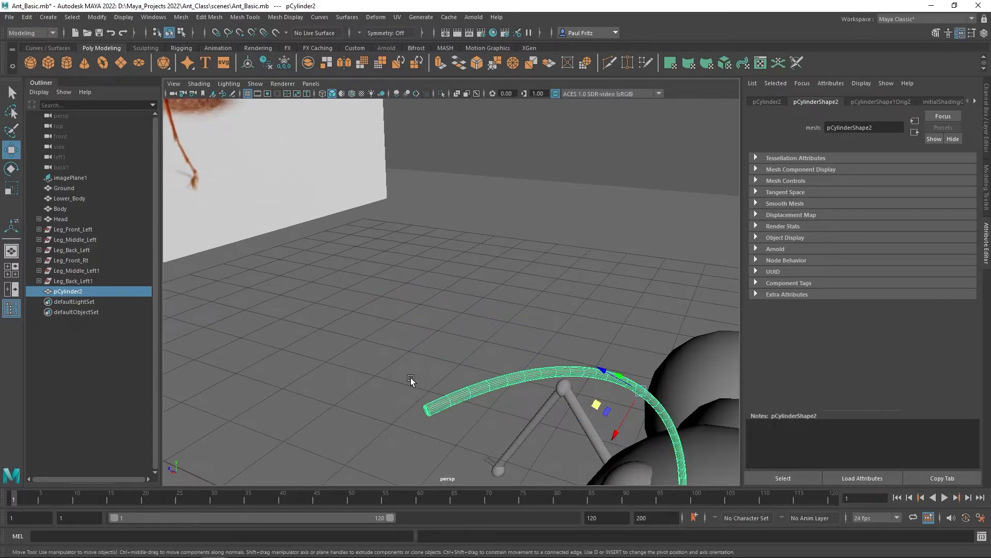
scroll(408, 373, "up", 4)
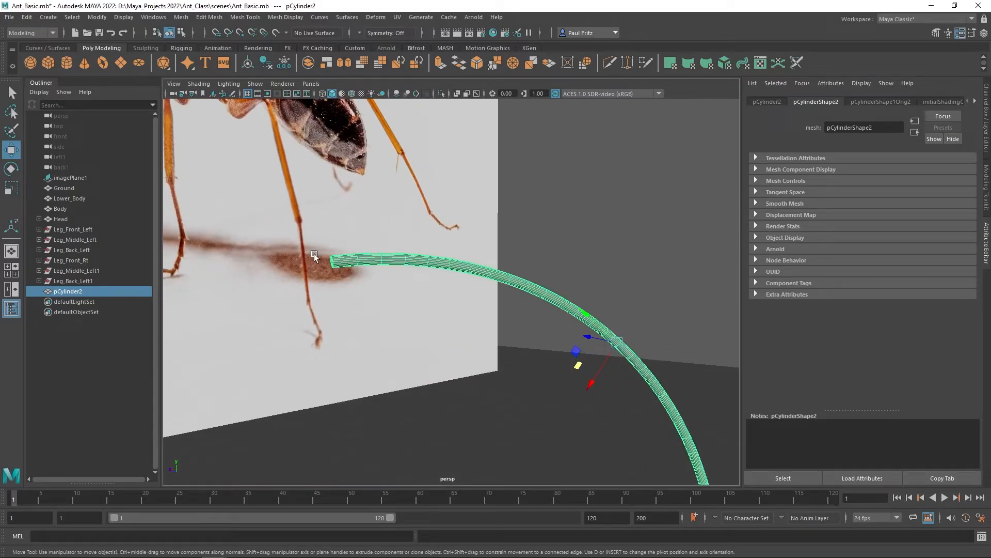
middle_click_drag(373, 312, 422, 321, "alt")
scroll(413, 314, "up", 3)
left_click_drag(404, 310, 395, 304, "alt")
middle_click_drag(395, 305, 404, 304, "alt")
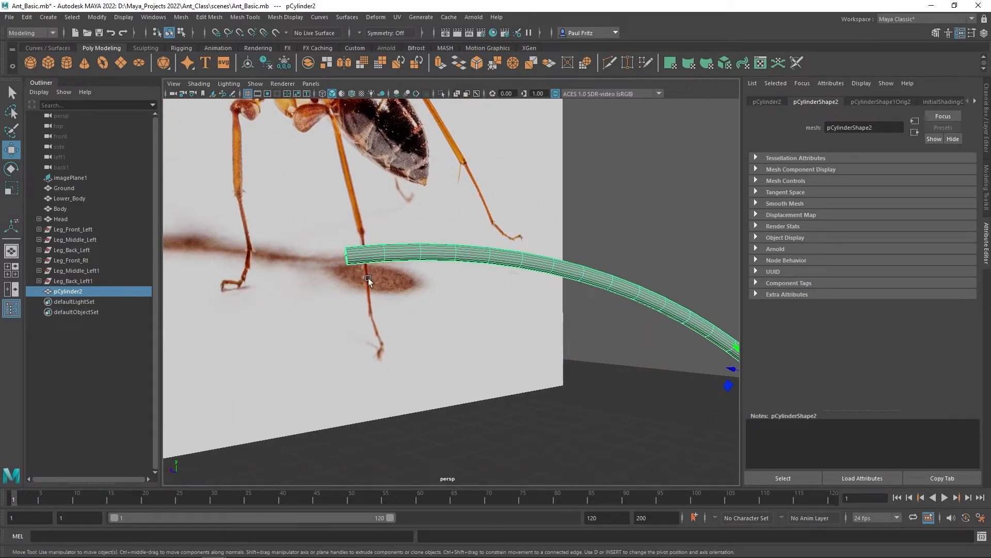
right_click(367, 254)
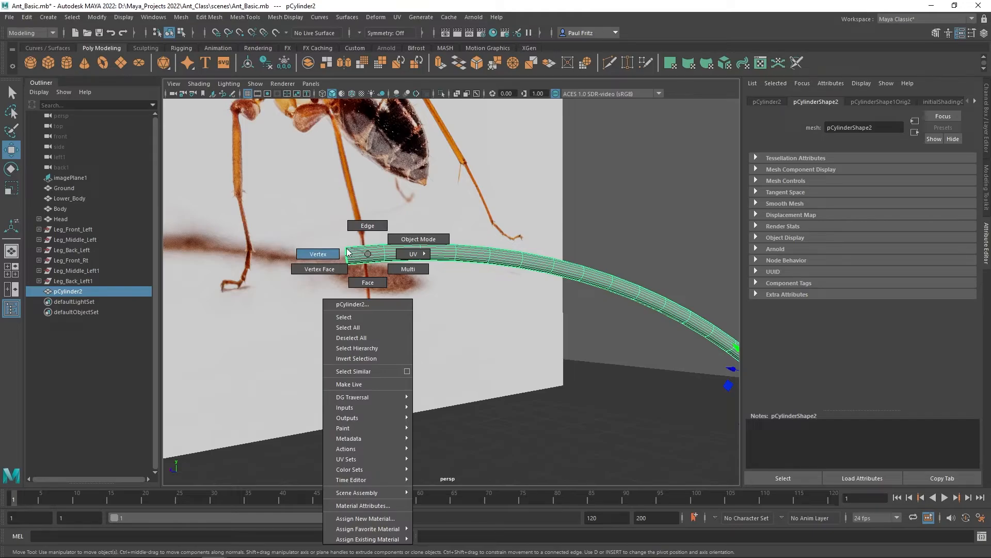
left_click(324, 255)
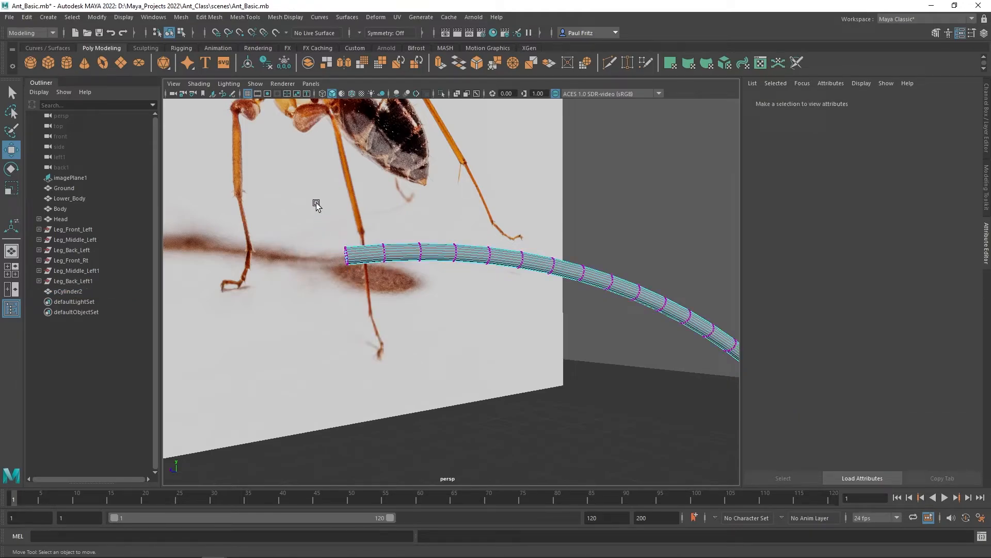
left_click_drag(316, 204, 426, 304)
Set the Scale tool's axis orientation to World
key("r")
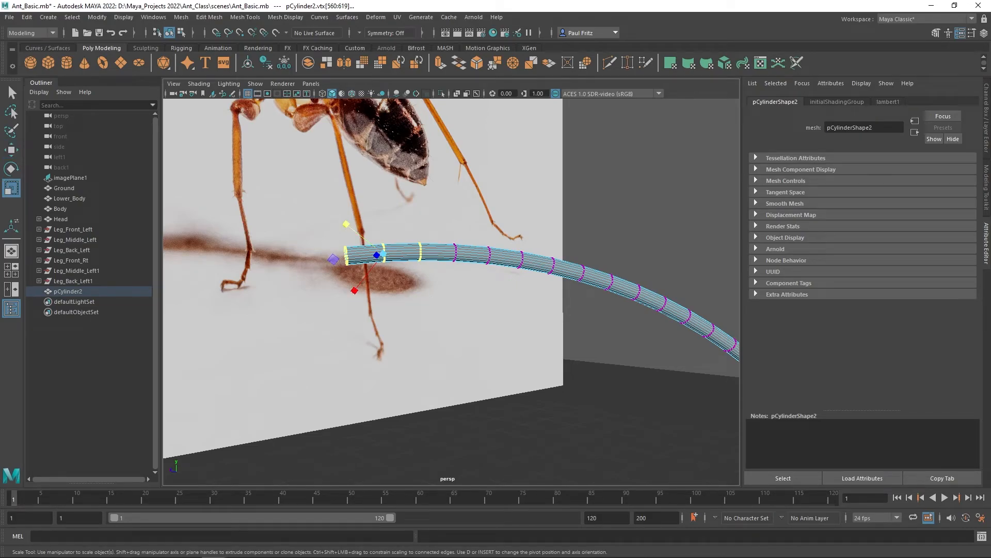
double_click(12, 188)
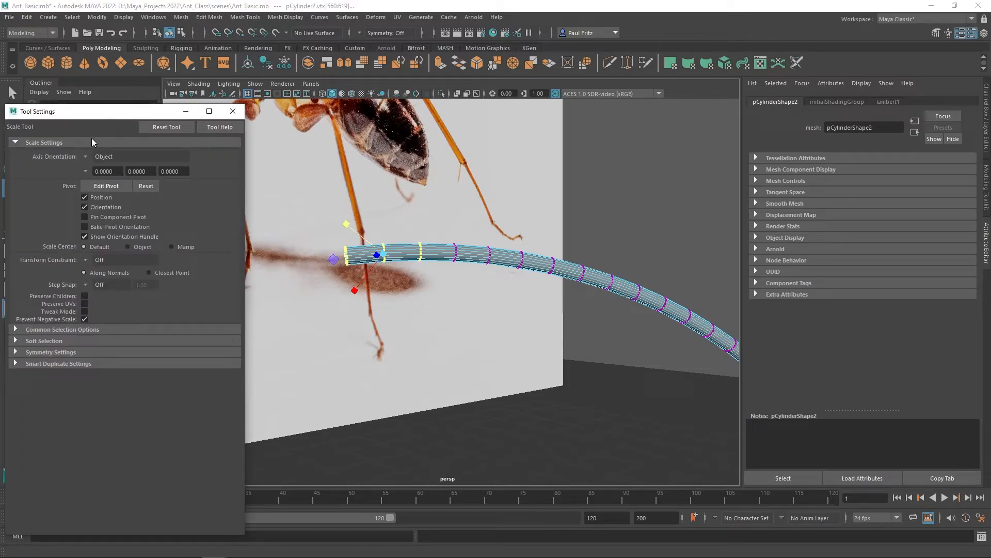
left_click(86, 156)
left_click(105, 172)
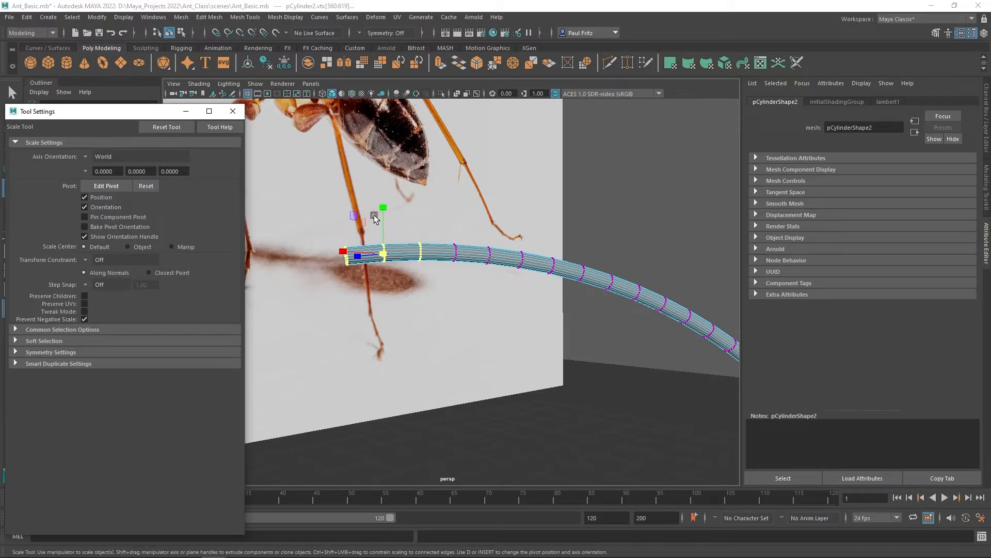
Taper the rod's free tip by scaling down its last vertex rings progressively, ending with the outermost ring, and close the tool settings
left_click_drag(361, 335, 640, 311, "alt")
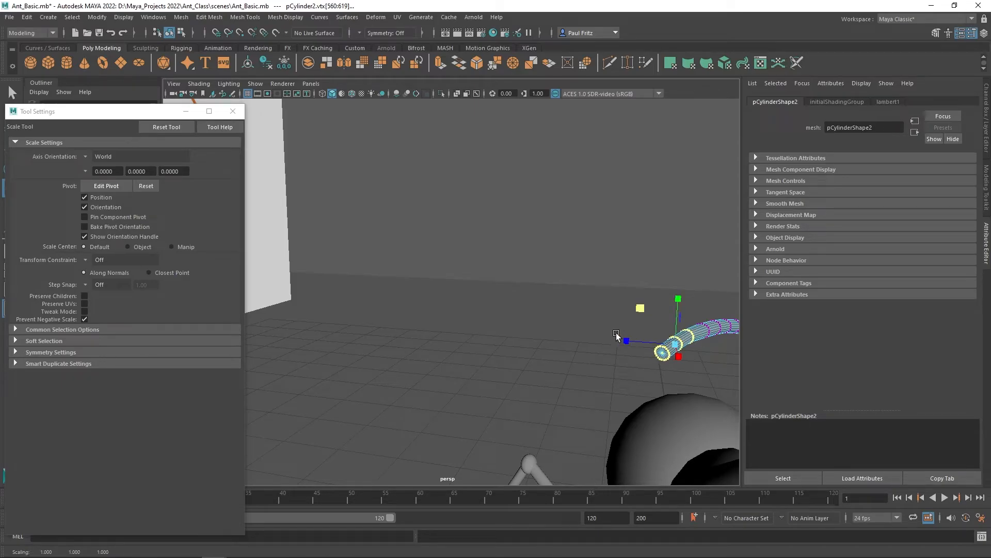
left_click_drag(551, 337, 382, 283, "alt")
left_click_drag(427, 305, 466, 334)
right_click_drag(418, 290, 543, 324, "alt")
left_click_drag(591, 348, 594, 356)
key("f")
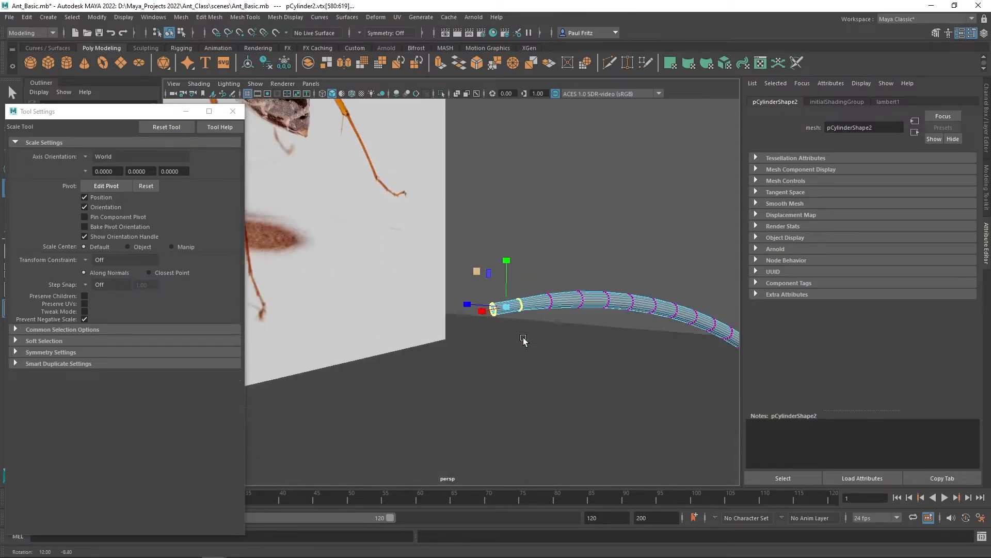
left_click_drag(408, 275, 408, 276)
left_click_drag(315, 294, 385, 289, "alt")
middle_click_drag(432, 284, 311, 271, "alt")
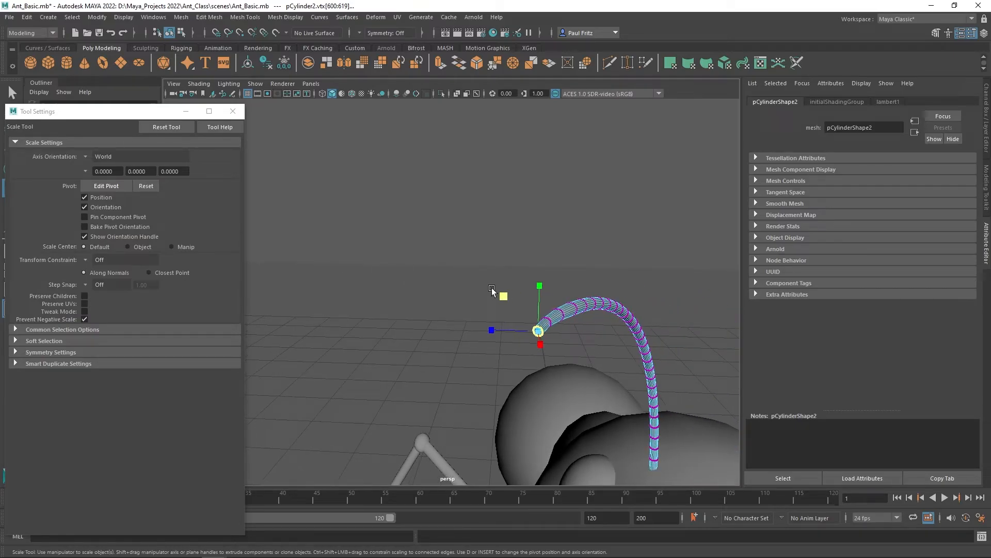
left_click_drag(503, 298, 436, 325)
scroll(437, 327, "down", 5)
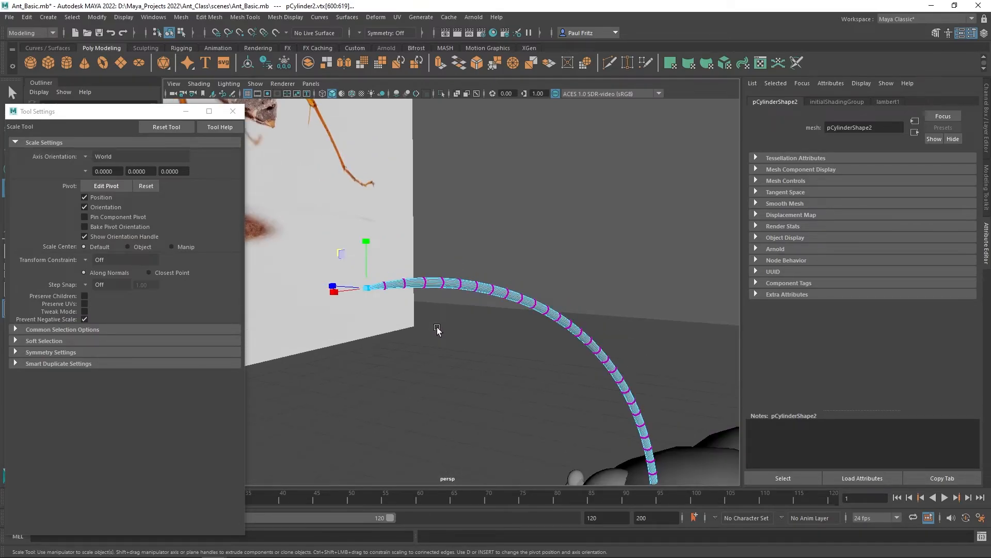
scroll(435, 342, "down", 3)
left_click_drag(439, 367, 405, 363, "alt")
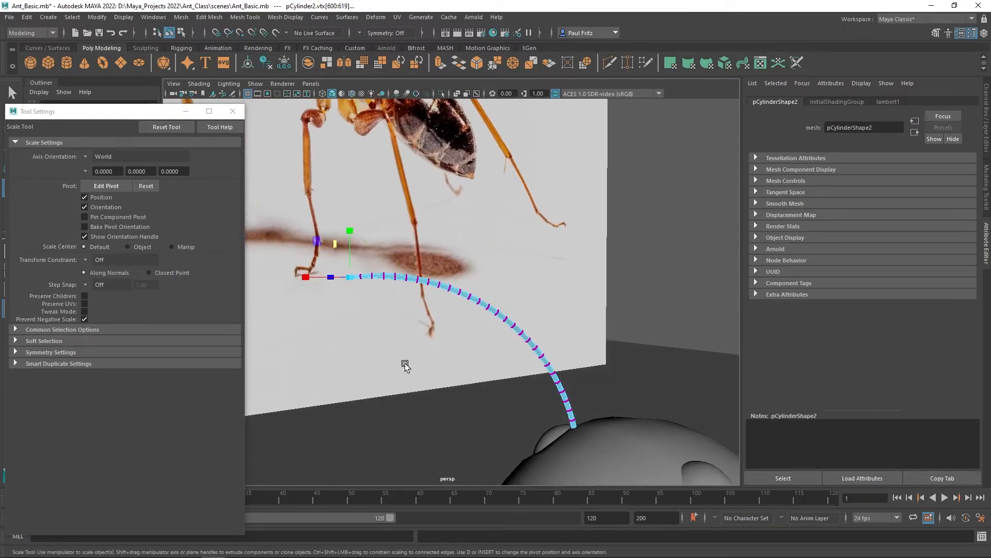
scroll(407, 363, "down", 3)
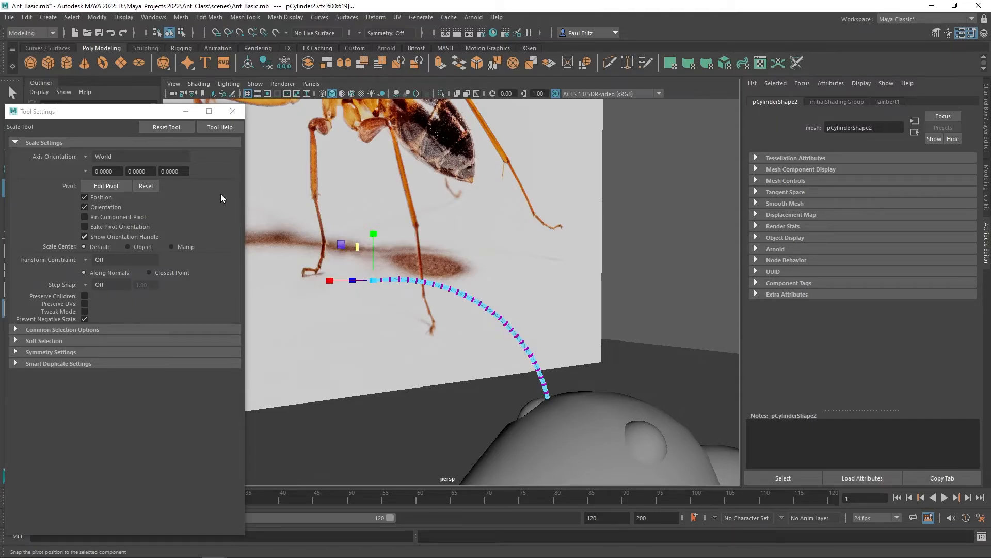
left_click(233, 112)
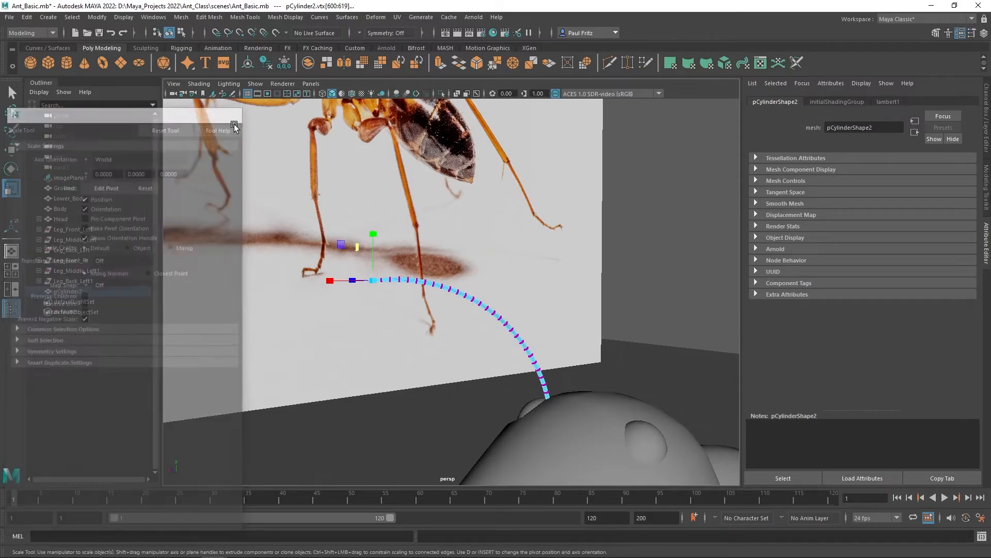
Return the tapered rod to object mode and rename it Antenna
right_click(375, 337)
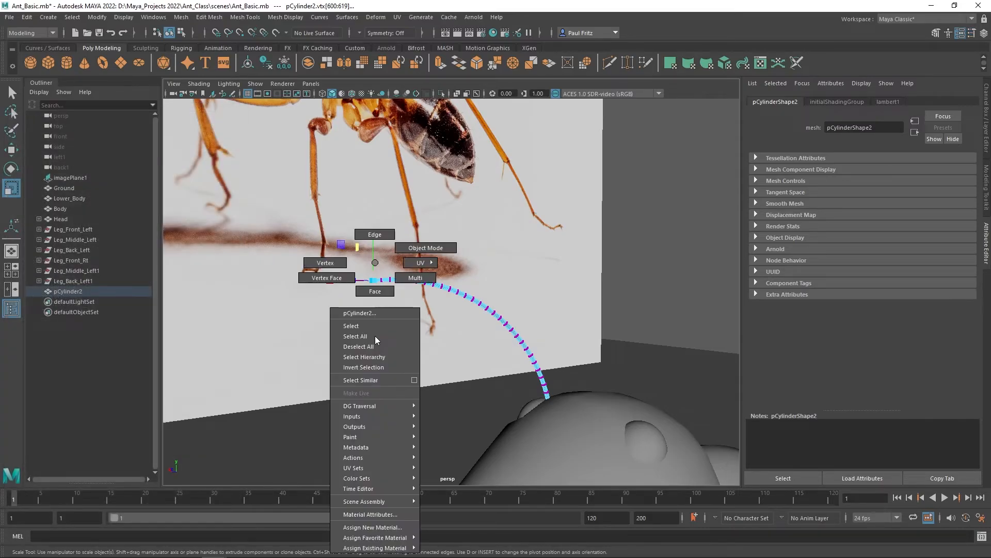
left_click(408, 249)
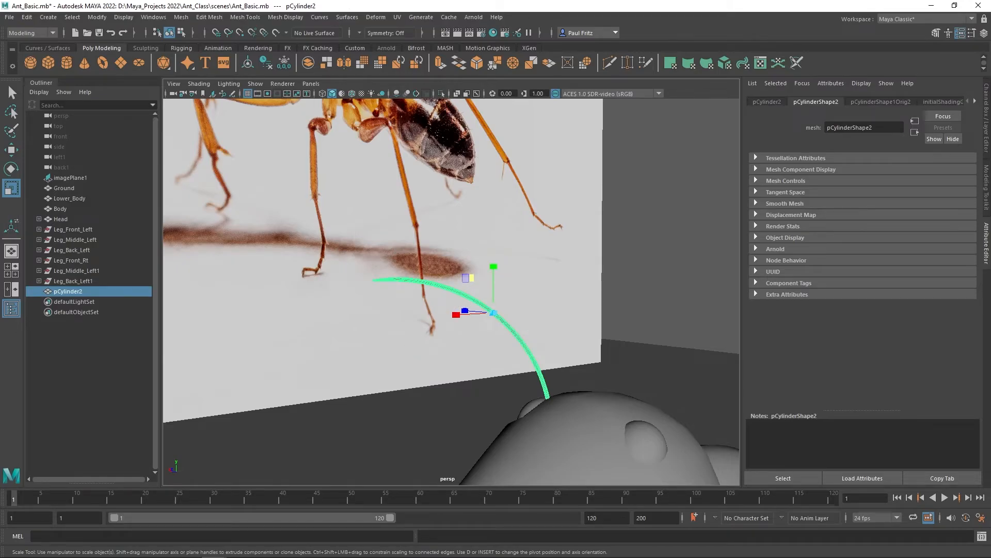
double_click(69, 293)
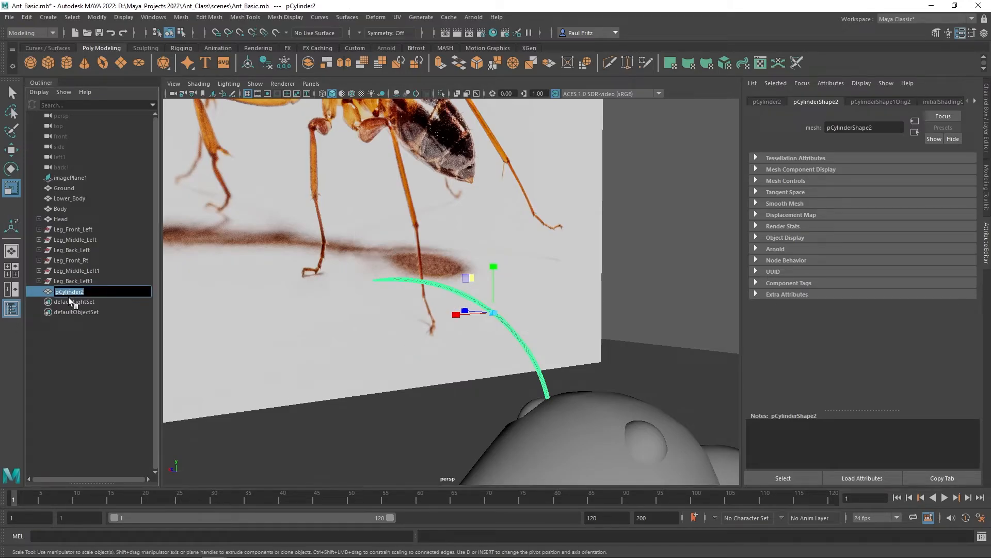
type("Antenna")
key("Return")
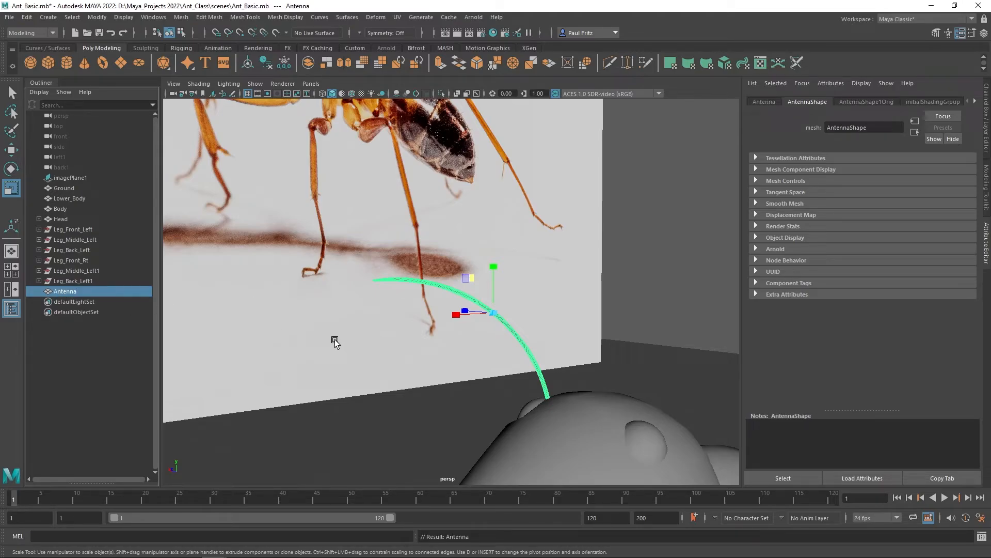
Mirror the antenna across the World Z axis in the negative direction, without combining it with the original
left_click(179, 18)
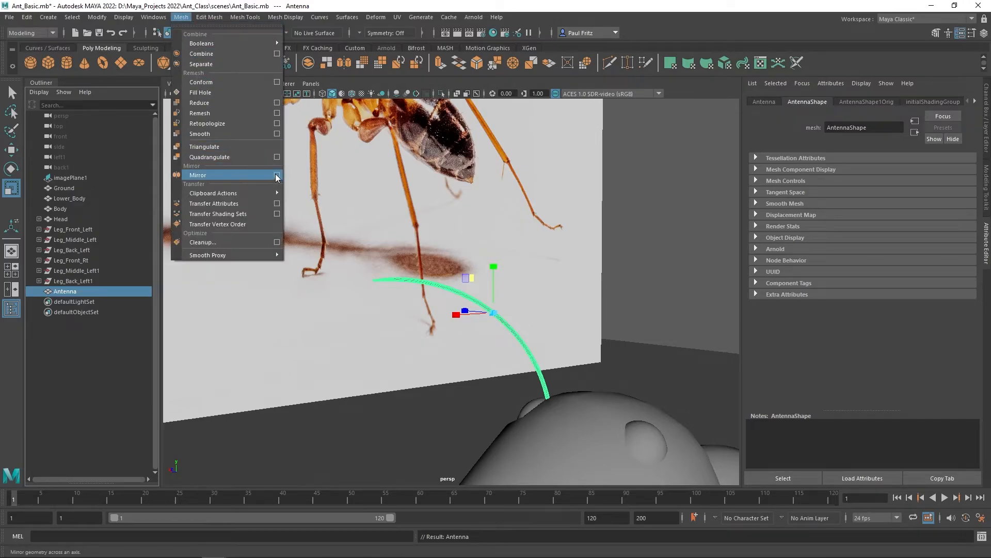
left_click(277, 175)
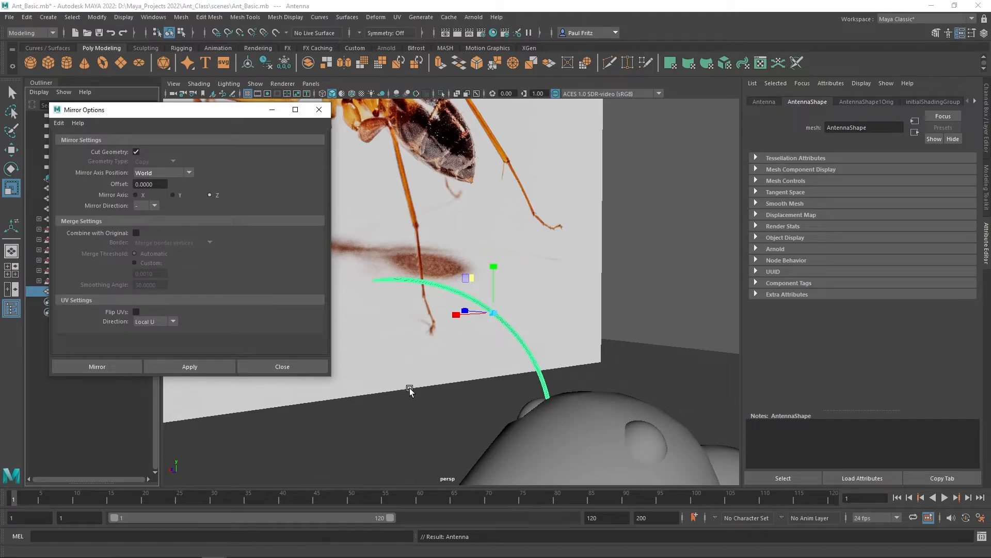
scroll(432, 389, "down", 3)
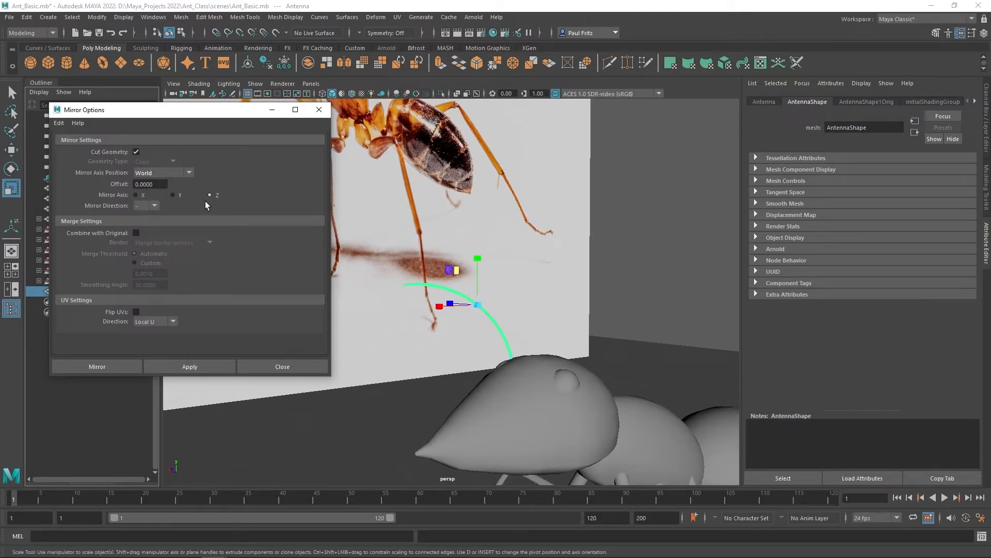
left_click_drag(437, 361, 506, 382, "alt")
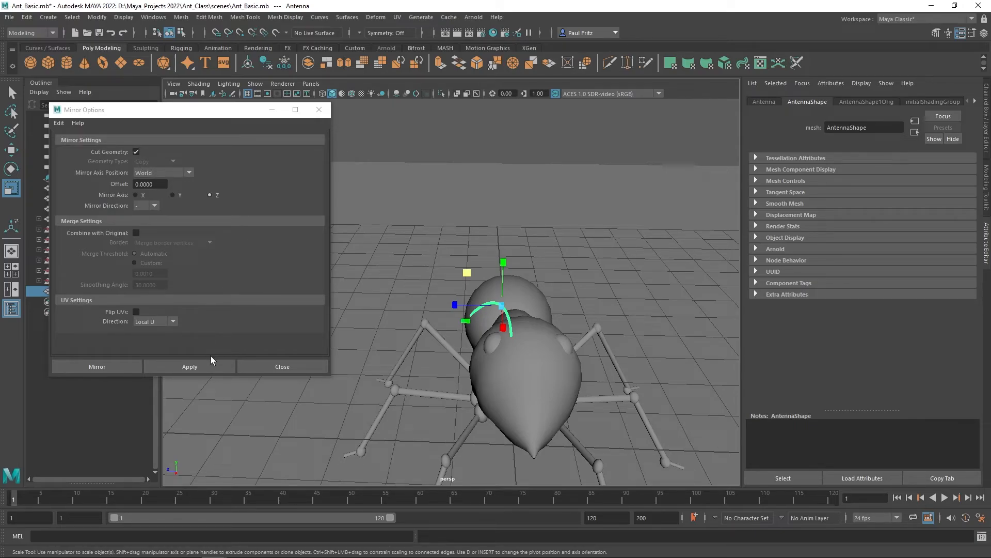
left_click(197, 368)
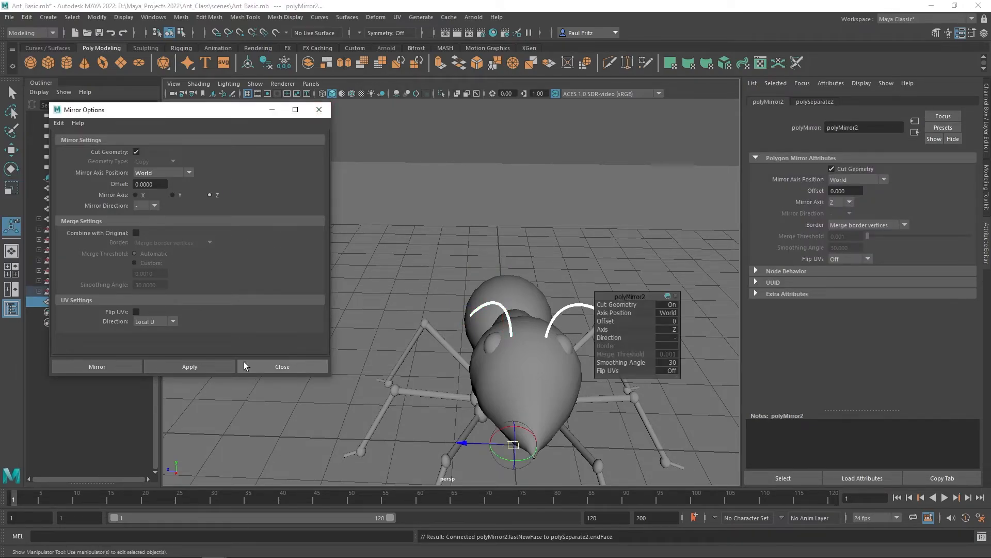
left_click(305, 367)
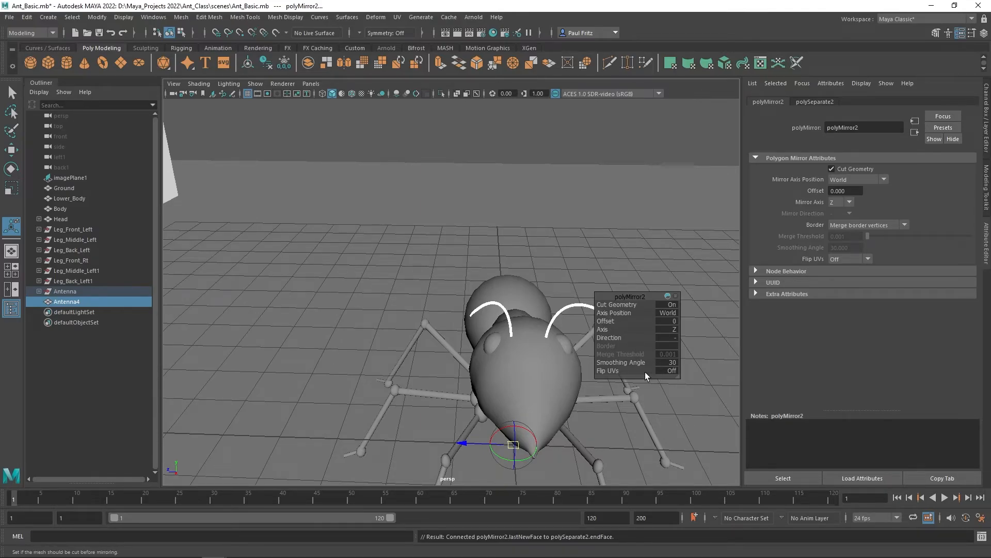
Try to unparent the Antenna group itself
left_click(60, 293)
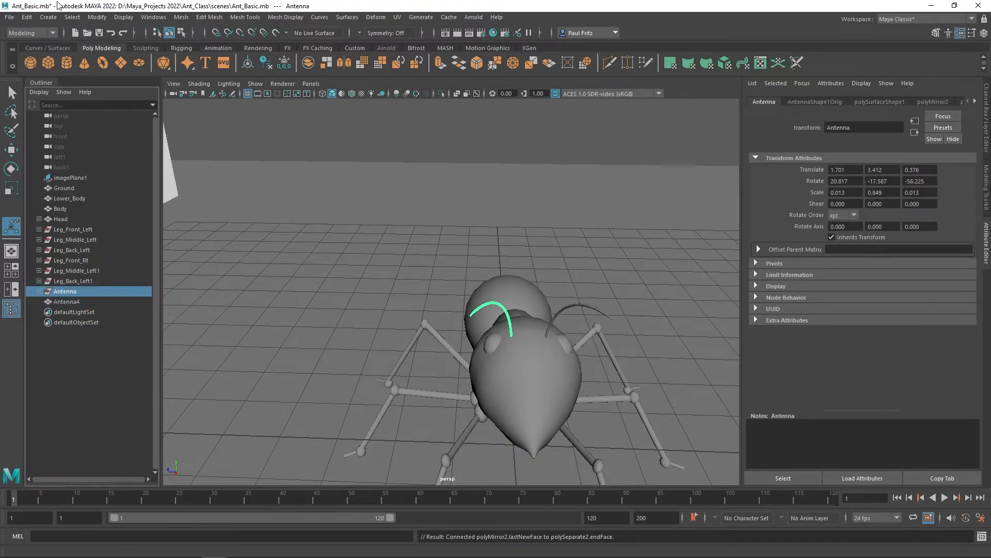
left_click(26, 17)
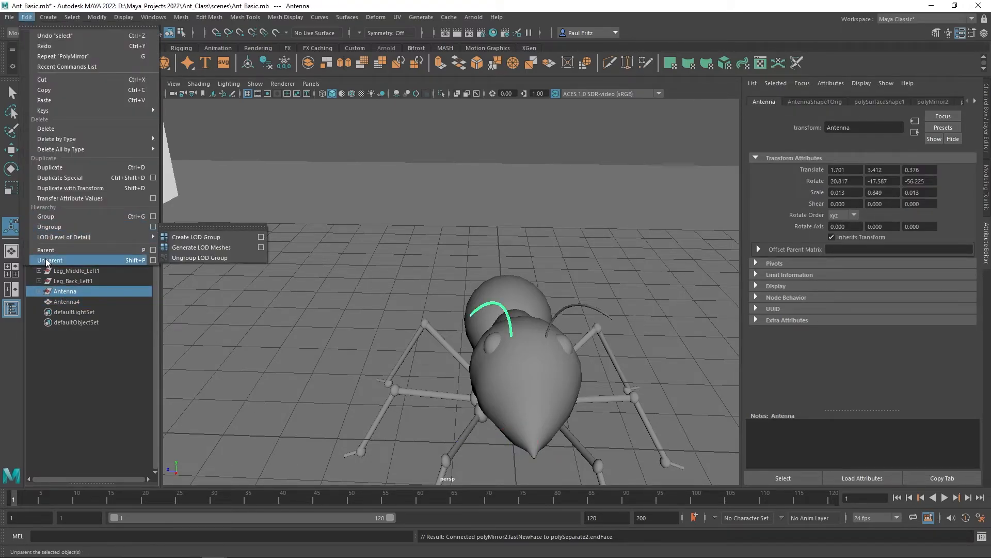
left_click(49, 260)
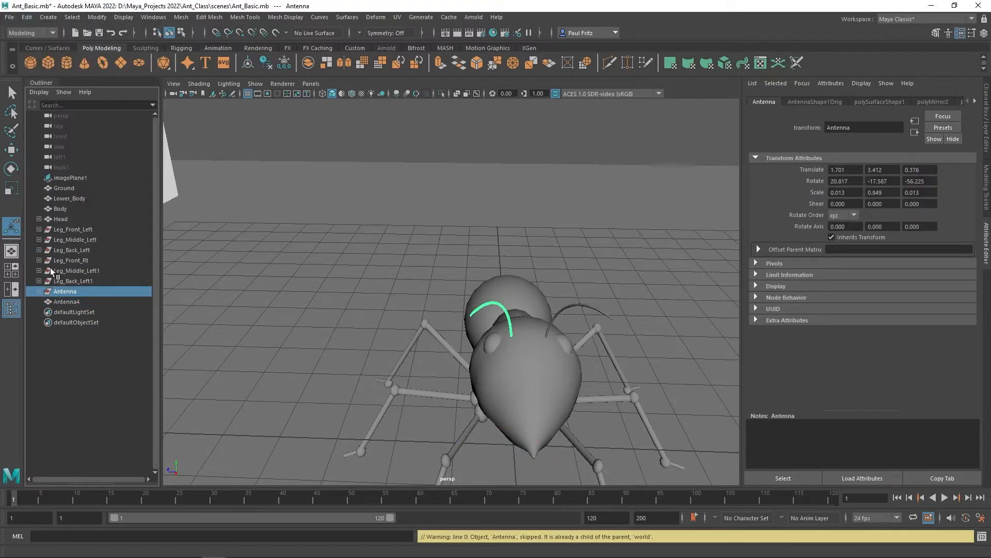
Unparent the Antenna2 mesh from the Antenna group and delete the leftover group
left_click(39, 291)
left_click(63, 302)
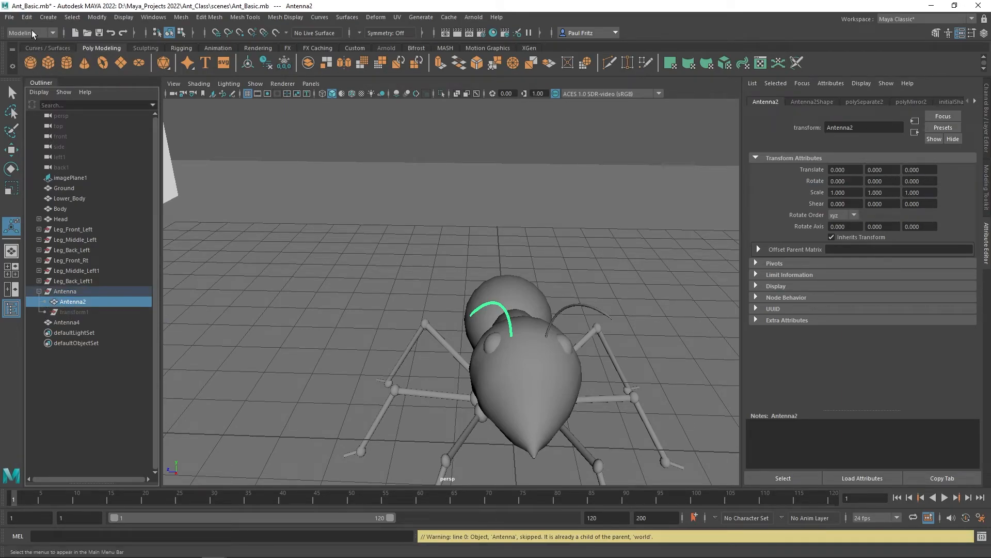
left_click(27, 17)
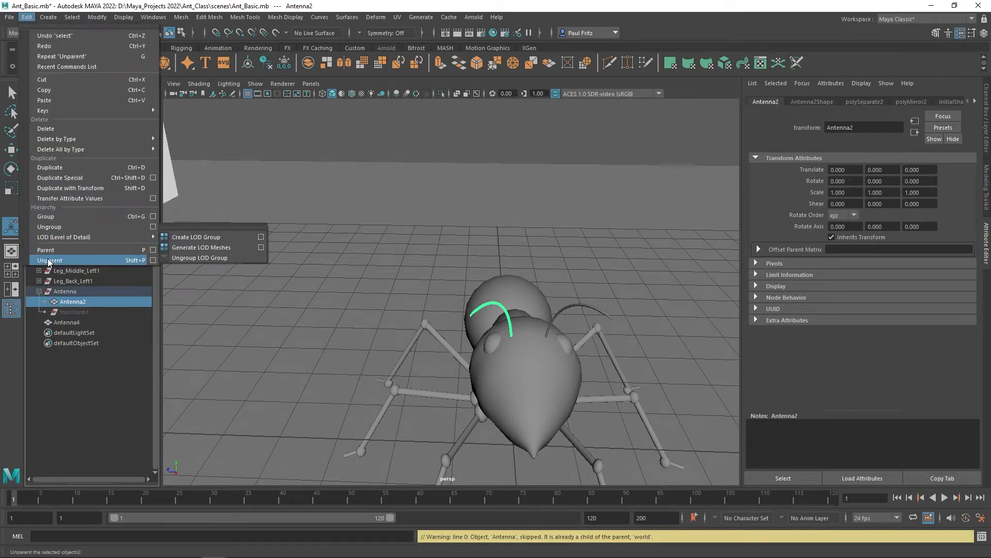
left_click(47, 261)
left_click(60, 291)
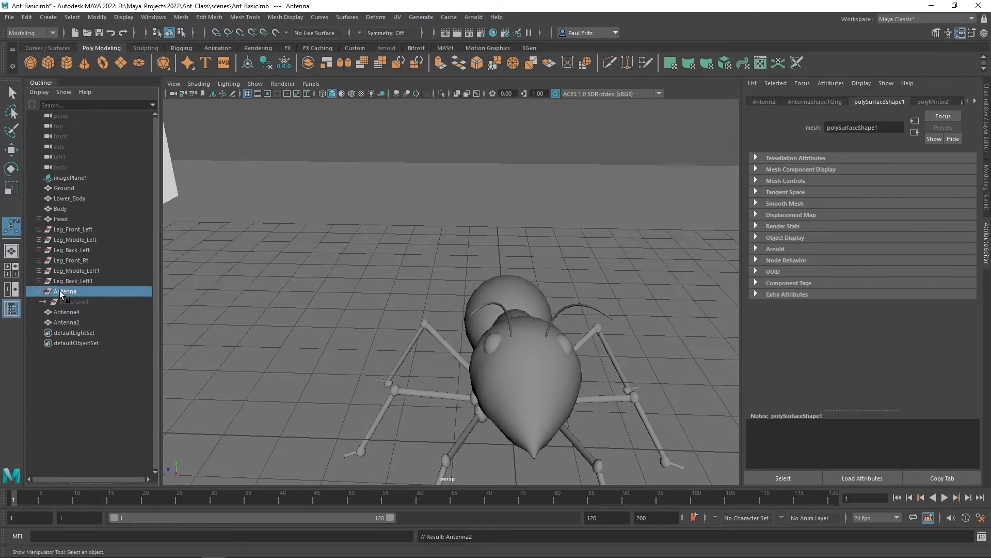
key("Delete")
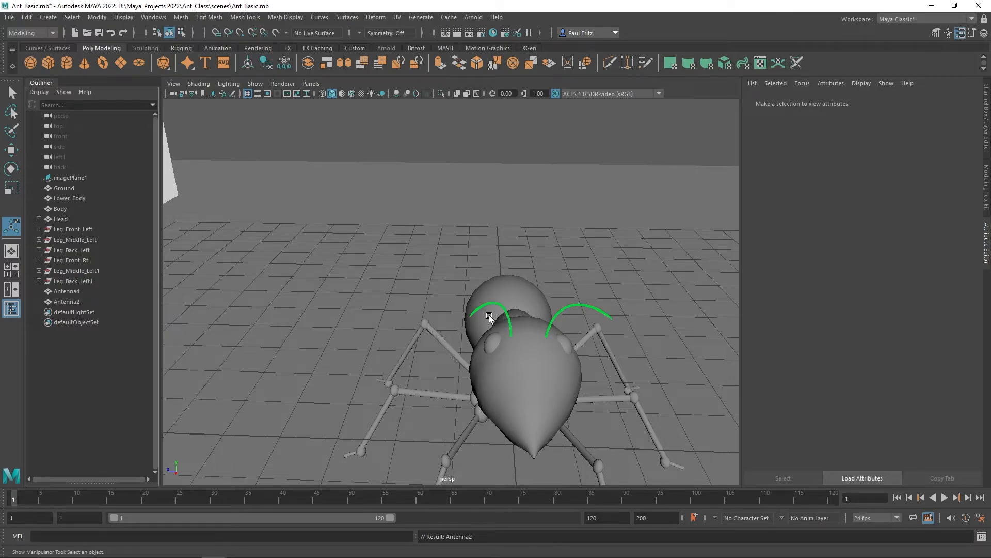
Examine the ant and both antennae on the head from the front and the side
left_click_drag(405, 303, 541, 327, "alt")
scroll(510, 300, "up", 3)
left_click_drag(462, 301, 526, 300, "alt")
scroll(526, 300, "down", 3)
middle_click_drag(340, 309, 512, 217, "alt")
left_click_drag(451, 268, 426, 262, "alt")
scroll(457, 262, "down", 2)
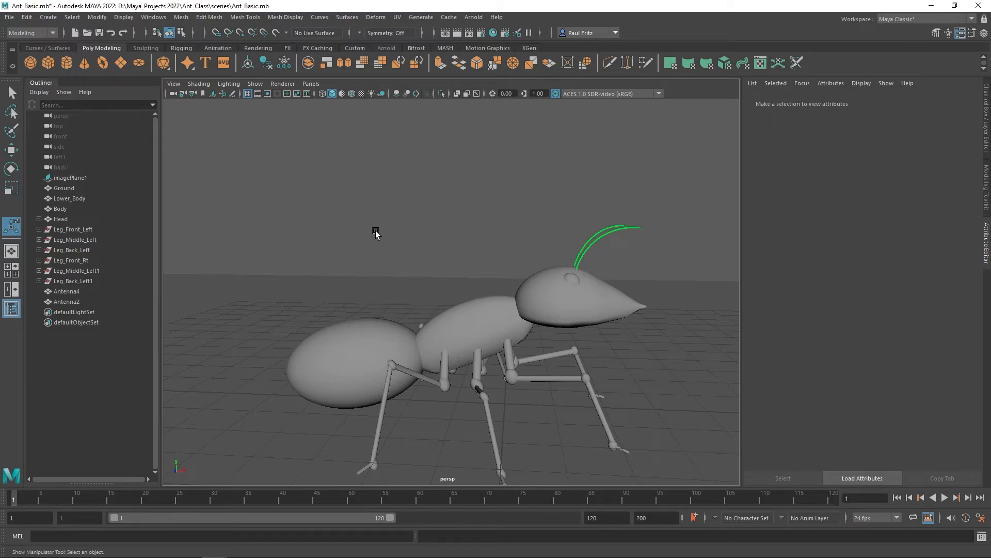
Rename the Antenna4 mesh as Antenna_Left
left_click(66, 292)
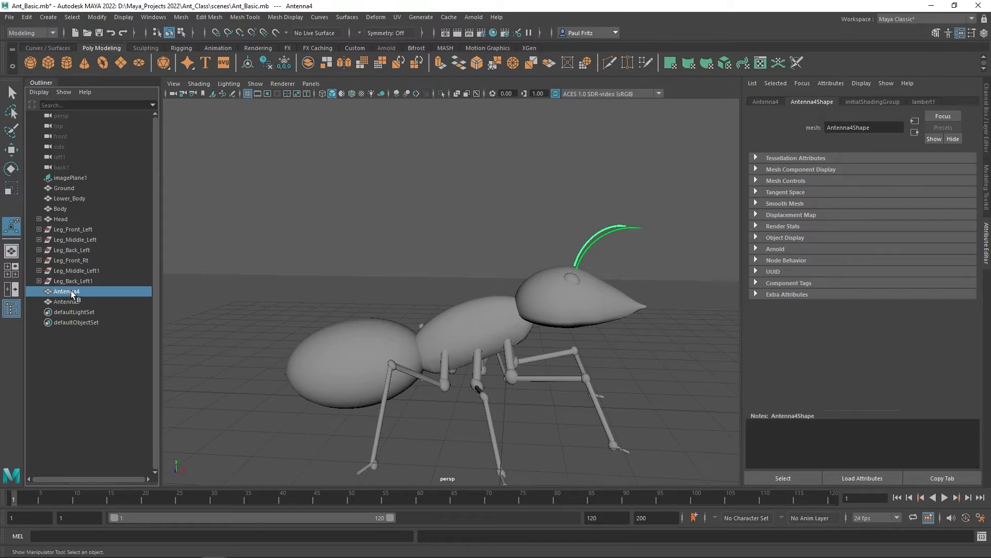
double_click(73, 293)
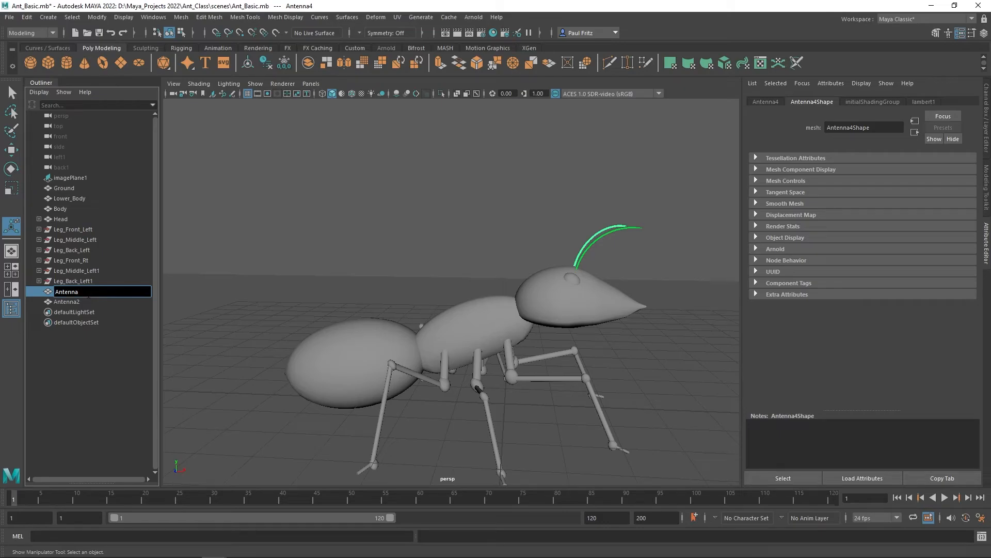
type("_Left")
key("Return")
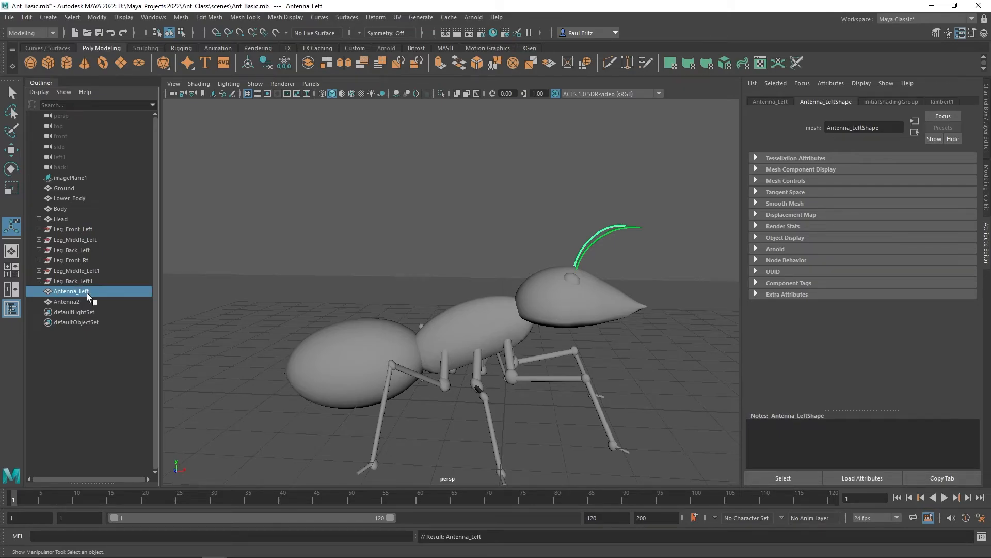
Rename the Antenna2 mesh as Antenna_Rt
left_click(69, 302)
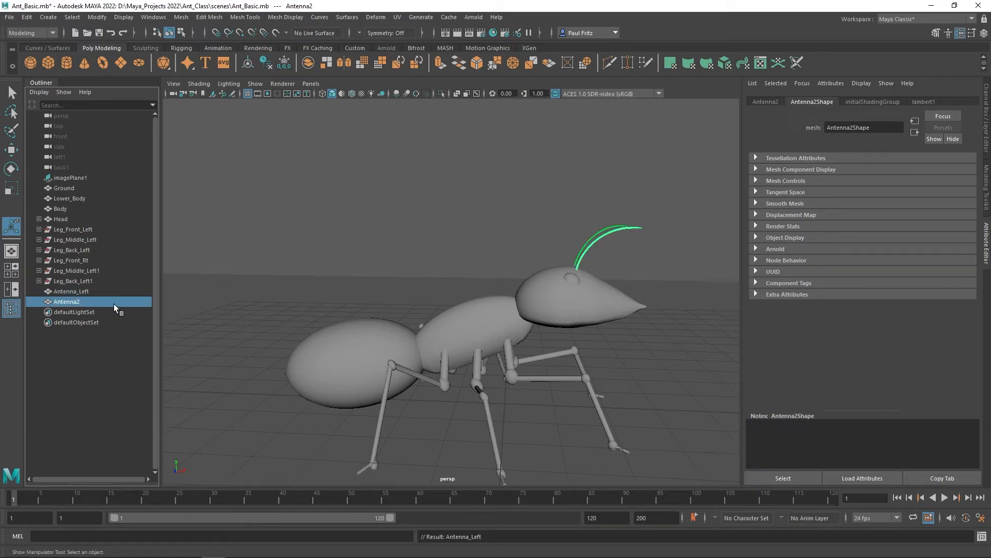
double_click(65, 302)
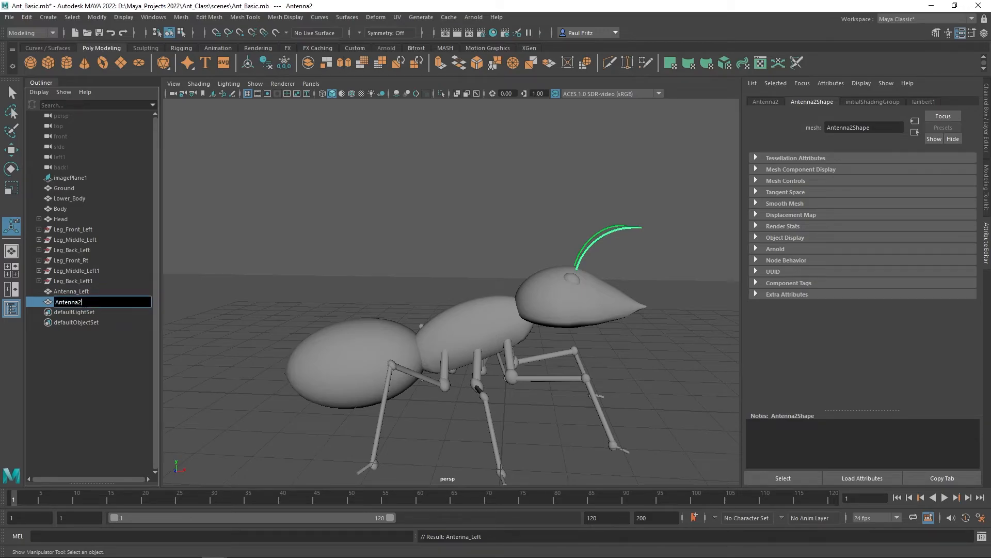
key("BackSpace")
type("_Rt")
key("Return")
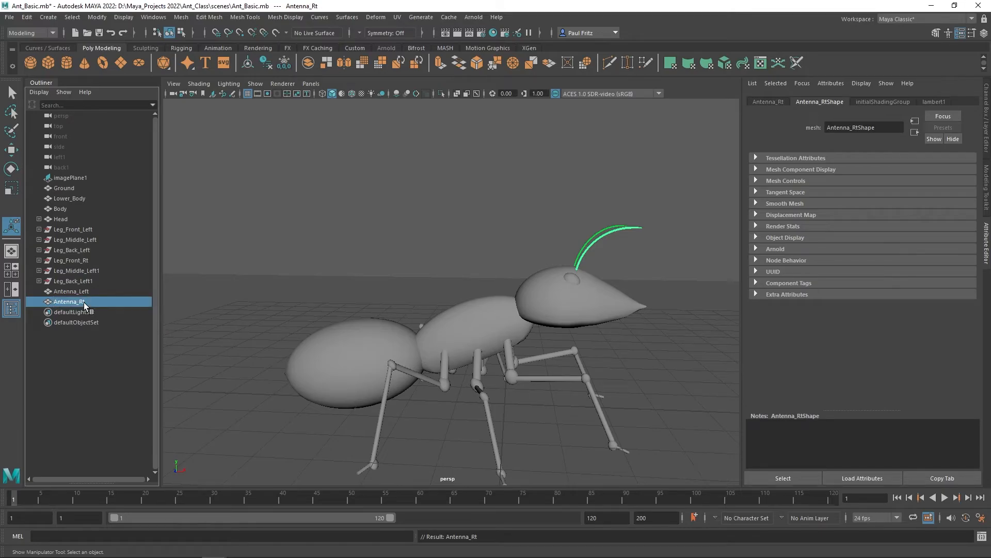
Parent Antenna_Left and Antenna_Rt under Head and check them among its children in the hierarchy
left_click(61, 291, "shift")
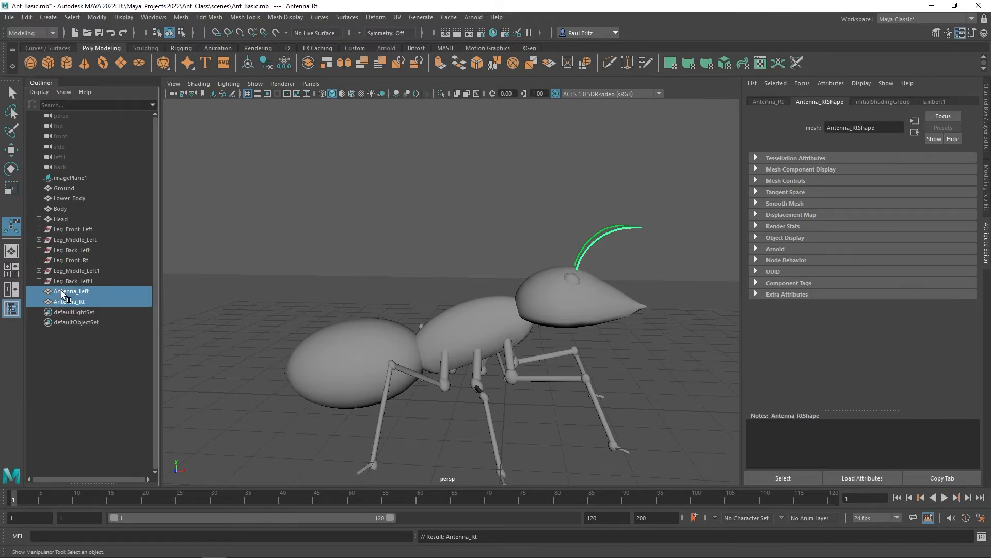
left_click_drag(65, 298, 61, 218)
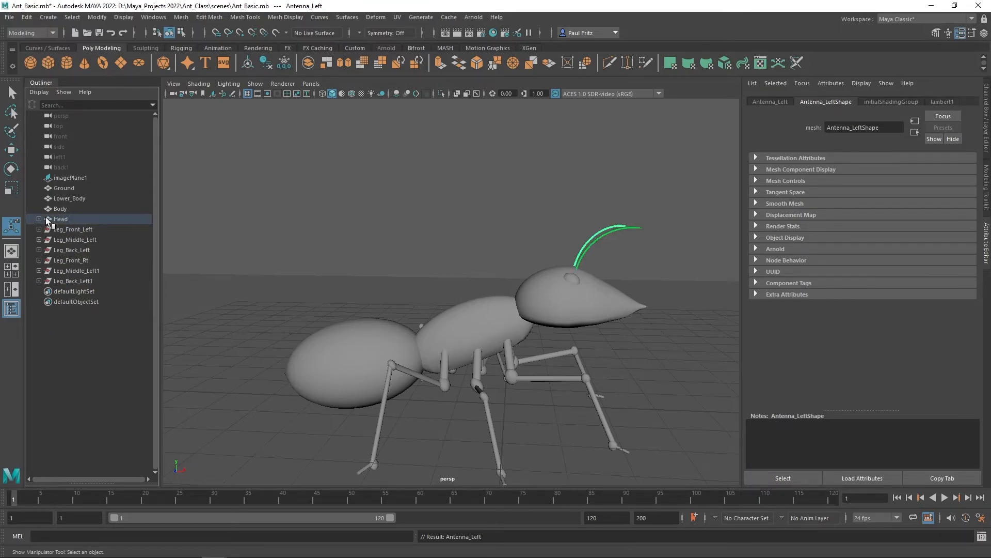
left_click(39, 219)
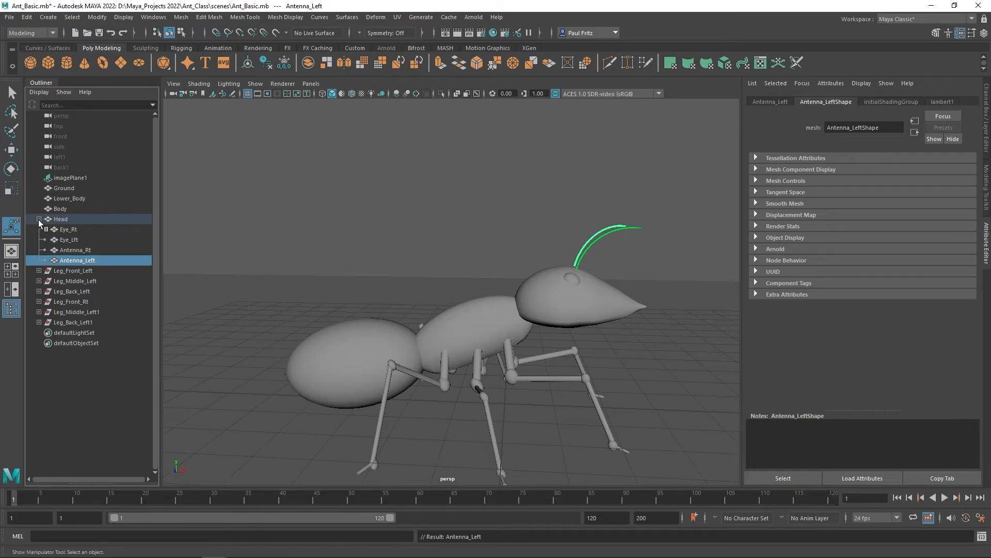
left_click(67, 250)
left_click(72, 260)
left_click_drag(361, 227, 337, 252, "alt")
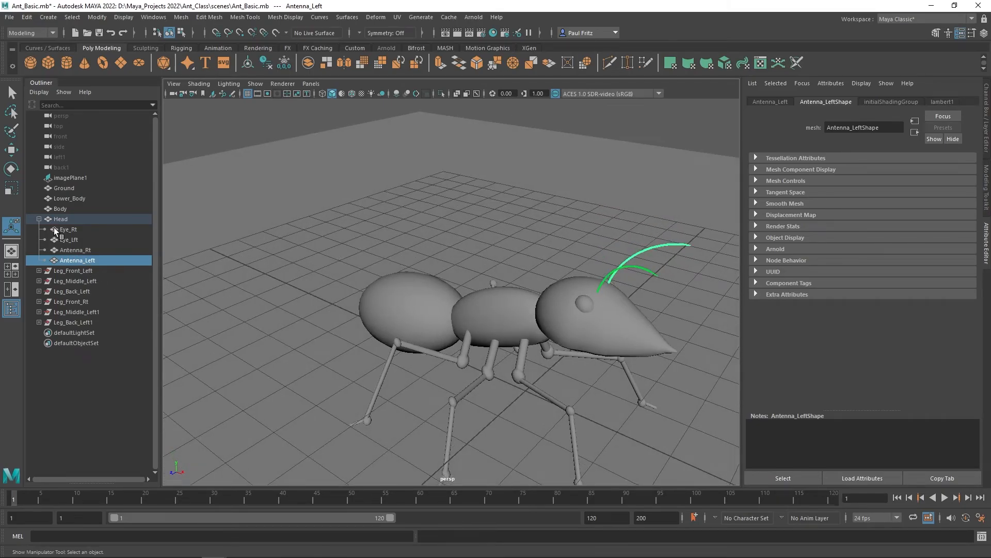
left_click_drag(308, 207, 315, 201, "alt")
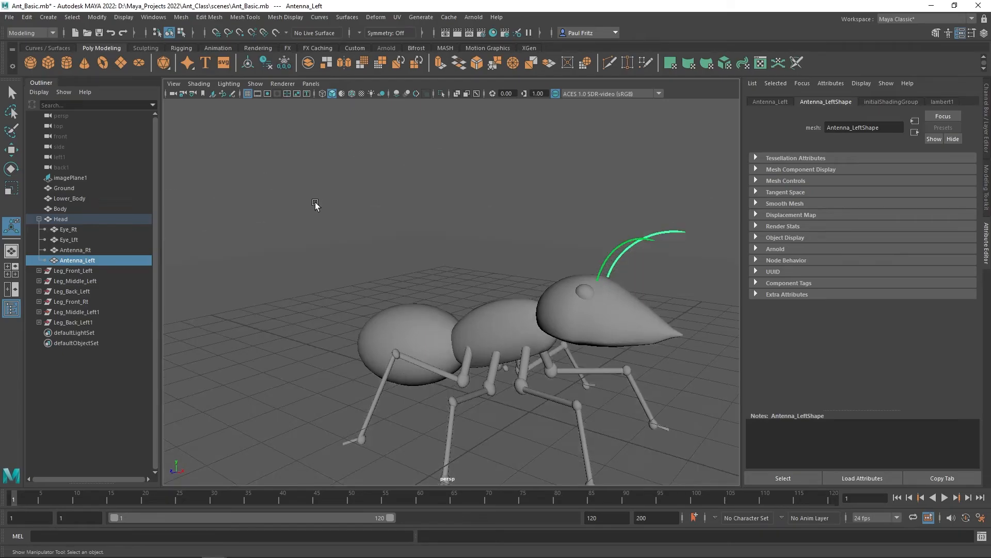
left_click_drag(394, 233, 385, 250, "alt")
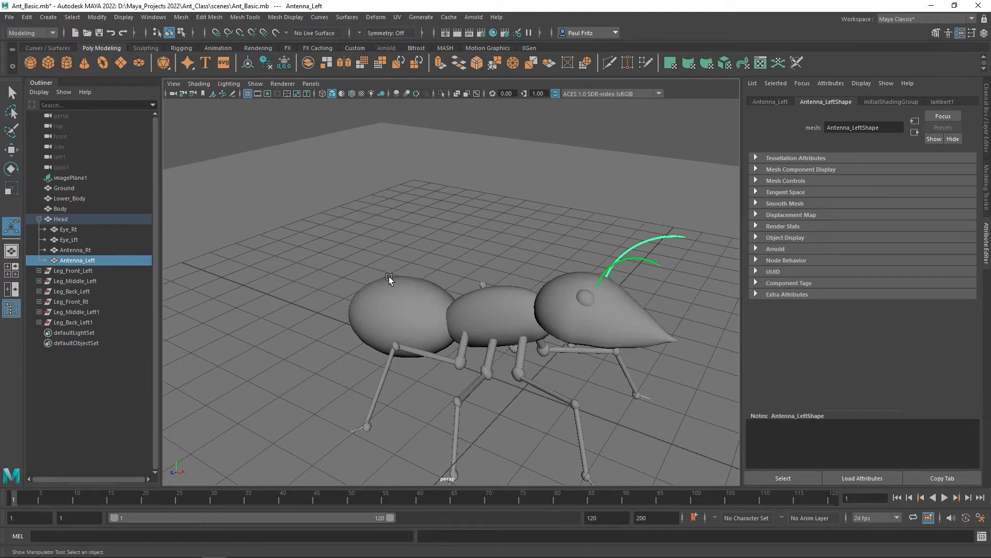
left_click(39, 219)
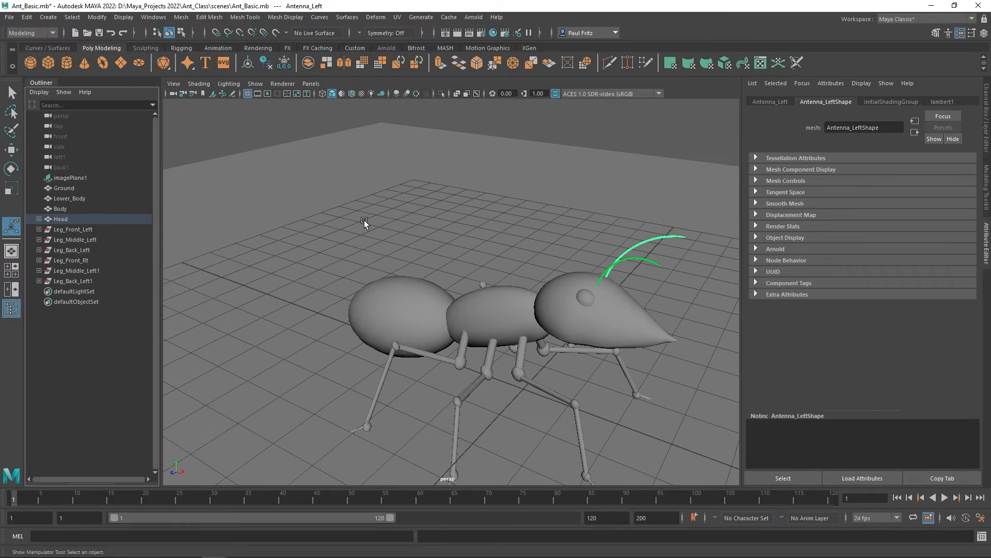
Select the whole ant together with the ground and delete the construction history of the selected objects
scroll(309, 188, "down", 3)
left_click_drag(303, 168, 660, 442)
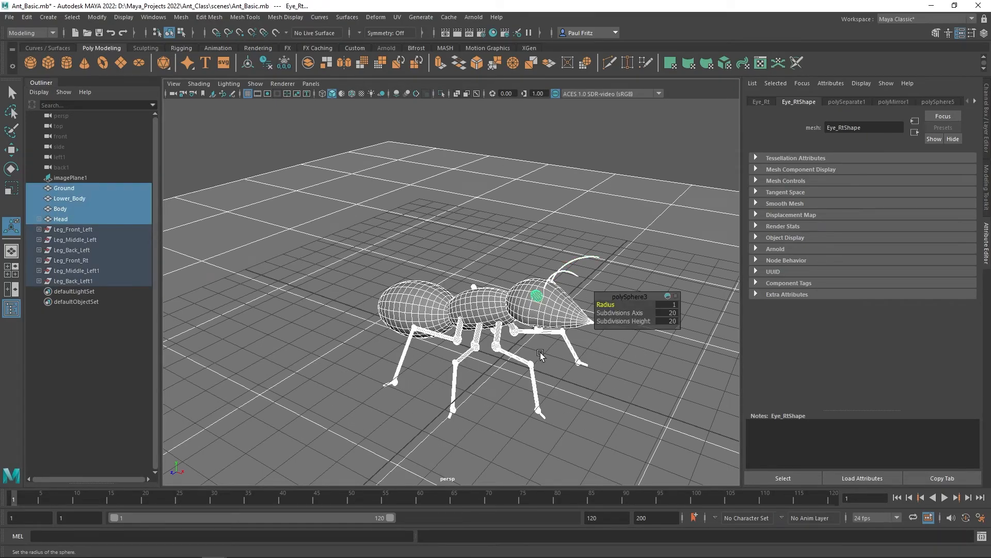
left_click_drag(326, 311, 334, 288, "alt")
scroll(357, 282, "up", 2)
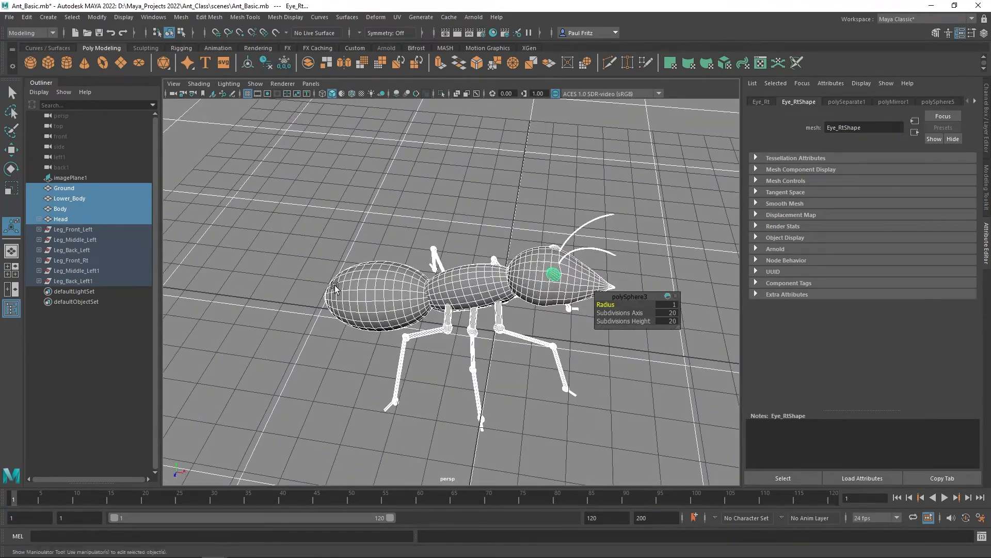
left_click(26, 17)
mouse_move(78, 139)
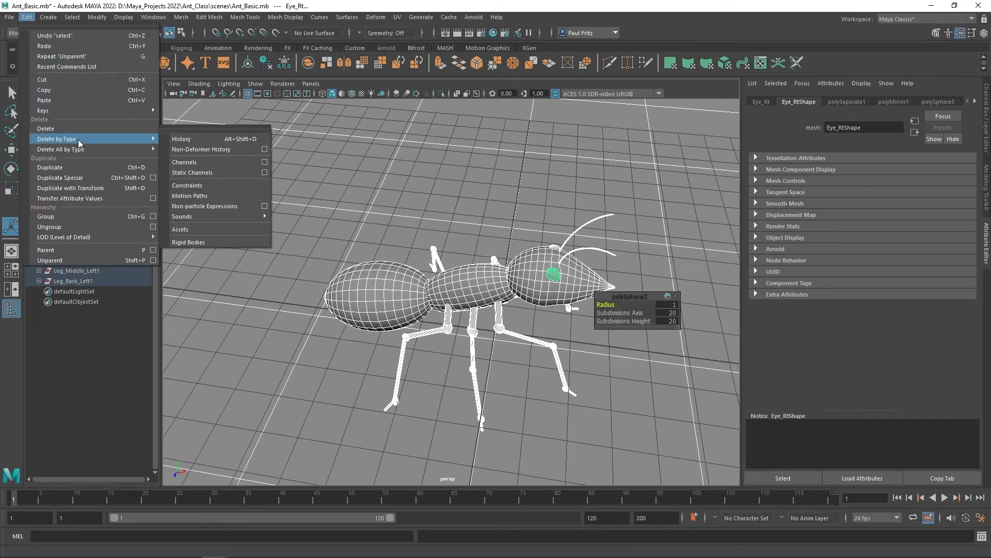
left_click(181, 139)
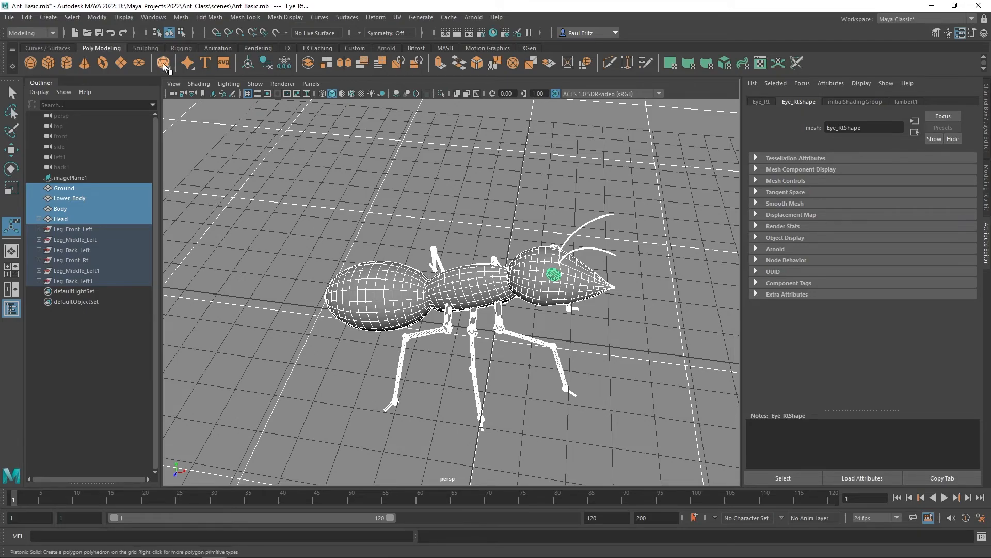
Try freezing the transformations of the selected ant and ground, inspect the legs, and undo the freeze
left_click(107, 15)
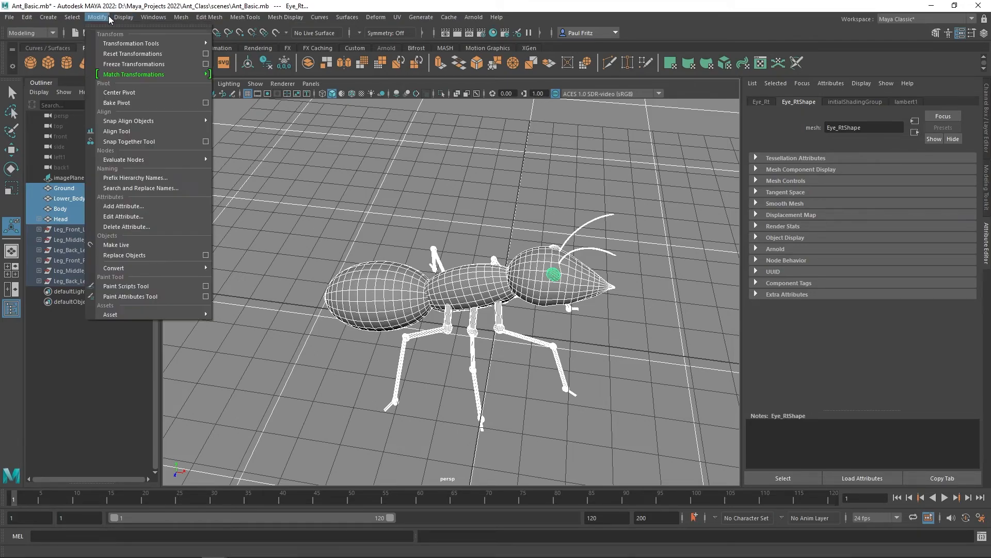
left_click(119, 64)
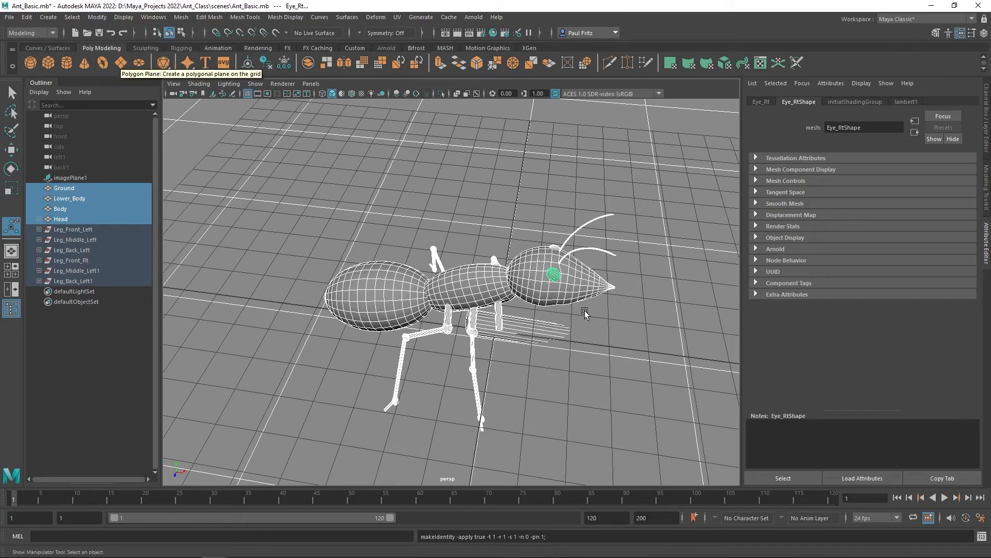
left_click_drag(536, 388, 396, 358, "alt")
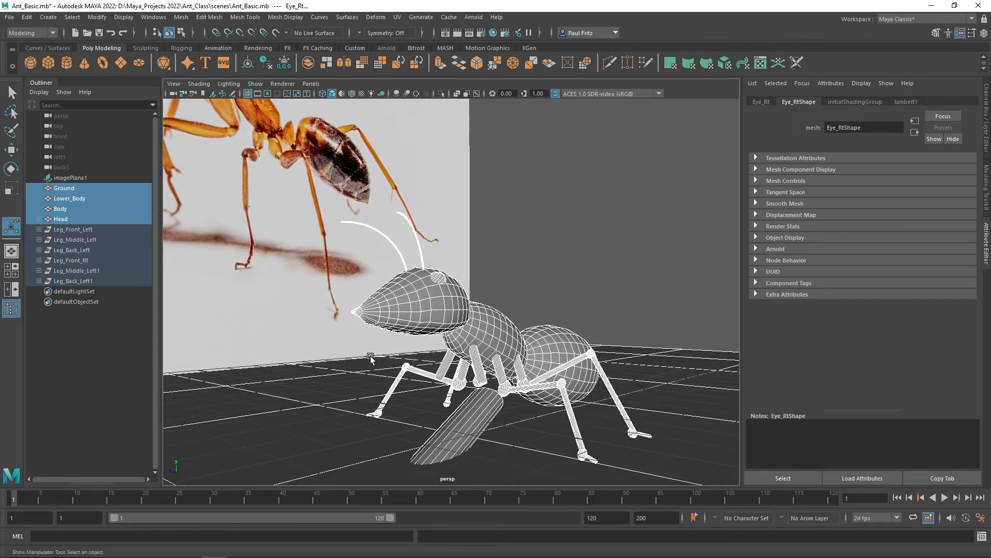
left_click_drag(334, 349, 333, 360, "alt")
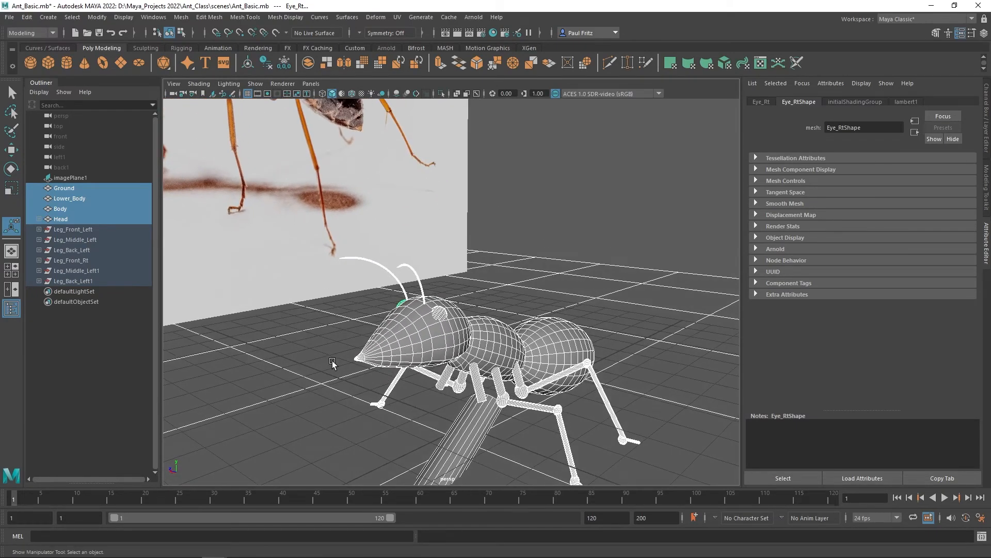
key("ctrl+z")
left_click_drag(330, 359, 532, 367, "alt")
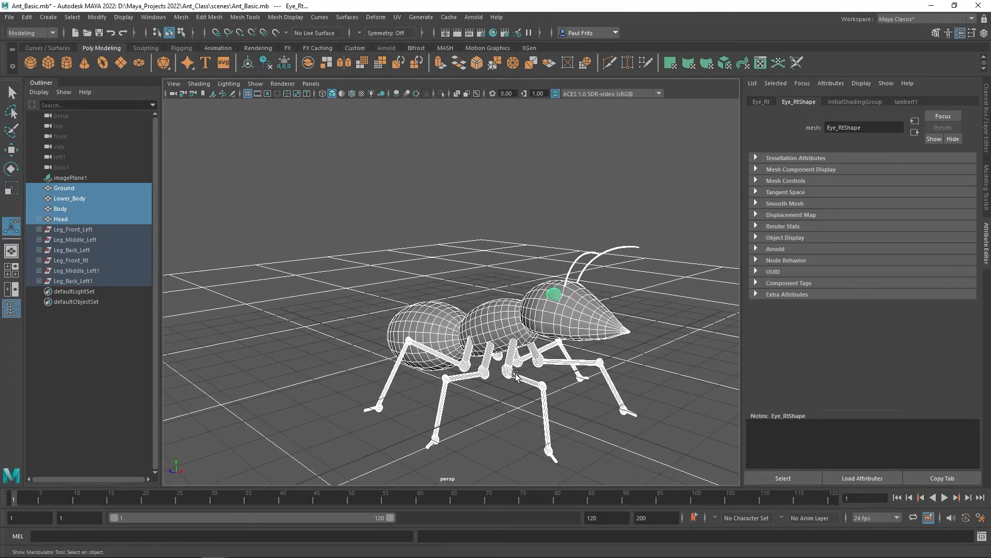
Freeze the transformations of the selected objects again with their history kept and inspect the front right leg from several angles
left_click(512, 376)
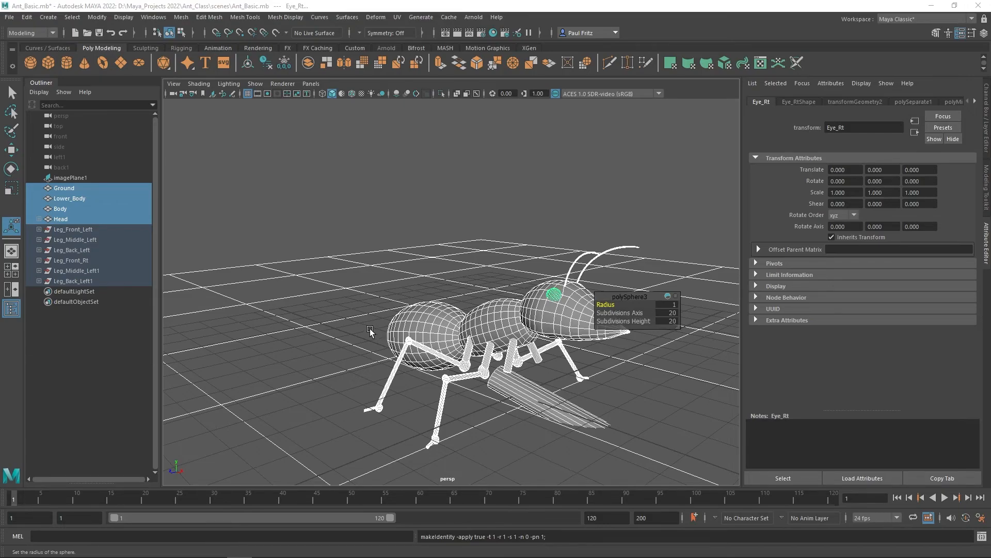
middle_click_drag(368, 331, 357, 317, "alt")
left_click_drag(356, 317, 504, 312, "alt")
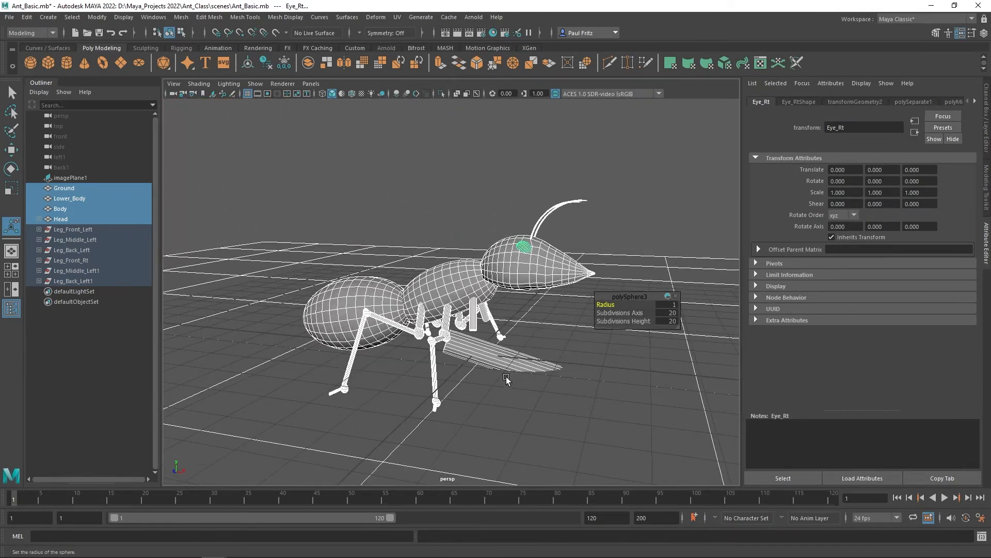
left_click_drag(492, 381, 463, 330, "alt")
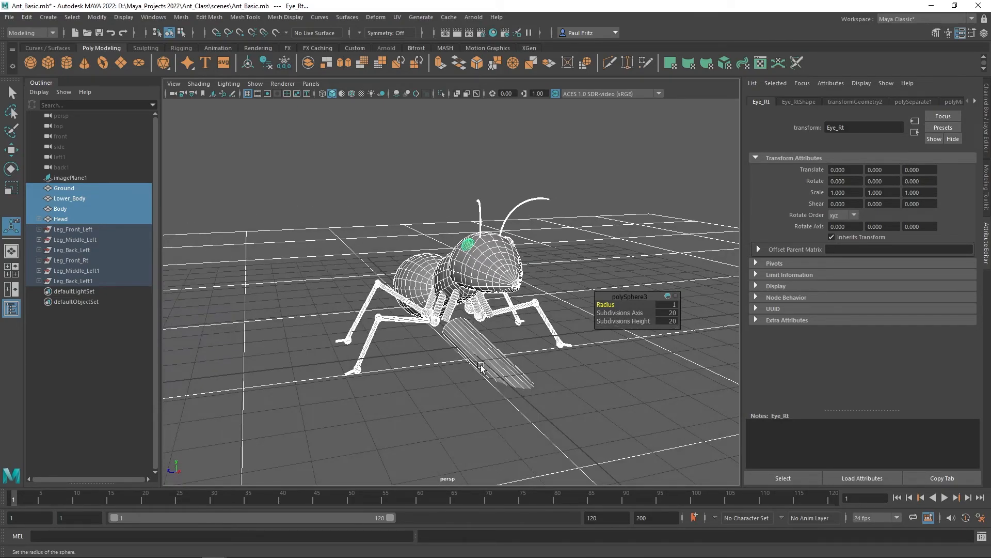
left_click_drag(425, 359, 419, 337, "alt")
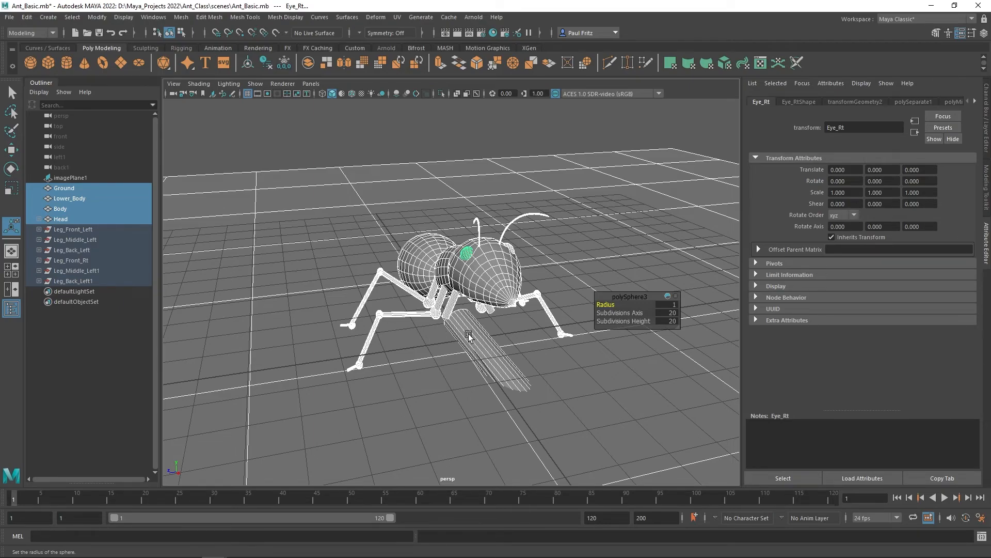
left_click_drag(479, 340, 456, 330, "alt")
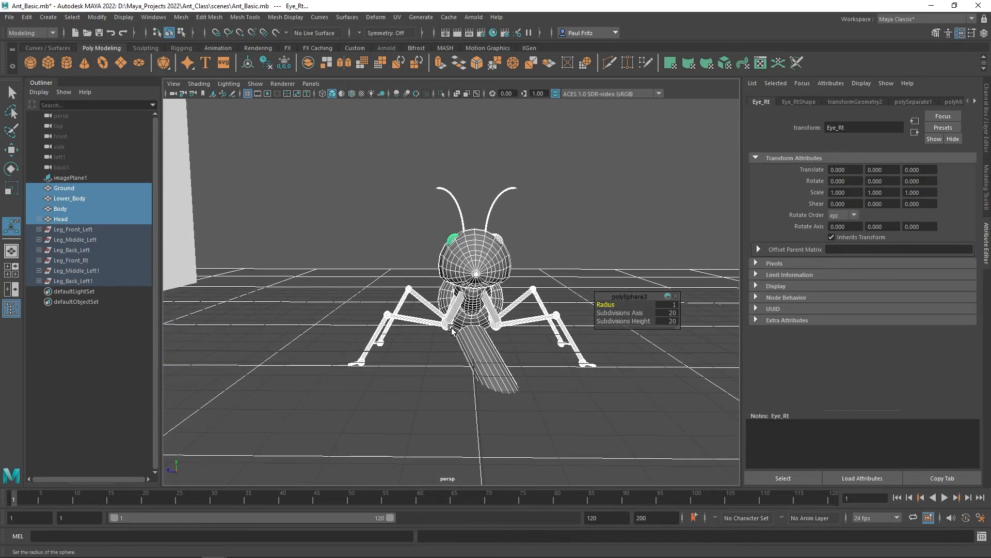
Undo the freeze applied to the whole selection and freeze the transformations of Leg_Front_Left alone
key("ctrl+z")
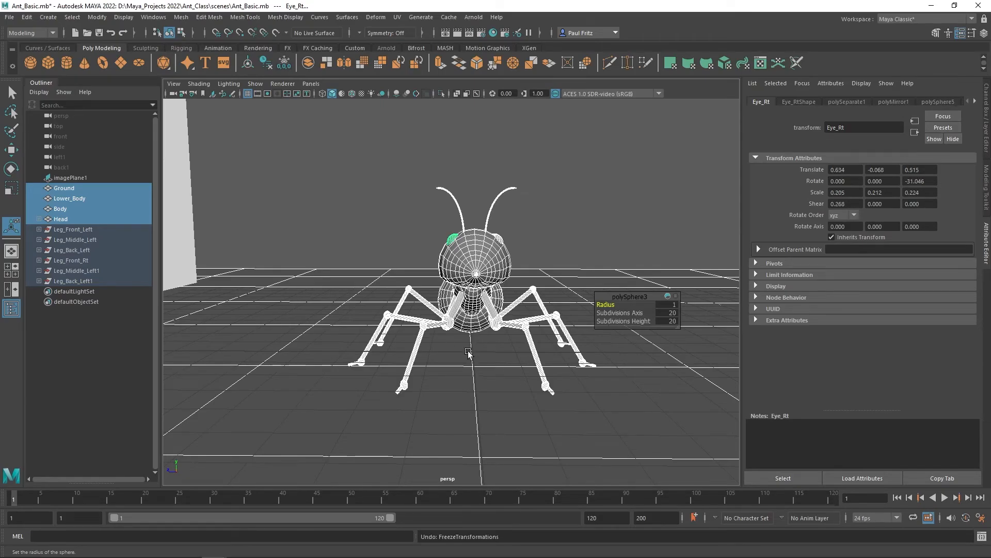
left_click_drag(368, 313, 454, 312, "alt")
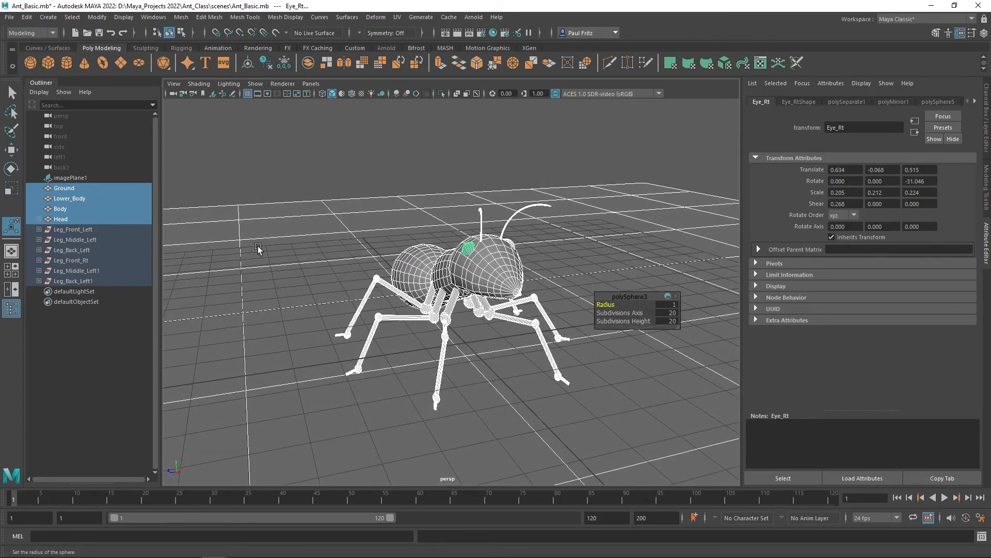
left_click(66, 228)
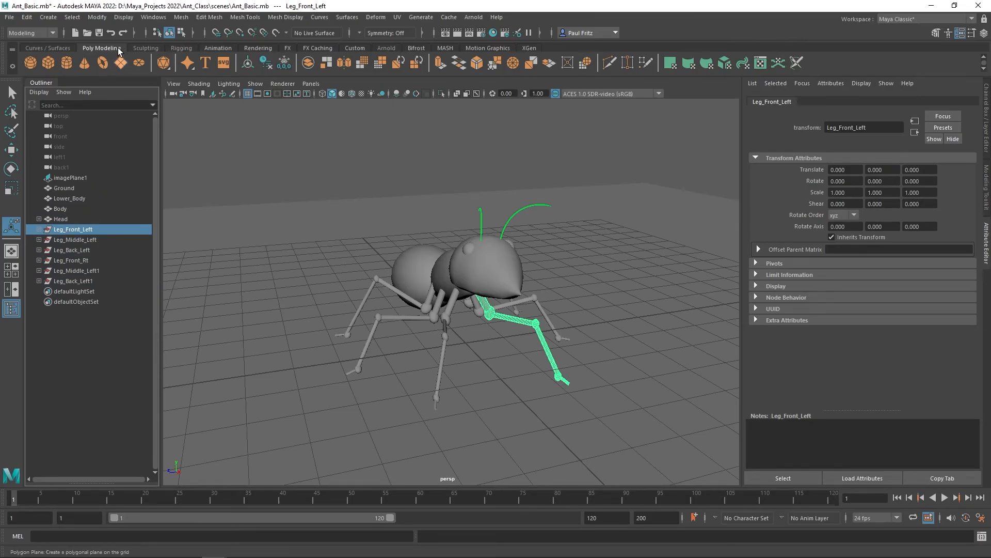
left_click(123, 19)
mouse_move(97, 17)
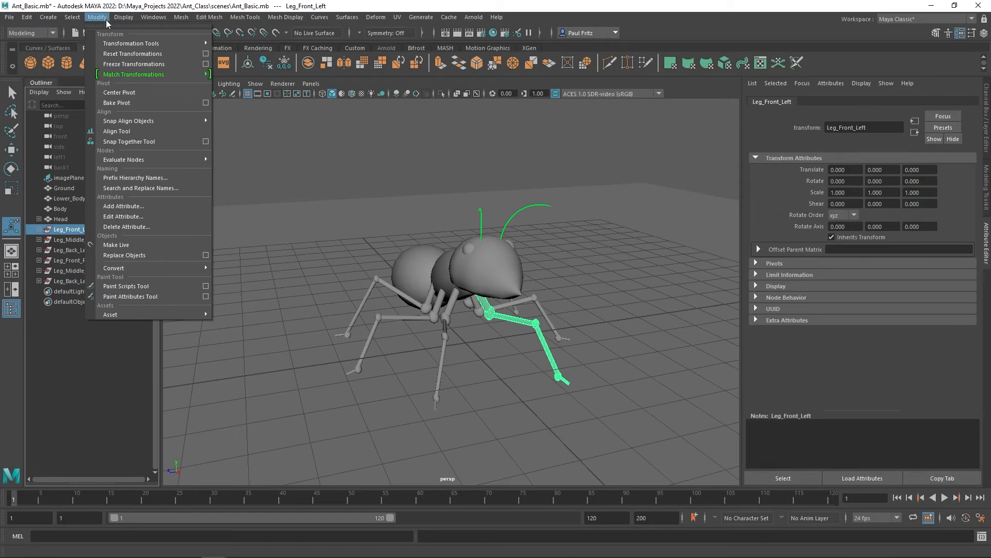
left_click(128, 64)
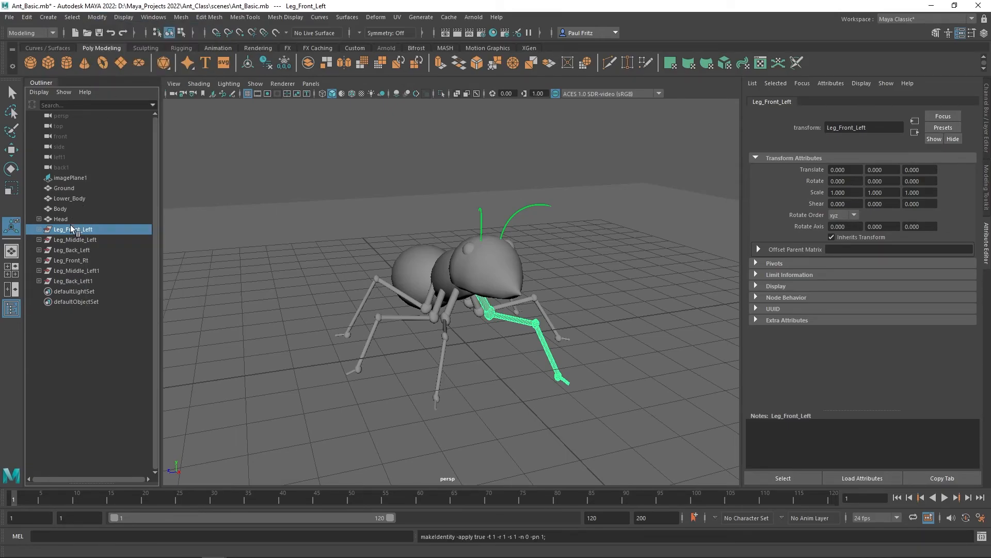
Freeze the transformations of the Leg_Front_Rt group on its own
left_click(75, 260)
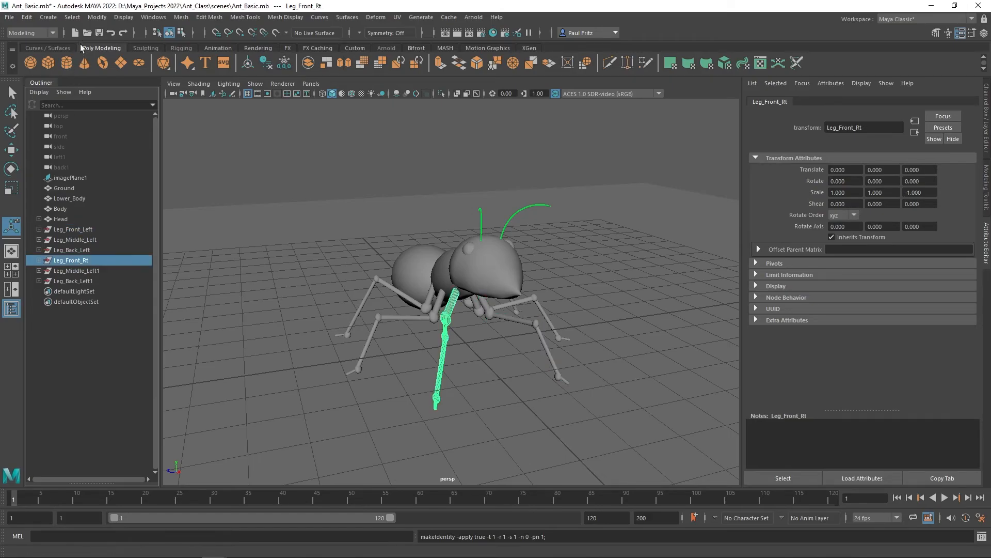
left_click(103, 19)
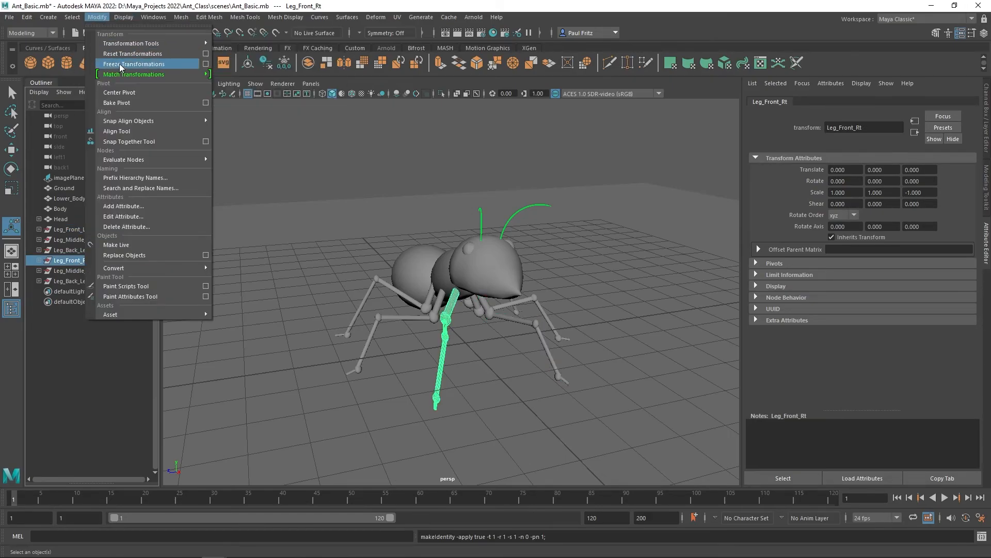
left_click(119, 63)
Check the transform values of Leg_Upper_Front and Joint_Upper_Front under Leg_Front_Rt, and of Leg_Upper_Front under Leg_Front_Left
left_click(39, 260)
left_click(75, 271)
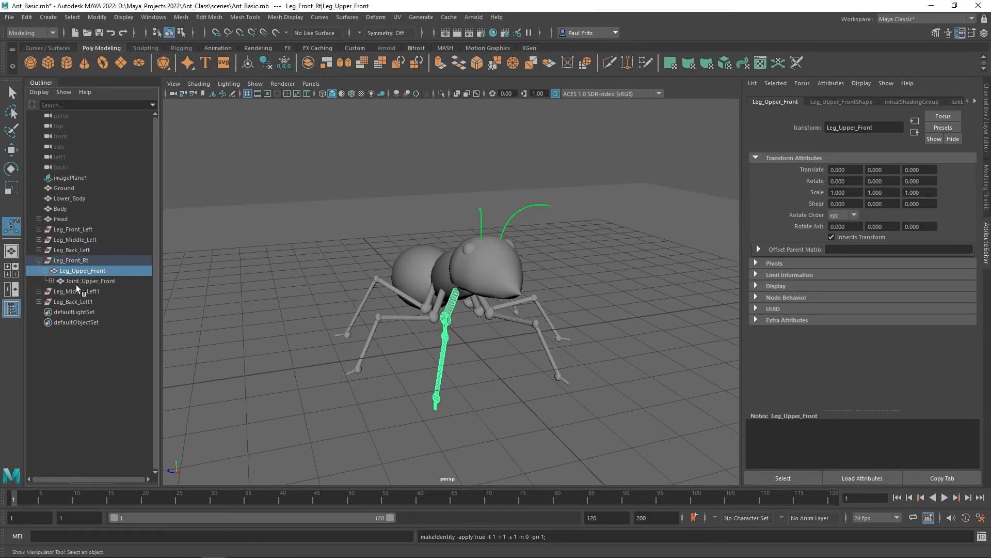
left_click(76, 282)
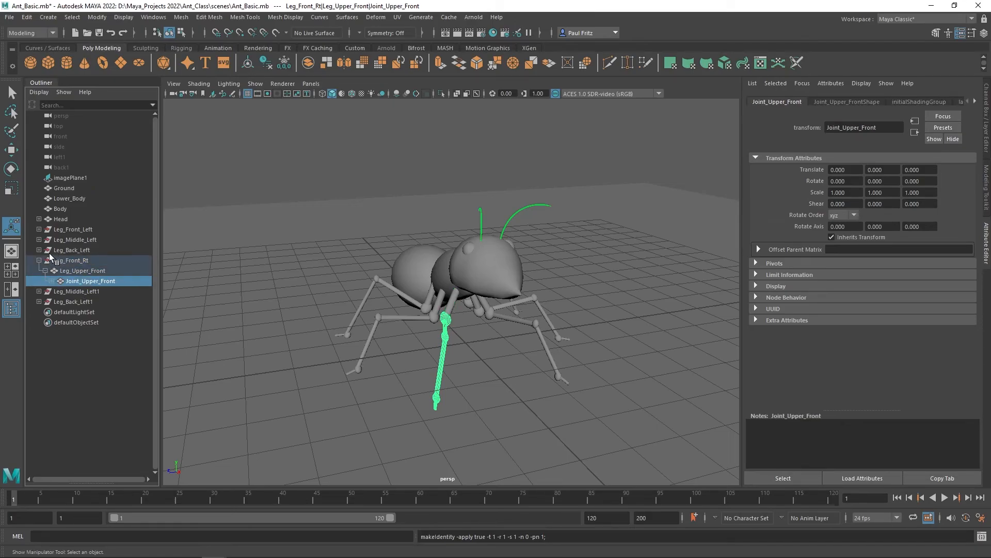
left_click(39, 229, "shift")
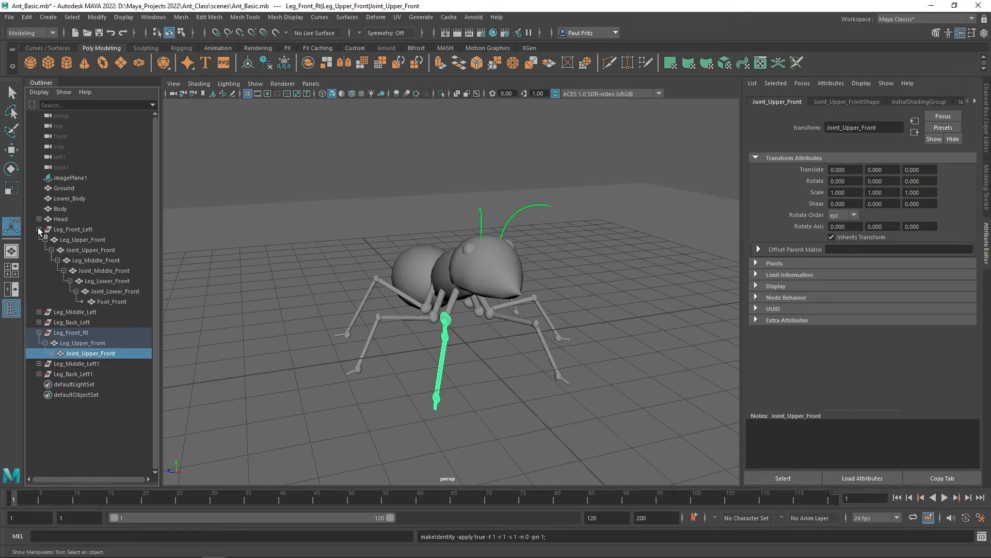
left_click(75, 240)
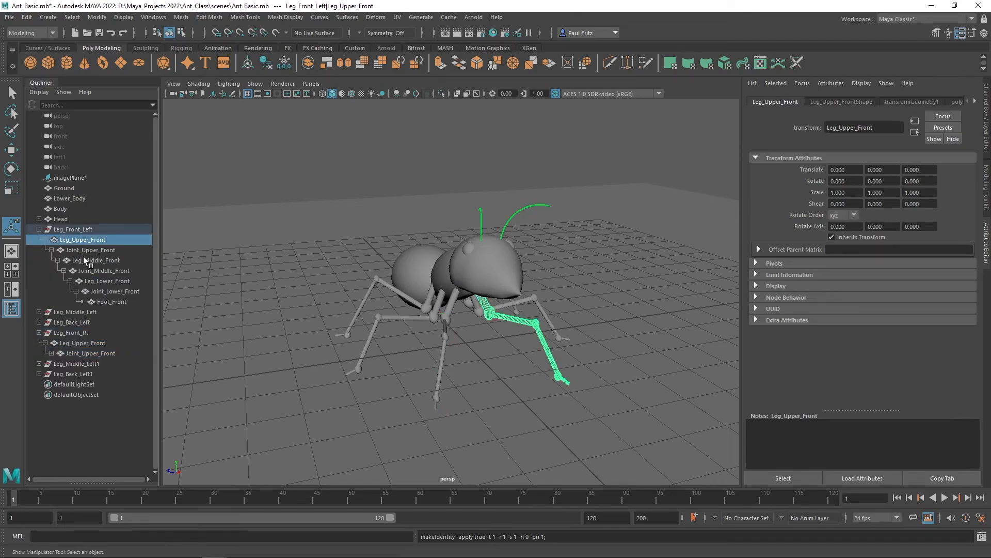
left_click(39, 230)
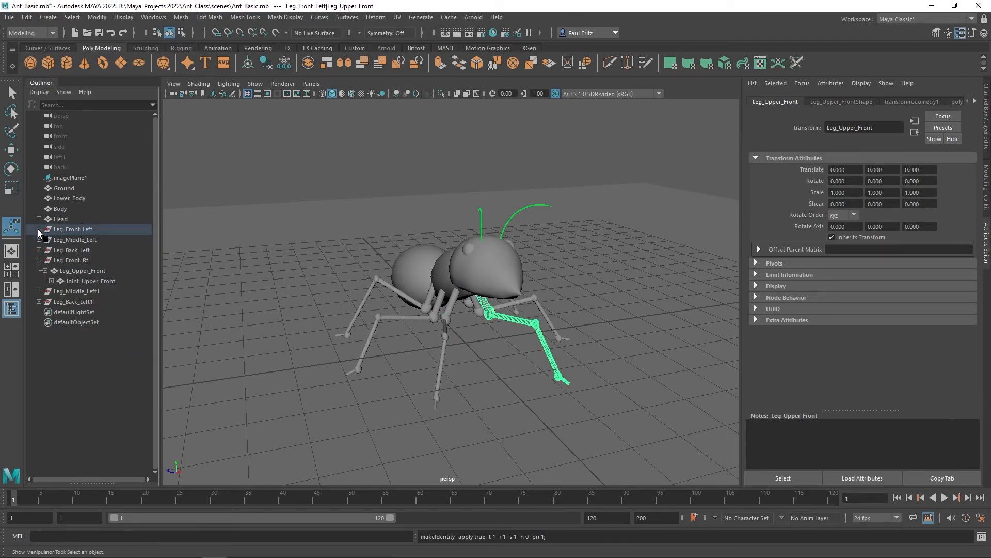
left_click(39, 260)
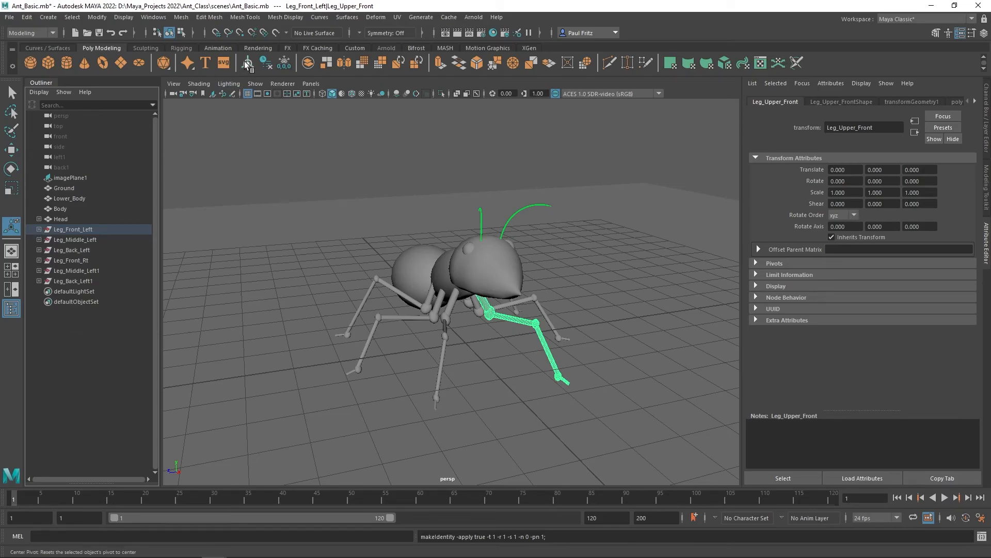
Select the whole ant together with the ground, freeze their transformations, inspect the legs and clear the selection
left_click_drag(231, 125, 599, 418)
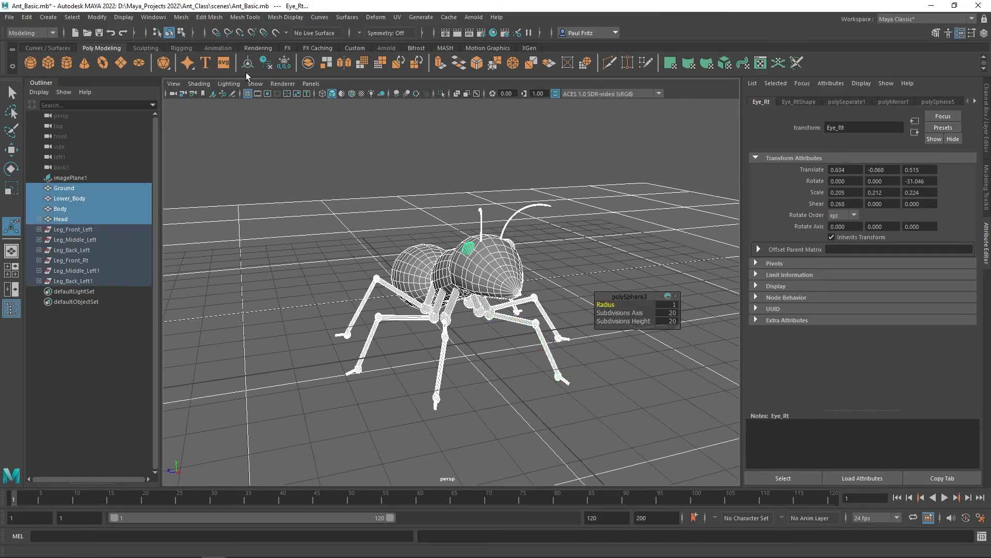
left_click(97, 17)
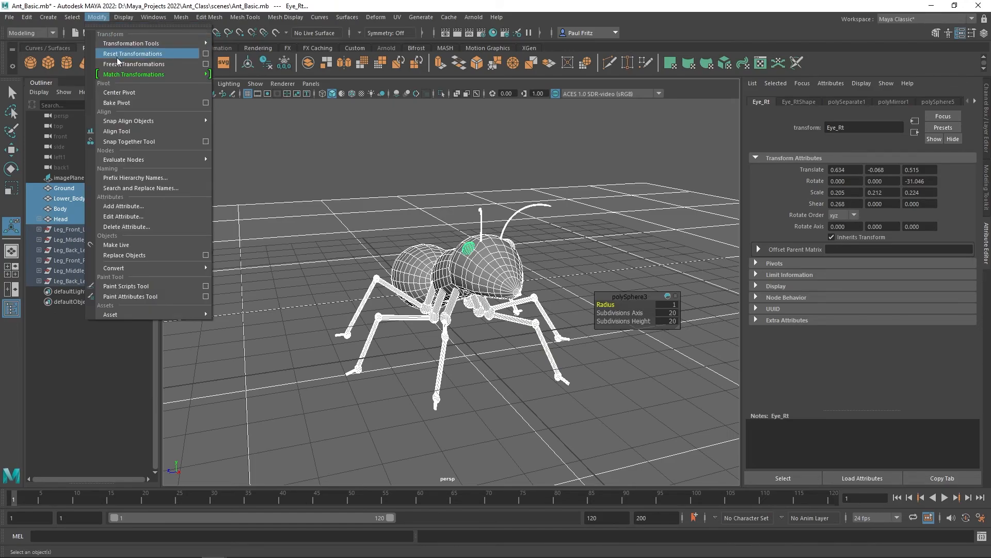
left_click(129, 63)
left_click_drag(371, 235, 380, 270, "alt")
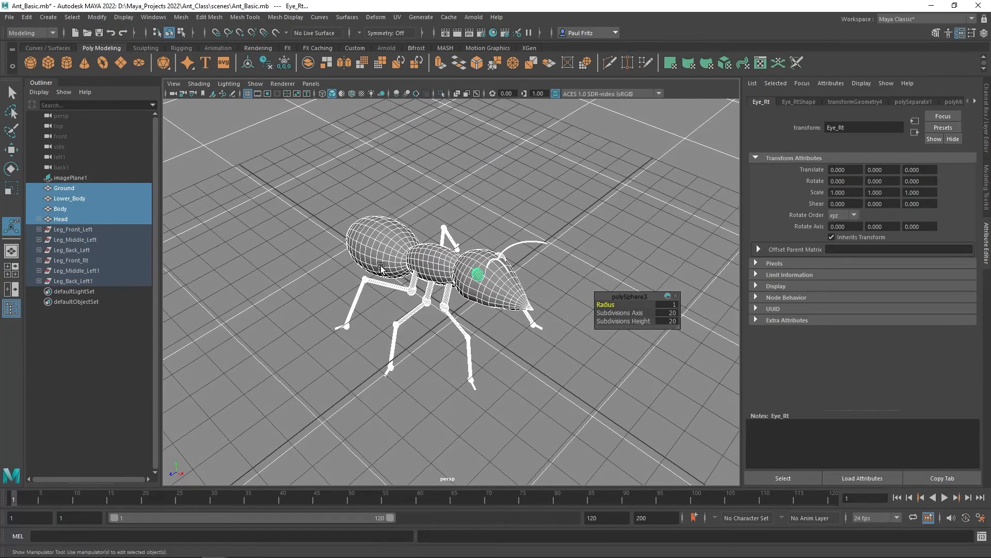
mouse_move(294, 253)
left_mouse_down("alt")
mouse_move(250, 237)
mouse_move(288, 224)
mouse_move(291, 207)
mouse_move(310, 255)
left_mouse_up("alt")
left_click(385, 191)
key("5")
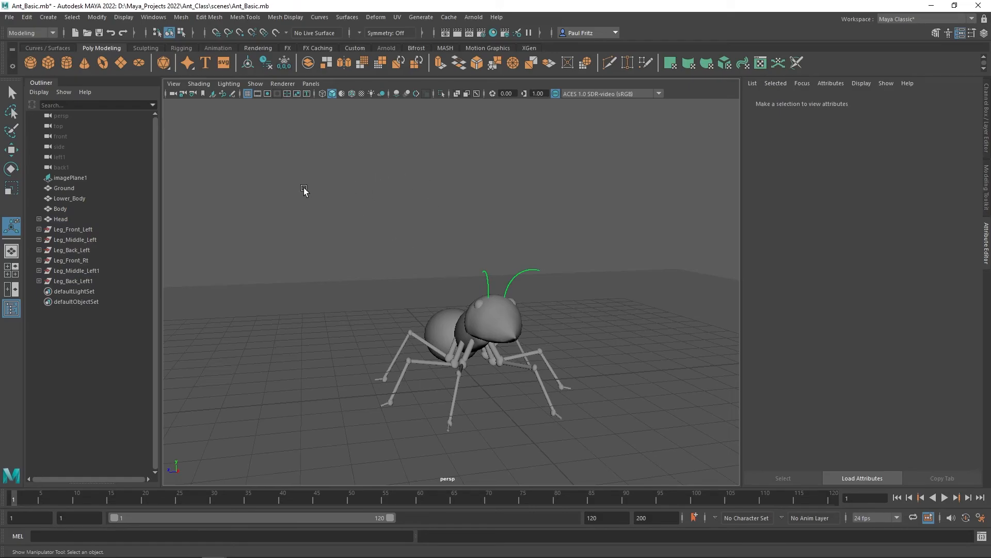
Create an empty group and name it Ant
key("ctrl+g")
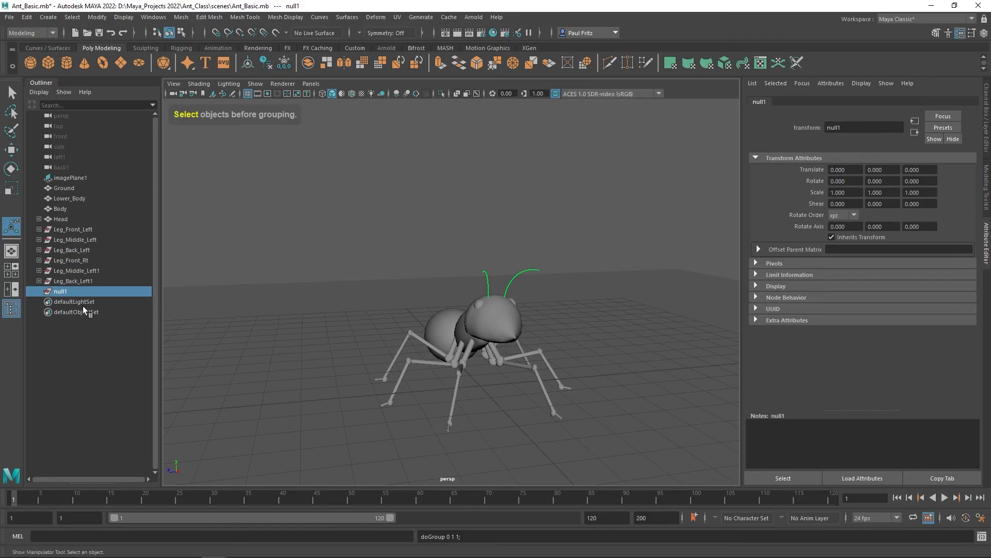
double_click(66, 292)
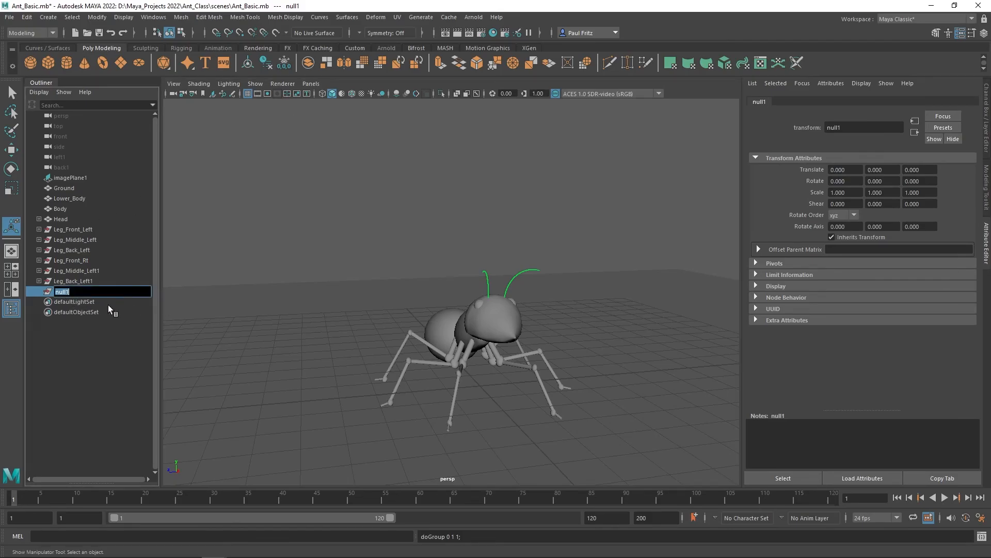
type("Ant")
key("Return")
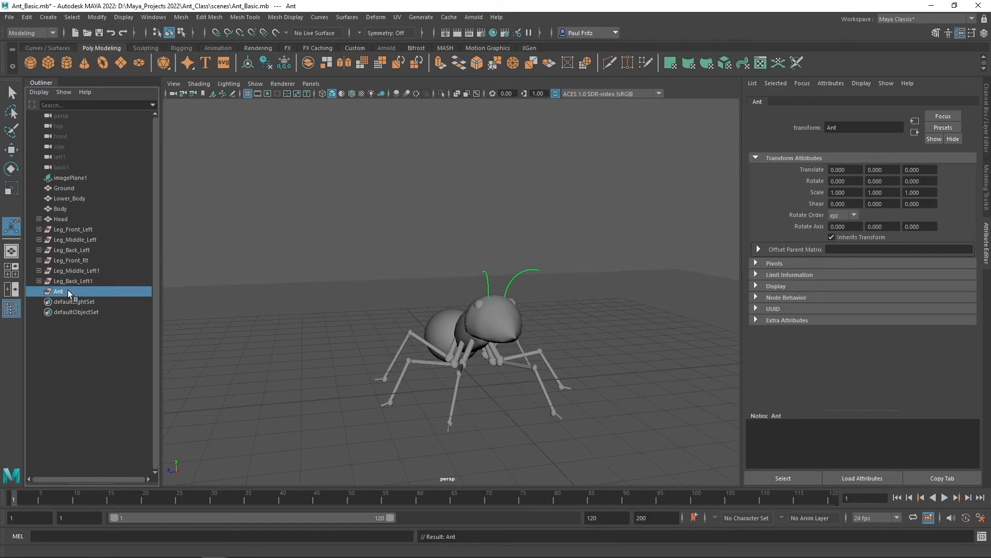
Parent everything from Lower_Body through Leg_Back_Left1 under the Ant group and expand it to check its children
left_click(57, 197)
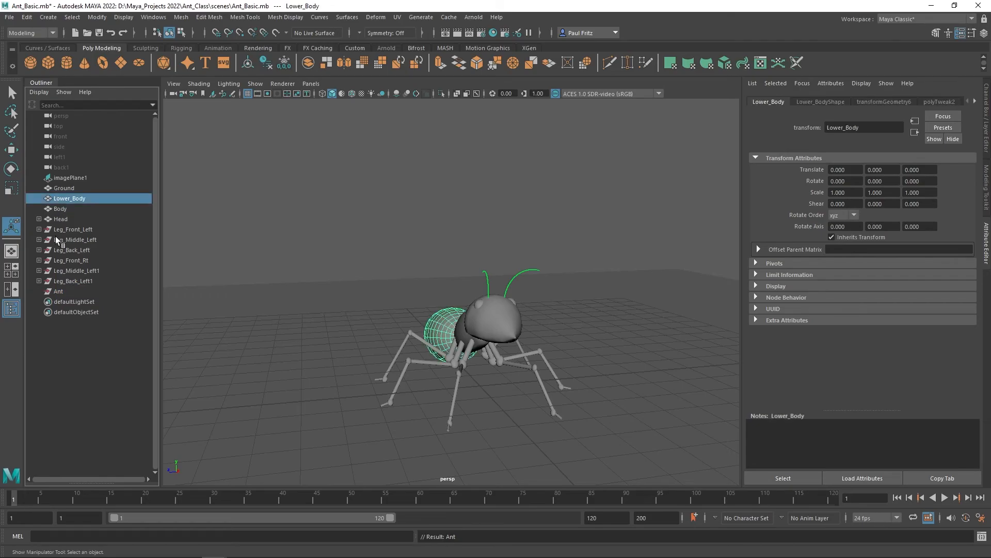
left_click(60, 278, "shift")
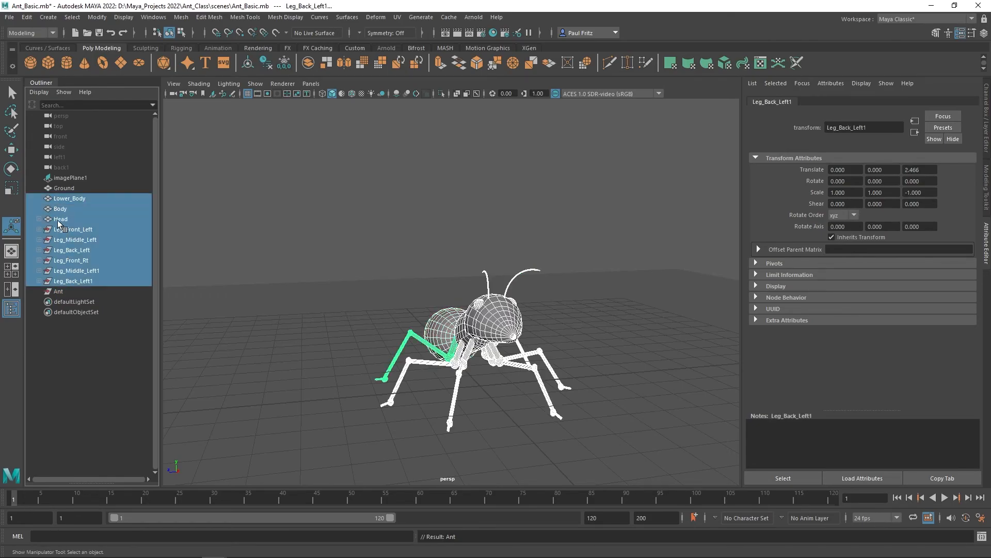
middle_click_drag(73, 219, 63, 293)
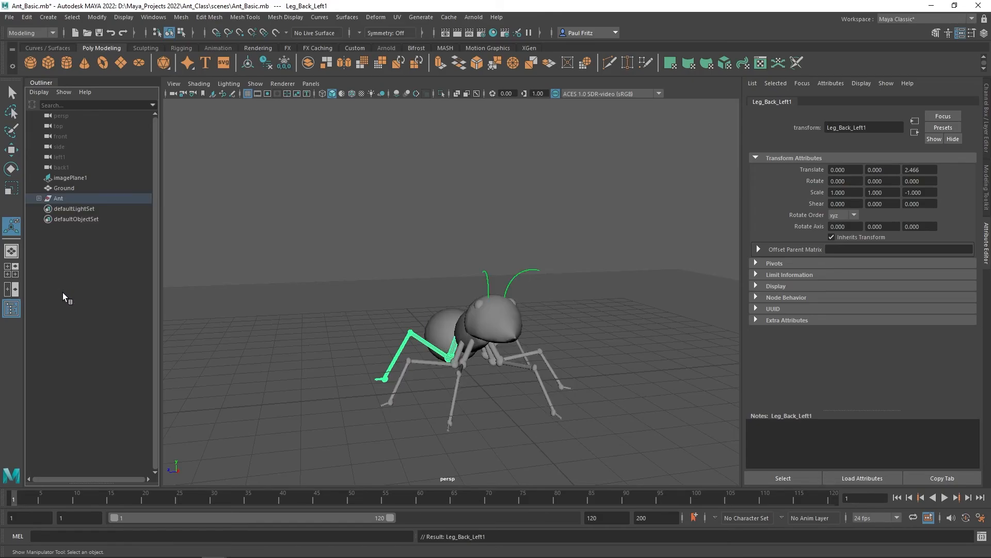
left_click(39, 198)
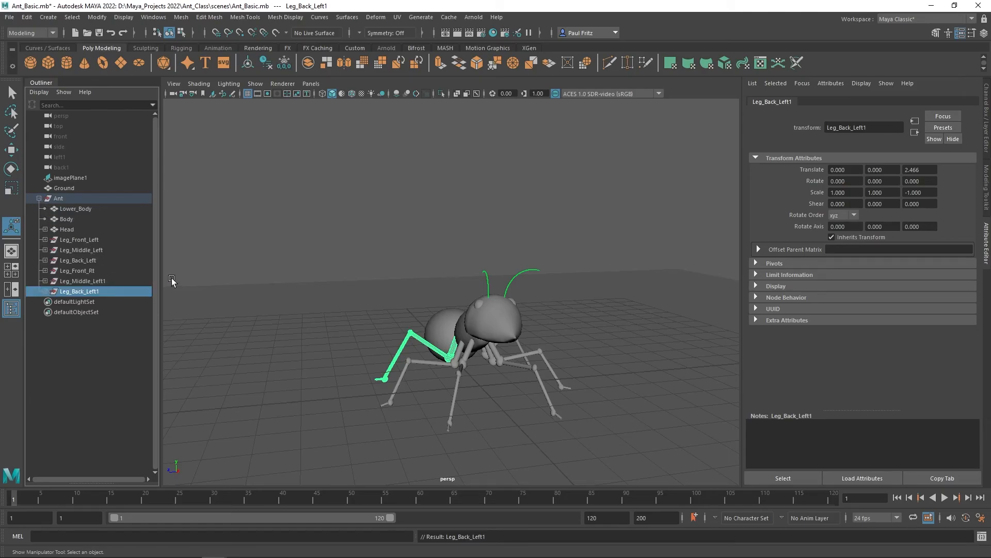
Test moving and rotating the Ant group as a whole, and undo both transformations
left_click_drag(293, 245, 176, 248, "alt")
left_click(59, 198)
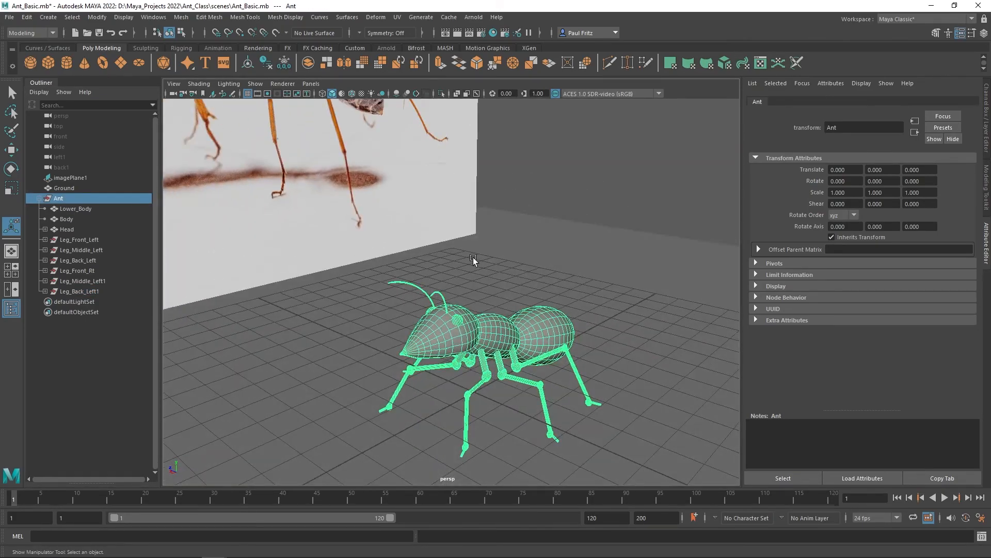
key("w")
left_click_drag(473, 349, 447, 372)
key("e")
key("ctrl+z")
key("ctrl+z")
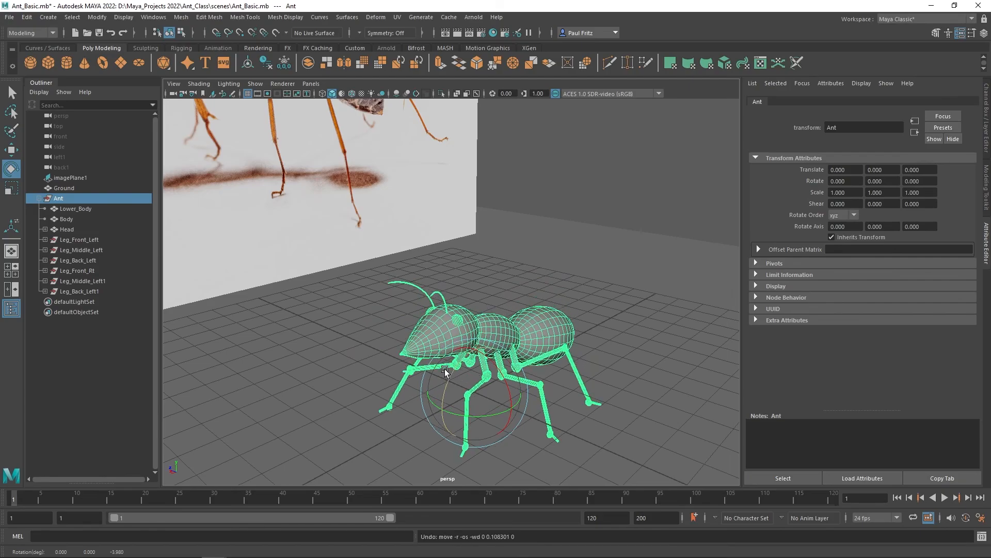
left_click_drag(314, 333, 343, 355, "alt")
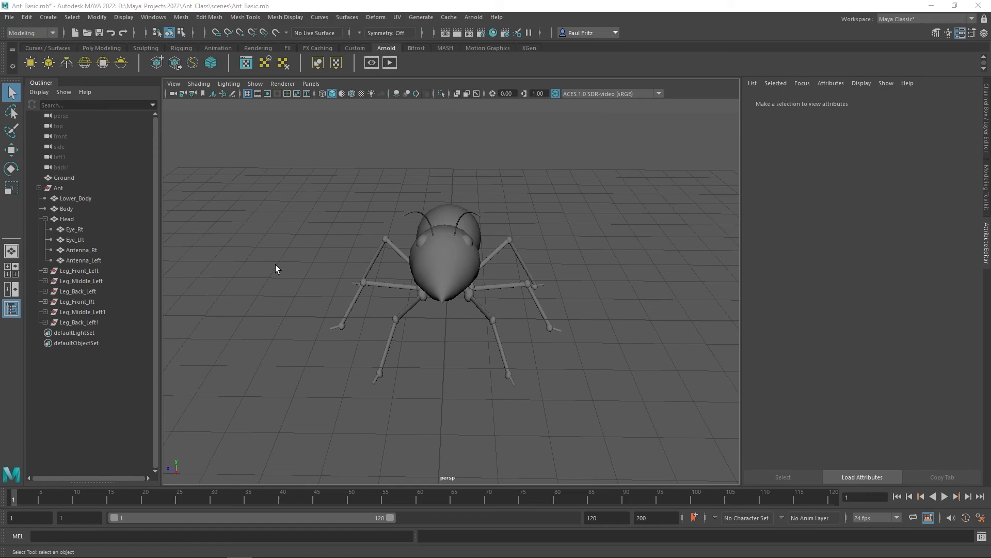
Inspect the finished ant from the front and side and select the Ant group in the hierarchy
left_click_drag(277, 264, 390, 252, "alt")
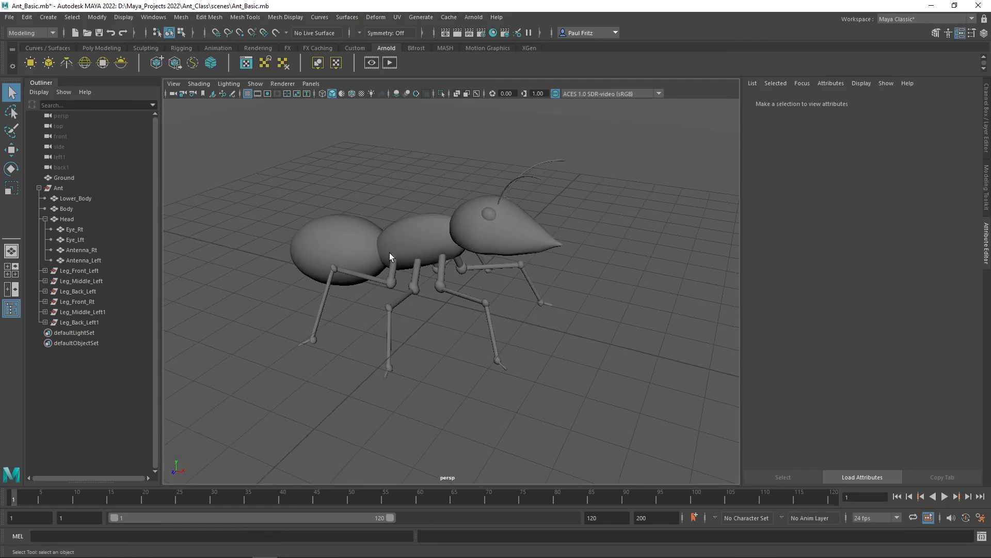
left_click_drag(398, 265, 382, 265, "alt")
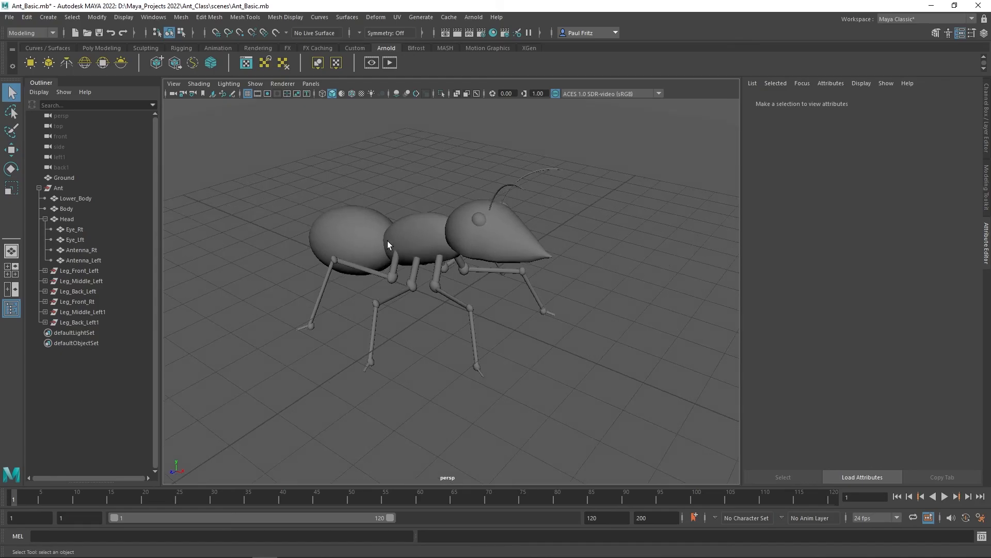
left_click(58, 188)
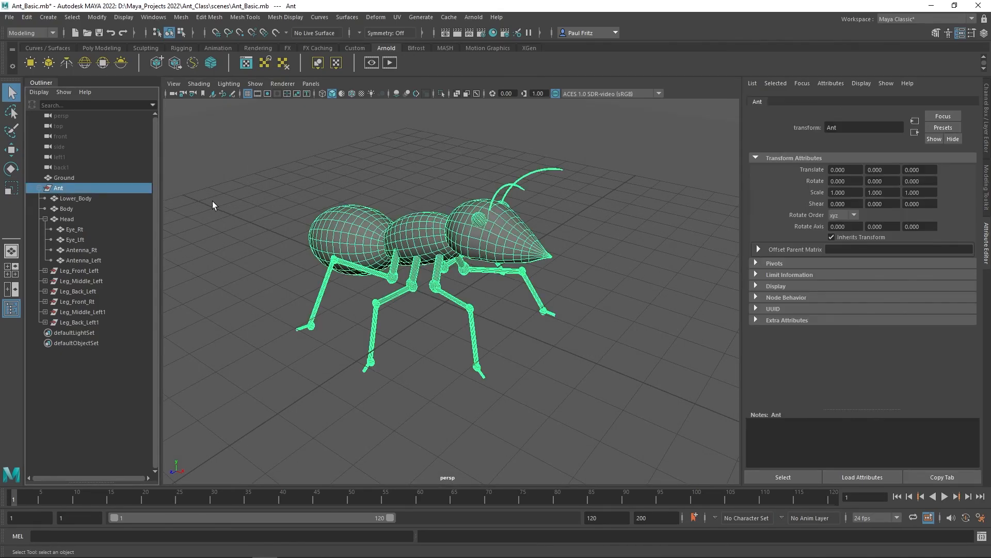